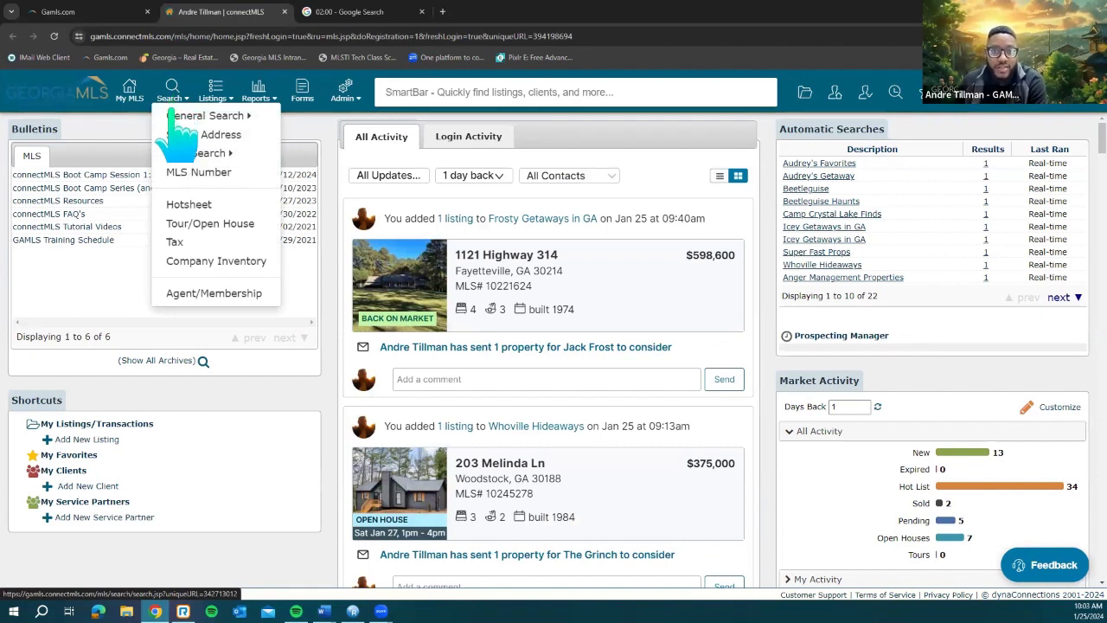
Step: Open the Residential map search, keeping the single-family, status and $400k–$670k price filters
mouse_move(184, 116)
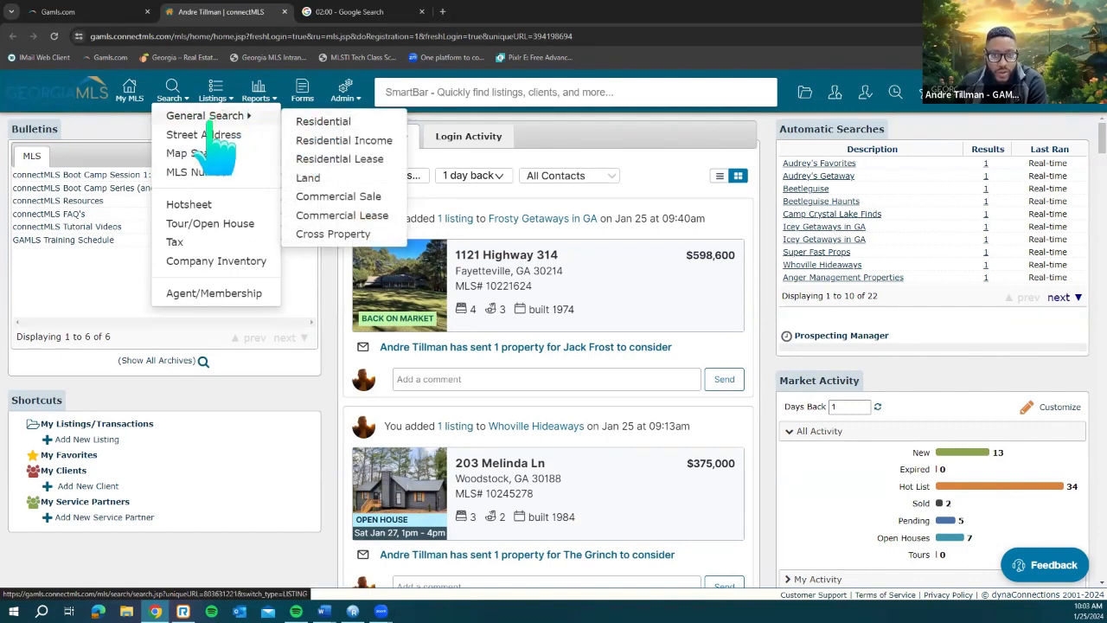
mouse_move(214, 156)
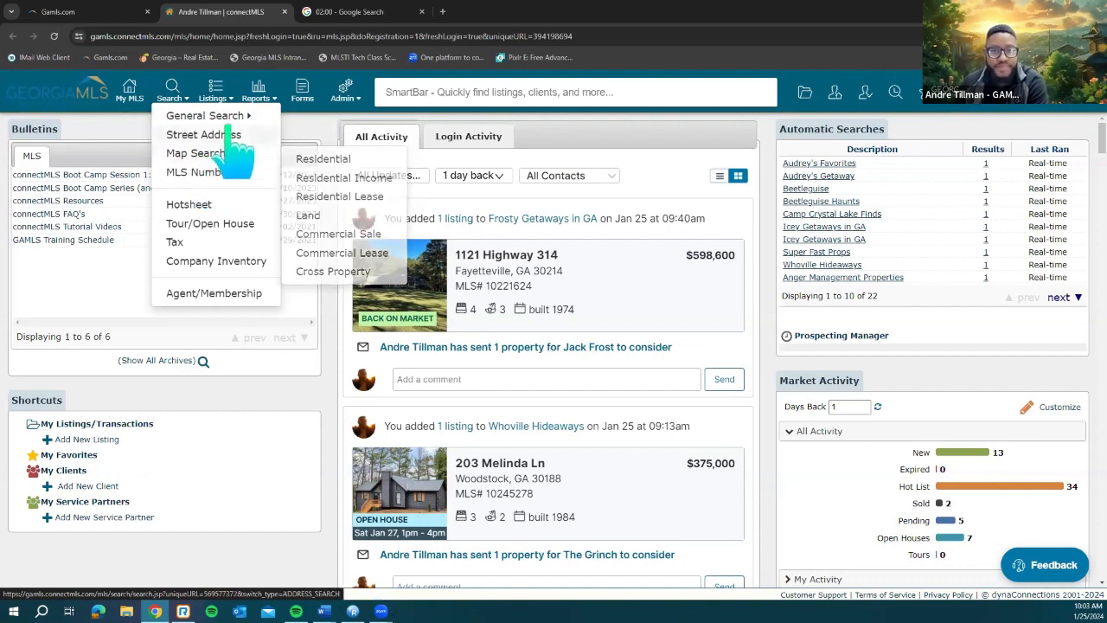
left_click(173, 90)
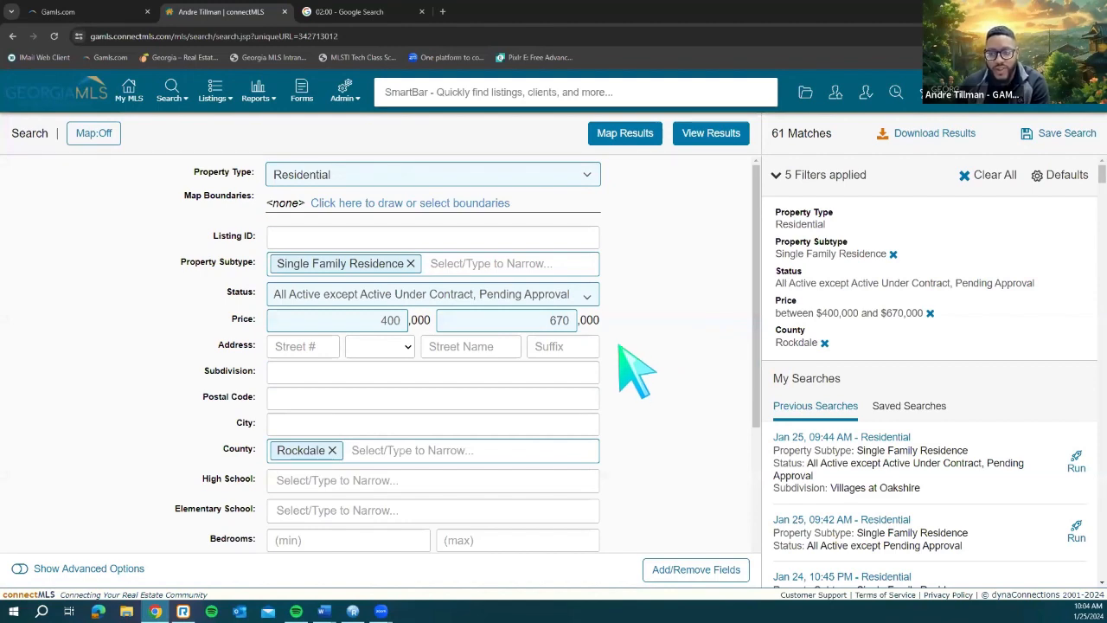
scroll(657, 365, "down", 1)
scroll(673, 391, "down", 3)
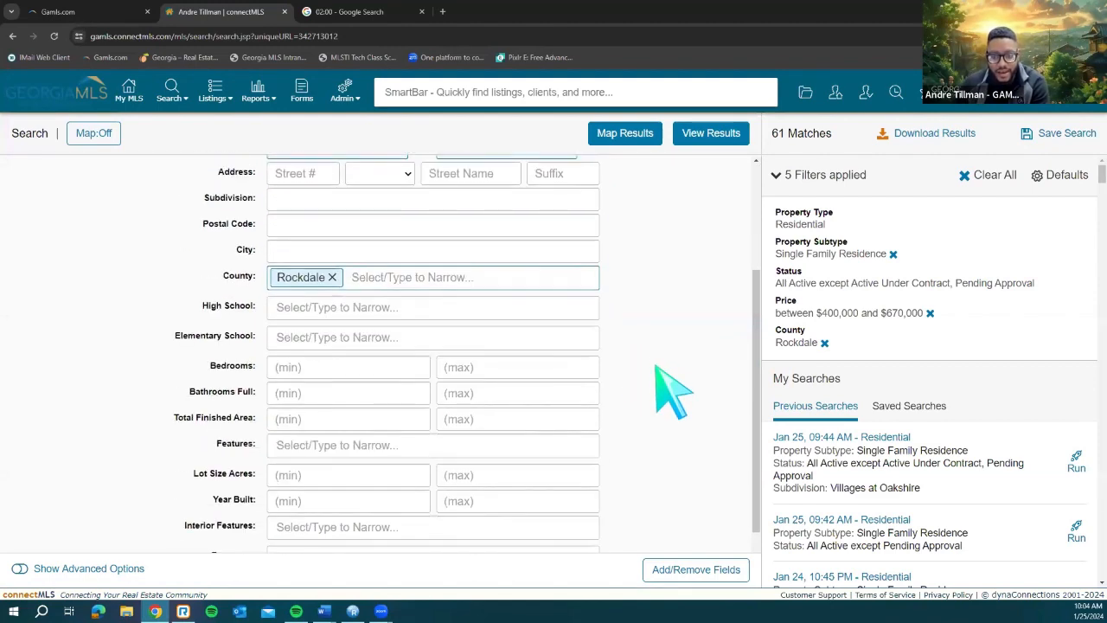
scroll(673, 391, "up", 4)
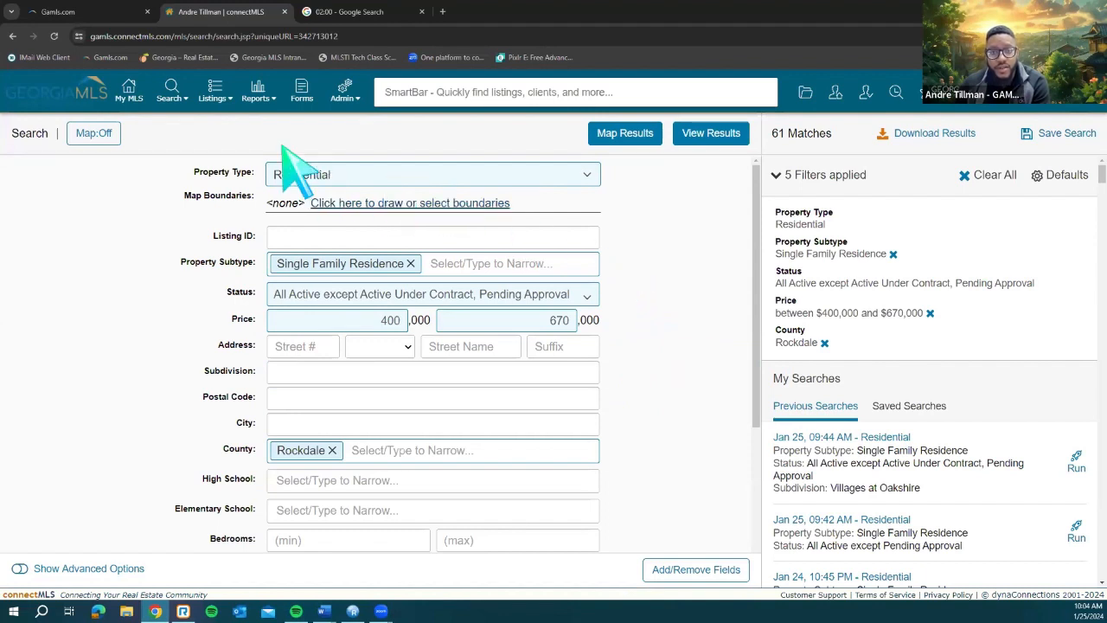
left_click(177, 99)
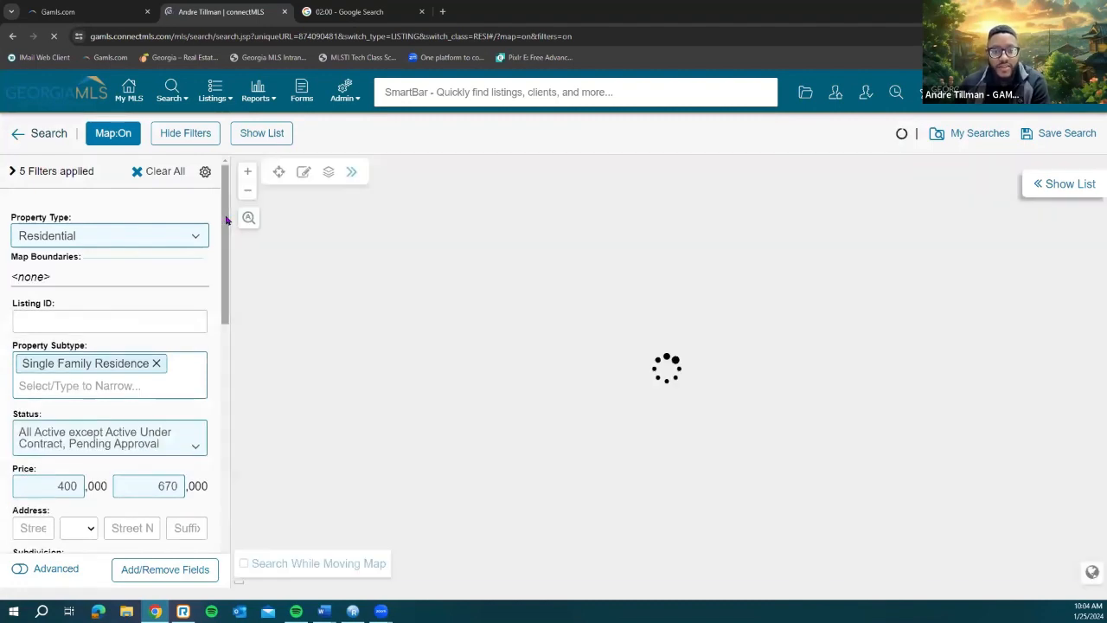
Step: Switch back to the form-based Residential search, showing 61 matches under five filters
scroll(226, 329, "down", 3)
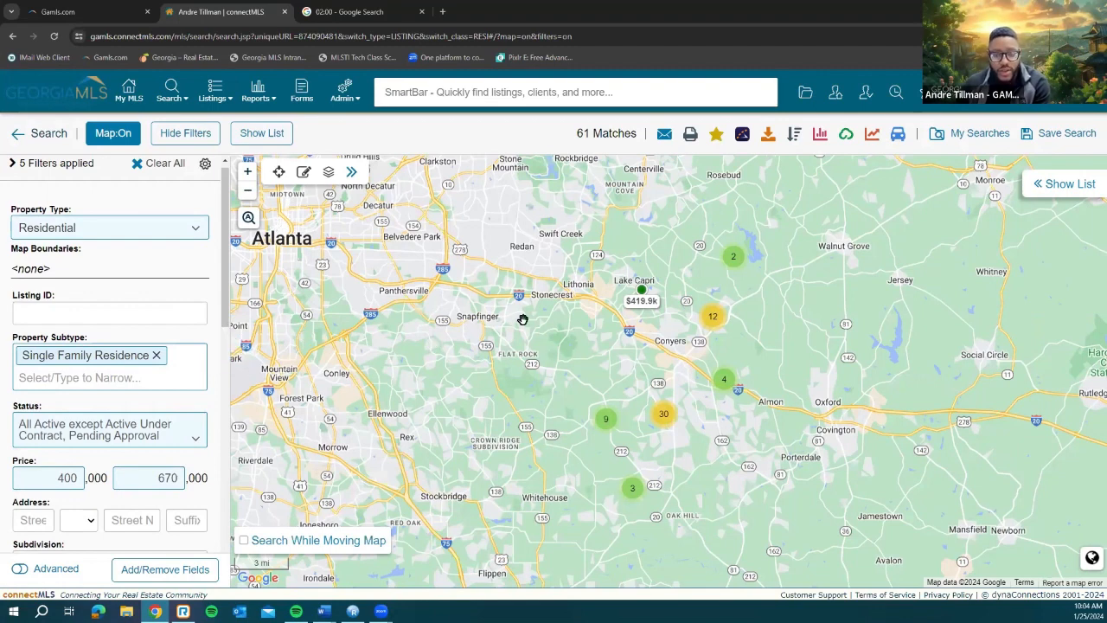
left_click(172, 90)
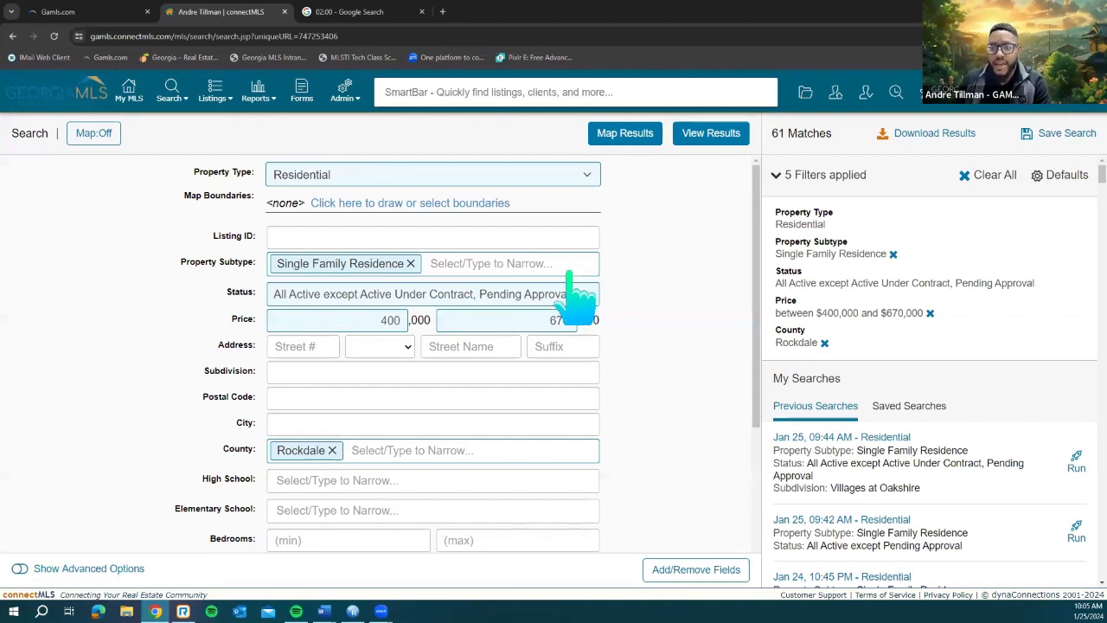
Step: Clear the 400 and 670 price values and remove the Rockdale county filter
double_click(361, 320)
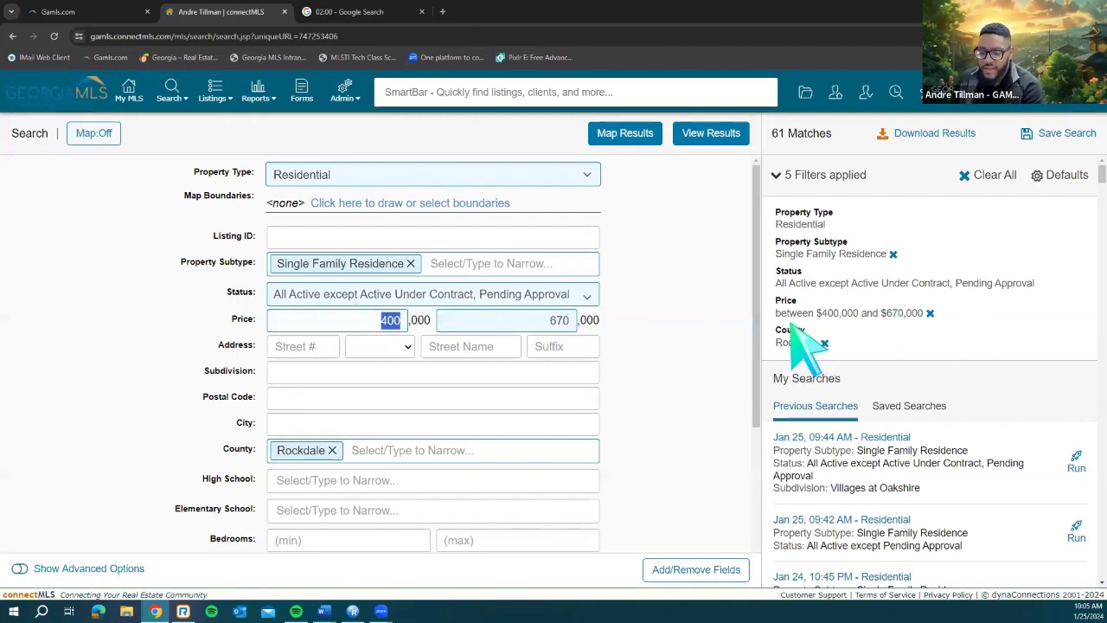
key("BackSpace")
double_click(558, 321)
key("BackSpace")
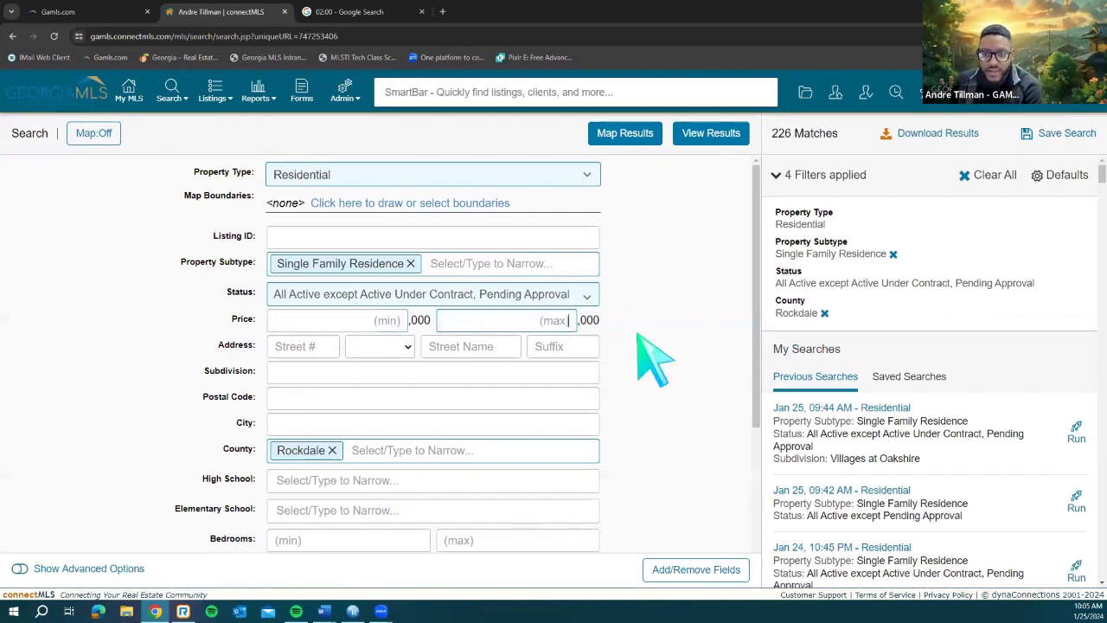
left_click(334, 449)
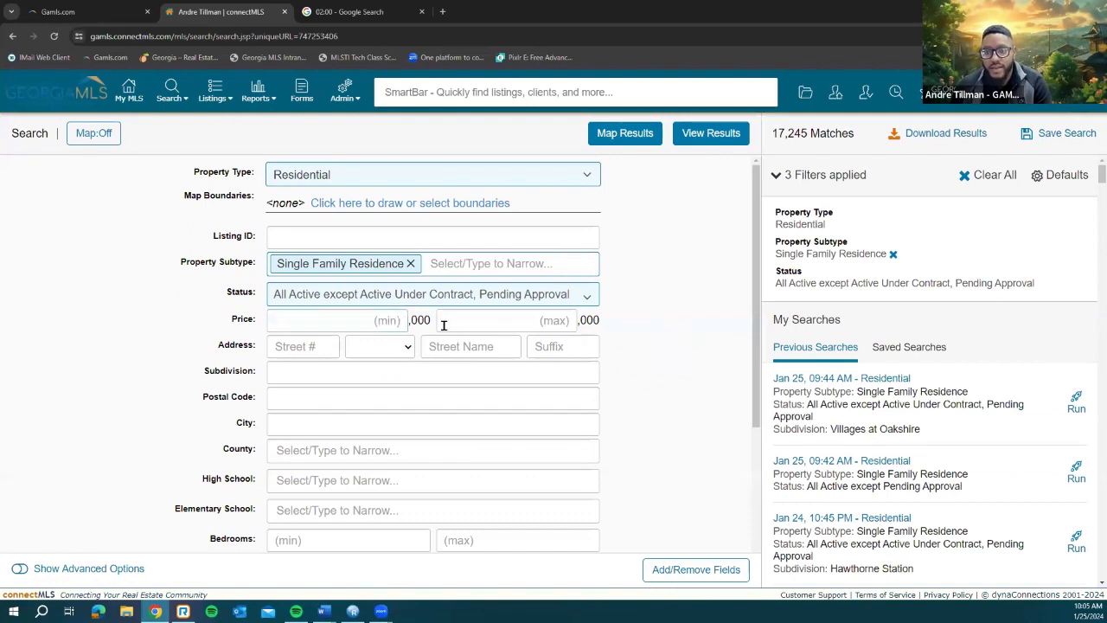
Step: Set the price range to $350,000–$500,000 by entering 350 and 500
left_click(437, 264)
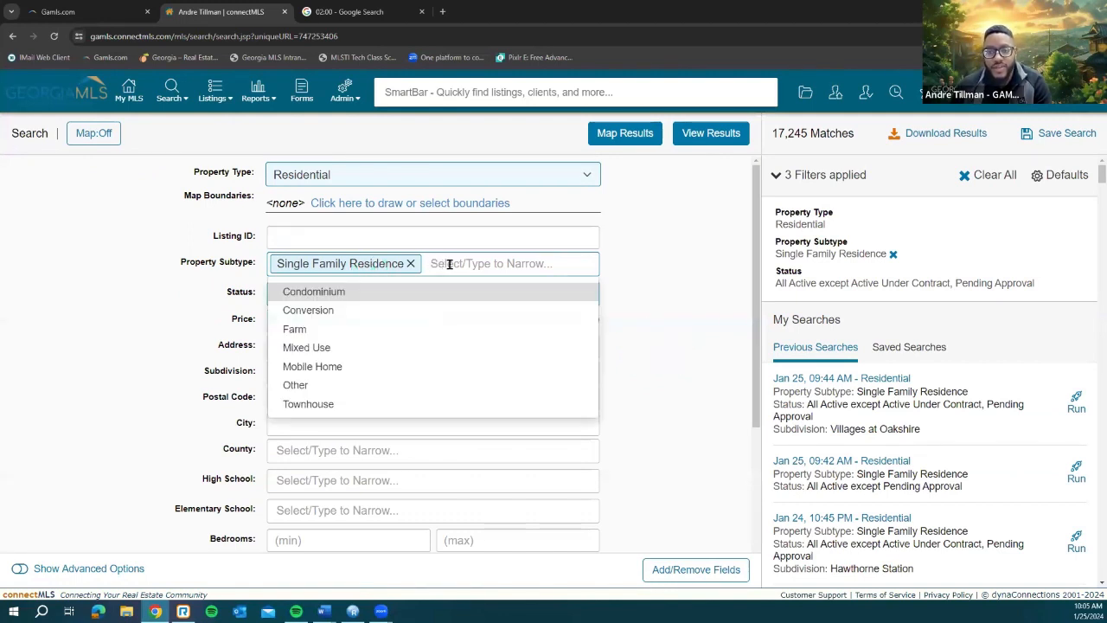
left_click(661, 288)
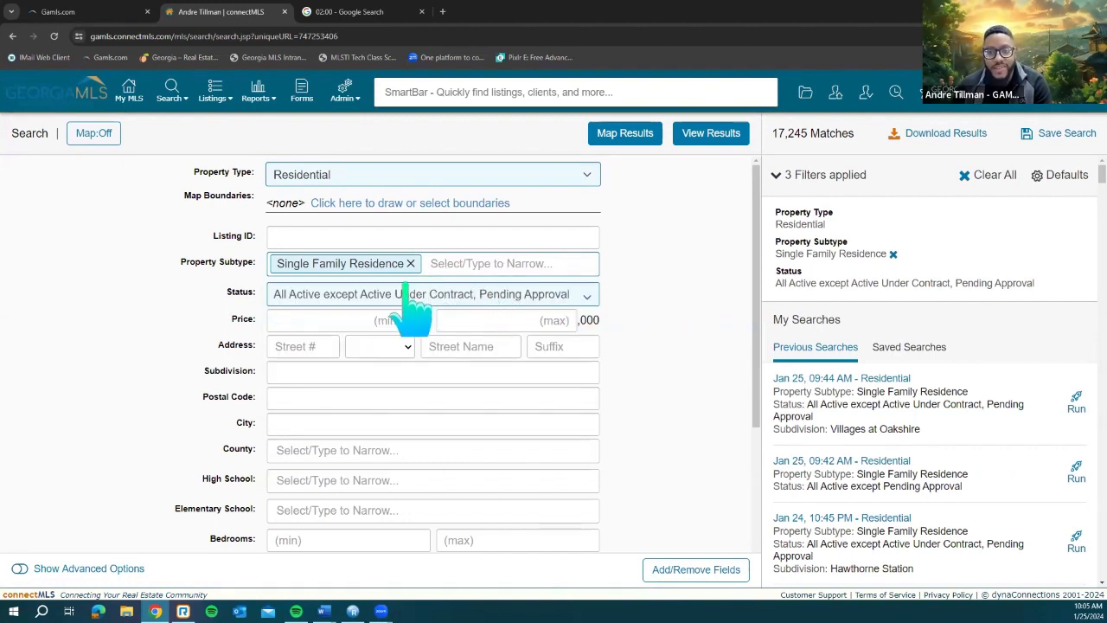
left_click(350, 324)
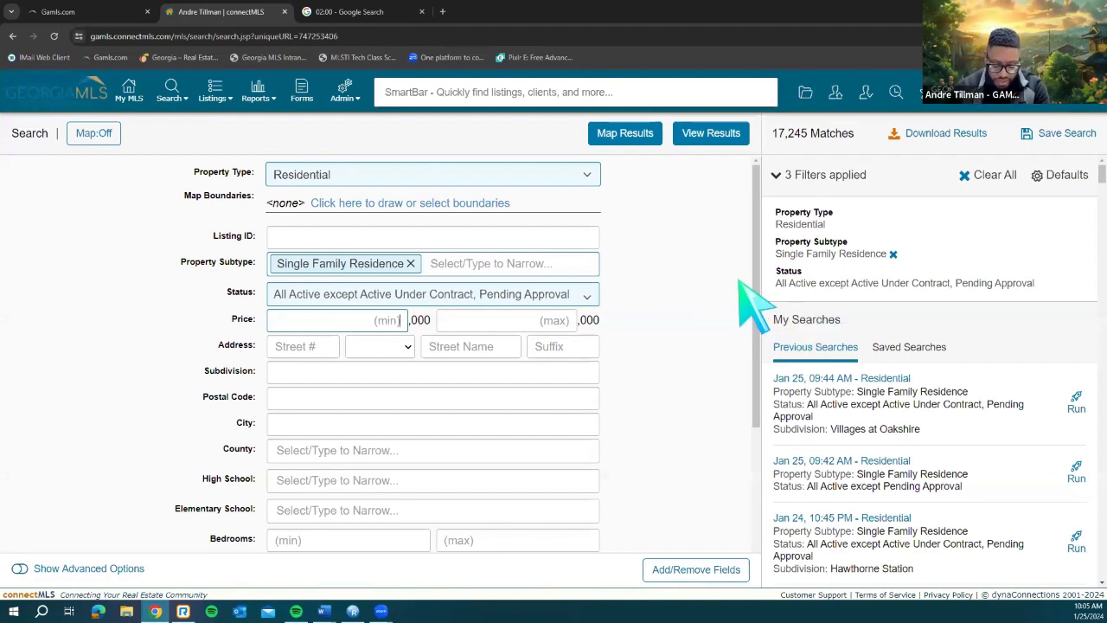
type("350")
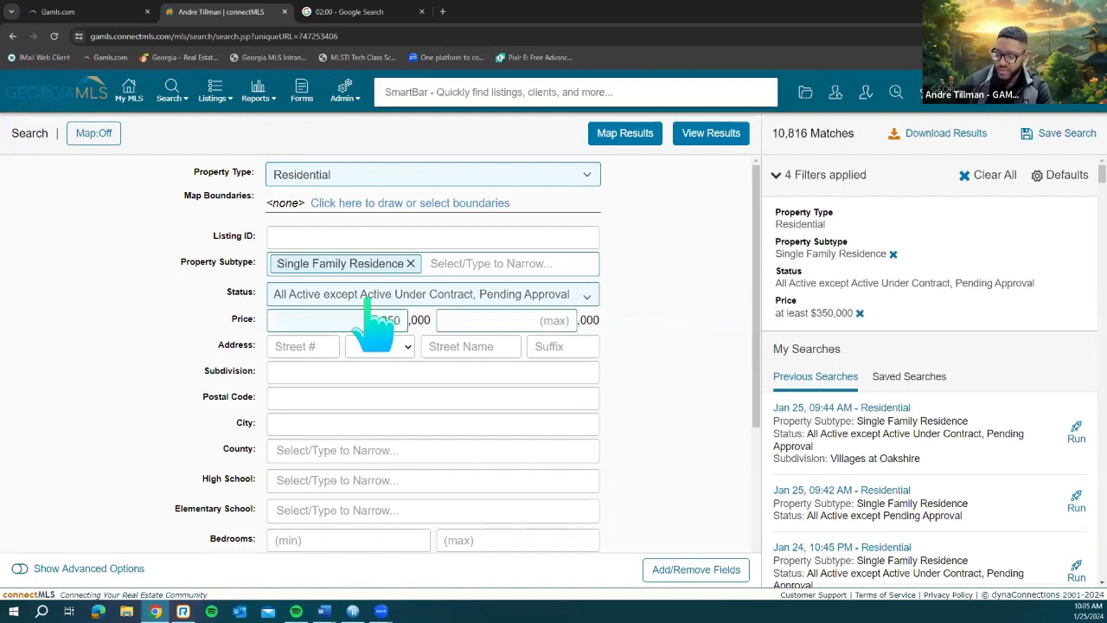
type("500")
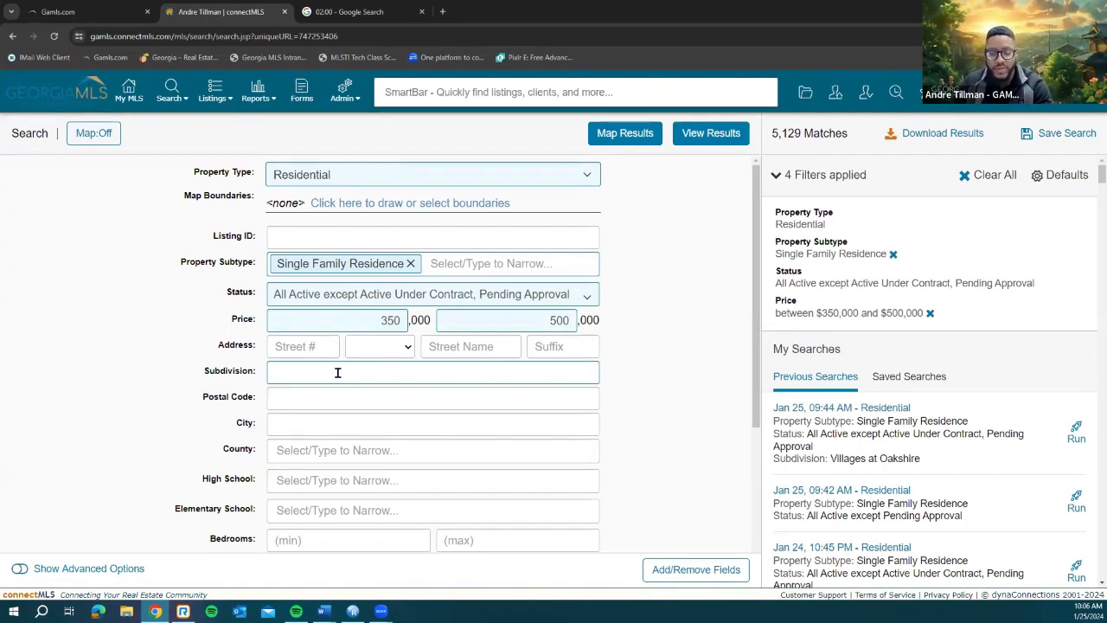
Step: Filter the search to DeKalb County
left_click(333, 447)
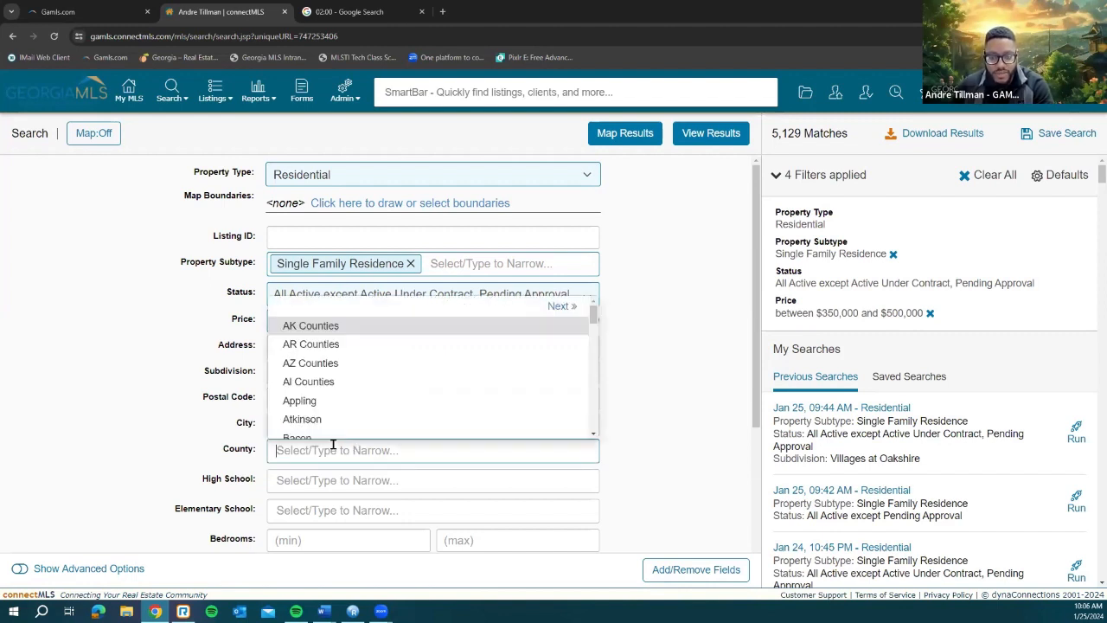
scroll(507, 424, "down", 5)
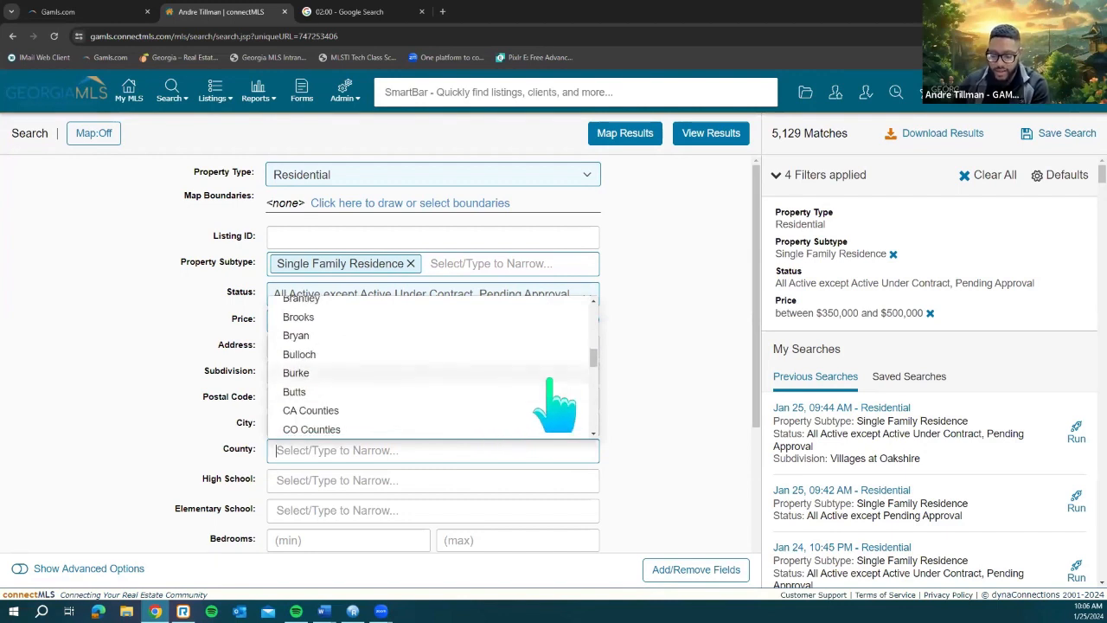
type("dekalb")
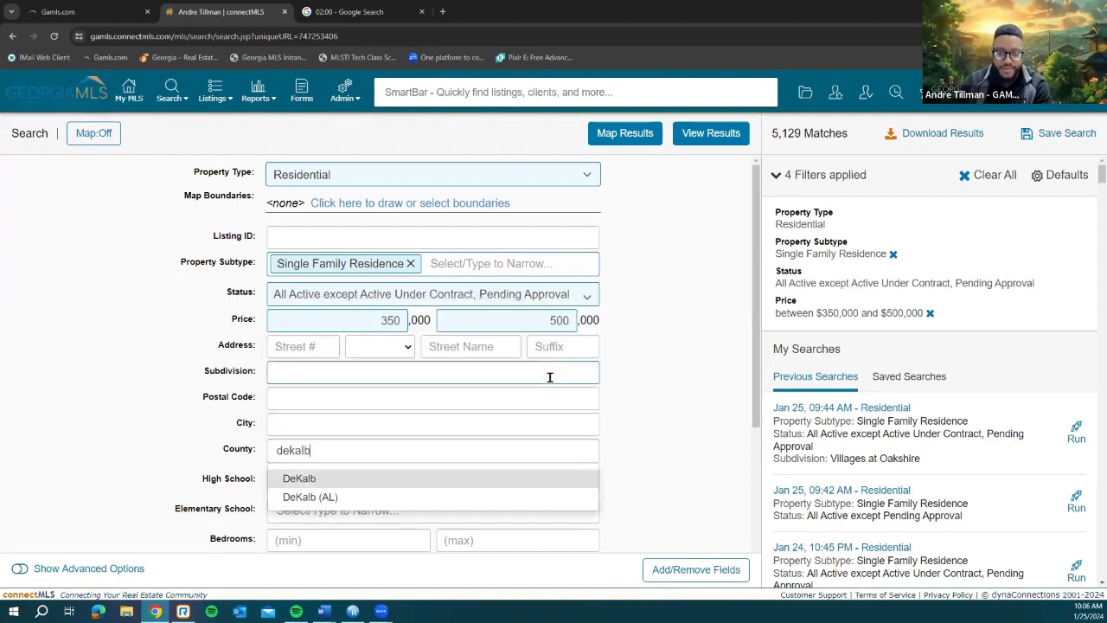
left_click(519, 479)
left_click(649, 441)
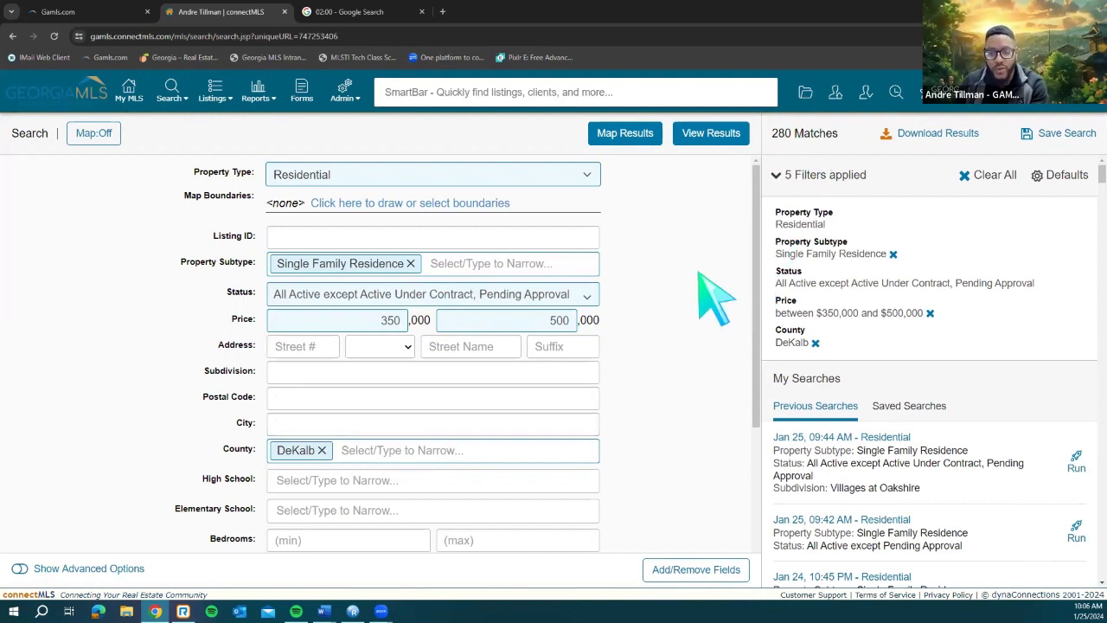
Step: Set the Bedrooms range to 3 minimum and 4 maximum, leaving 206 matches
scroll(692, 318, "down", 1)
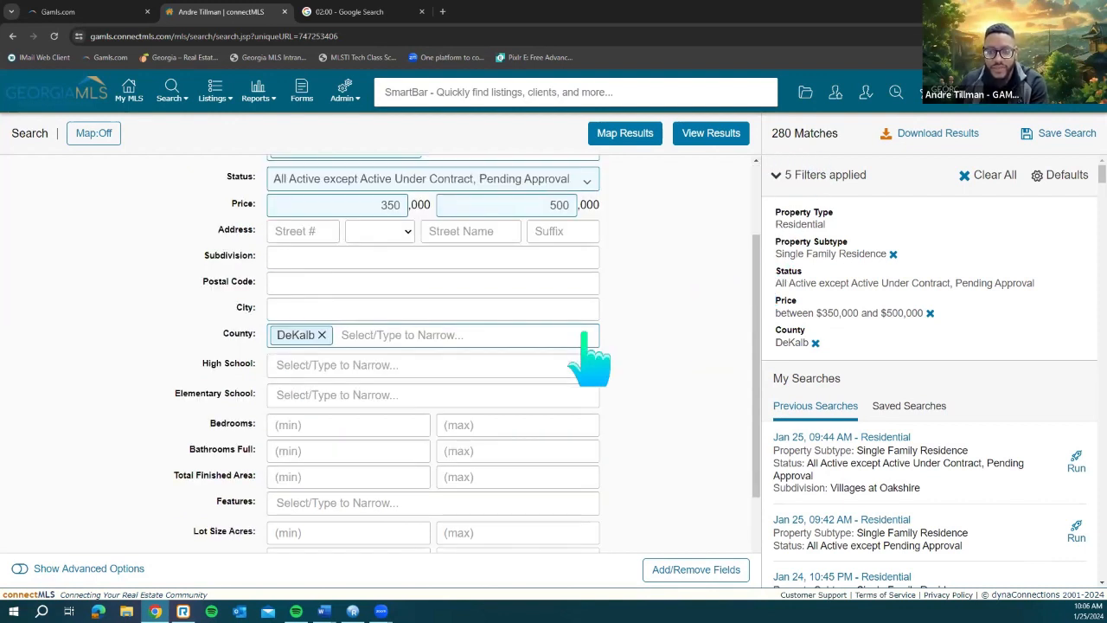
scroll(653, 380, "down", 1)
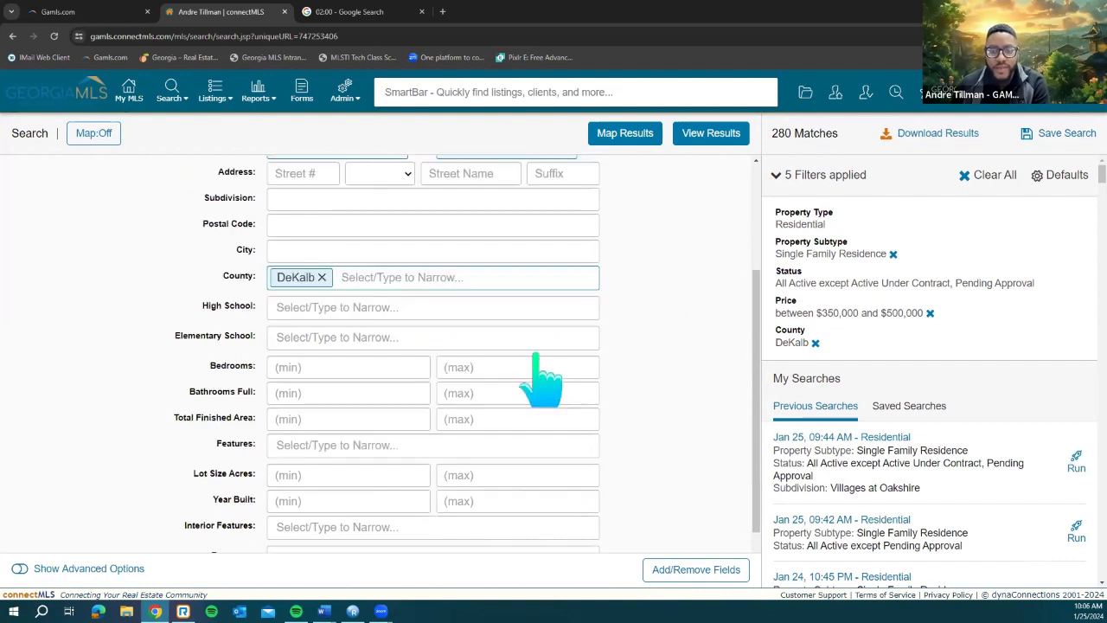
left_click(364, 368)
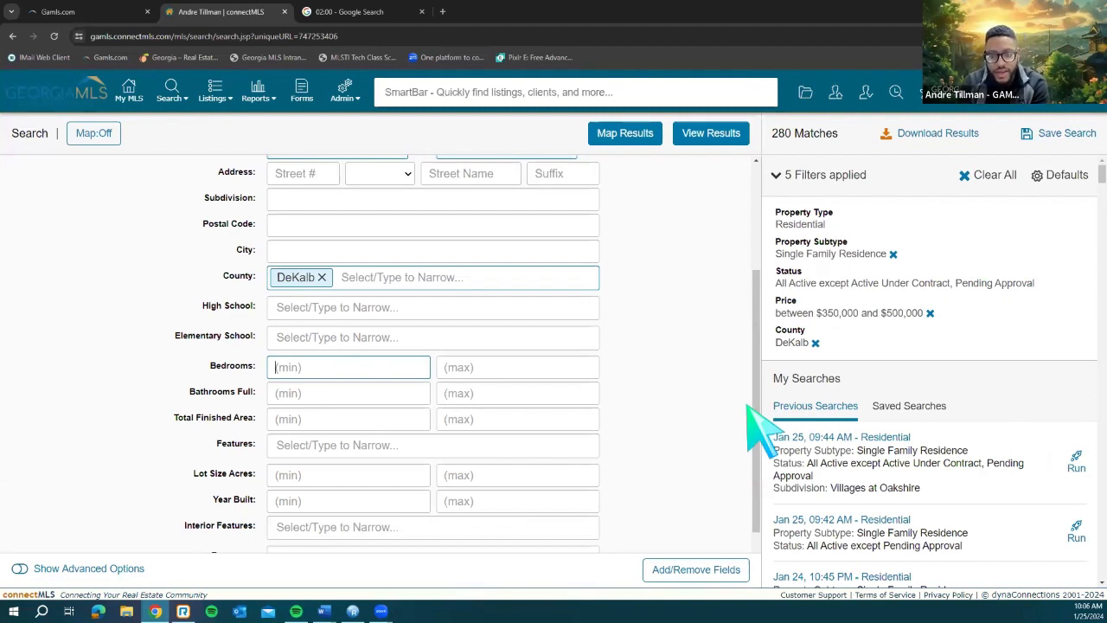
type("3")
left_click(497, 358)
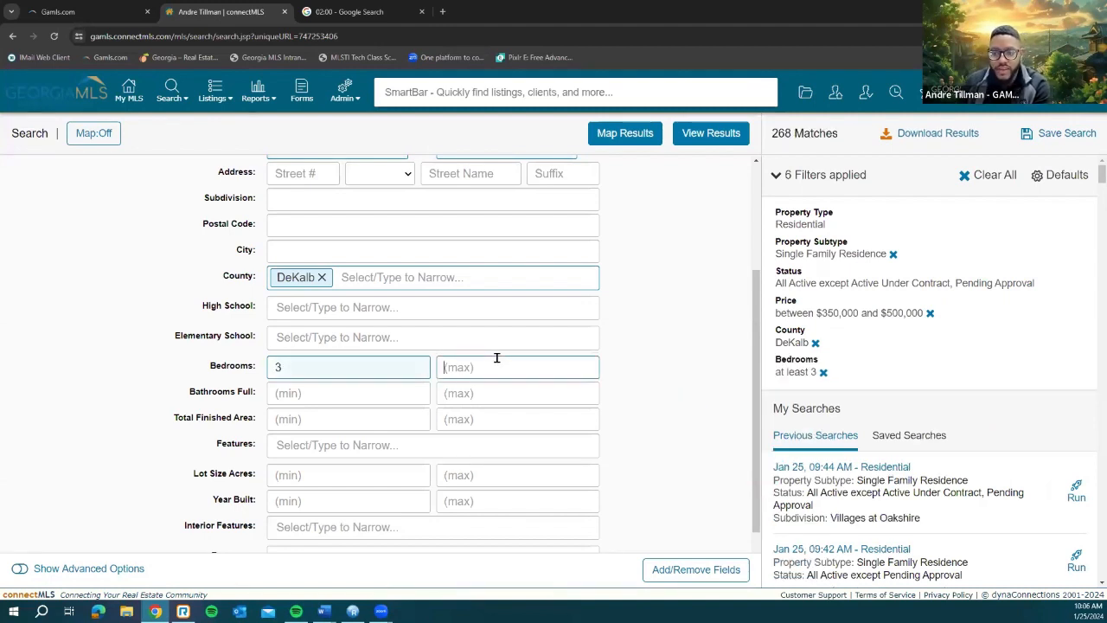
type("4")
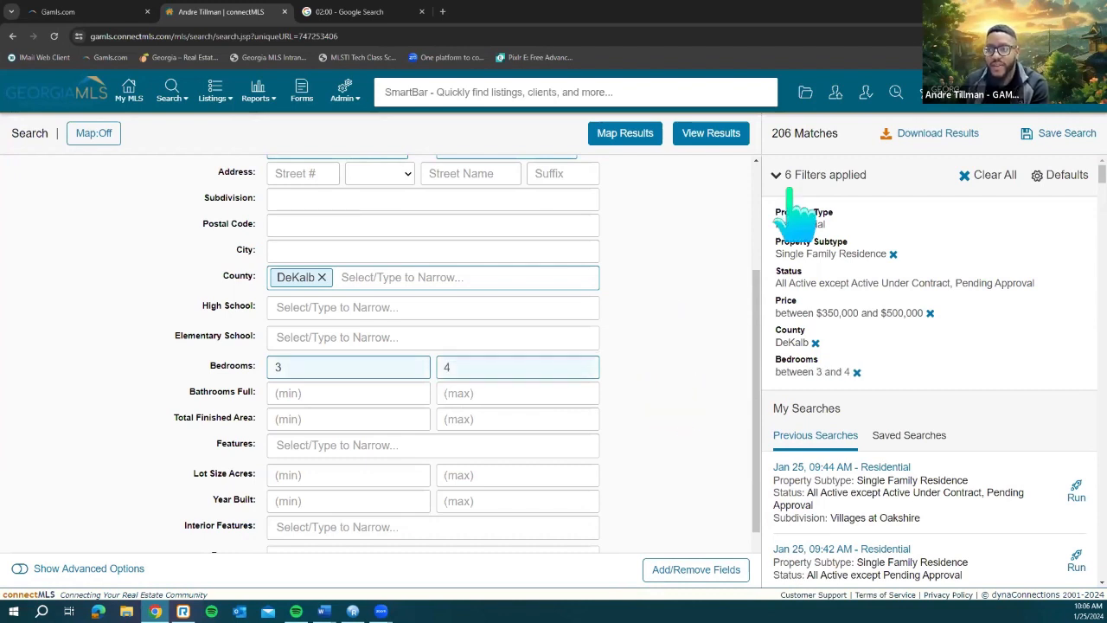
scroll(651, 427, "down", 1)
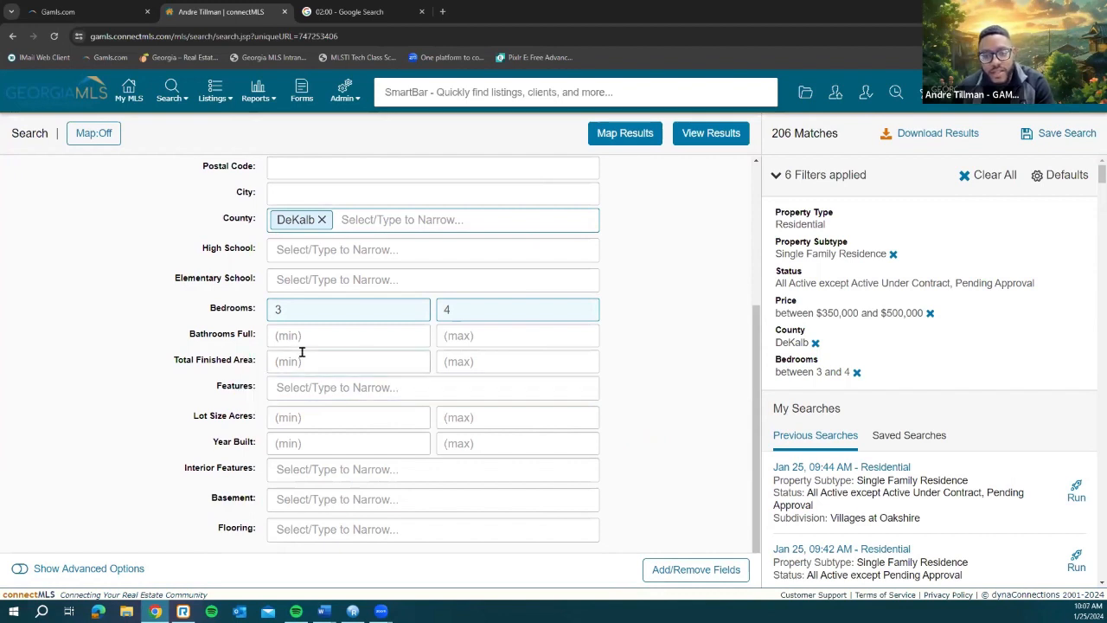
Step: Look up 'bas' in the Features list, close it unselected, then try the Basement field
left_click(325, 388)
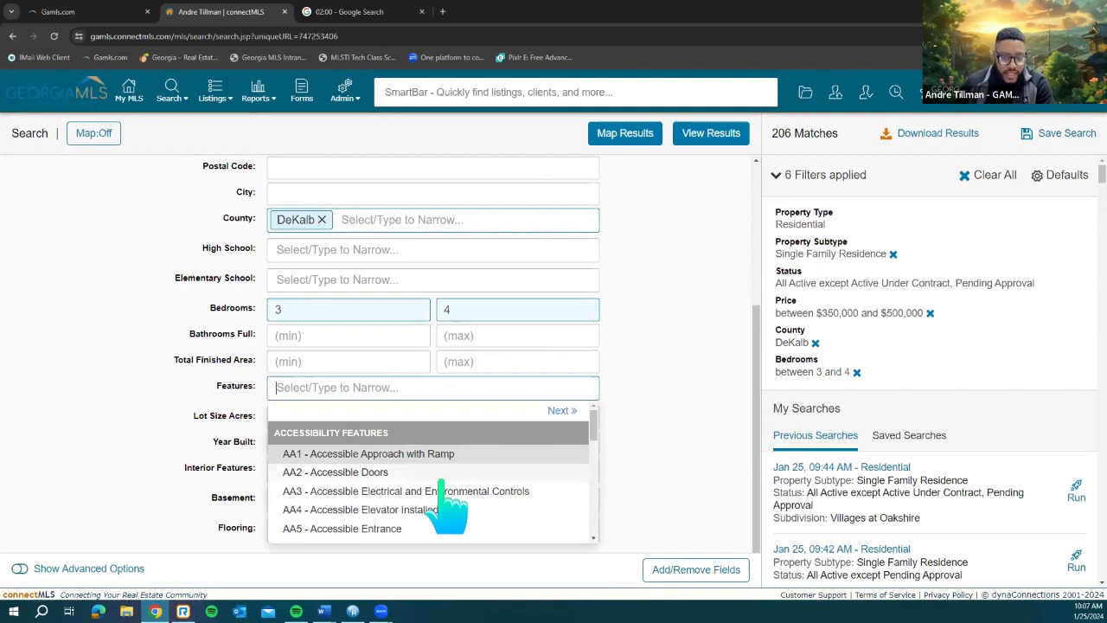
scroll(443, 485, "down", 10)
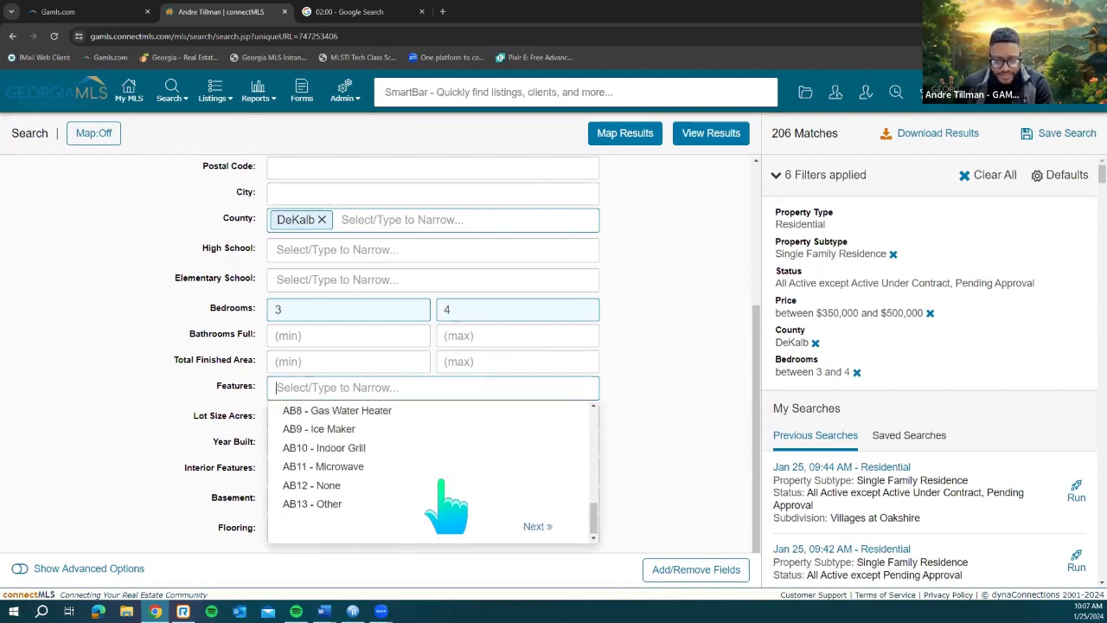
scroll(445, 497, "up", 3)
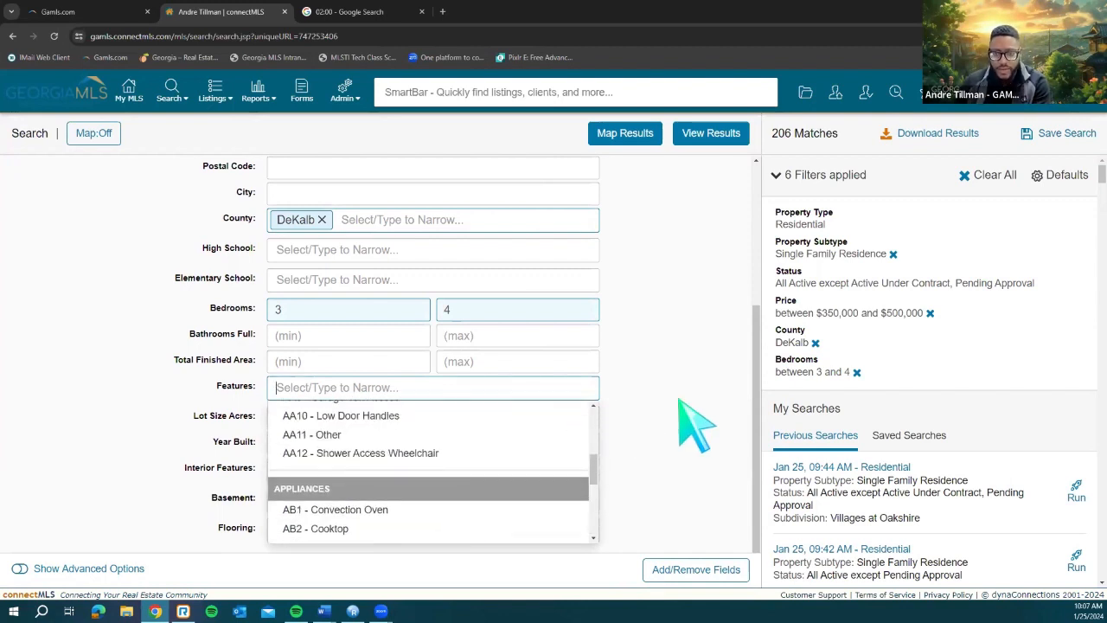
type("b")
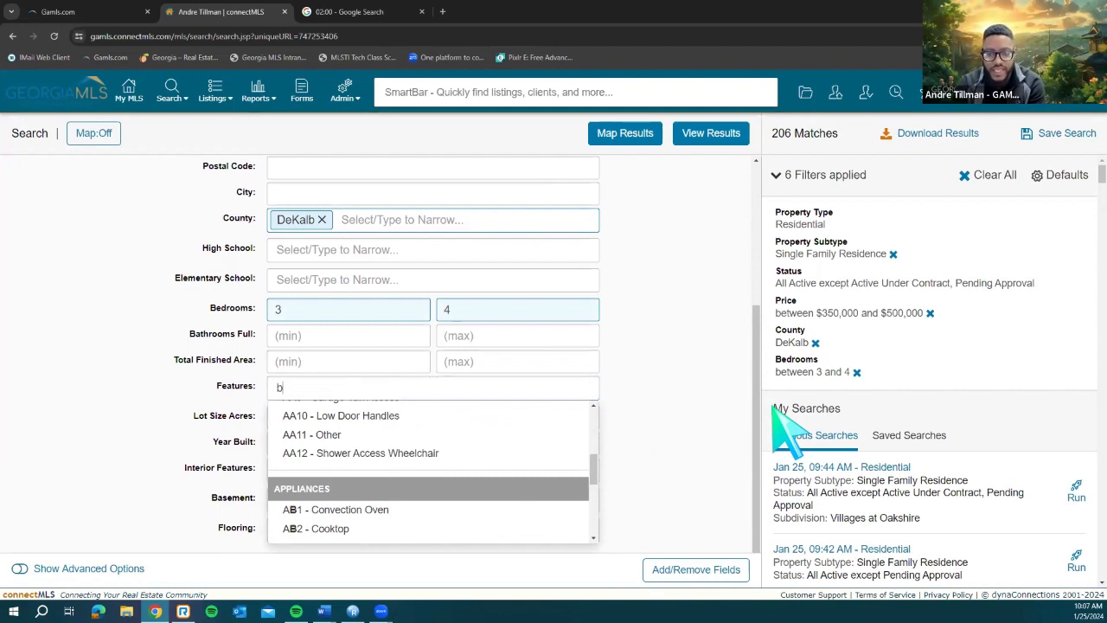
type("asement")
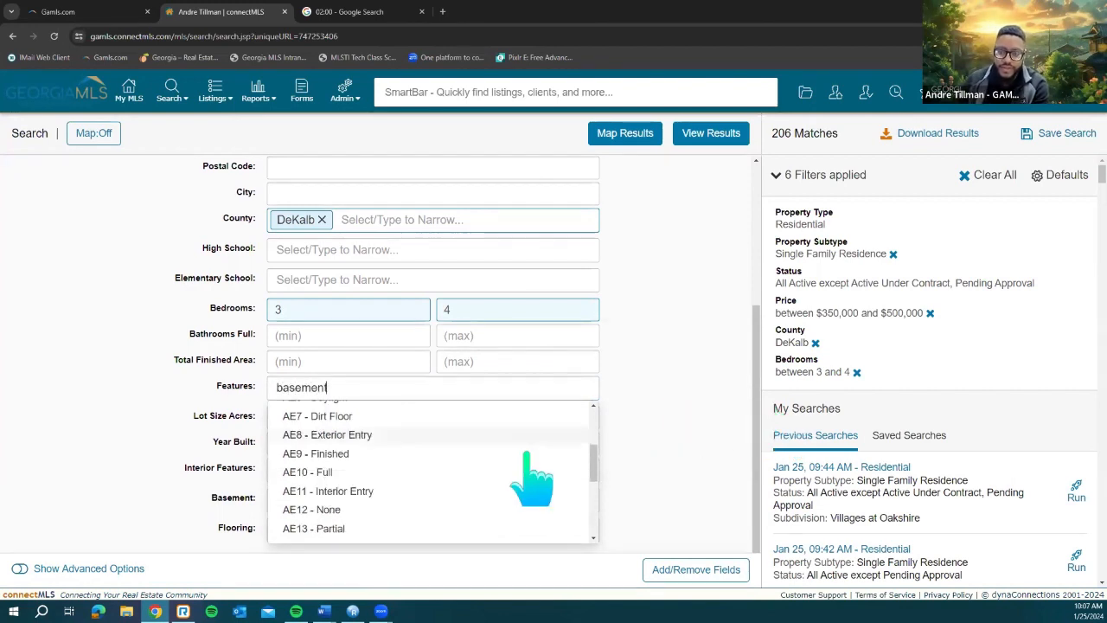
scroll(519, 482, "up", 4)
scroll(465, 482, "down", 5)
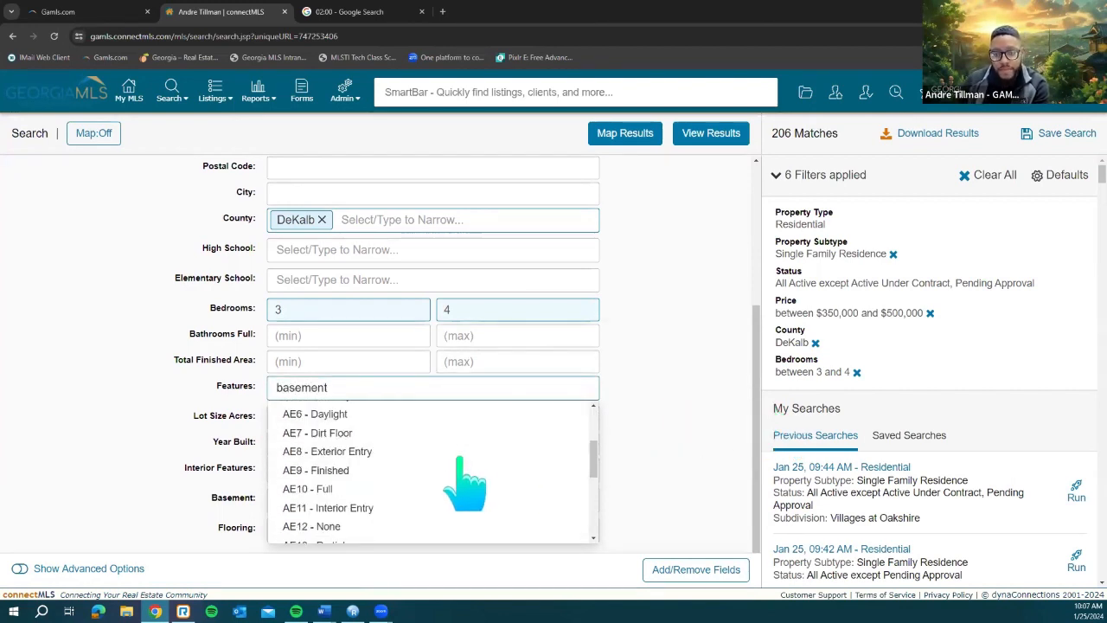
scroll(464, 482, "up", 3)
scroll(465, 481, "up", 3)
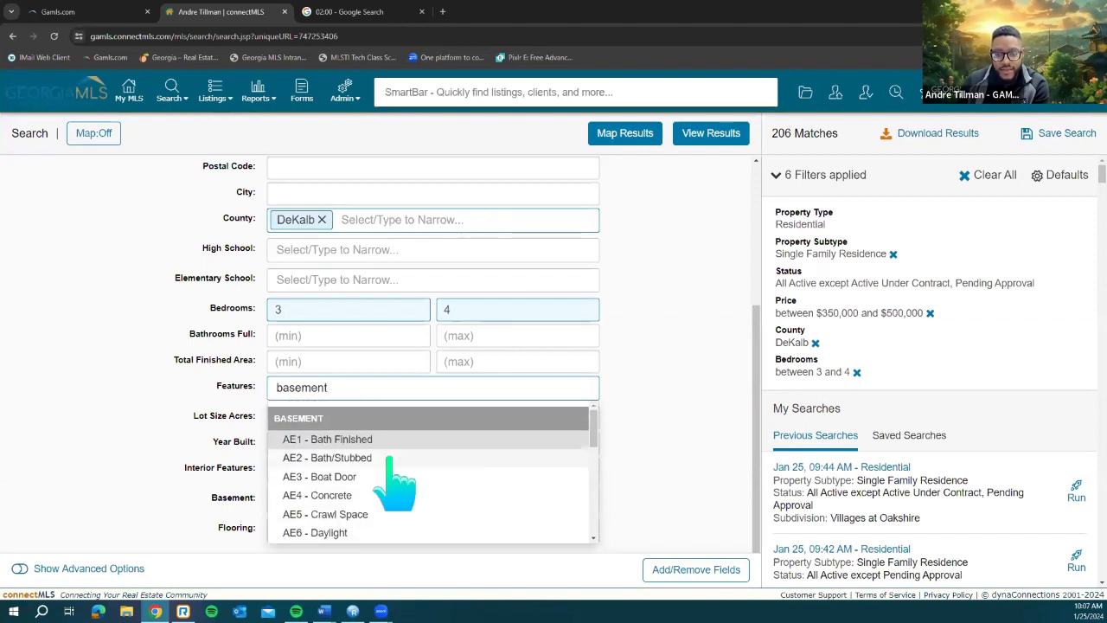
scroll(459, 510, "down", 5)
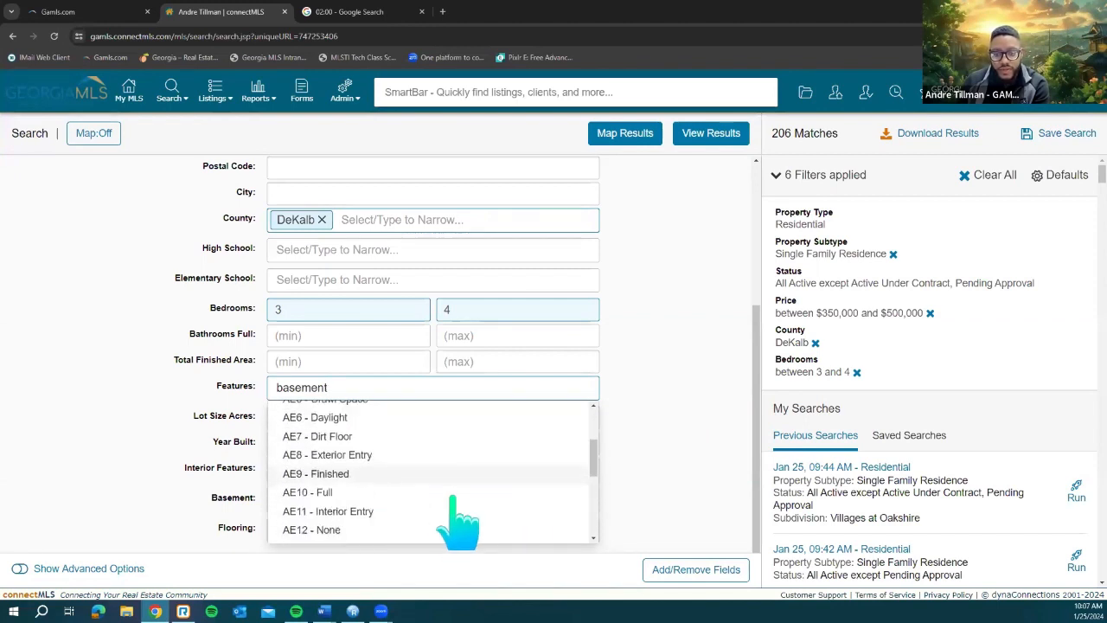
scroll(443, 493, "up", 5)
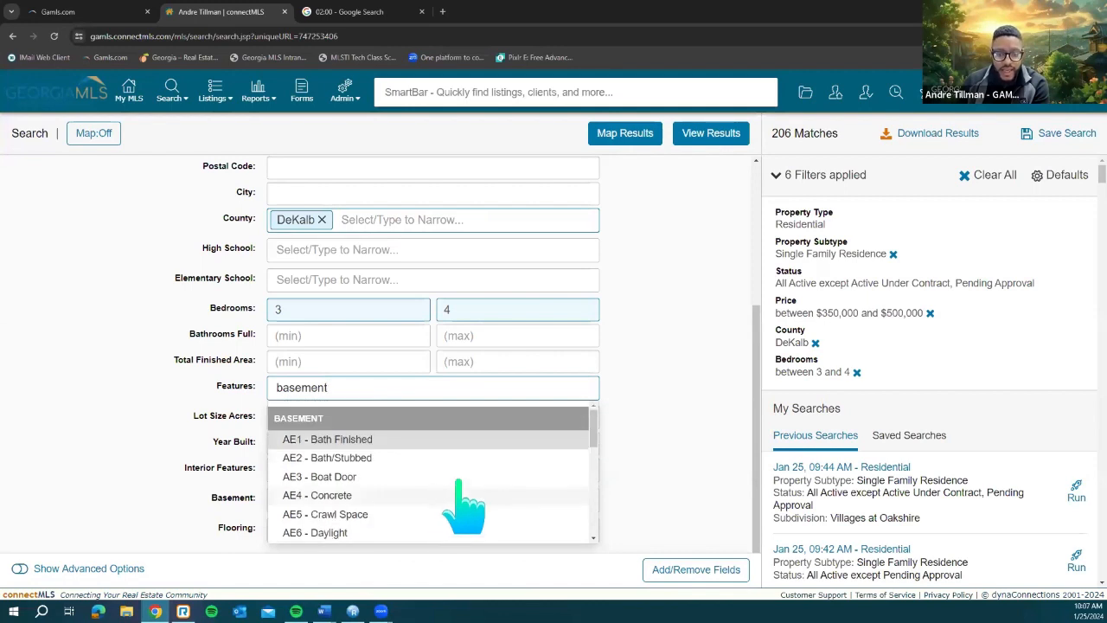
left_click(619, 414)
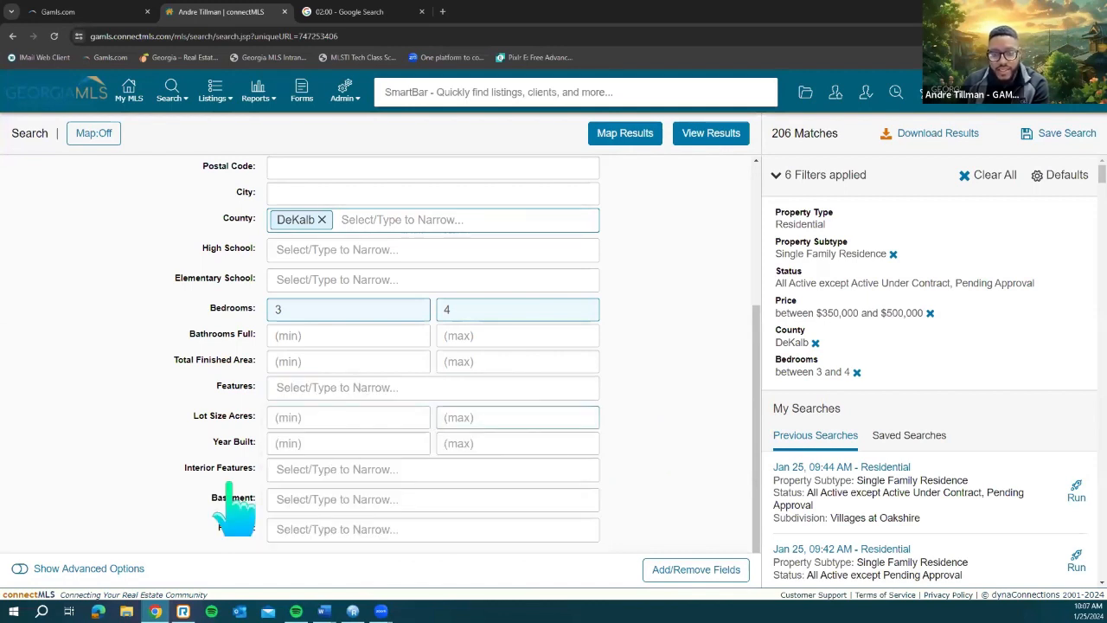
left_click(370, 499)
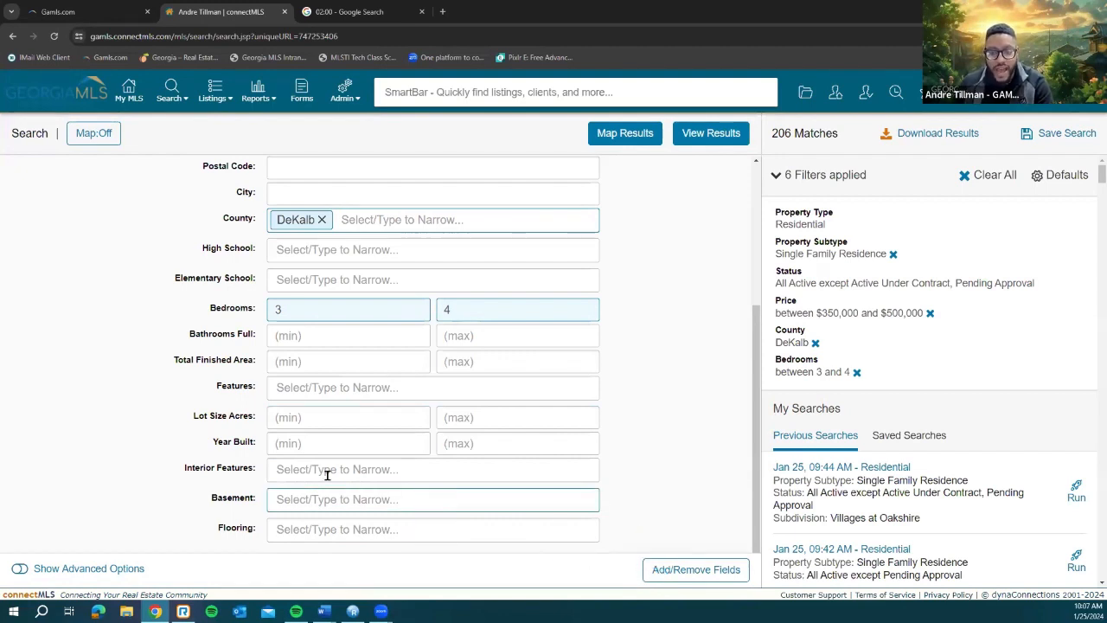
left_click(340, 441)
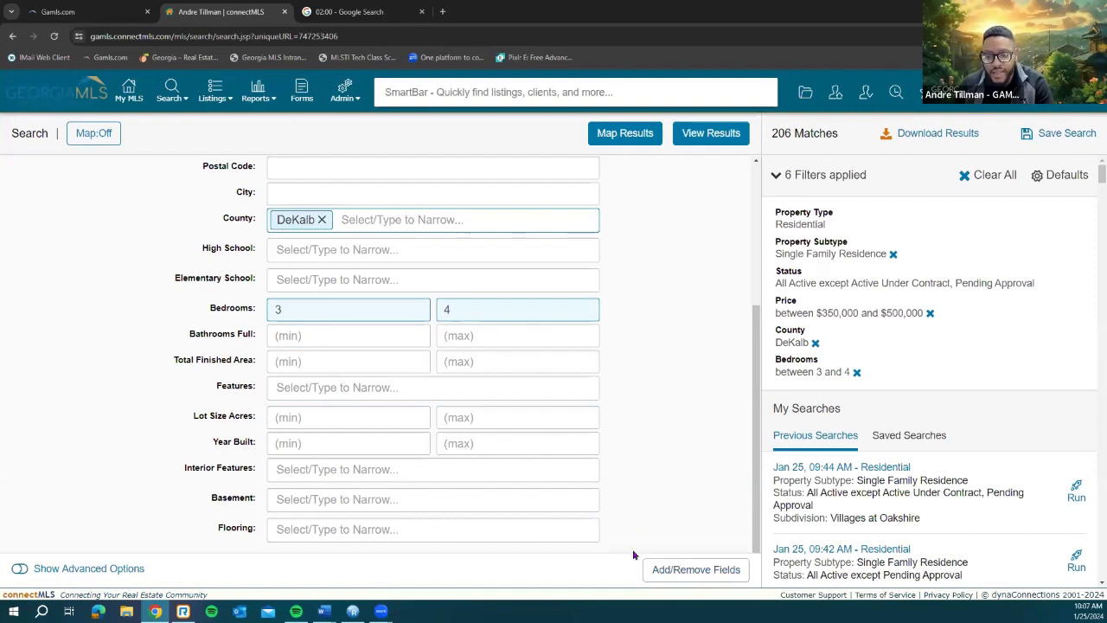
Step: Drop Flooring from the form fields, re-add Basement after Total Finished Area, and save
left_click(689, 575)
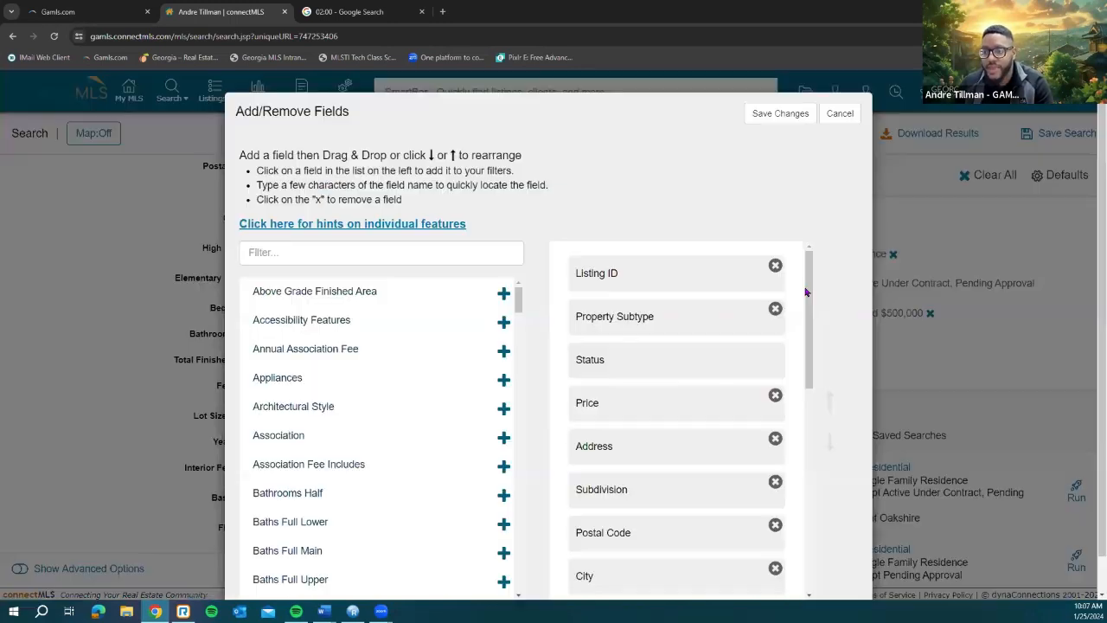
scroll(804, 544, "down", 8)
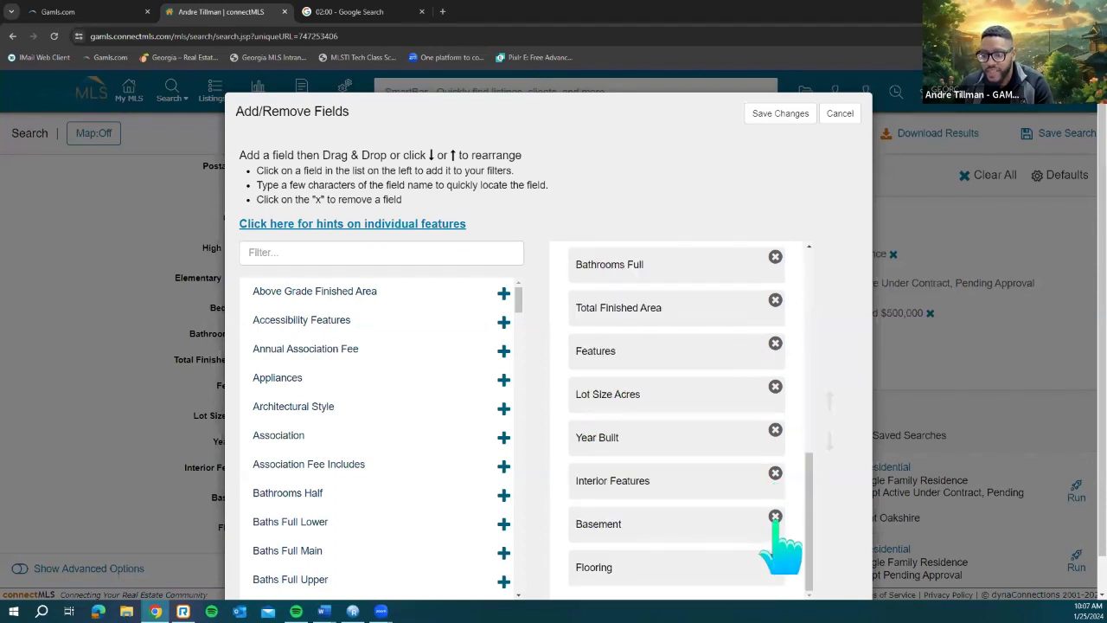
left_click(775, 518)
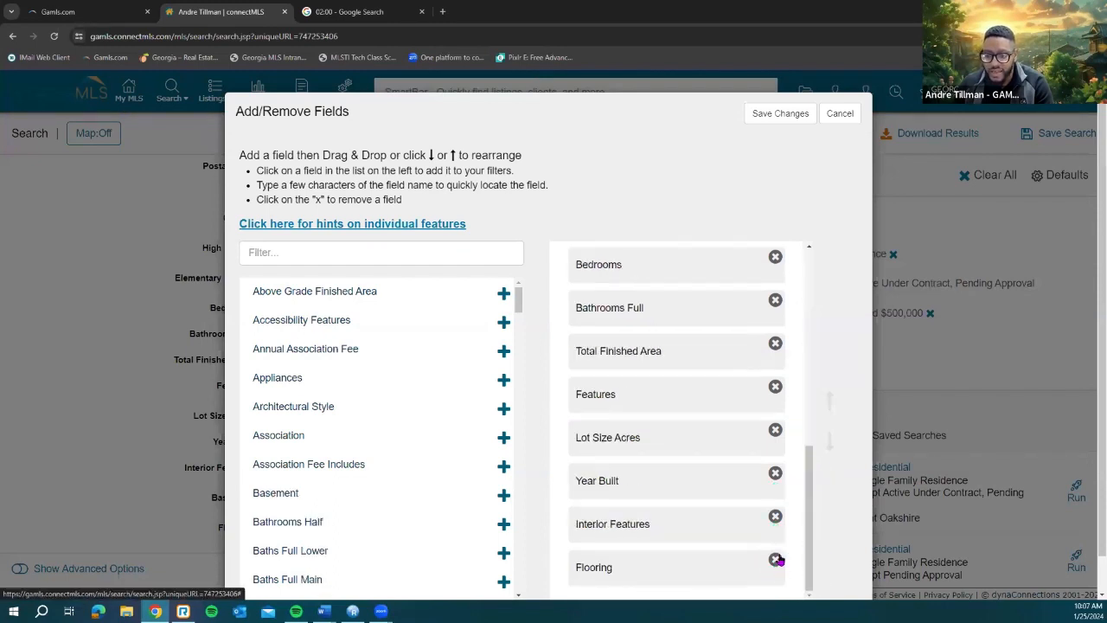
left_click(776, 560)
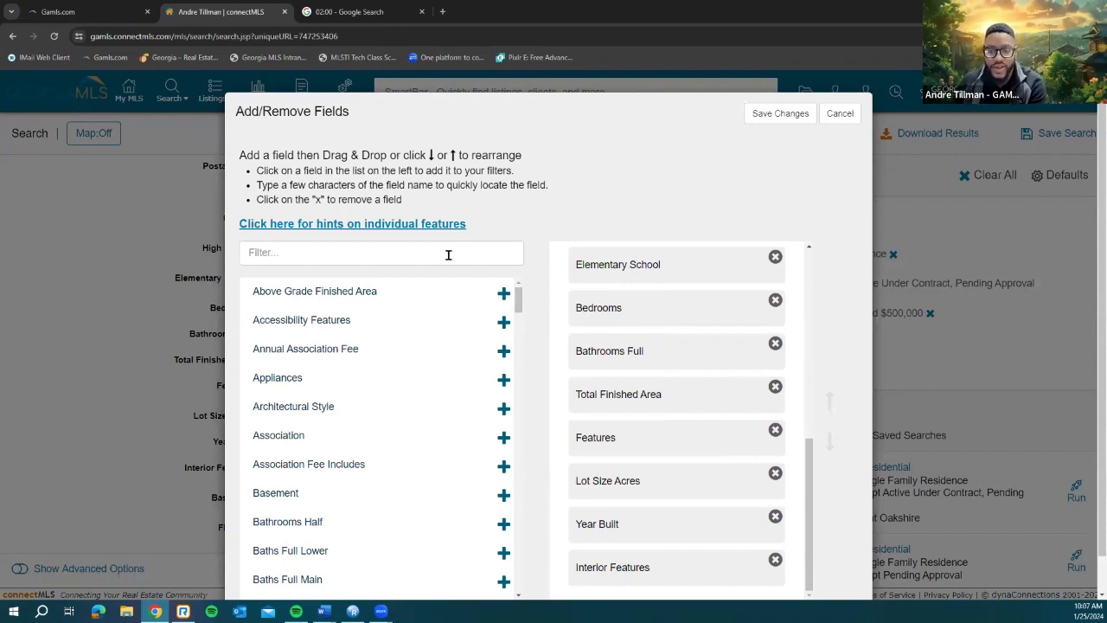
left_click(338, 259)
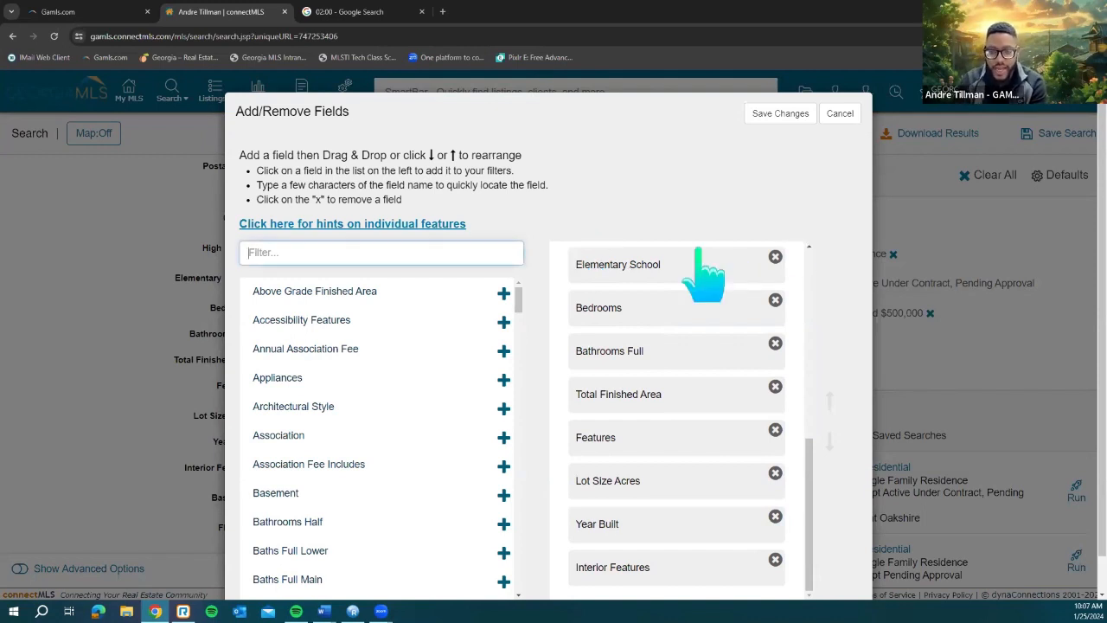
type("basem")
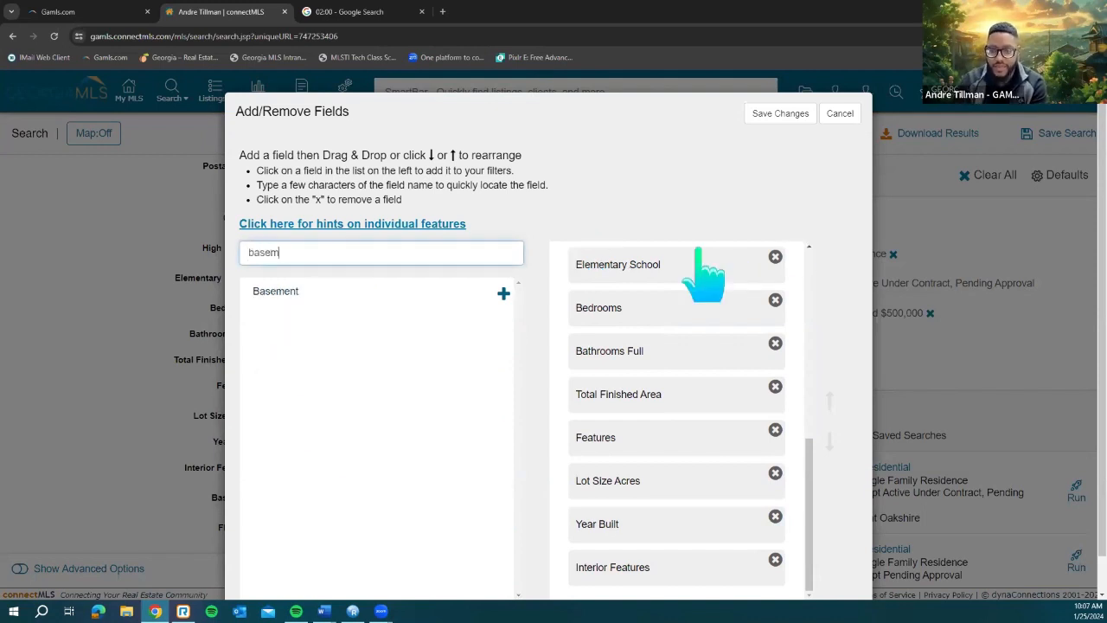
left_click(504, 294)
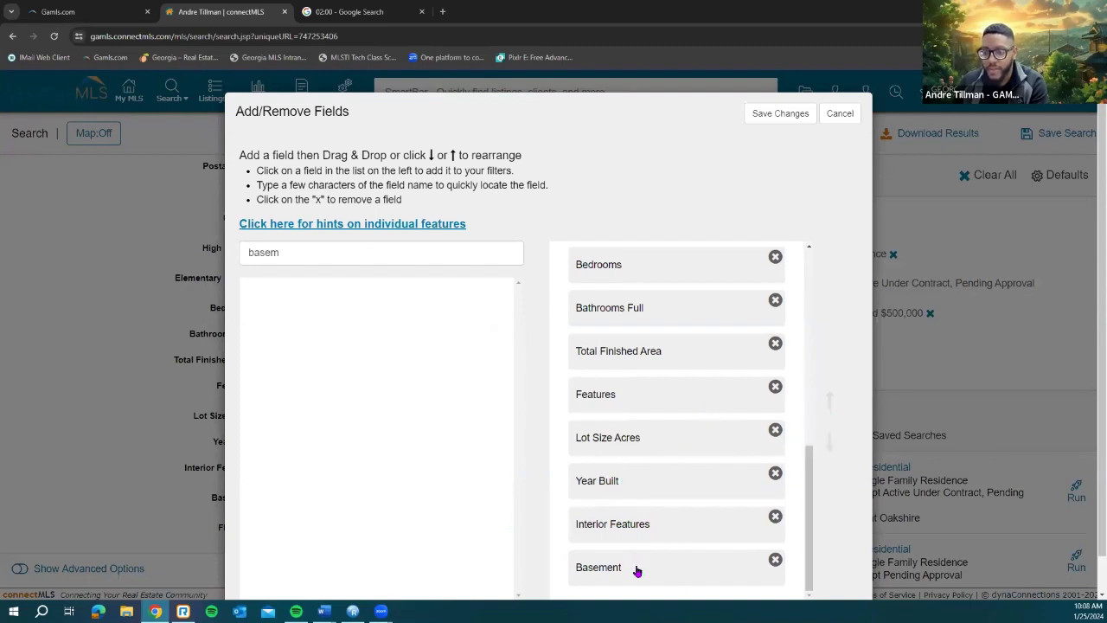
left_click_drag(664, 553, 668, 447)
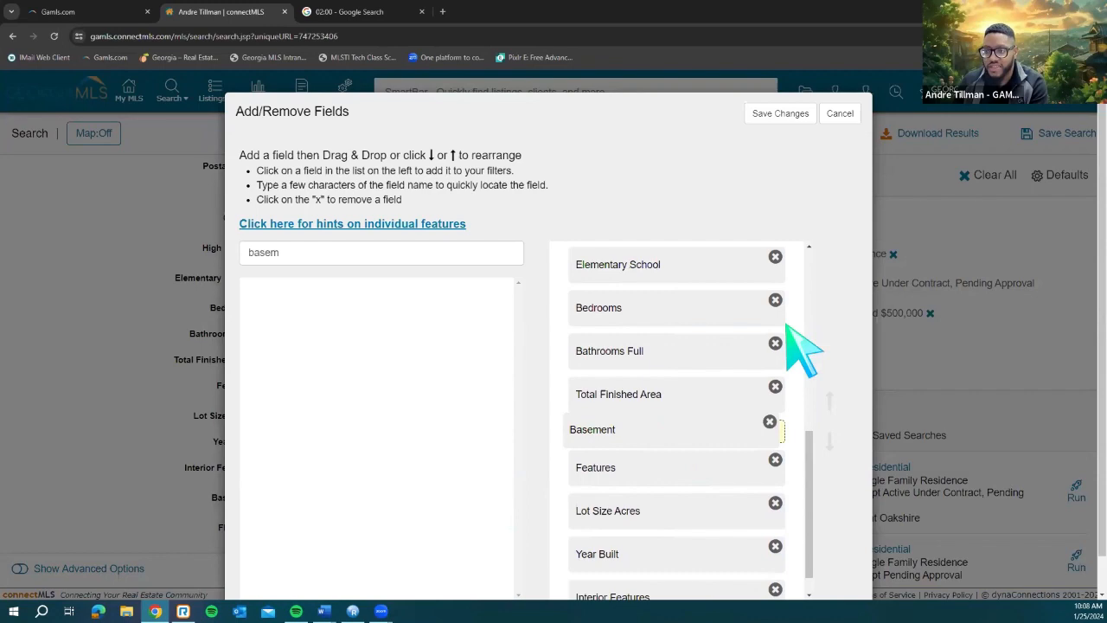
left_click(780, 116)
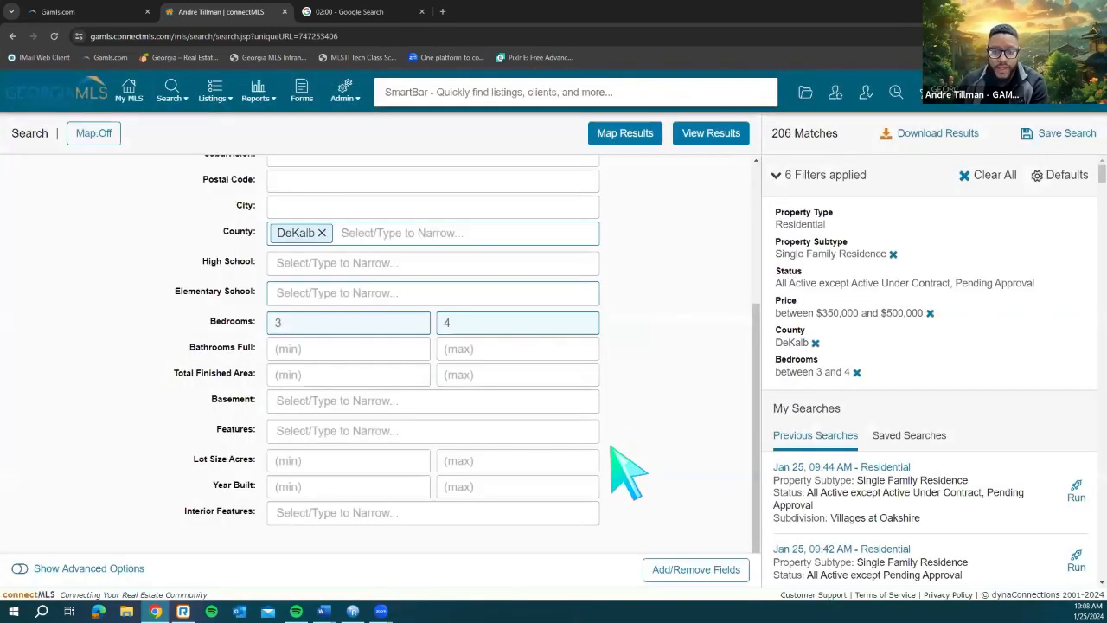
Step: Set the Basement criterion to Finished, cutting results from 206 to 17 matches
scroll(360, 507, "up", 2)
scroll(376, 448, "down", 1)
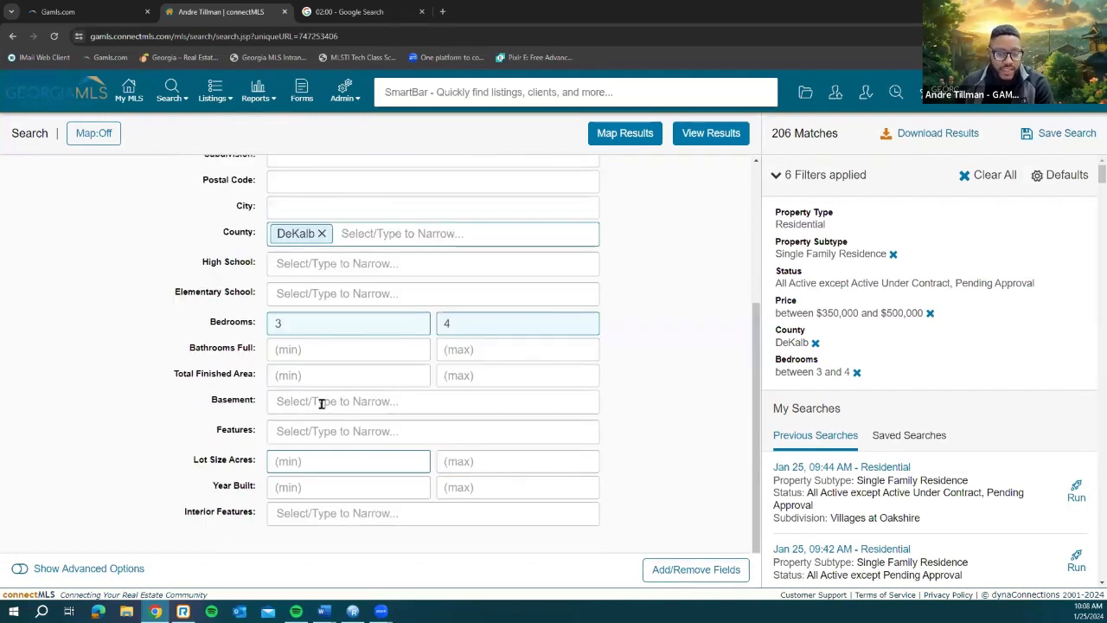
left_click(321, 402)
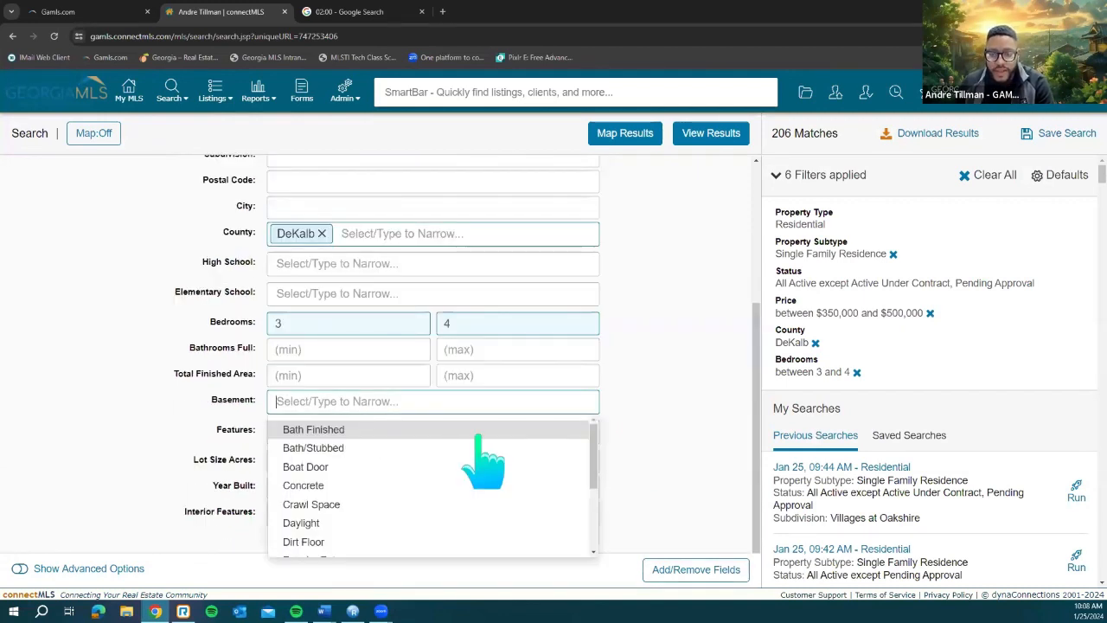
scroll(482, 506, "down", 2)
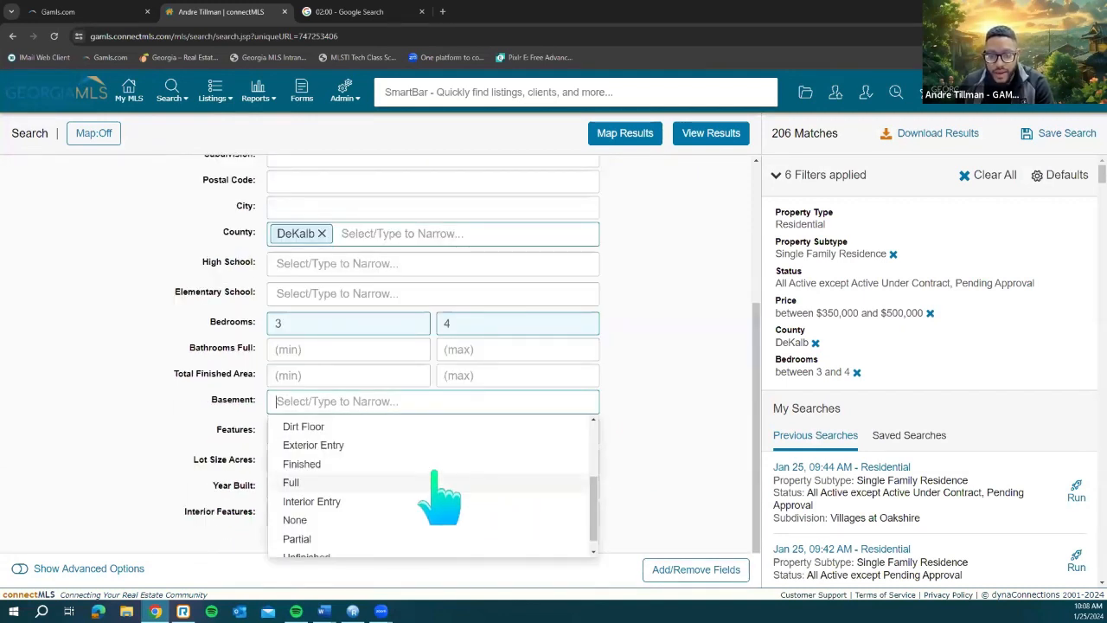
scroll(394, 463, "down", 1)
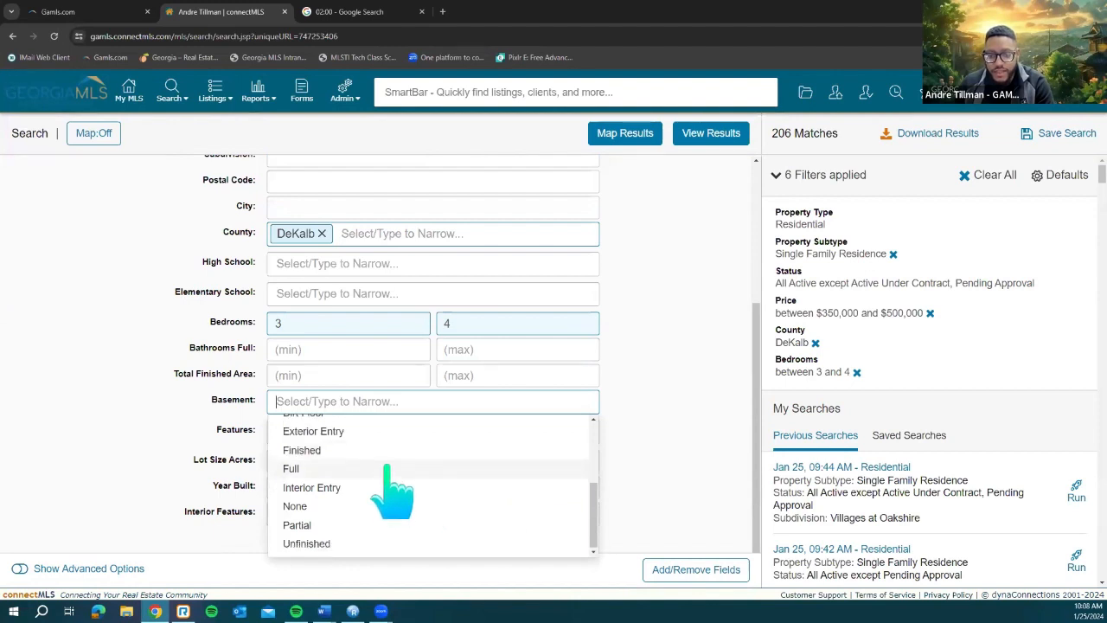
left_click(394, 452)
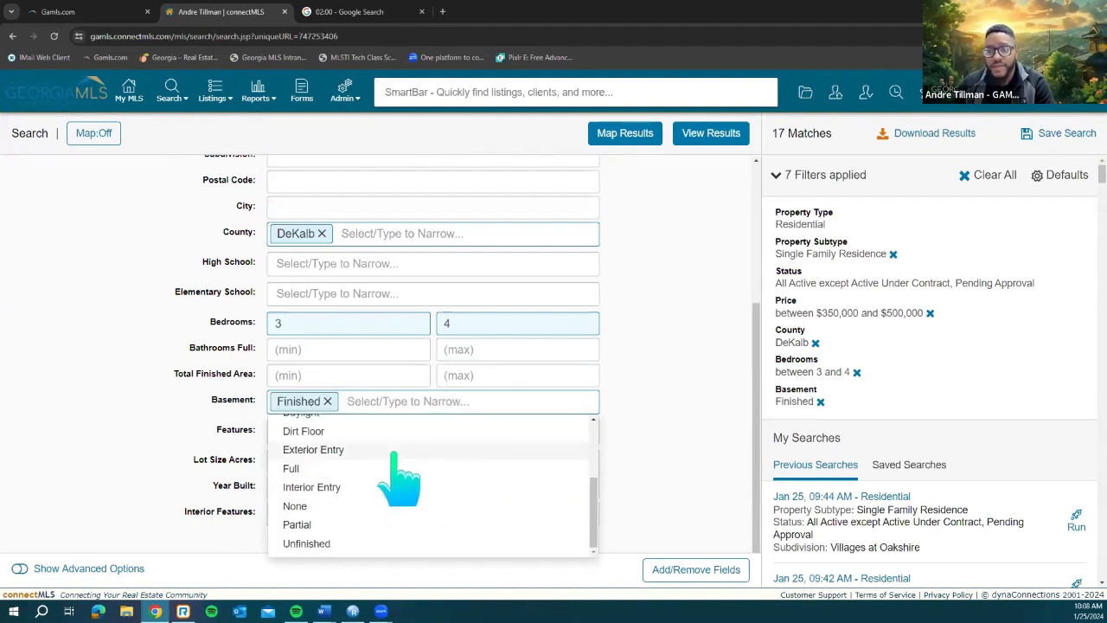
left_click(660, 282)
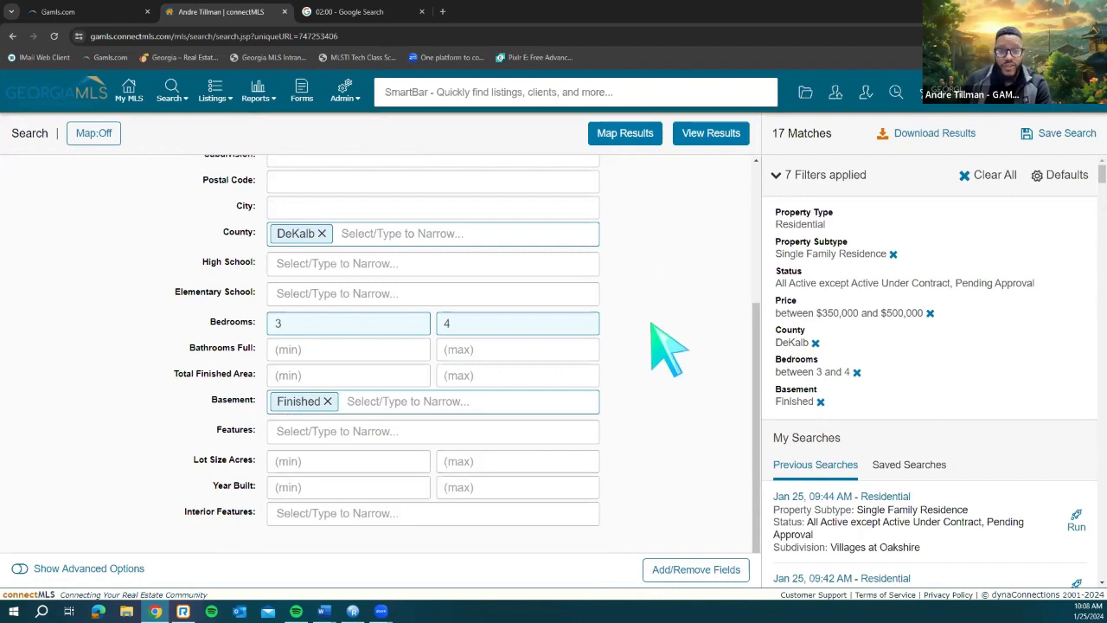
scroll(662, 385, "up", 3)
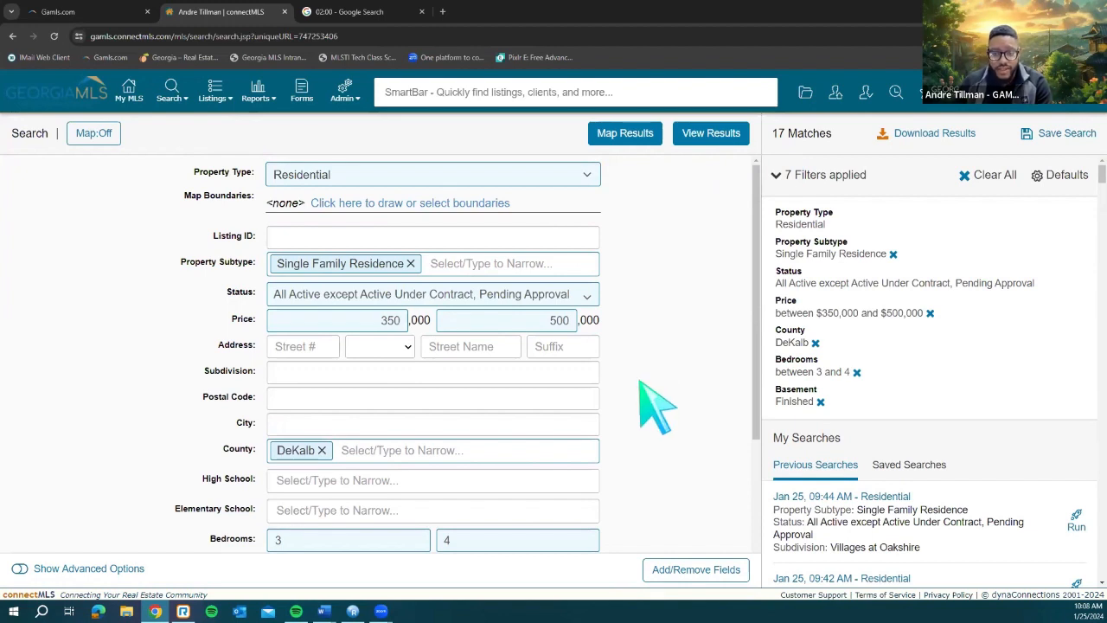
scroll(667, 403, "down", 1)
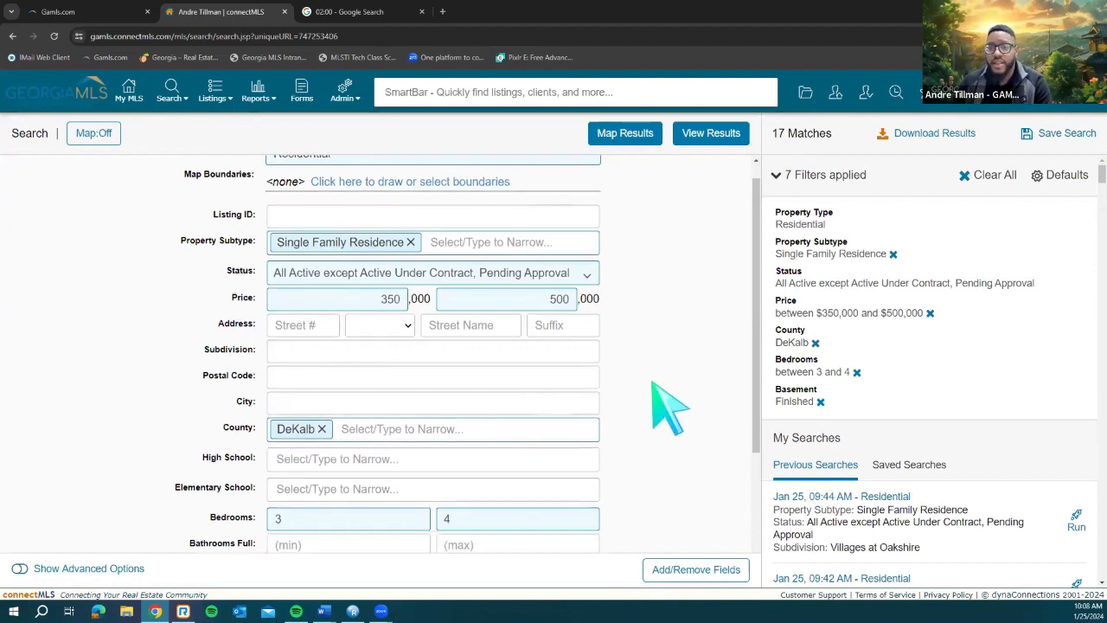
scroll(665, 363, "up", 1)
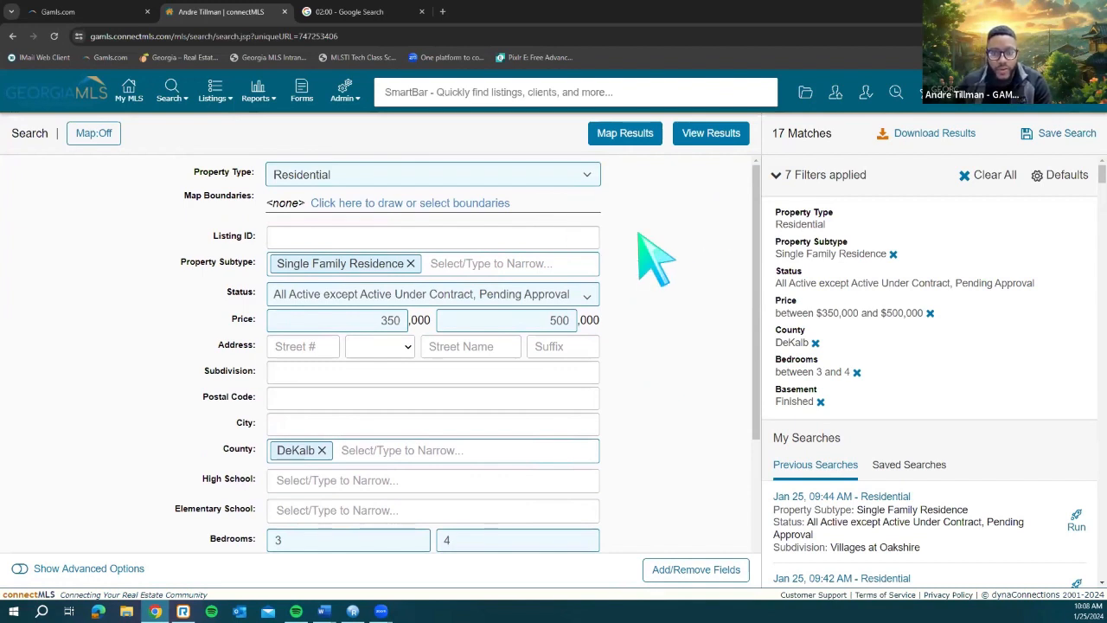
left_click(362, 423)
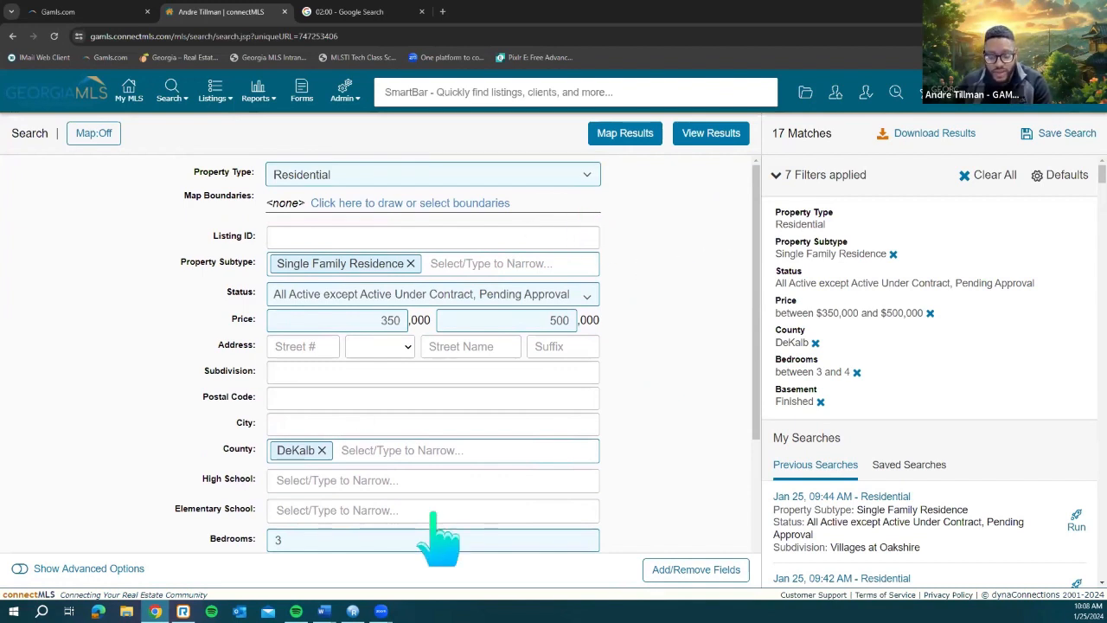
scroll(629, 471, "down", 2)
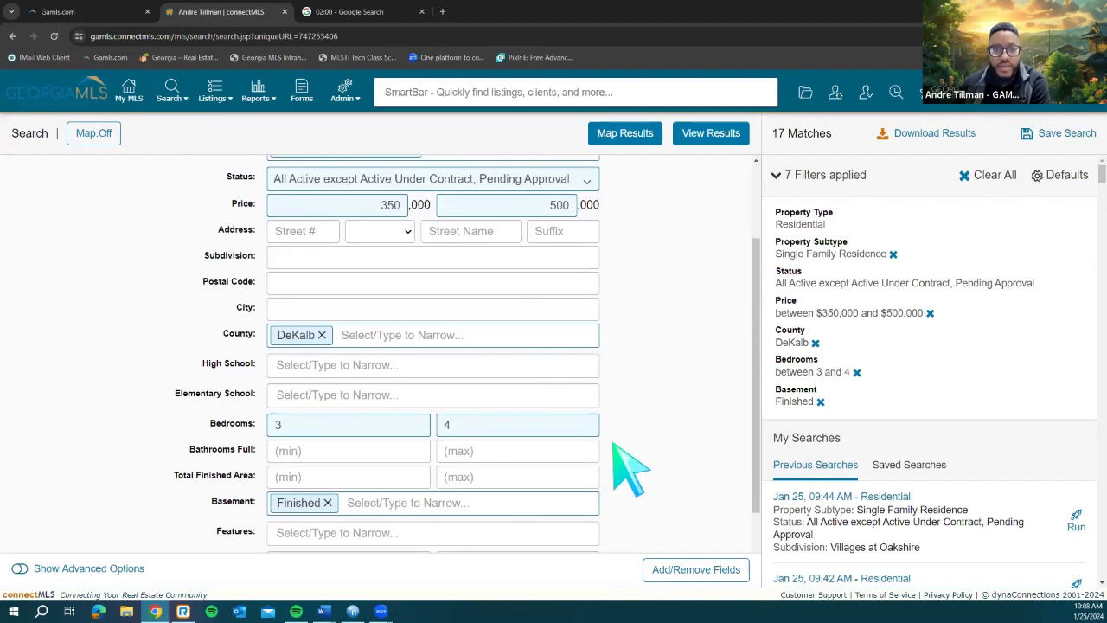
scroll(228, 218, "up", 2)
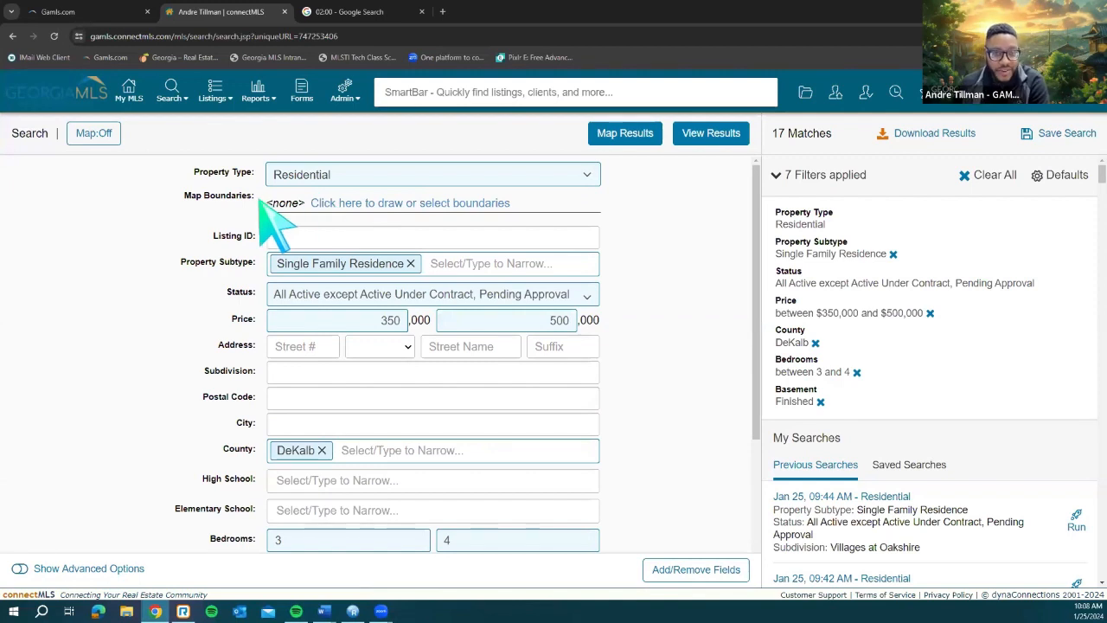
Step: Show the 17 matching listings on the map and pan to see all the price markers
left_click(368, 205)
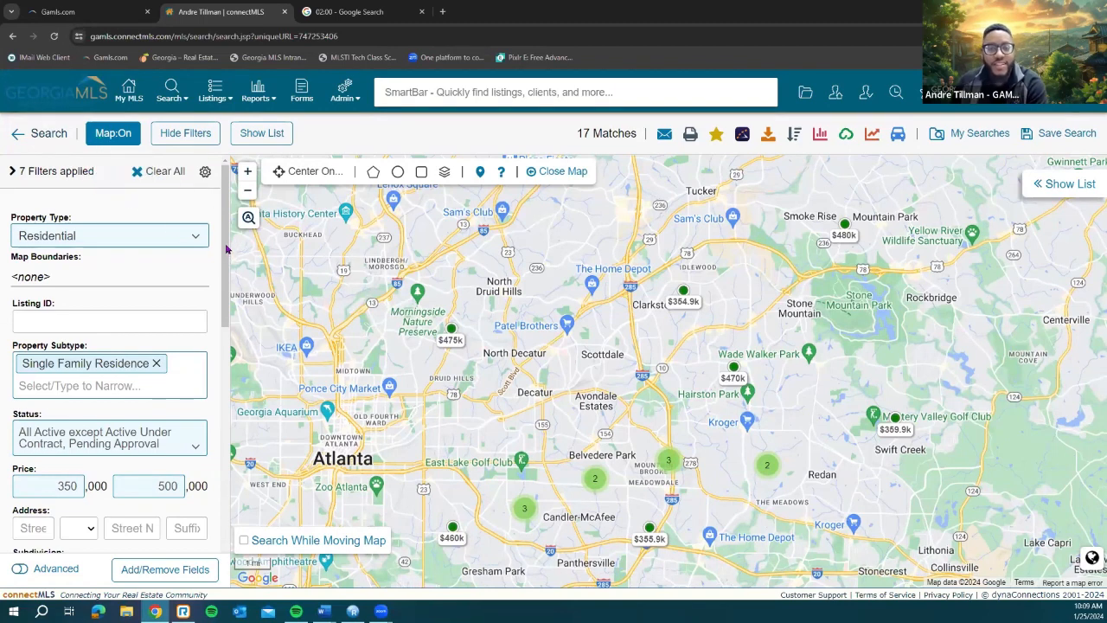
left_click_drag(227, 256, 217, 493)
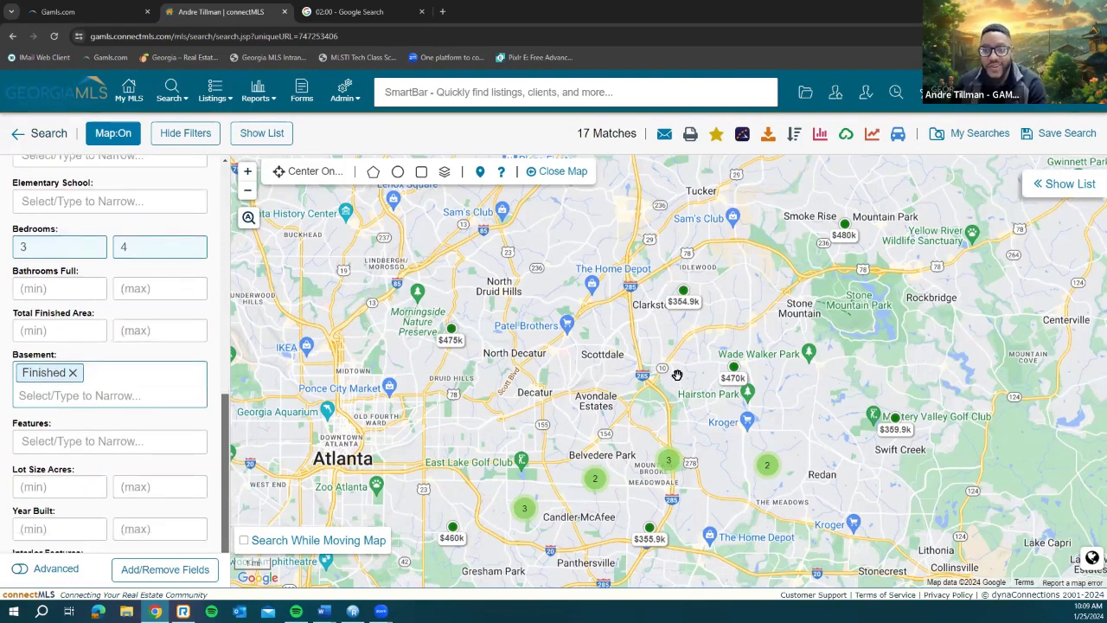
left_click_drag(685, 381, 605, 371)
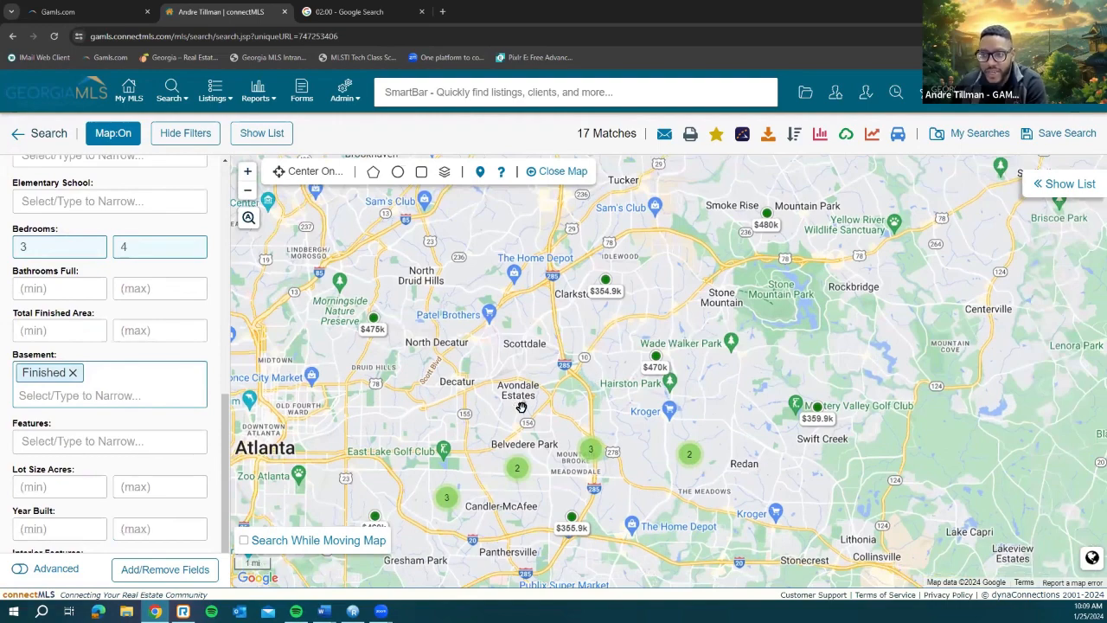
scroll(522, 407, "up", 2)
scroll(535, 405, "up", 2)
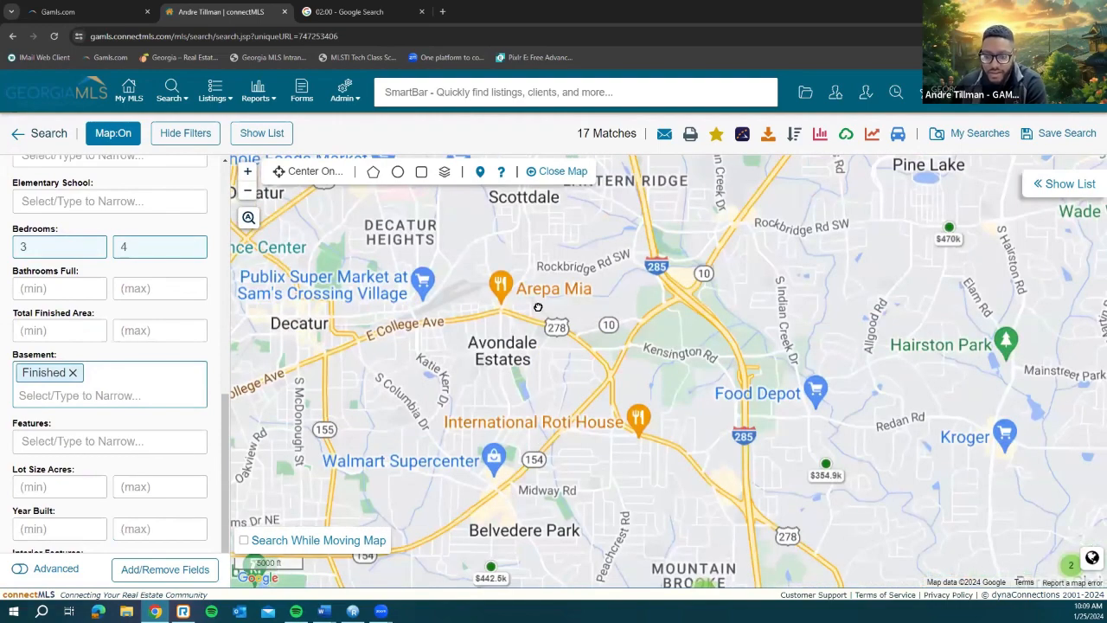
scroll(553, 358, "up", 2)
left_click_drag(565, 413, 577, 213)
left_click_drag(582, 353, 589, 315)
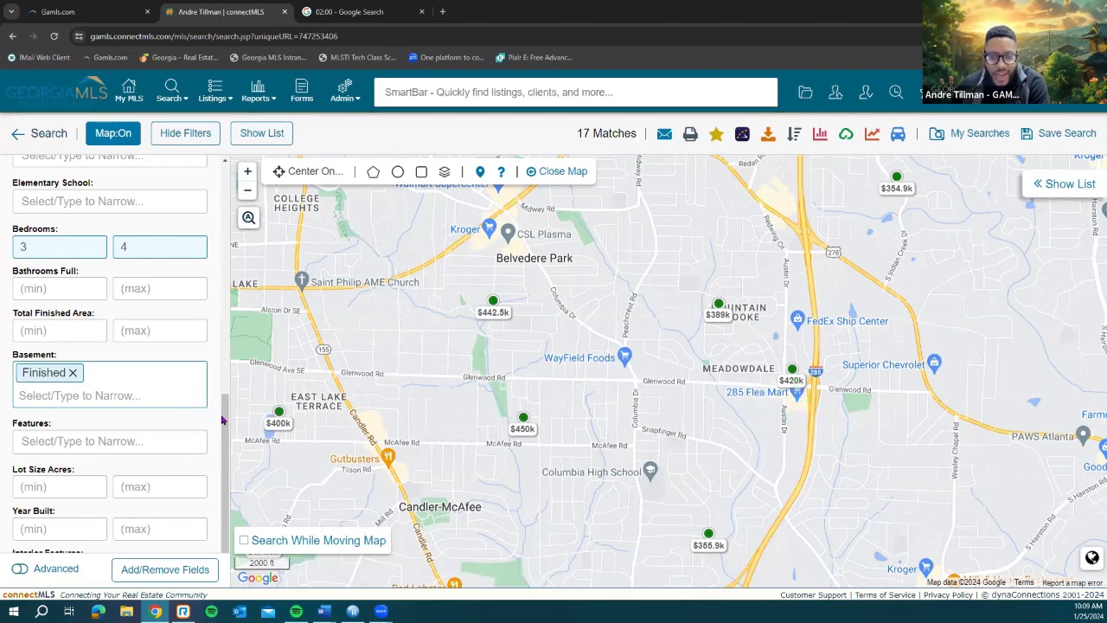
left_click_drag(226, 421, 226, 186)
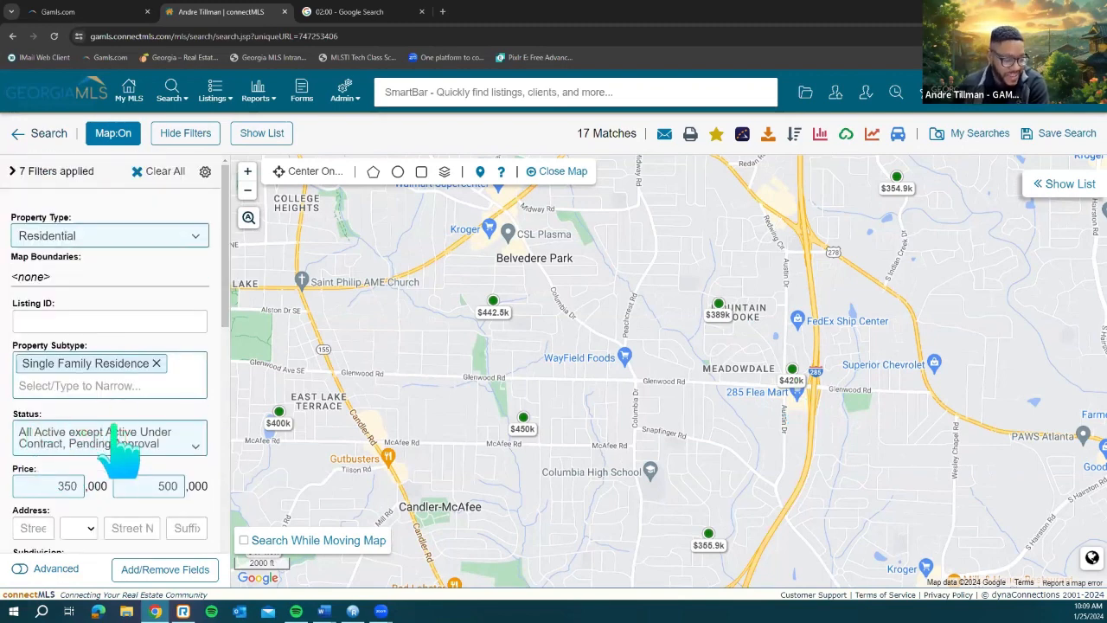
left_click(154, 437)
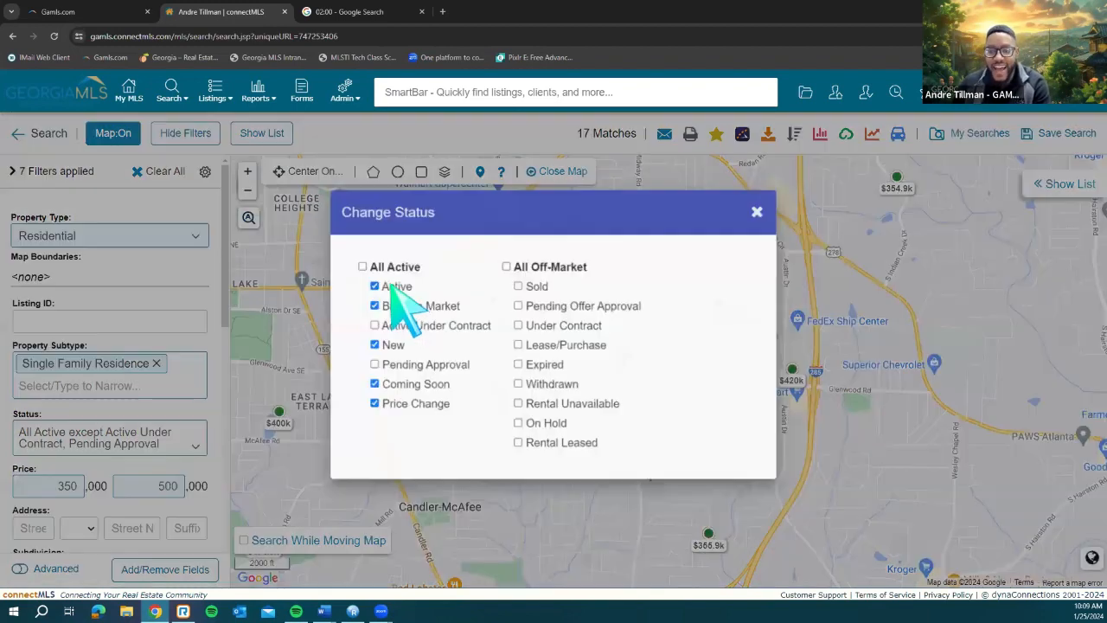
left_click(403, 305)
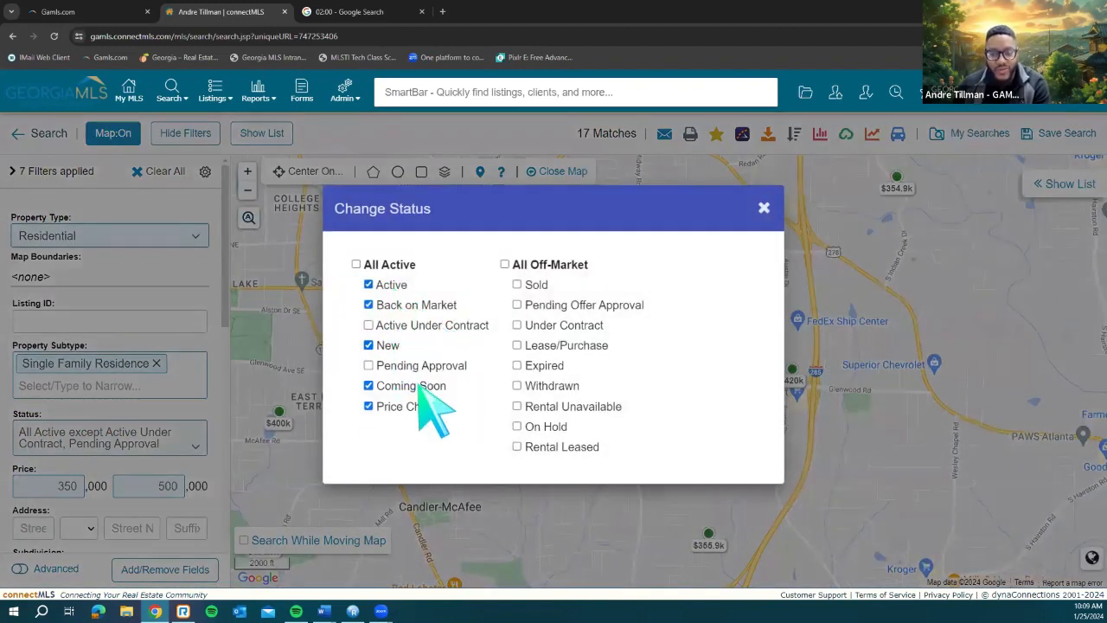
left_click(764, 209)
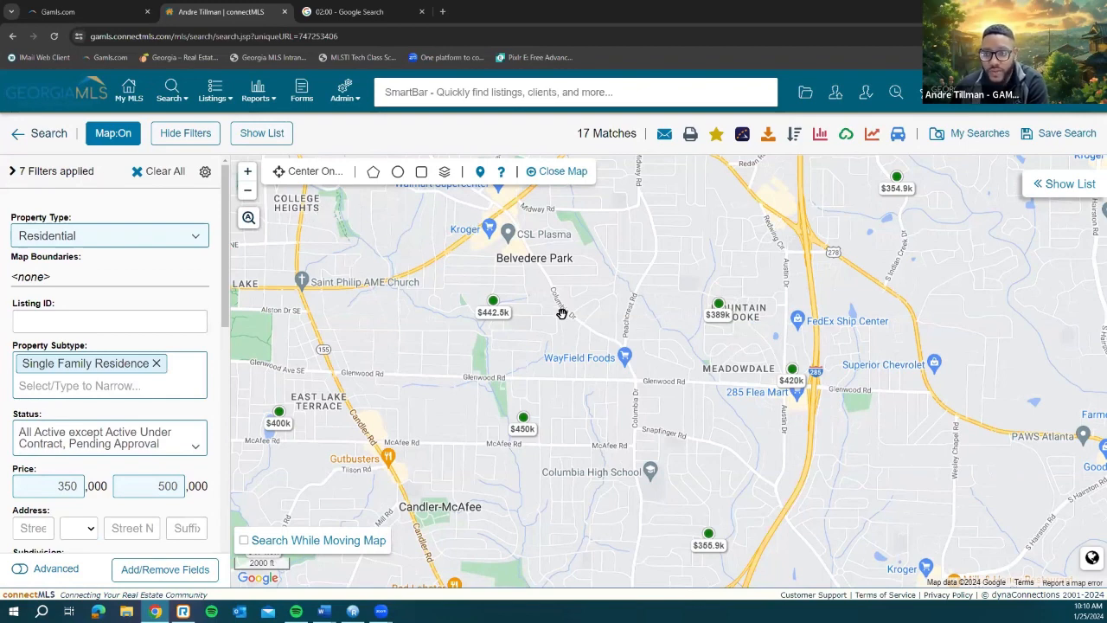
Step: Zoom in and open the details card for the $442.5k four-bedroom Decatur listing
scroll(447, 355, "up", 1)
mouse_move(450, 355)
left_mouse_down()
mouse_move(467, 378)
mouse_move(524, 378)
left_mouse_up()
left_click(590, 278)
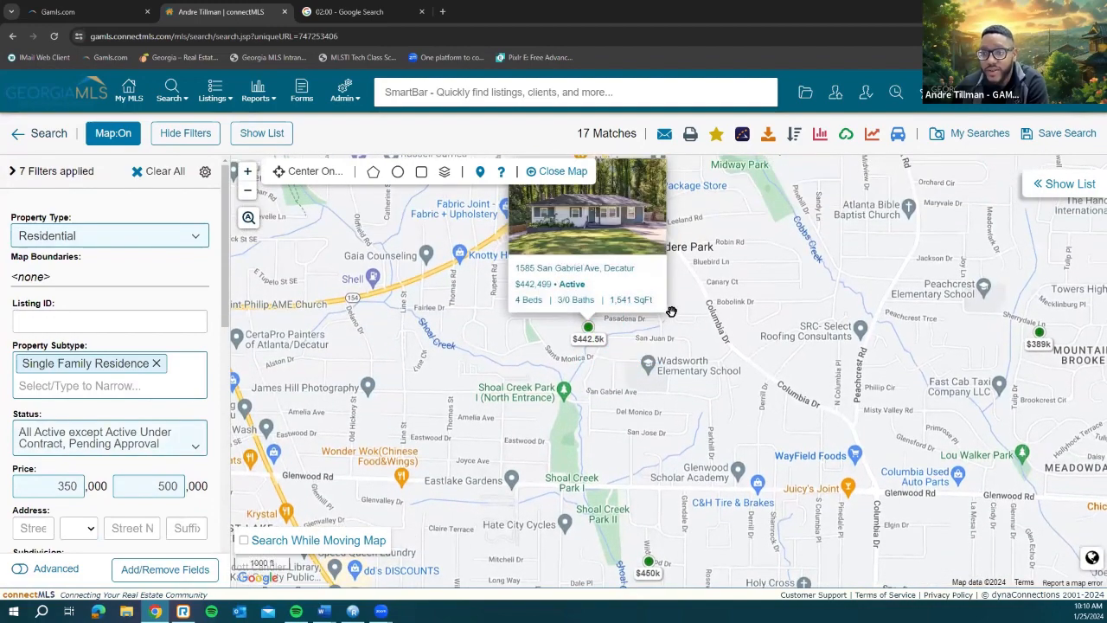
scroll(666, 334, "up", 1)
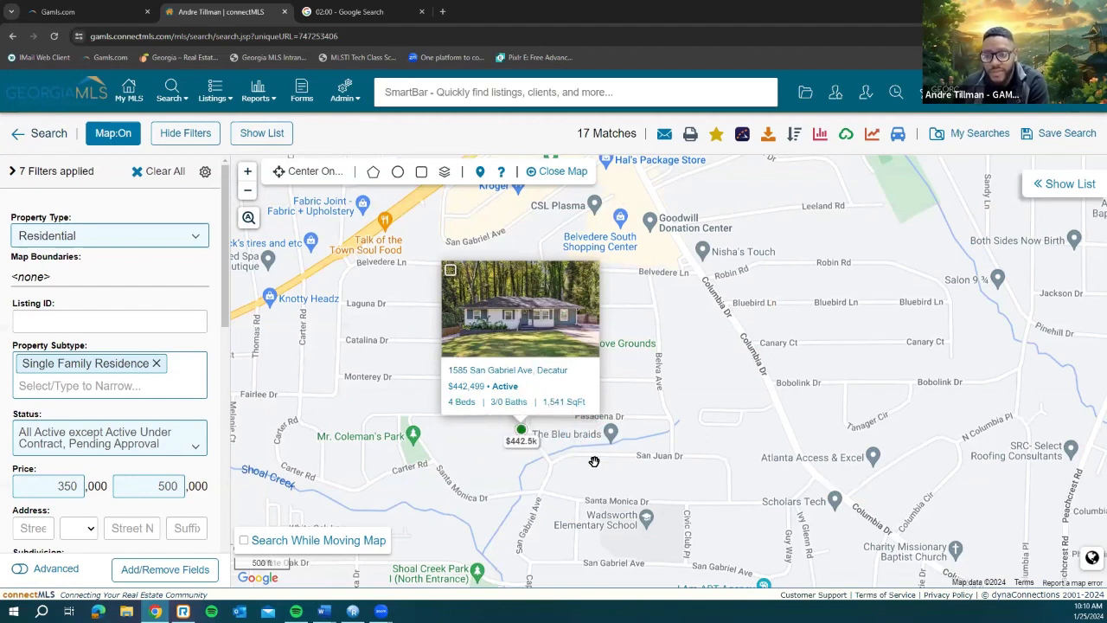
Step: Pan south toward Shoal Creek Park and Glenwood Rd, then back to the listing
left_click_drag(604, 462, 611, 401)
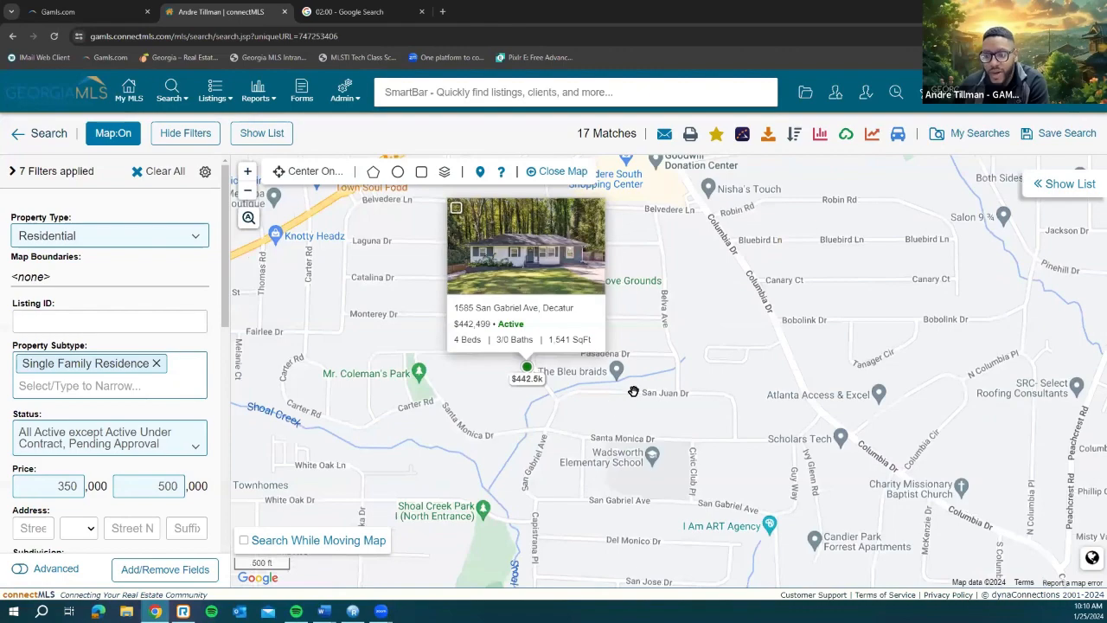
mouse_move(575, 433)
left_mouse_down()
mouse_move(607, 346)
mouse_move(603, 284)
left_mouse_up()
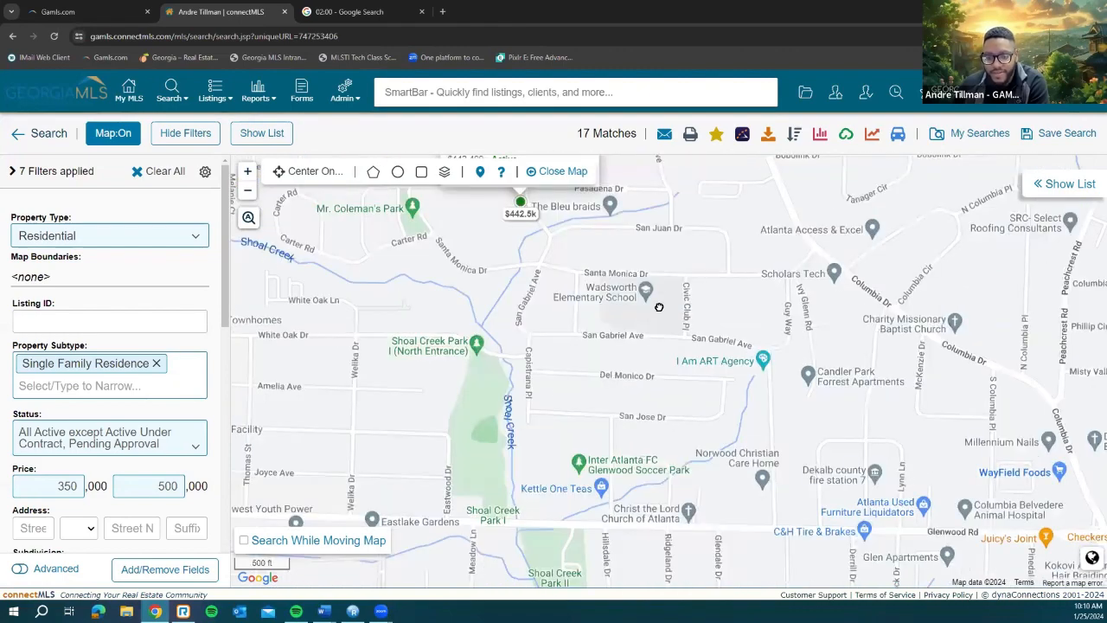
left_click_drag(582, 452, 609, 361)
mouse_move(661, 407)
left_mouse_down()
mouse_move(635, 501)
mouse_move(655, 554)
left_mouse_up()
left_click_drag(609, 344, 589, 381)
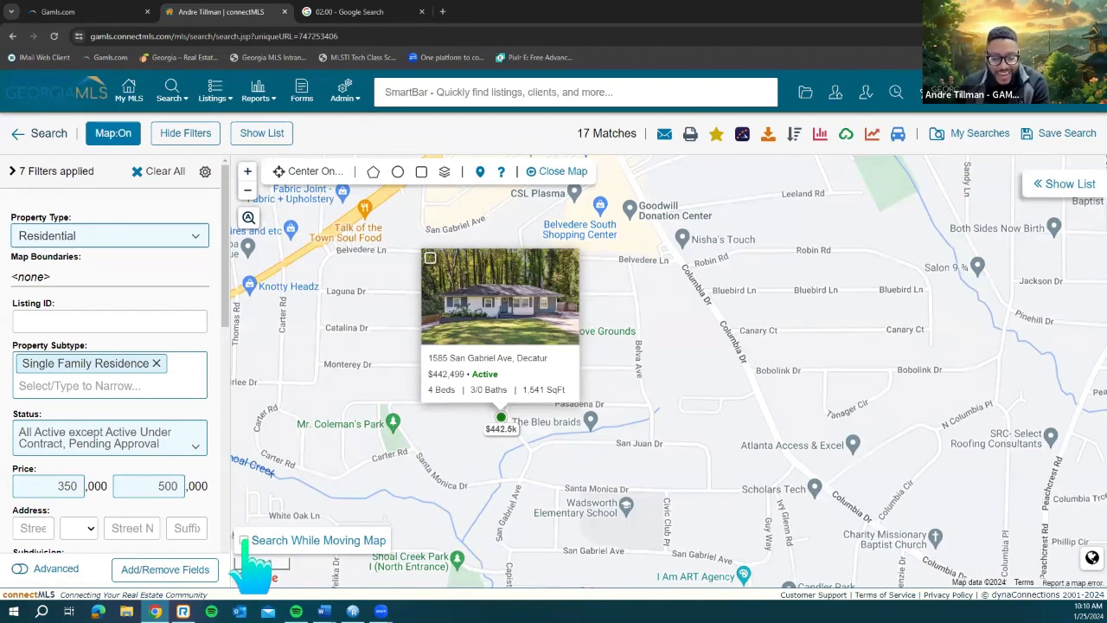
Step: Turn on Search While Moving Map, then pan east and north and zoom the map out
left_click(246, 542)
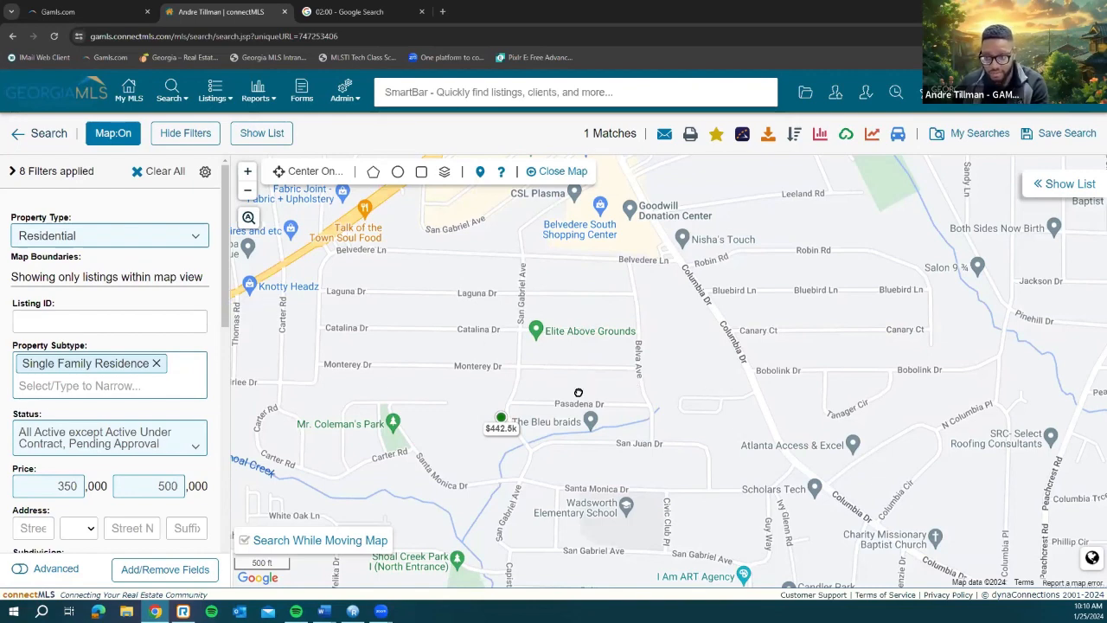
left_click_drag(579, 393, 451, 393)
left_click_drag(700, 390, 487, 391)
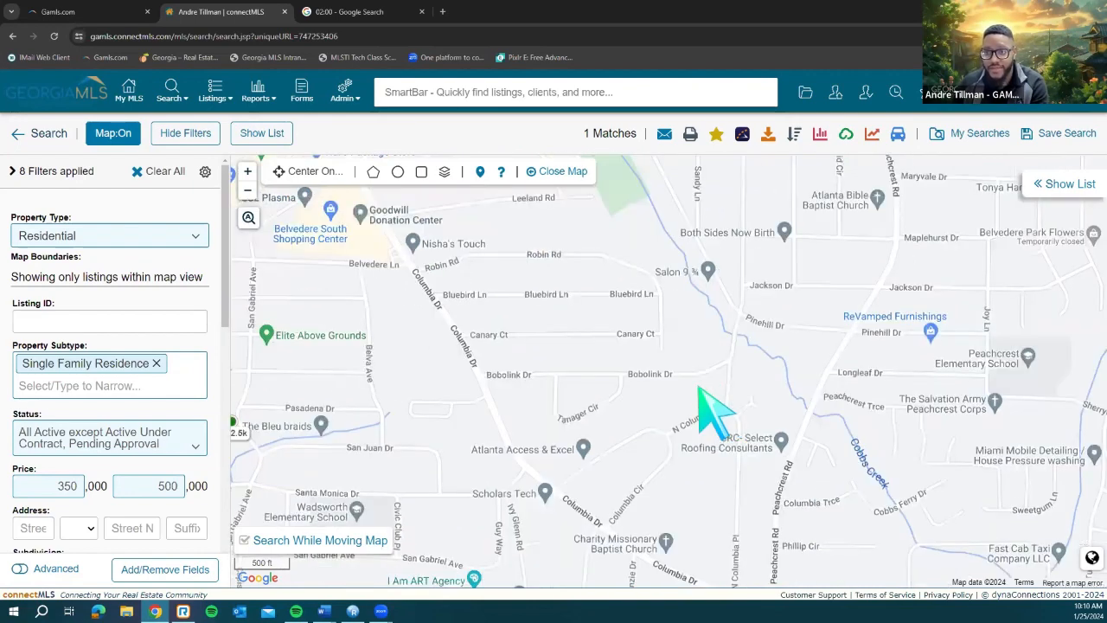
double_click(248, 193)
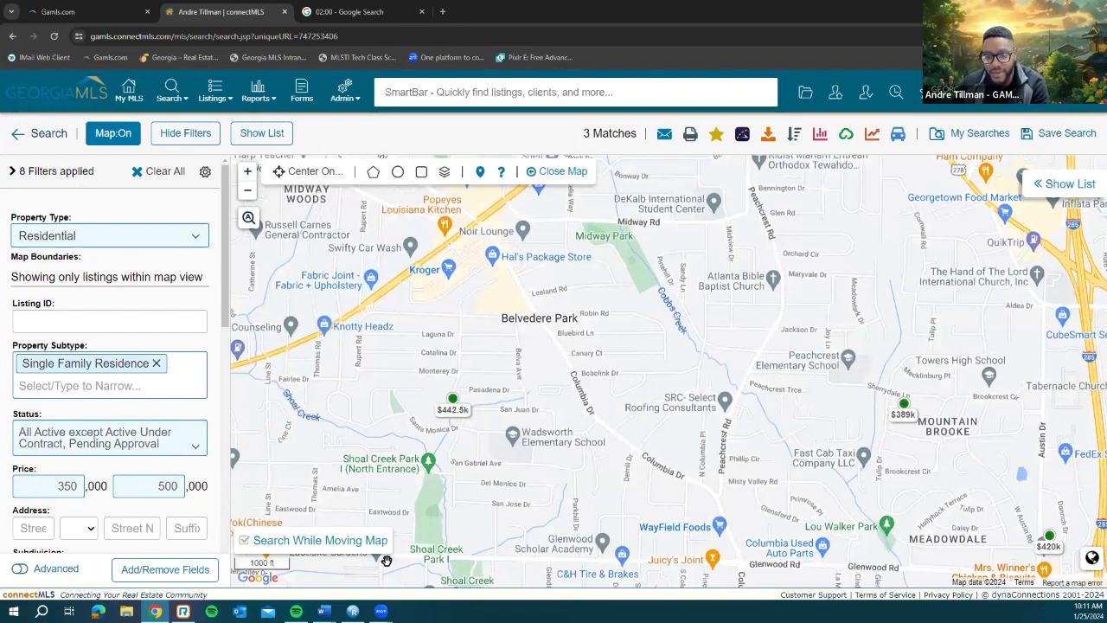
left_click_drag(602, 328, 571, 370)
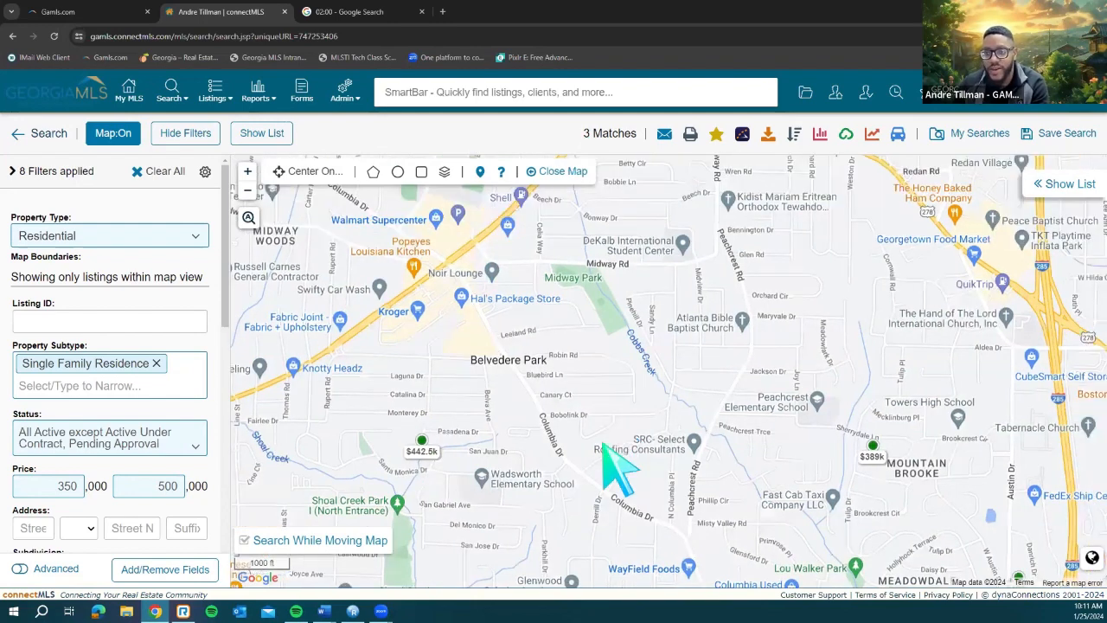
left_click_drag(622, 325, 627, 516)
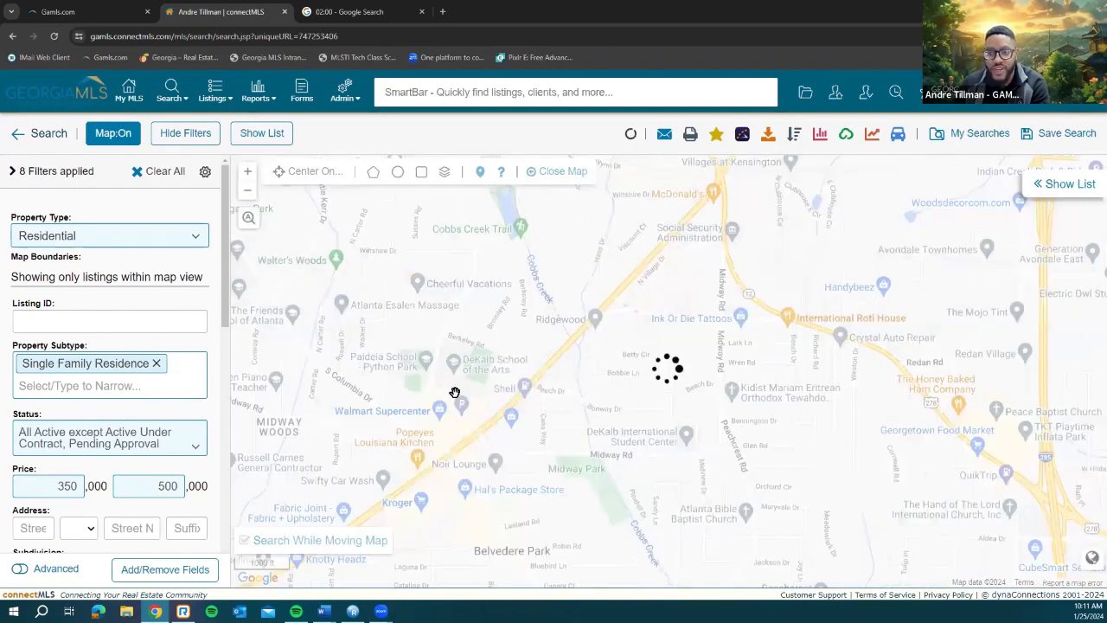
left_click(248, 191)
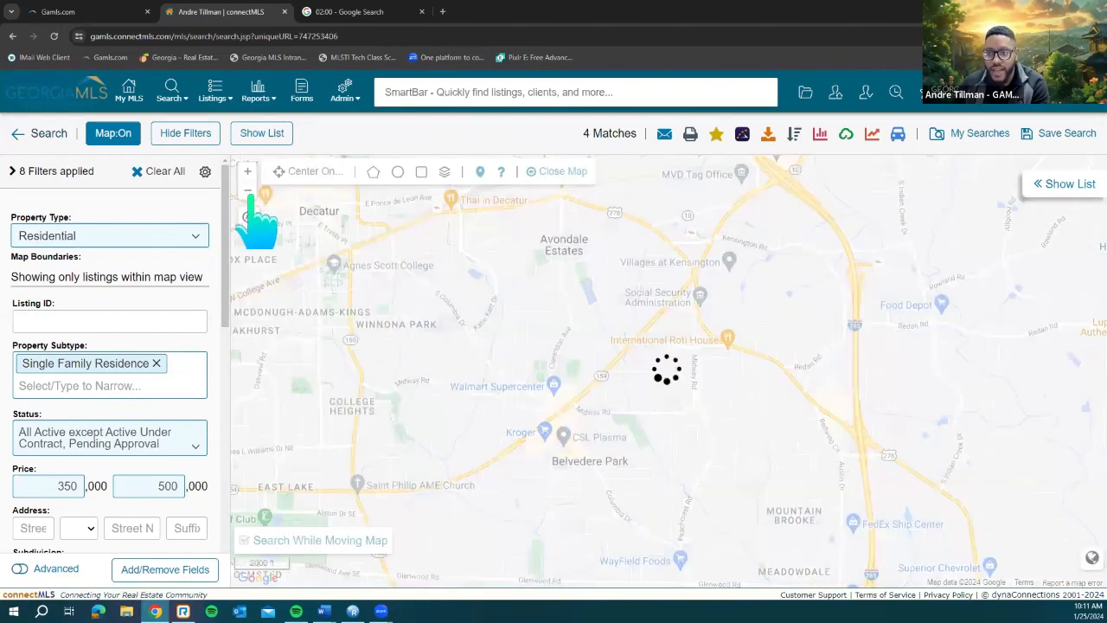
left_click(249, 192)
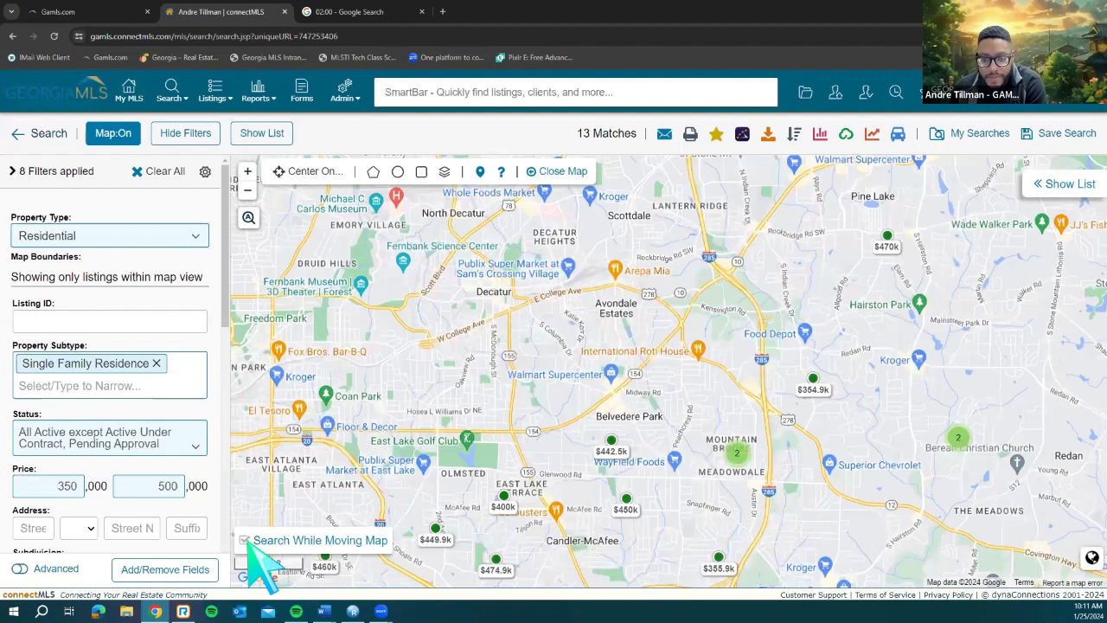
Step: Turn off Search While Moving Map and recenter on the 17 listings
left_click(247, 542)
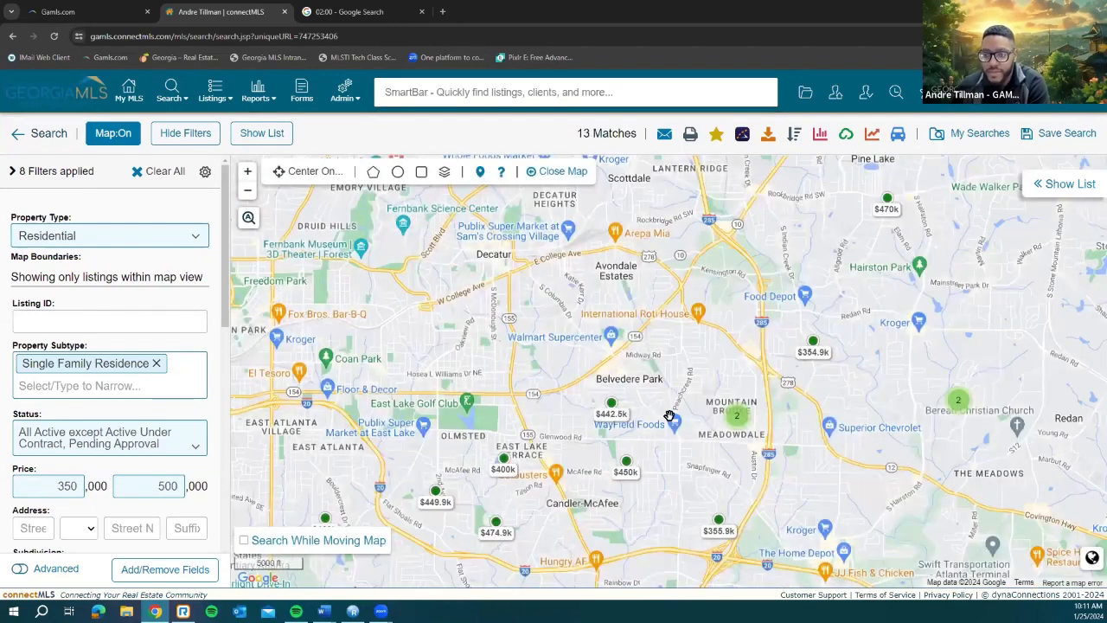
scroll(595, 461, "down", 1)
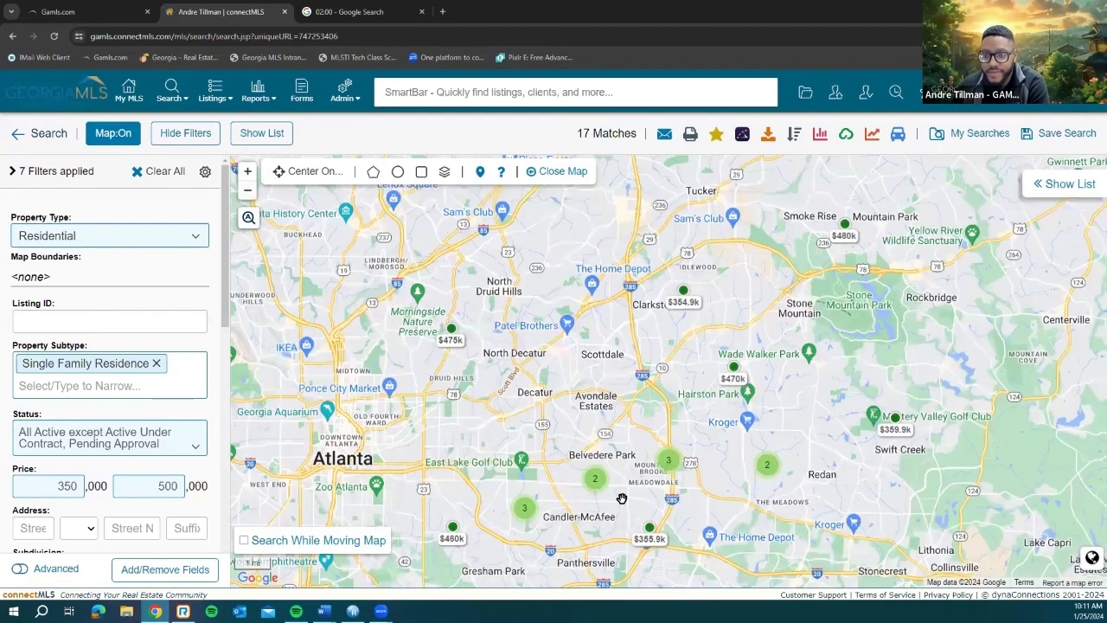
scroll(587, 473, "up", 1)
left_click_drag(504, 453, 533, 396)
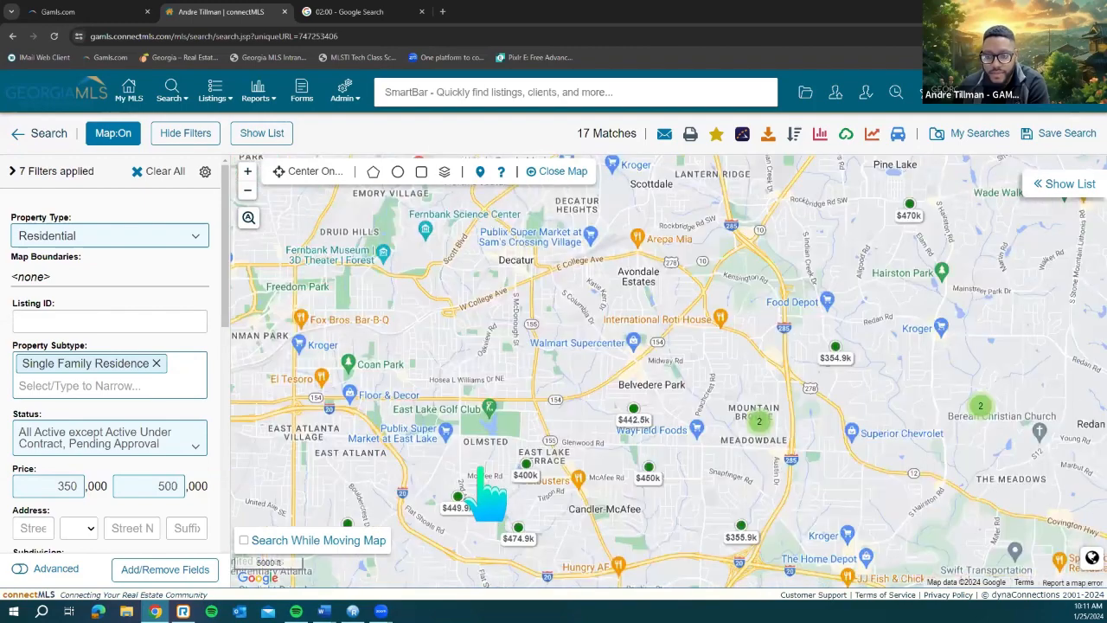
left_click_drag(461, 500, 480, 469)
Step: Open the $449.9k listing's card, select its address, then pan the map until the card closes
left_click(480, 469)
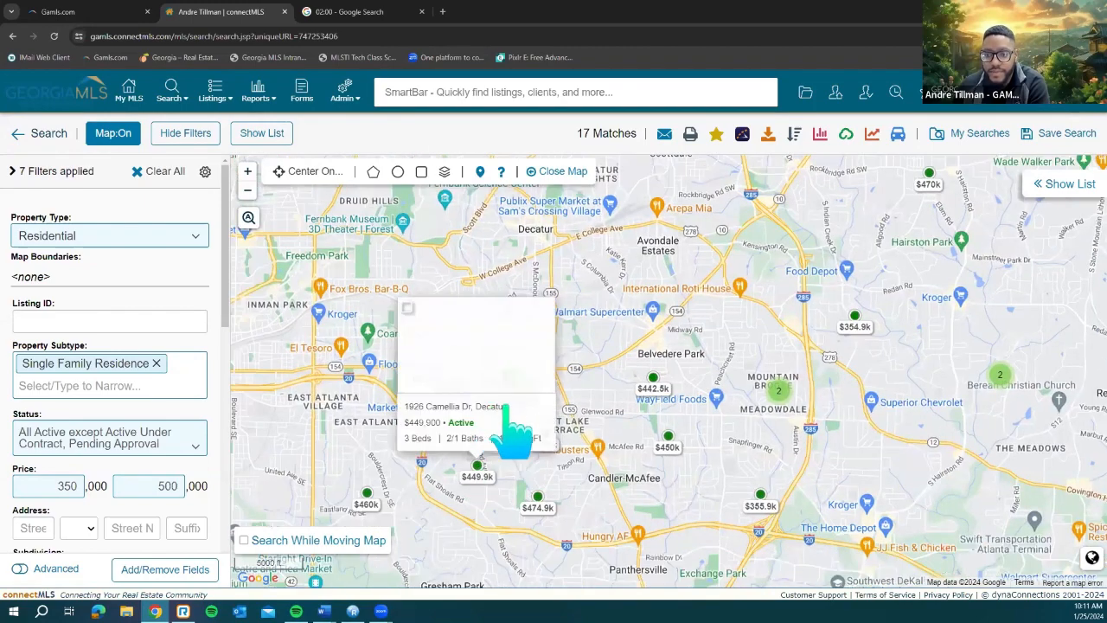
left_click_drag(521, 408, 292, 406)
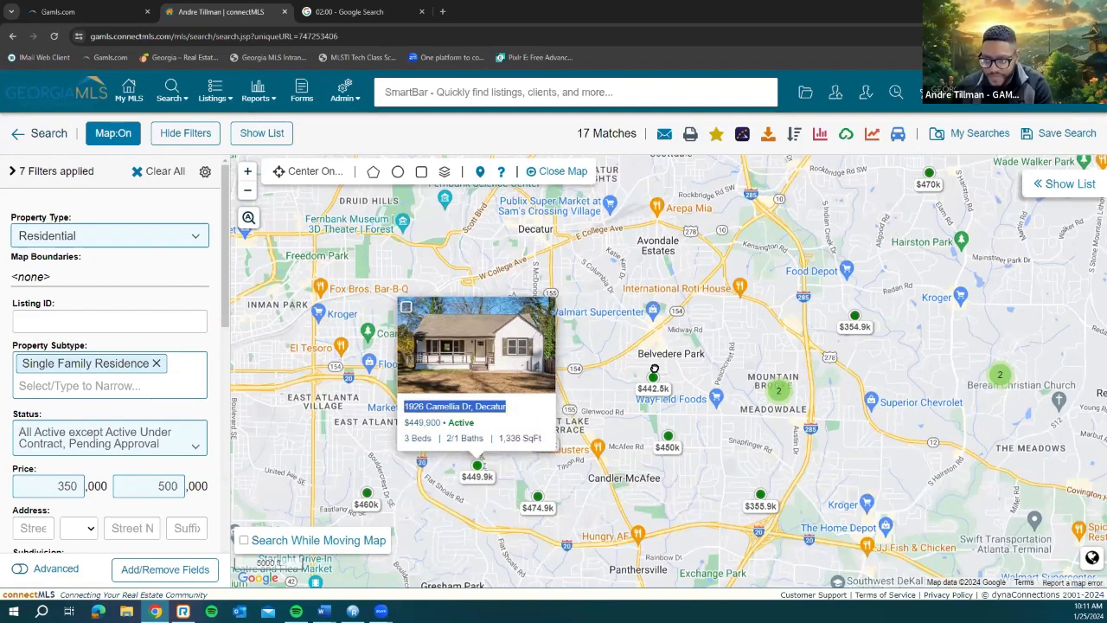
left_click_drag(654, 280, 655, 368)
left_click_drag(463, 363, 495, 406)
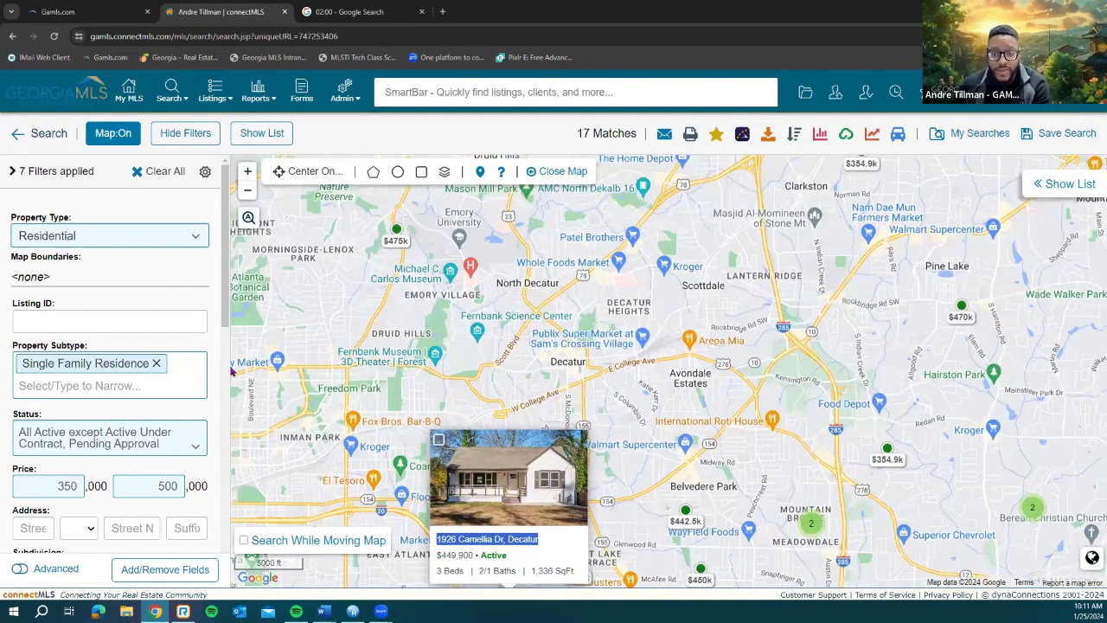
scroll(223, 260, "down", 2)
scroll(223, 251, "up", 2)
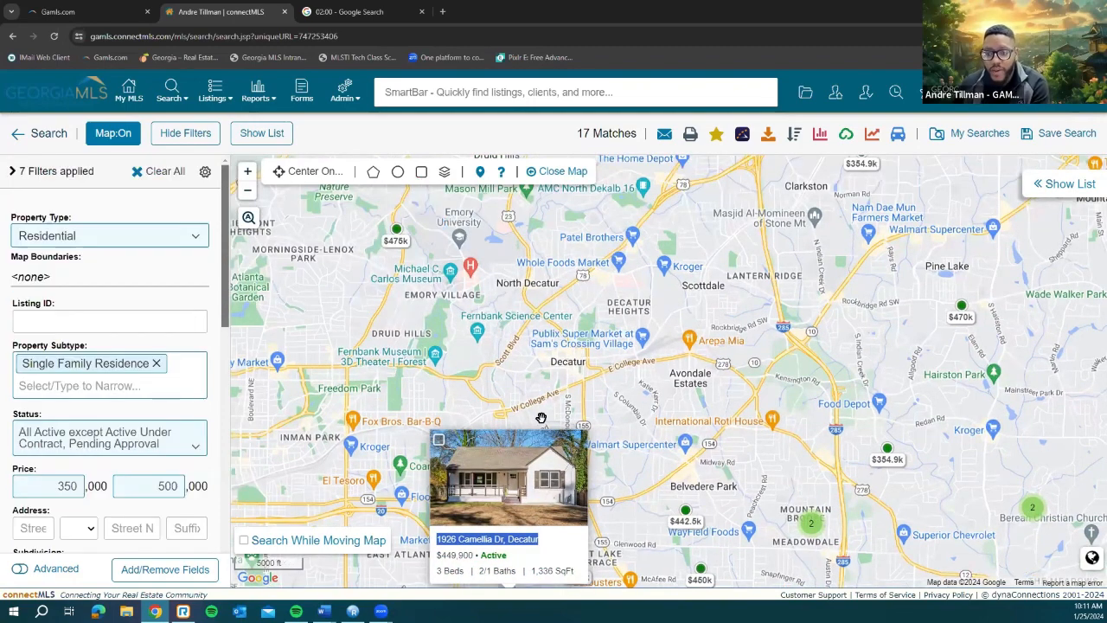
left_click_drag(638, 401, 642, 418)
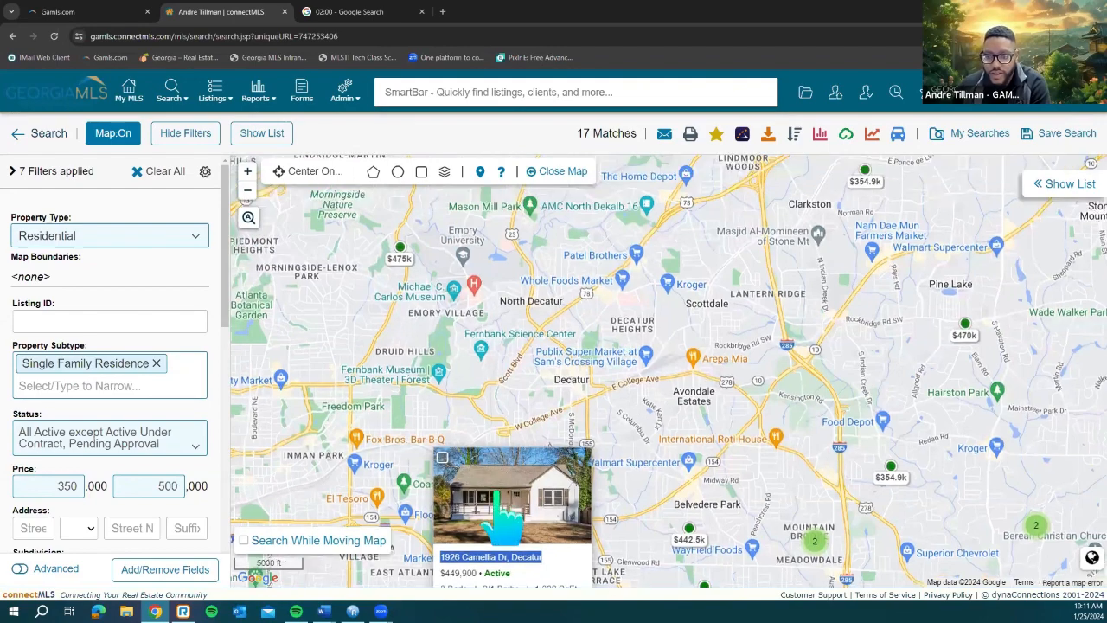
left_click_drag(752, 480, 682, 393)
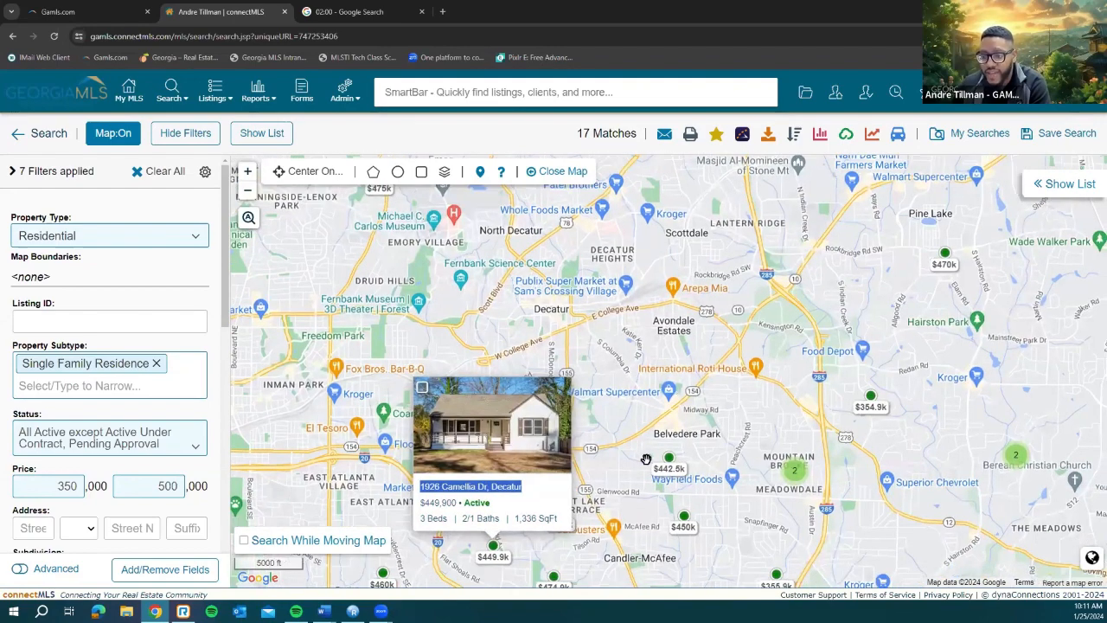
left_click_drag(725, 485, 720, 462)
left_click_drag(686, 405, 608, 376)
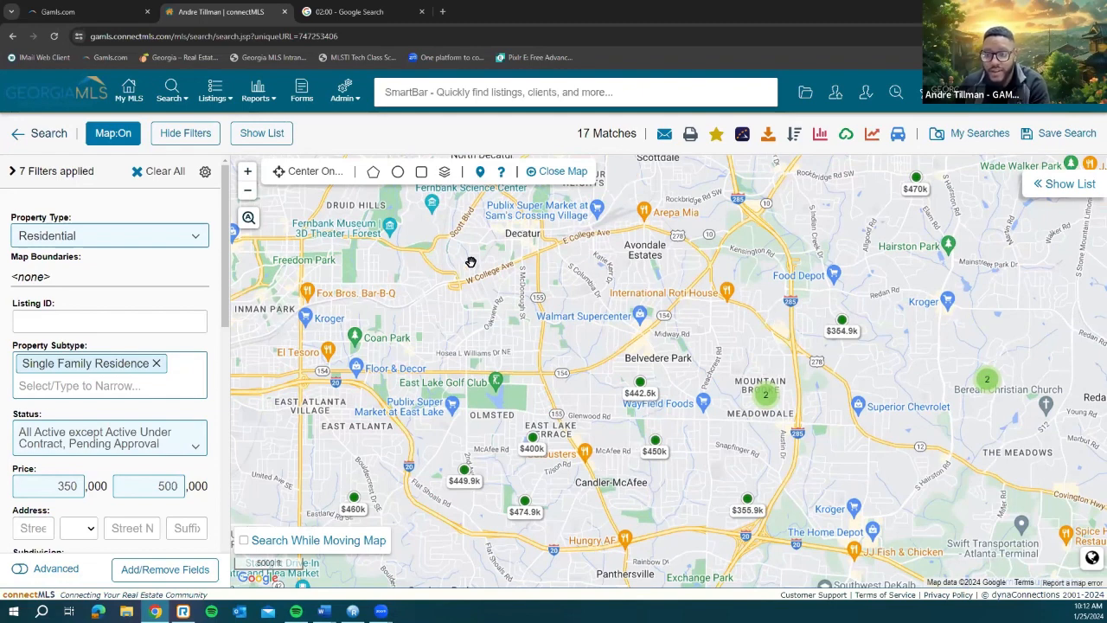
Step: Draw a five-corner polygon from Belvedere Park to Panthersville and Mountain Brook, narrowing results to 7 matches
left_click(373, 172)
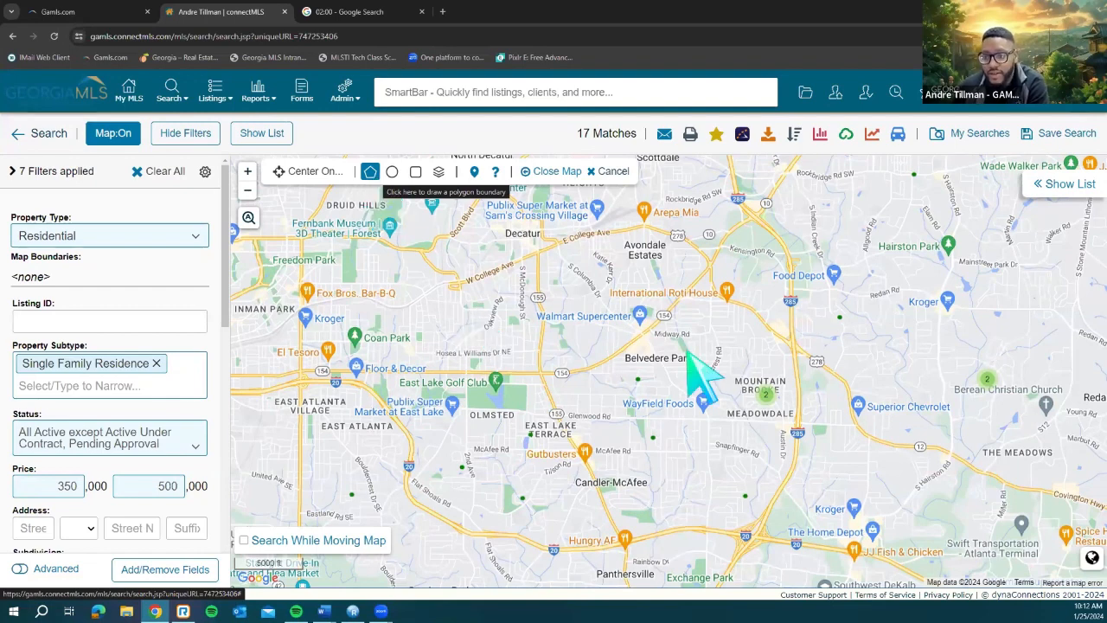
left_click(650, 344)
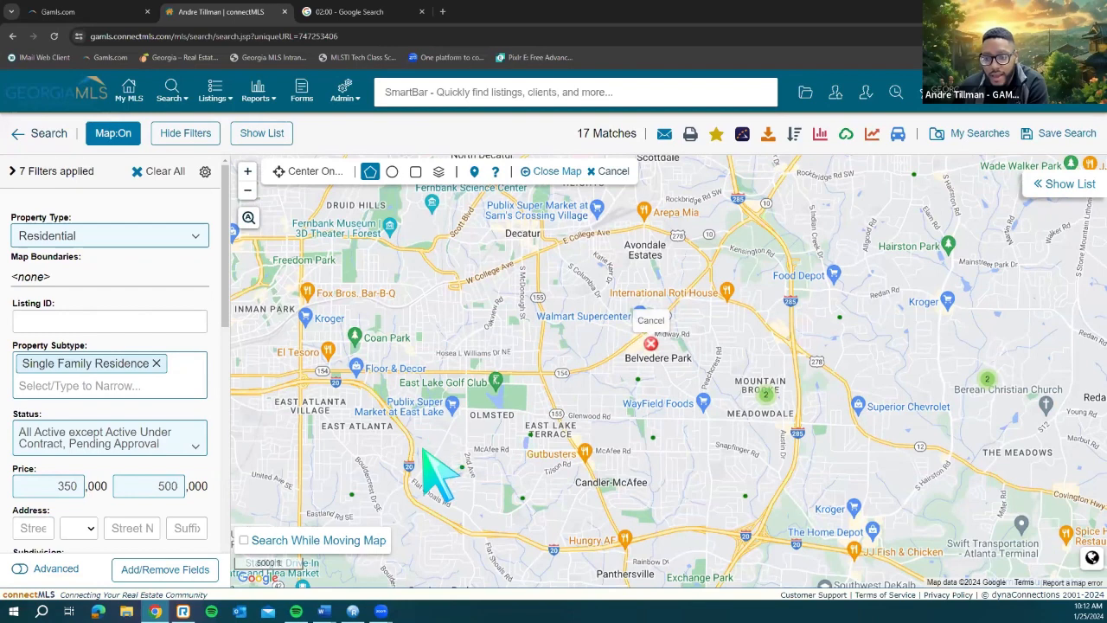
left_click(422, 448)
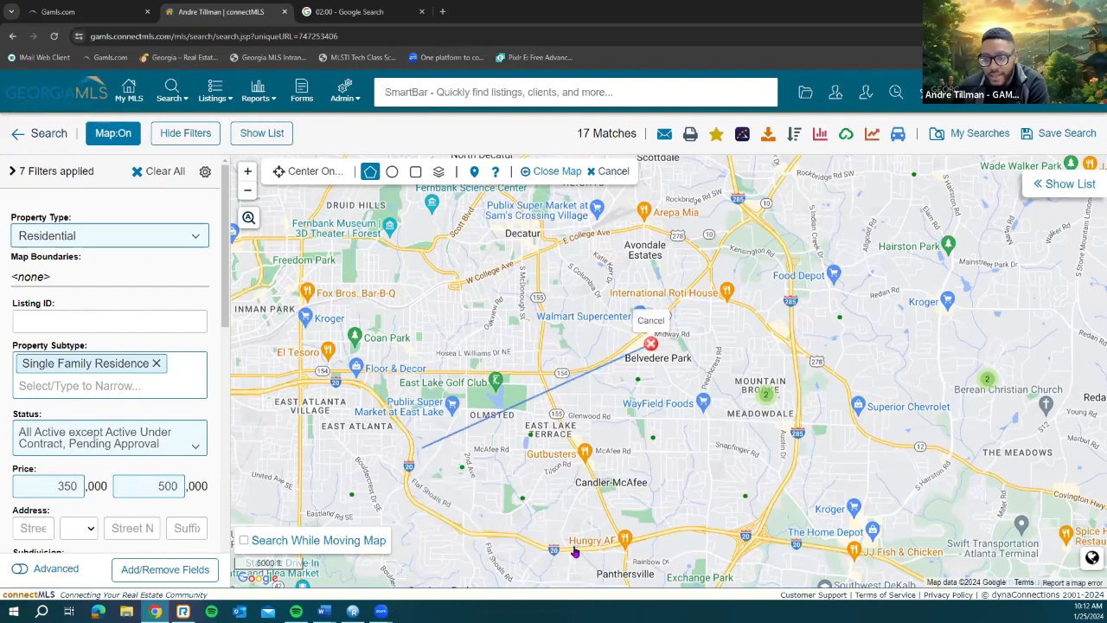
left_click(572, 545)
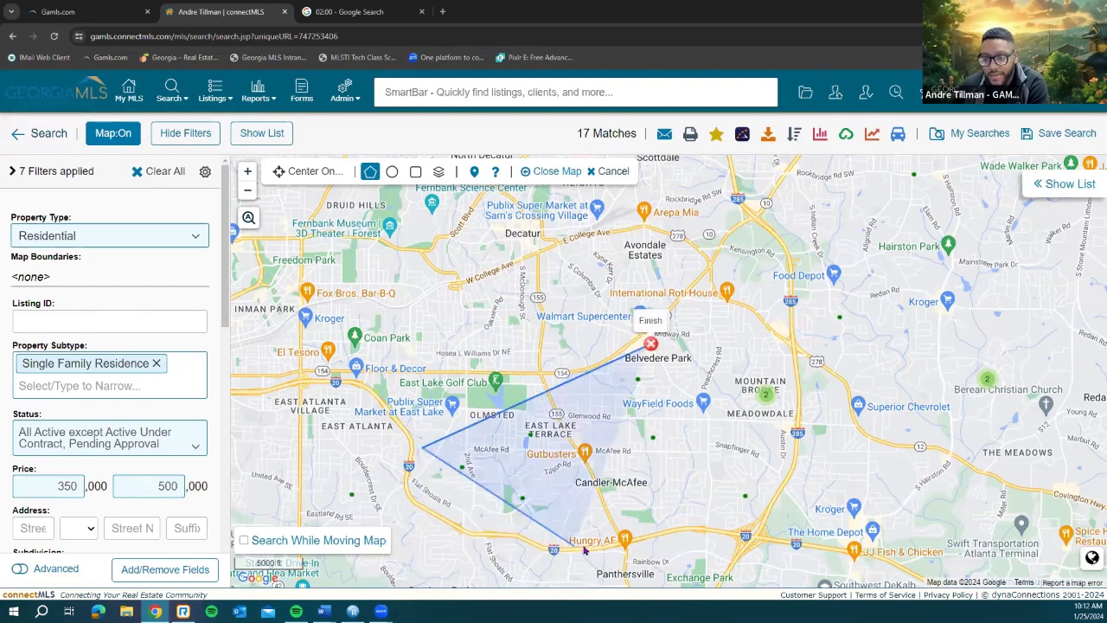
left_click(761, 512)
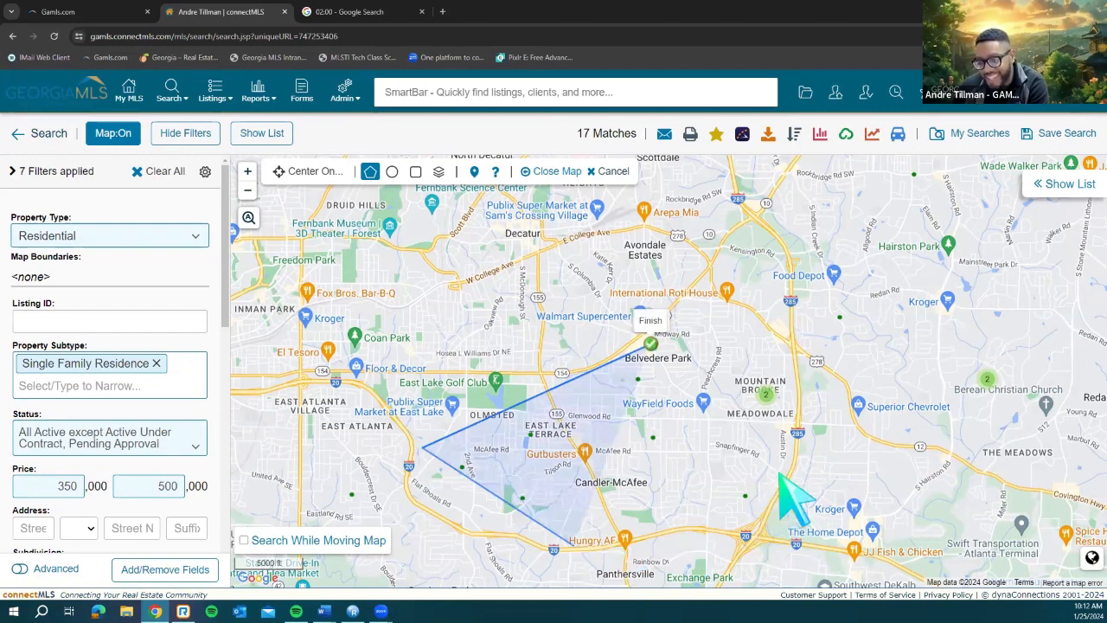
left_click(787, 364)
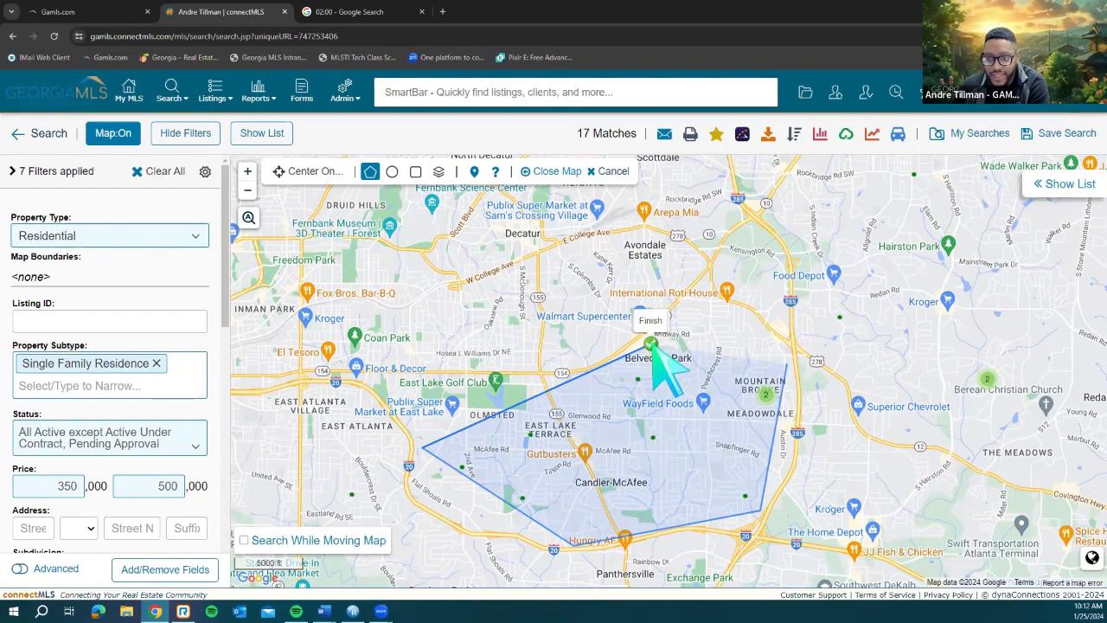
left_click(652, 346)
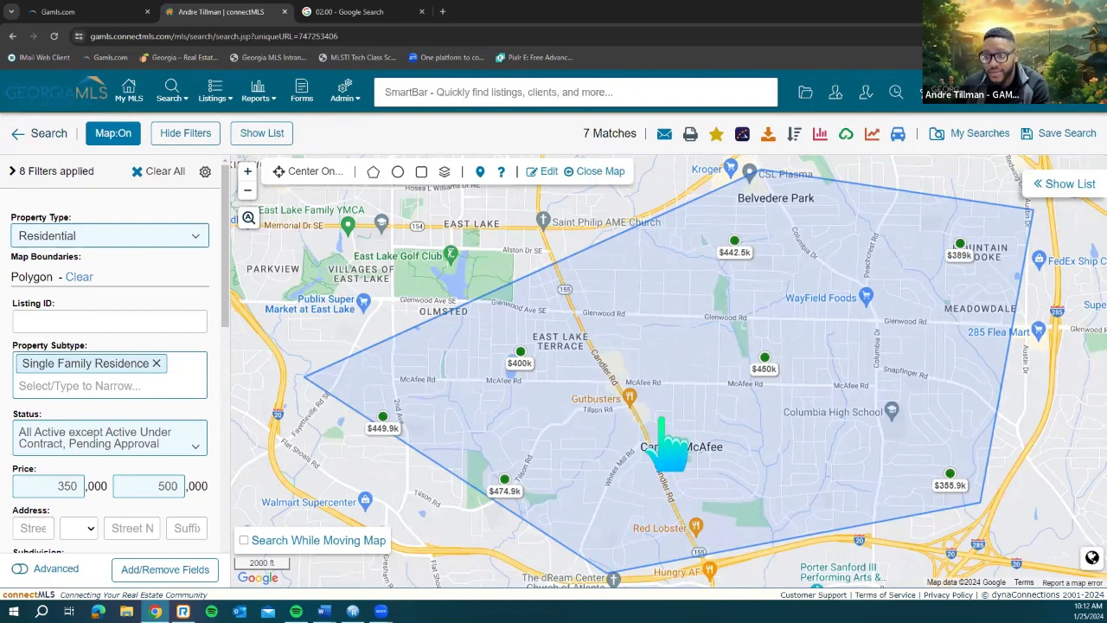
scroll(671, 450, "down", 1)
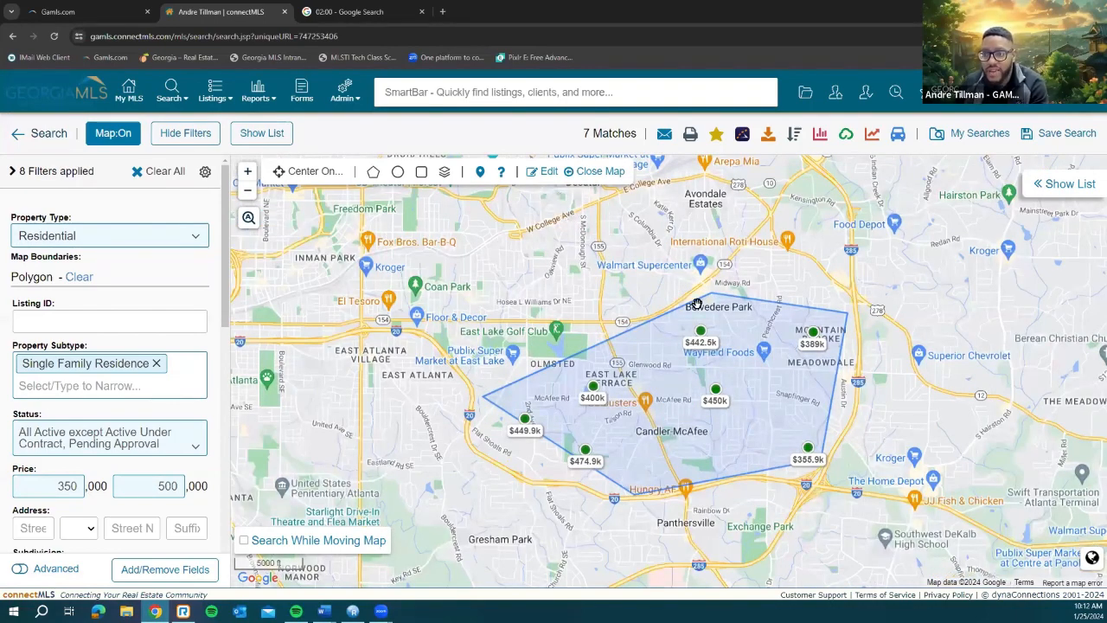
Step: Clear the drawn polygon to restore 17 matches, then recentre the map on Belvedere Park
left_click(545, 172)
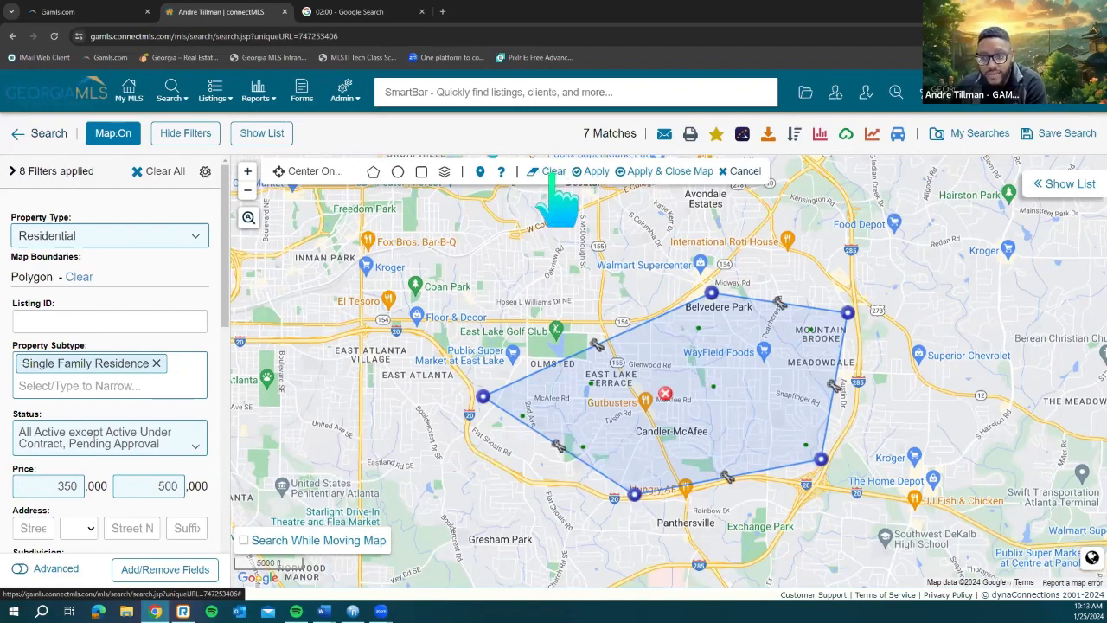
left_click(554, 173)
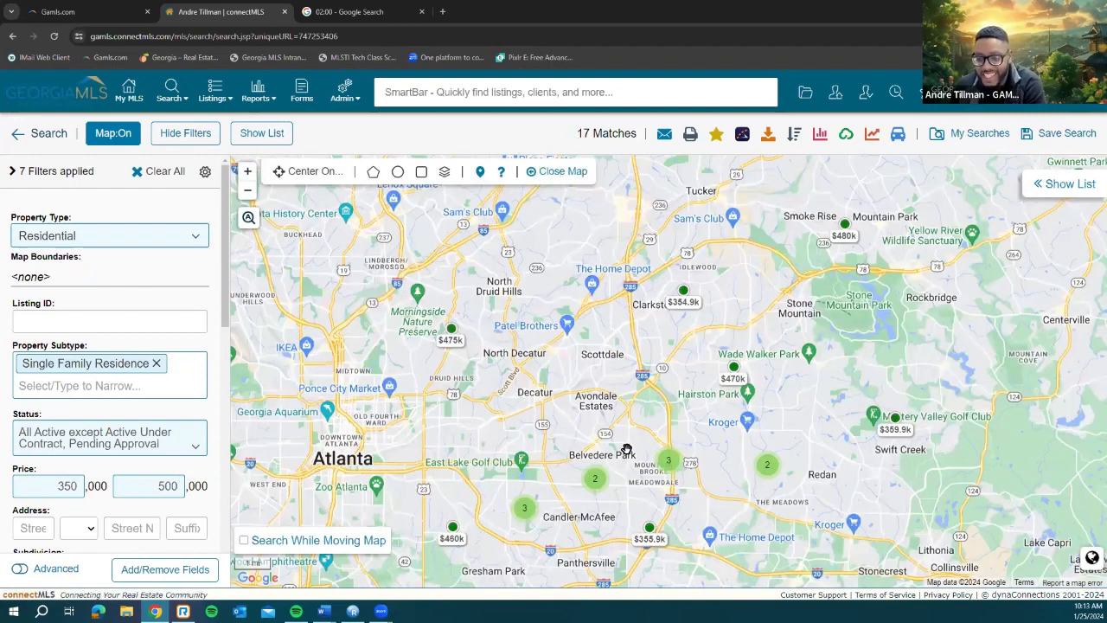
scroll(567, 448, "up", 1)
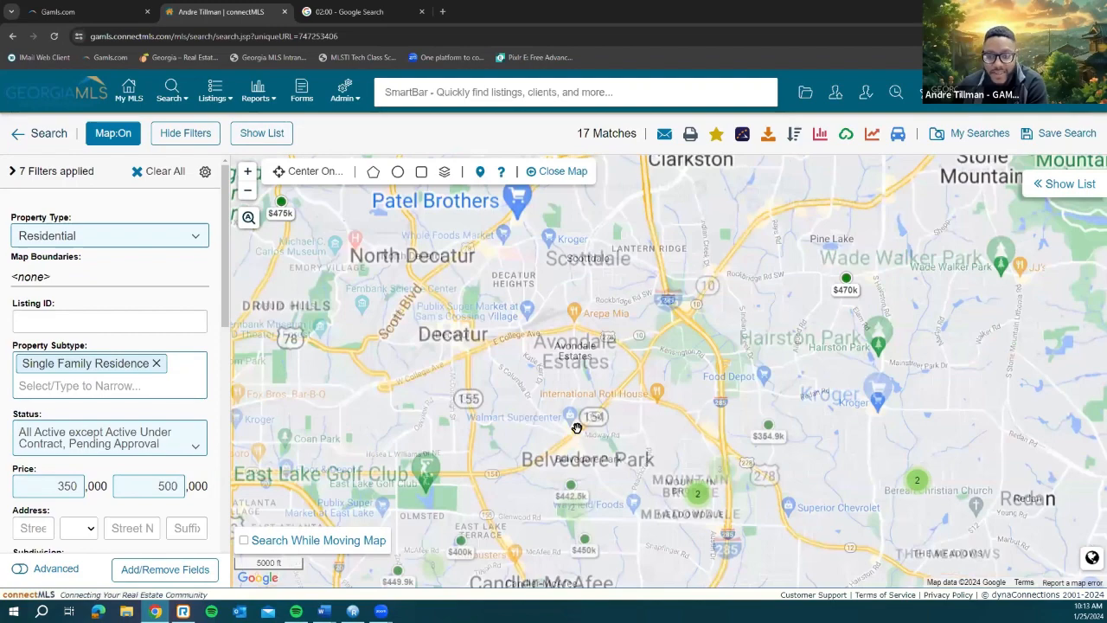
left_click_drag(493, 334, 490, 230)
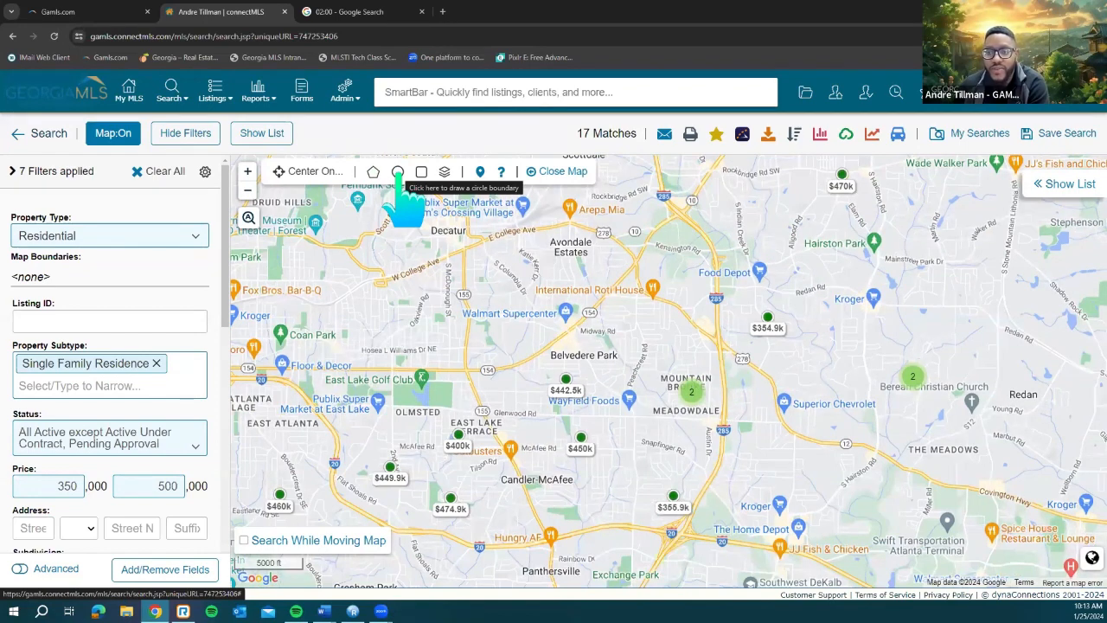
left_click(398, 171)
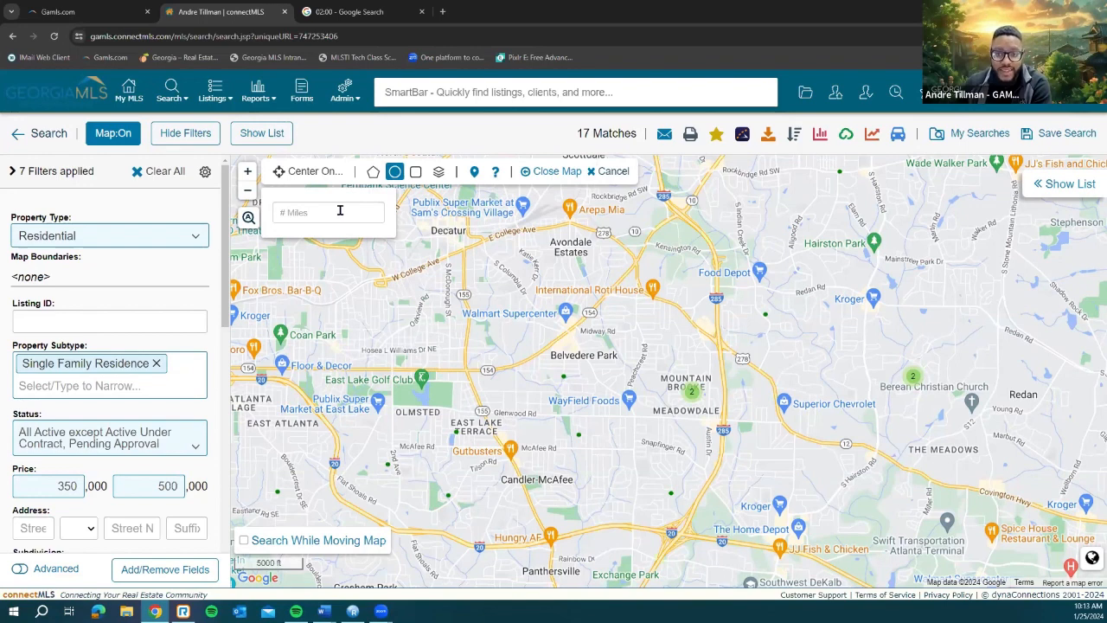
left_click(281, 212)
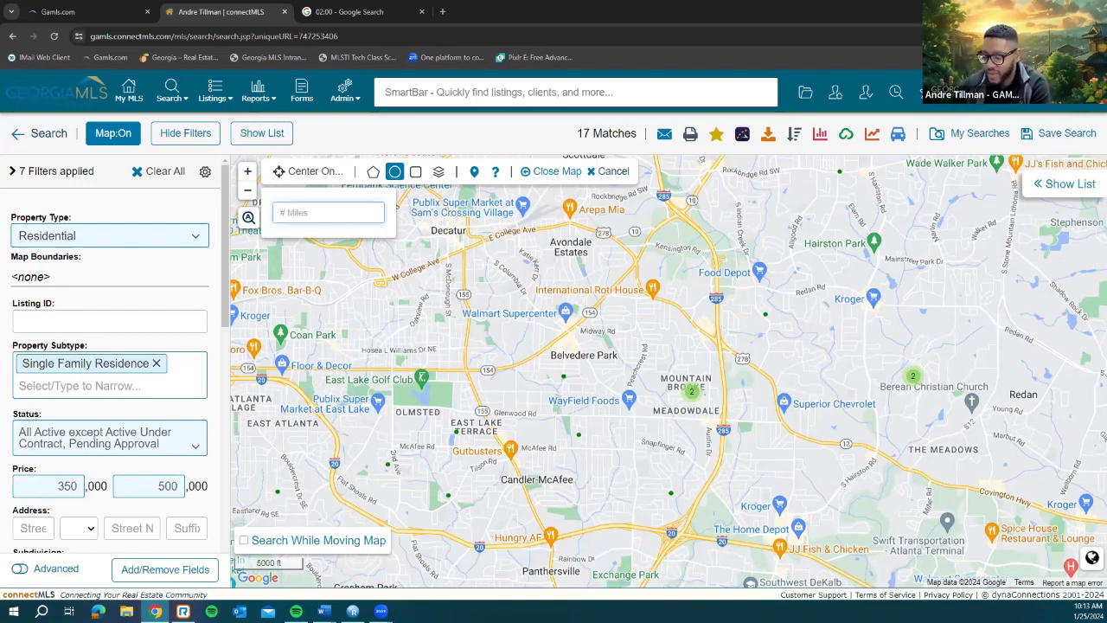
type("2")
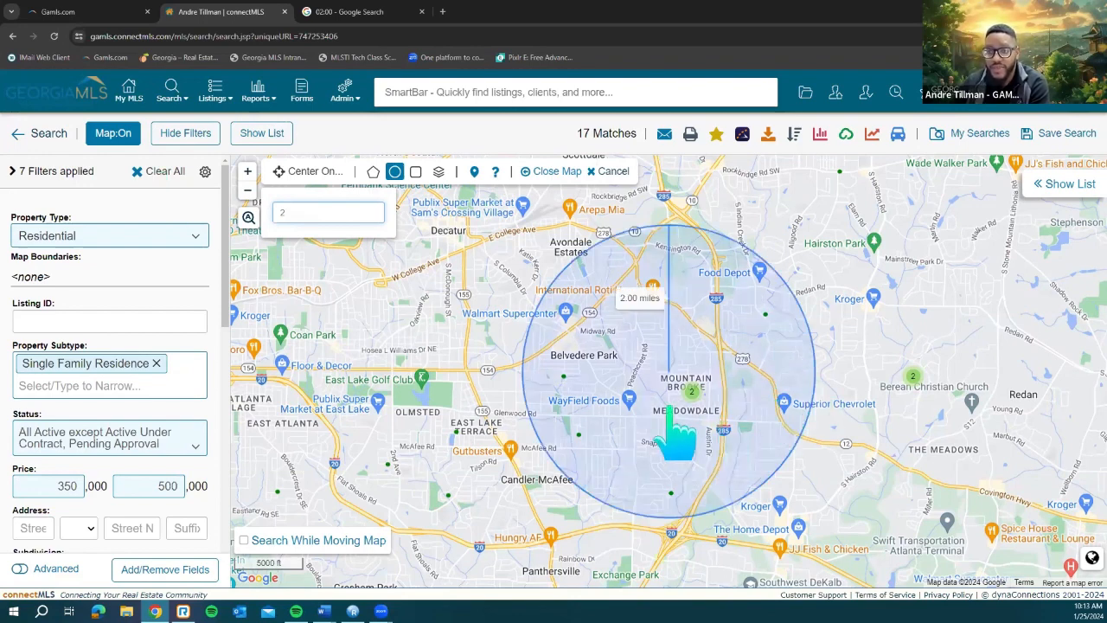
left_click(678, 360)
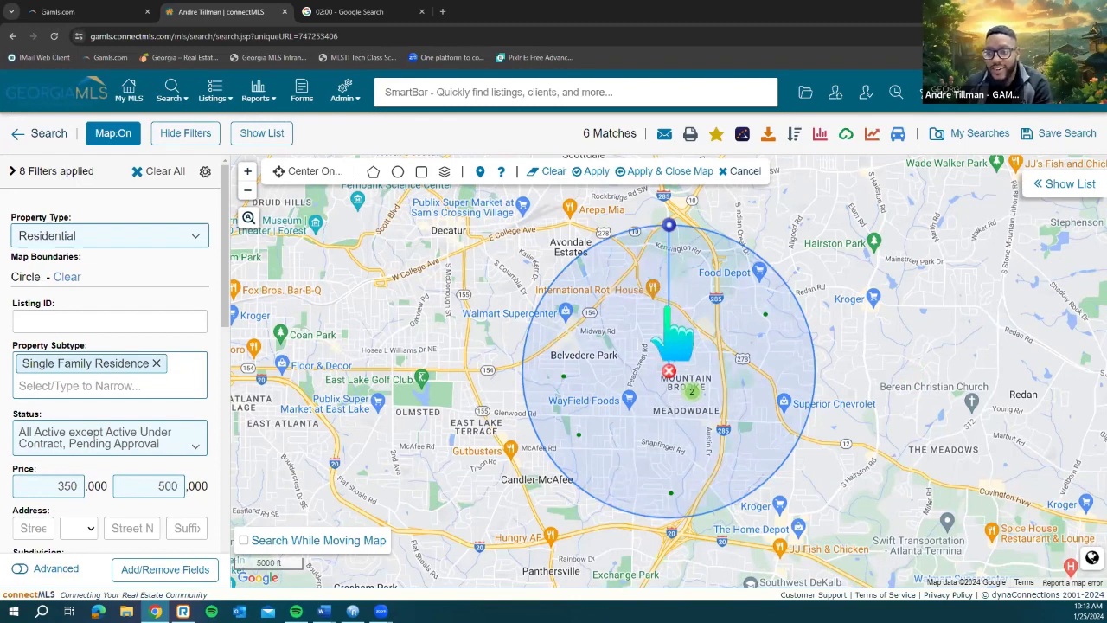
mouse_move(718, 326)
left_mouse_down()
mouse_move(609, 340)
mouse_move(613, 363)
mouse_move(632, 371)
mouse_move(522, 361)
mouse_move(589, 386)
mouse_move(588, 340)
left_mouse_up()
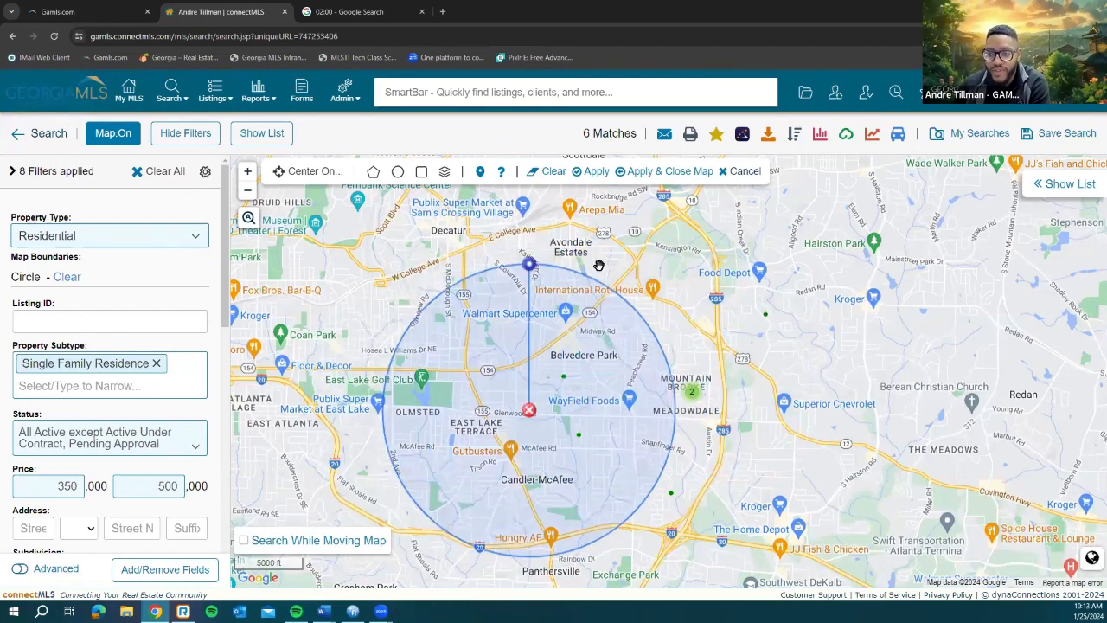
left_click(593, 173)
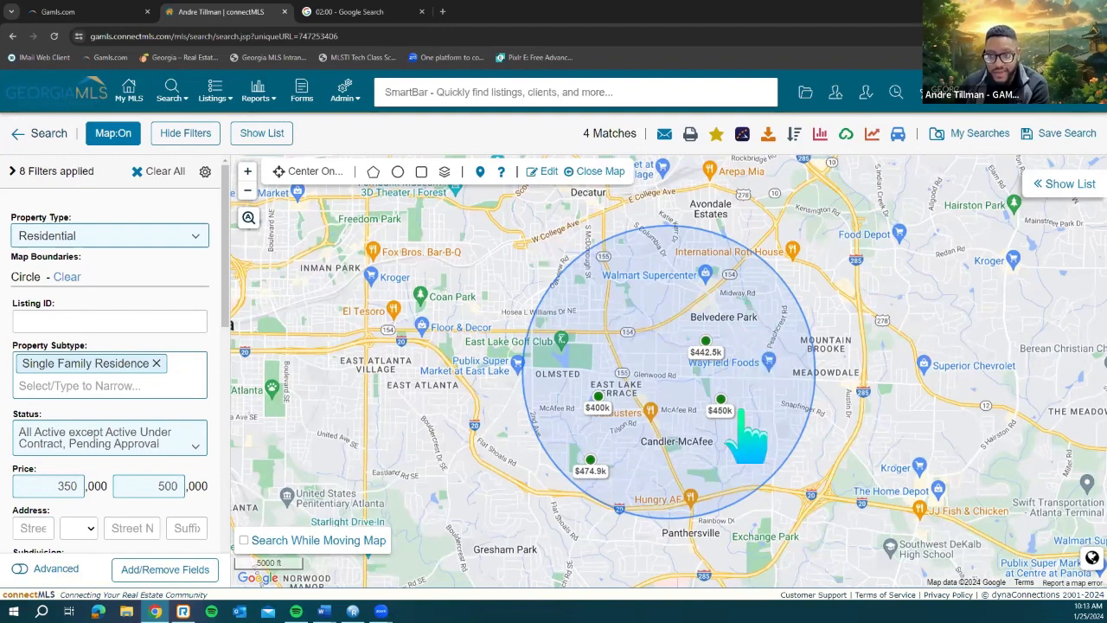
left_click(548, 175)
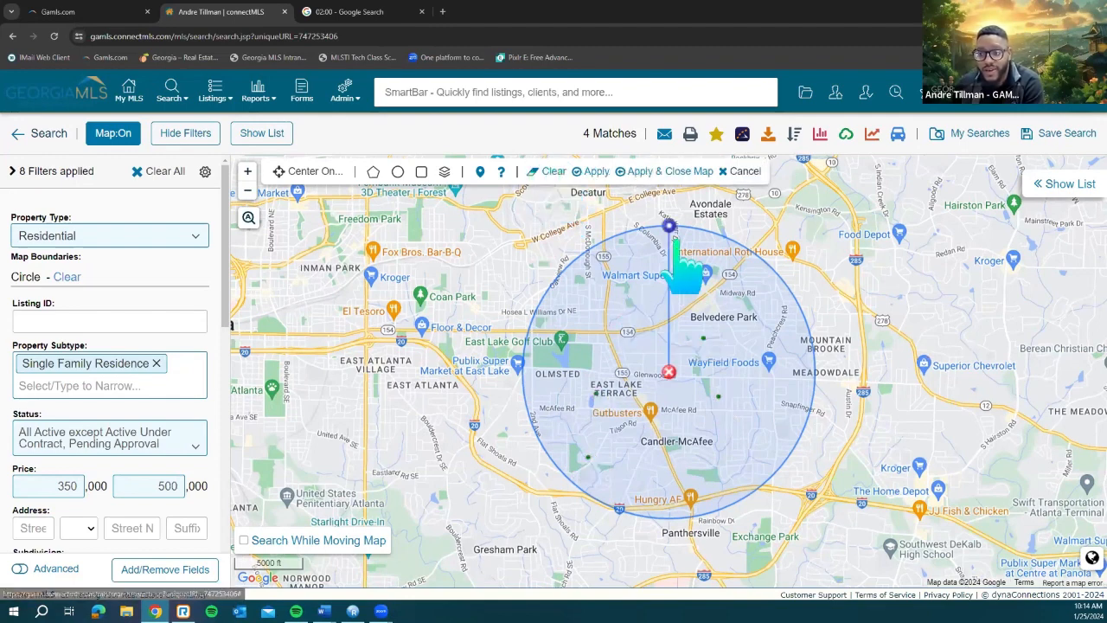
left_click(668, 372)
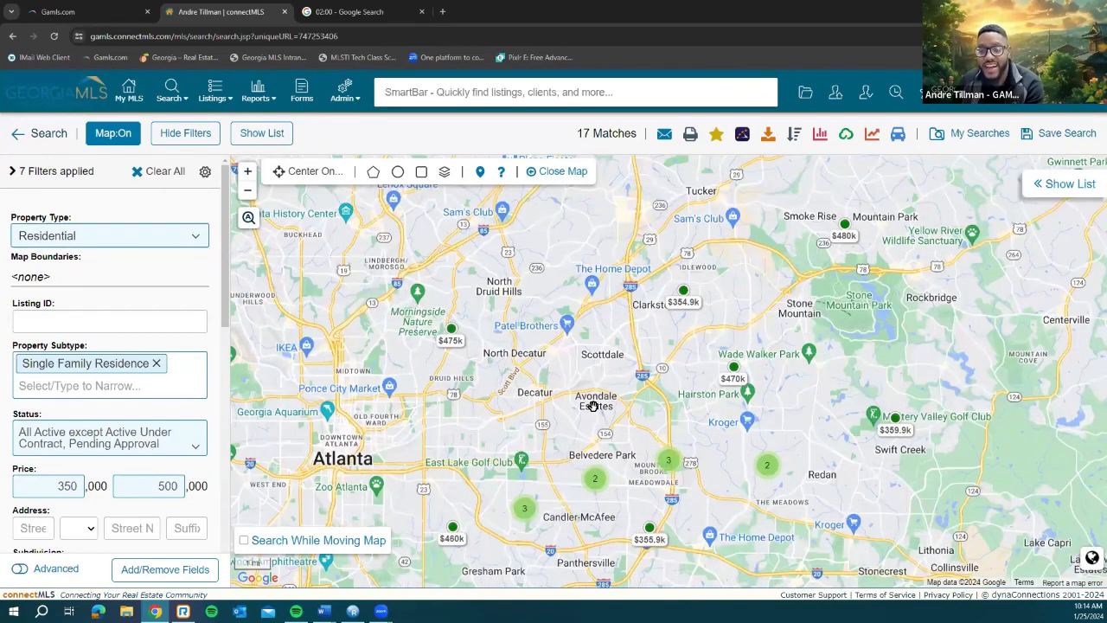
left_click_drag(635, 361, 639, 362)
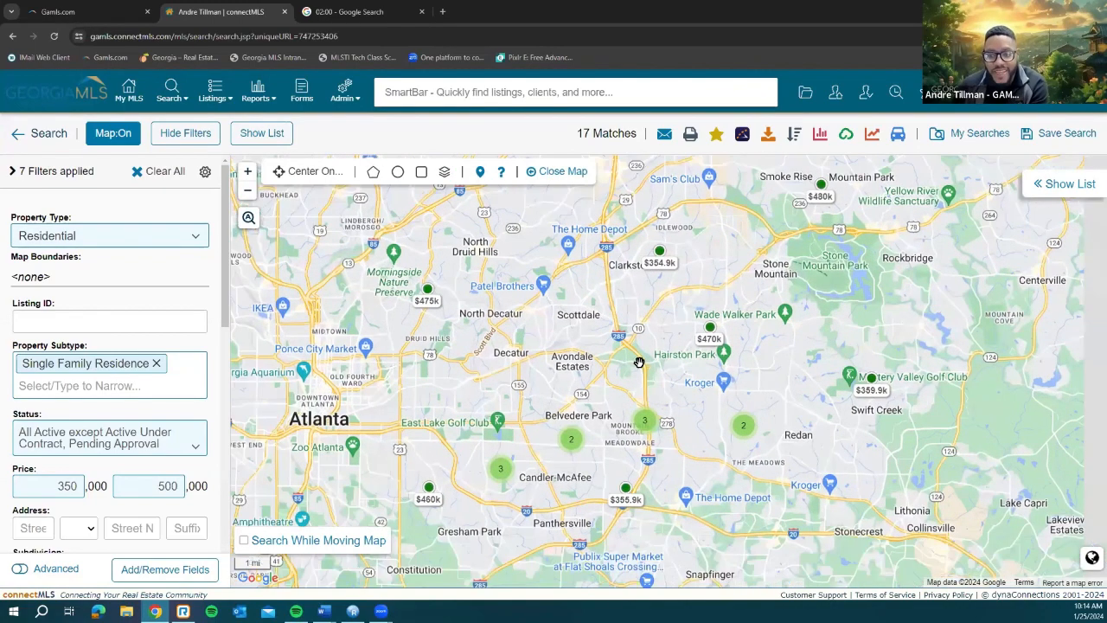
left_click_drag(643, 317, 608, 341)
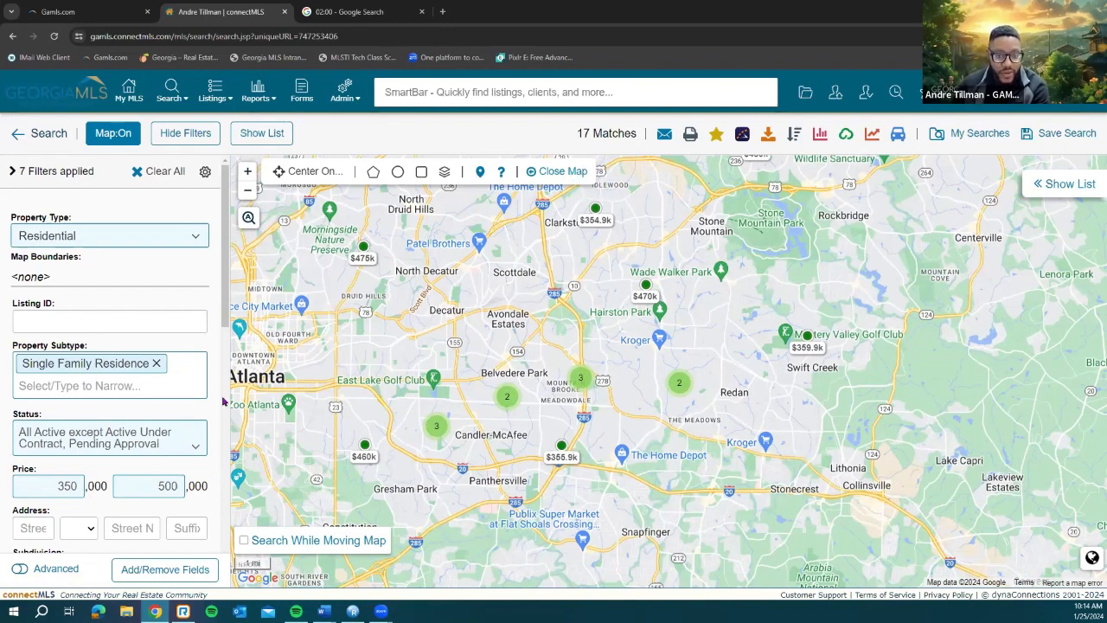
scroll(220, 485, "down", 4)
scroll(220, 506, "down", 3)
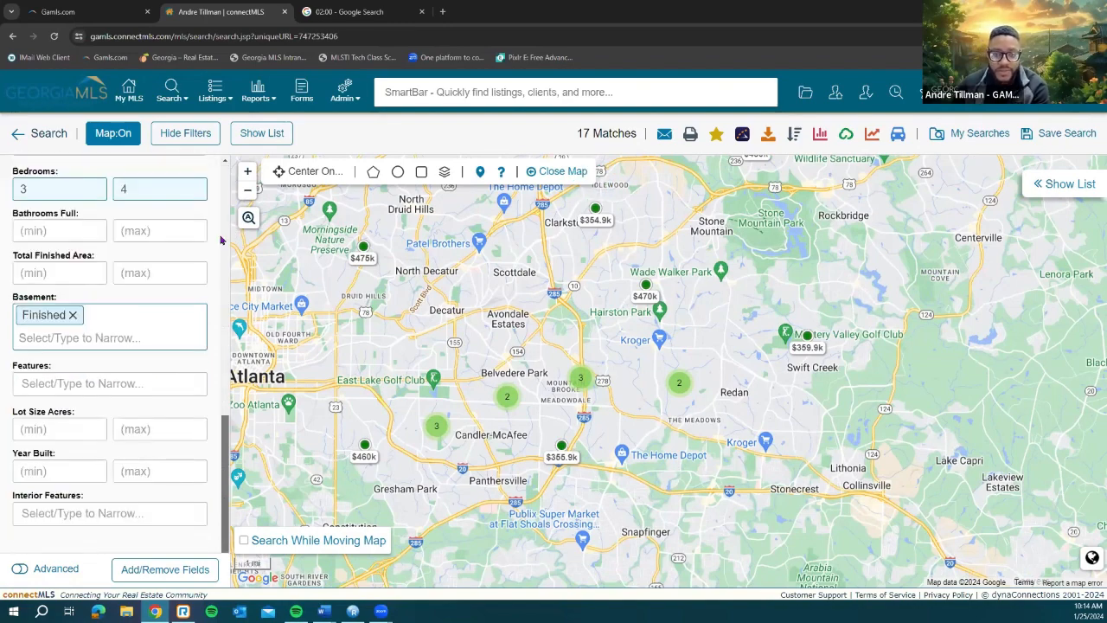
scroll(220, 240, "up", 7)
scroll(221, 239, "up", 1)
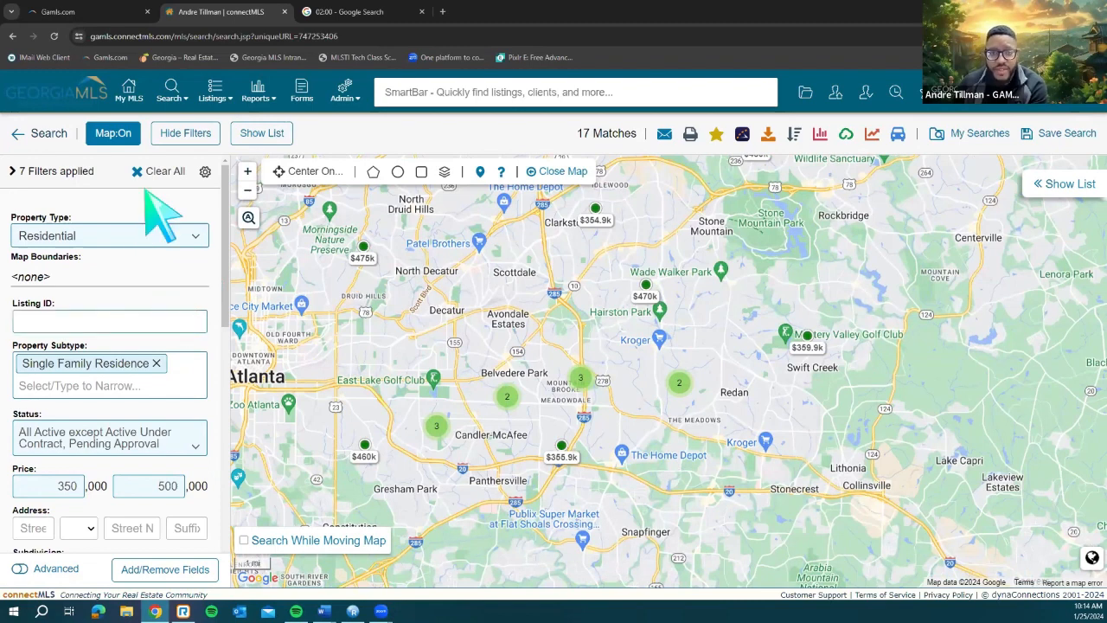
Step: Turn the map off to review the full search form, then show the 17 results via Map Results
left_click(109, 137)
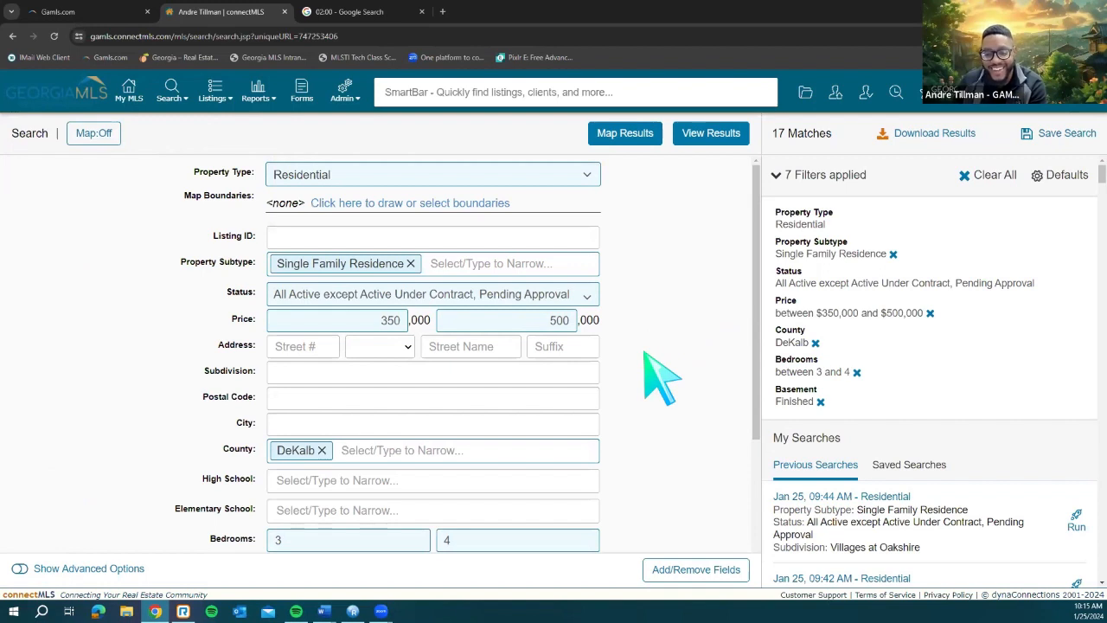
scroll(662, 377, "down", 2)
scroll(662, 376, "down", 2)
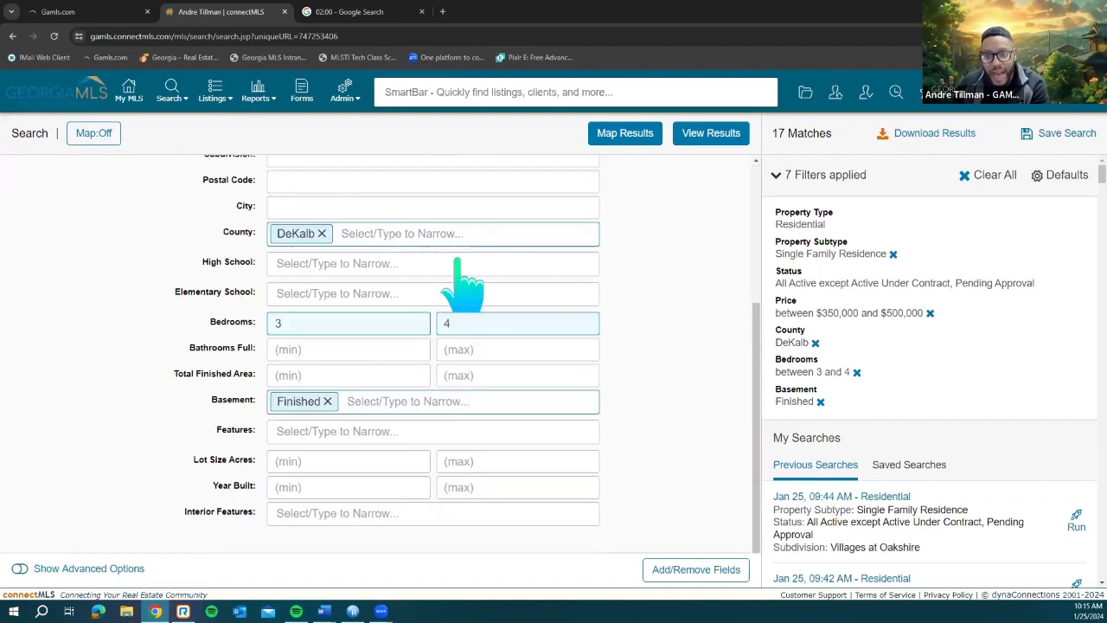
scroll(464, 285, "up", 4)
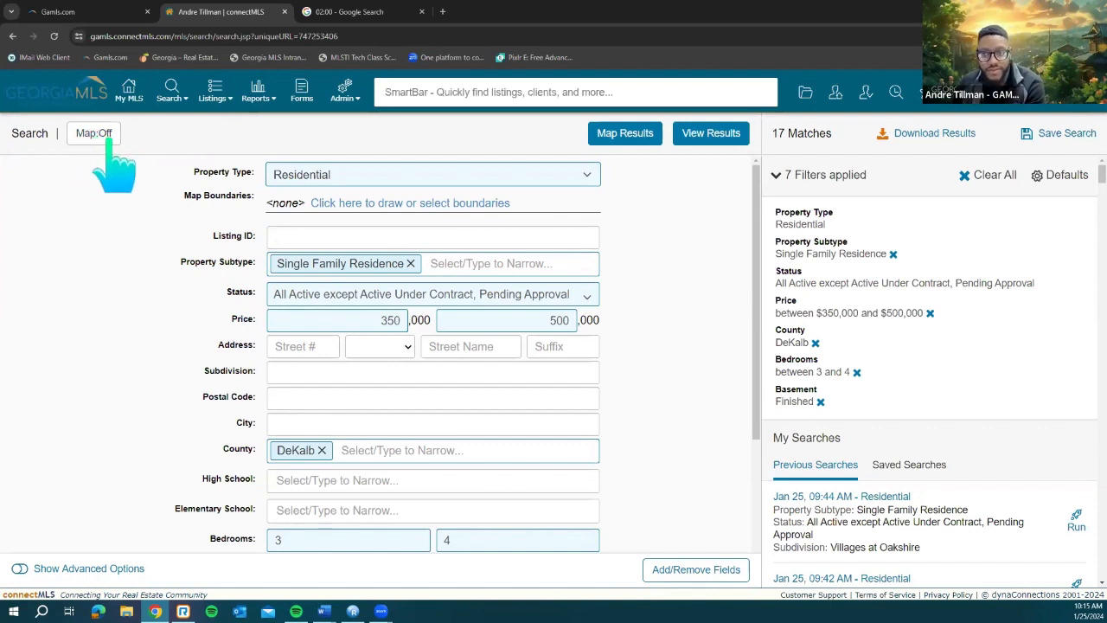
left_click(625, 133)
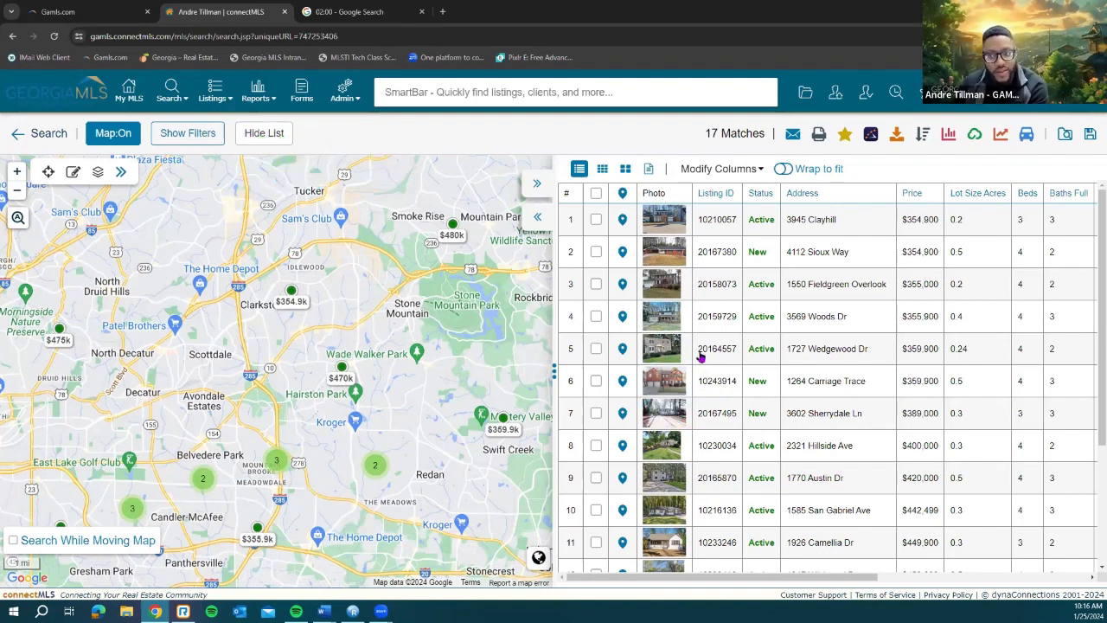
Step: Hide the results list for a full-width map of 17 price markers and expand the drawing tools
left_click(265, 135)
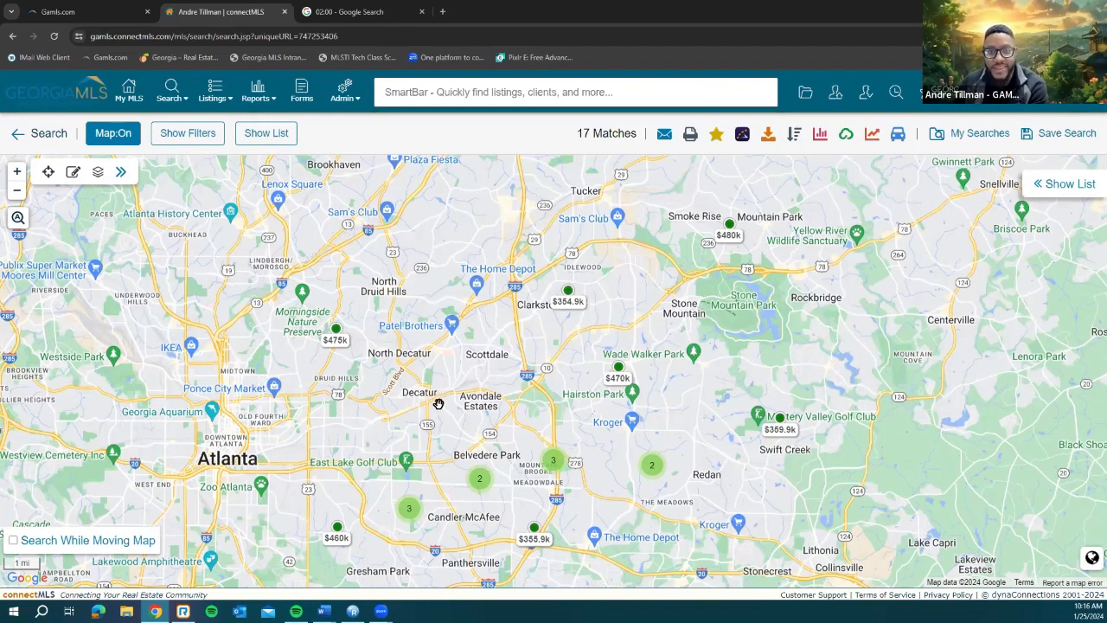
left_click_drag(438, 353, 436, 304)
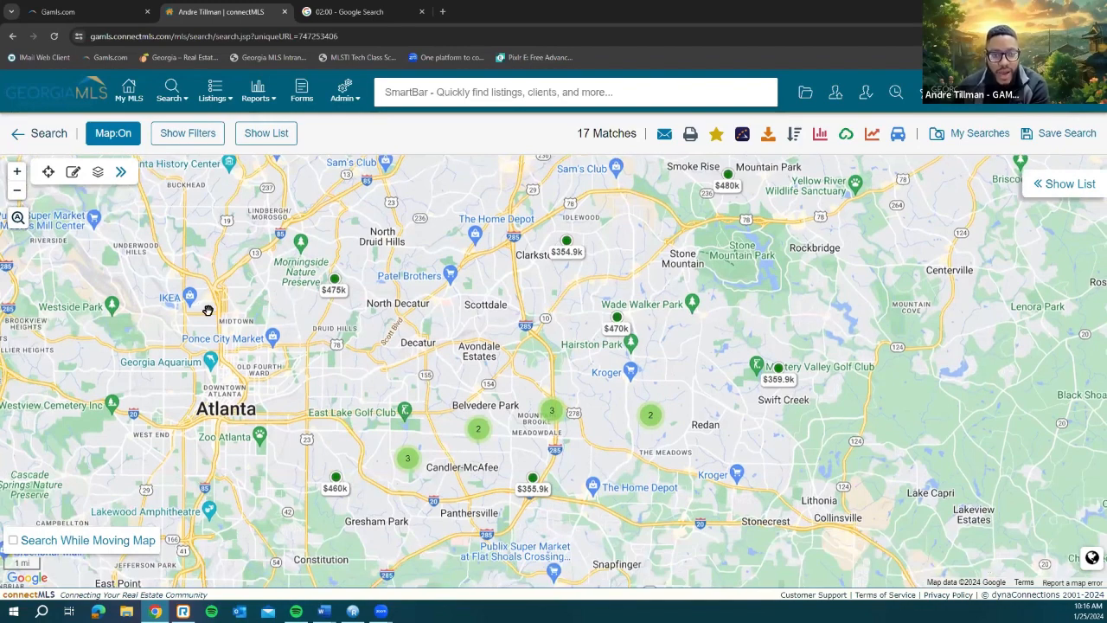
left_click(73, 173)
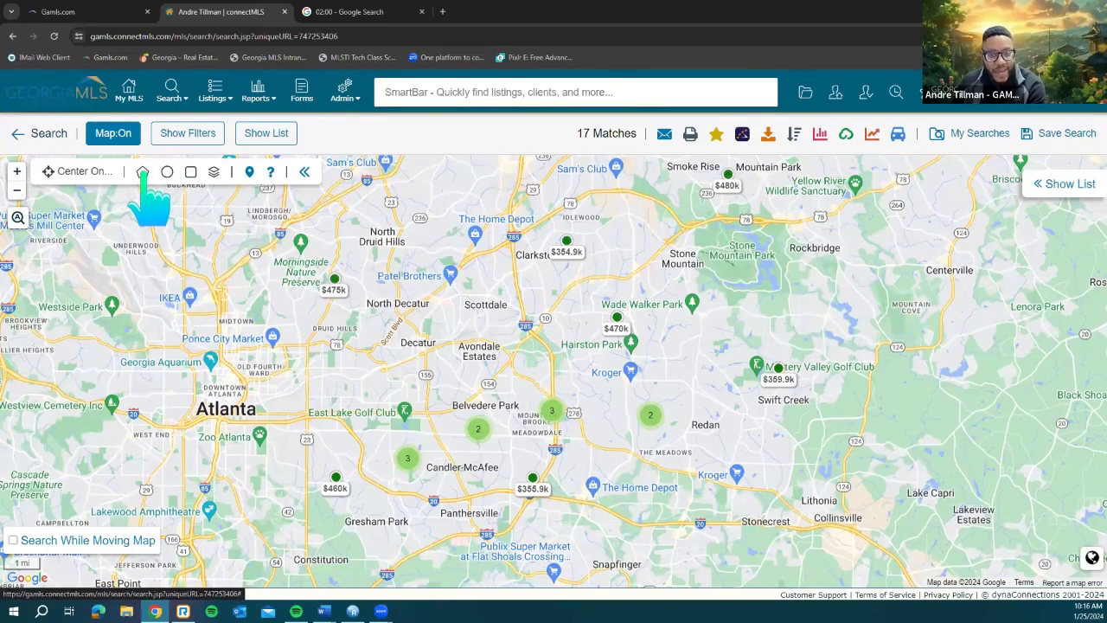
Step: Show the filters panel and the 17-listing results table, starting at $354,900, beside the map
left_click(203, 138)
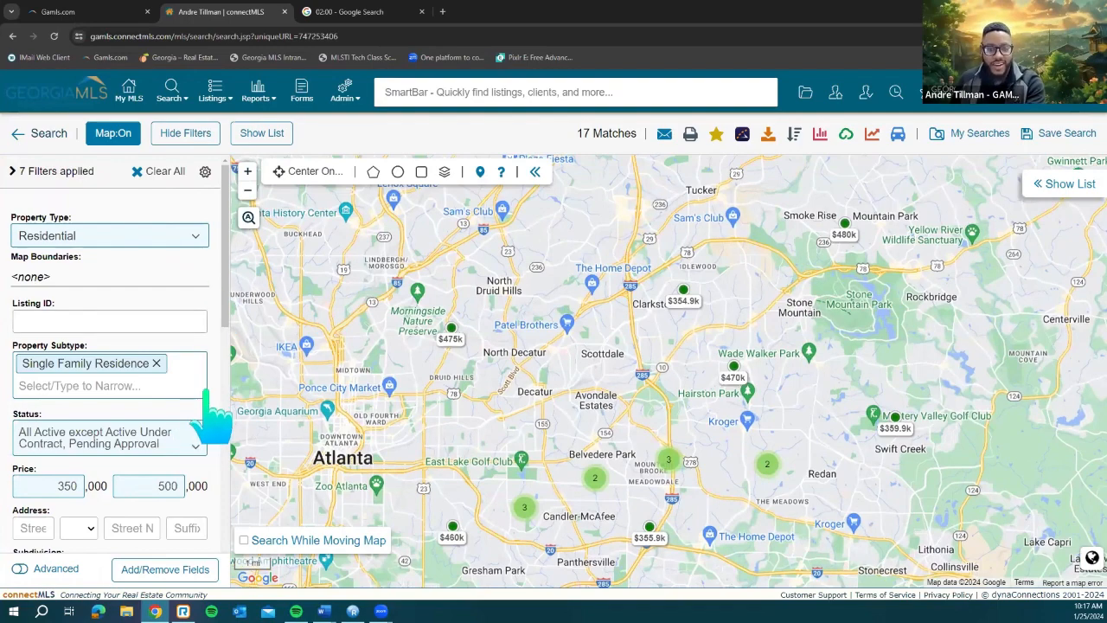
scroll(206, 395, "down", 2)
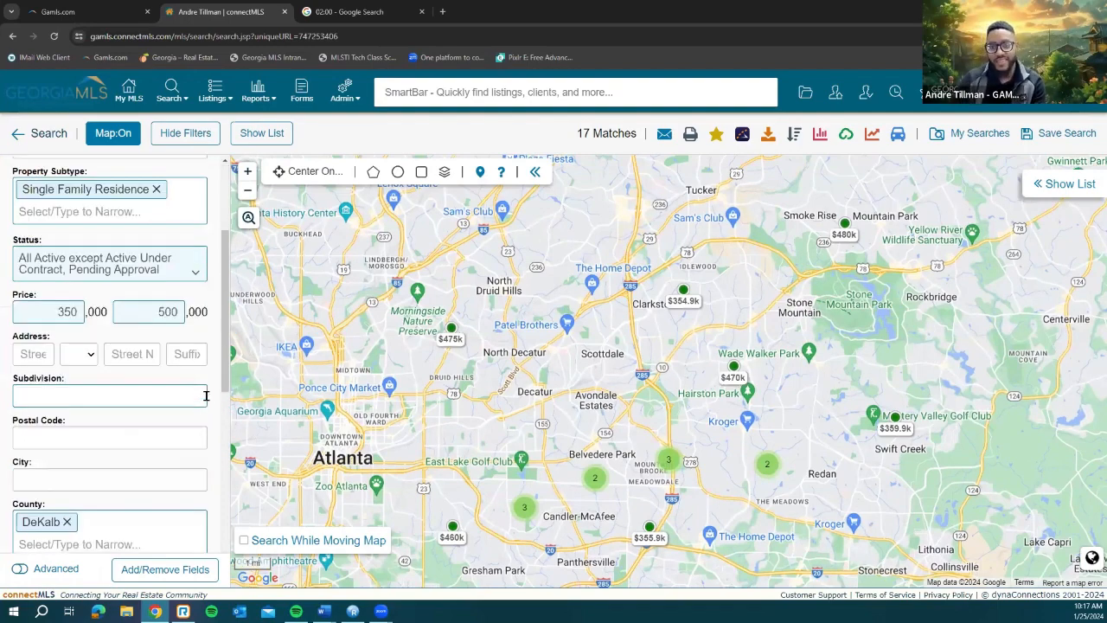
scroll(206, 395, "up", 2)
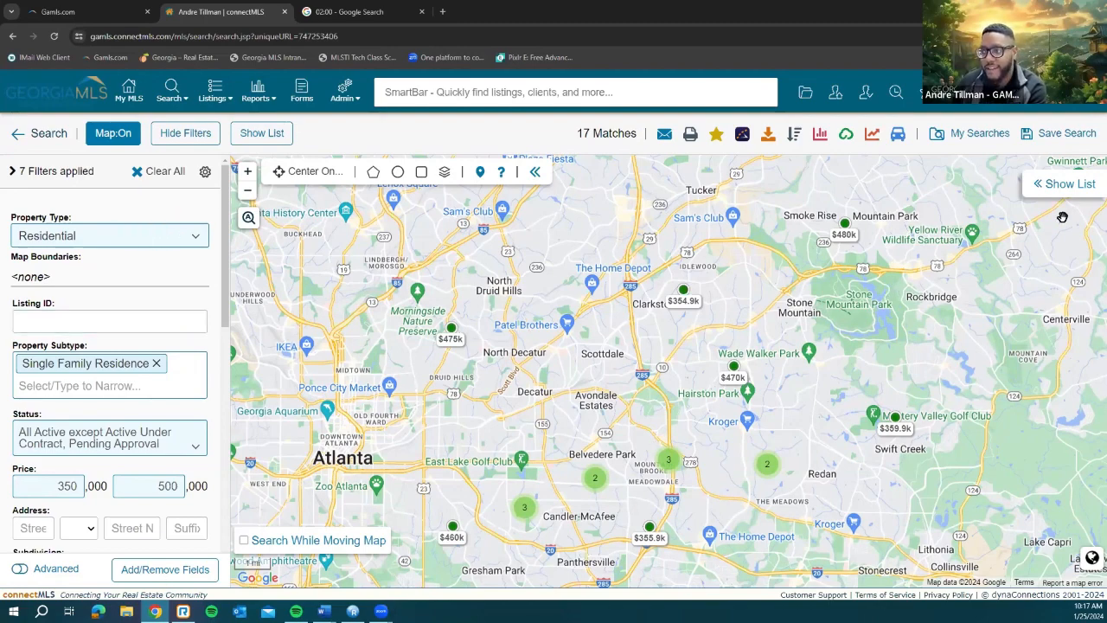
left_click(1052, 185)
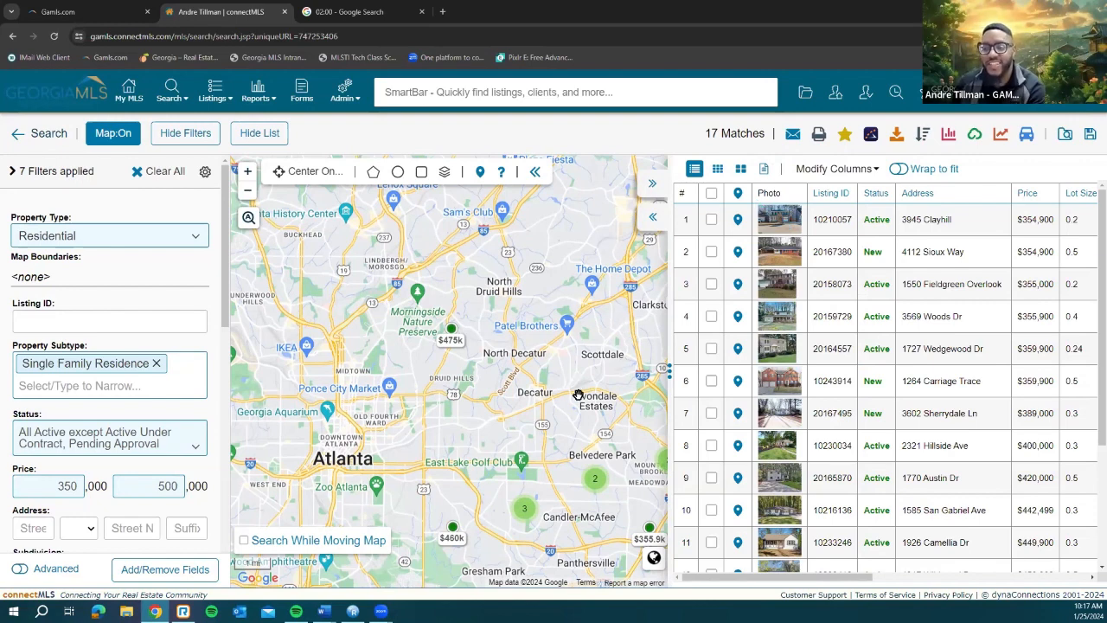
left_click_drag(520, 388, 441, 366)
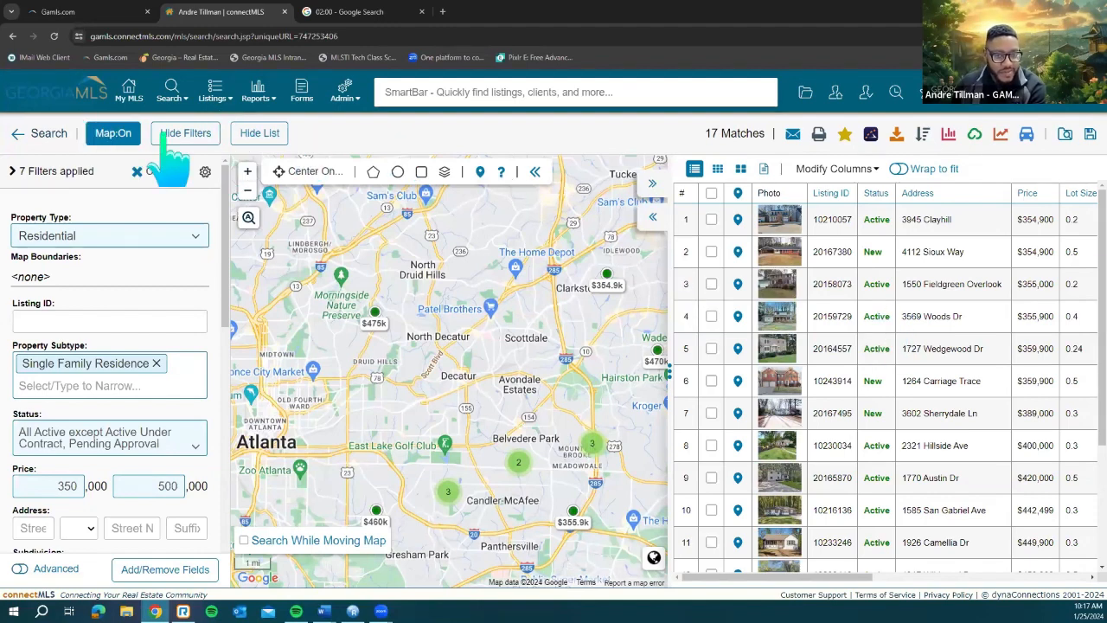
left_click(251, 136)
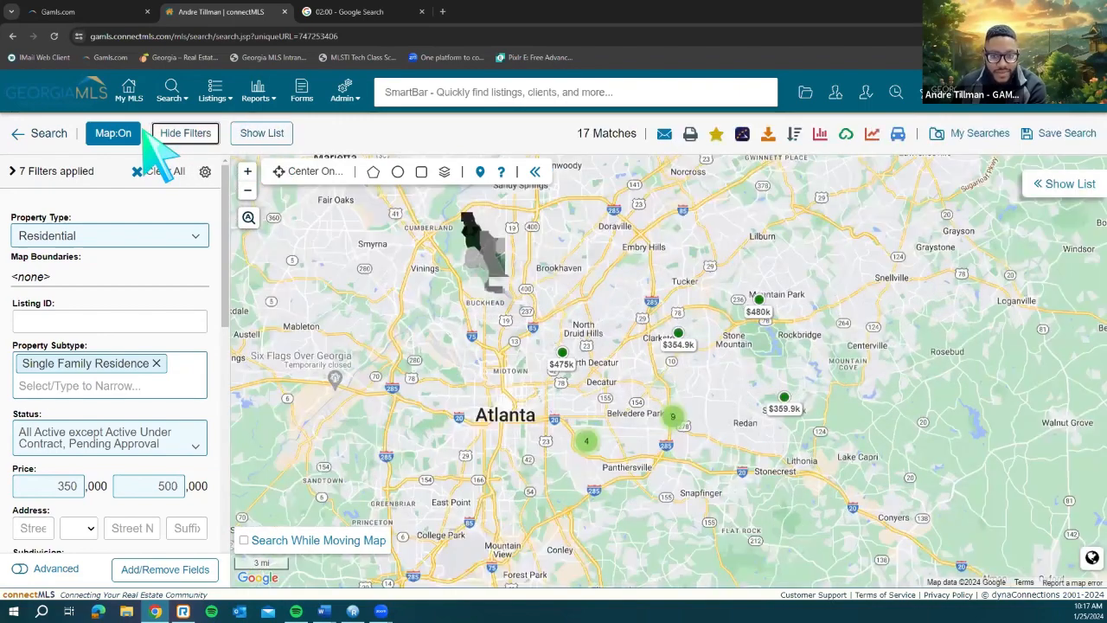
left_click(168, 134)
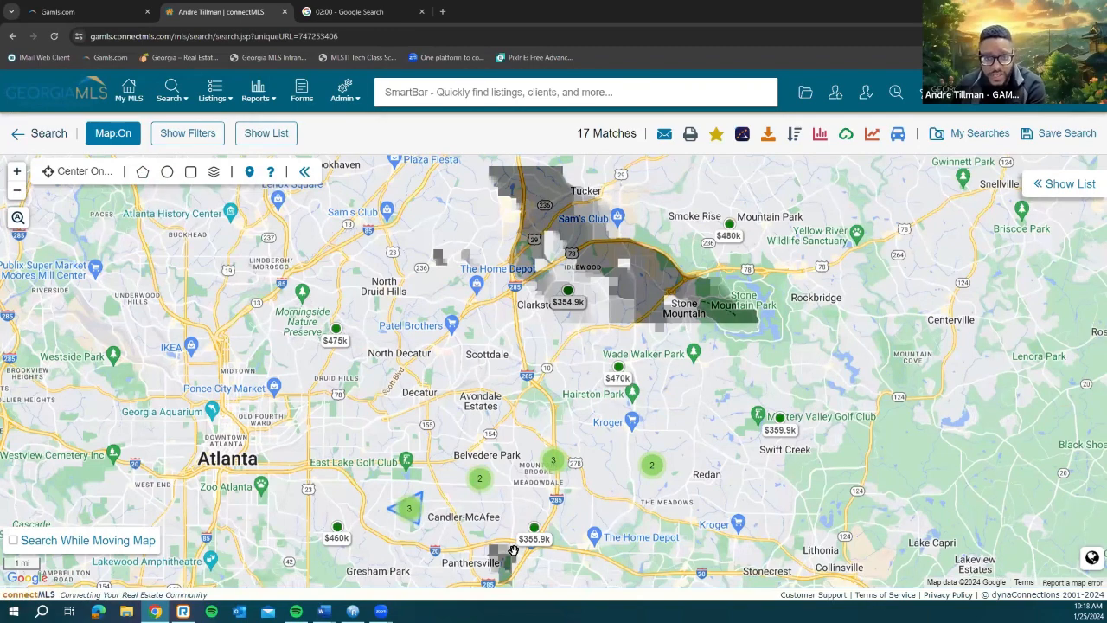
left_click(169, 175)
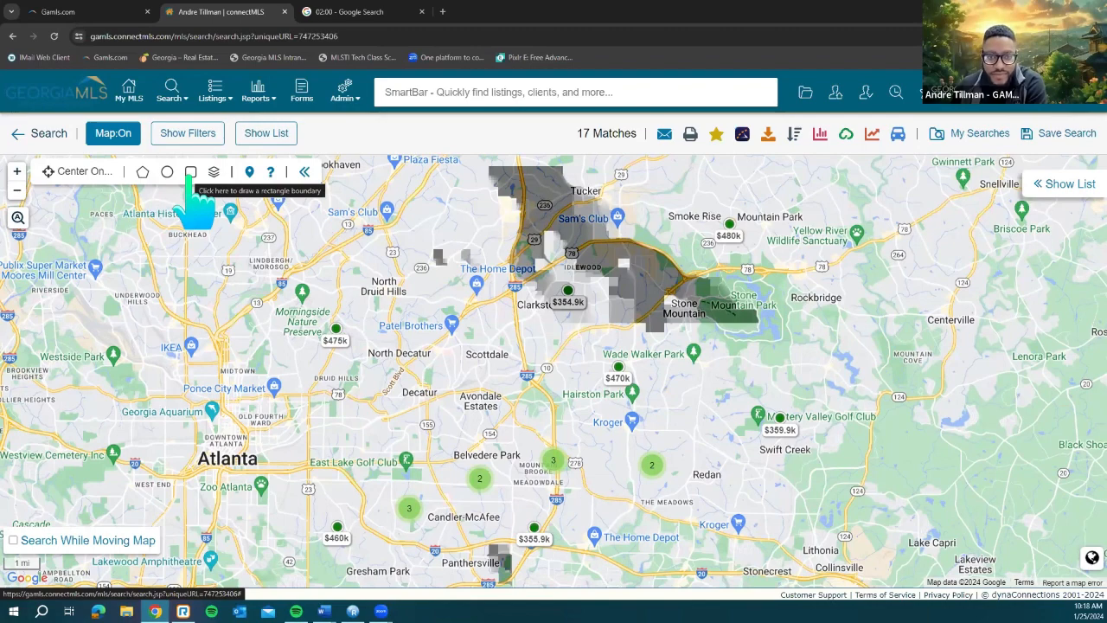
Step: Drag a trial rectangle boundary over Belvedere Park to Candler-McAfee, then clear it
left_click(190, 173)
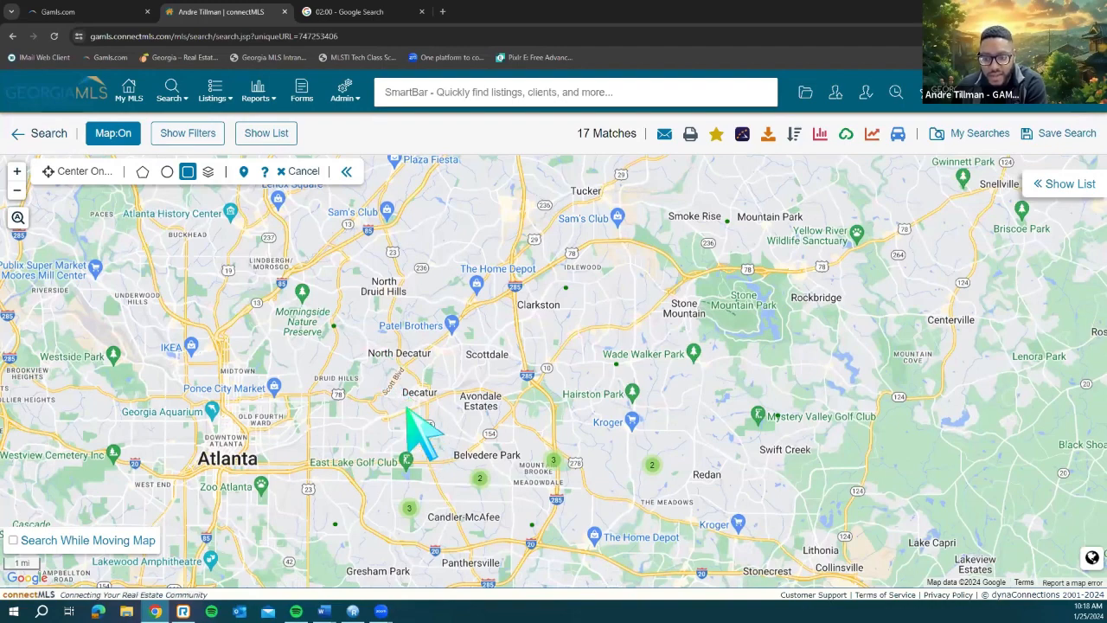
left_click_drag(406, 406, 416, 420)
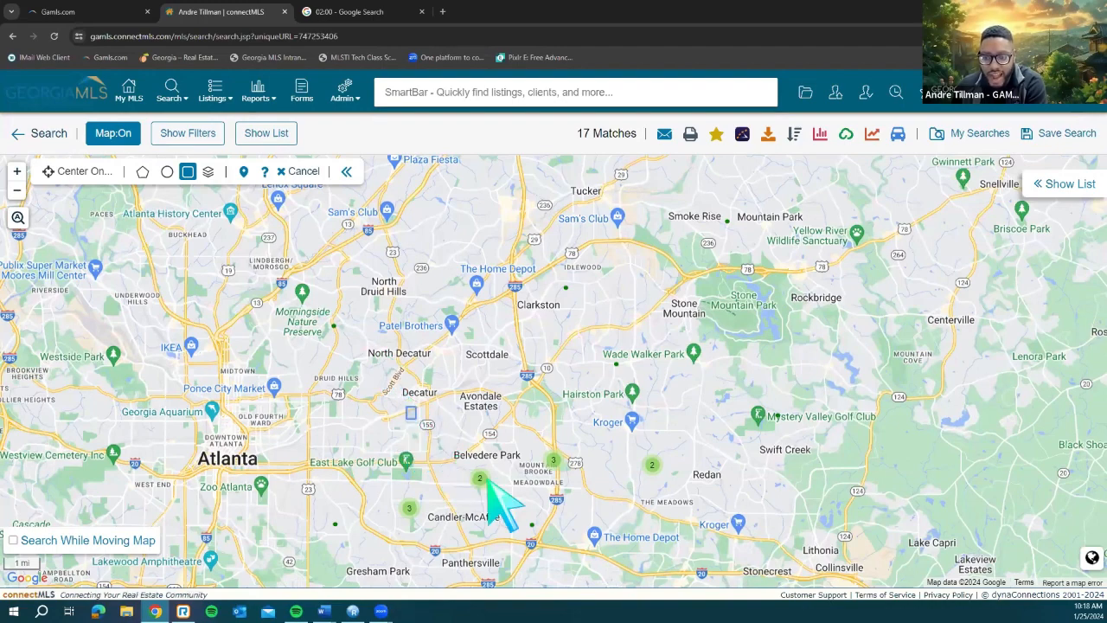
left_click_drag(489, 483, 697, 567)
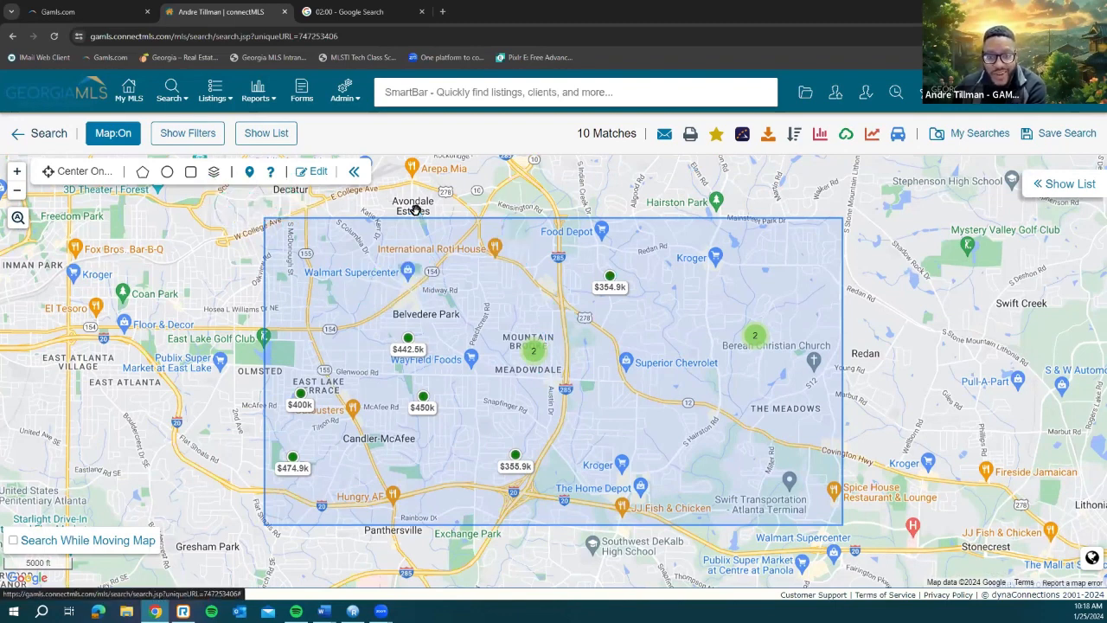
left_click(321, 183)
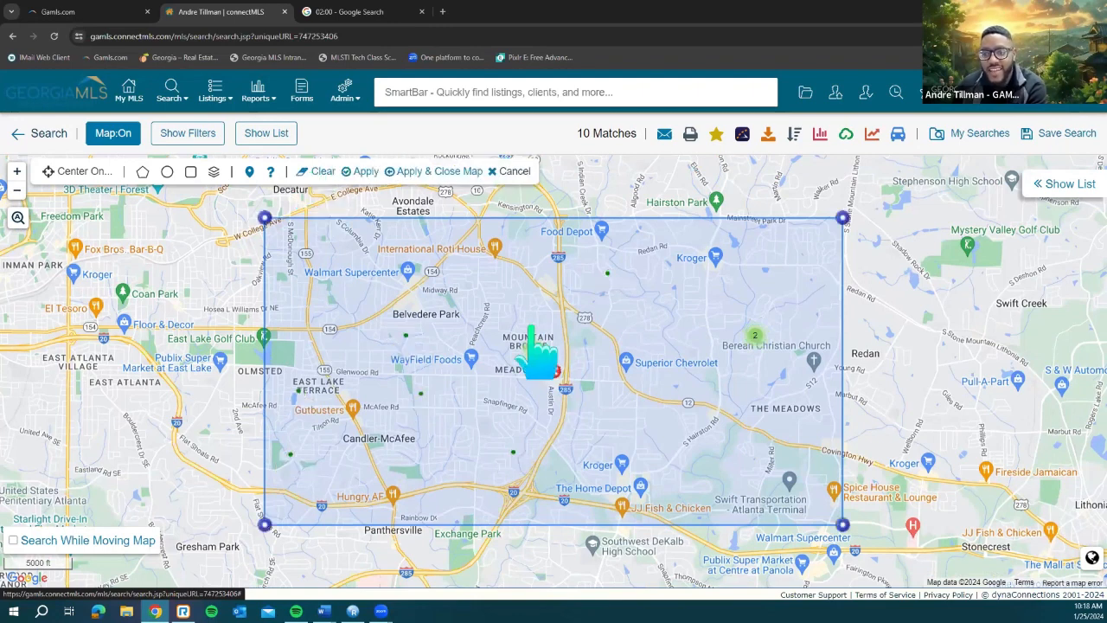
left_click(319, 173)
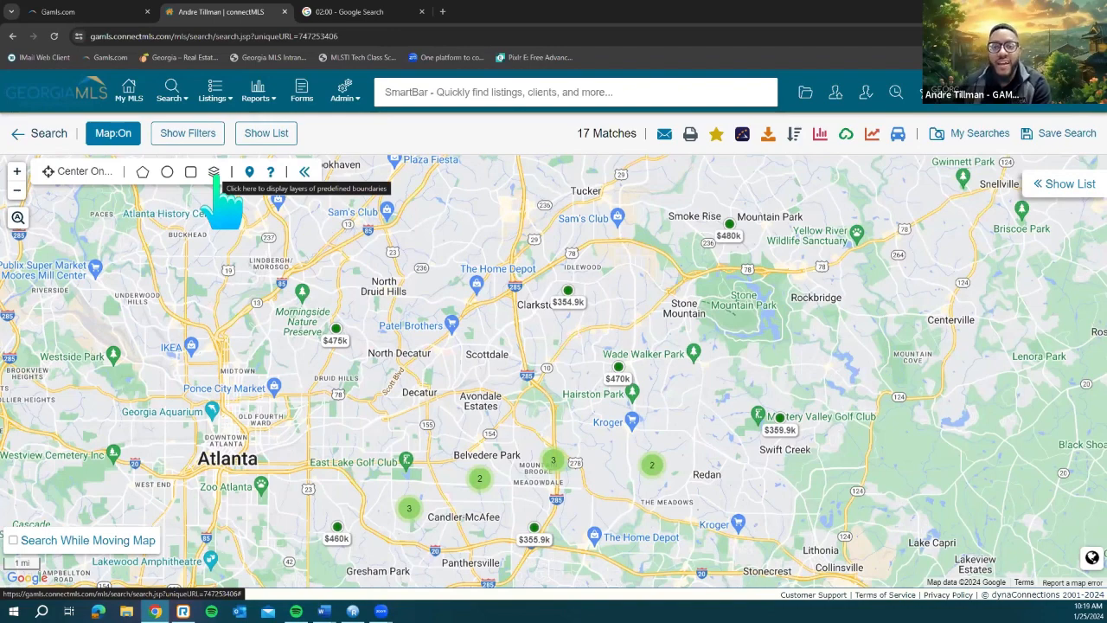
Step: Overlay the County boundary layer and zoom out to see DeKalb, Fulton and Gwinnett lines
left_click(214, 173)
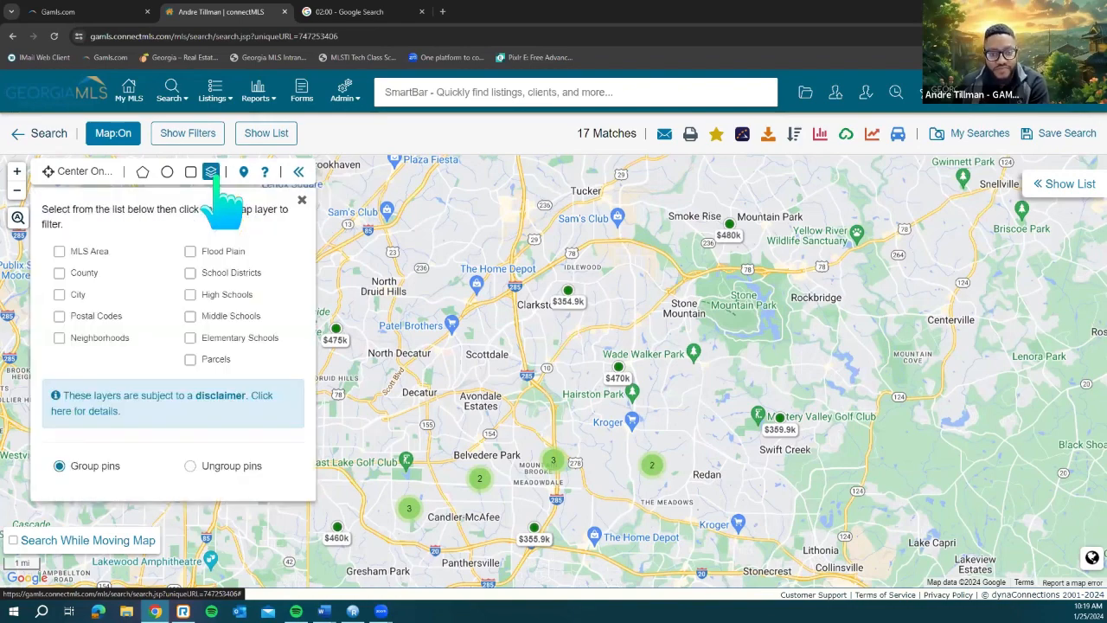
left_click(59, 272)
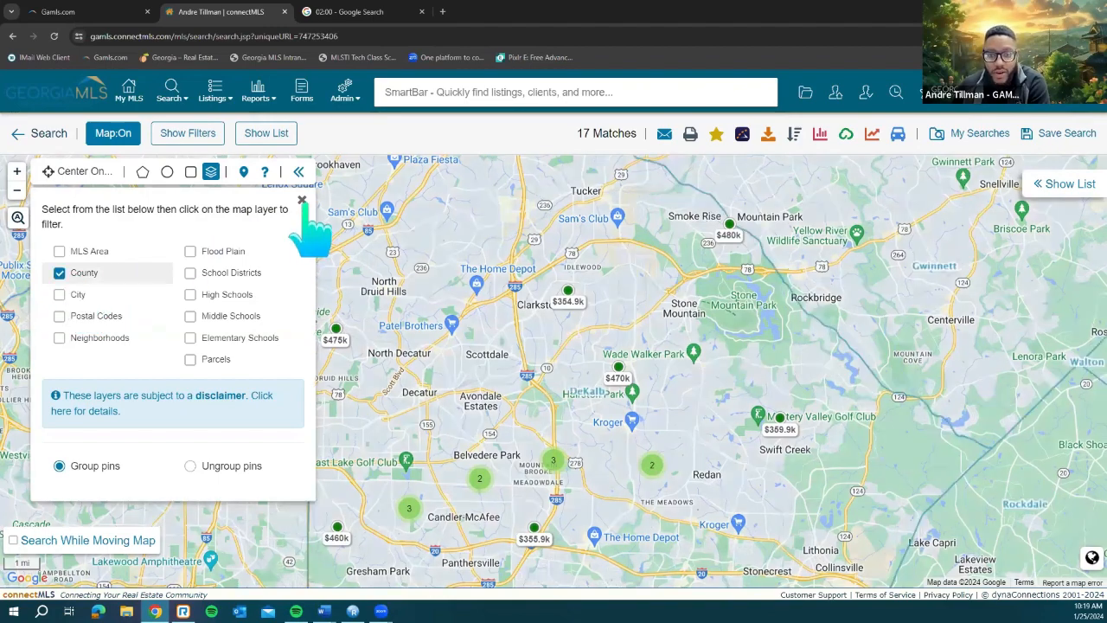
left_click(302, 200)
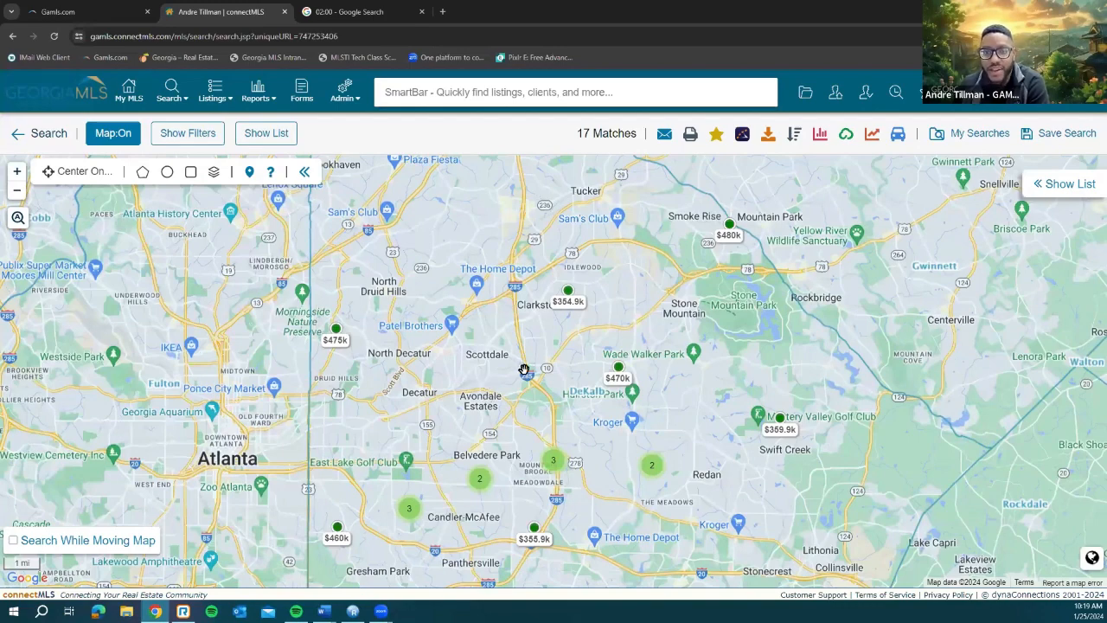
scroll(525, 370, "down", 1)
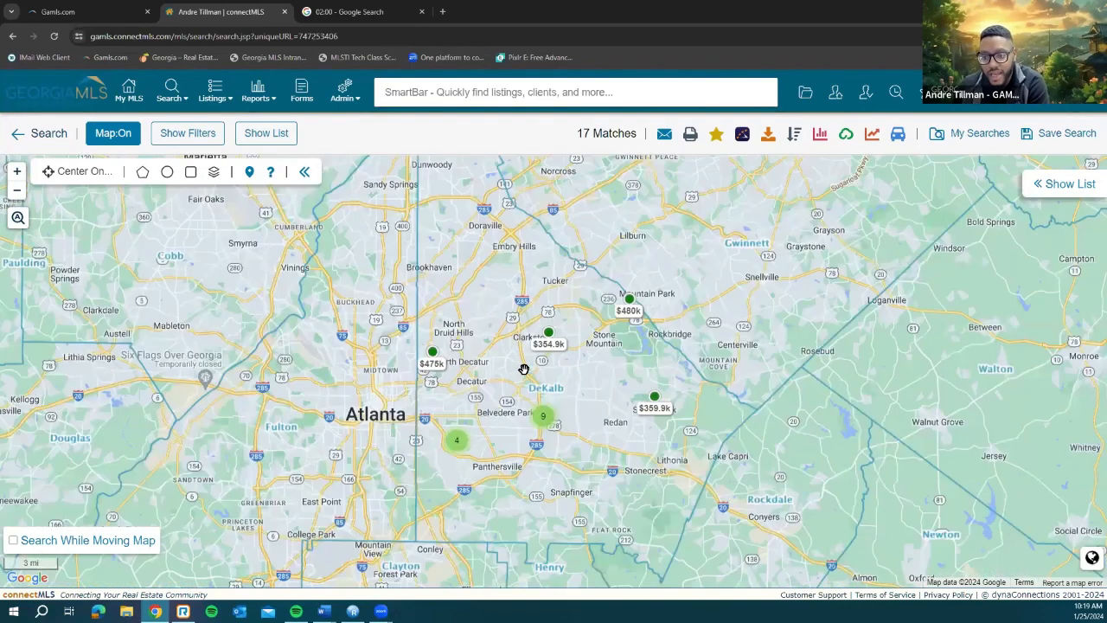
scroll(505, 332, "down", 1)
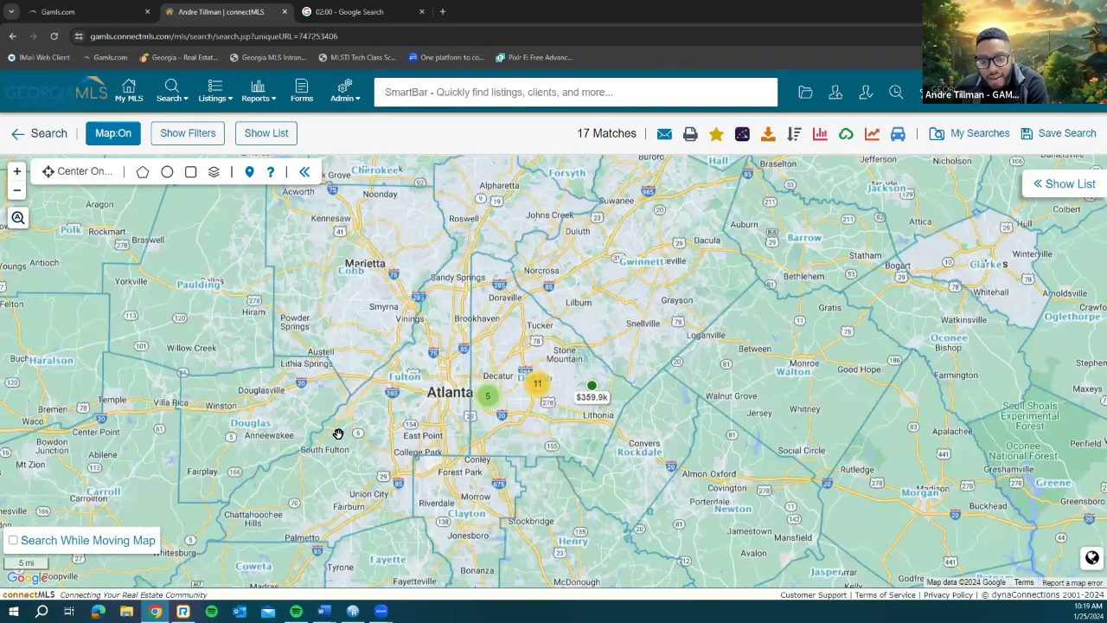
scroll(412, 400, "down", 1)
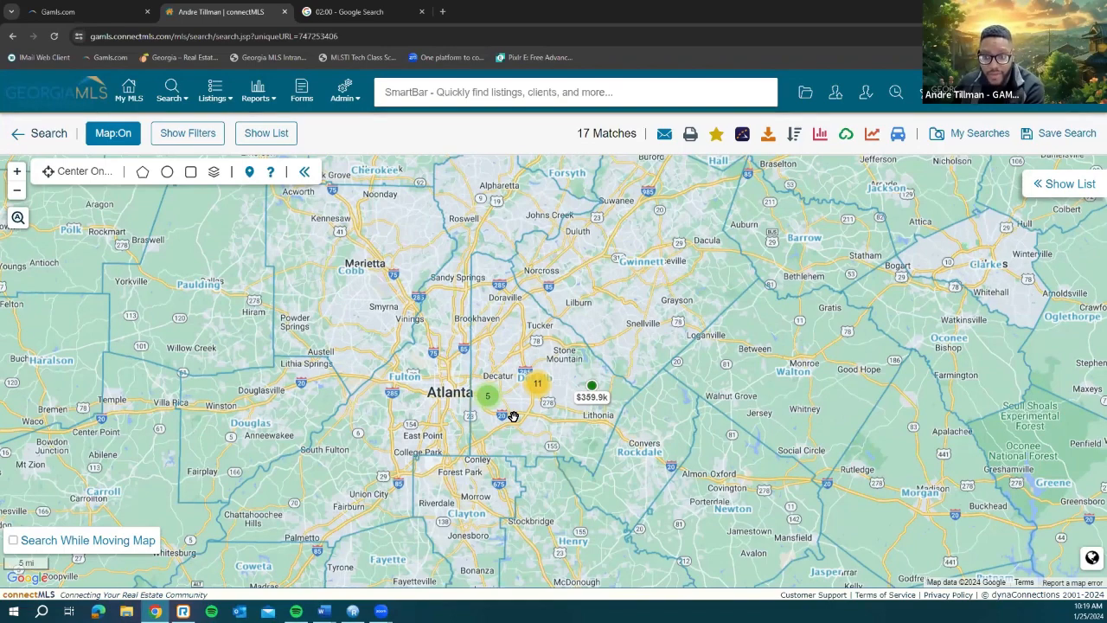
scroll(514, 417, "up", 1)
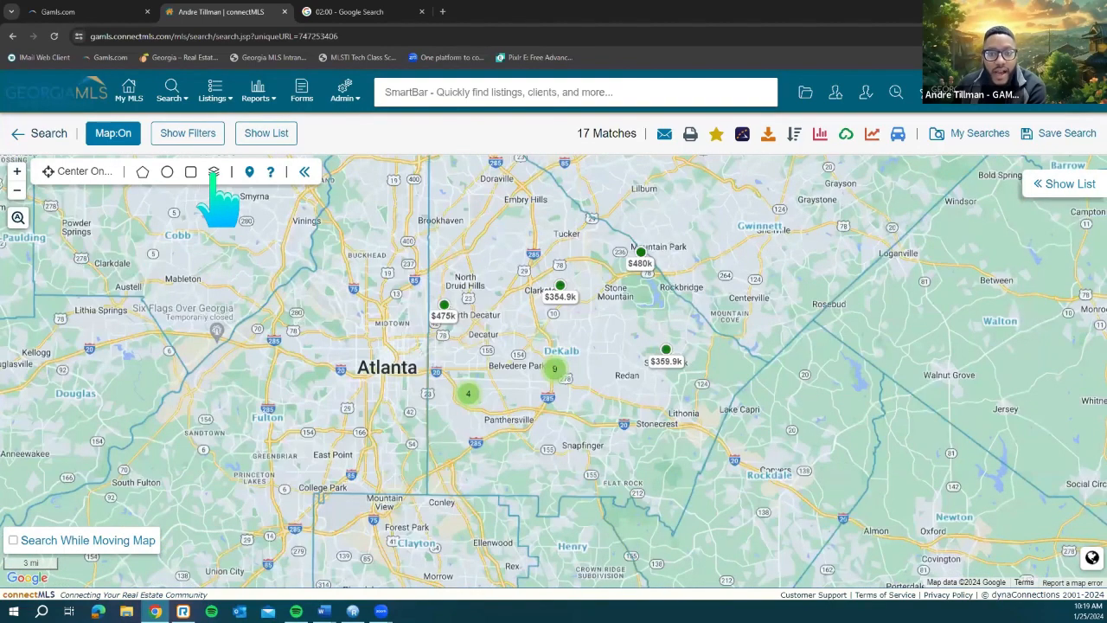
Step: Try the City boundary overlay, then switch to Postal Codes
left_click(213, 172)
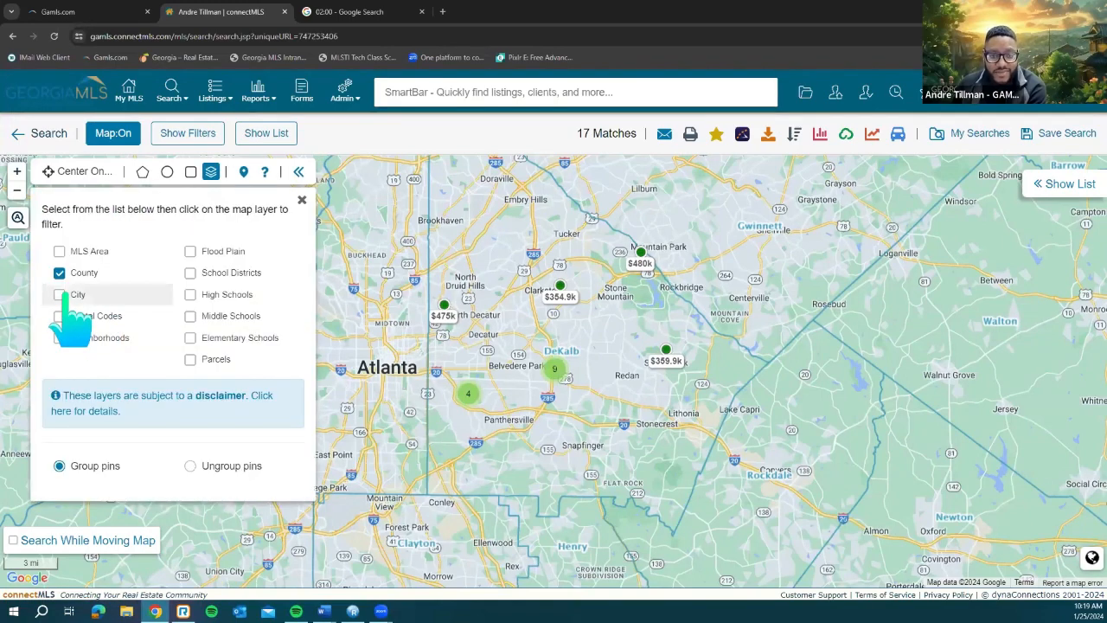
left_click(59, 295)
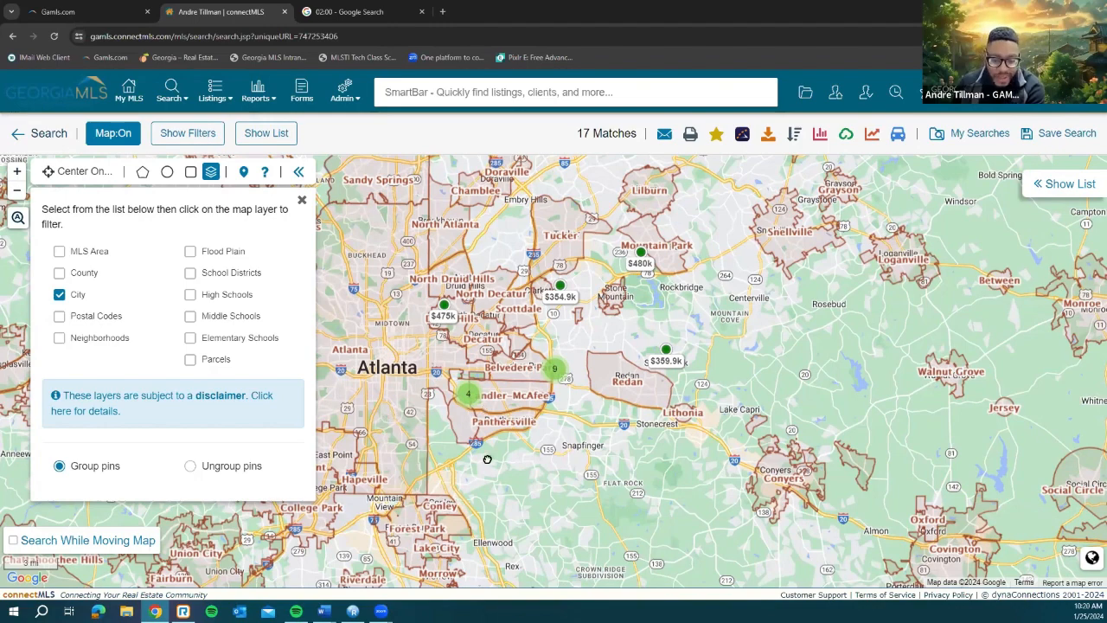
left_click_drag(487, 475, 534, 487)
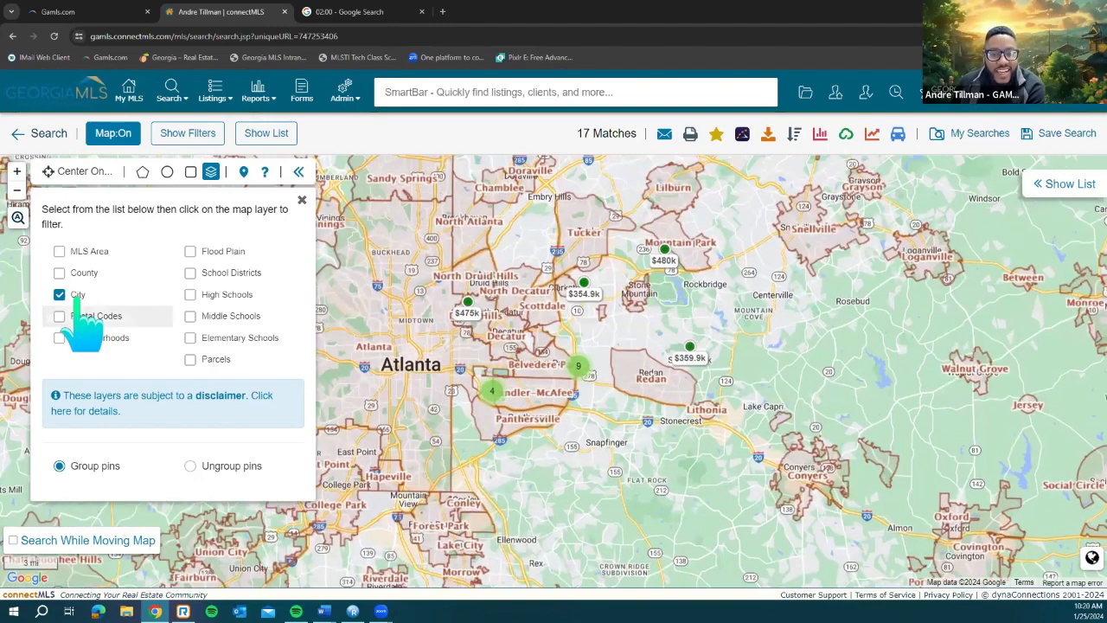
left_click(71, 296)
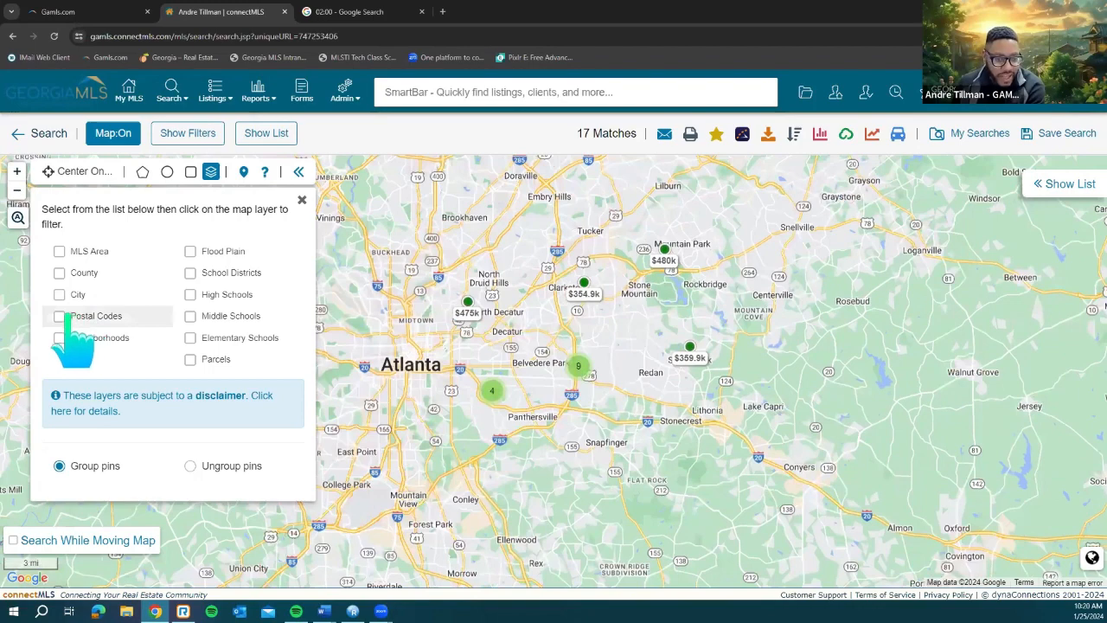
left_click(59, 316)
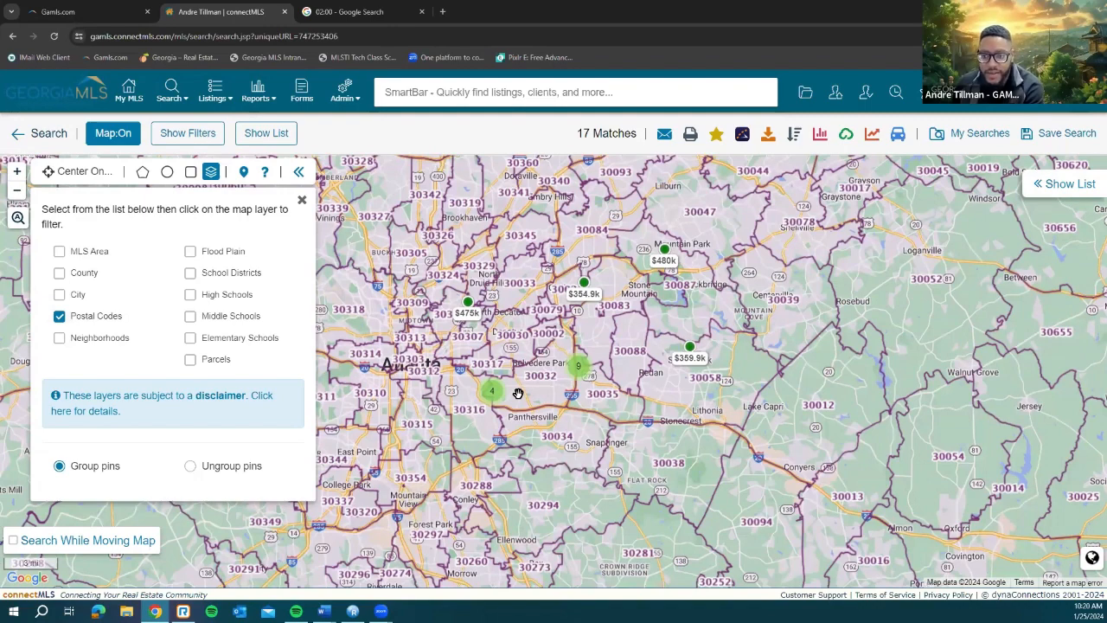
Step: Switch the overlay to School Districts, showing DeKalb County Schools and Atlanta Public Schools
scroll(518, 394, "up", 1)
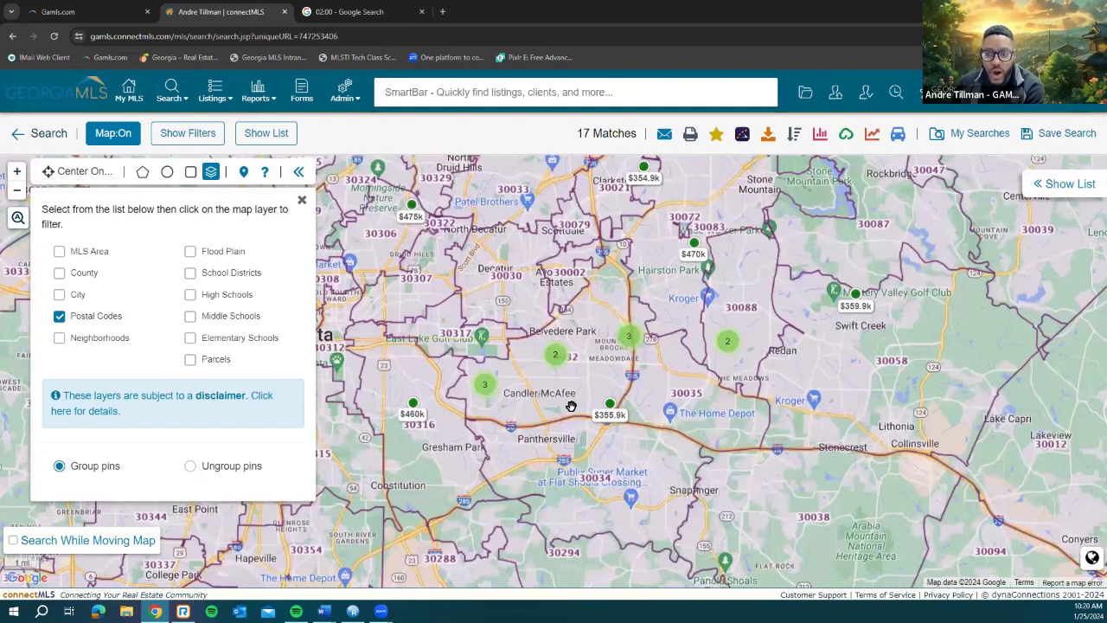
scroll(571, 407, "up", 1)
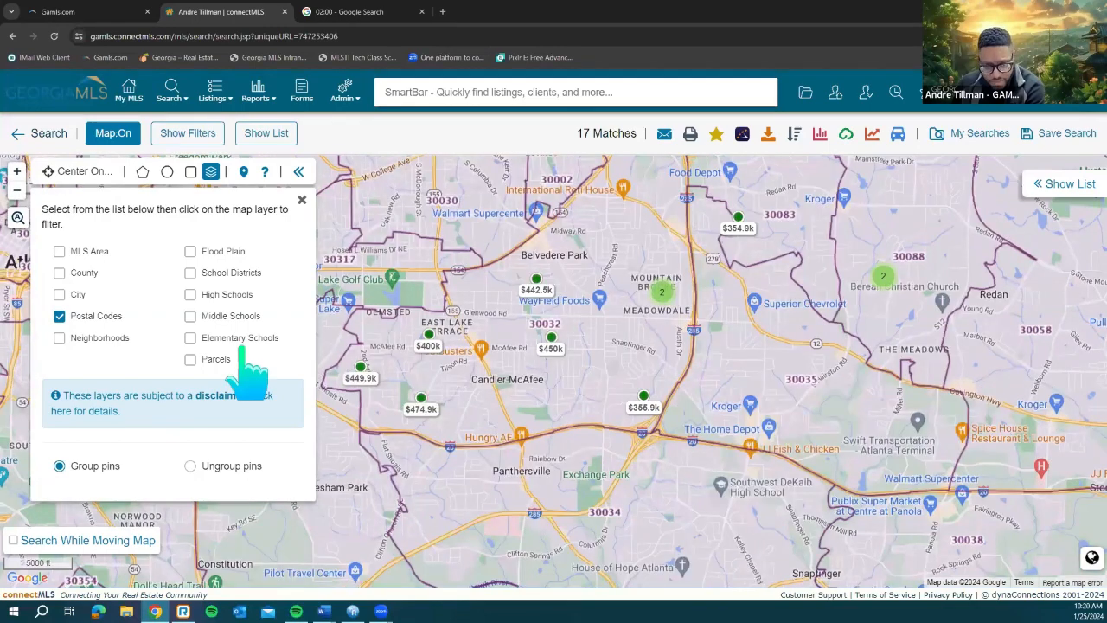
left_click(243, 275)
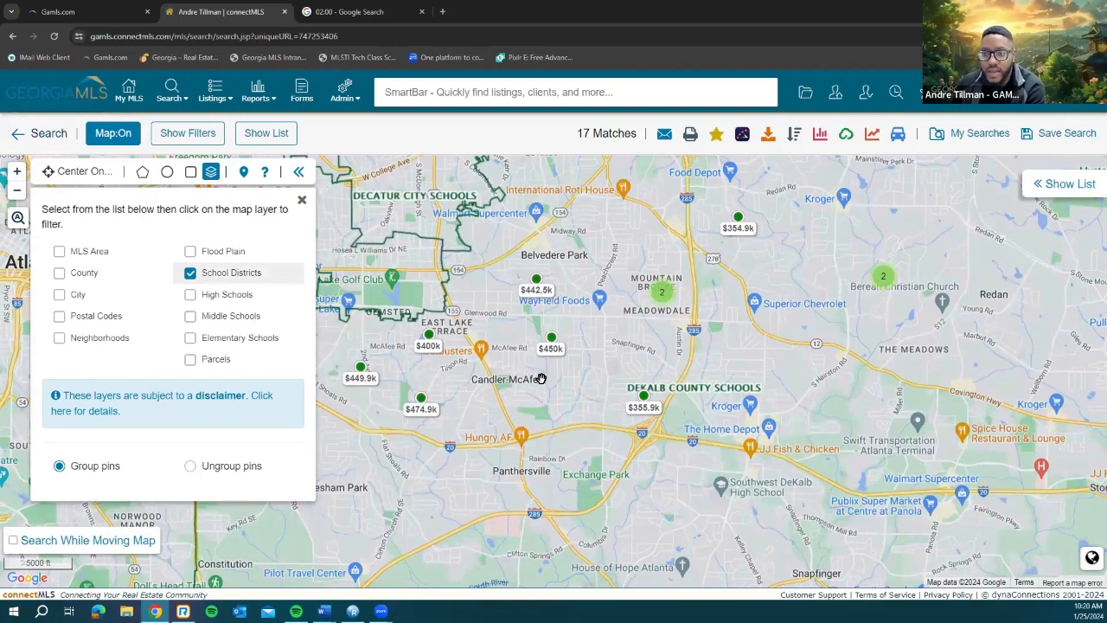
scroll(535, 377, "down", 2)
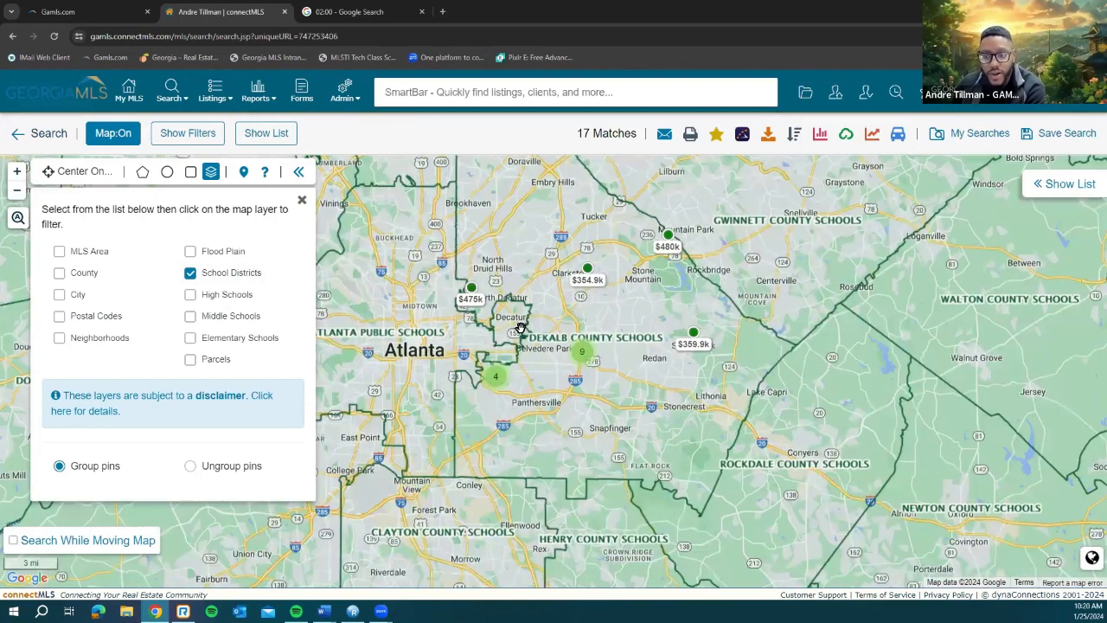
Step: Switch the overlay to high school zones and pan around the listings area
left_click(214, 296)
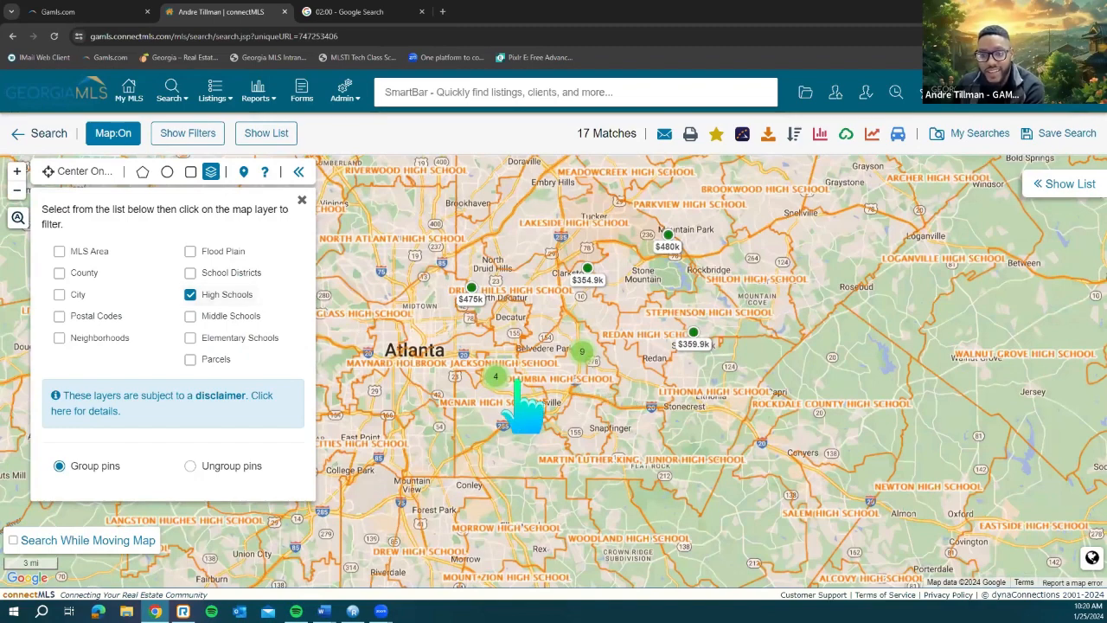
scroll(471, 451, "up", 1)
scroll(491, 461, "up", 1)
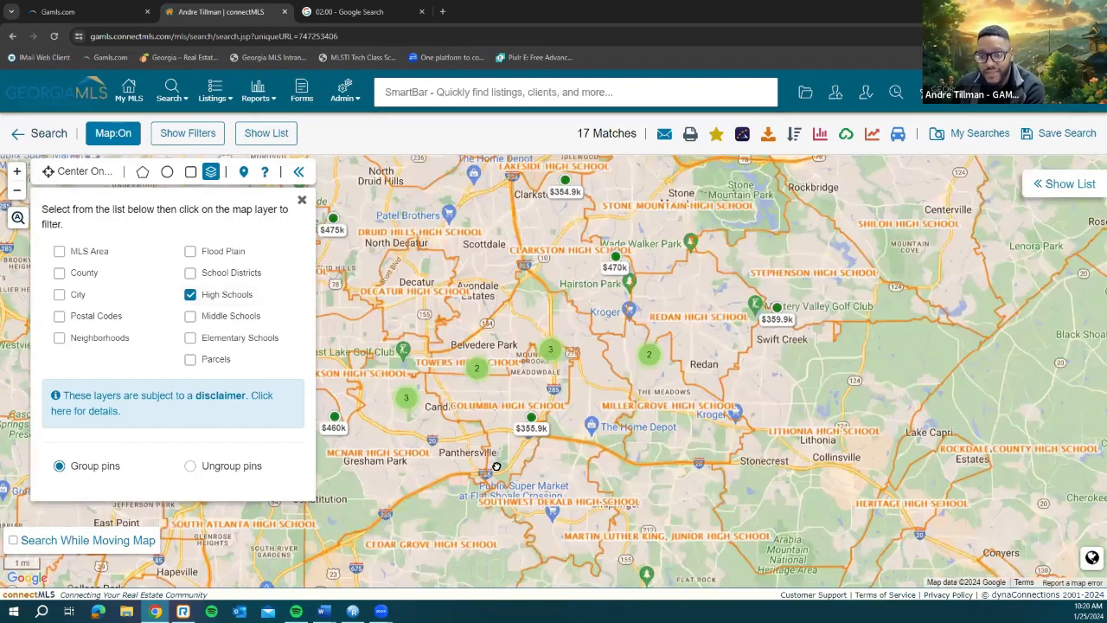
left_click_drag(547, 402, 567, 430)
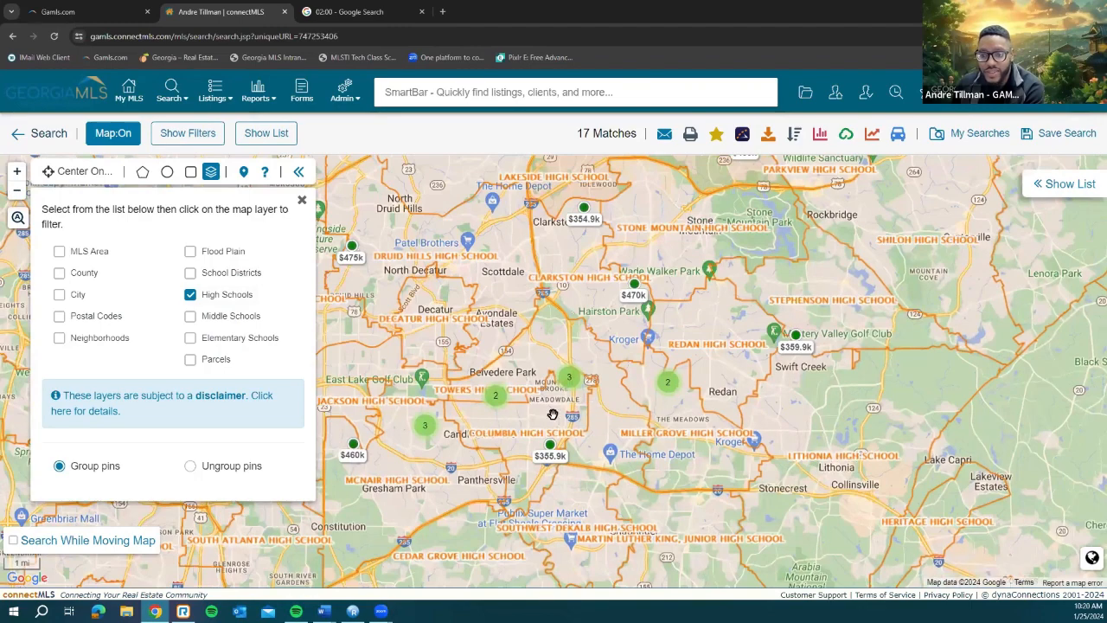
scroll(542, 392, "up", 1)
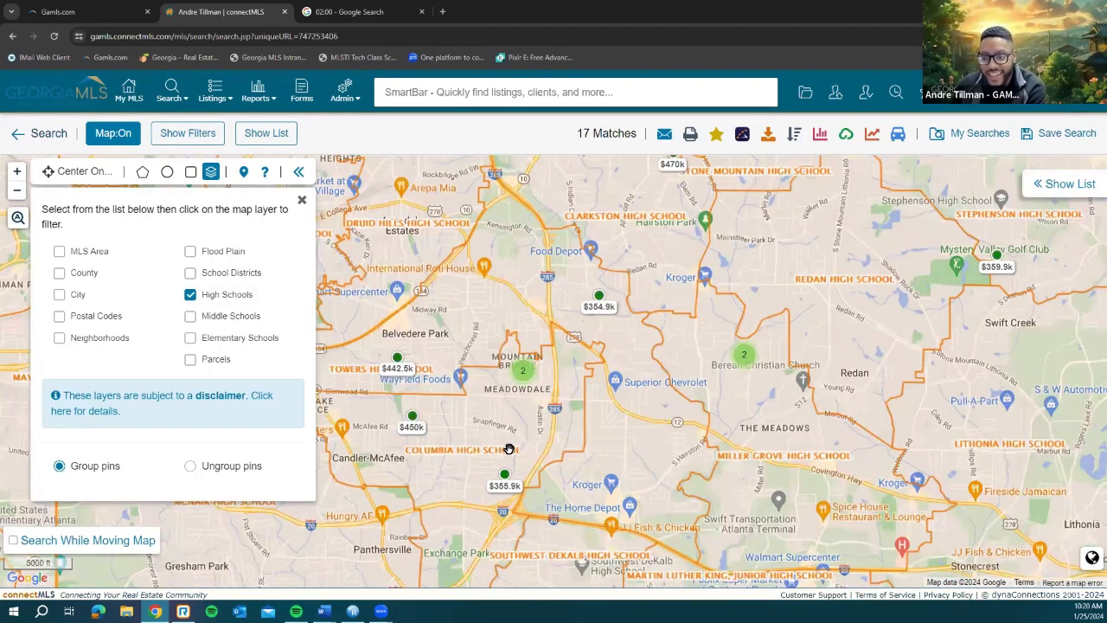
scroll(508, 449, "up", 1)
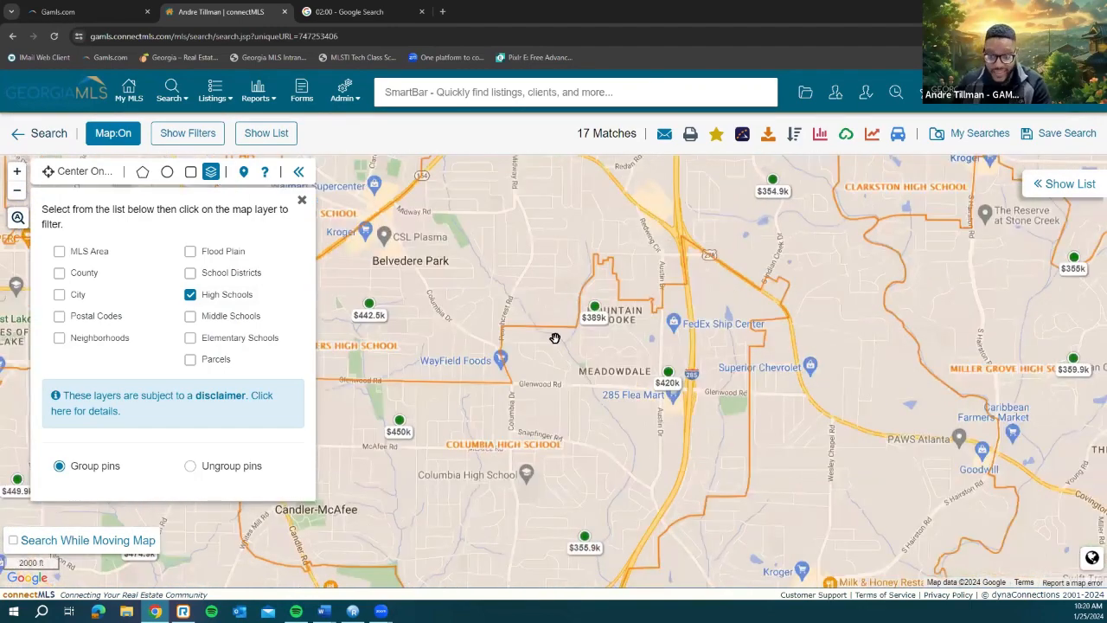
left_click_drag(385, 389, 442, 454)
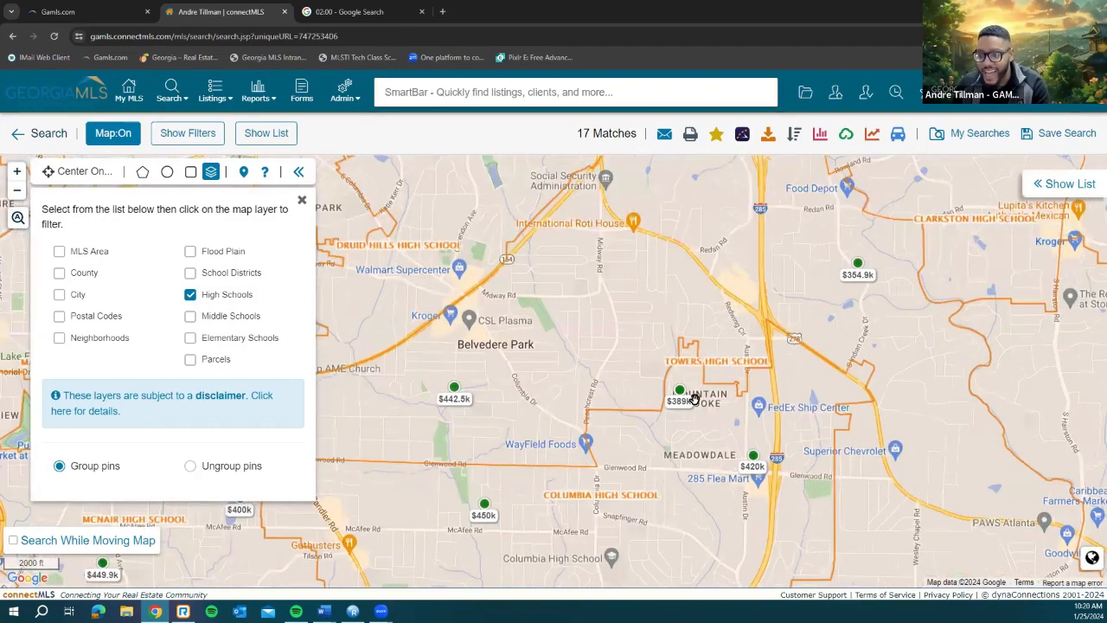
left_click_drag(646, 457, 726, 382)
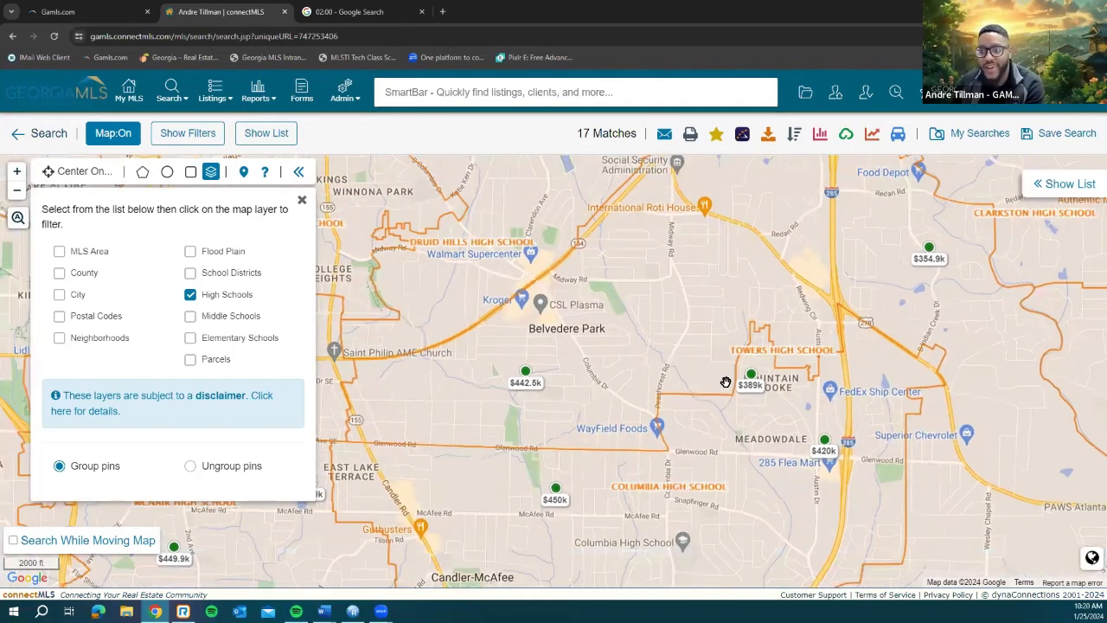
scroll(648, 429, "down", 1)
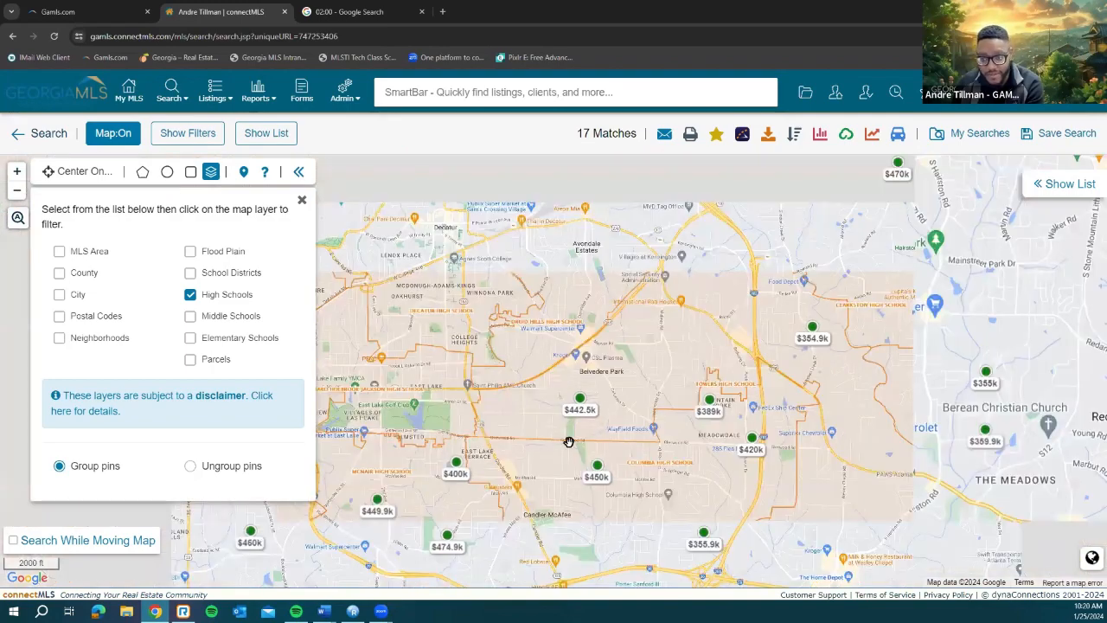
Step: Try middle and elementary school zones, then turn the Elementary Schools layer off
left_click(230, 316)
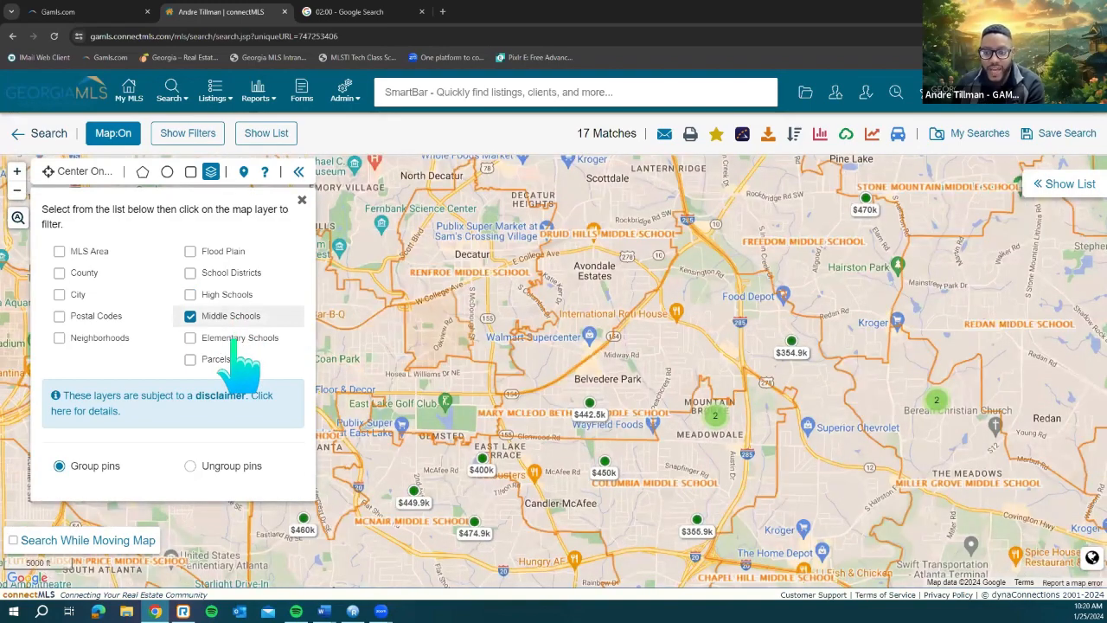
left_click(244, 340)
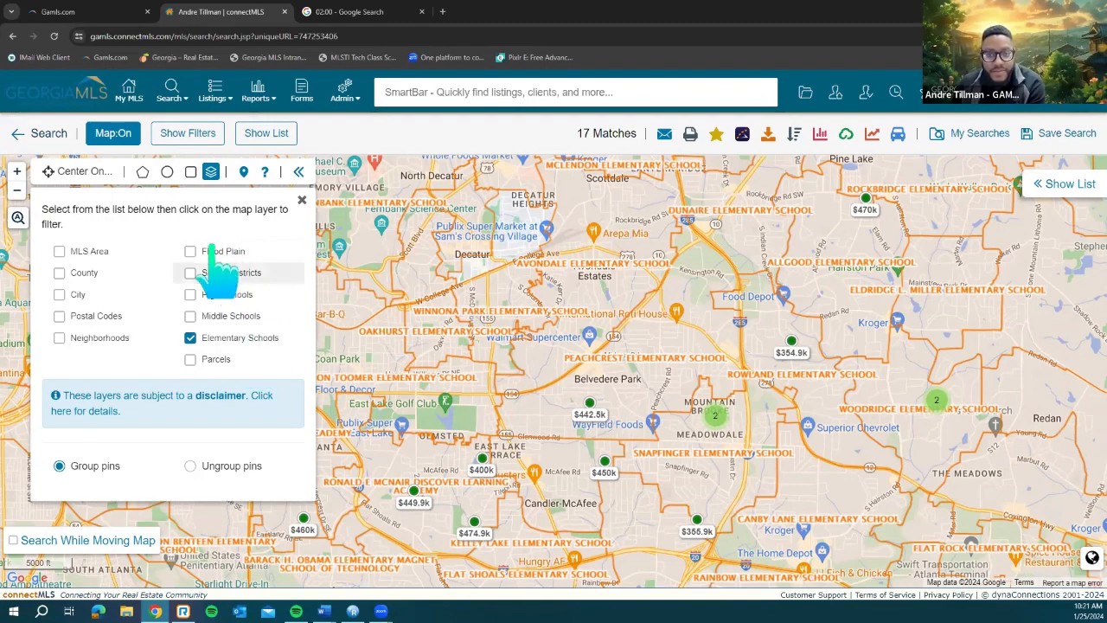
left_click(206, 340)
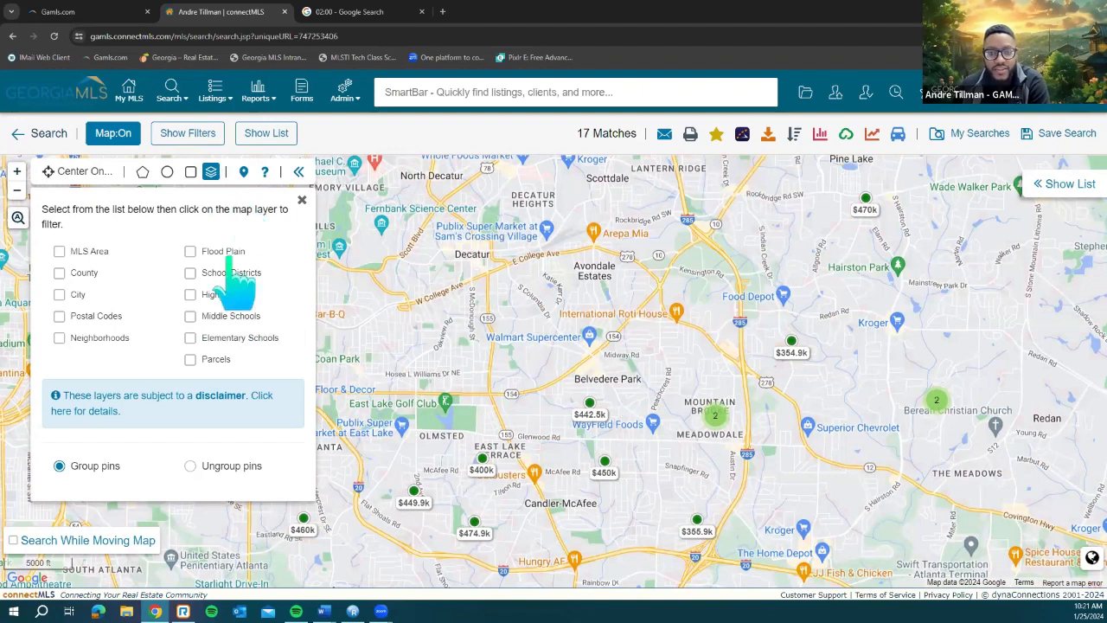
Step: Close the layers panel and toggle the map off and on to show the filters beside it
left_click(302, 200)
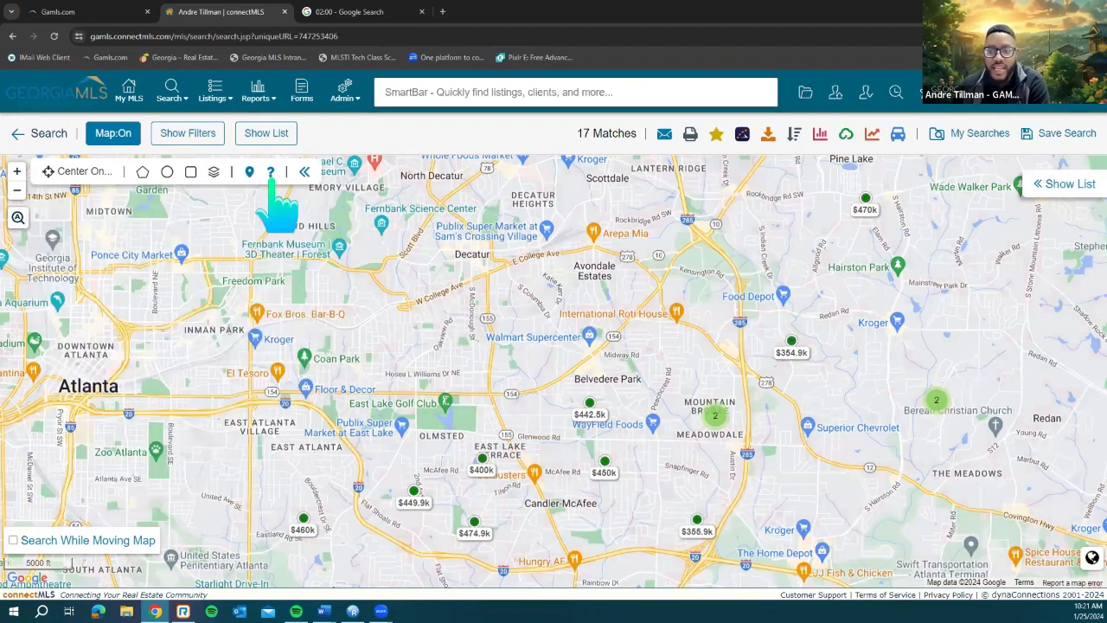
left_click_drag(575, 281, 576, 277)
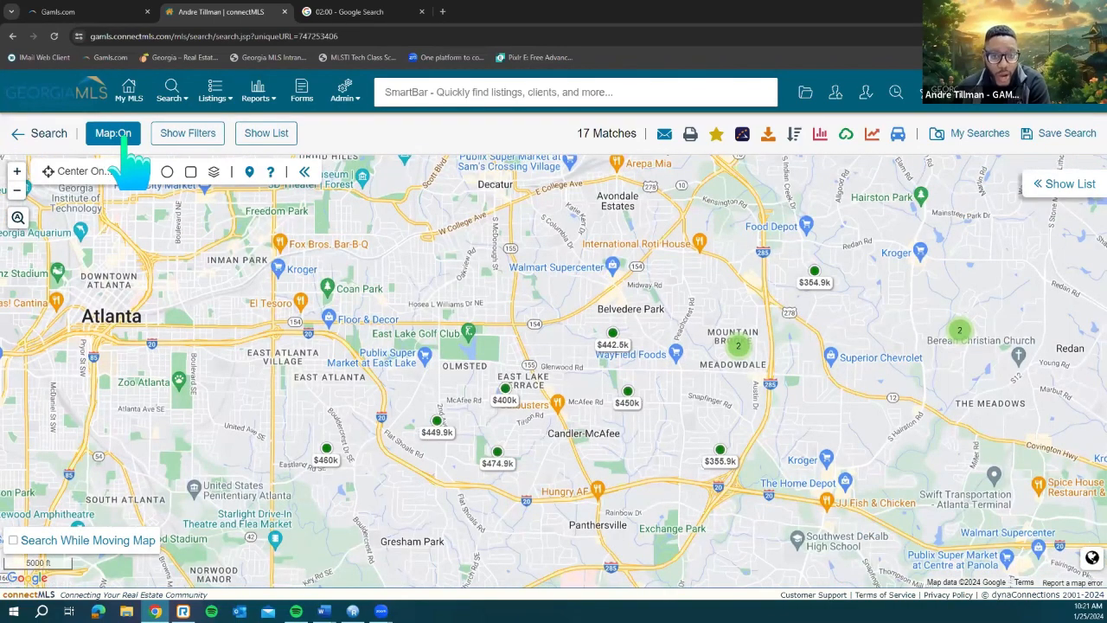
left_click(121, 138)
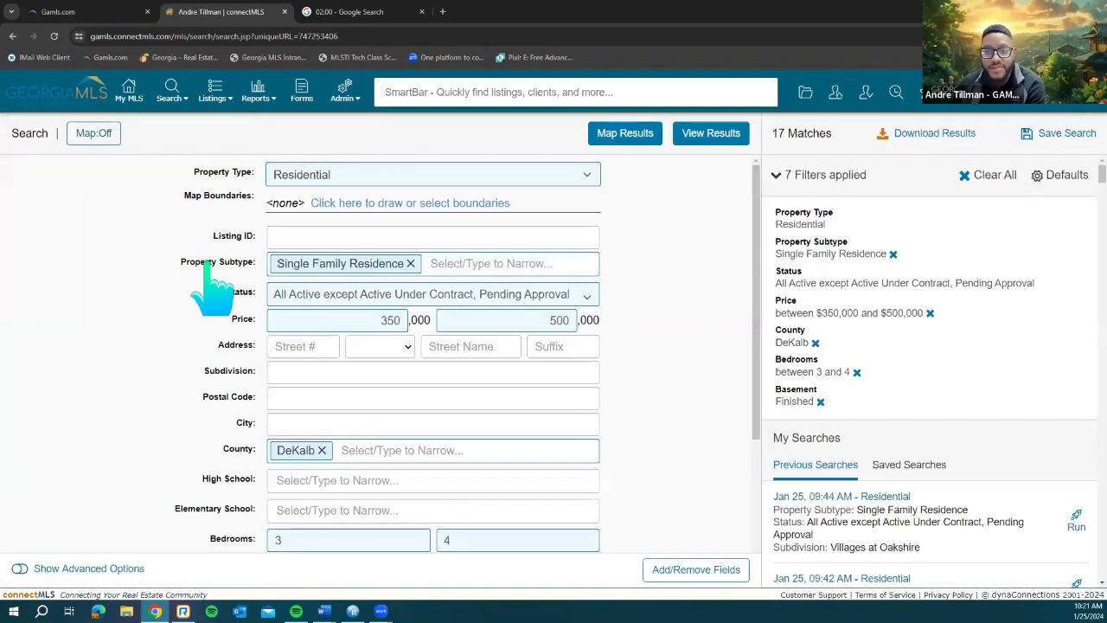
left_click(93, 135)
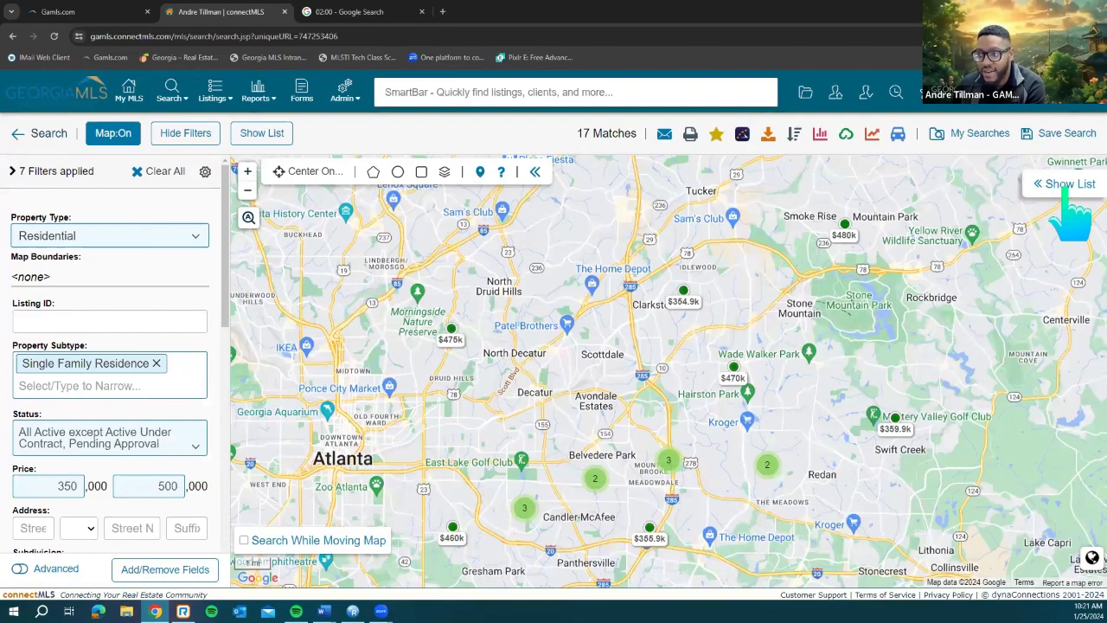
Step: Show the 17-listing results table, then hide it again to widen the map
left_click(1064, 185)
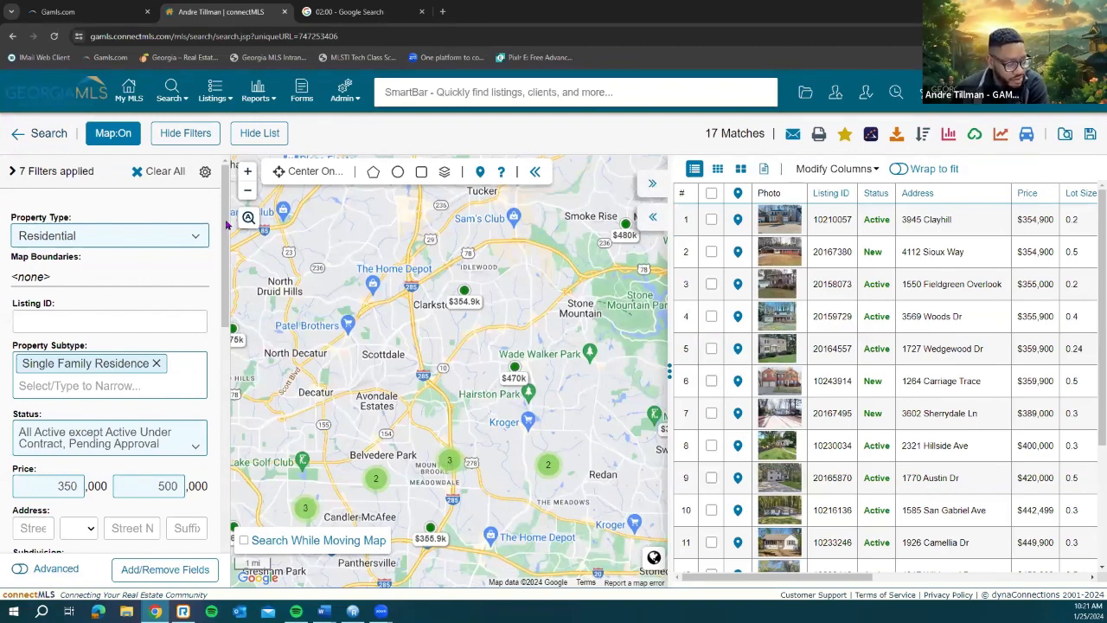
scroll(218, 229, "down", 1)
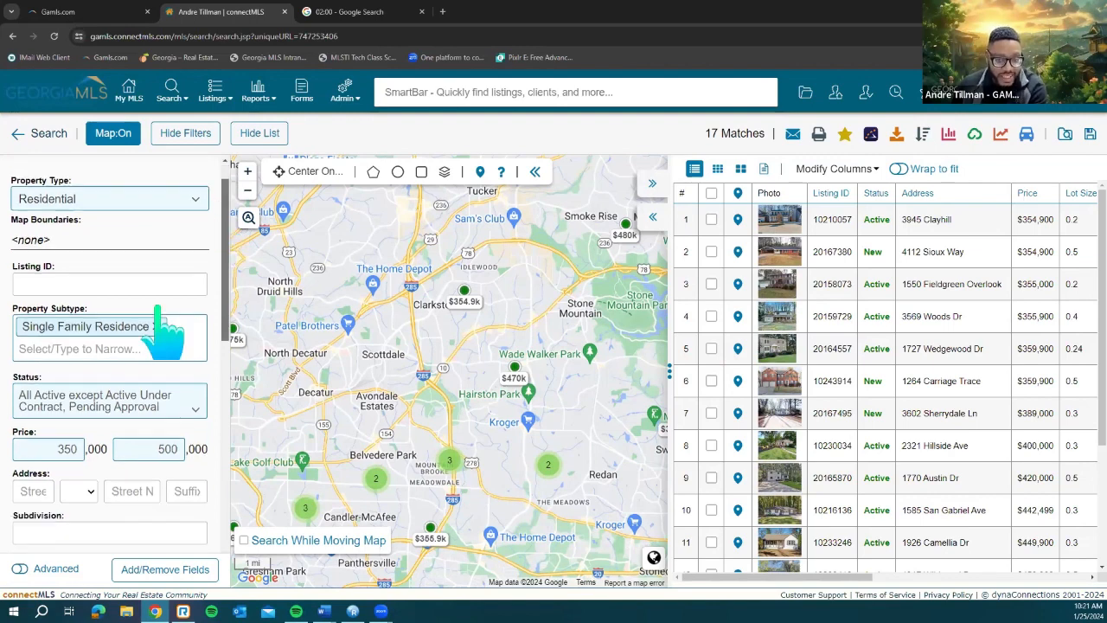
scroll(156, 321, "up", 1)
left_click(652, 184)
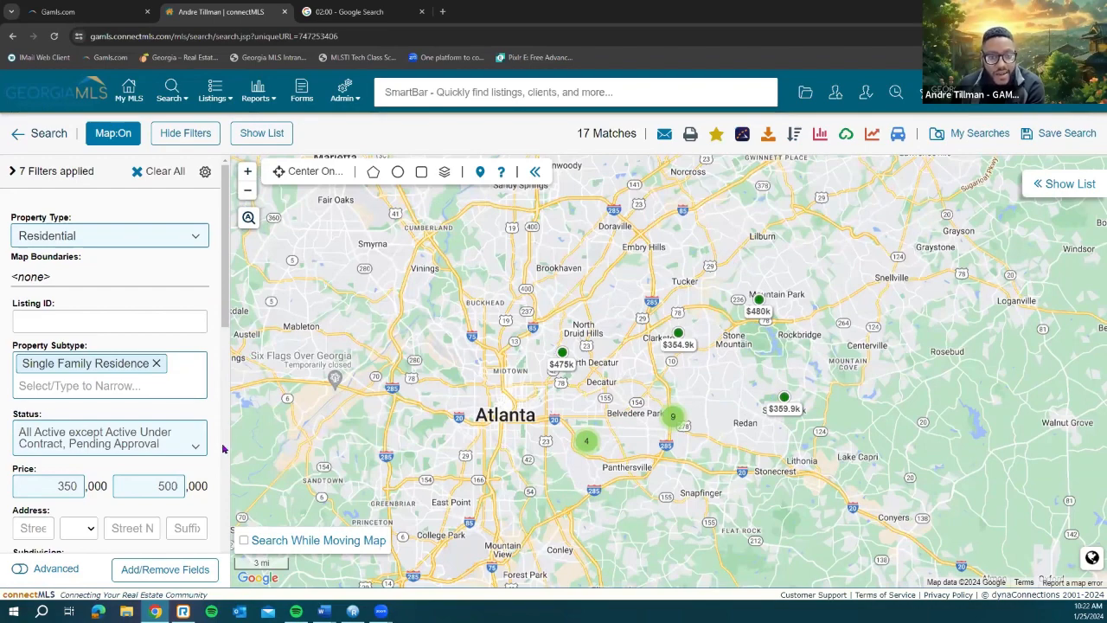
scroll(222, 448, "down", 5)
scroll(222, 251, "up", 5)
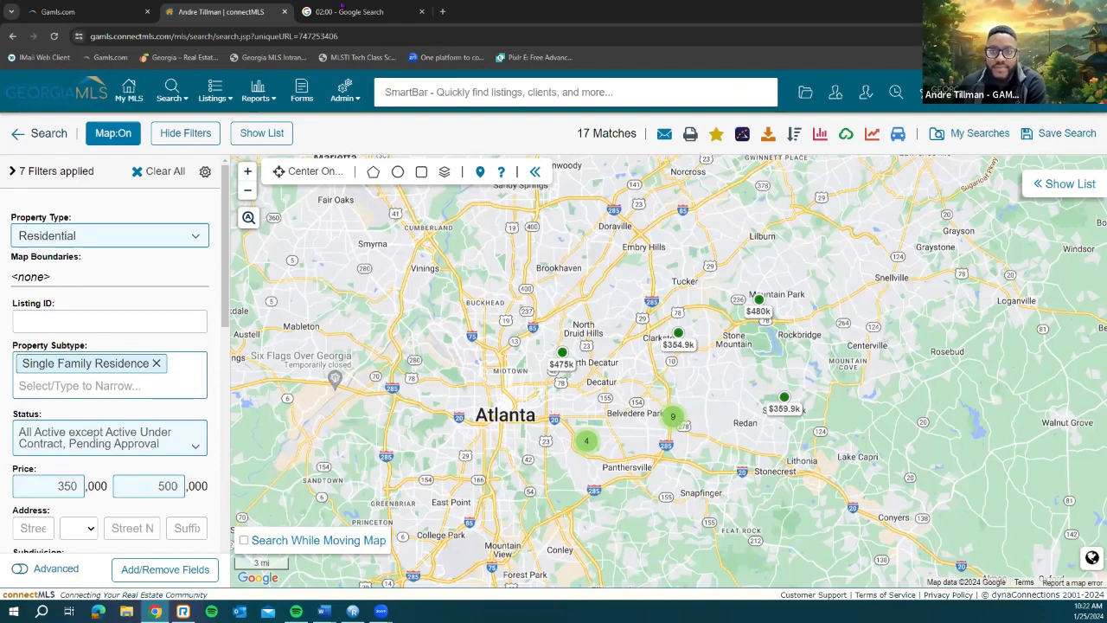
Step: Run a 2-minute Google timer to zero, dismiss its alert, and go back to connectMLS
left_click(341, 6)
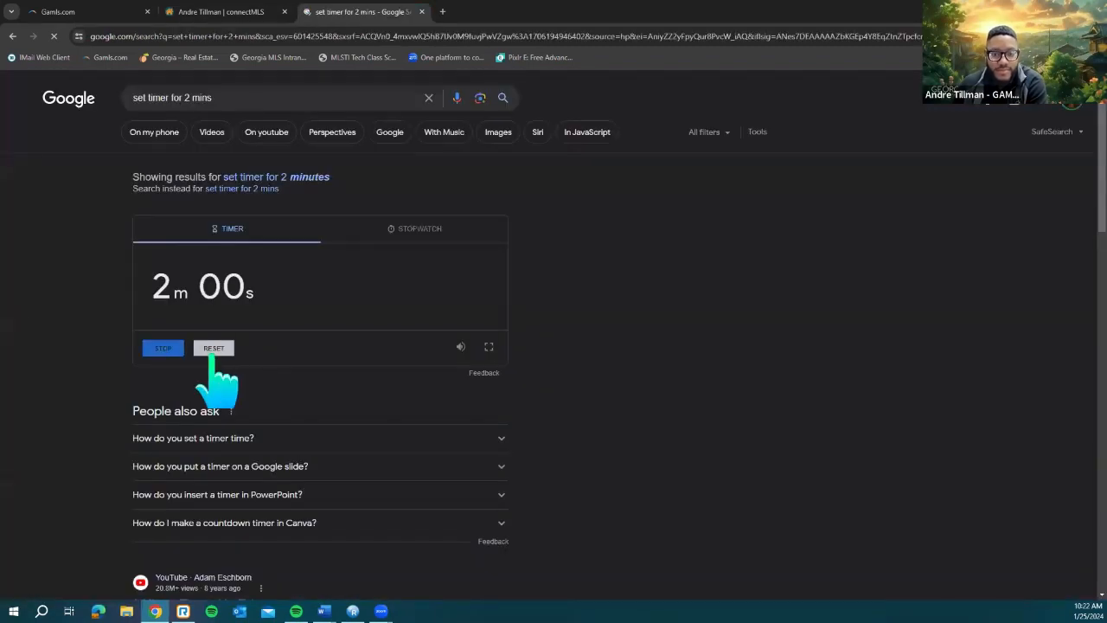
left_click(215, 350)
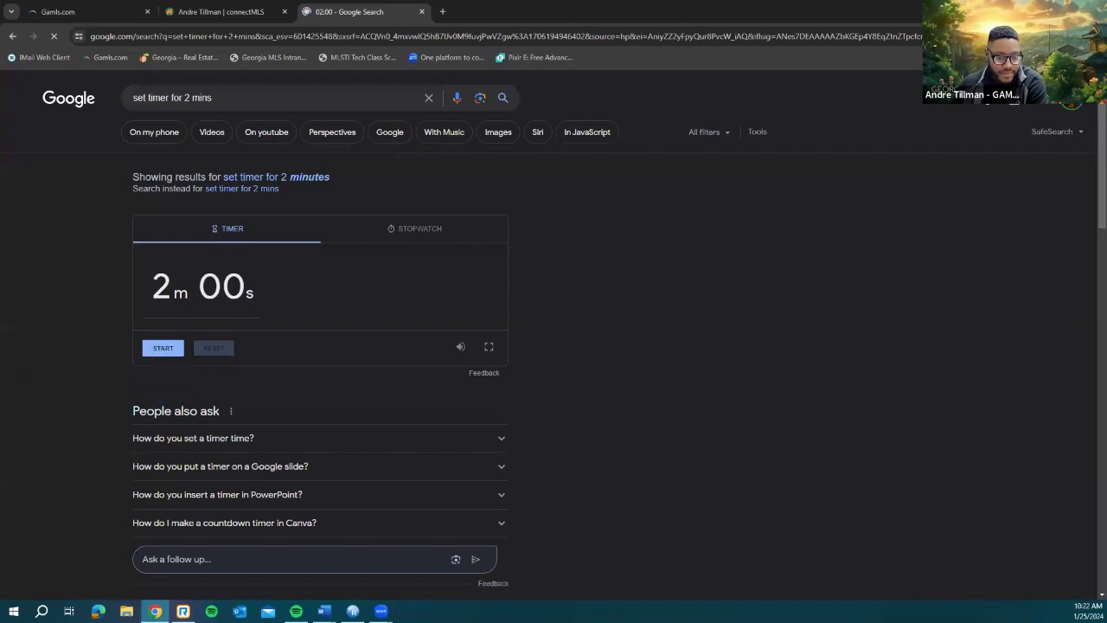
left_click(161, 348)
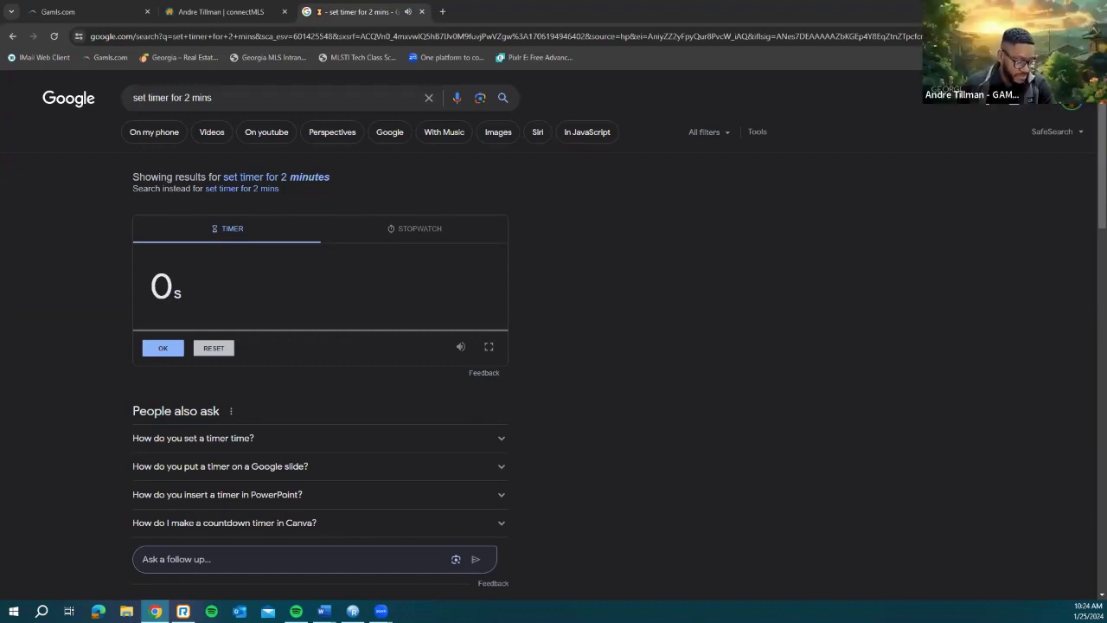
left_click(163, 349)
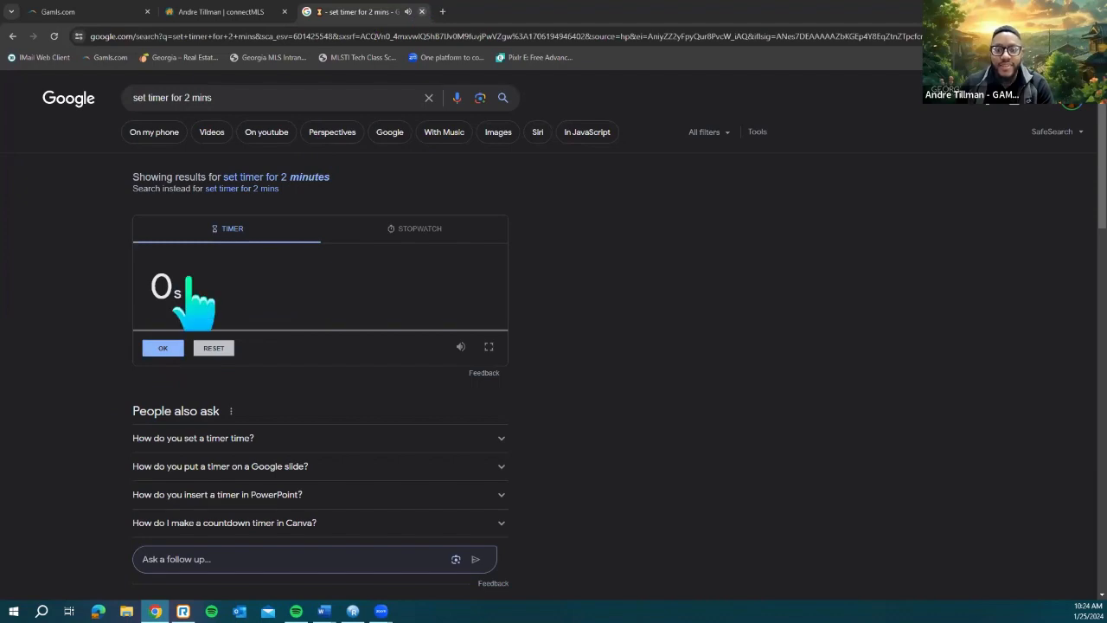
left_click(218, 12)
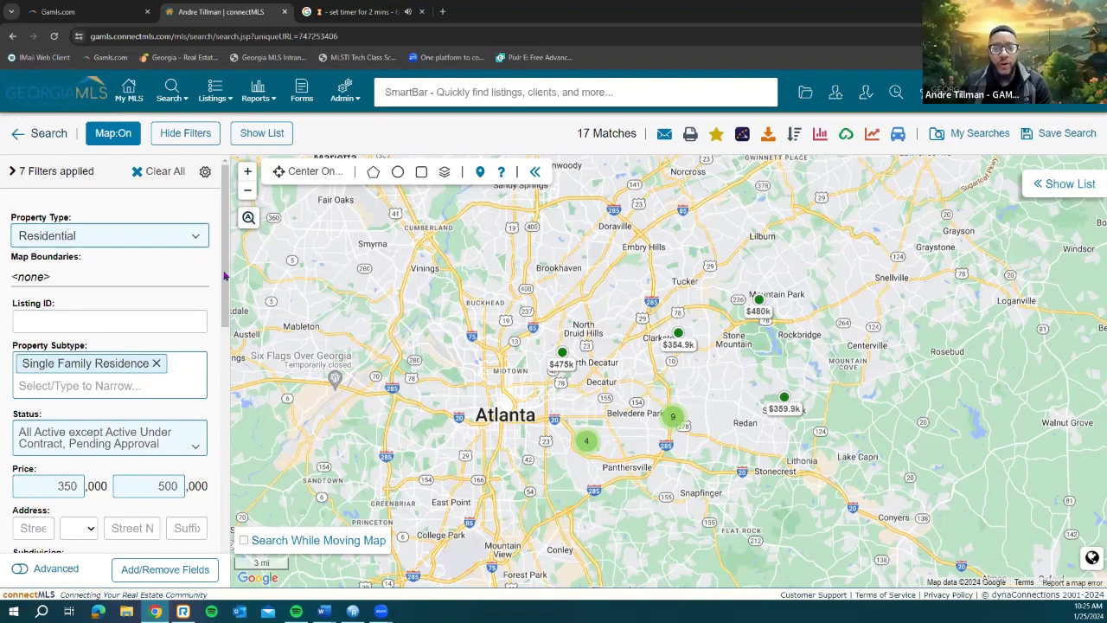
Step: Zoom and pan the results map northward to survey the matching listings
scroll(224, 275, "down", 1)
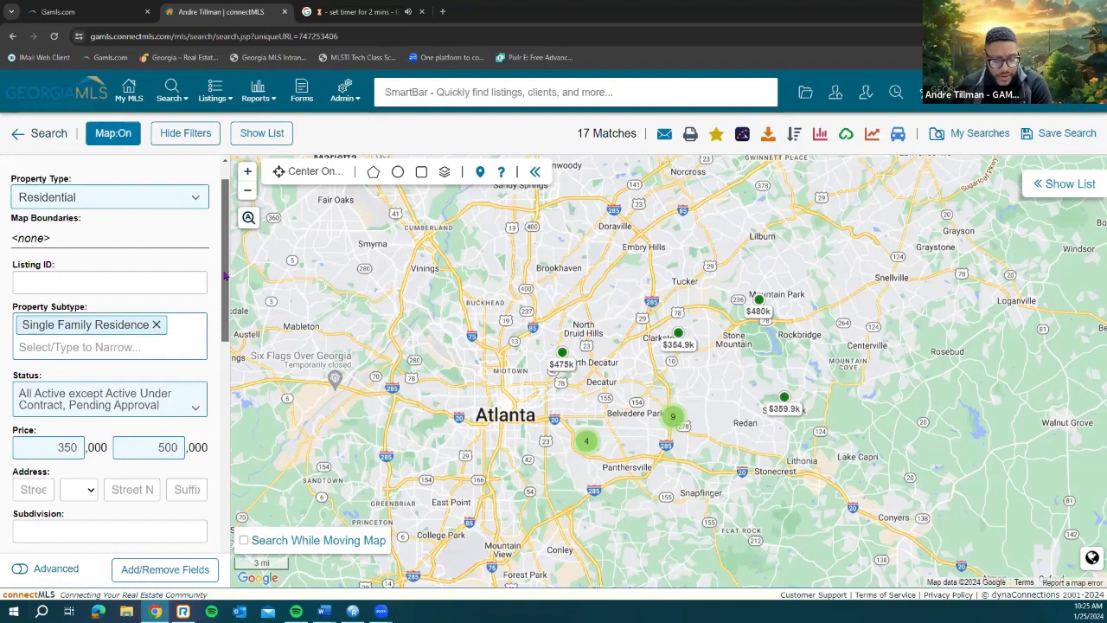
scroll(224, 298, "down", 3)
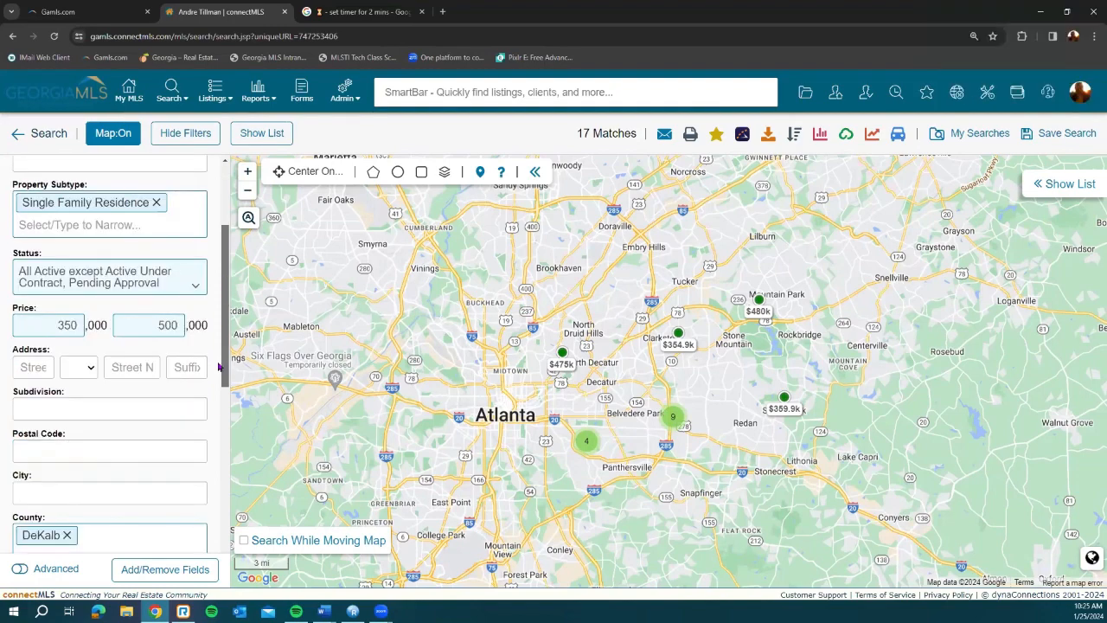
scroll(221, 367, "down", 3)
scroll(225, 247, "up", 6)
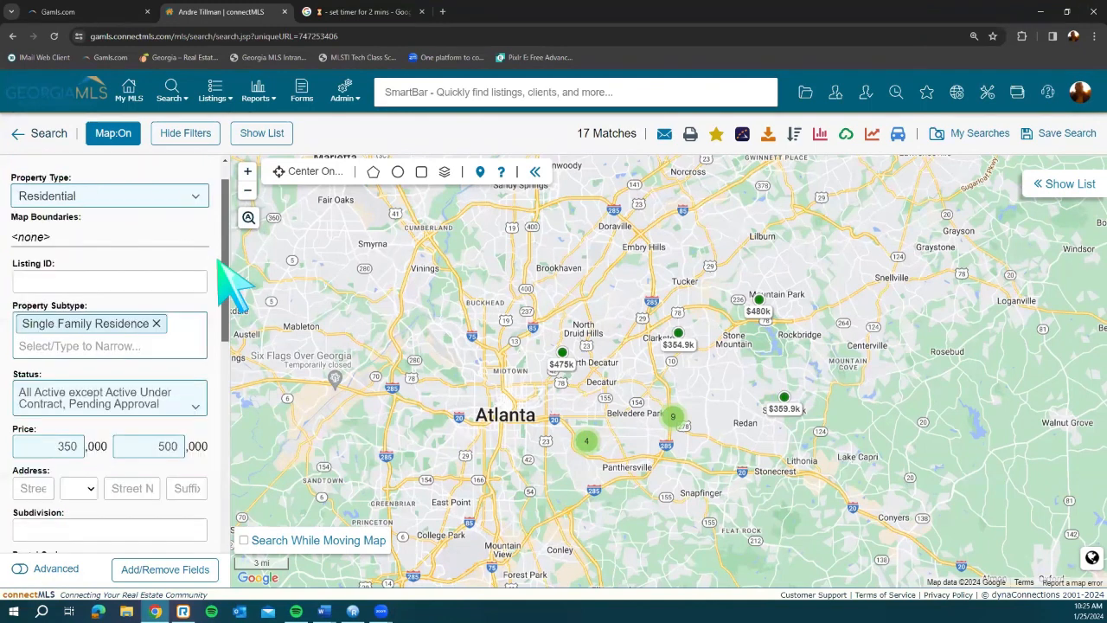
scroll(223, 268, "up", 1)
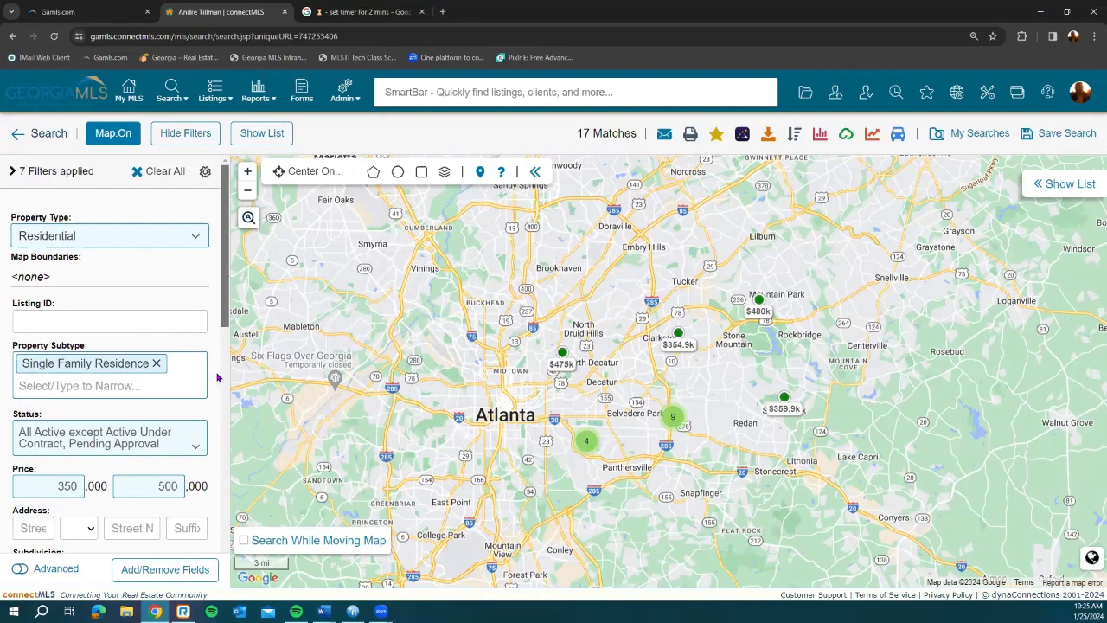
scroll(218, 377, "down", 3)
scroll(223, 445, "down", 2)
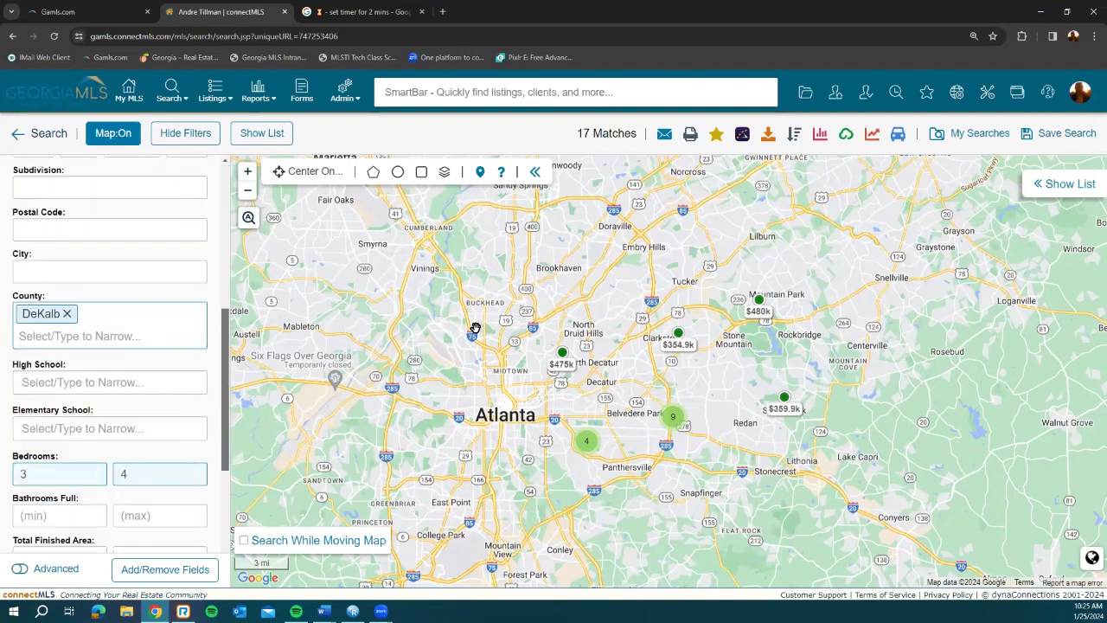
left_click_drag(475, 328, 476, 398)
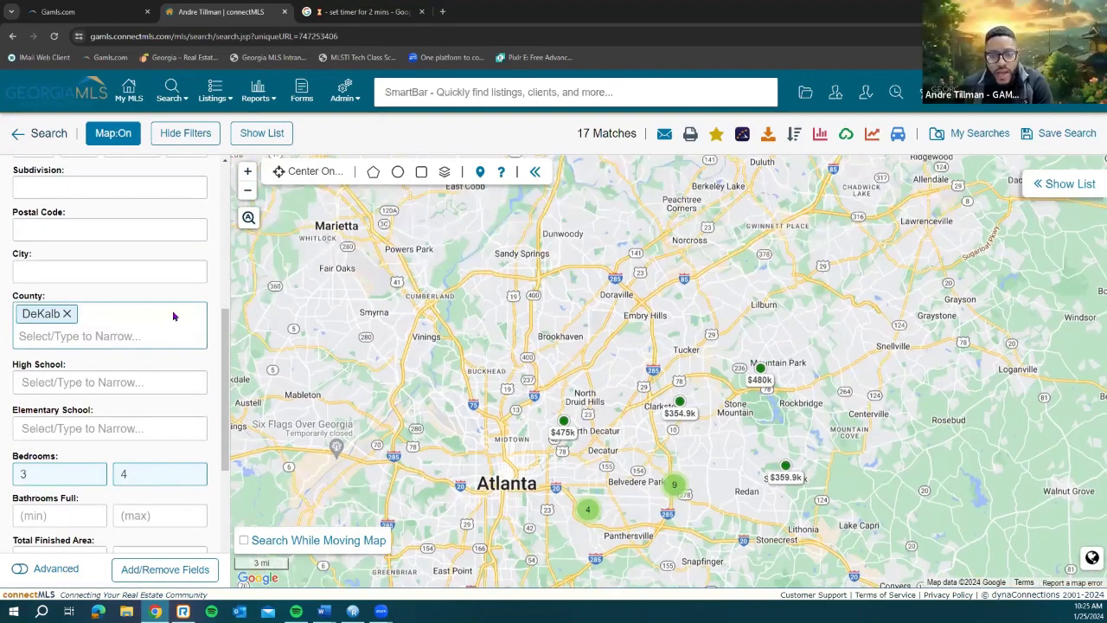
scroll(225, 406, "down", 2)
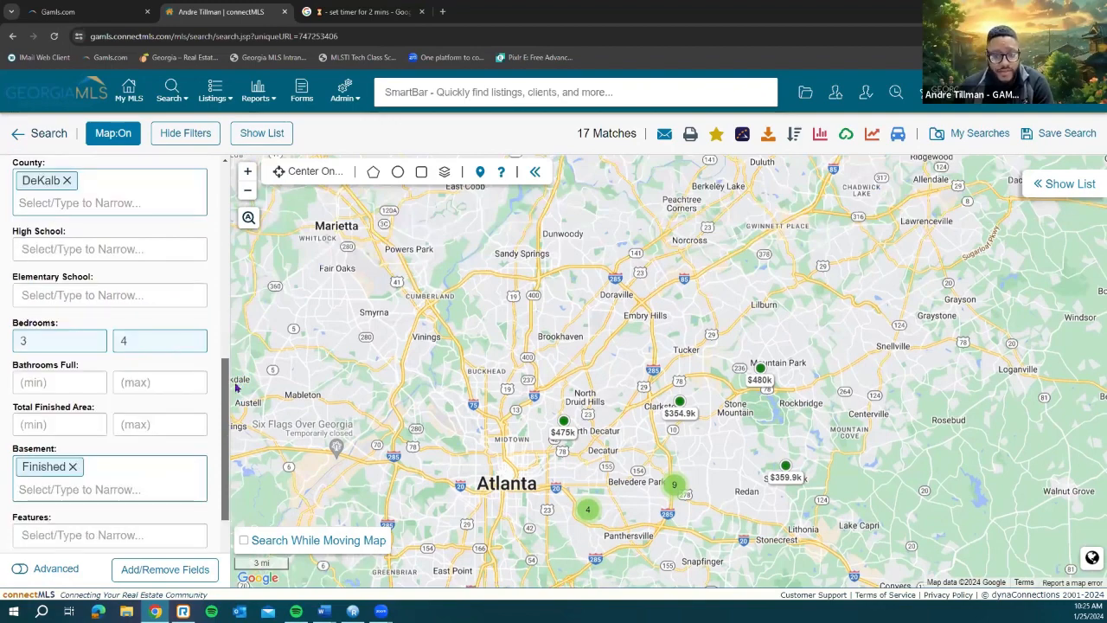
scroll(226, 424, "up", 1)
scroll(223, 244, "up", 5)
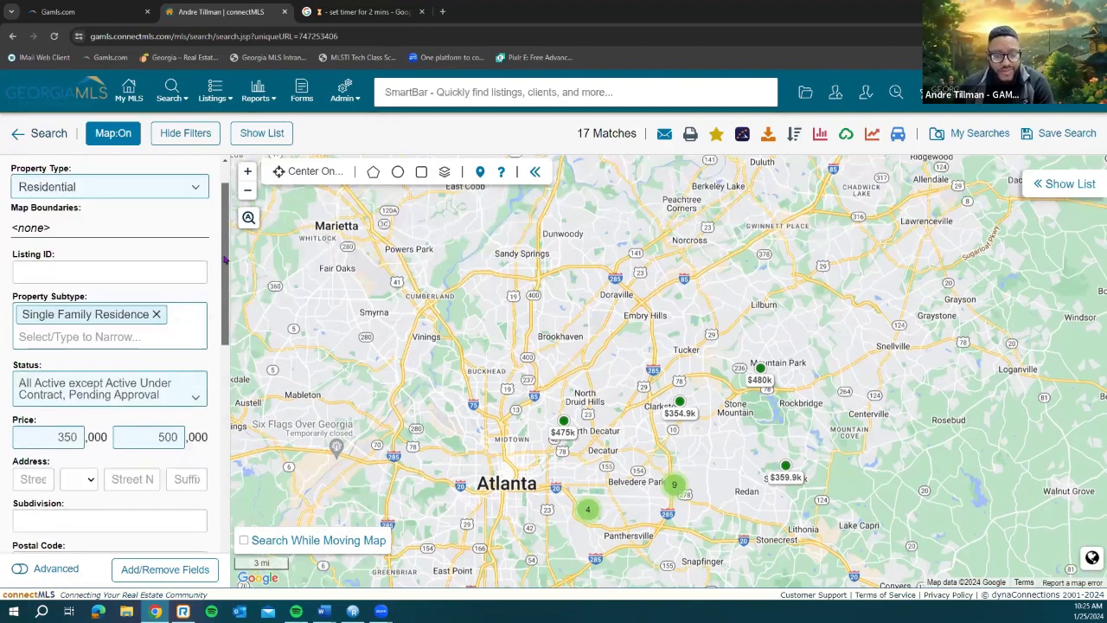
scroll(225, 259, "down", 2)
scroll(199, 374, "down", 2)
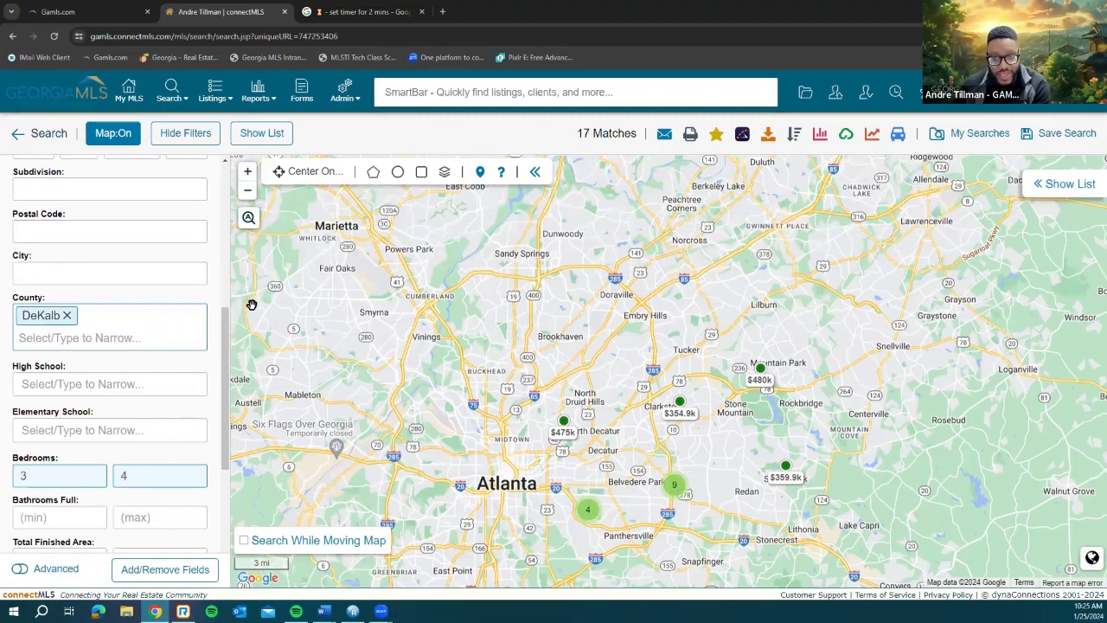
left_click(121, 232)
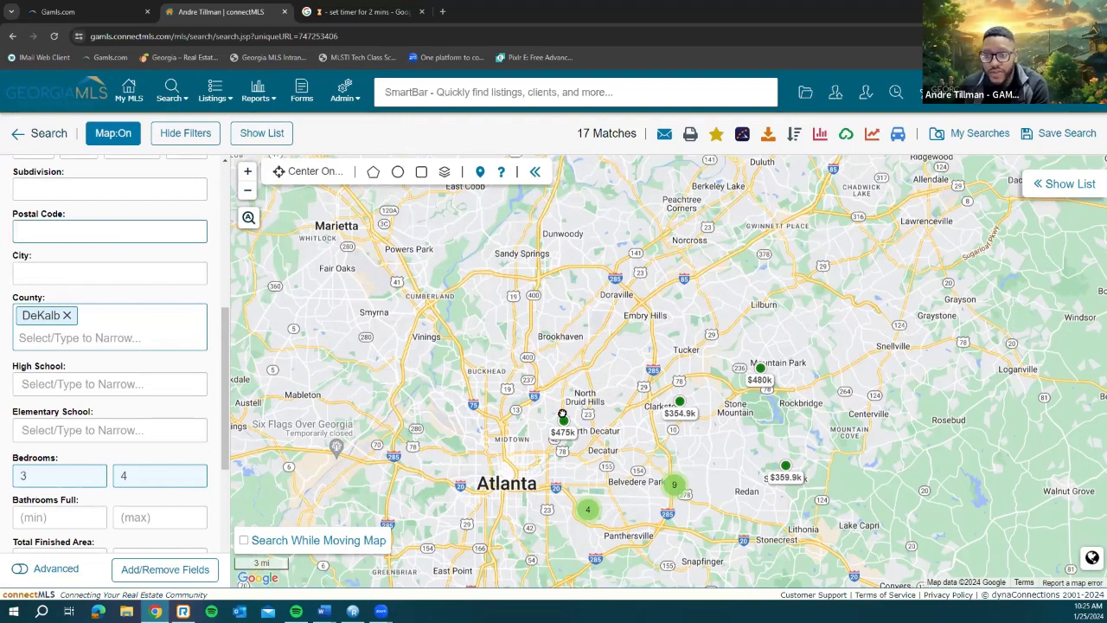
Step: Zoom the map in on North Druid Hills and Tucker, recentring on North Decatur
left_click_drag(543, 355, 518, 405)
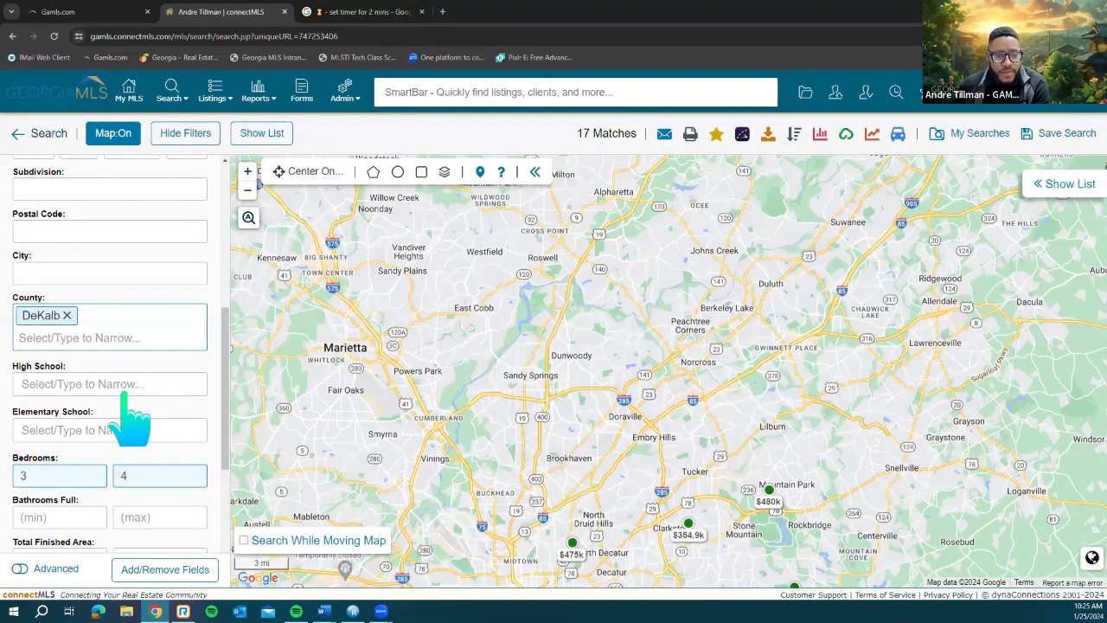
scroll(75, 398, "down", 1)
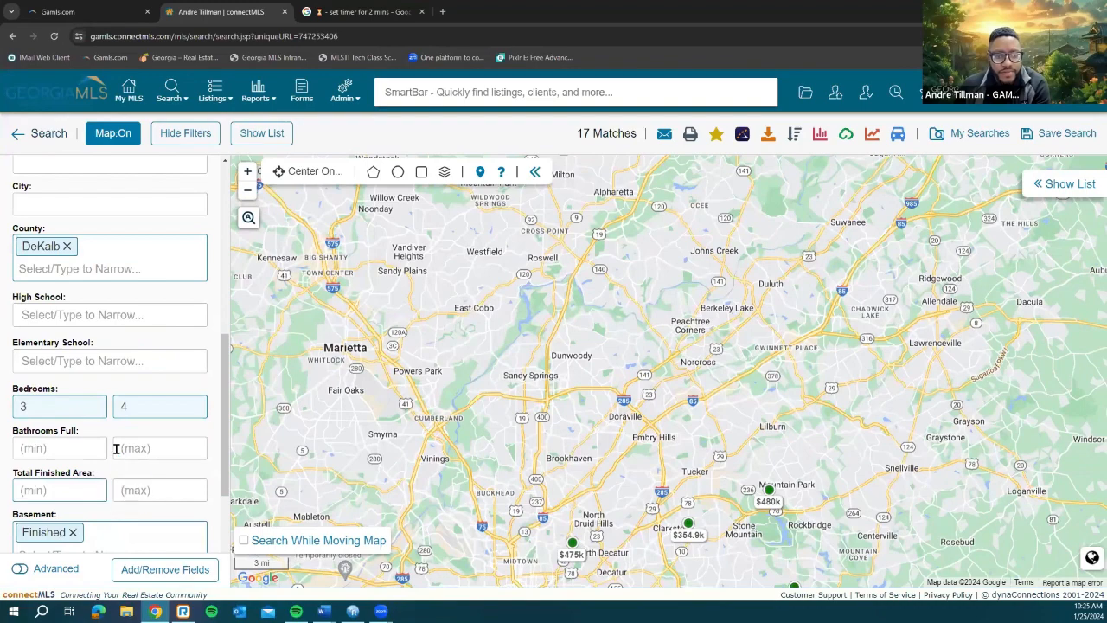
scroll(121, 467, "down", 2)
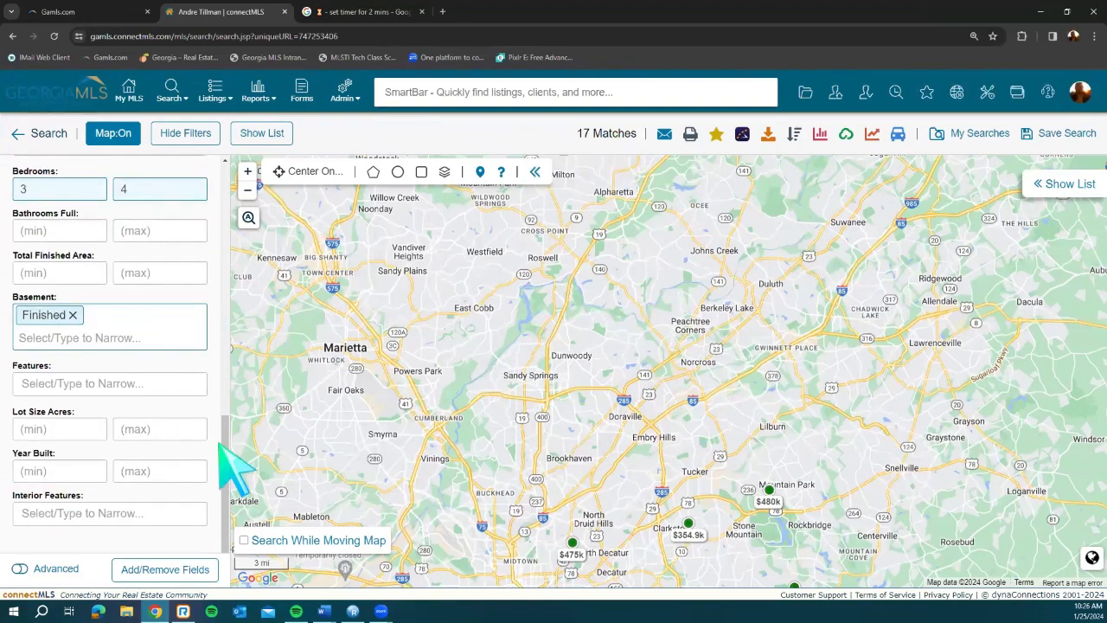
scroll(223, 444, "up", 1)
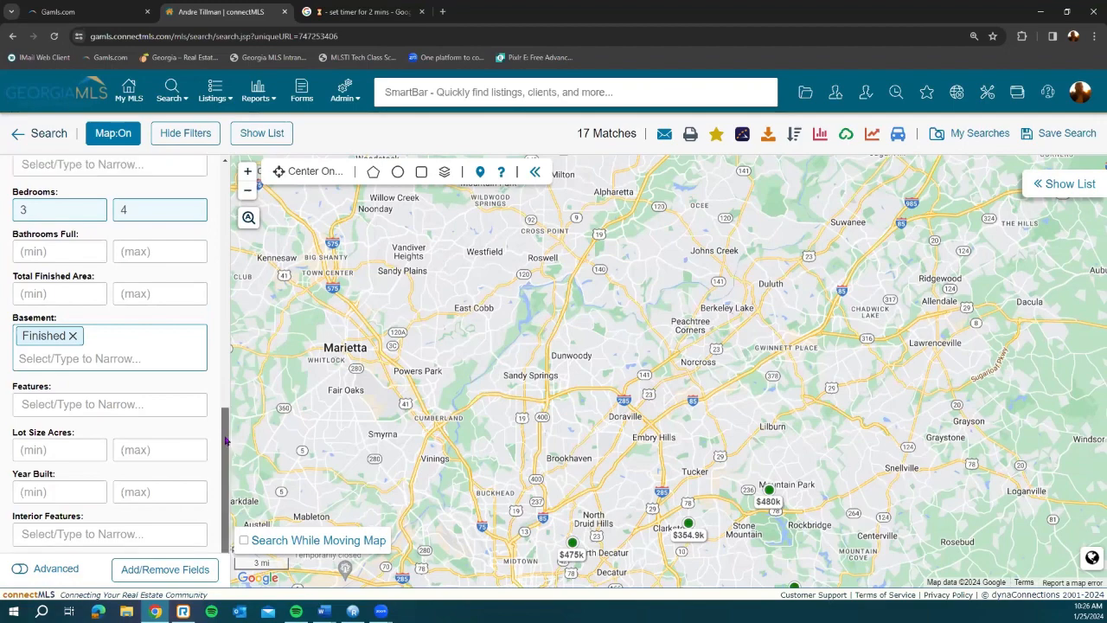
left_click_drag(226, 441, 228, 435)
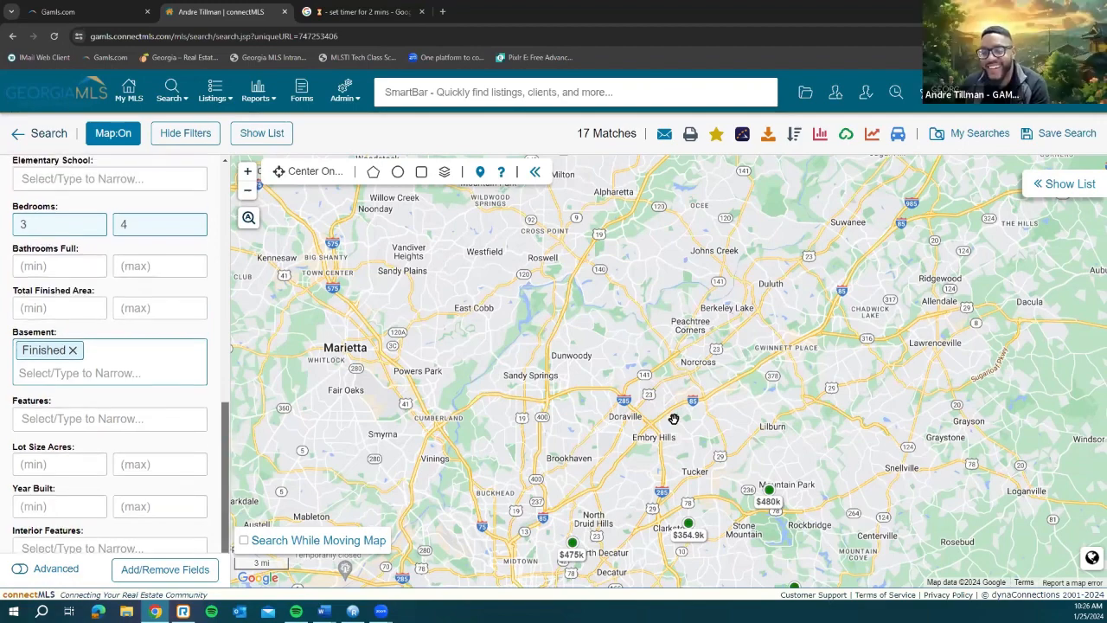
left_click_drag(674, 418, 640, 356)
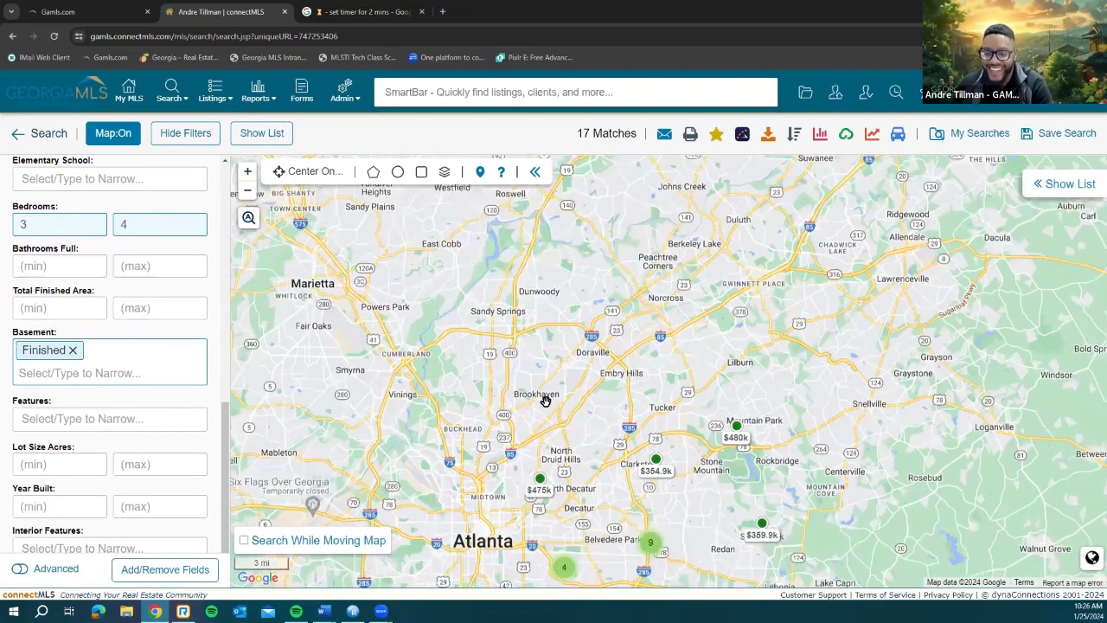
left_click_drag(686, 428, 650, 389)
scroll(551, 406, "up", 1)
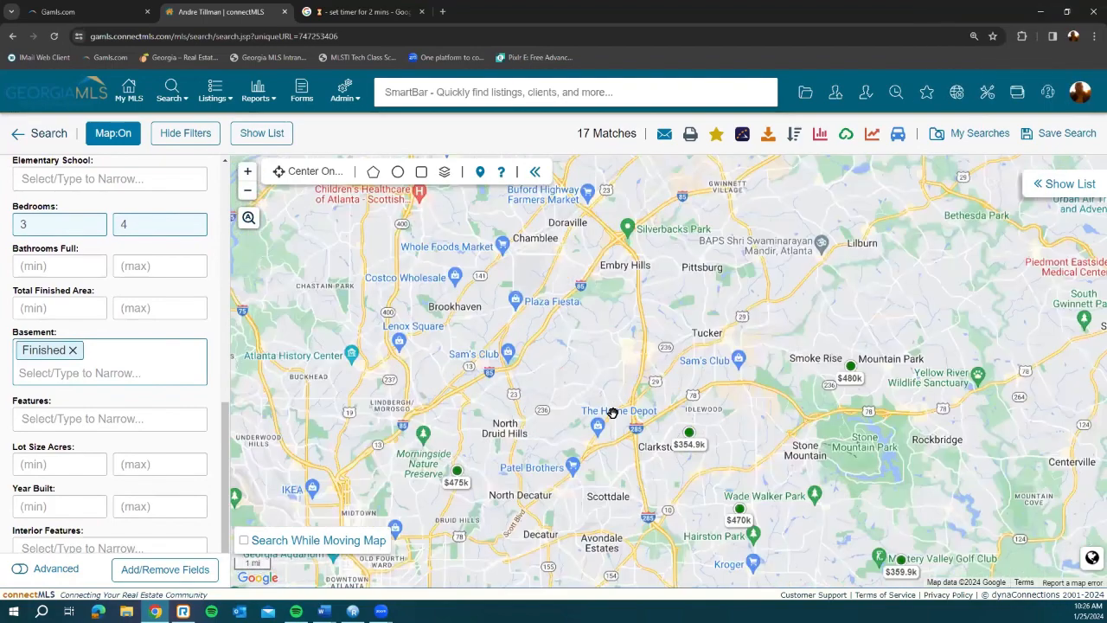
scroll(700, 384, "down", 2)
scroll(680, 391, "up", 1)
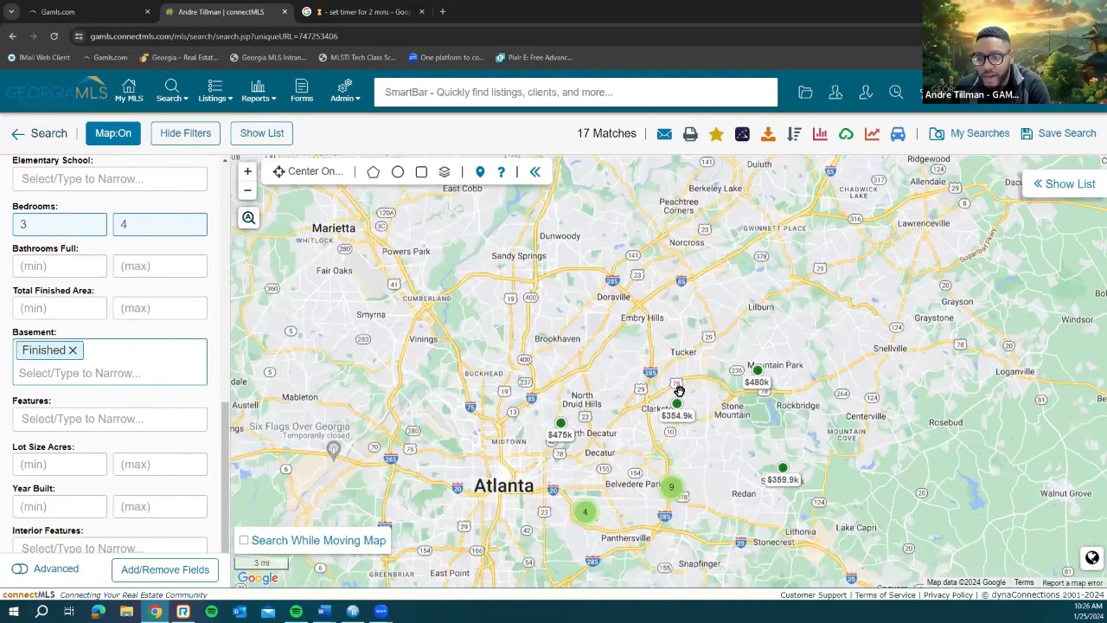
scroll(680, 391, "up", 1)
scroll(563, 428, "up", 1)
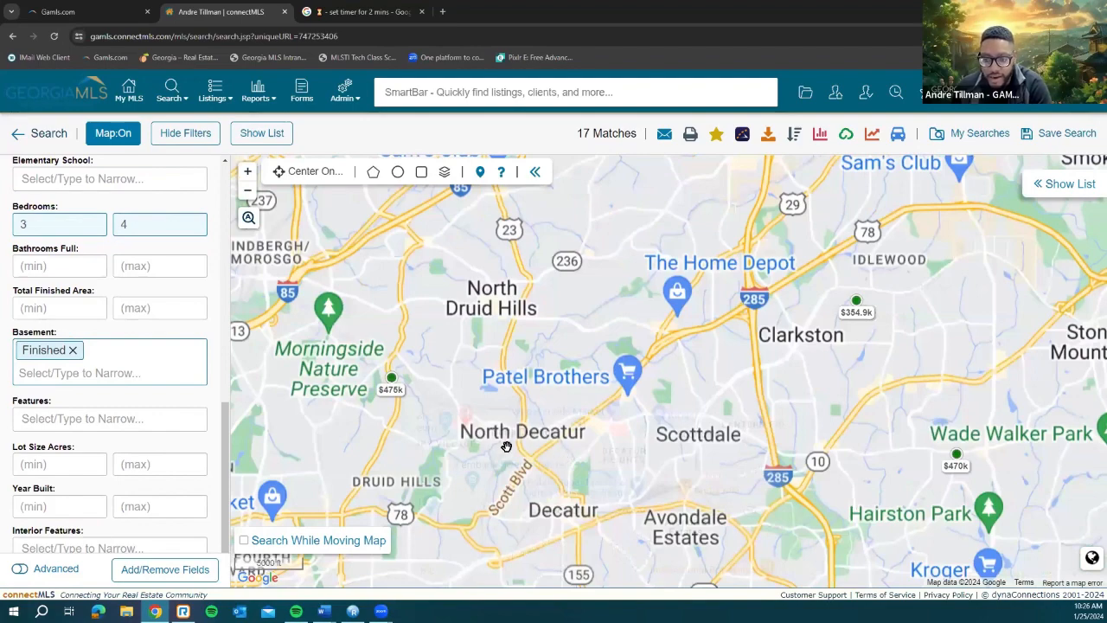
left_click_drag(536, 461, 558, 421)
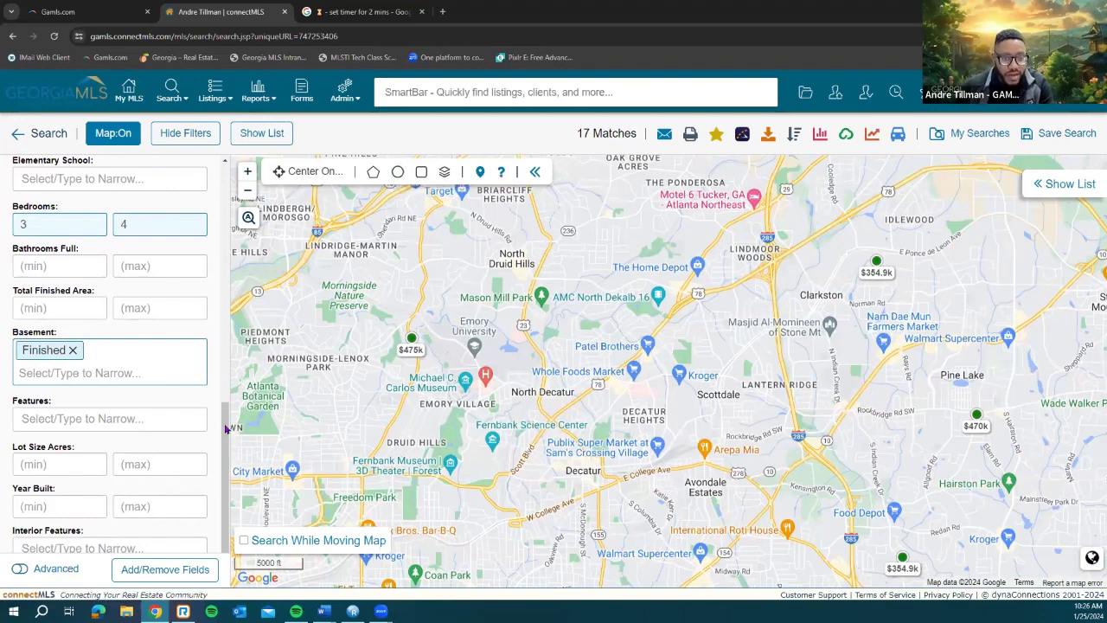
scroll(228, 363, "up", 2)
scroll(218, 233, "up", 5)
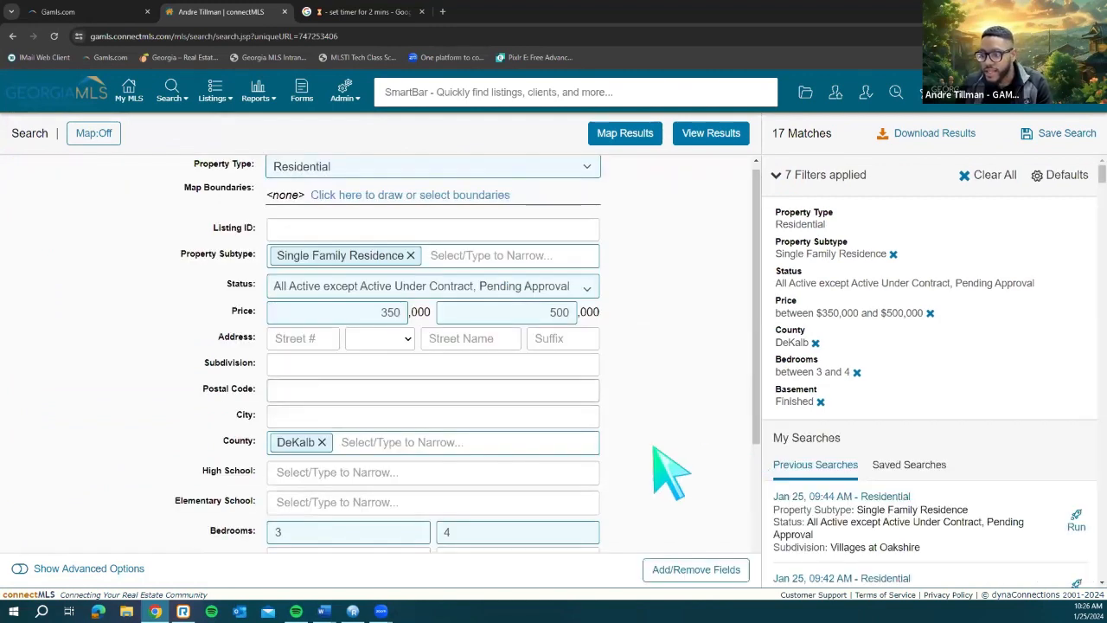
Step: View the current results, then return to the search form and remove DeKalb from County
left_click(713, 140)
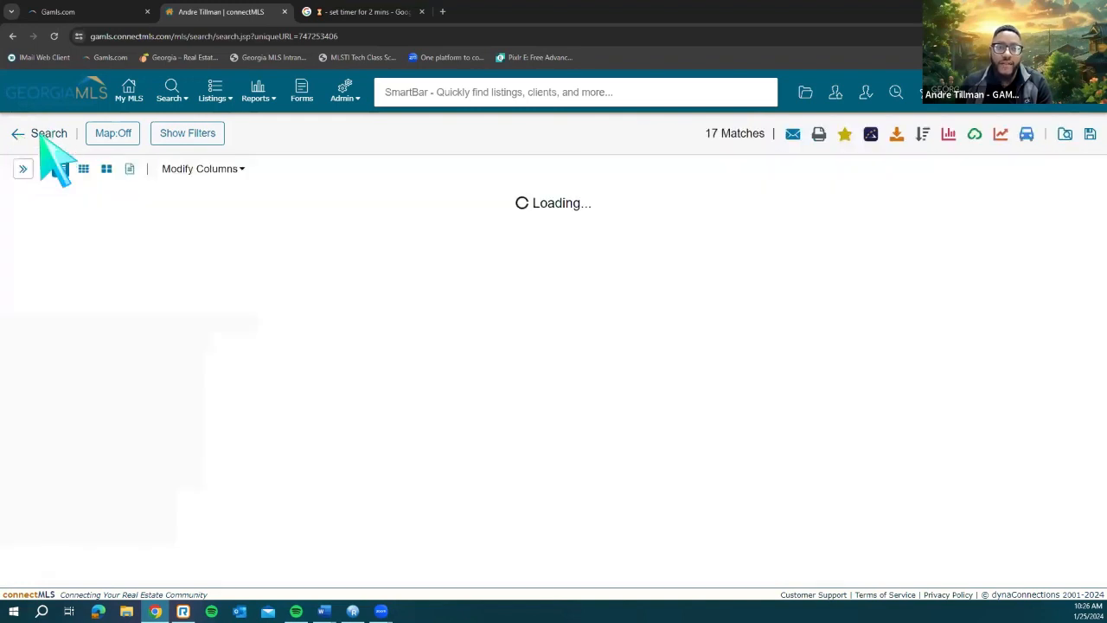
left_click(40, 135)
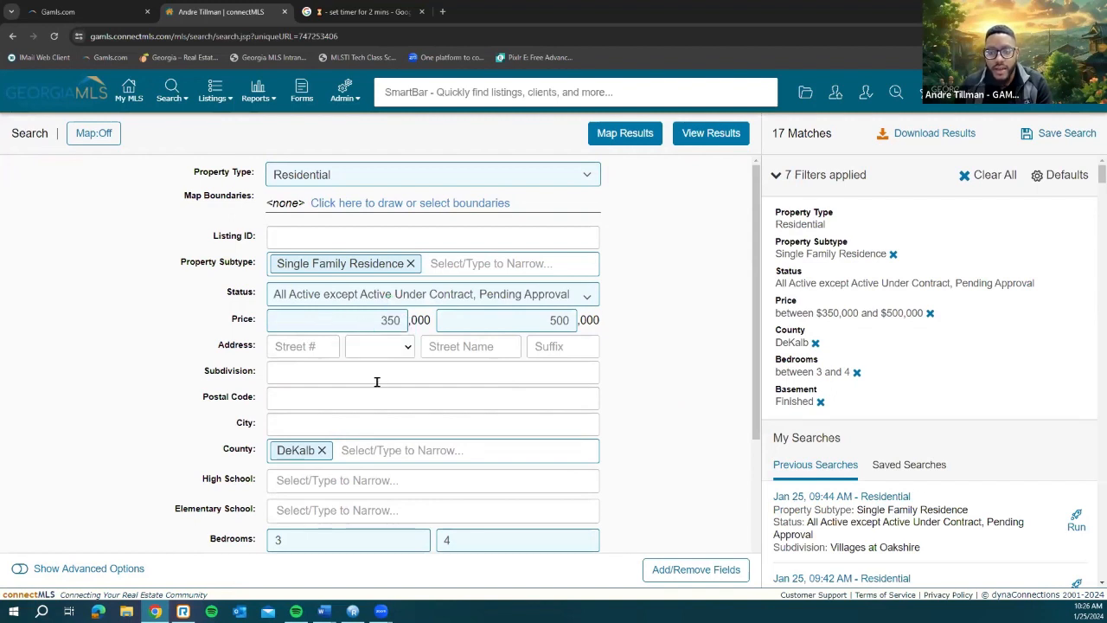
left_click(321, 450)
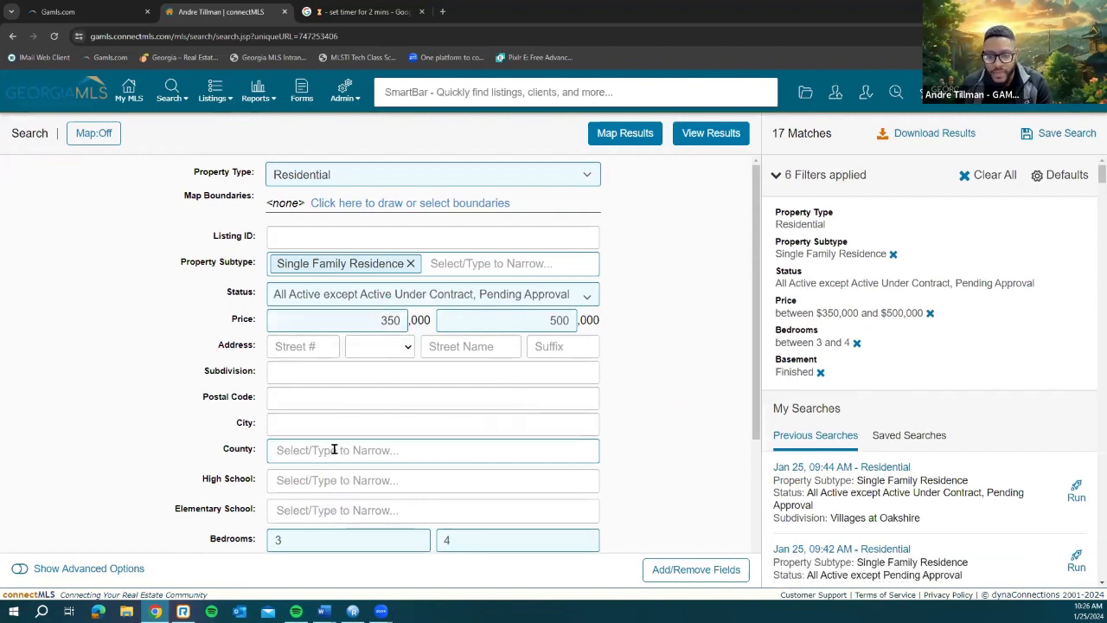
left_click(581, 453)
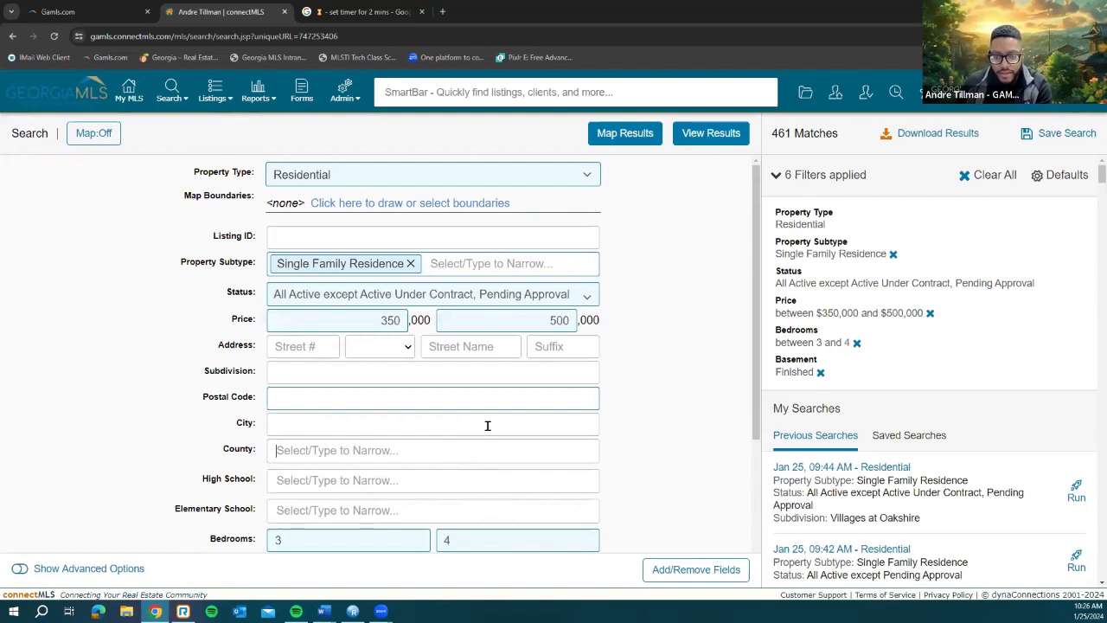
left_click(487, 425)
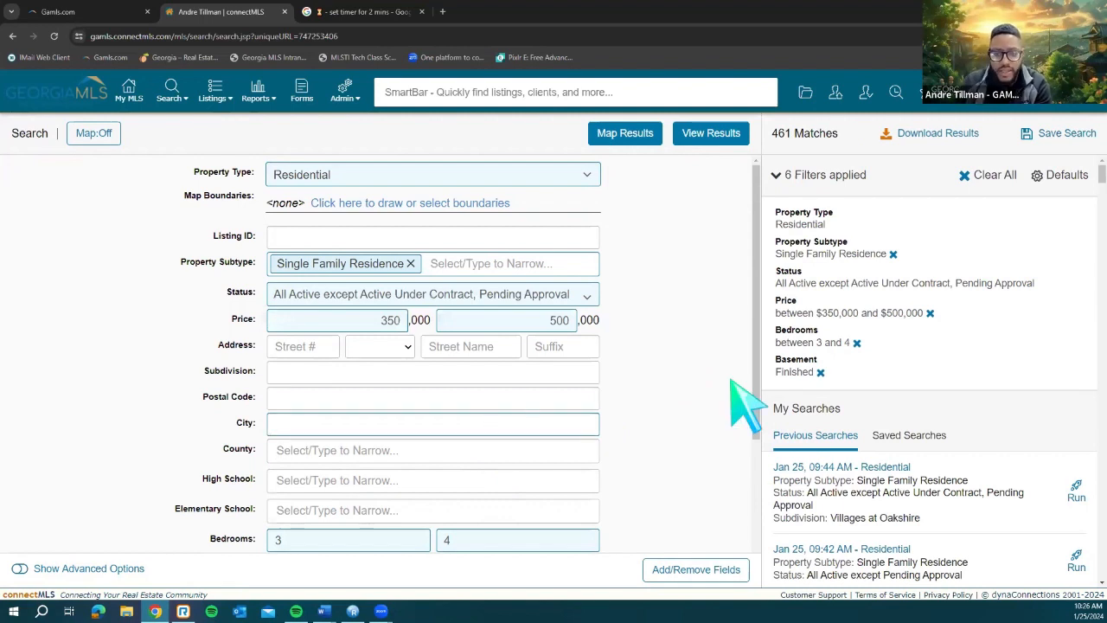
left_click(515, 369)
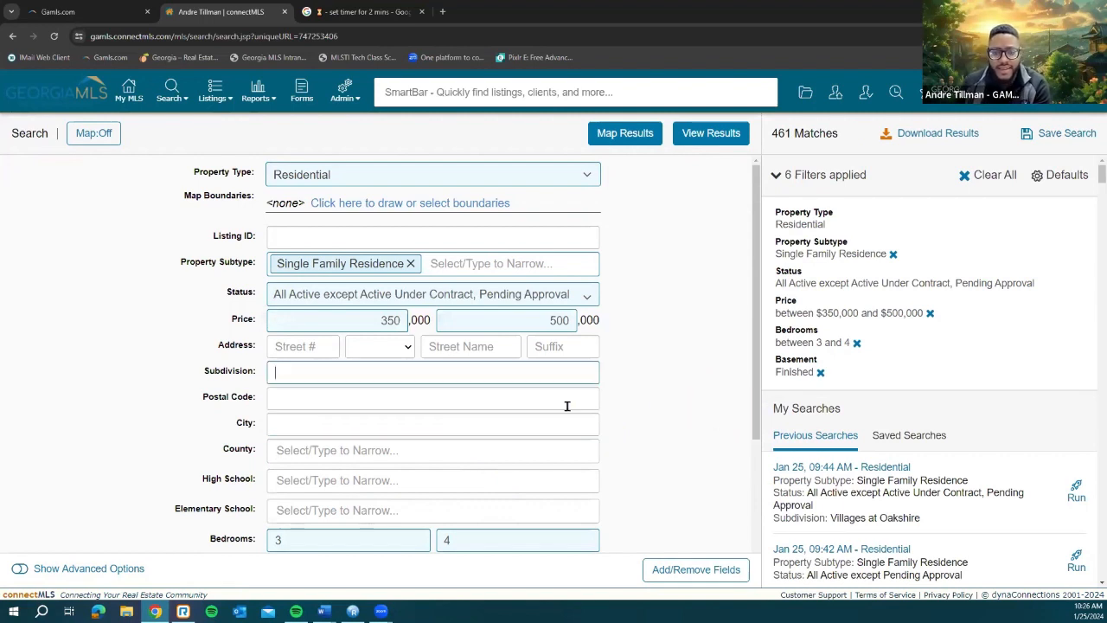
left_click(464, 423)
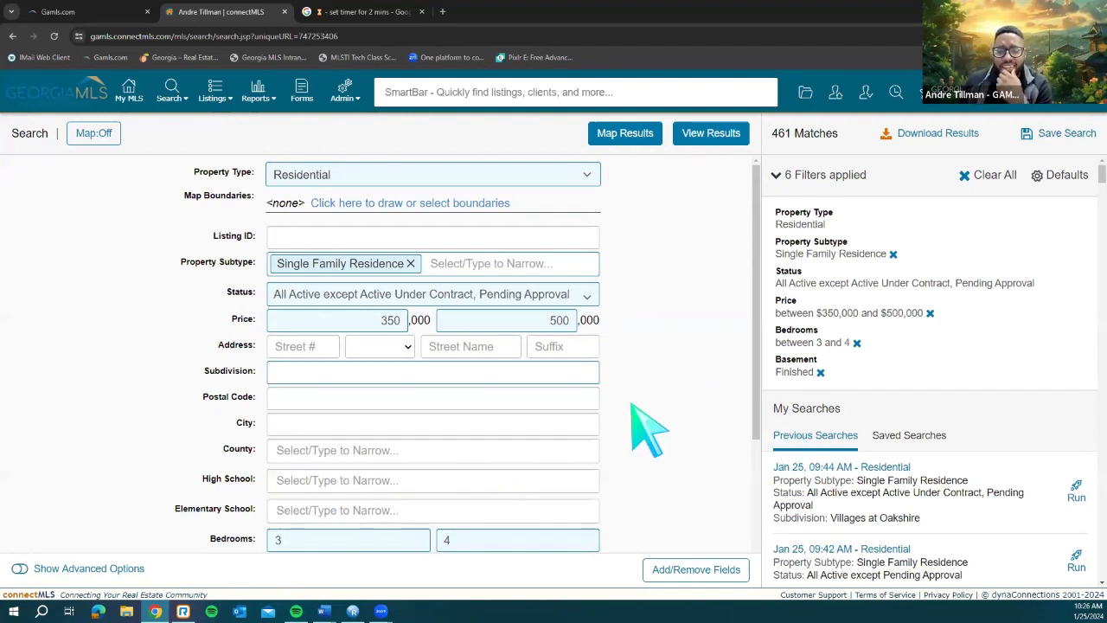
Step: Rerun the search without any county filter, widening it to 461 matches
left_click(722, 432)
scroll(744, 389, "down", 1)
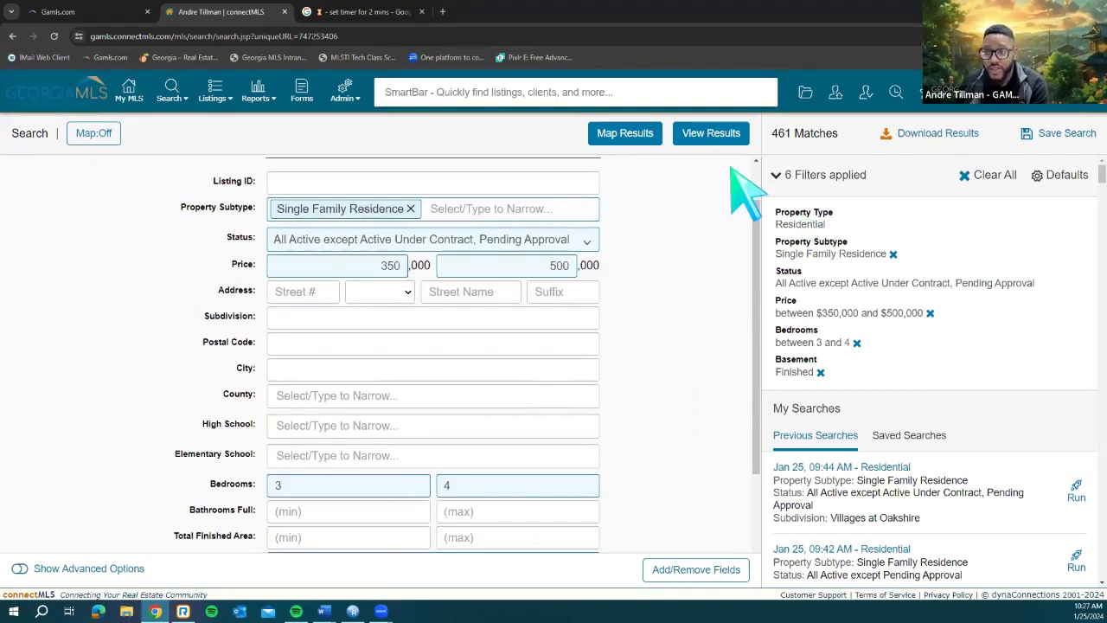
scroll(741, 185, "up", 1)
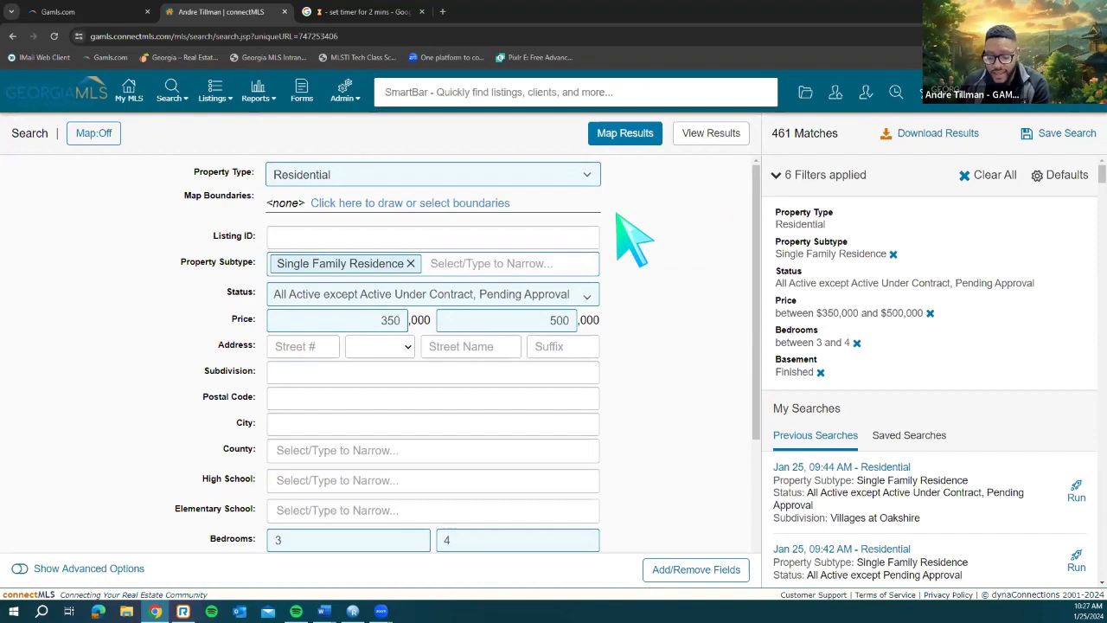
left_click(701, 137)
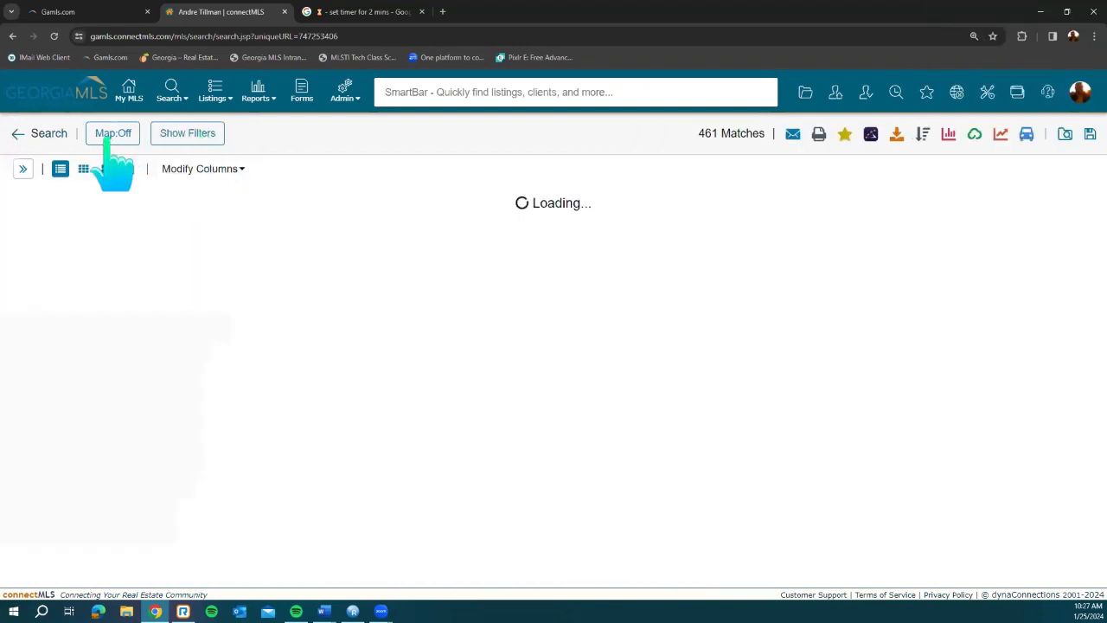
Step: Show the 461 matches on a full-width map with the list hidden, zoomed into Decatur
left_click(113, 133)
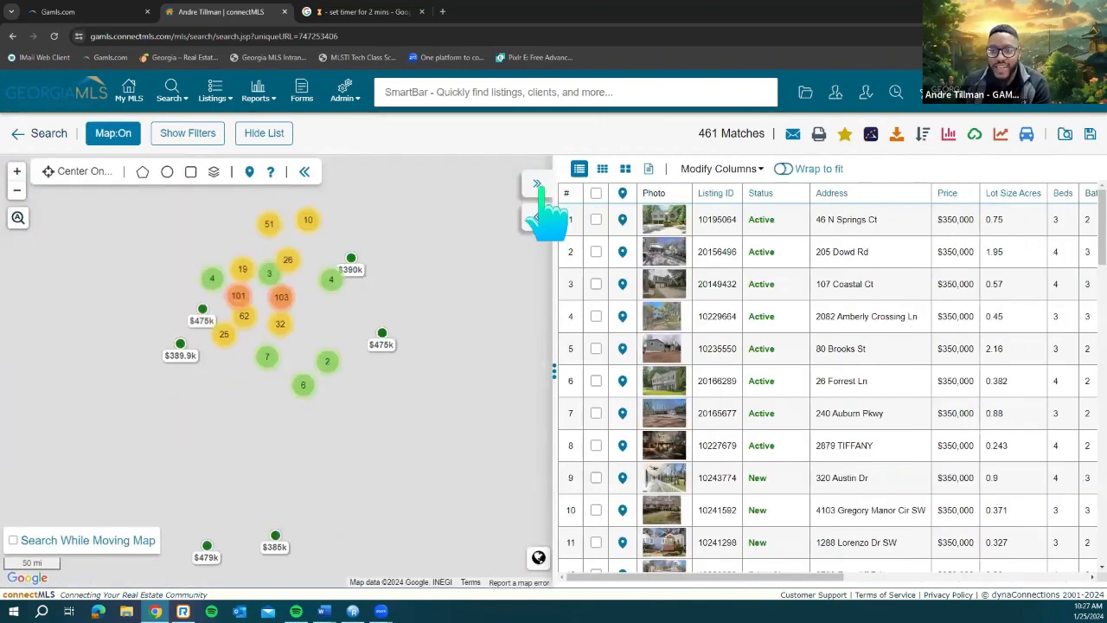
left_click(537, 185)
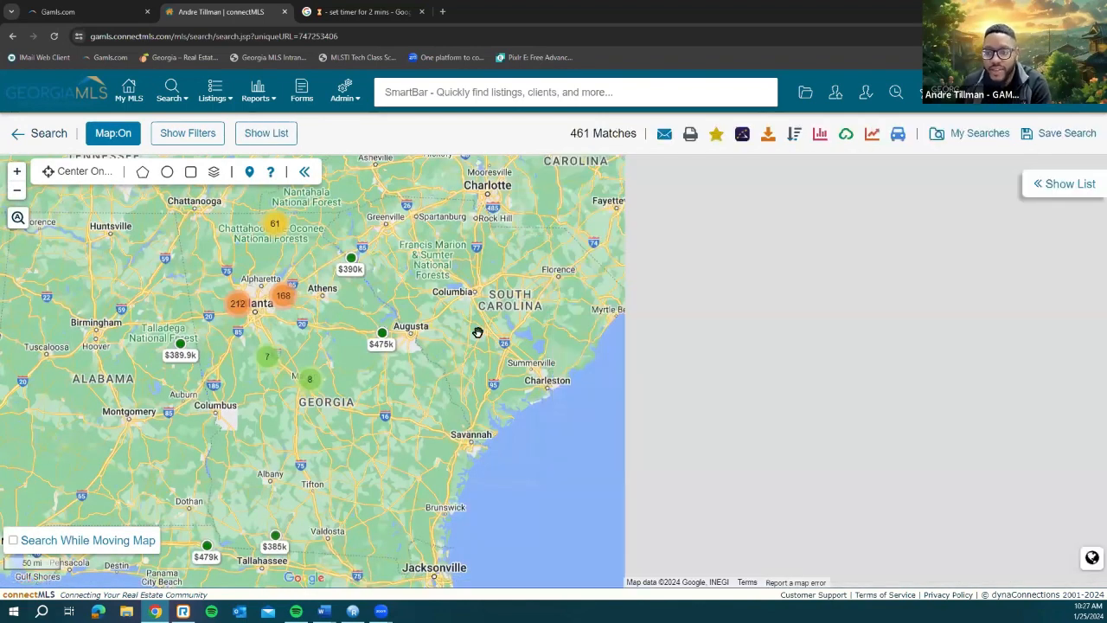
scroll(640, 311, "up", 1)
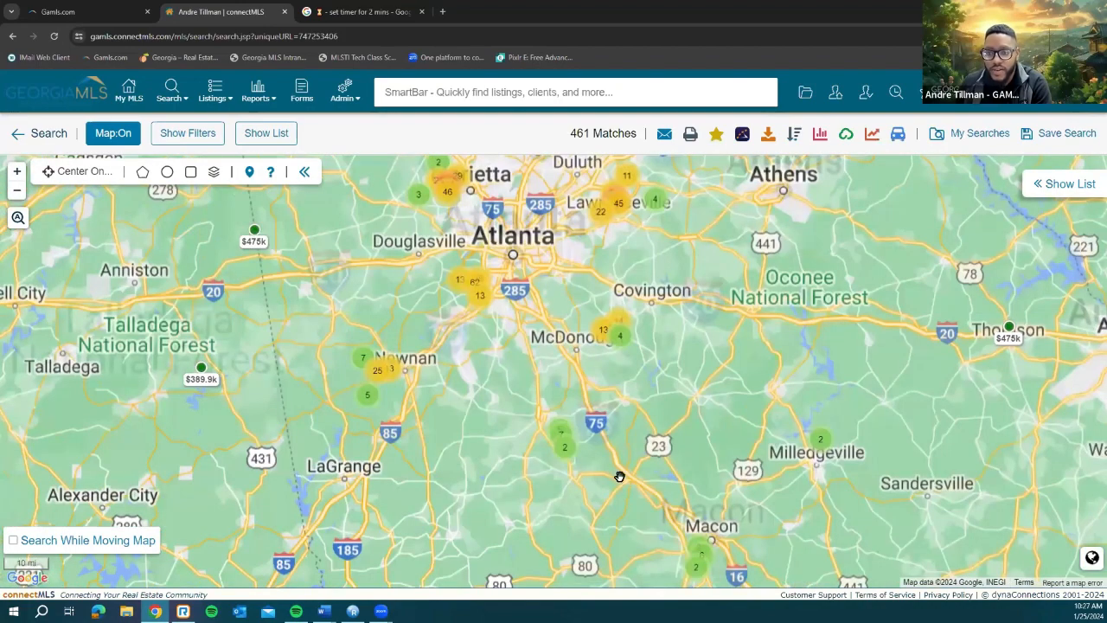
scroll(580, 334, "up", 1)
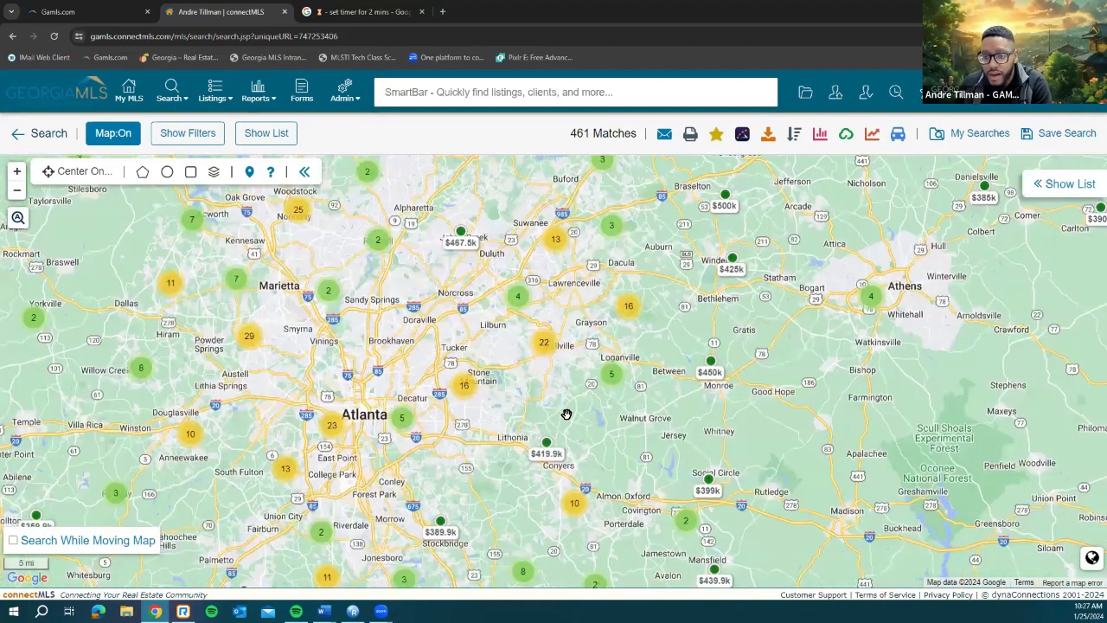
scroll(467, 428, "up", 1)
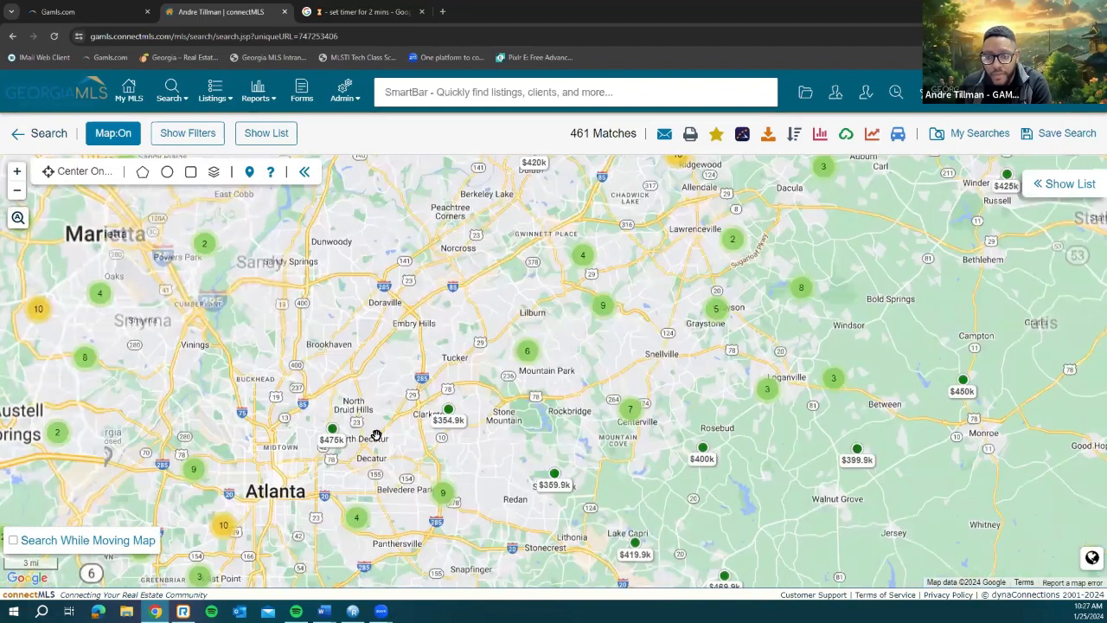
scroll(424, 464, "up", 1)
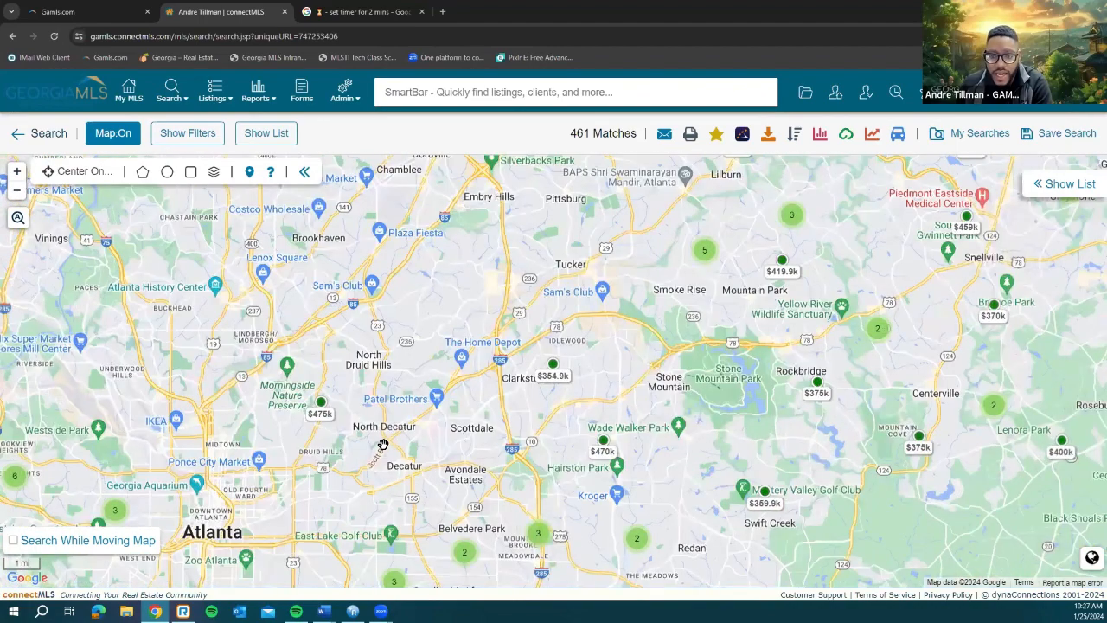
scroll(370, 462, "up", 1)
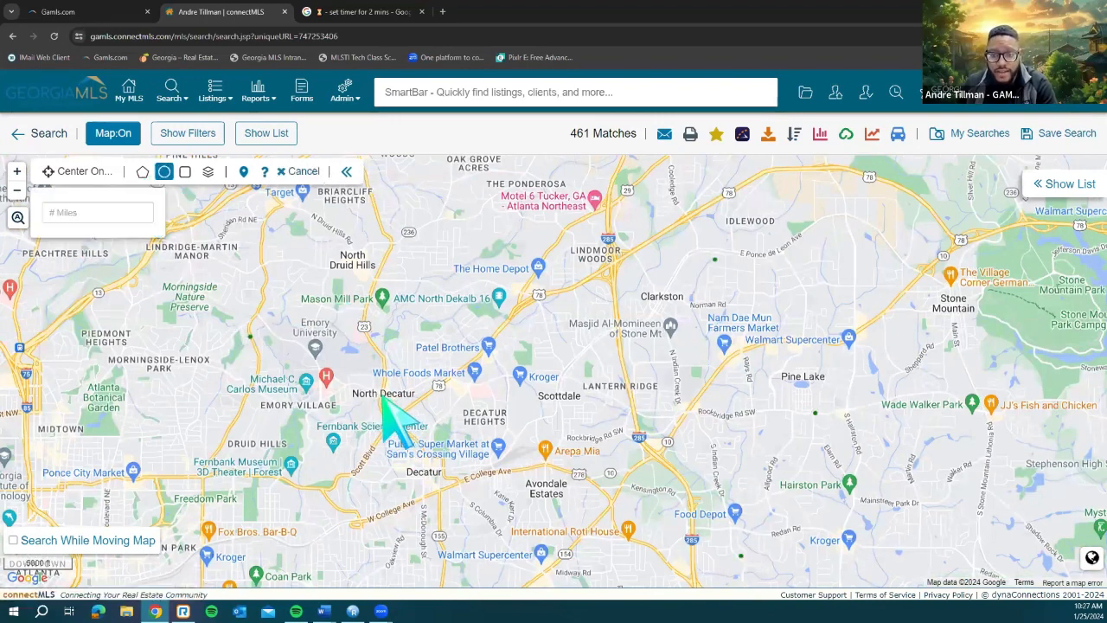
Step: Draw a circle boundary around North Decatur, leaving 0 matches, and review the filters beside the map
left_click_drag(382, 397, 452, 516)
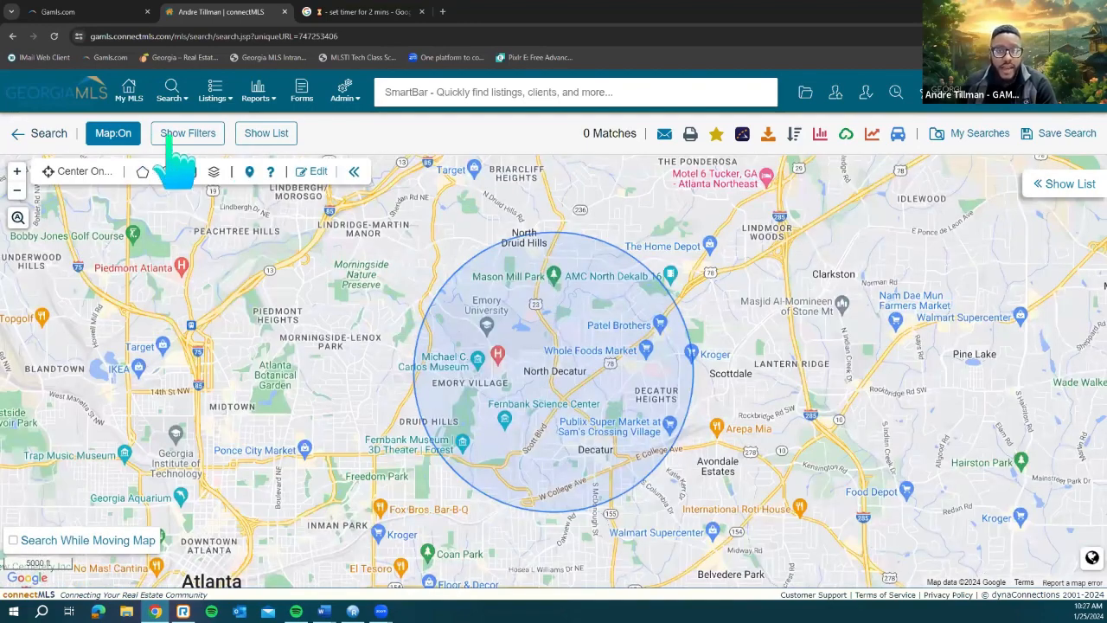
left_click(171, 144)
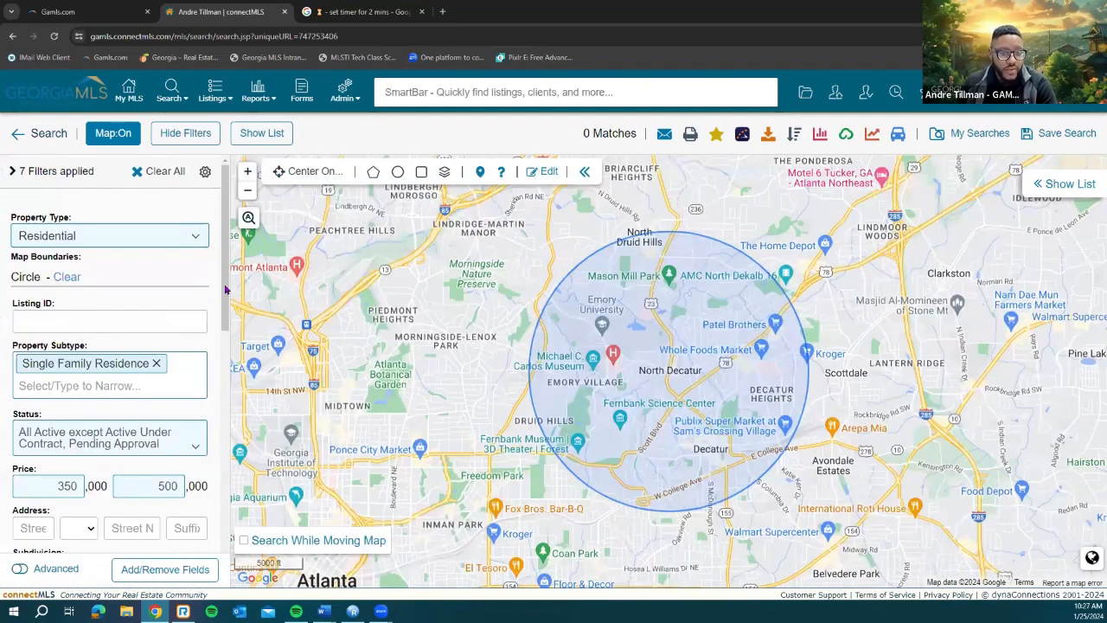
scroll(216, 346, "down", 2)
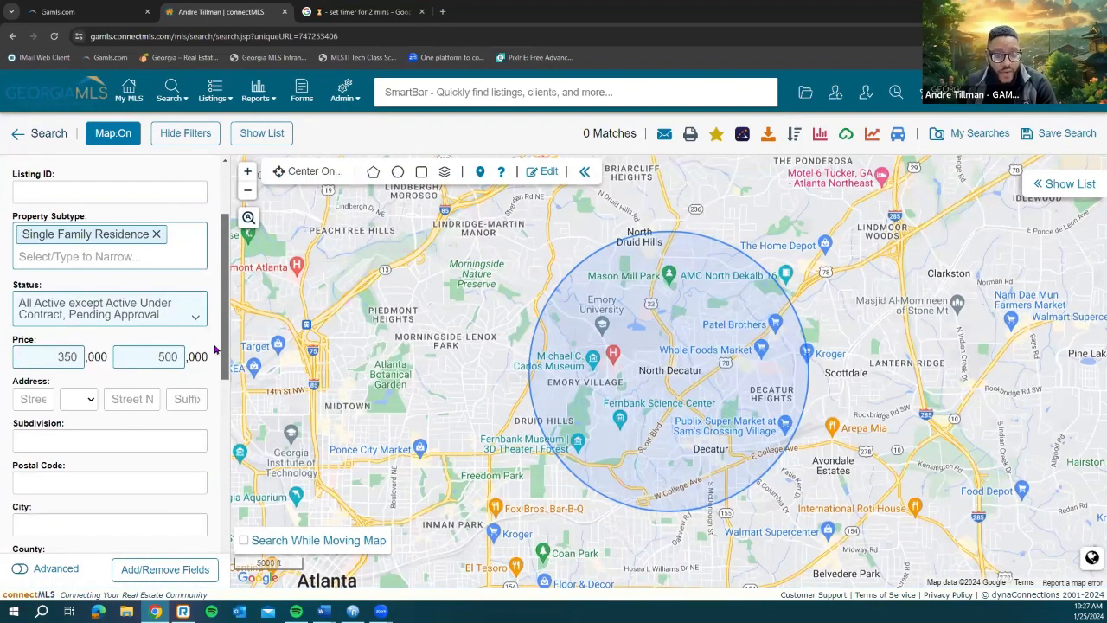
scroll(215, 349, "down", 1)
scroll(217, 354, "down", 1)
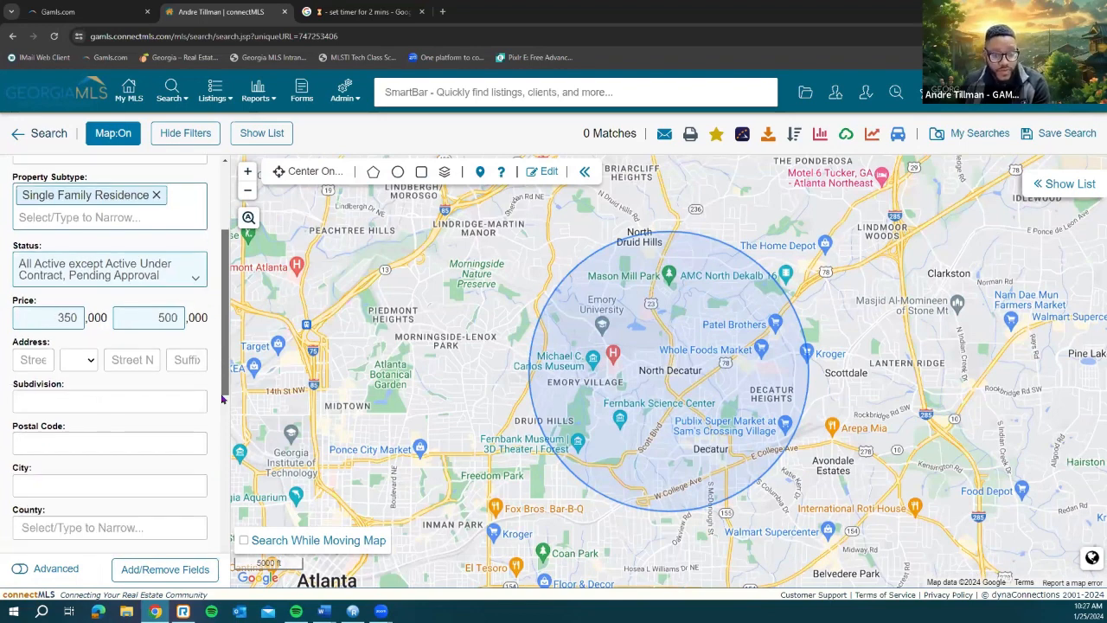
scroll(223, 399, "down", 2)
scroll(223, 443, "down", 2)
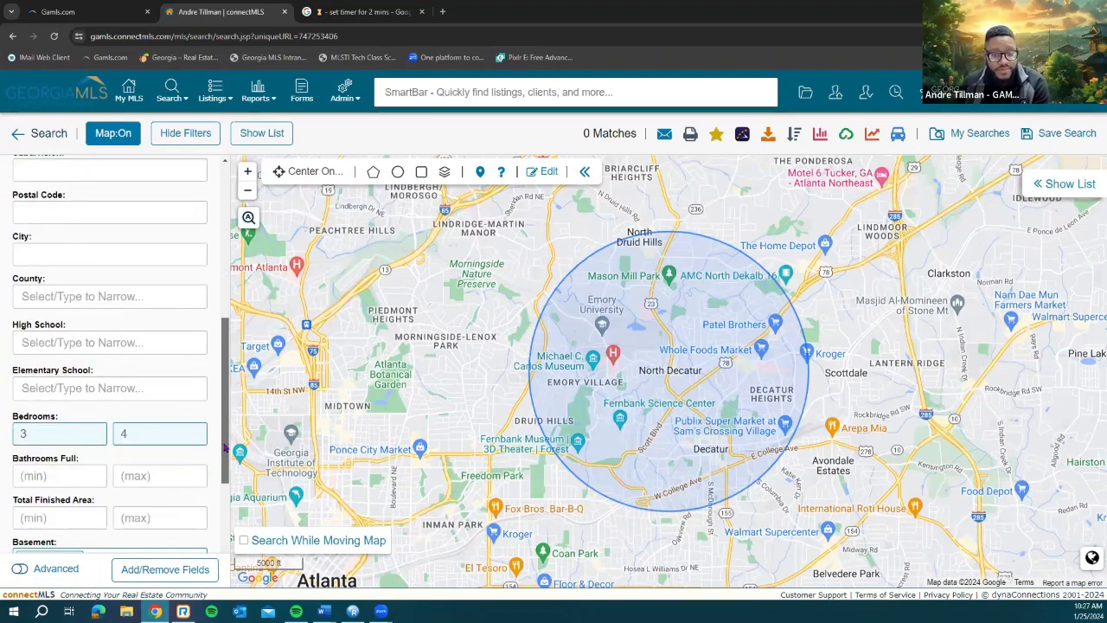
scroll(224, 447, "down", 1)
scroll(226, 468, "down", 1)
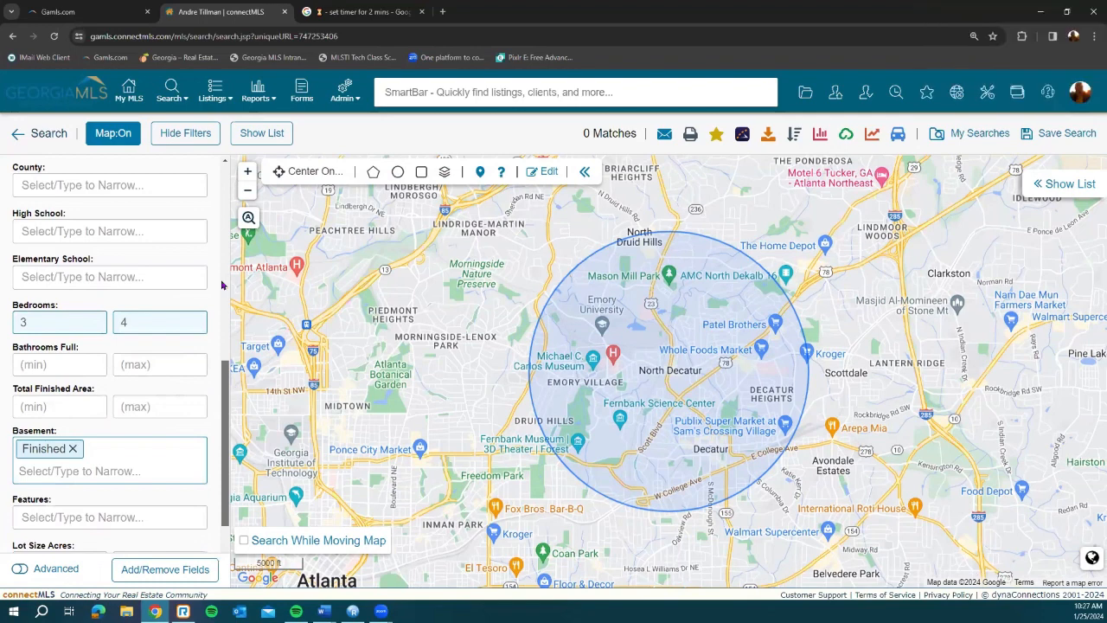
left_click_drag(226, 468, 216, 268)
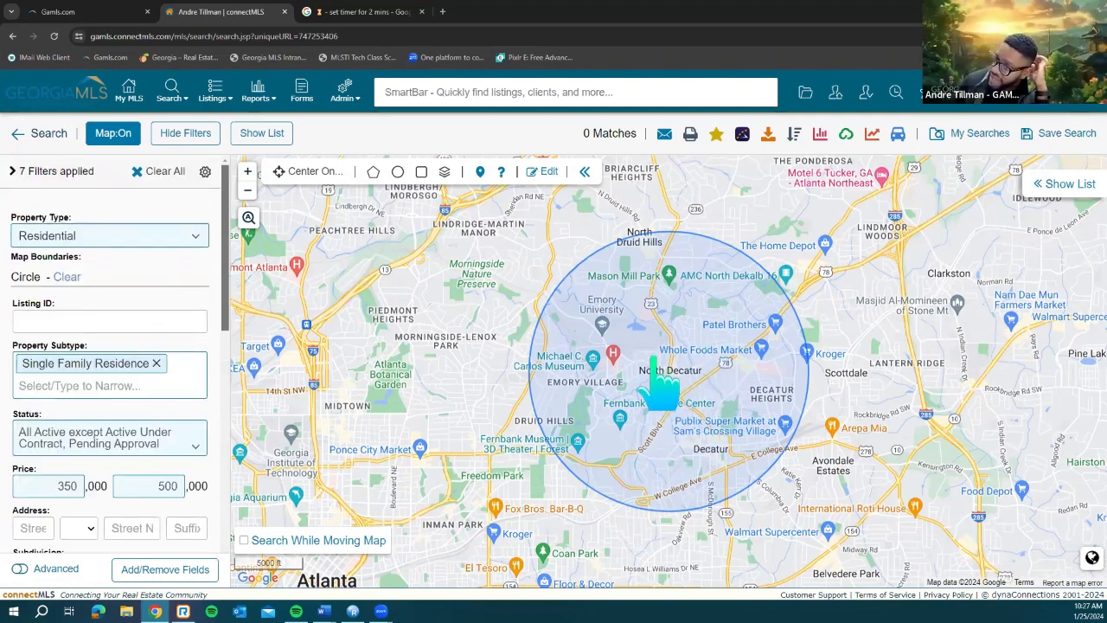
left_click(373, 171)
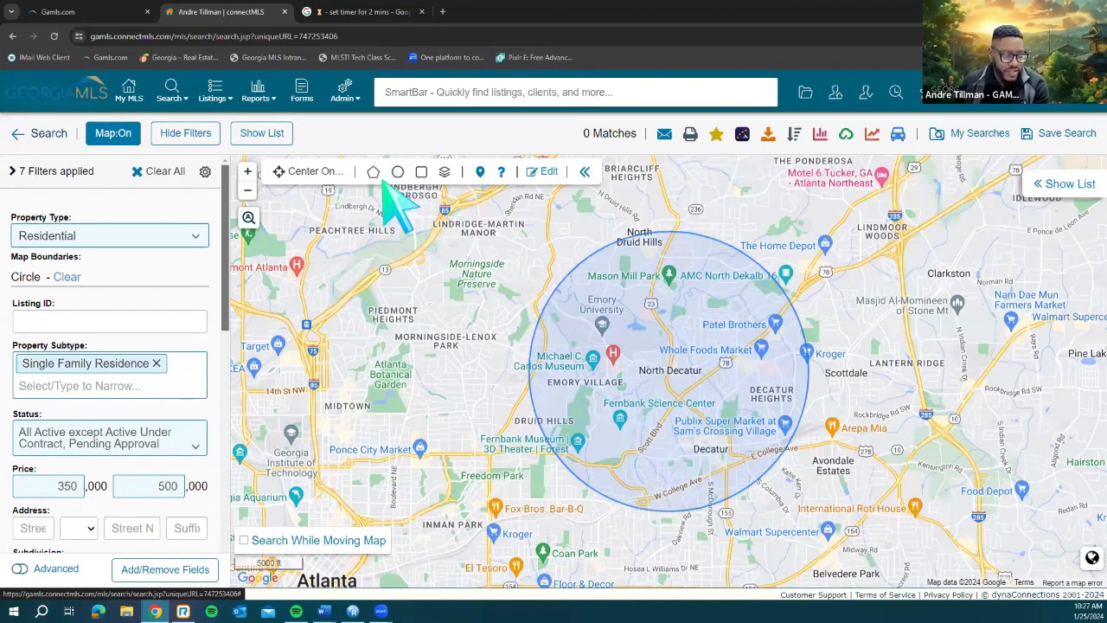
Step: Briefly overlay the MLS Area boundaries, then remove them and close the map-layers list
left_click(445, 171)
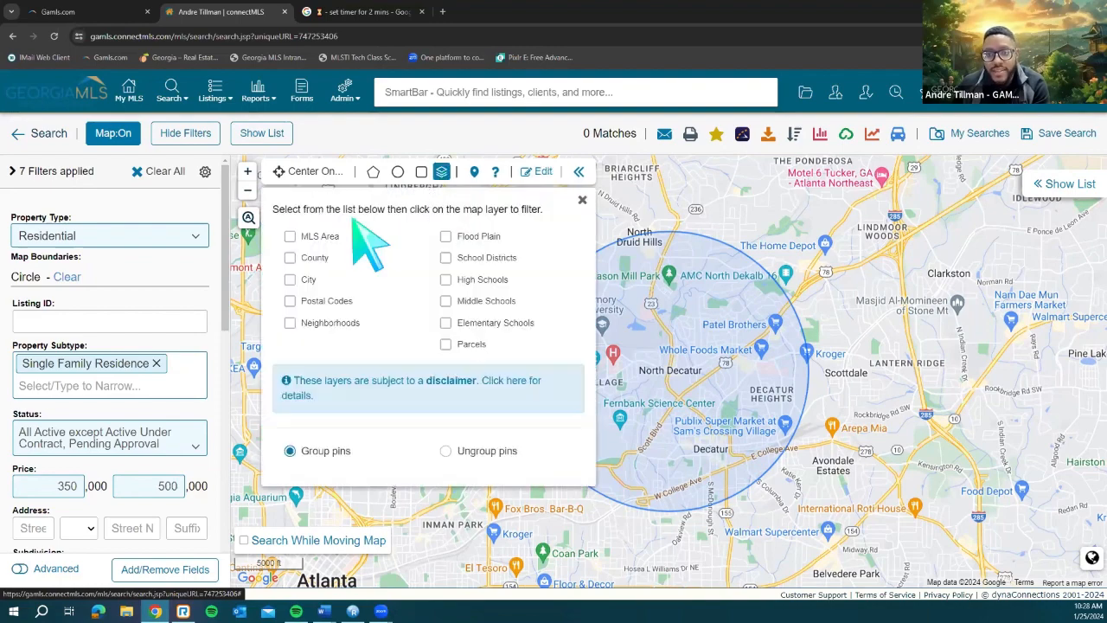
left_click(289, 237)
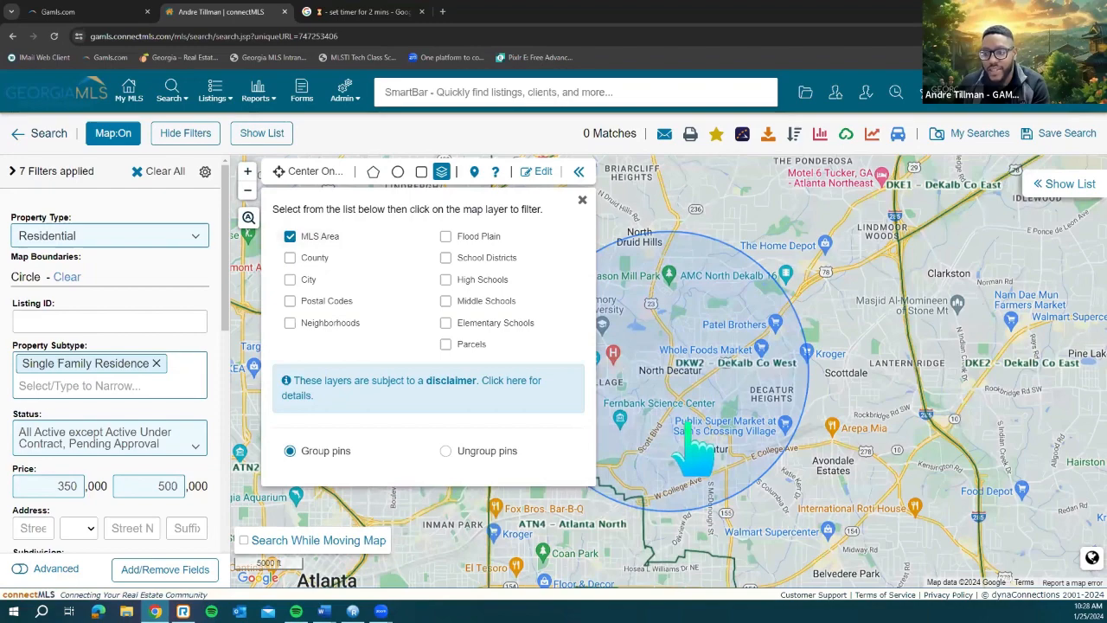
scroll(697, 448, "down", 1)
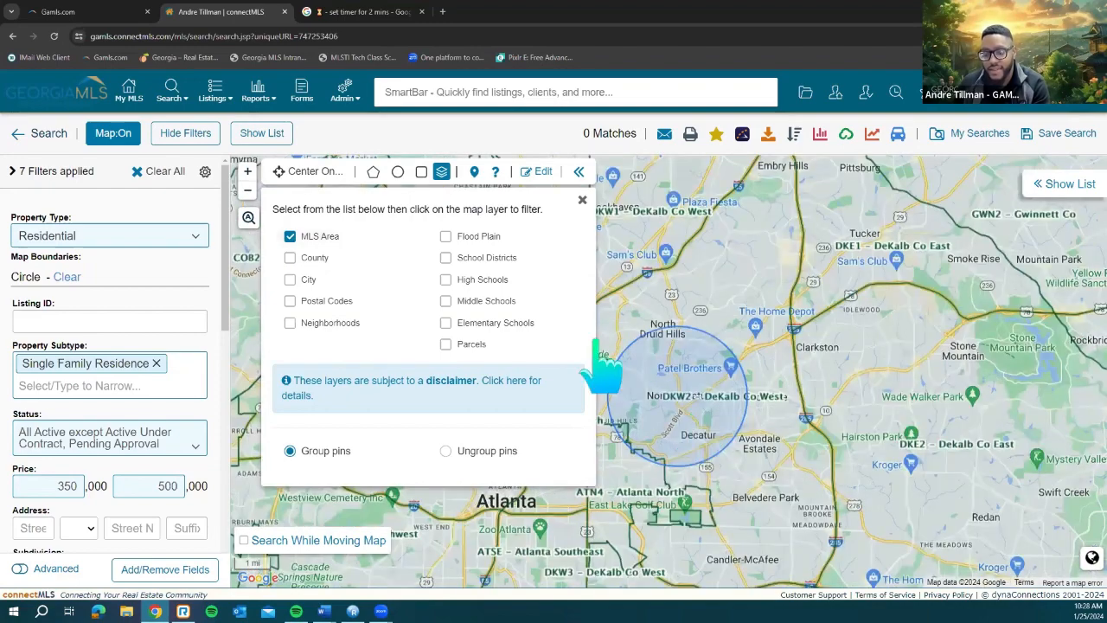
left_click(344, 244)
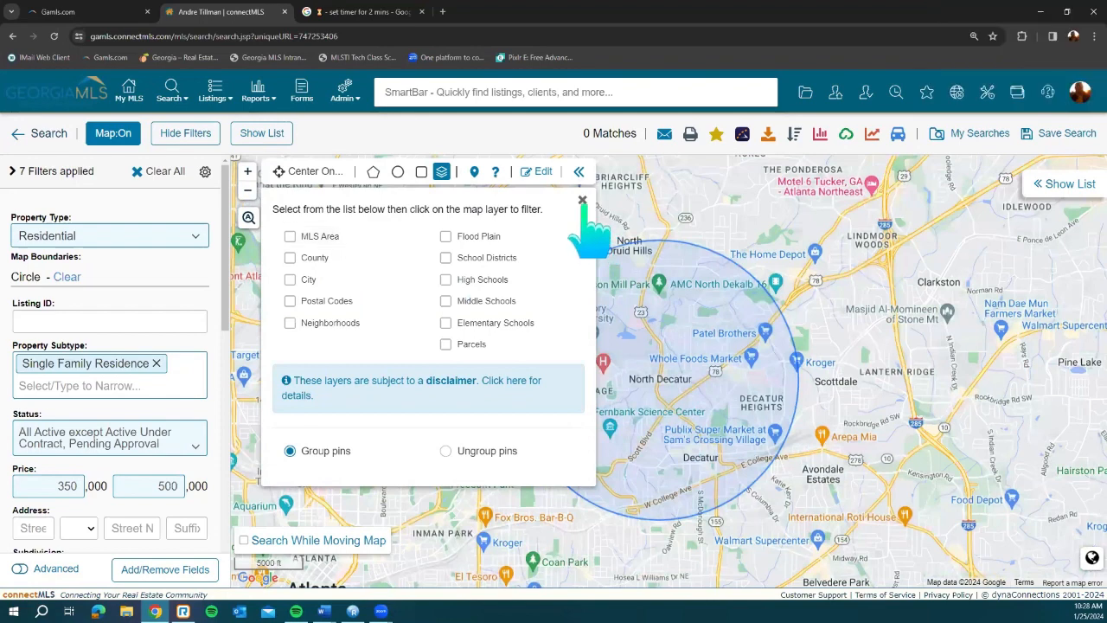
left_click(582, 200)
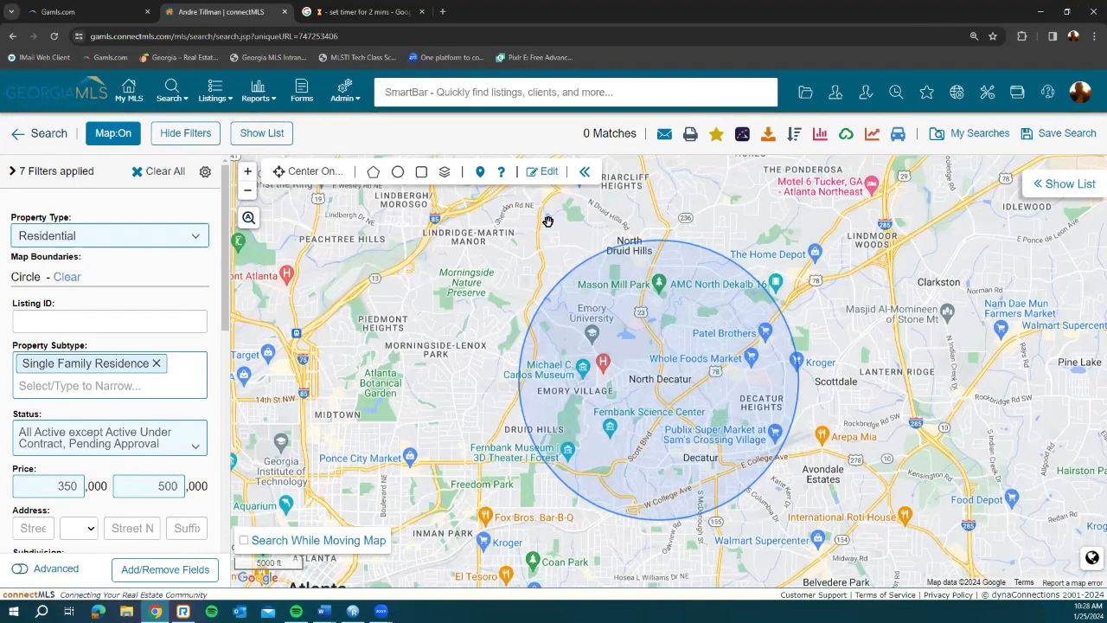
Step: Try editing the North Decatur circle around Decatur, then abandon the map for the My MLS home page
left_click(549, 171)
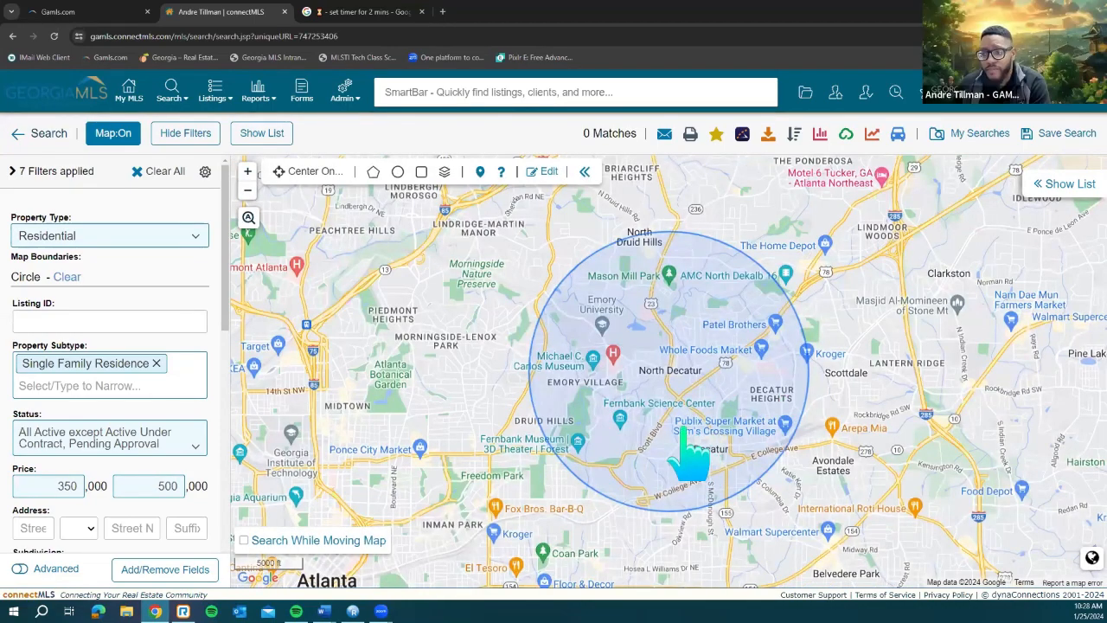
scroll(682, 431, "up", 1)
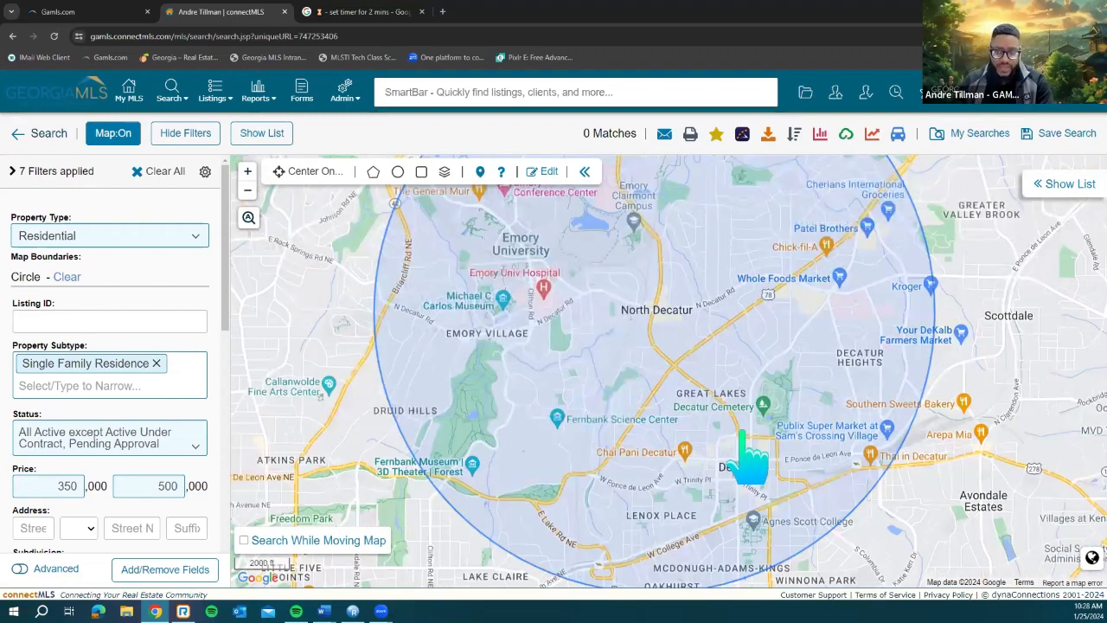
scroll(741, 431, "down", 1)
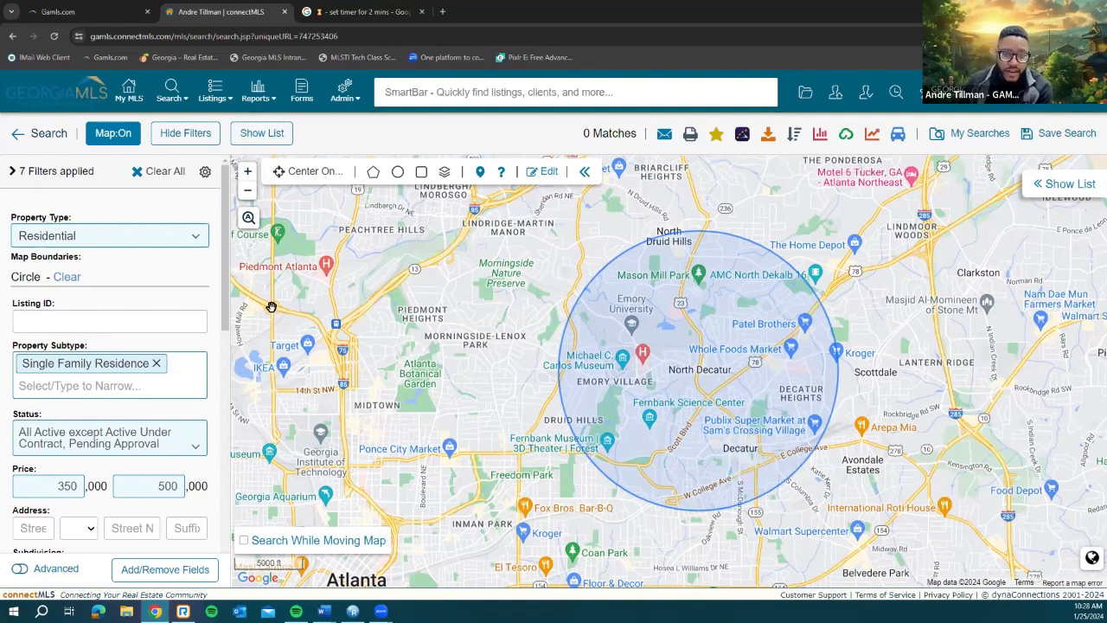
scroll(101, 339, "down", 3)
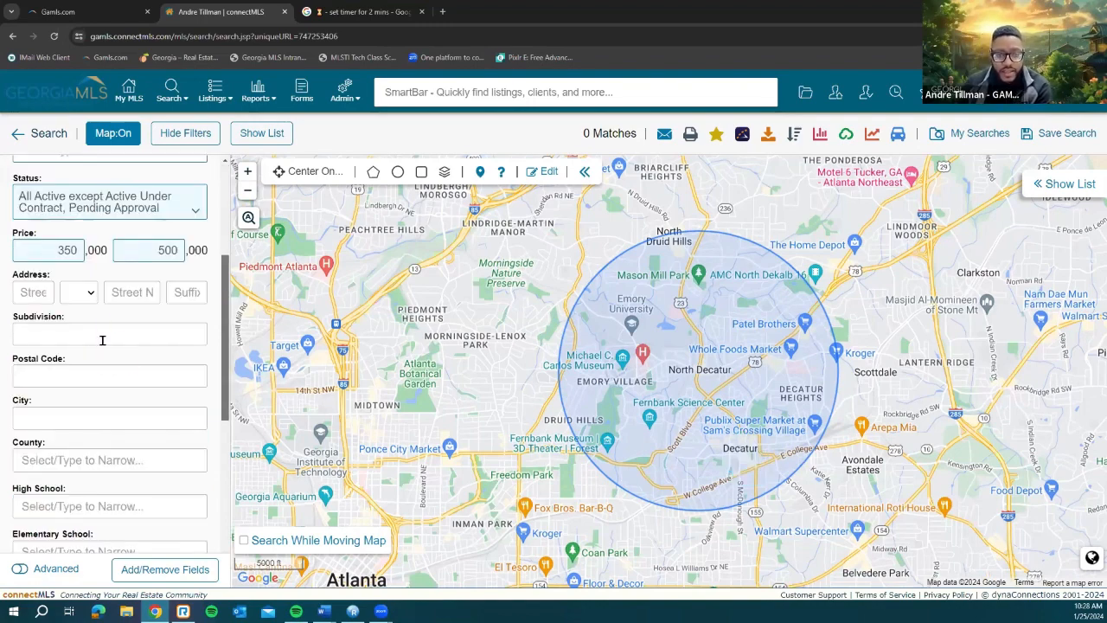
scroll(102, 338, "down", 1)
left_click(204, 331)
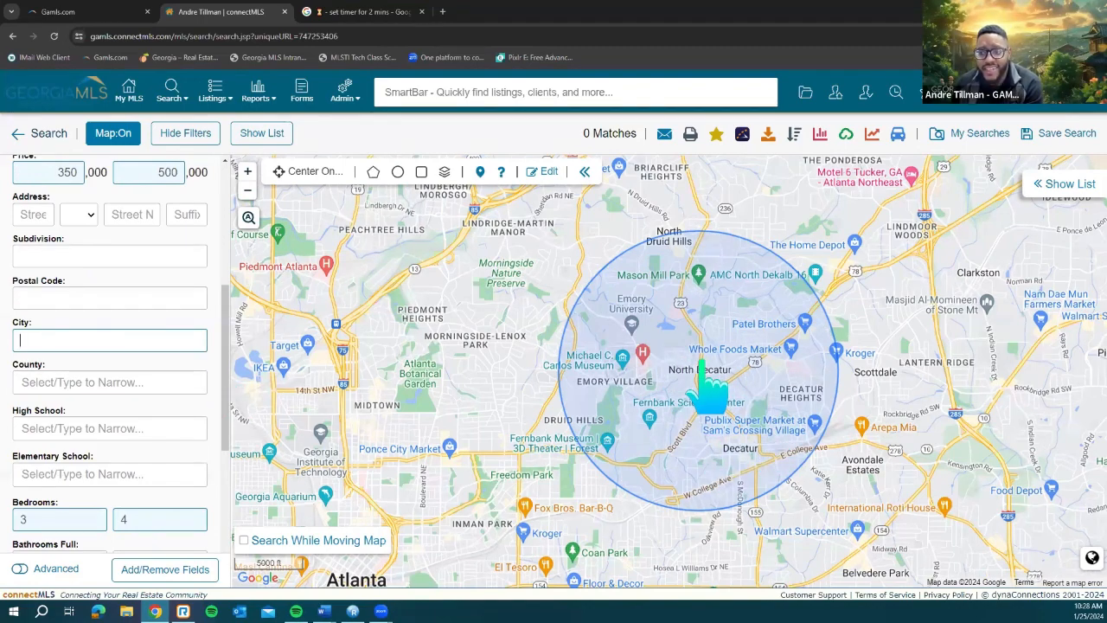
scroll(703, 363, "up", 1)
scroll(731, 407, "up", 1)
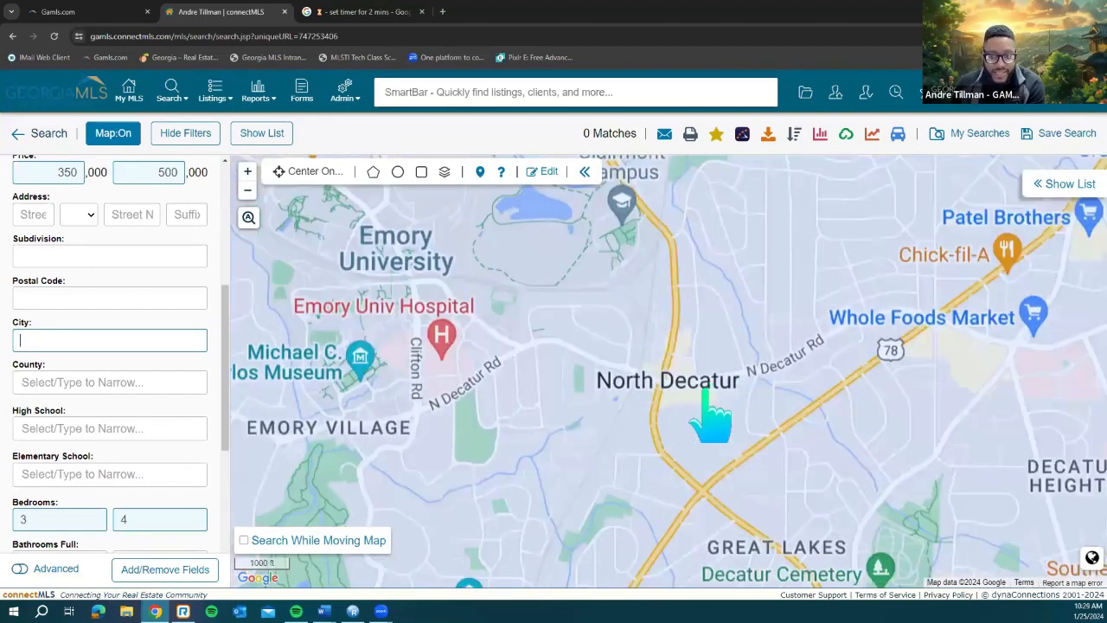
scroll(637, 396, "down", 2)
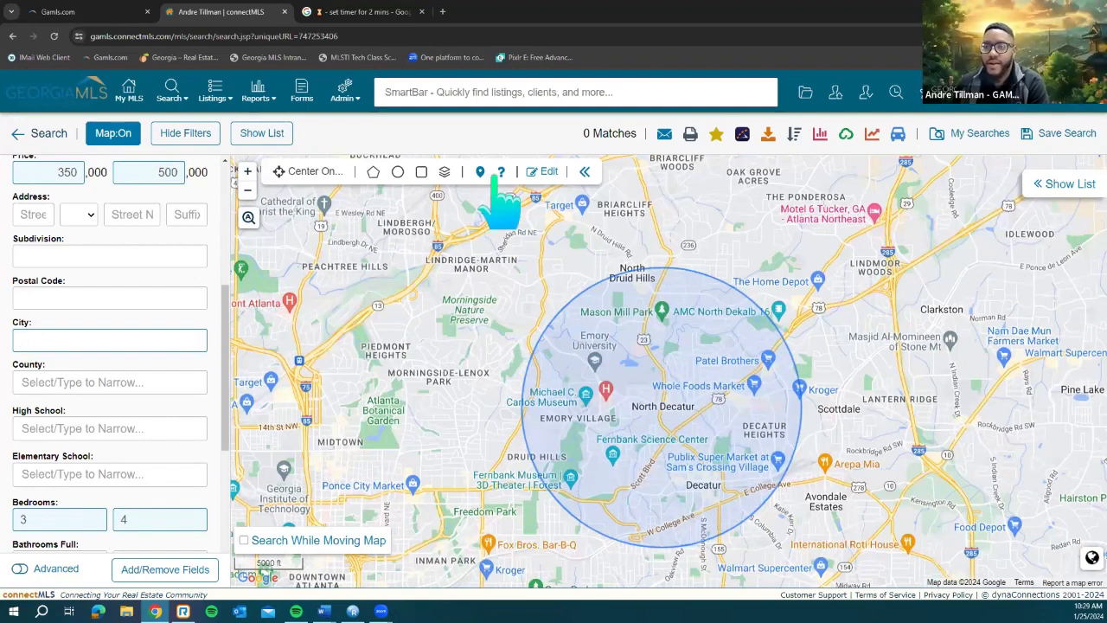
left_click(551, 172)
left_click(131, 97)
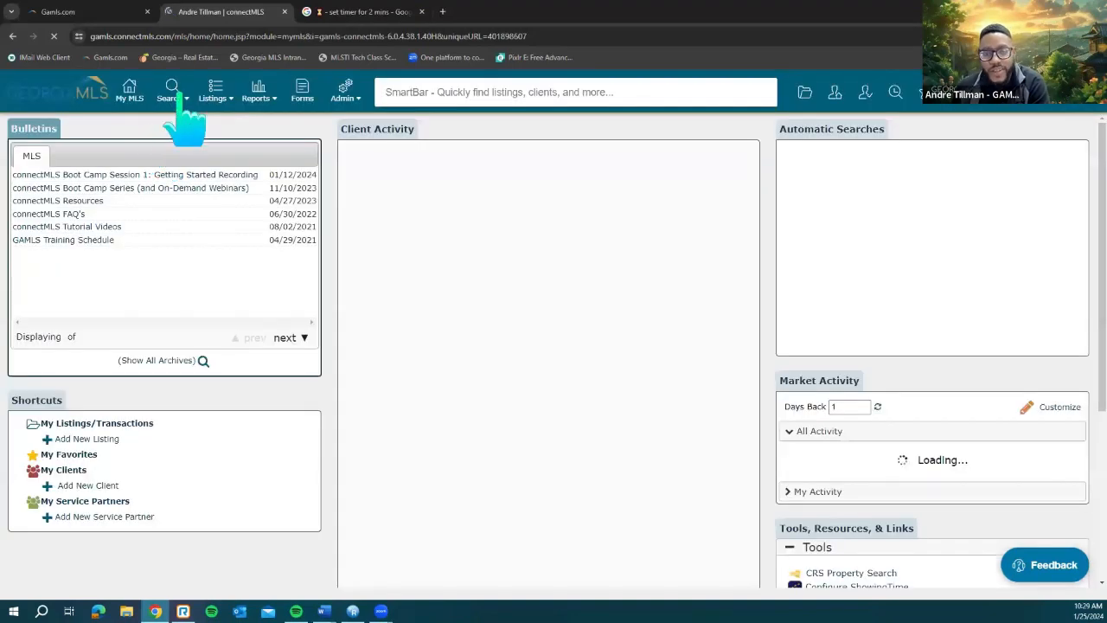
Step: Reload the 10:29 AM Residential entry from Previous Searches, restoring its 461-match criteria
left_click(174, 97)
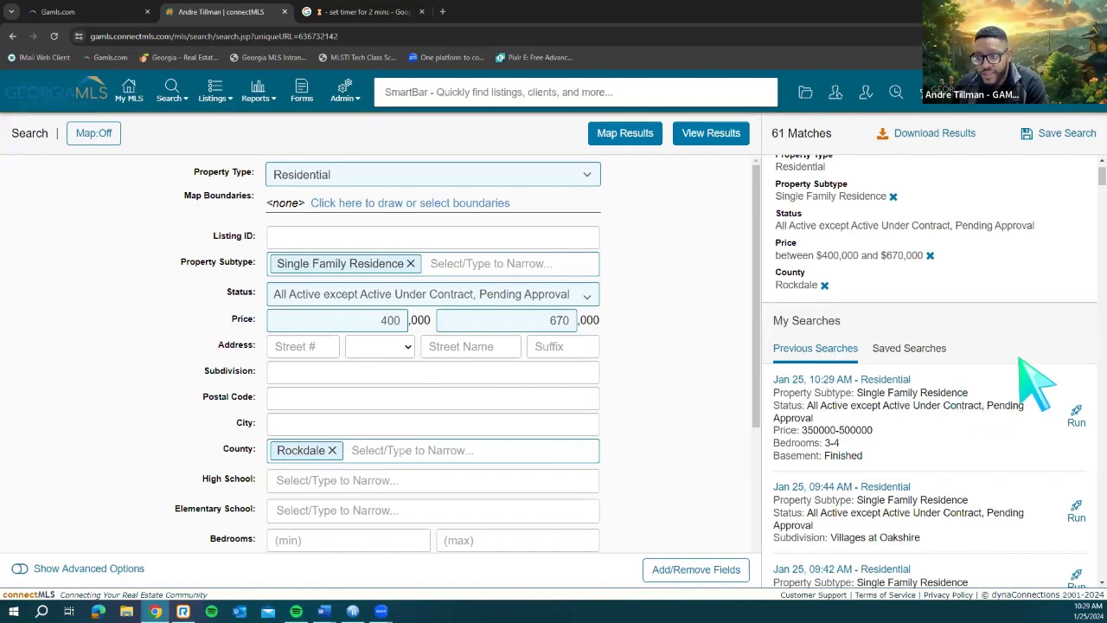
scroll(1038, 380, "up", 1)
scroll(1030, 385, "down", 2)
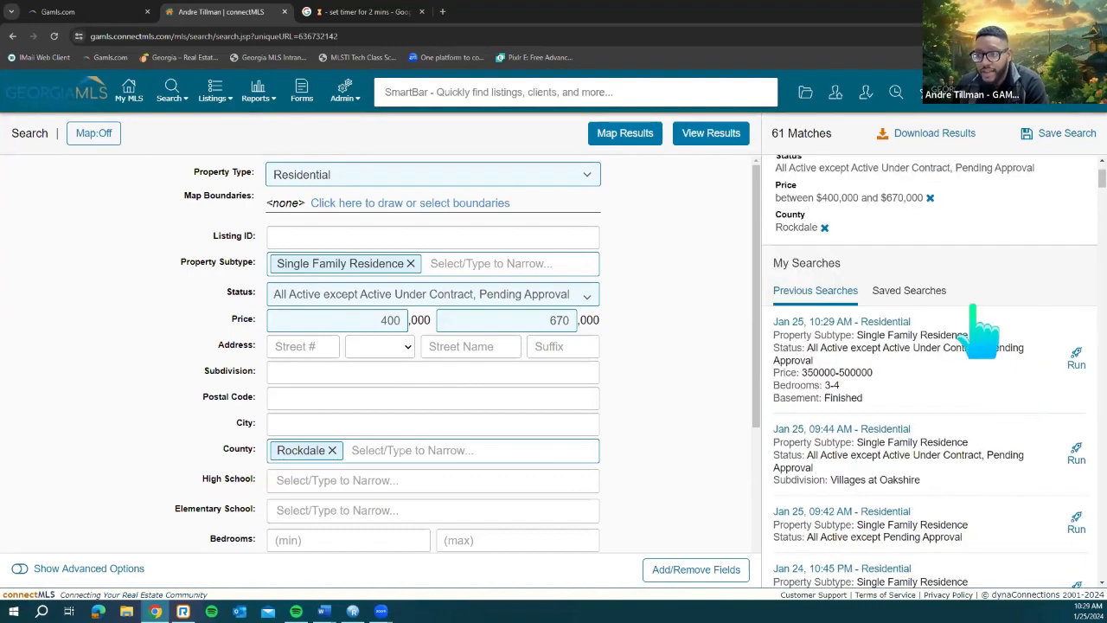
scroll(981, 334, "down", 1)
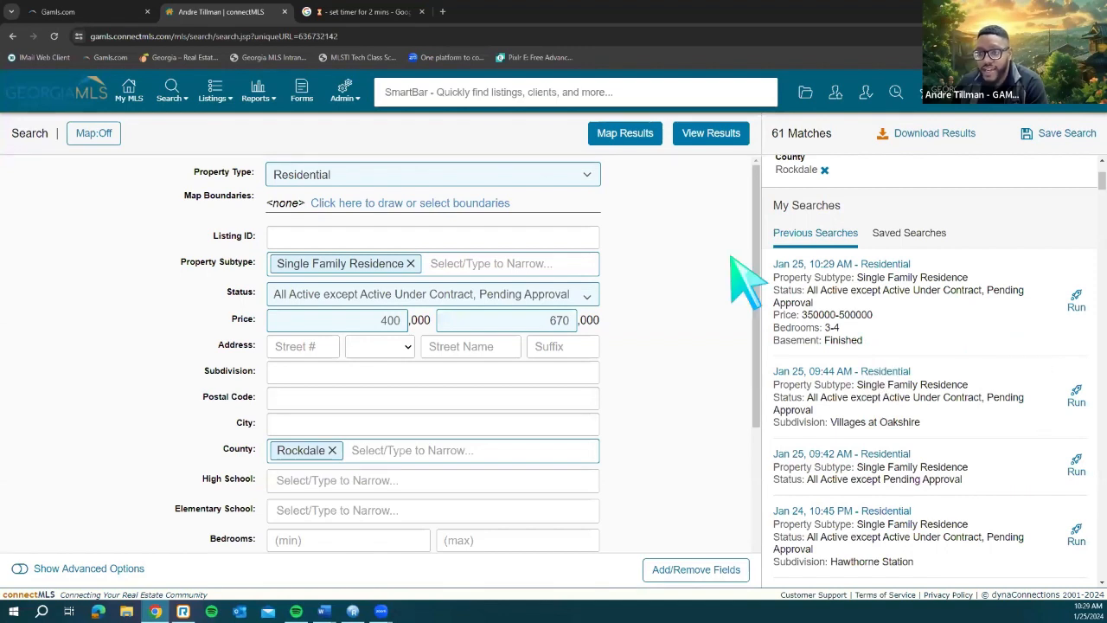
left_click(926, 309)
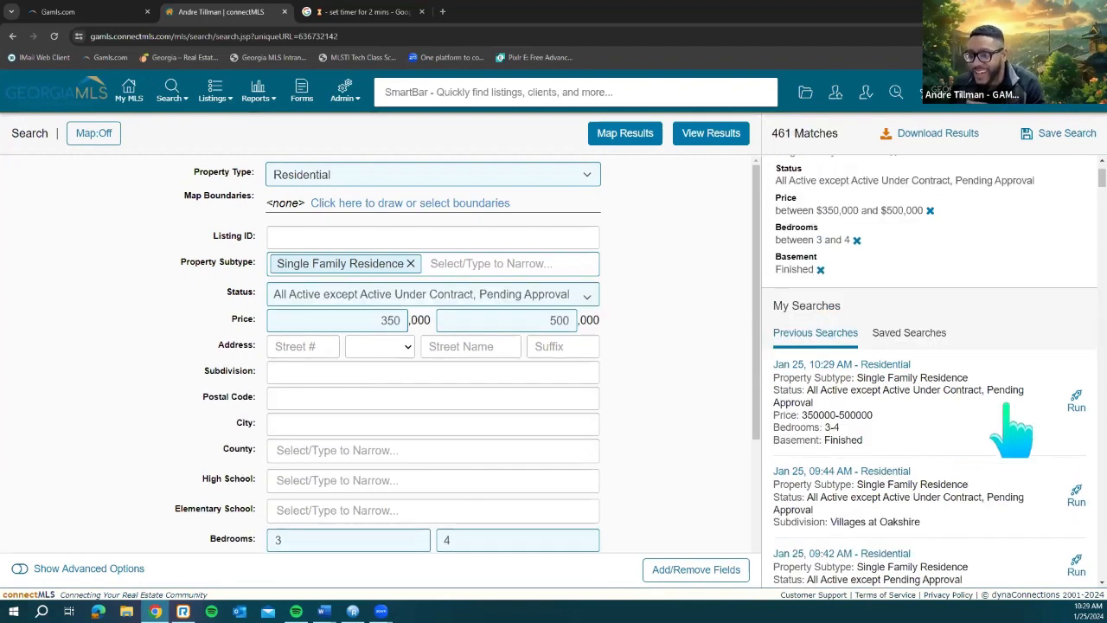
scroll(1055, 372, "down", 1)
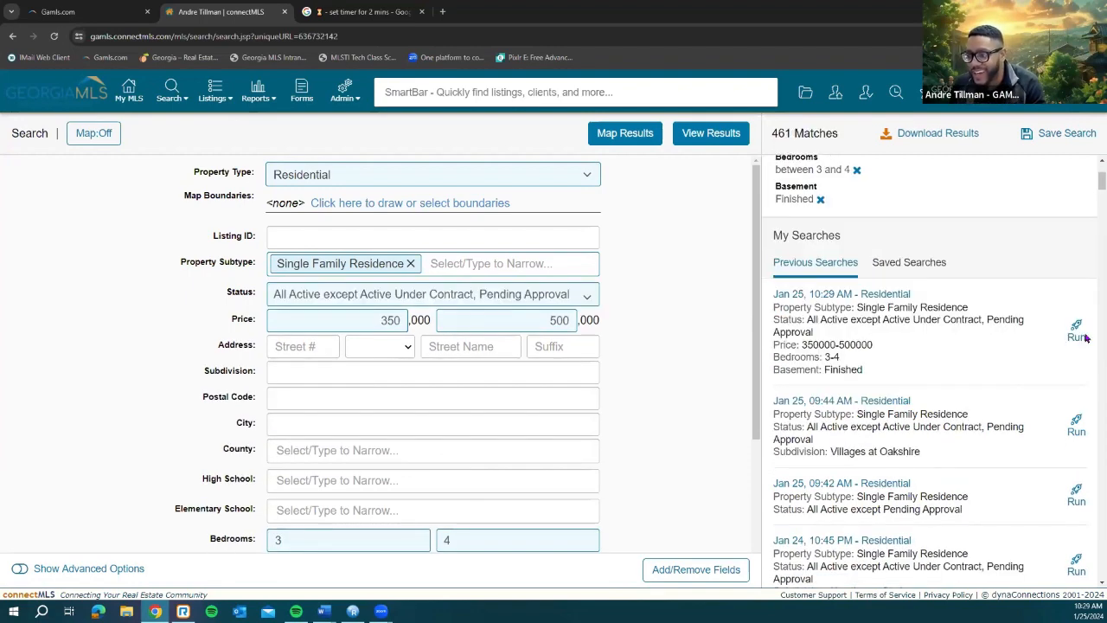
left_click(898, 330)
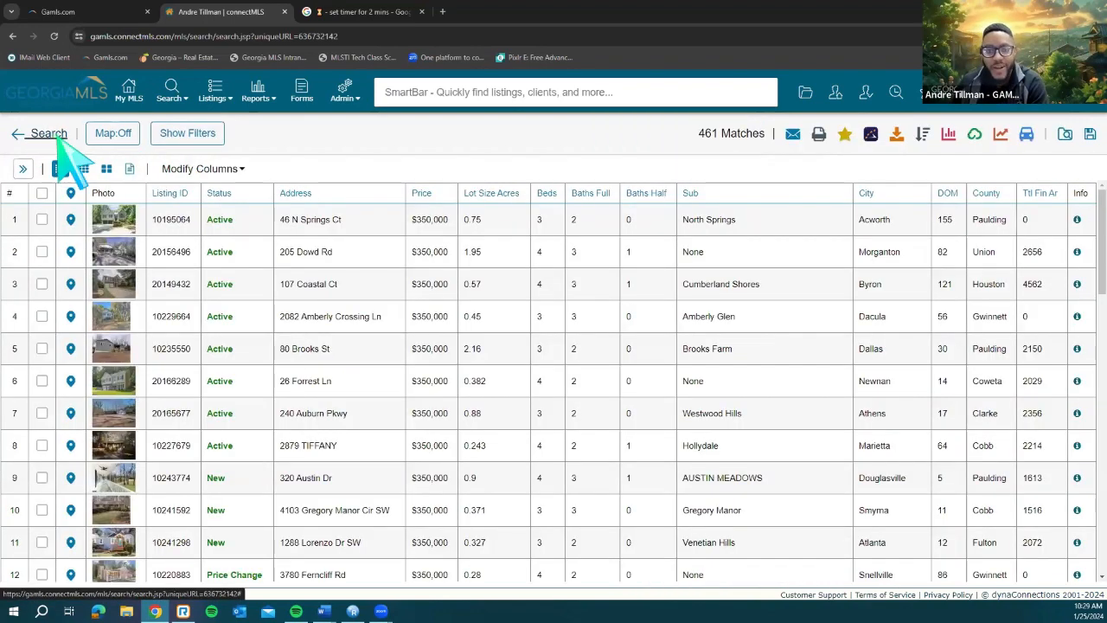
left_click(48, 134)
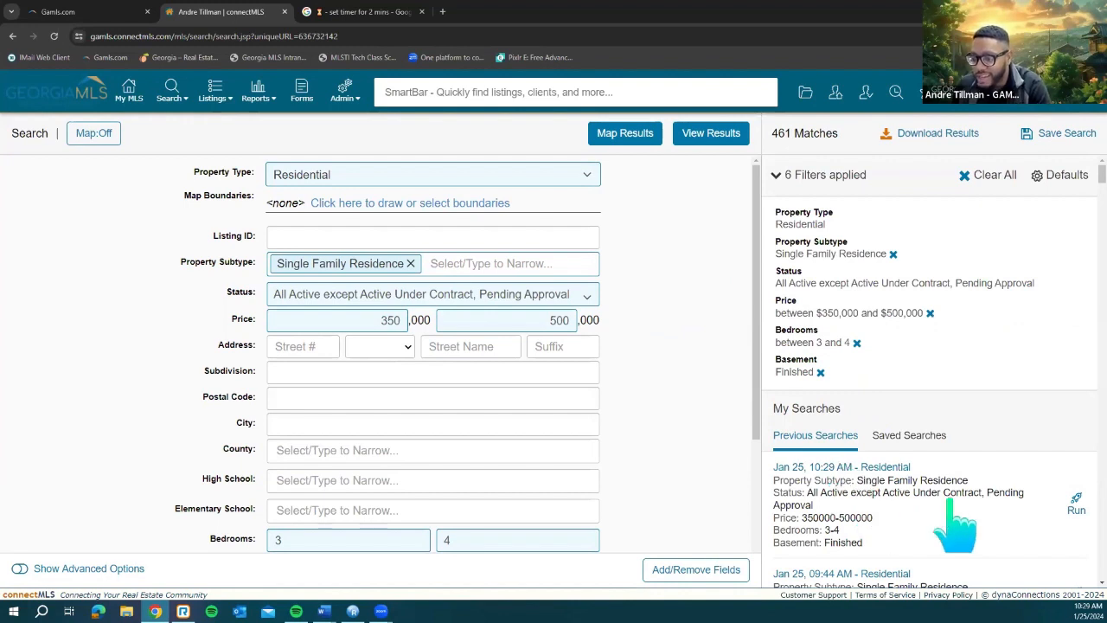
scroll(956, 523, "down", 1)
scroll(727, 372, "down", 1)
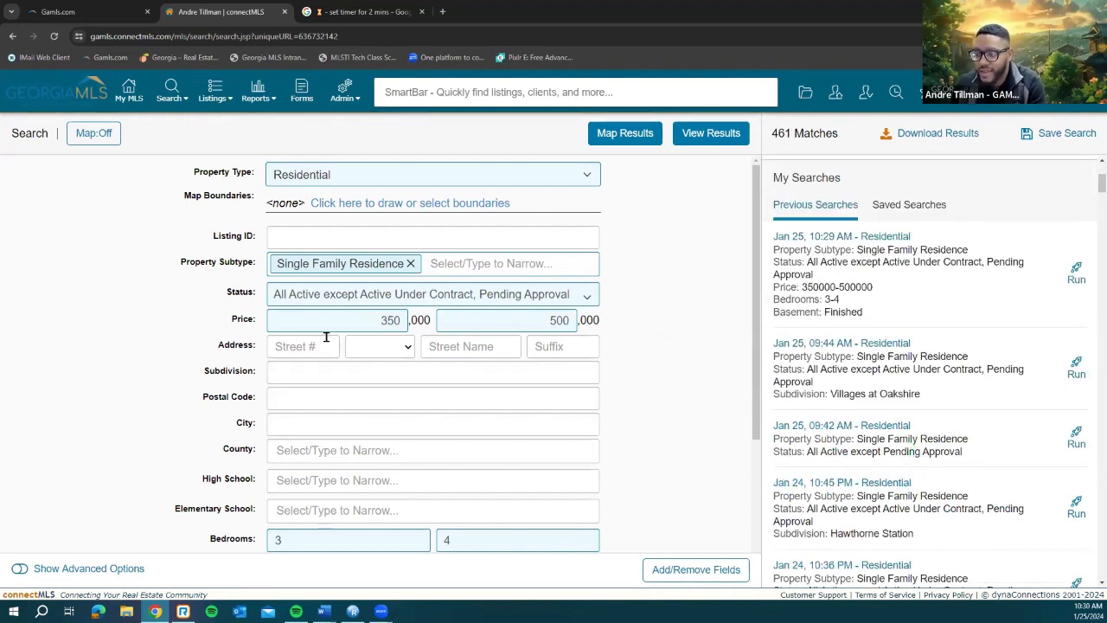
left_click(359, 321)
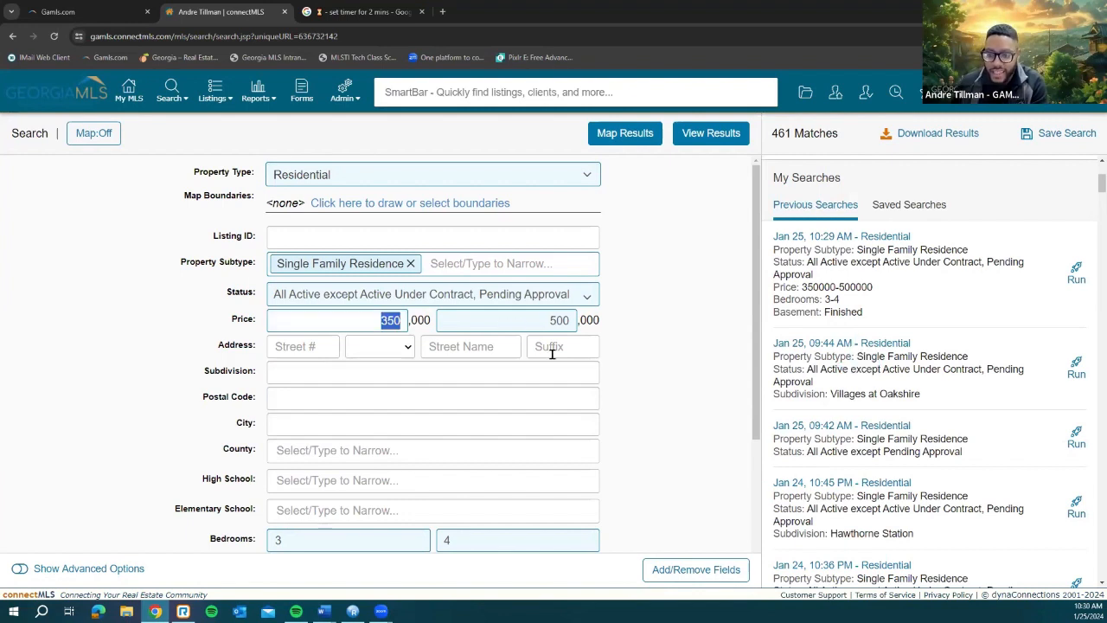
scroll(479, 447, "down", 1)
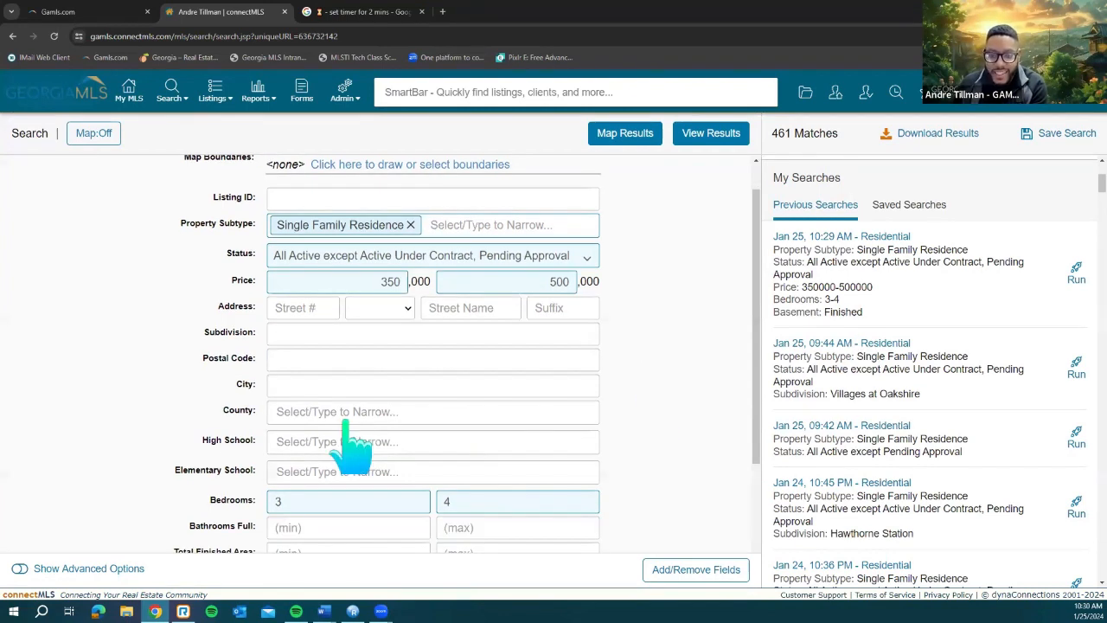
scroll(354, 447, "down", 1)
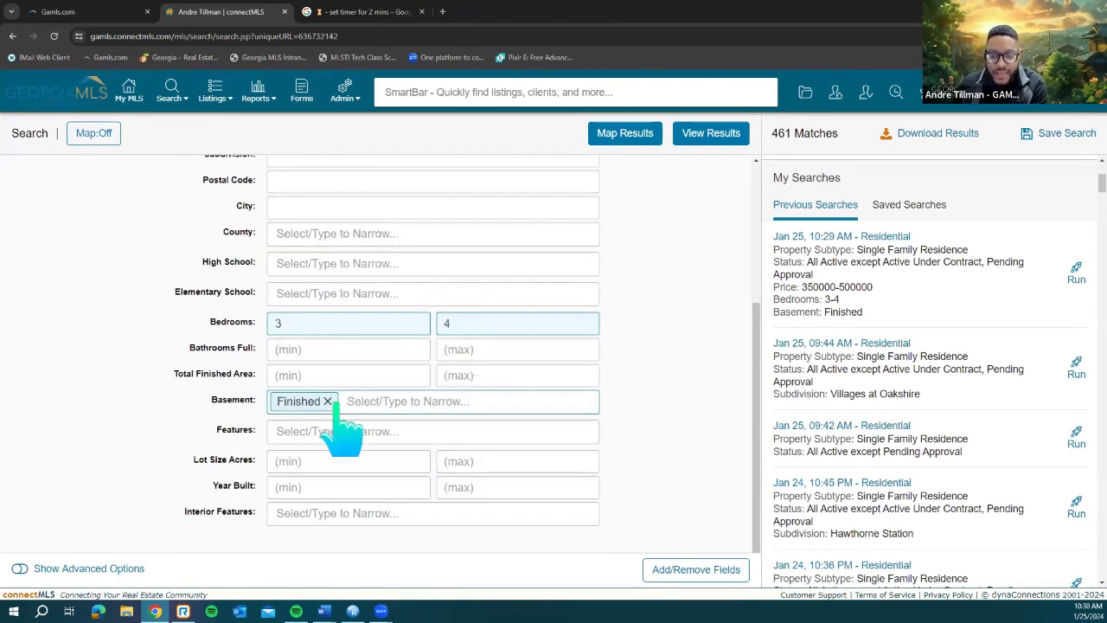
scroll(430, 402, "up", 1)
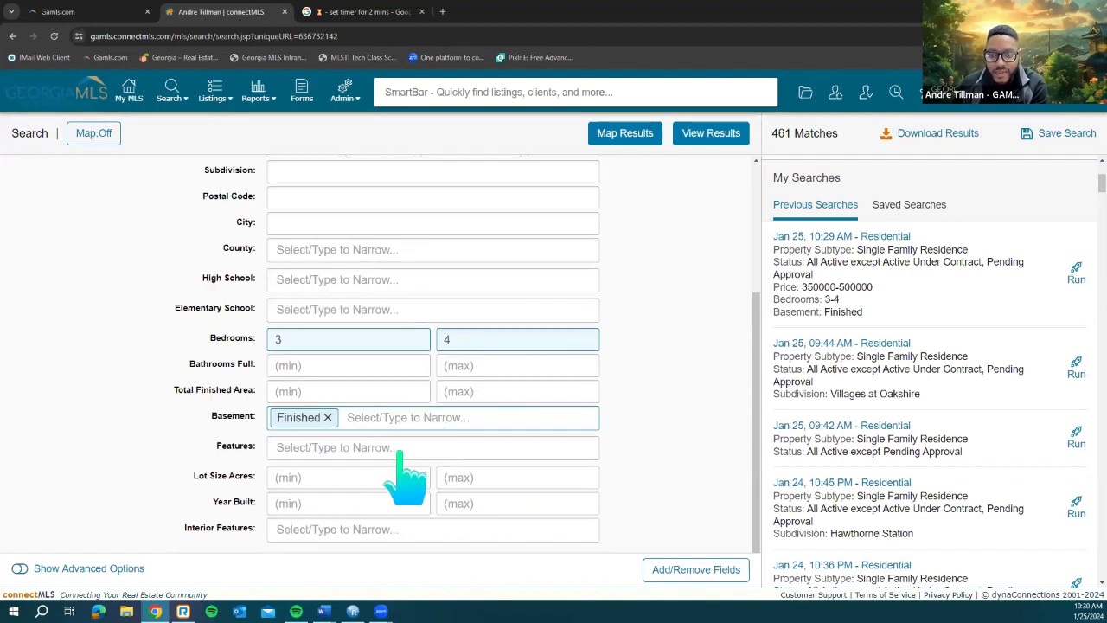
scroll(416, 442, "up", 2)
scroll(451, 346, "up", 1)
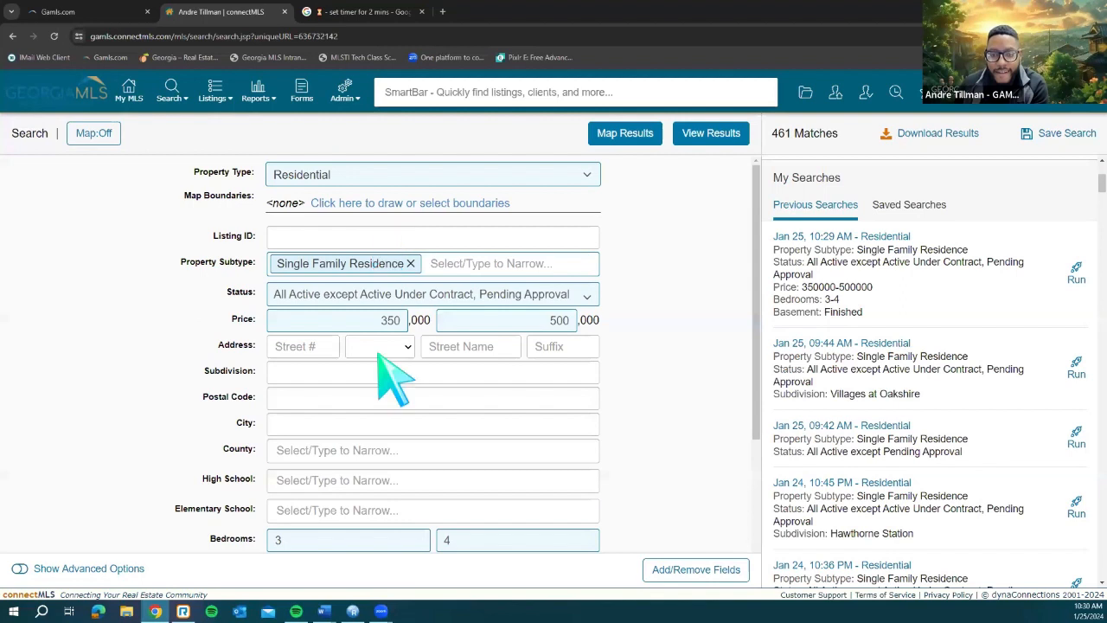
Step: Add DeKalb as the County filter and list the 17 matching listings in a table
left_click(344, 447)
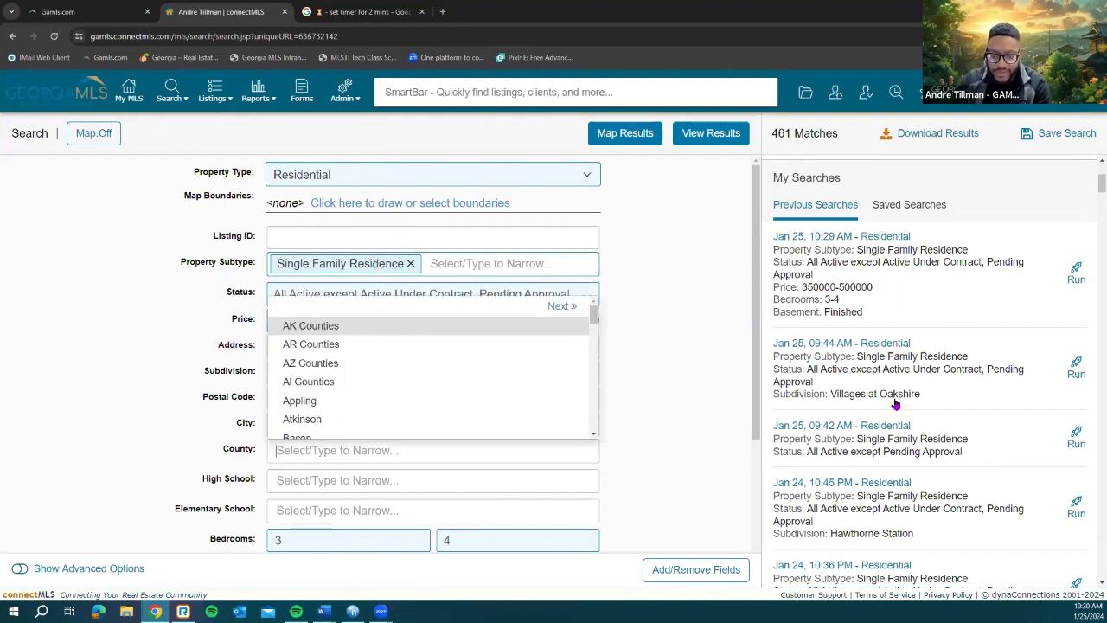
type("dekalb")
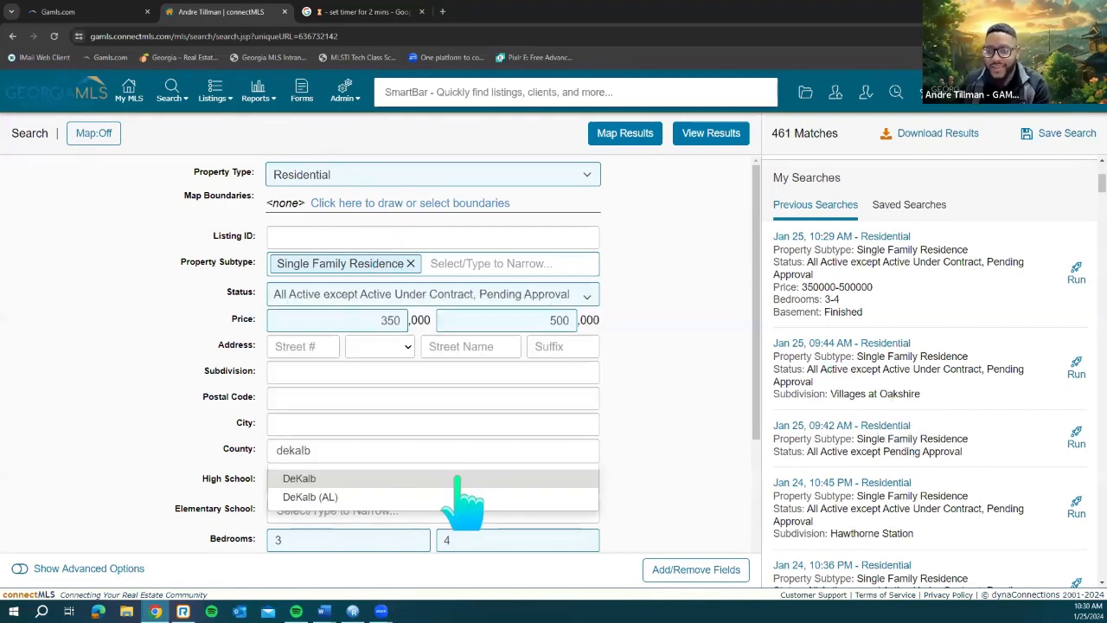
left_click(457, 478)
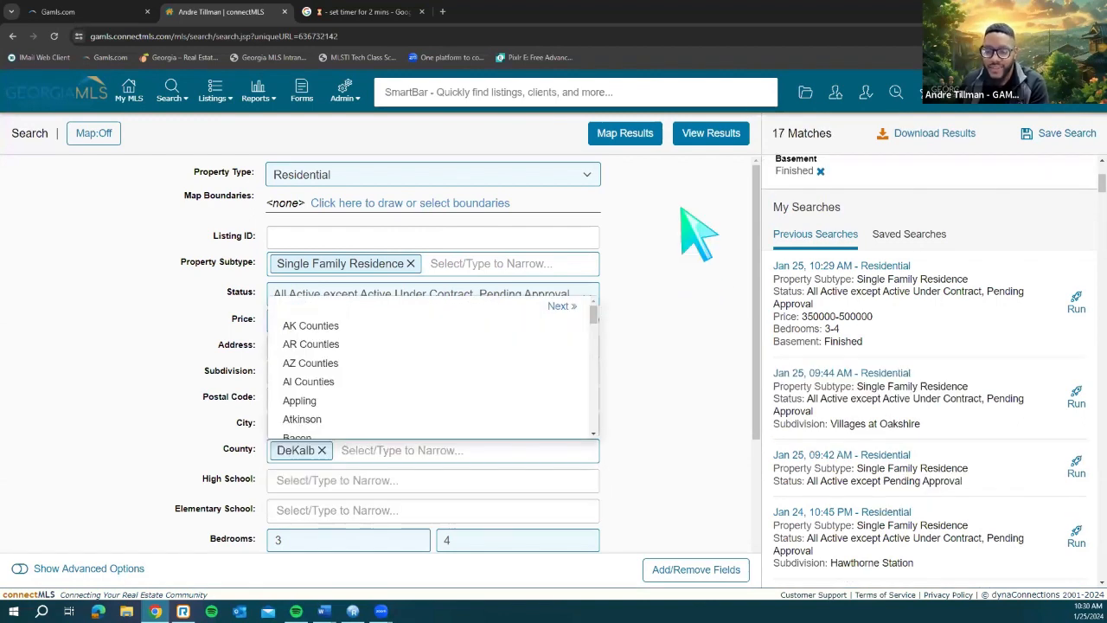
left_click(689, 310)
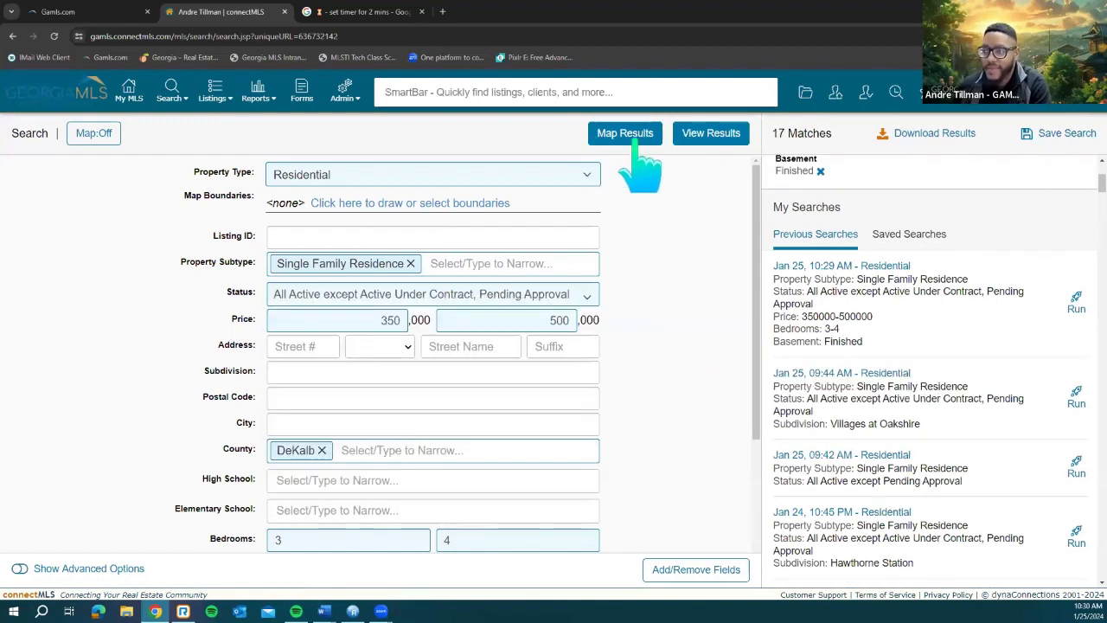
left_click(729, 136)
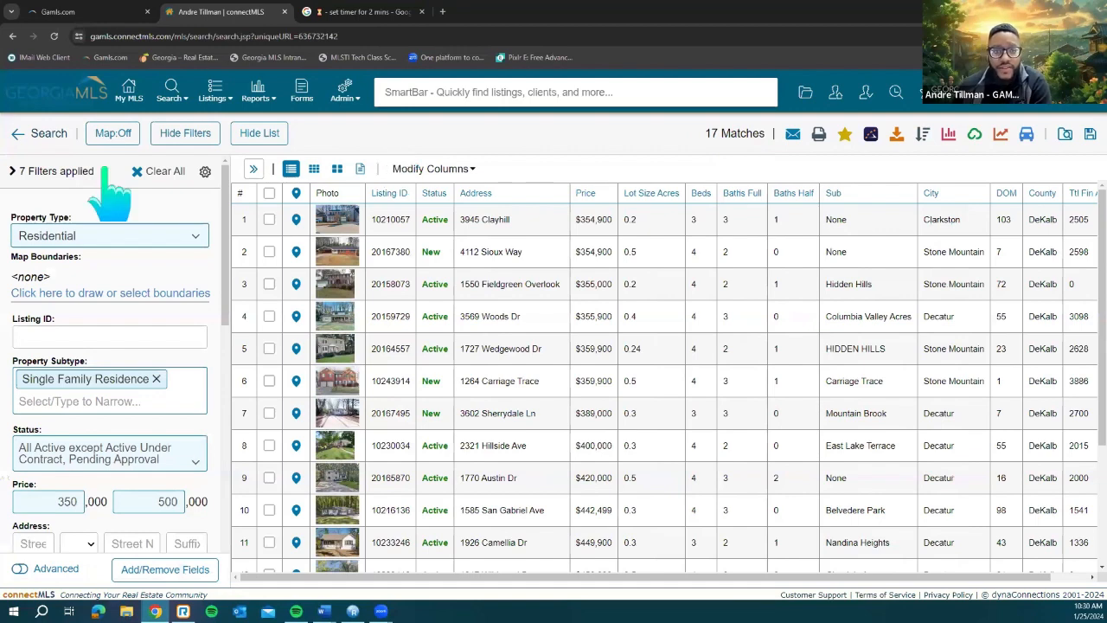
Step: Hide the filters so the 17 DeKalb listings fill a full-width table, then scroll through it
left_click(183, 141)
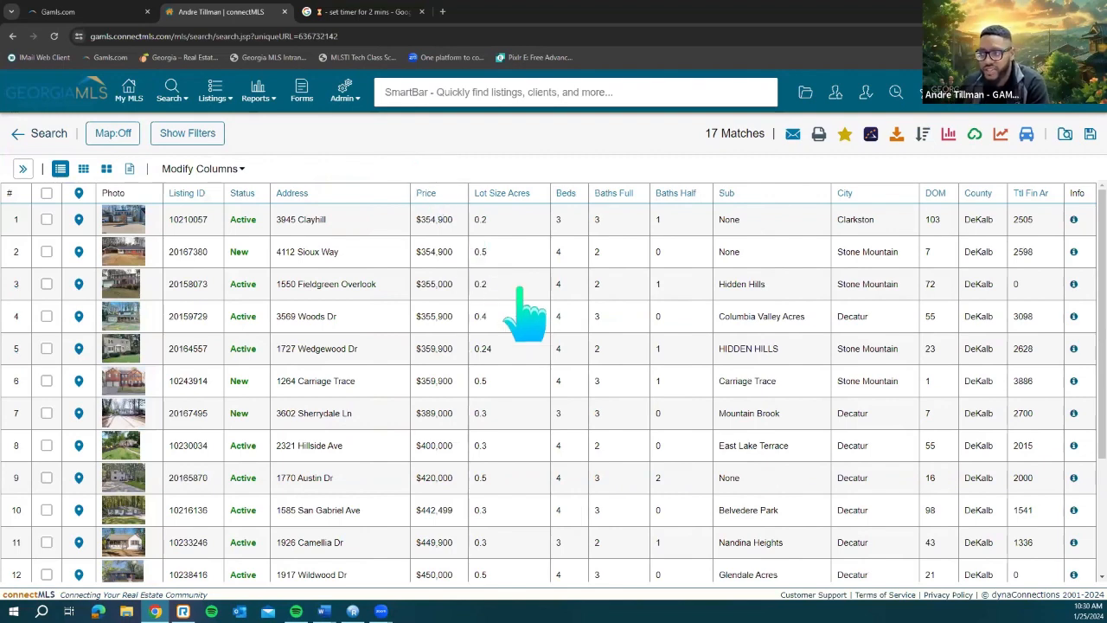
scroll(481, 328, "down", 2)
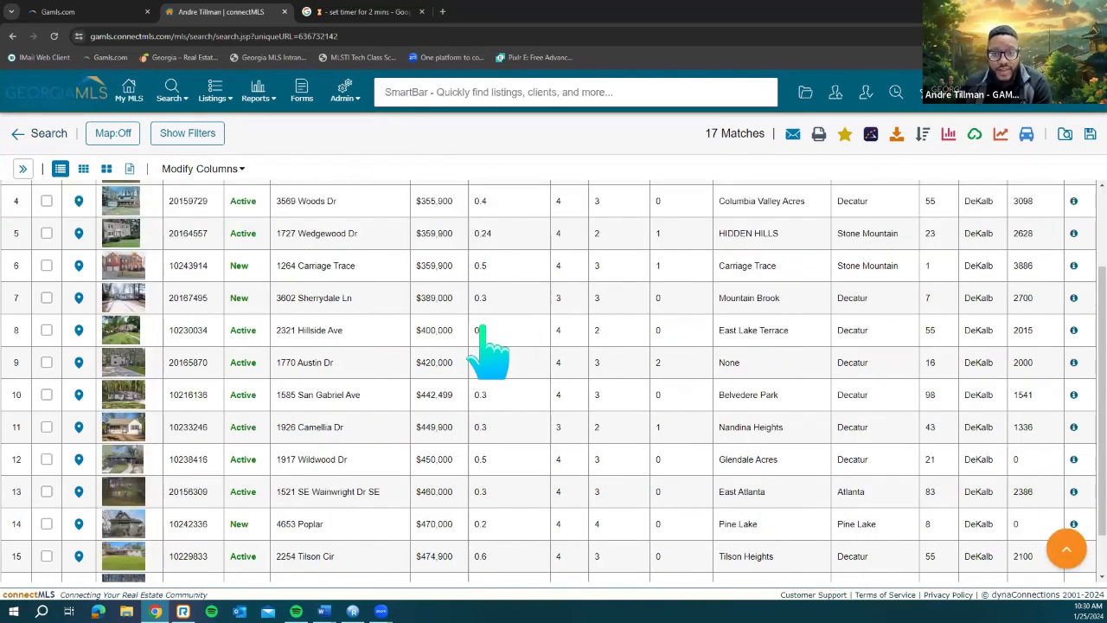
scroll(481, 329, "up", 2)
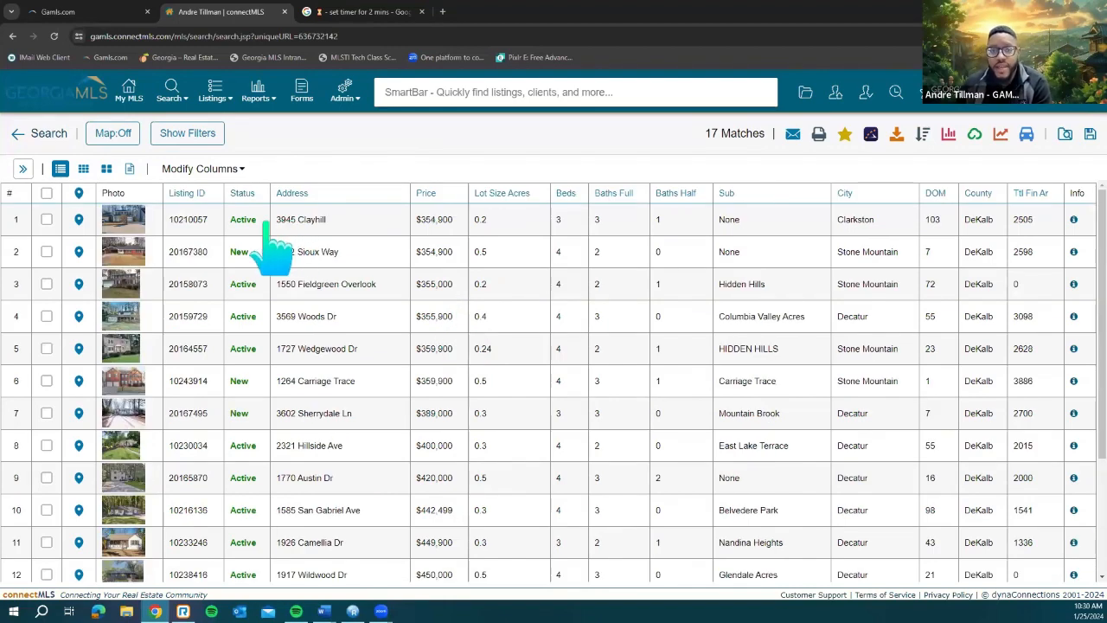
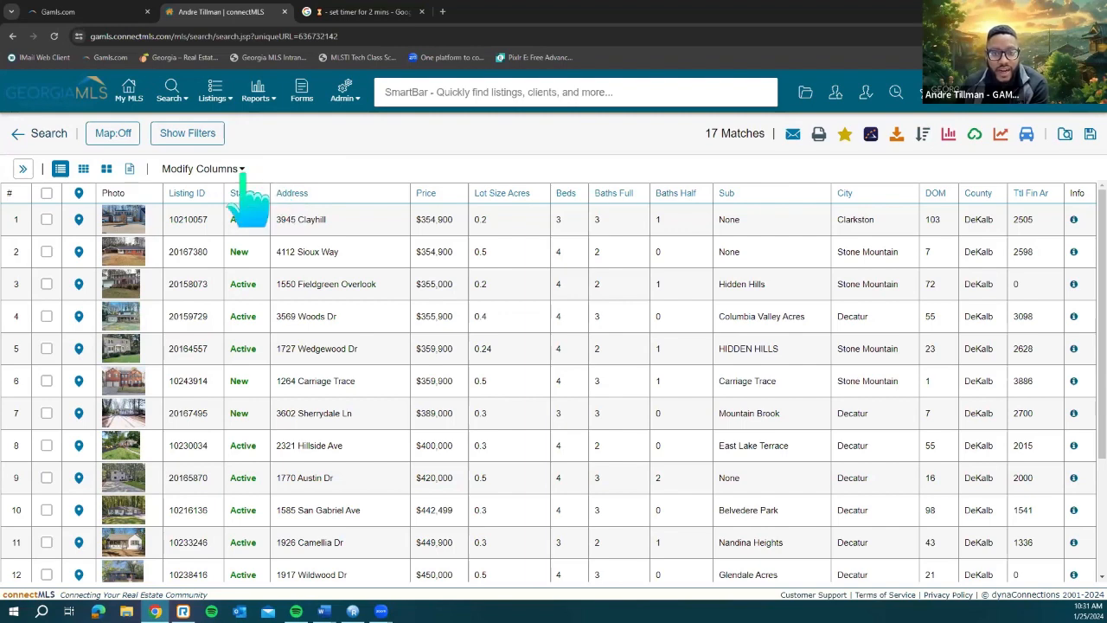
Step: Start a custom column layout and remove both Virtual Tour URL columns and Additional Info
left_click(242, 172)
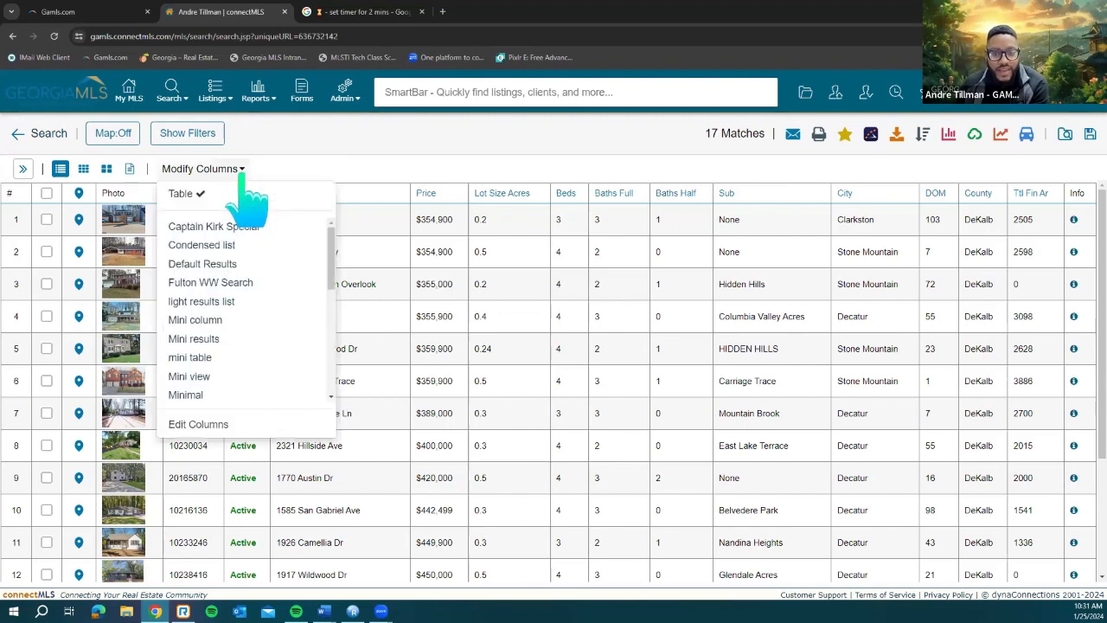
left_click(232, 428)
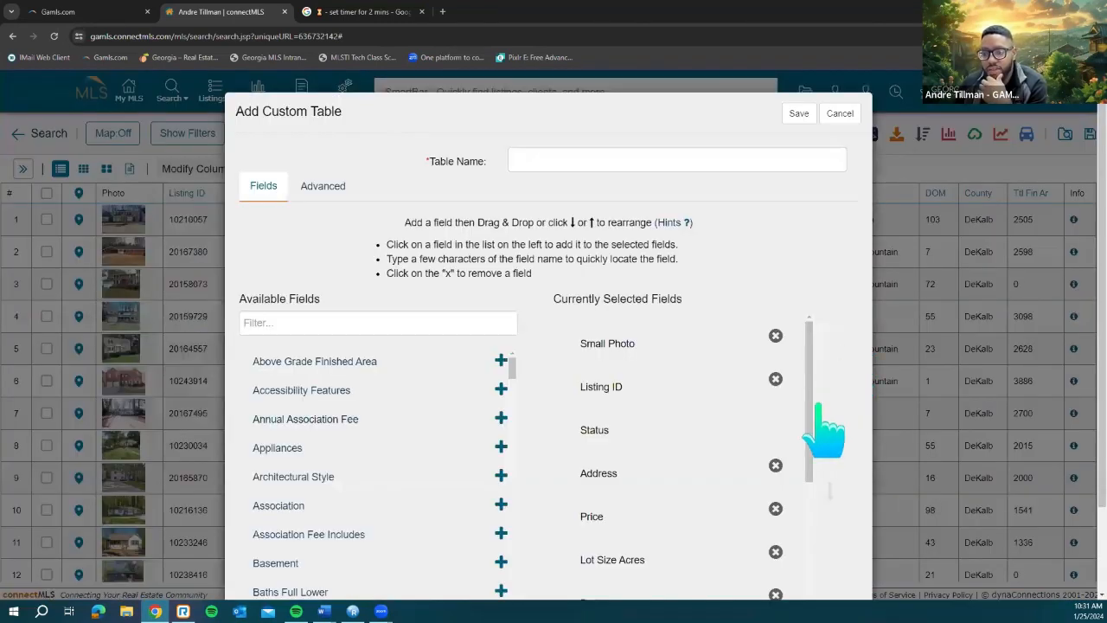
scroll(809, 405, "down", 3)
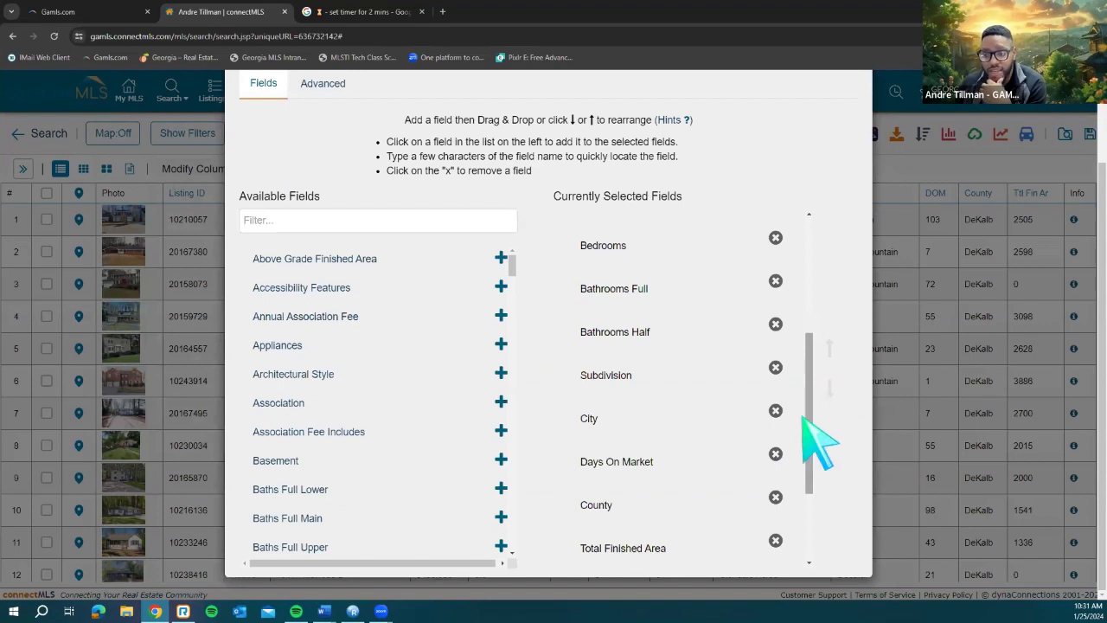
scroll(814, 441, "down", 3)
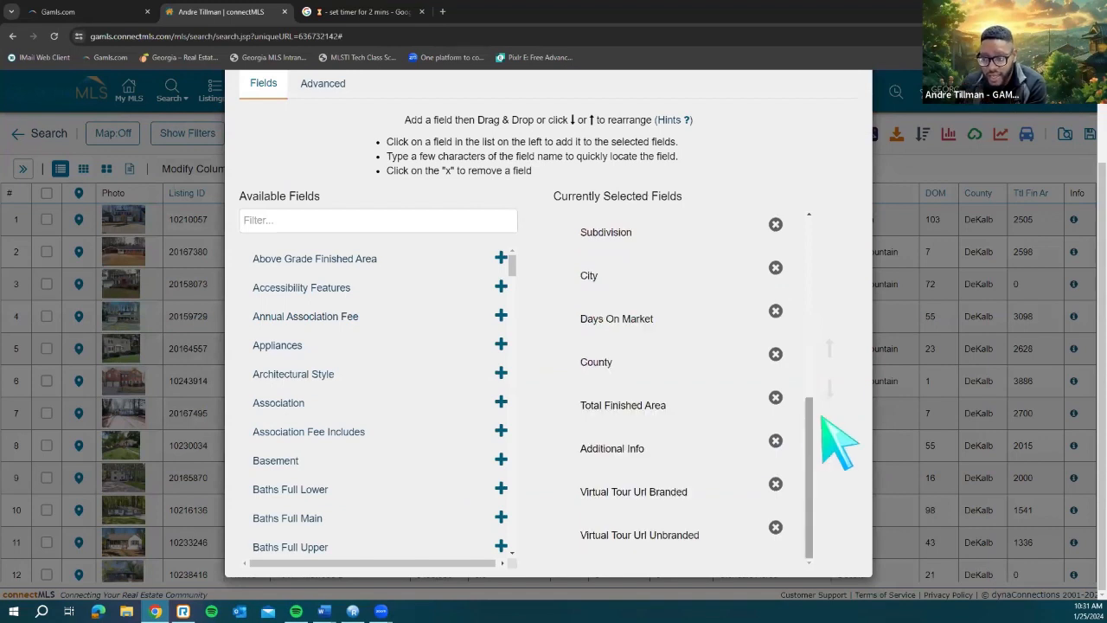
left_click(776, 527)
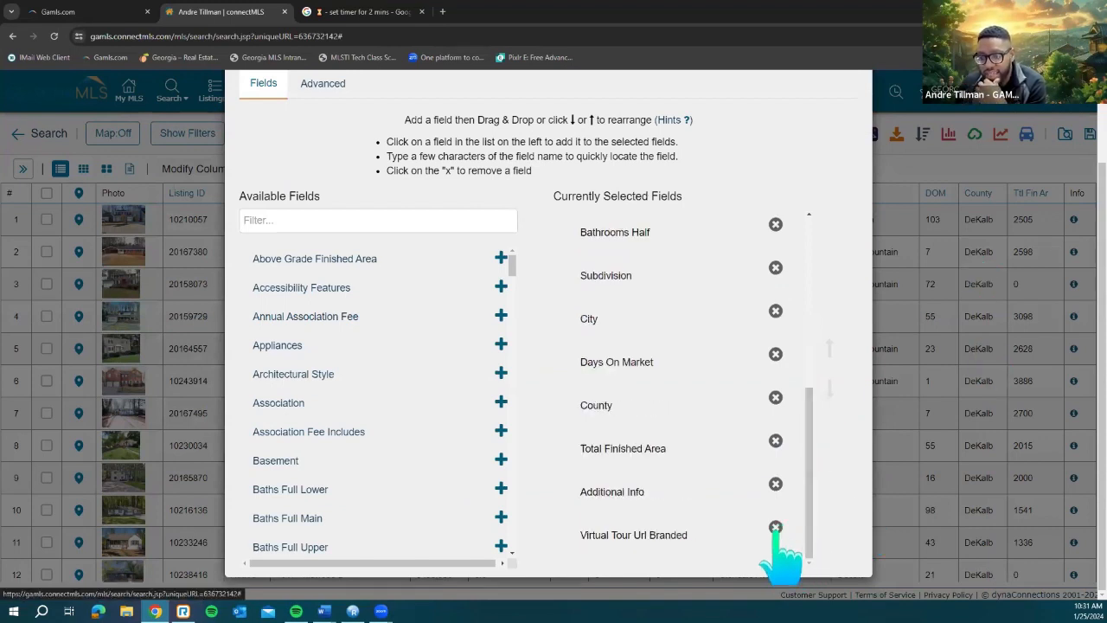
left_click(776, 528)
left_click(776, 528)
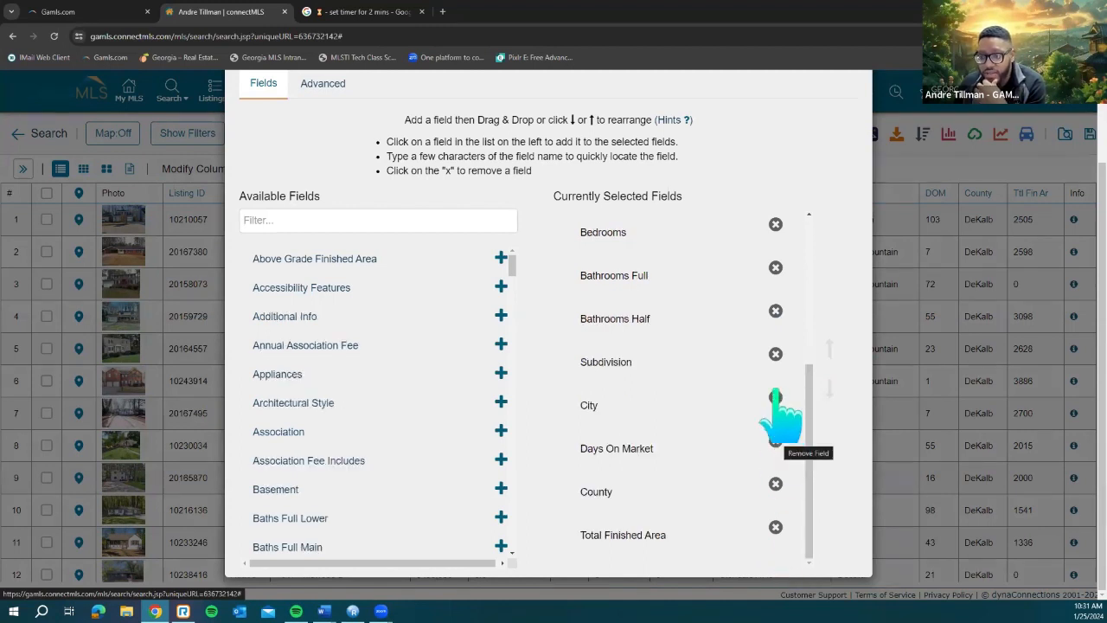
Step: Remove the Bathrooms Half, Bathrooms Full, Bedrooms, Total Finished Area and Lot Size Acres columns
scroll(775, 398, "up", 1)
left_click(776, 368)
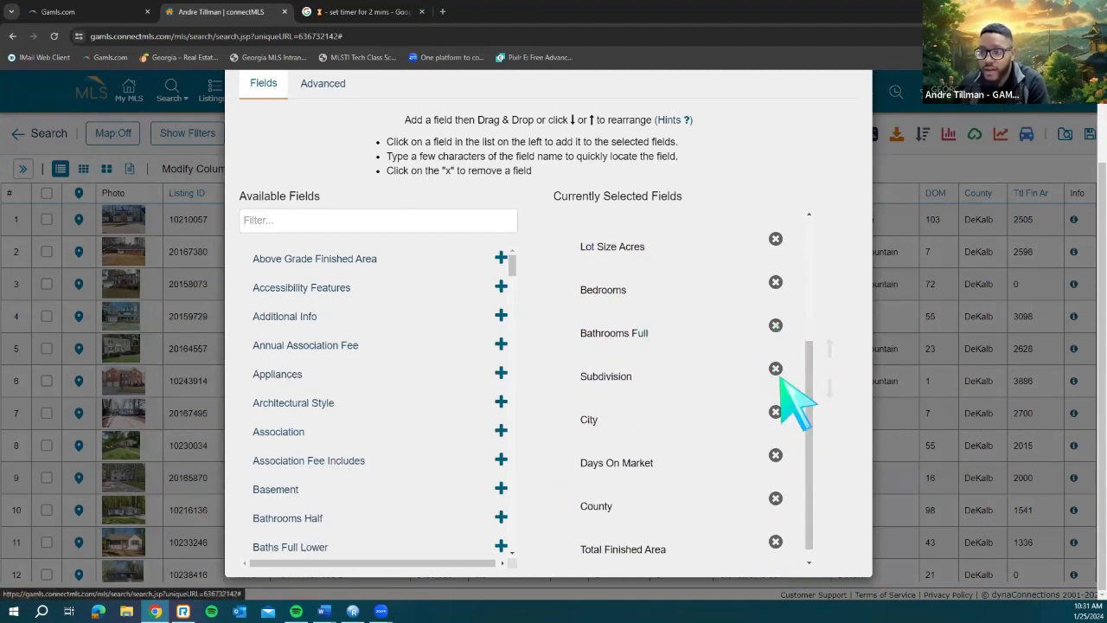
left_click(776, 325)
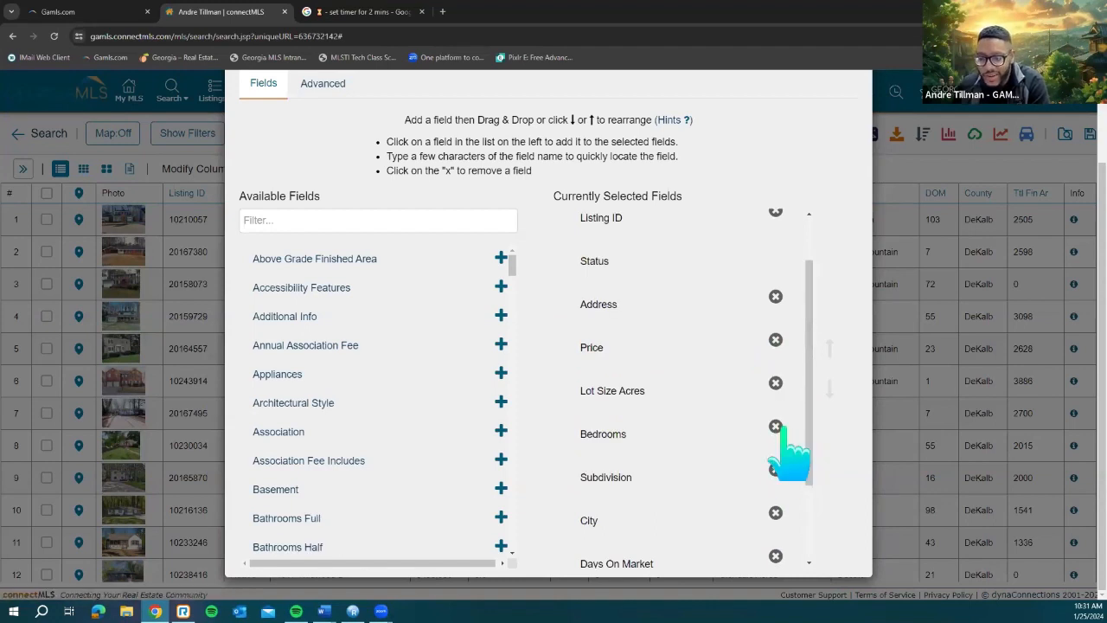
left_click(776, 427)
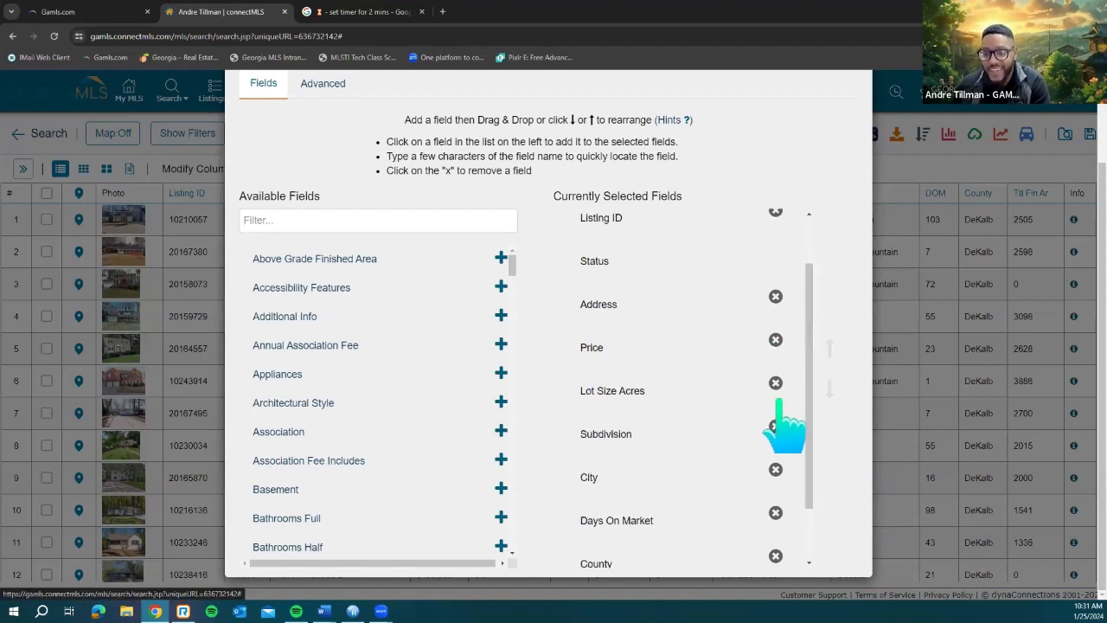
scroll(779, 422, "up", 2)
scroll(817, 463, "down", 3)
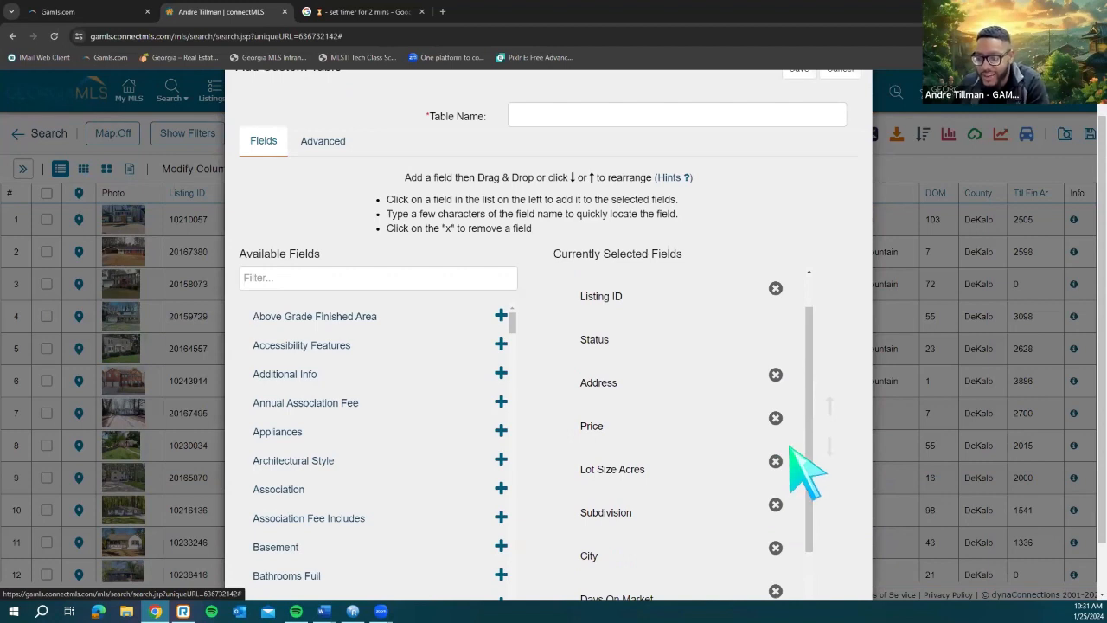
left_click(774, 528)
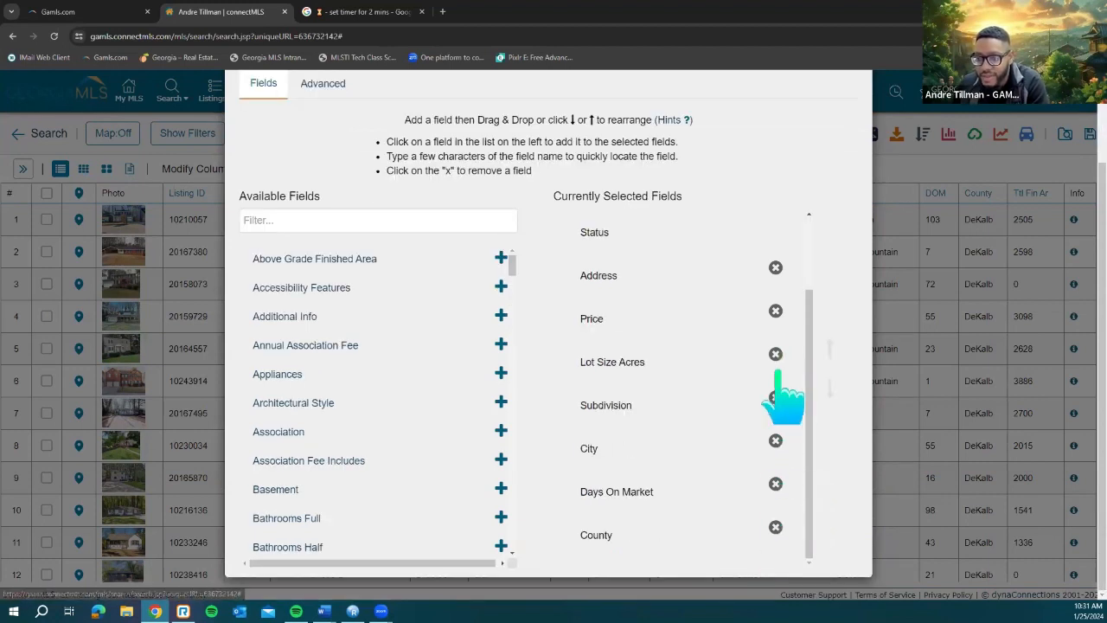
left_click(762, 356)
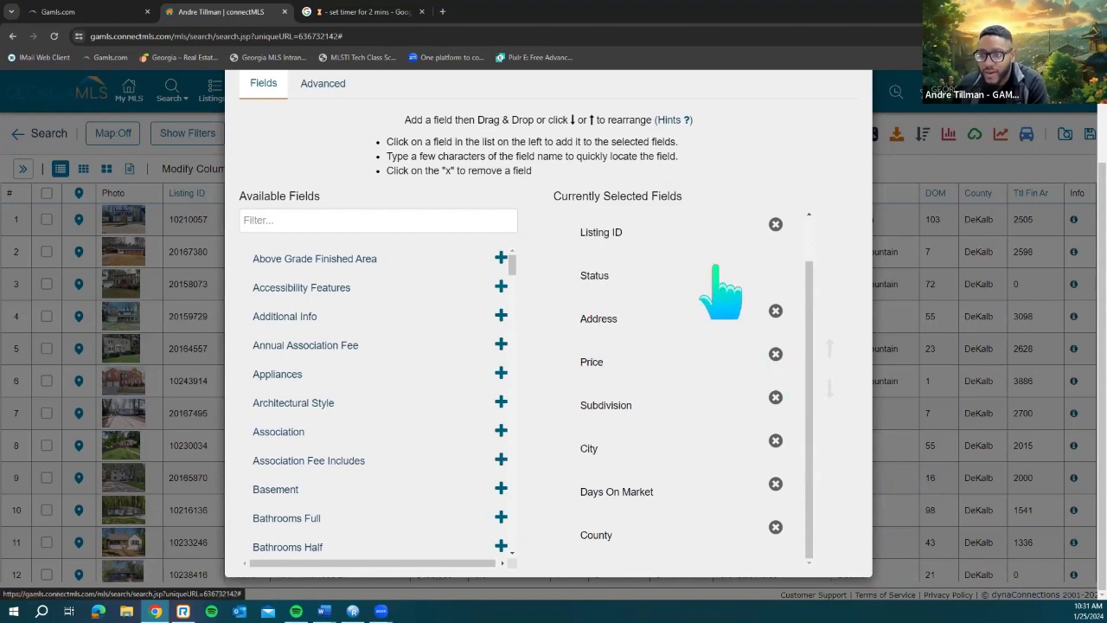
scroll(816, 251, "up", 1)
scroll(703, 211, "up", 2)
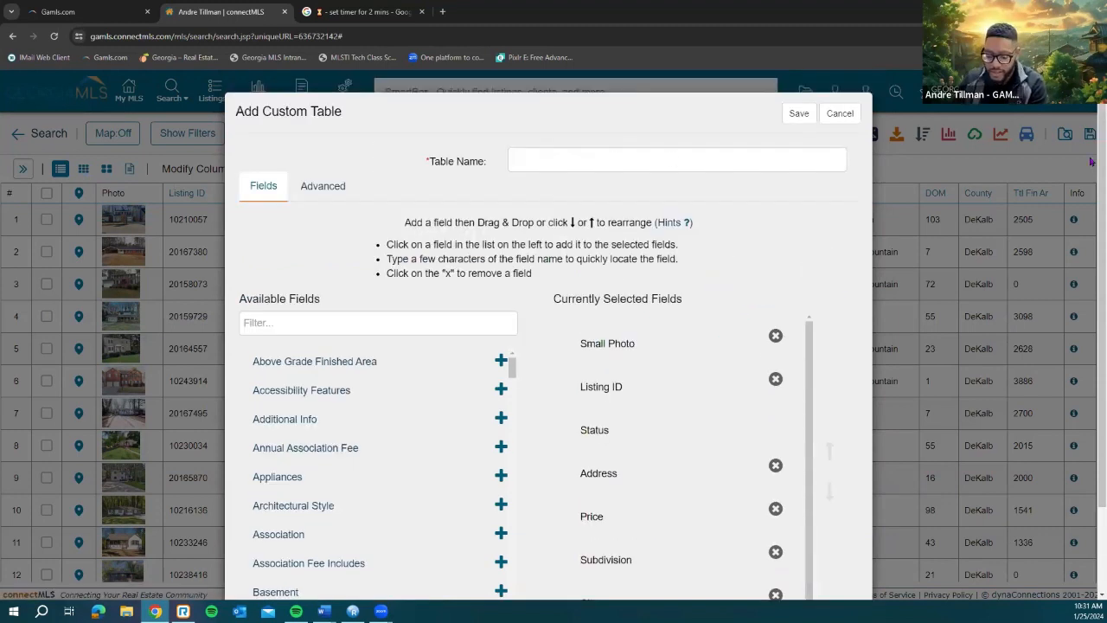
left_click(667, 161)
Step: Name the trimmed column layout 'Minimal List View' and save it
type("Minimal List View")
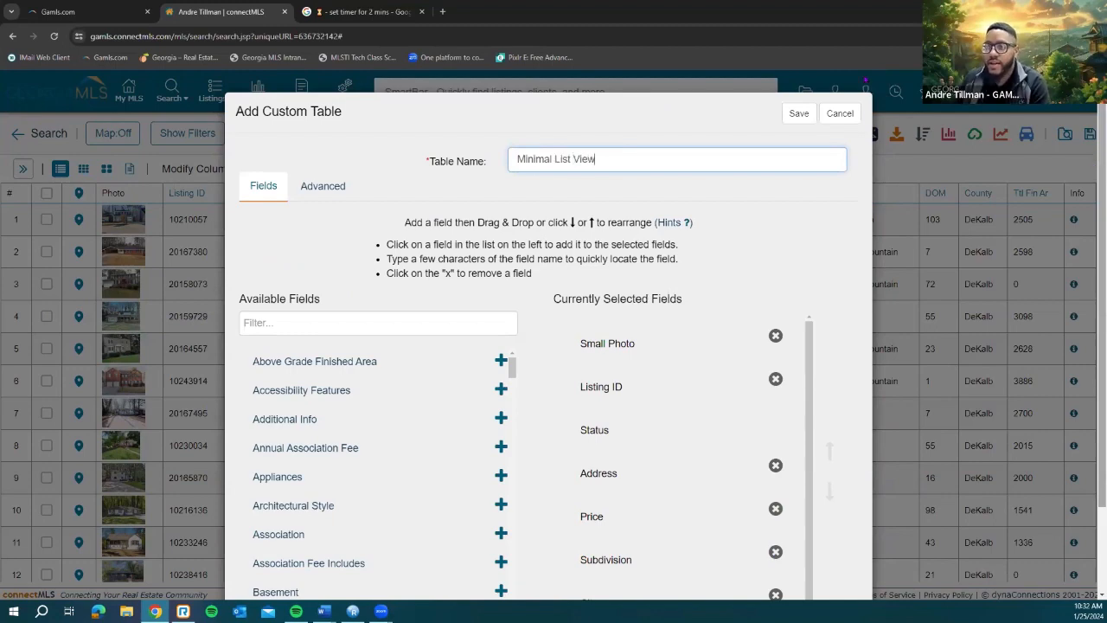
left_click(796, 116)
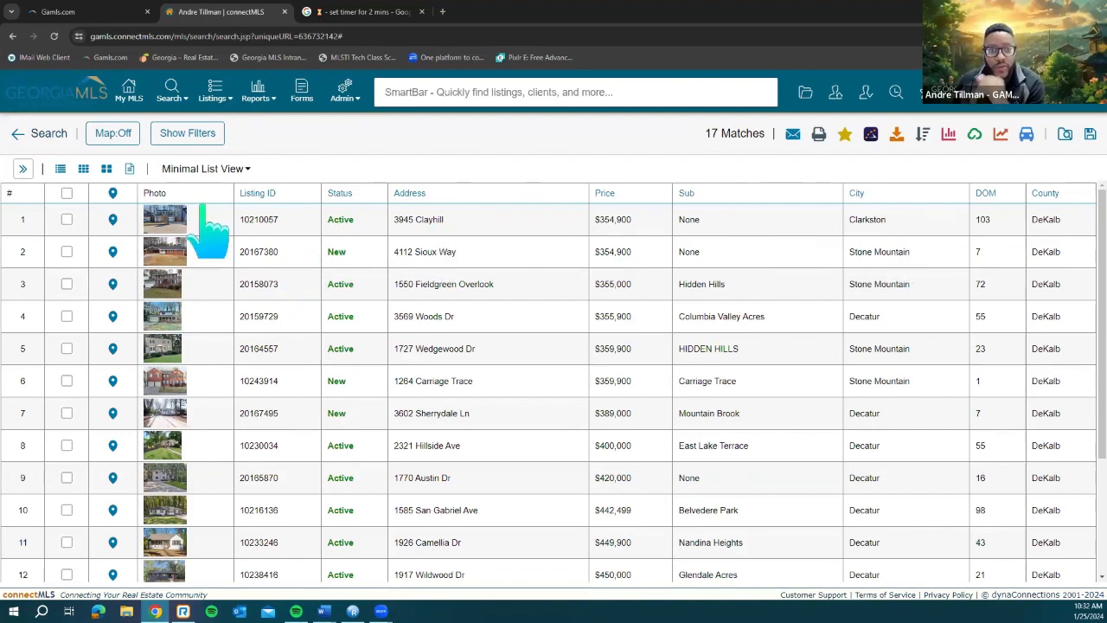
Step: Switch the 17 DeKalb results to thumbnail photo cards and scroll through them
left_click(83, 170)
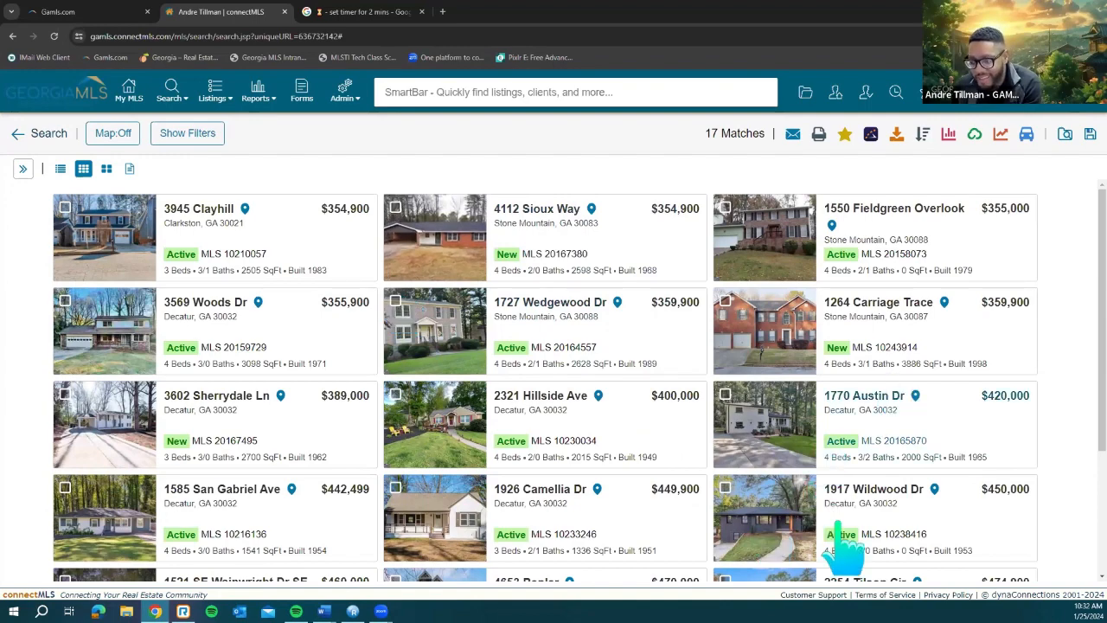
scroll(837, 526, "down", 2)
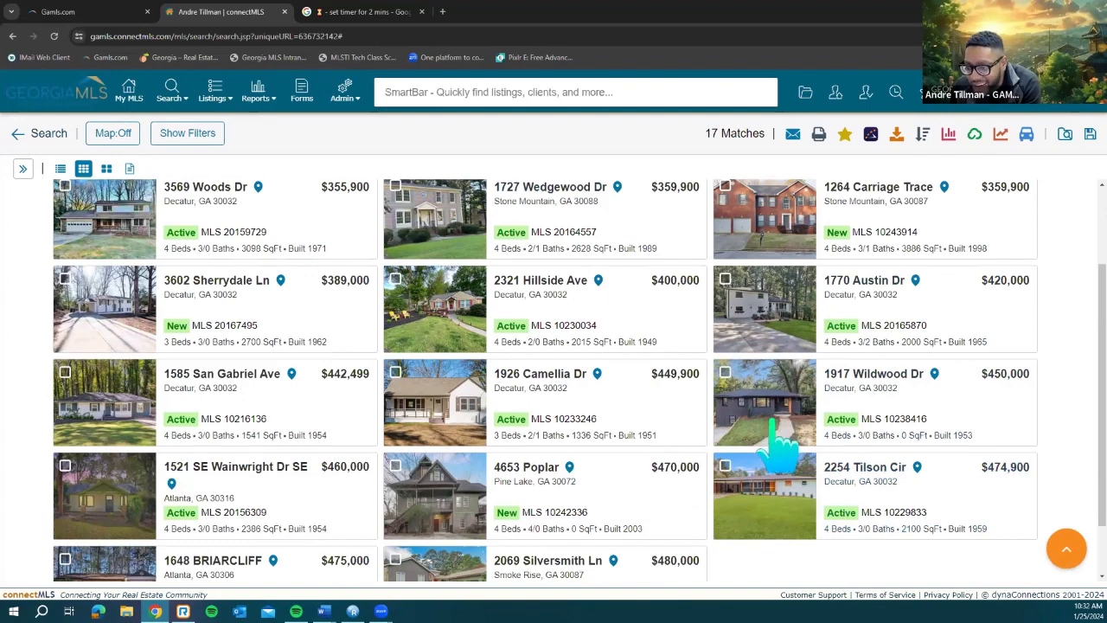
scroll(224, 364, "up", 2)
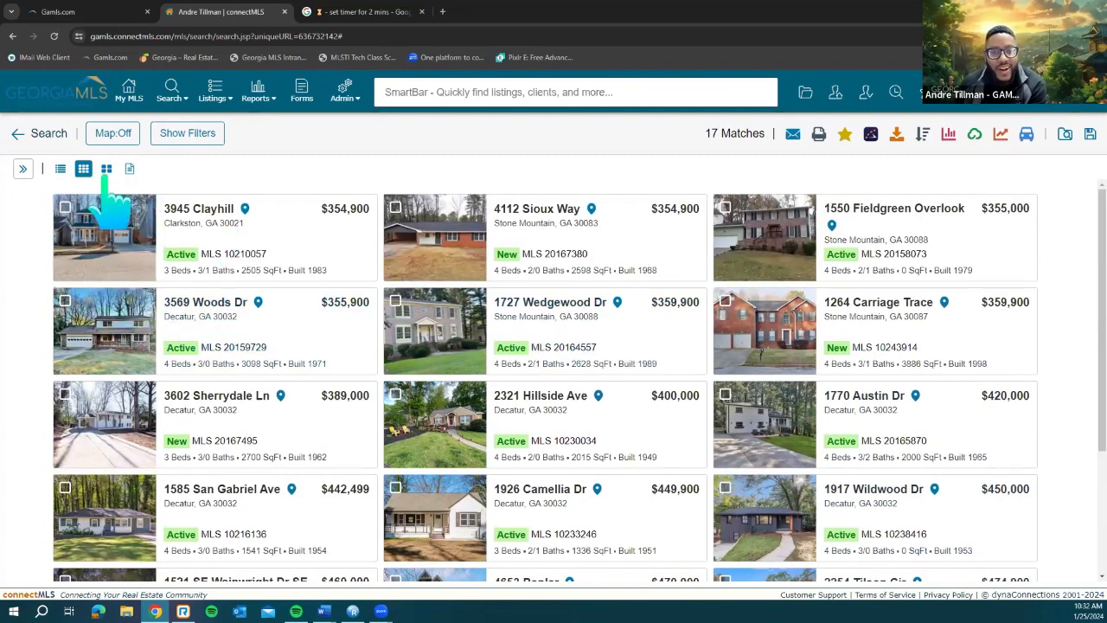
Step: Switch to the large-photo grid, three cards per row, and browse all 17 listings
left_click(106, 169)
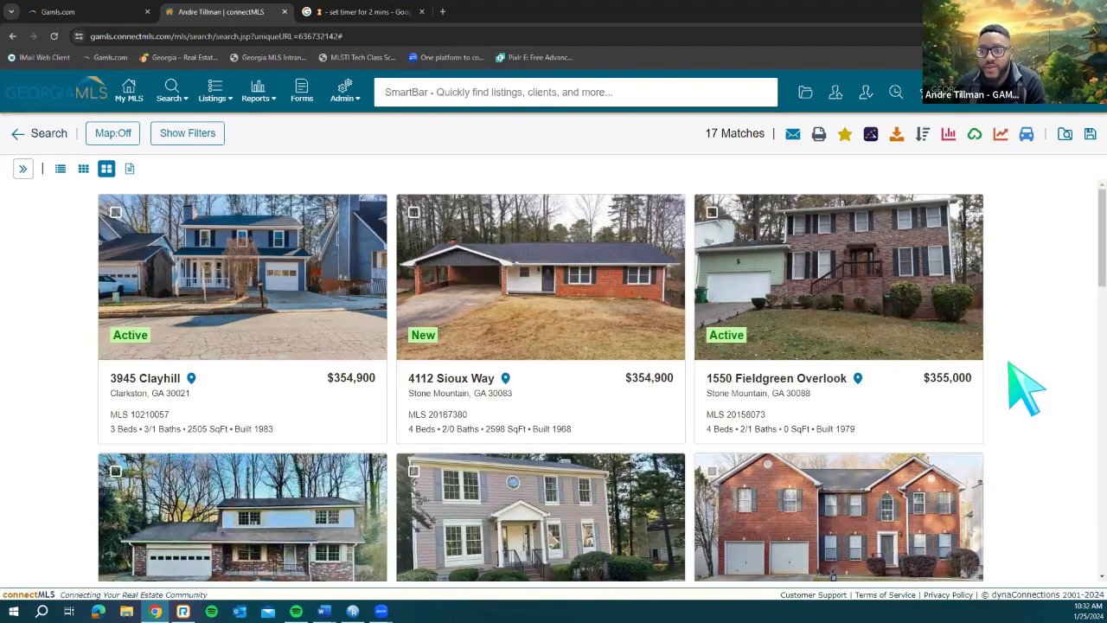
scroll(1028, 391, "down", 1)
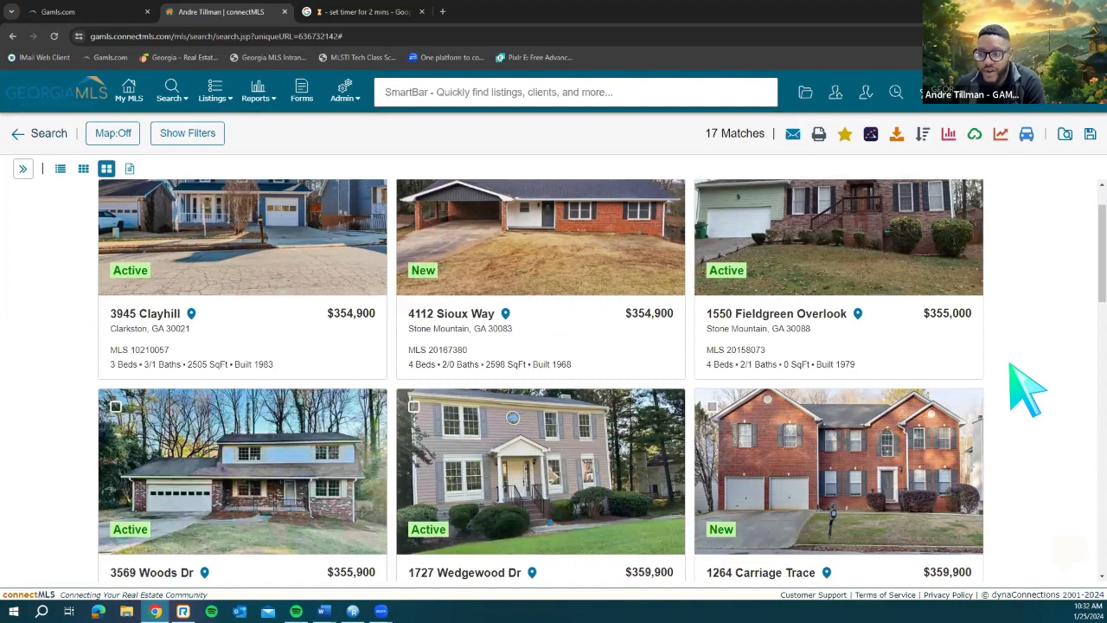
scroll(1027, 390, "down", 1)
scroll(1028, 390, "down", 2)
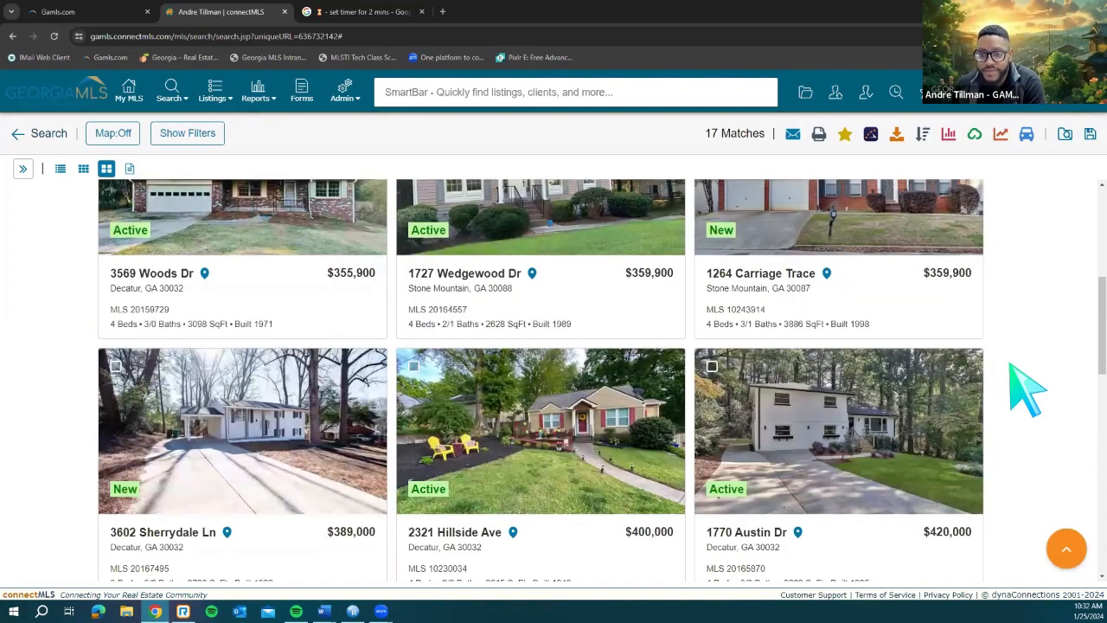
scroll(1028, 390, "down", 2)
scroll(1028, 390, "down", 2)
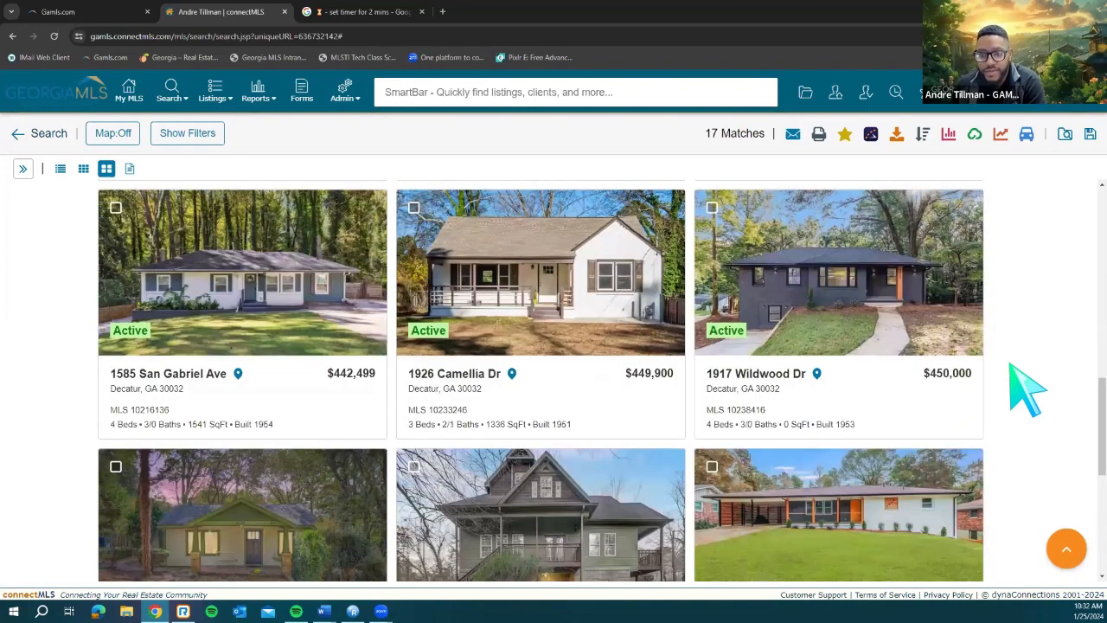
scroll(1028, 390, "down", 4)
scroll(1028, 391, "up", 6)
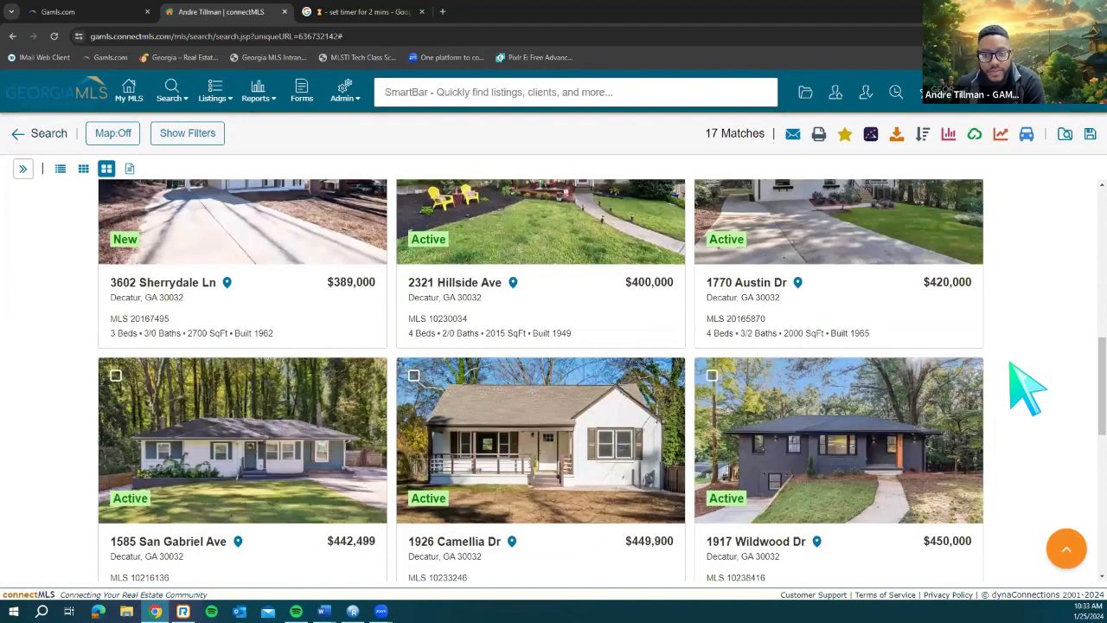
scroll(1028, 391, "up", 3)
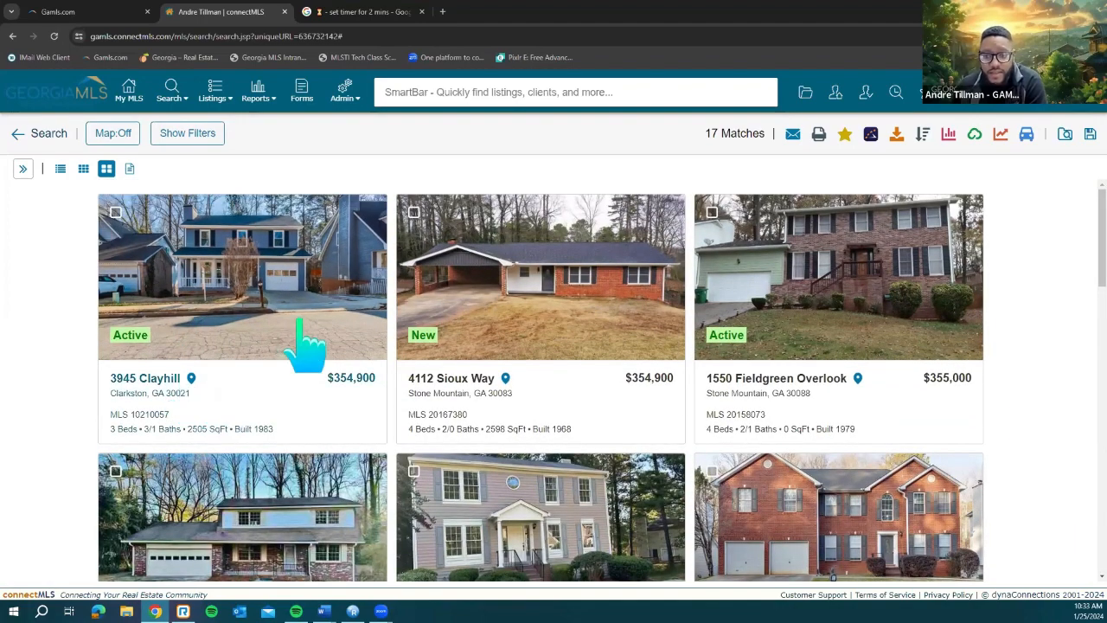
left_click(191, 379)
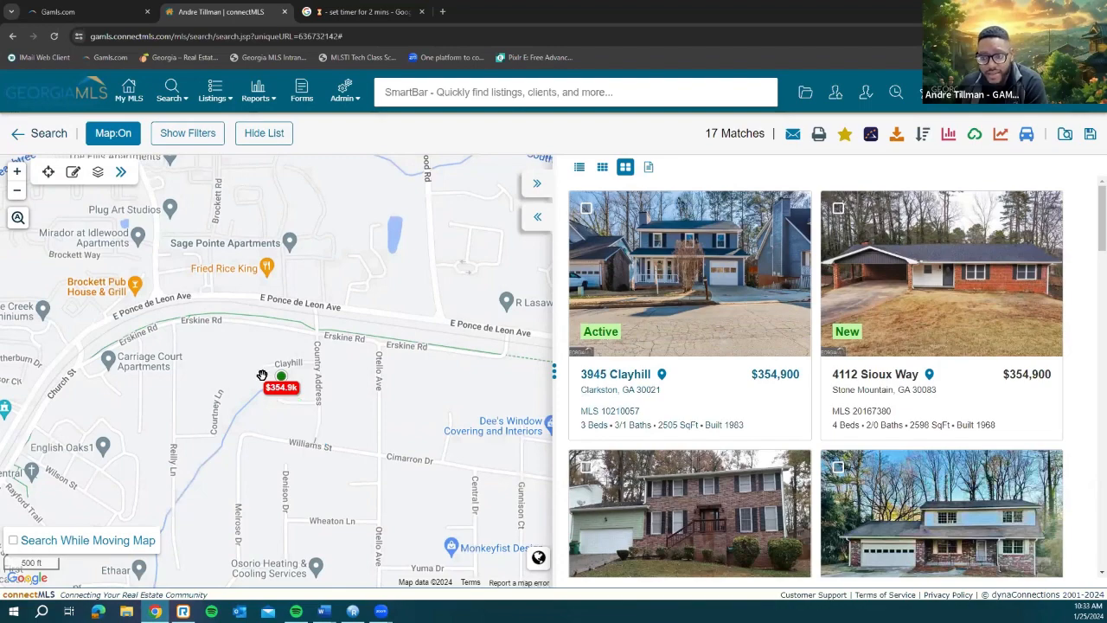
scroll(309, 420, "down", 3)
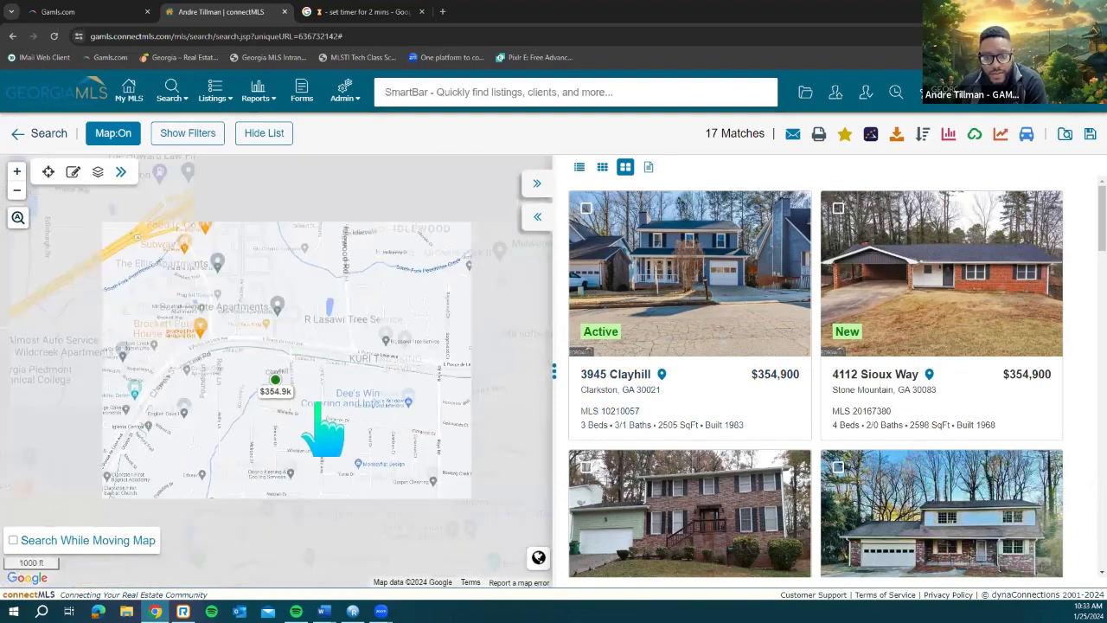
scroll(418, 433, "down", 1)
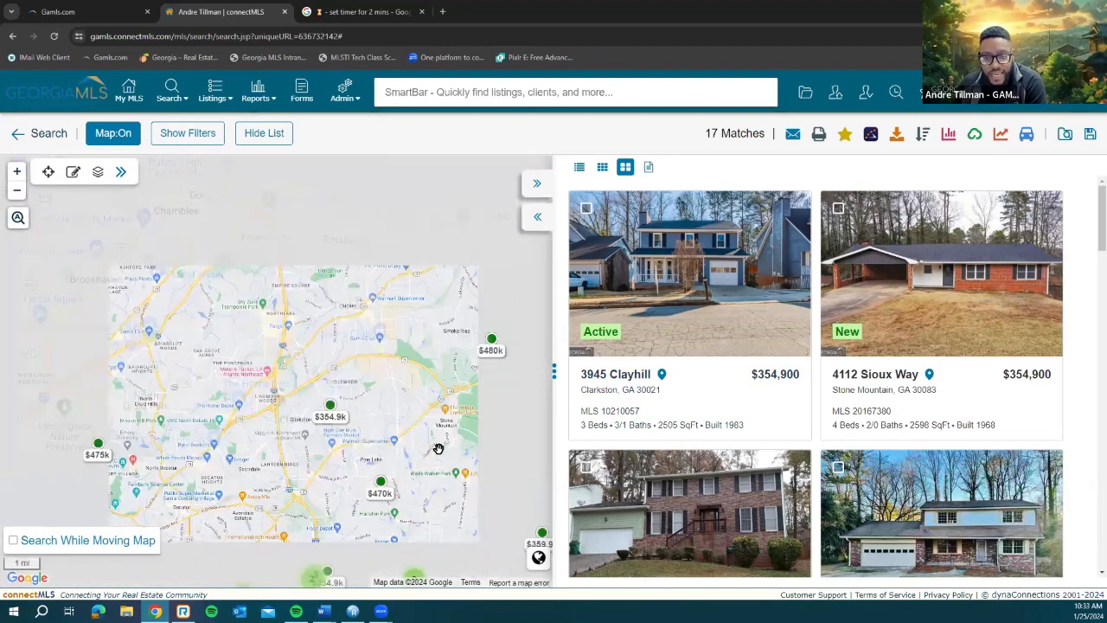
scroll(441, 449, "down", 1)
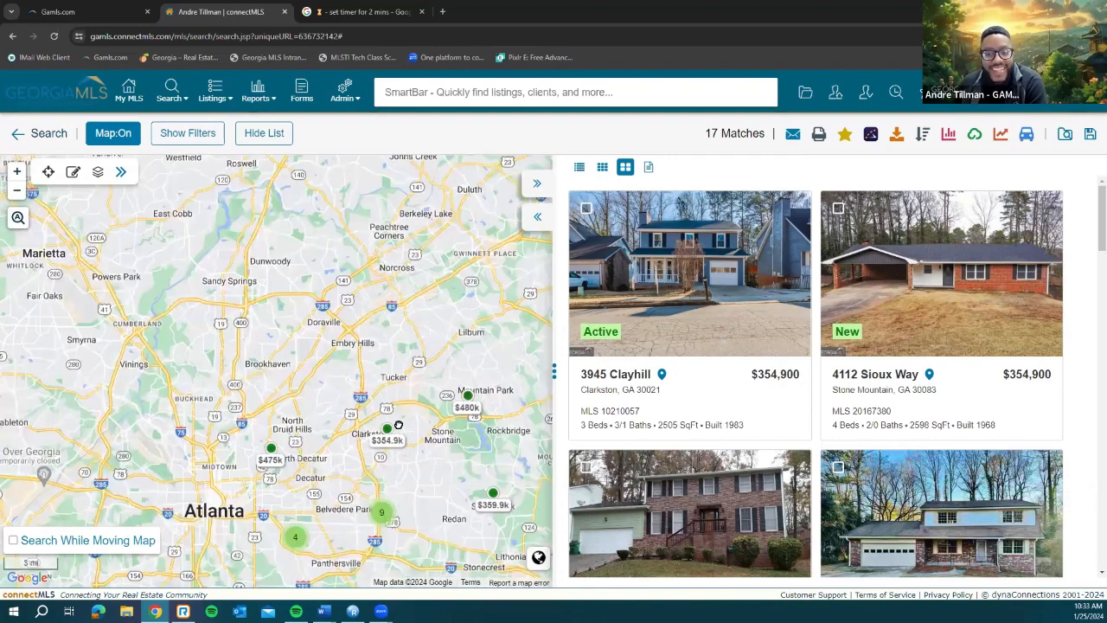
left_click_drag(409, 474, 242, 516)
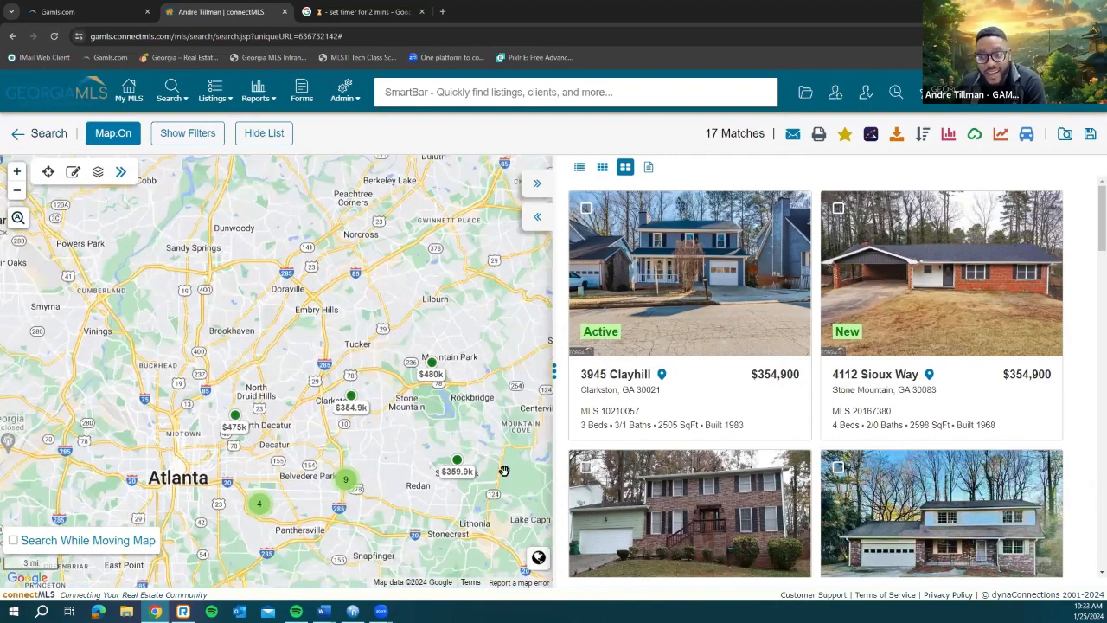
left_click(931, 379)
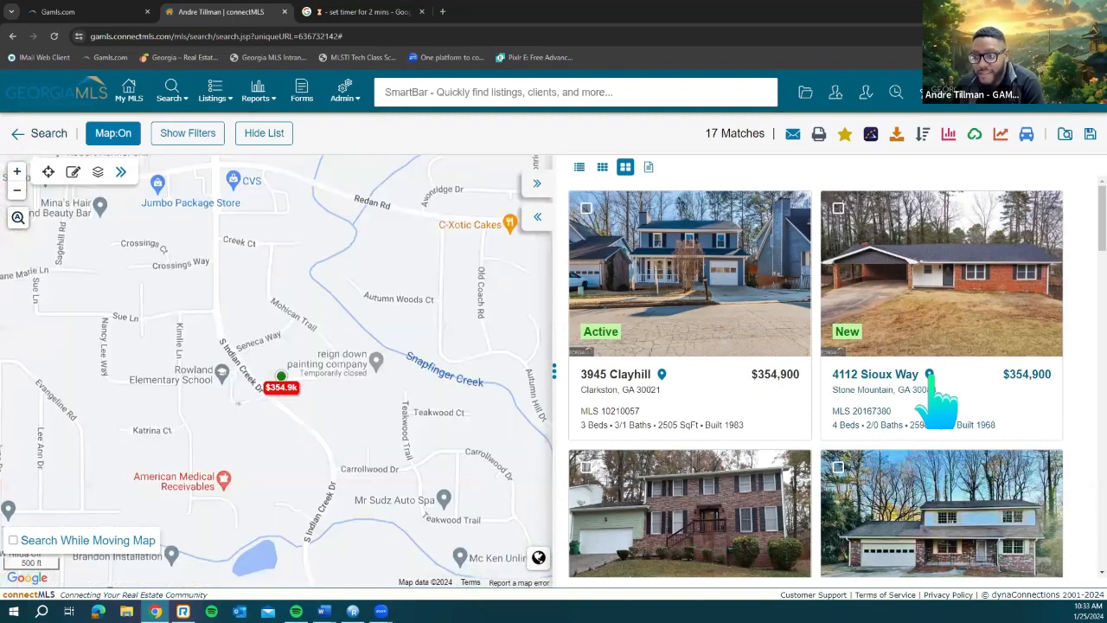
scroll(742, 520, "down", 1)
left_click(732, 517)
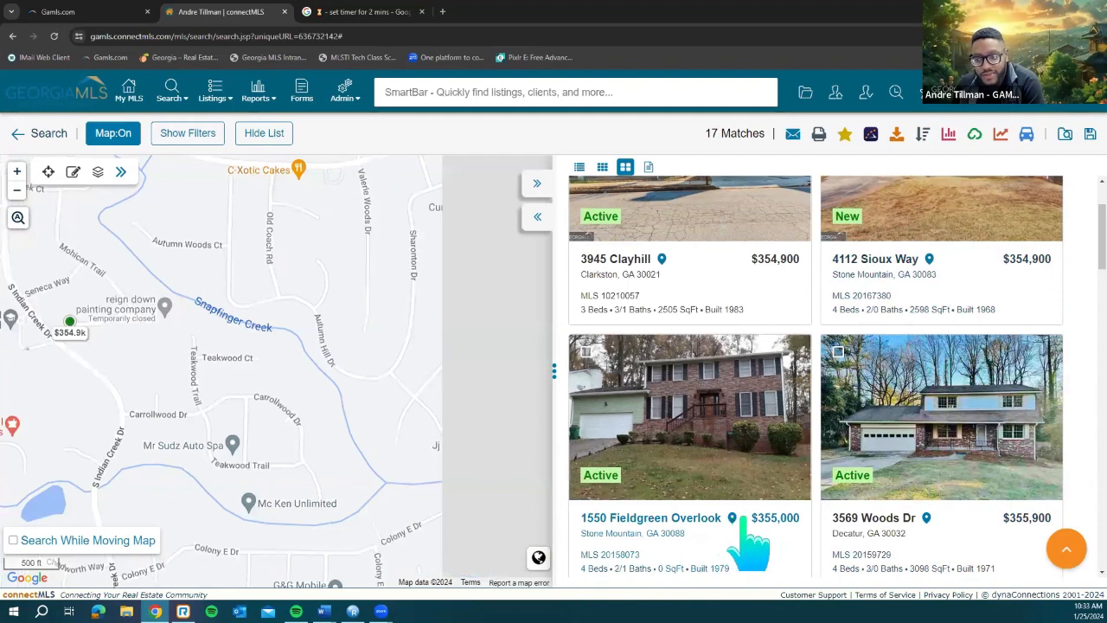
left_click(926, 518)
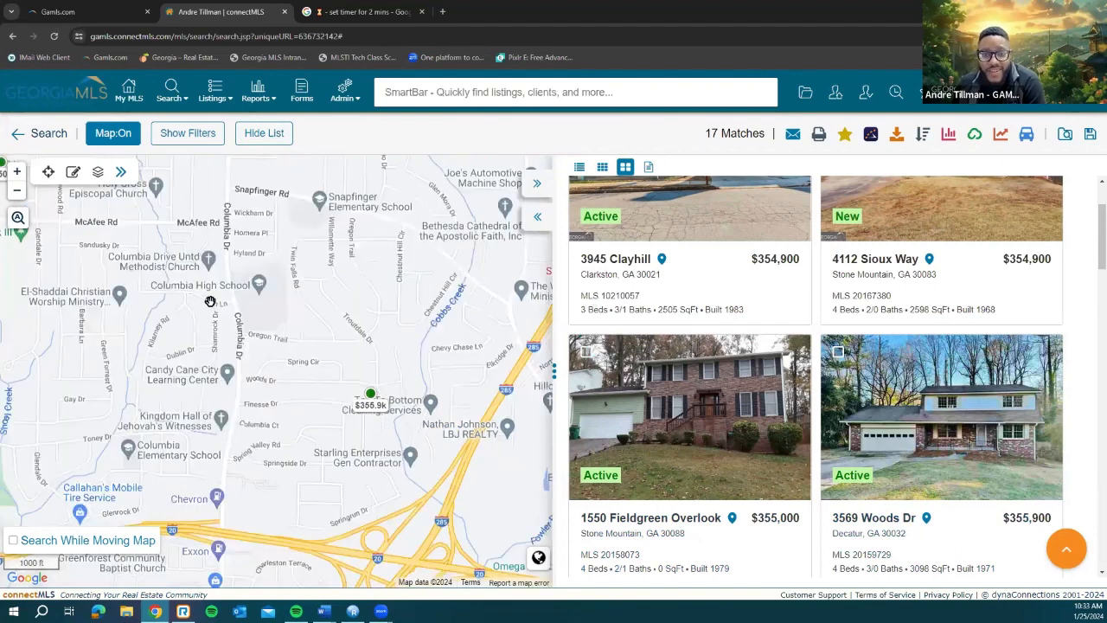
left_click(115, 138)
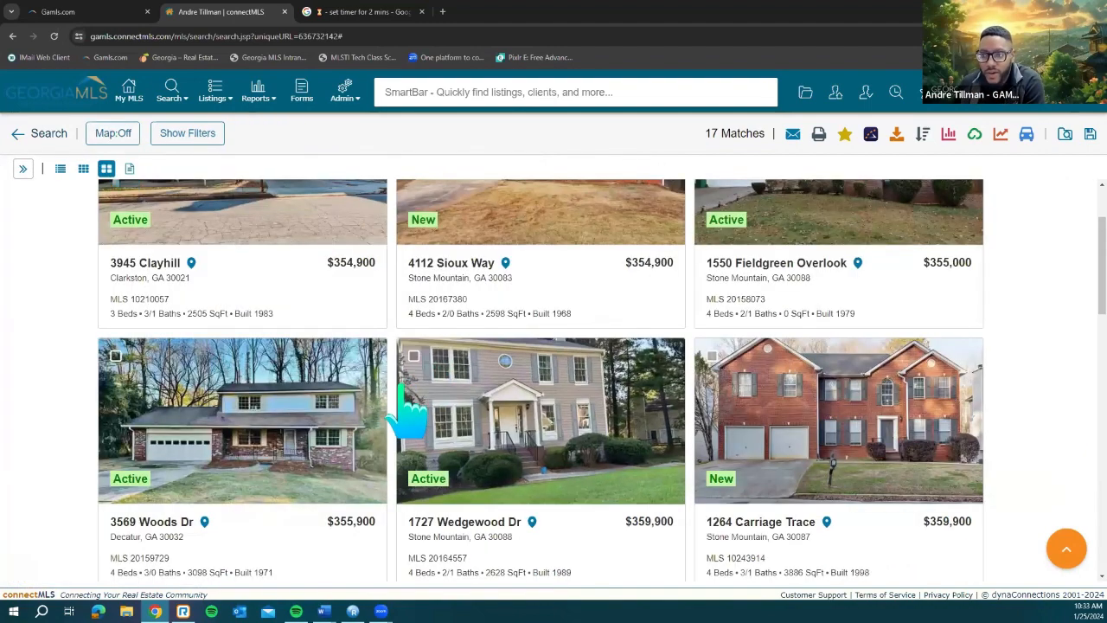
scroll(402, 389, "up", 2)
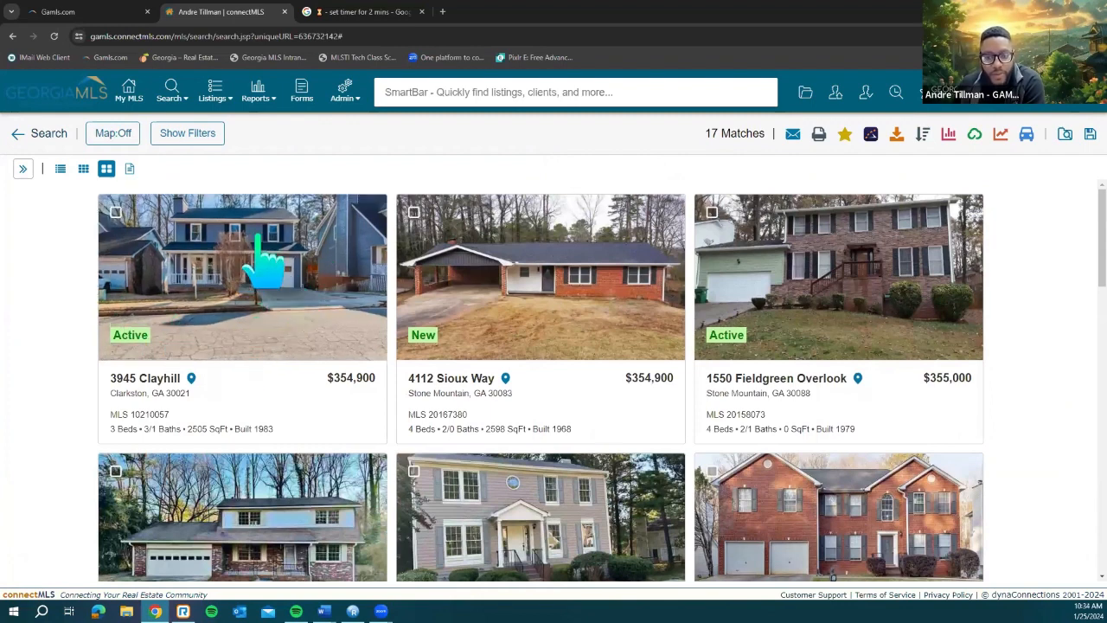
left_click(258, 285)
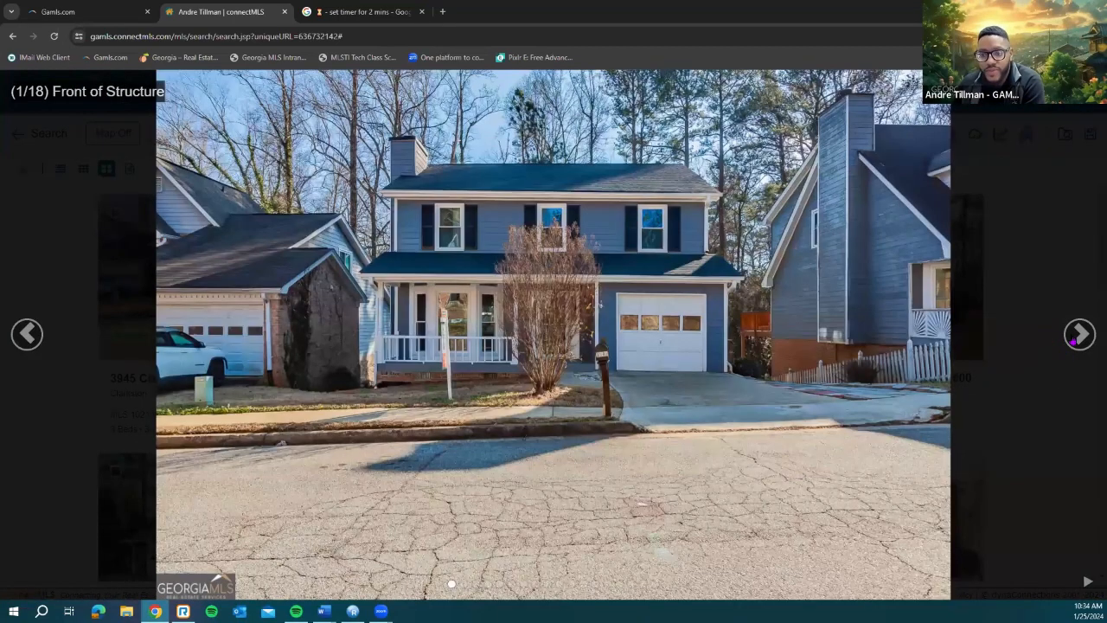
left_click(1075, 337)
left_click(1074, 341)
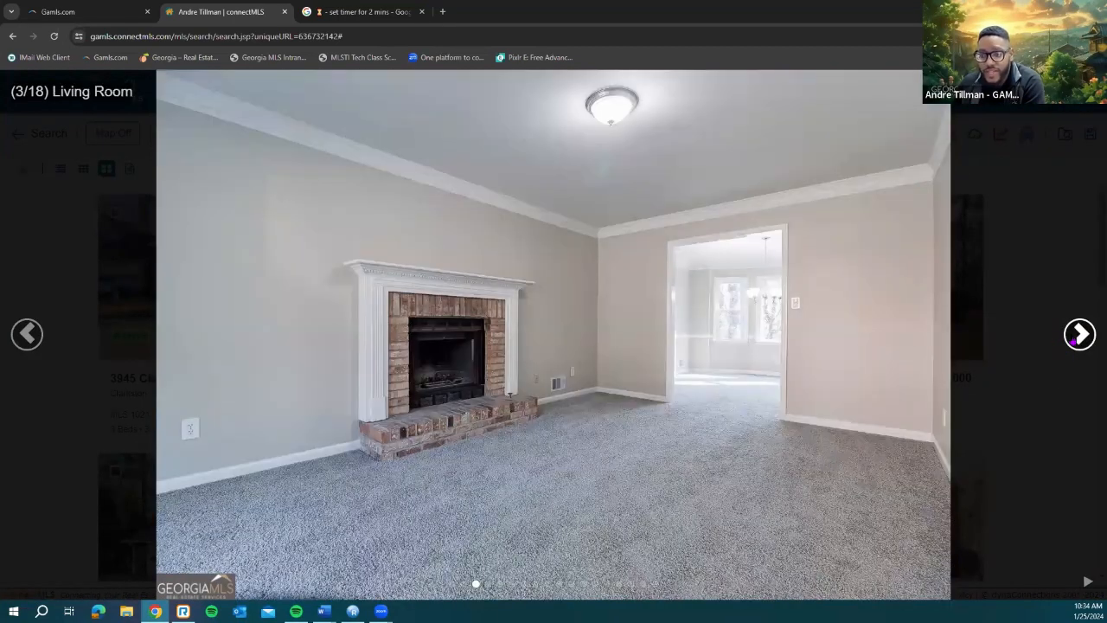
left_click(1073, 341)
left_click(1072, 341)
left_click(1072, 341)
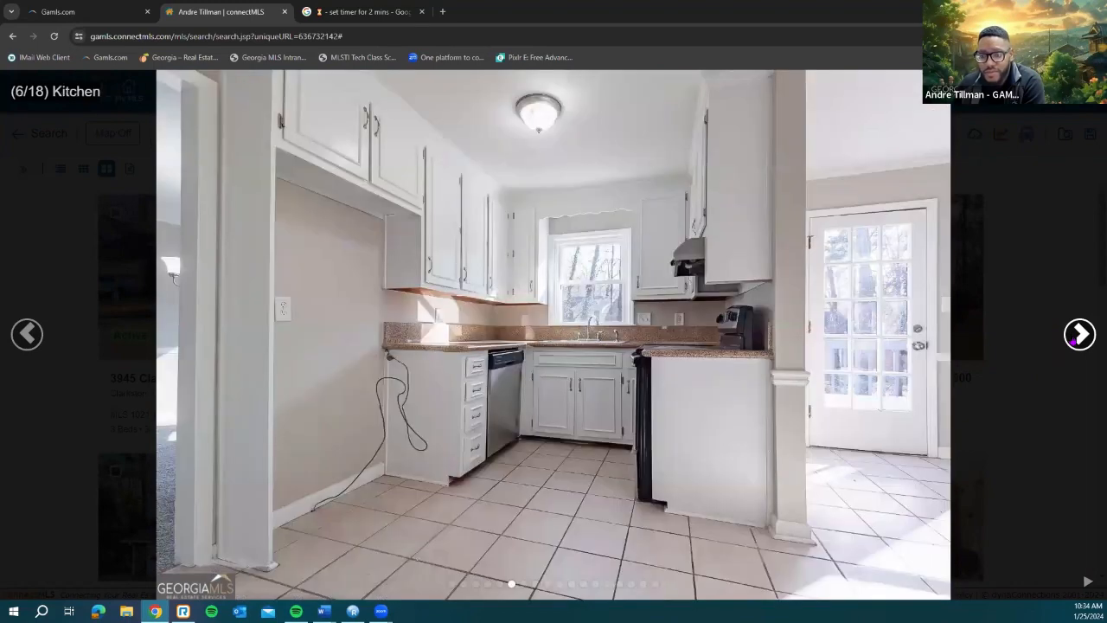
left_click(1073, 341)
left_click(1073, 341)
left_click(1073, 341)
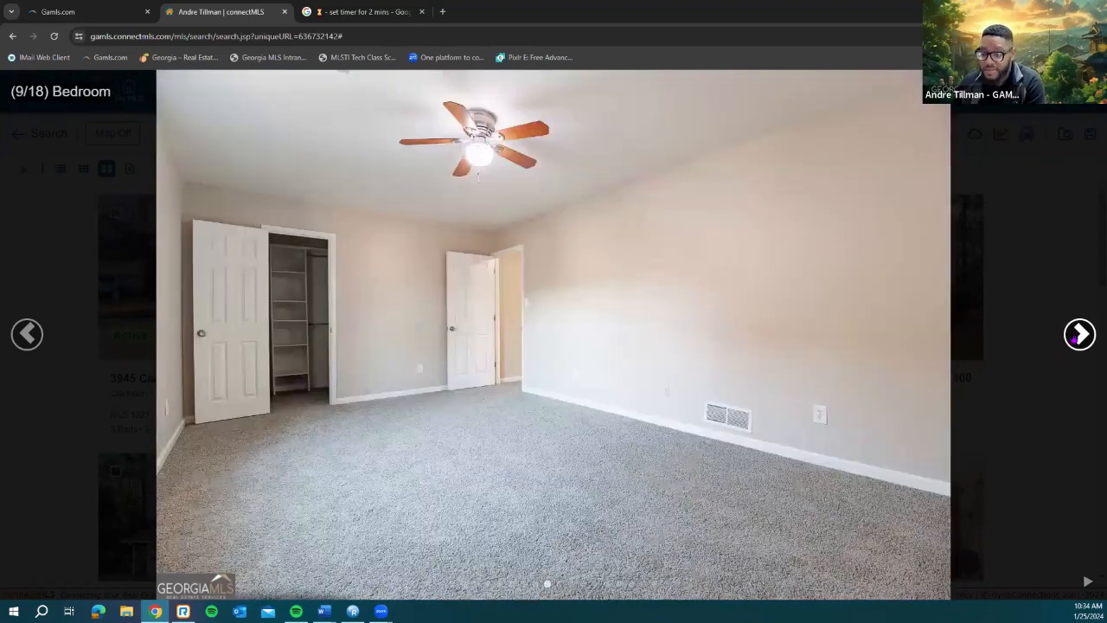
left_click(1073, 341)
left_click(1073, 341)
left_click(1074, 340)
left_click(1073, 340)
left_click(1074, 340)
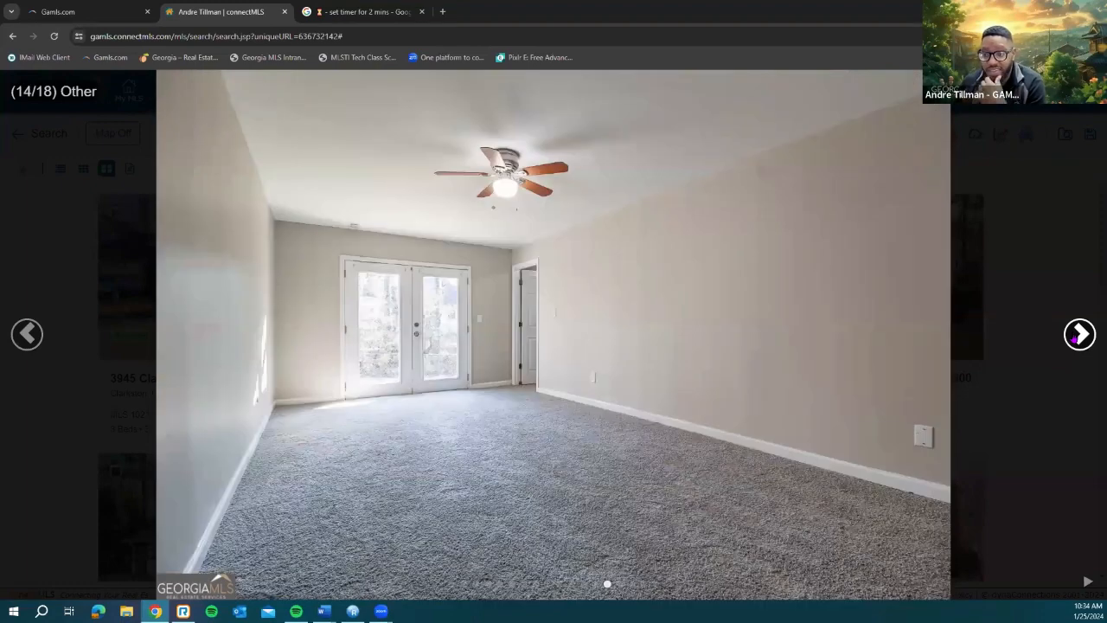
left_click(1074, 340)
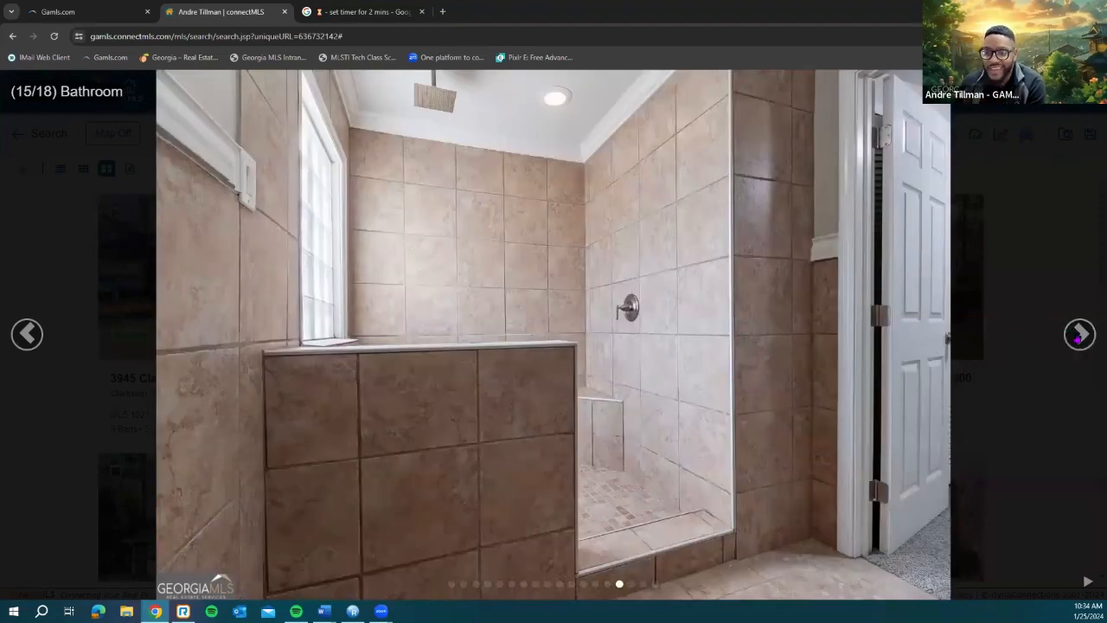
left_click(1073, 340)
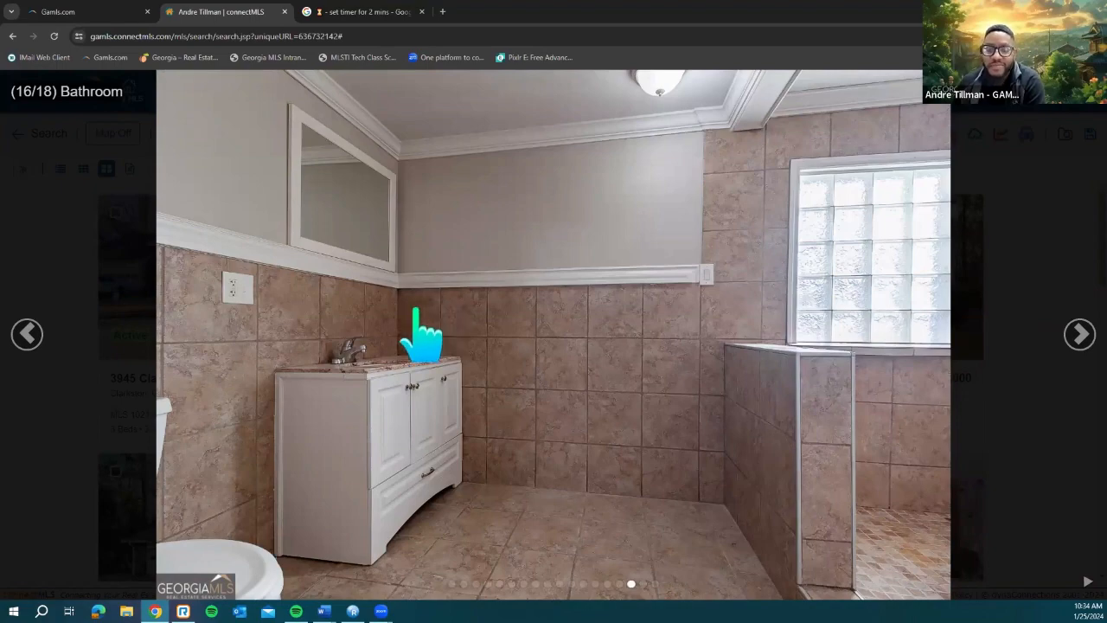
left_click(230, 403)
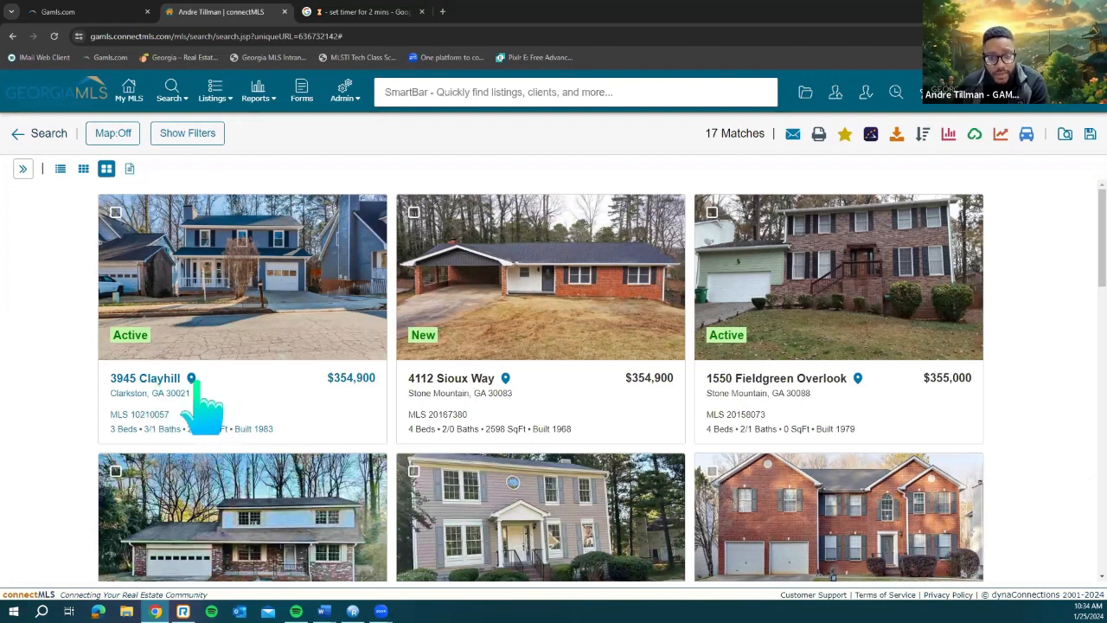
left_click(281, 413)
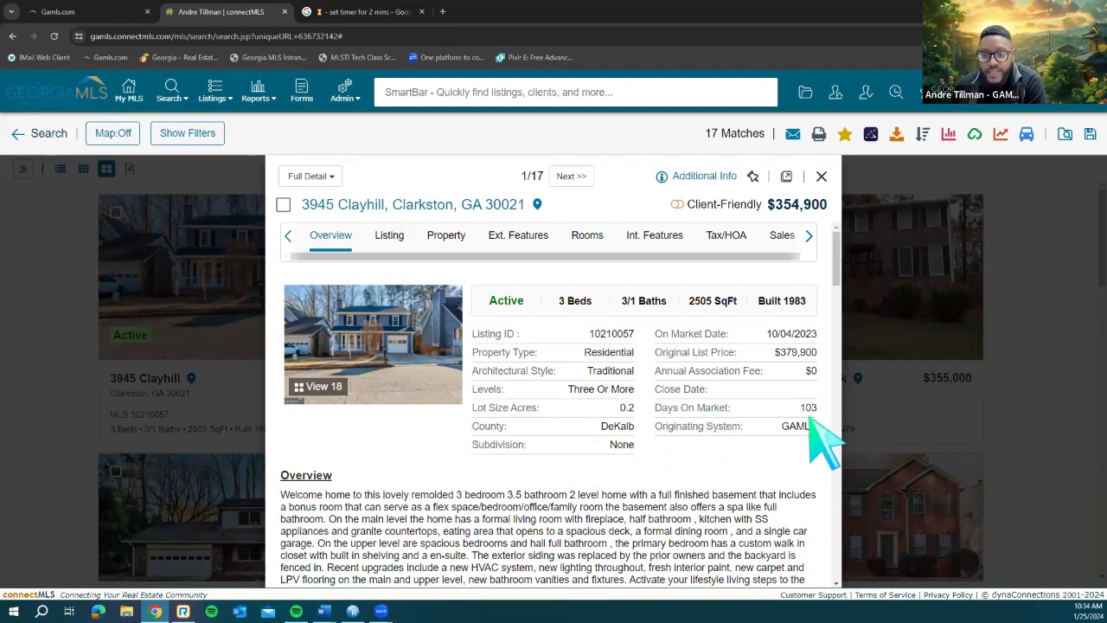
scroll(822, 441, "down", 2)
scroll(826, 441, "down", 1)
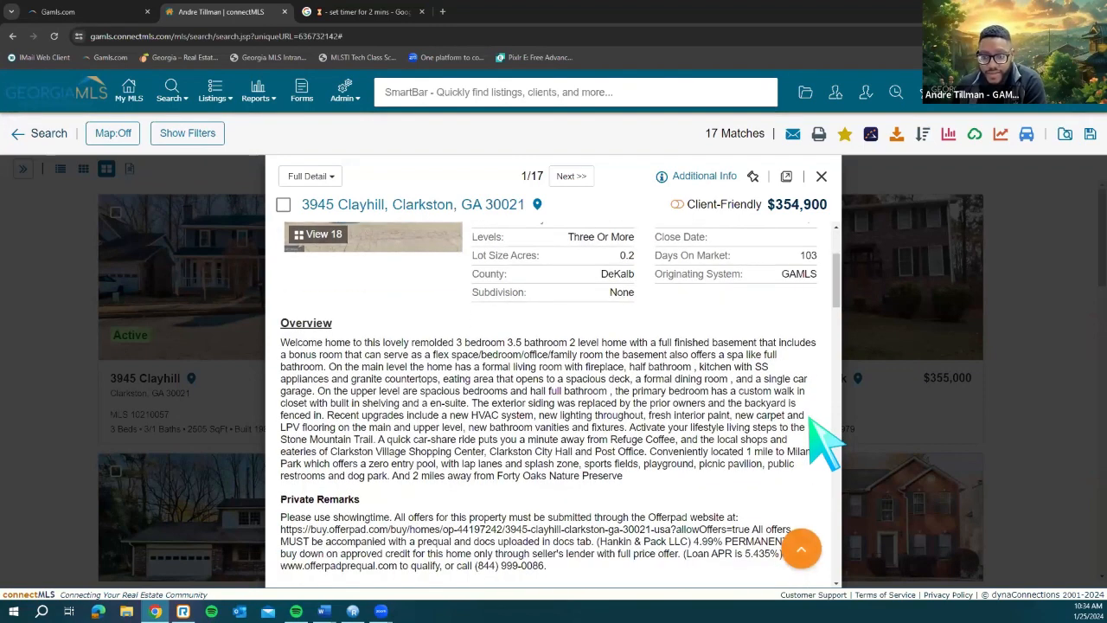
scroll(827, 441, "down", 2)
scroll(822, 441, "up", 1)
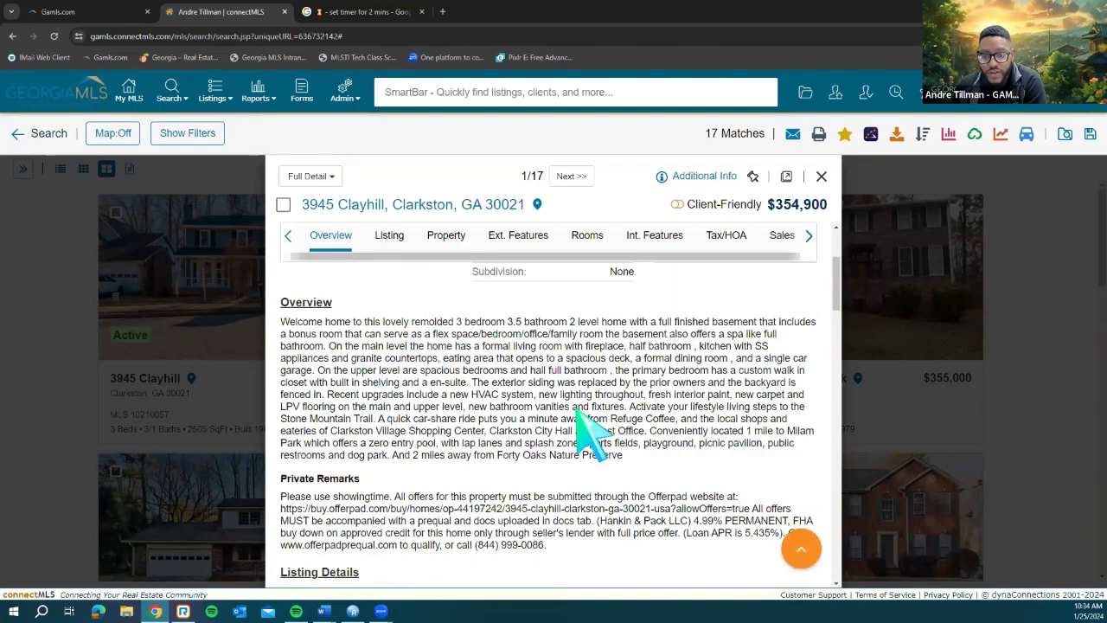
scroll(433, 449, "down", 2)
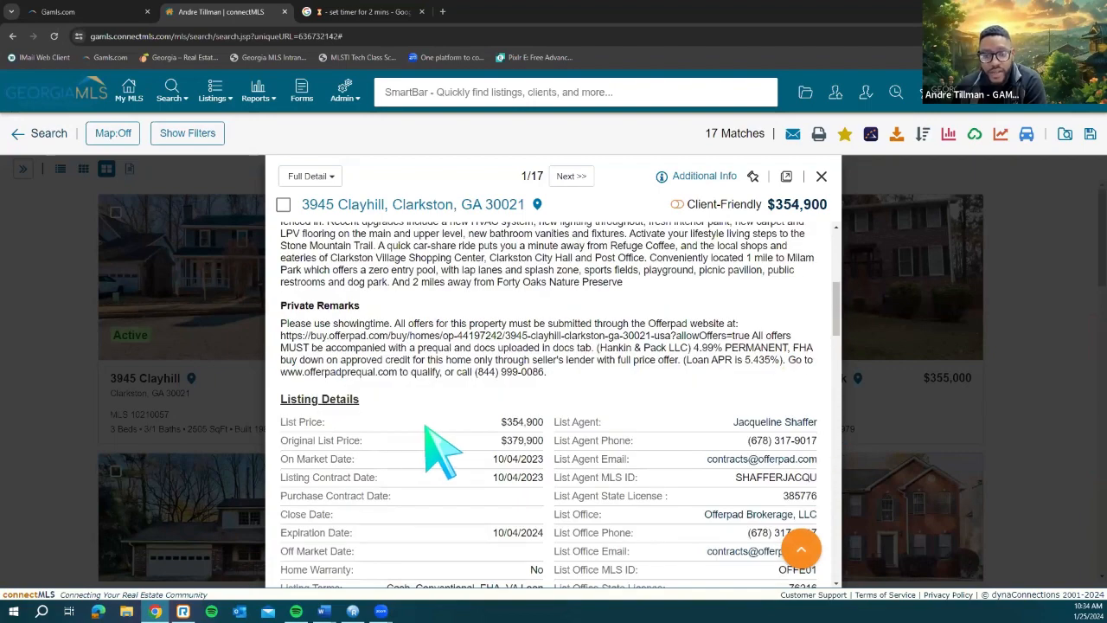
scroll(441, 451, "down", 1)
scroll(441, 452, "down", 3)
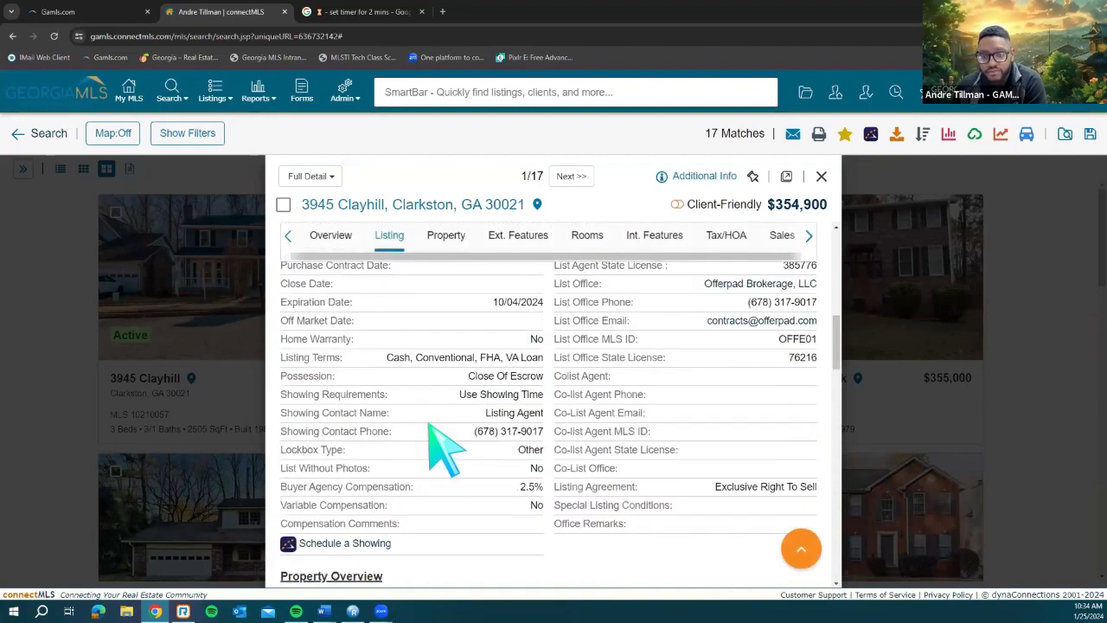
scroll(430, 426, "down", 4)
scroll(417, 410, "down", 4)
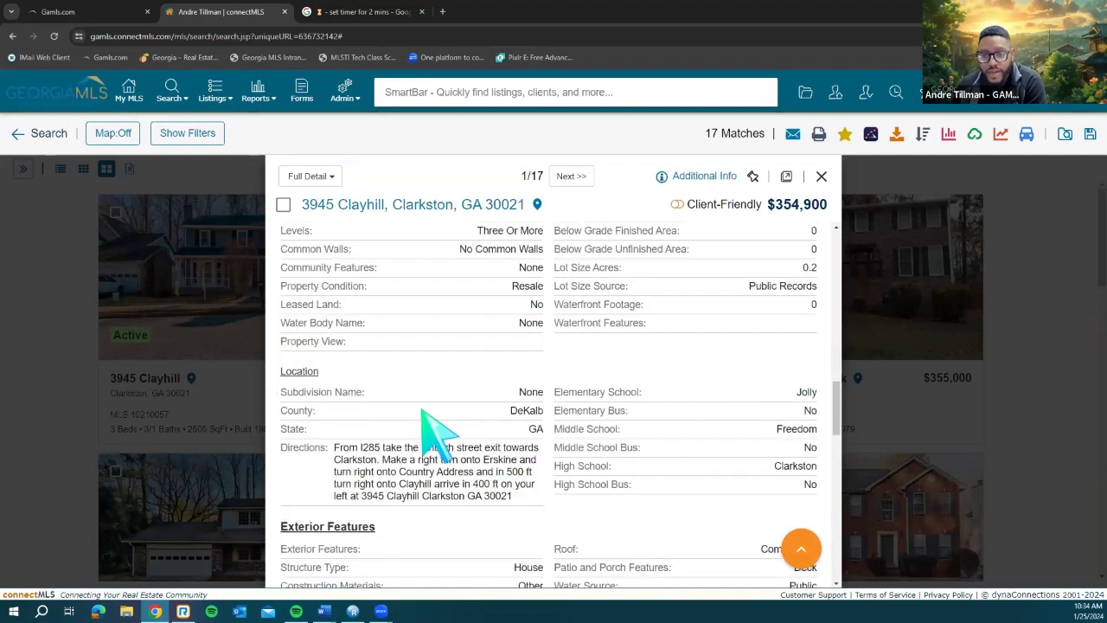
scroll(424, 415, "down", 4)
scroll(427, 420, "down", 6)
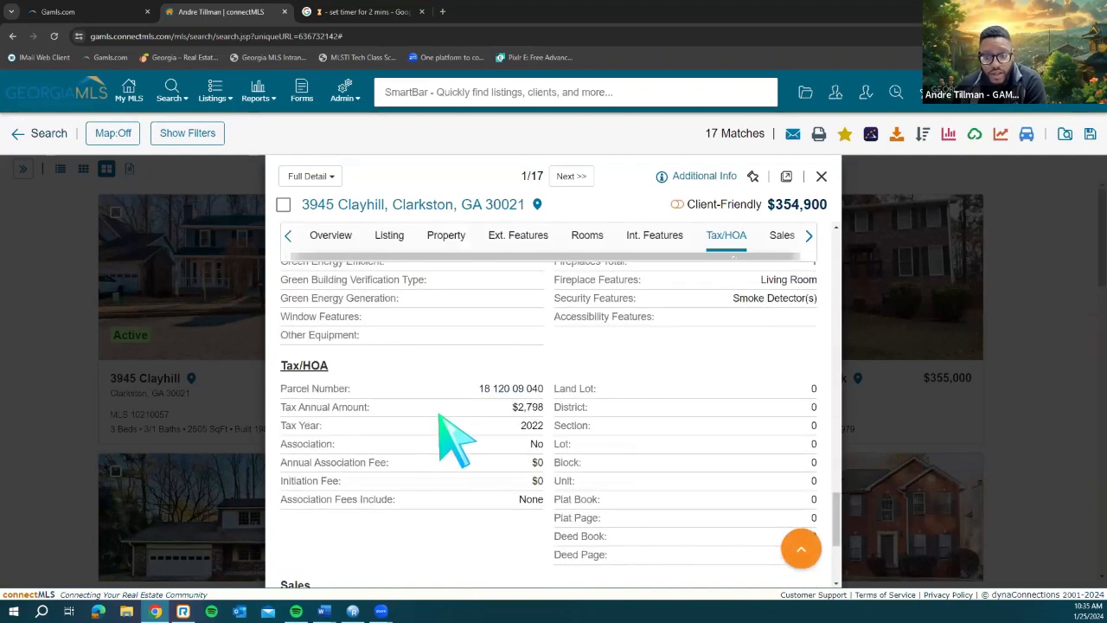
scroll(441, 417, "up", 2)
scroll(446, 415, "up", 5)
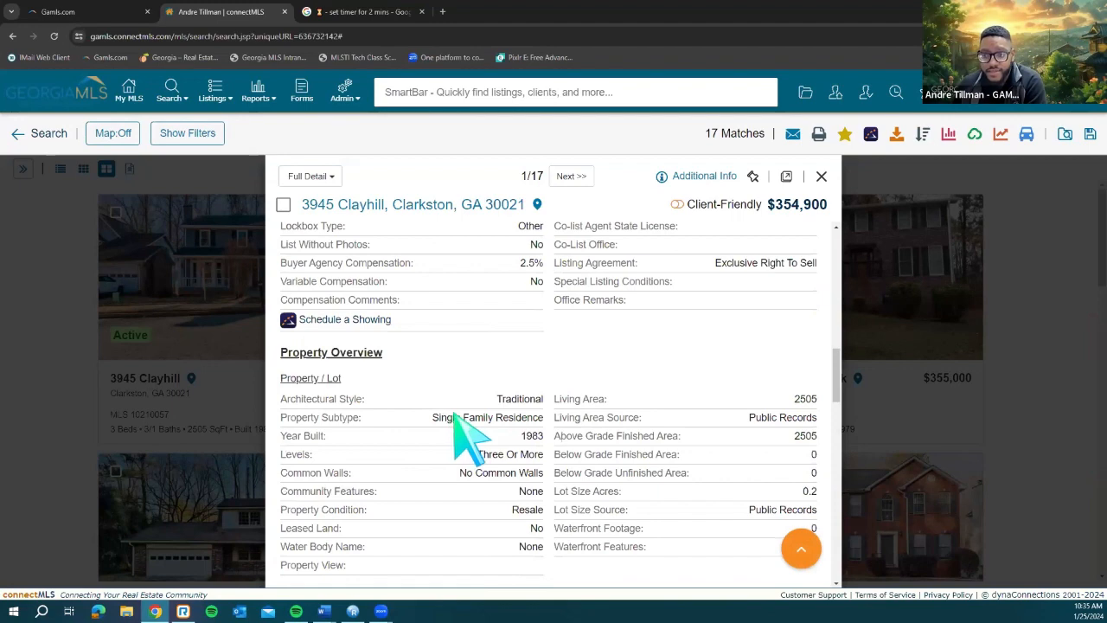
scroll(462, 432, "up", 5)
scroll(337, 260, "up", 1)
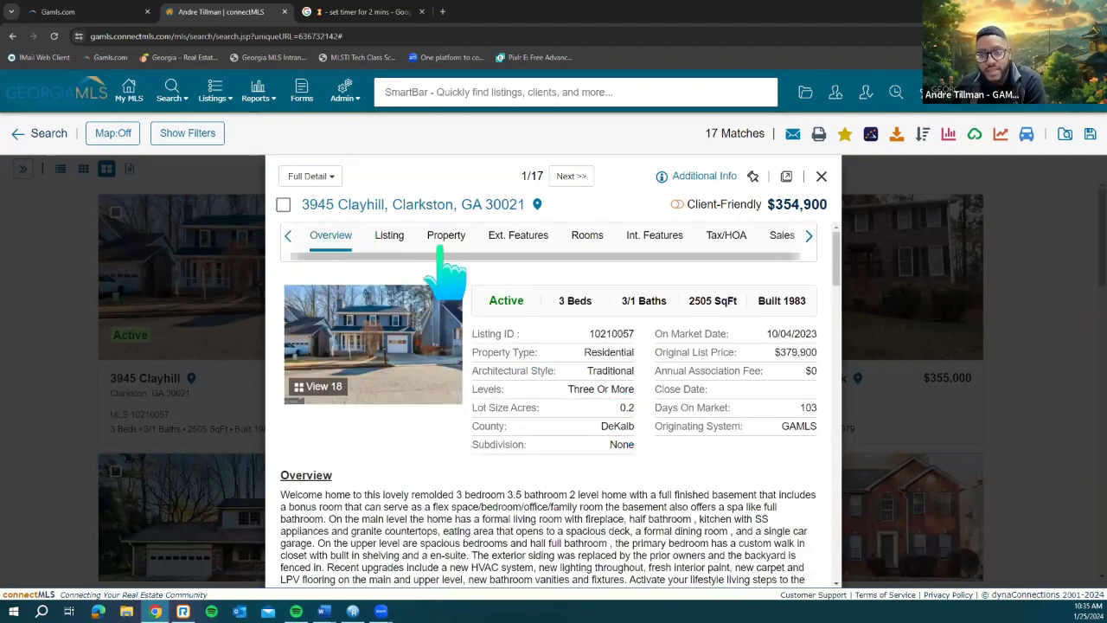
Step: Jump between the Listing Details, Exterior Features and Overview sections of the report
left_click(391, 239)
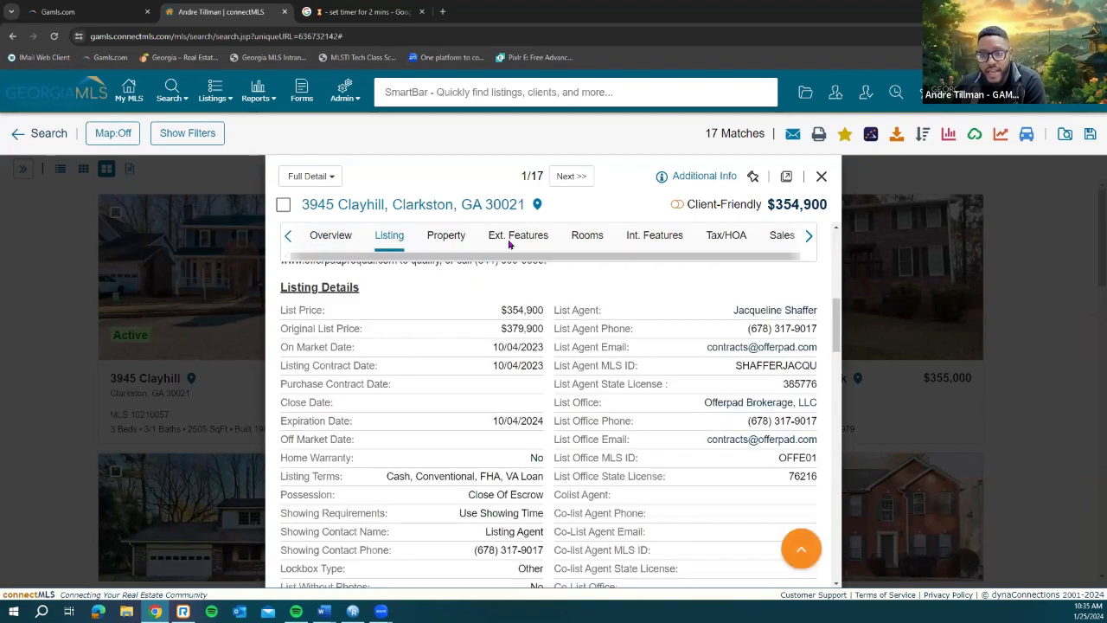
left_click(515, 240)
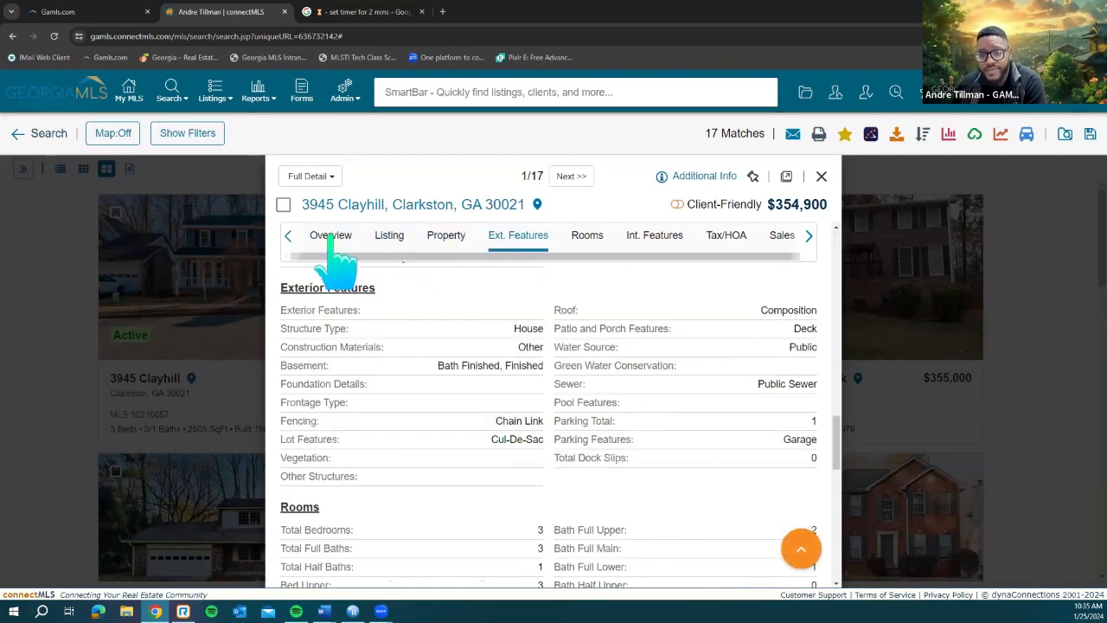
left_click(332, 241)
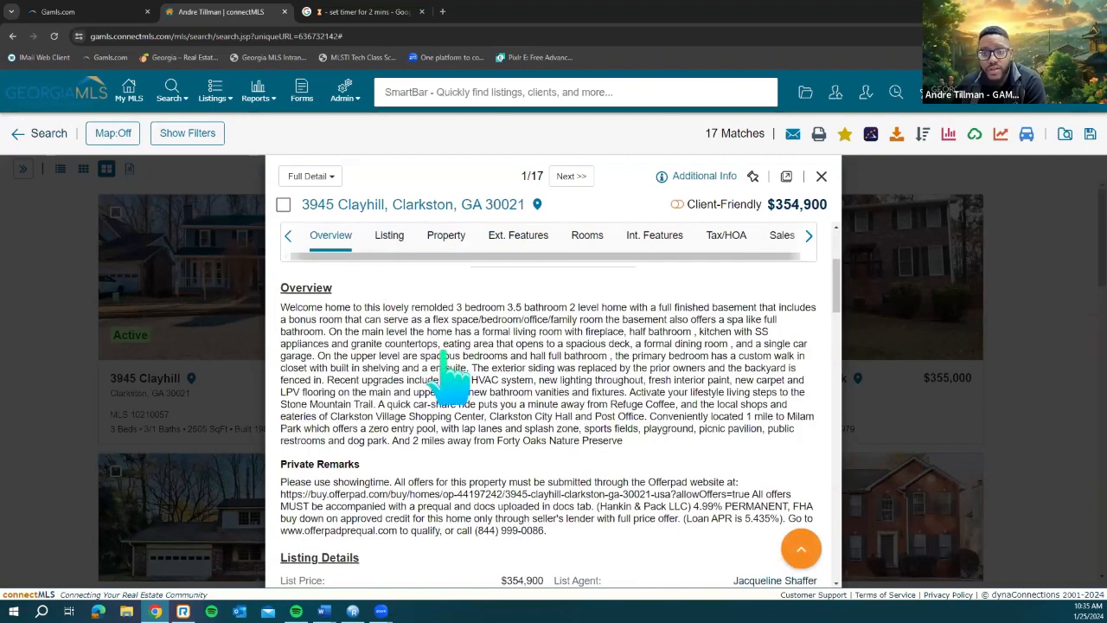
scroll(376, 227, "up", 3)
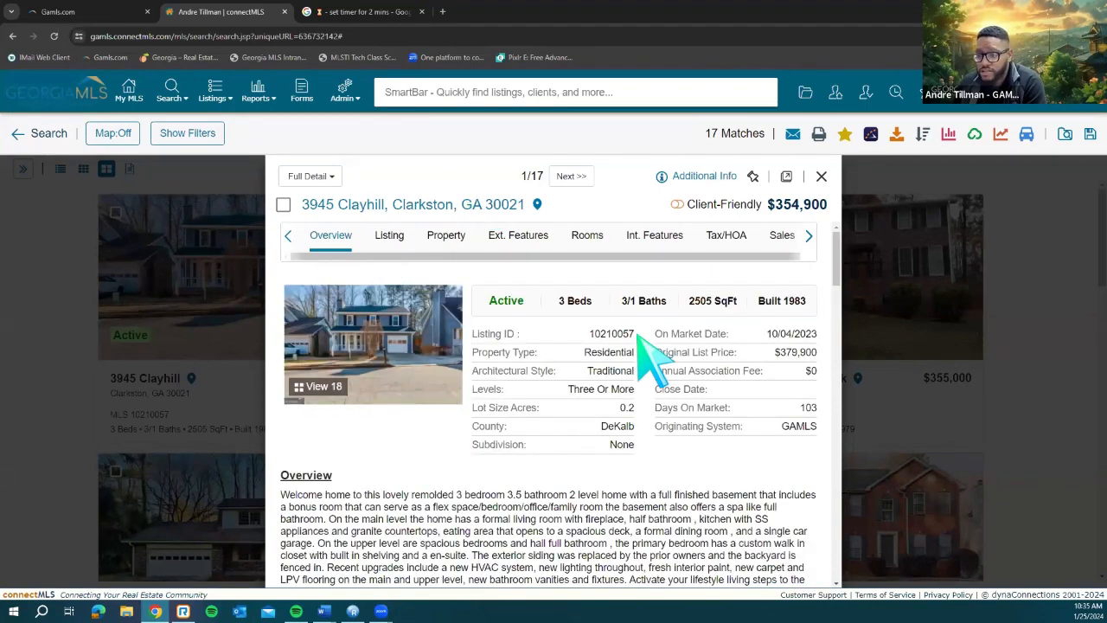
scroll(659, 362, "down", 3)
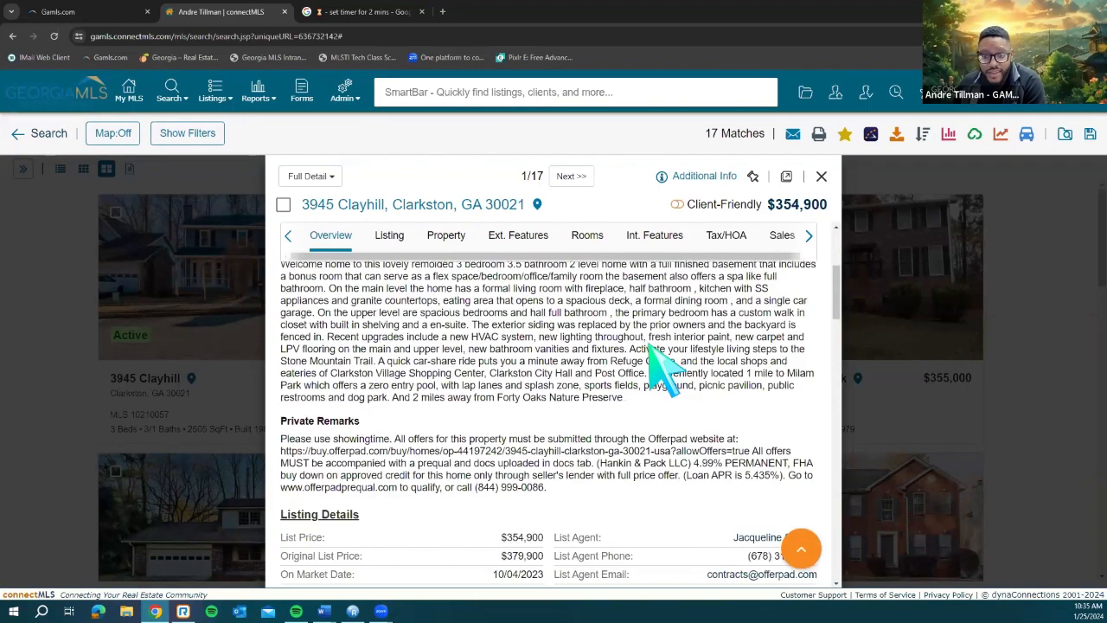
scroll(664, 368, "down", 5)
scroll(664, 368, "up", 10)
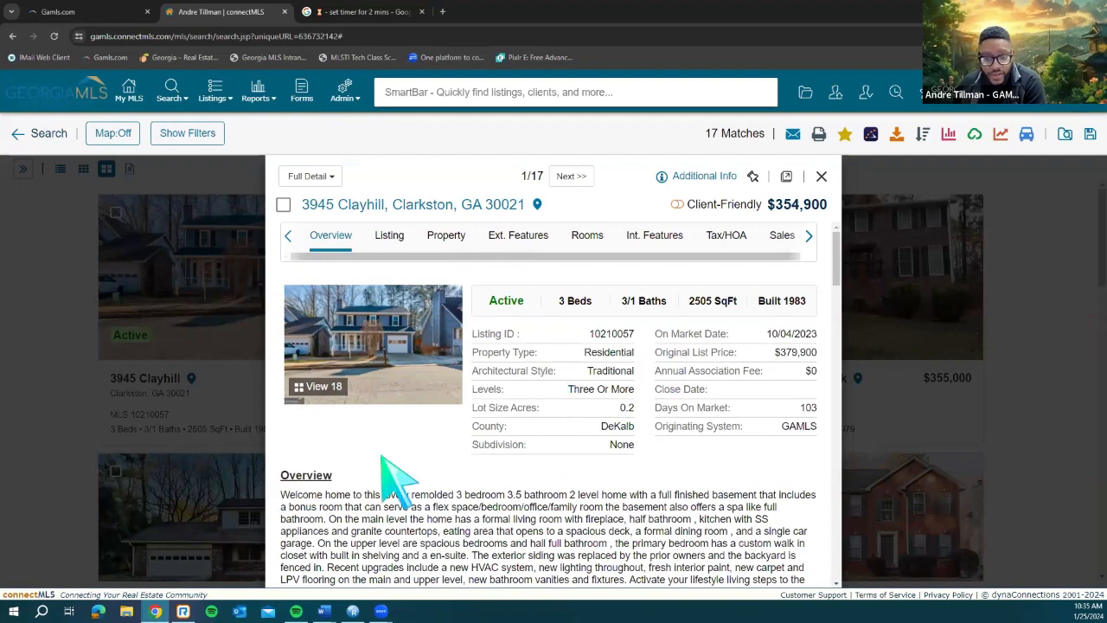
scroll(457, 456, "down", 3)
scroll(450, 398, "up", 3)
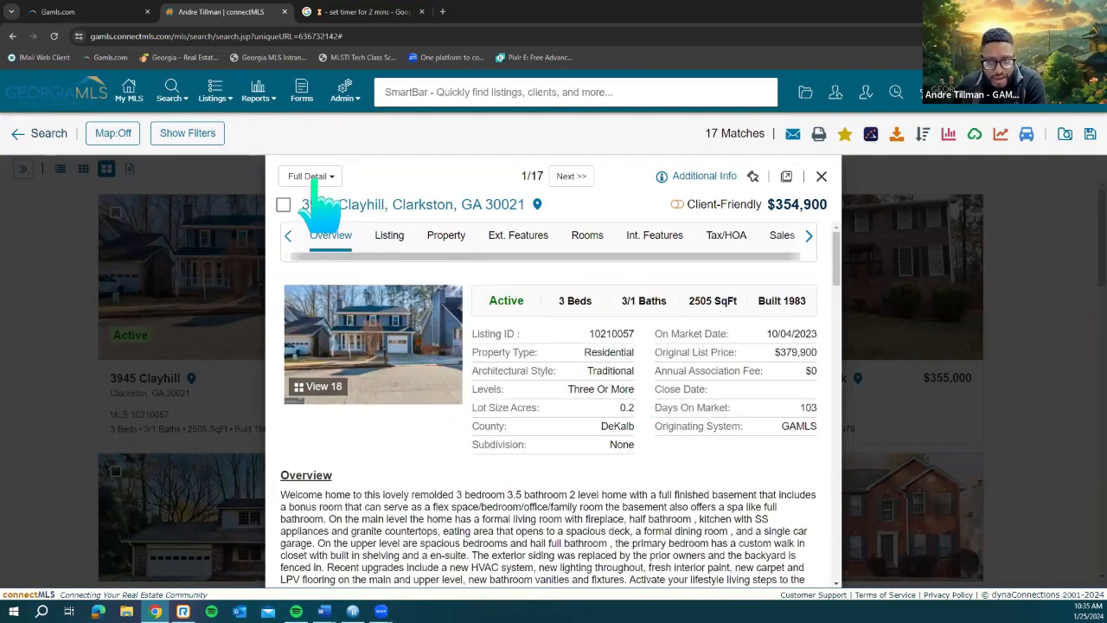
Step: Turn on Client-Friendly mode to hide agent-only information and review the report
left_click(678, 206)
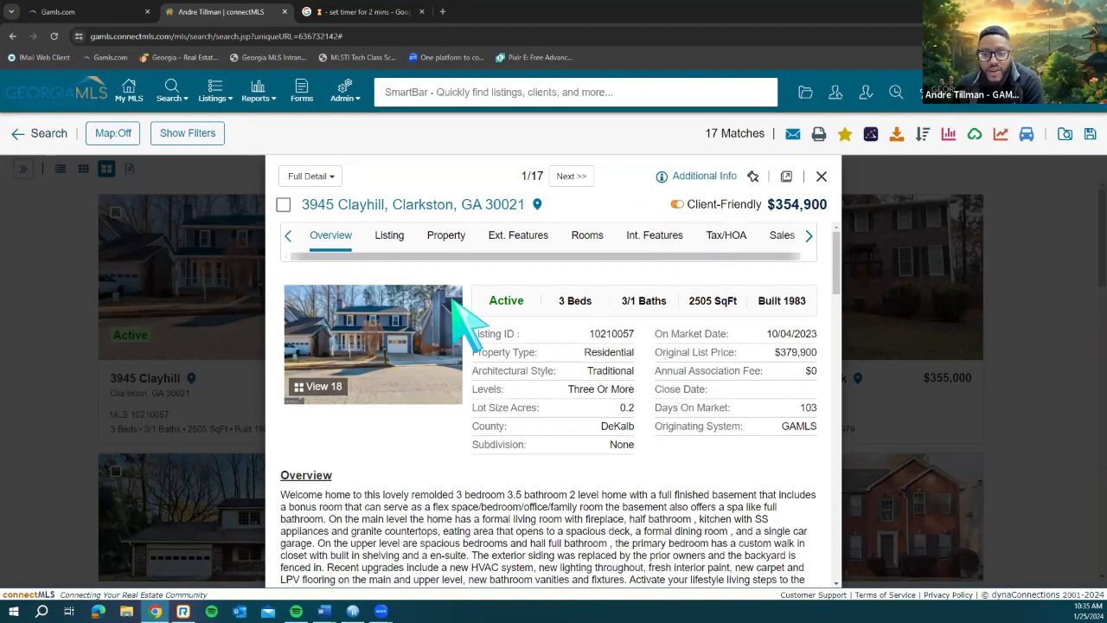
scroll(472, 329, "down", 4)
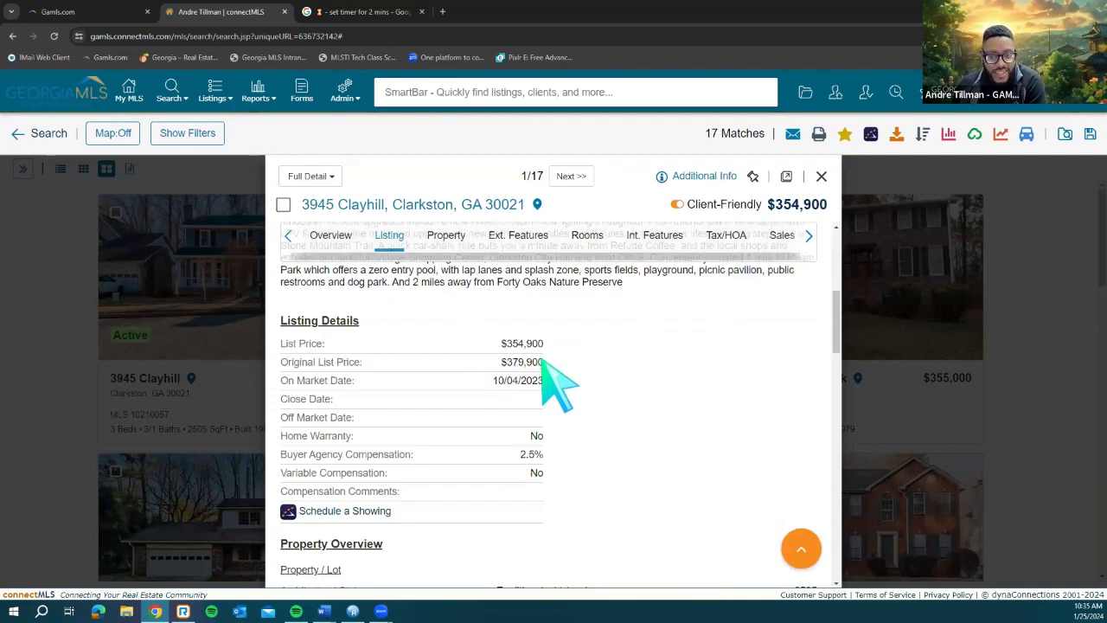
scroll(558, 385, "down", 5)
scroll(558, 385, "up", 4)
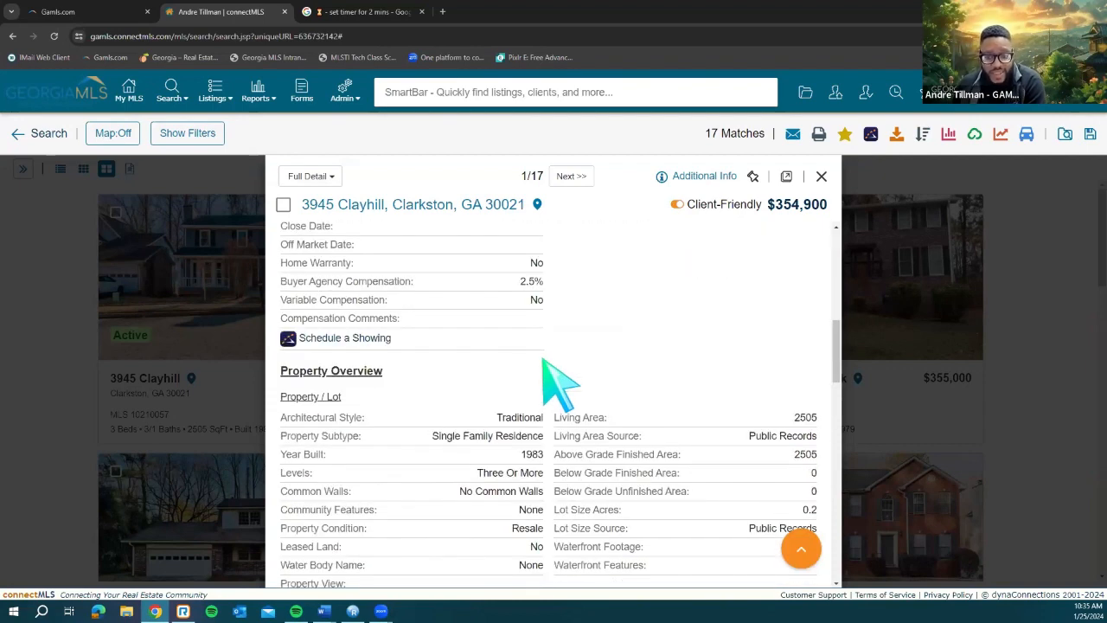
scroll(561, 381, "up", 5)
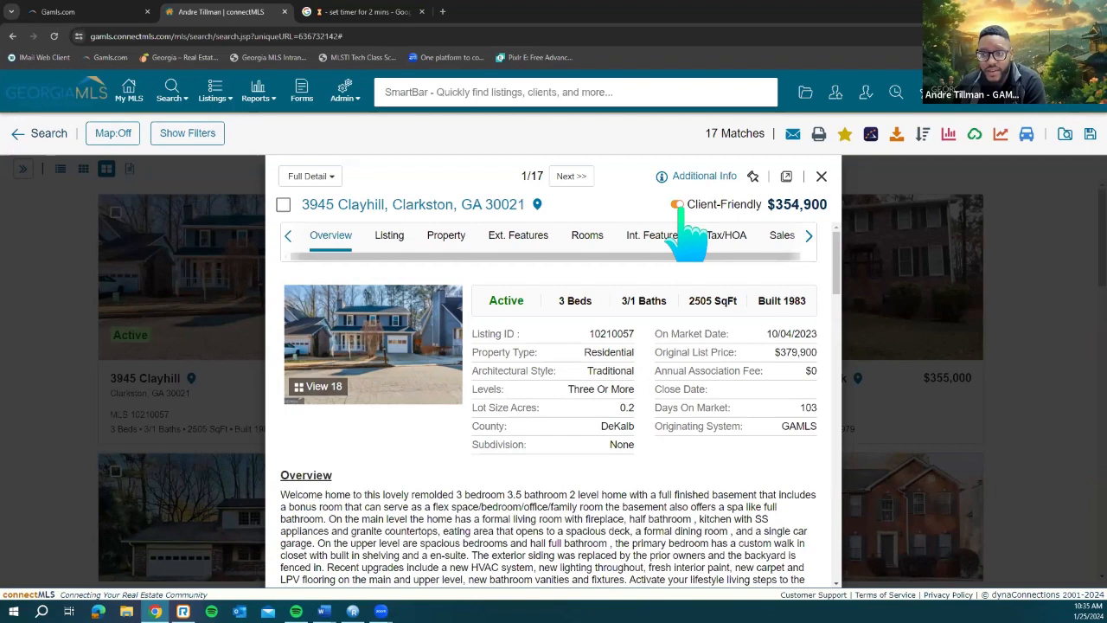
left_click(329, 177)
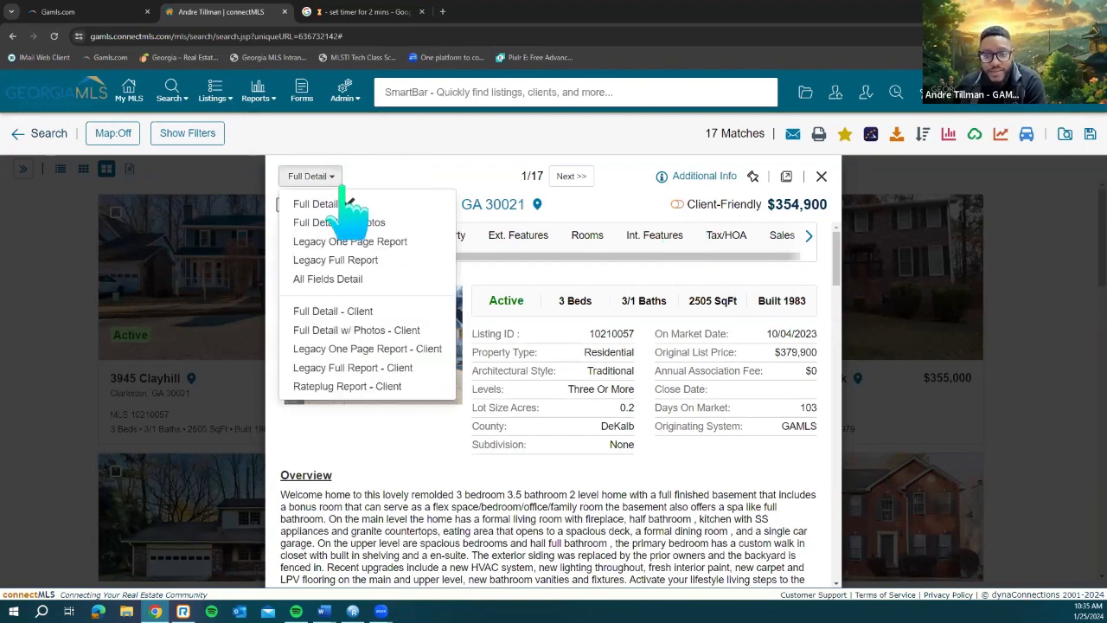
left_click(381, 223)
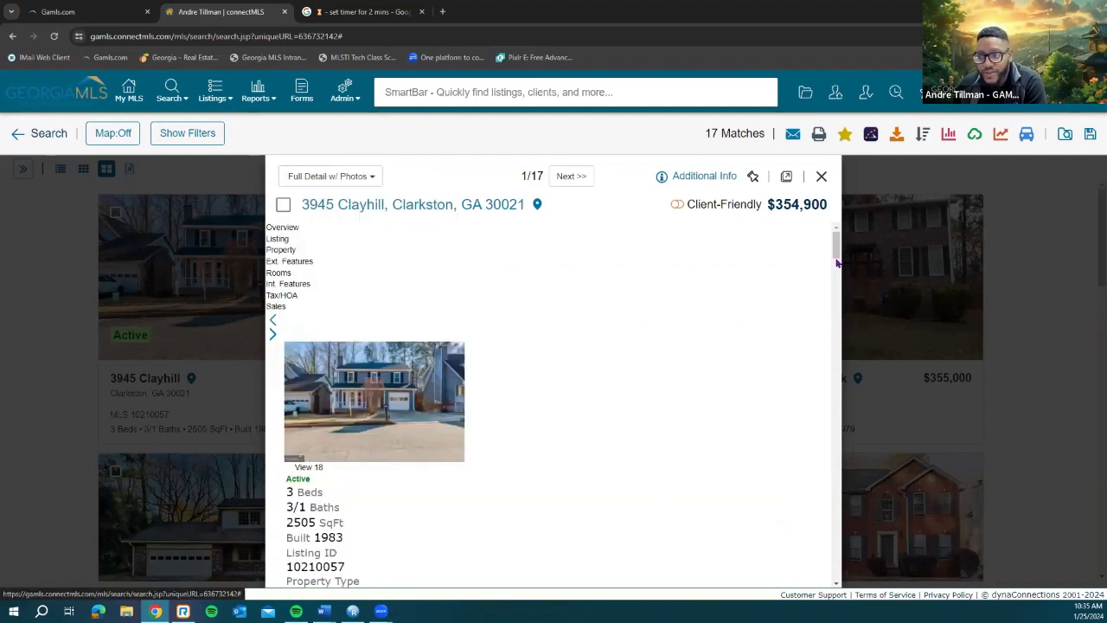
scroll(831, 490, "down", 10)
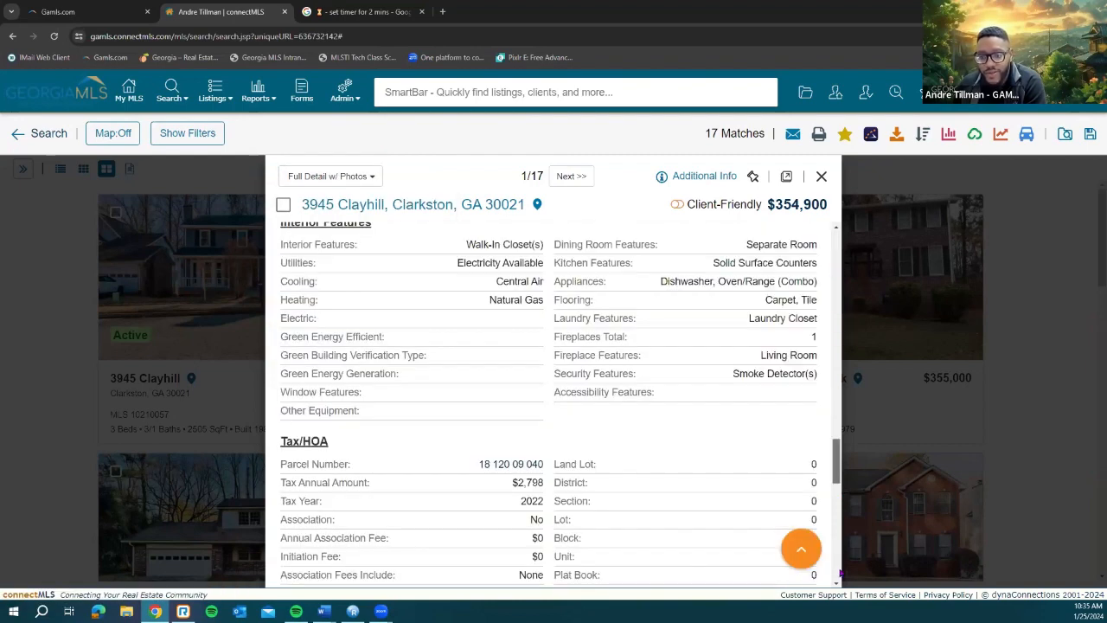
scroll(840, 573, "down", 10)
scroll(843, 414, "up", 10)
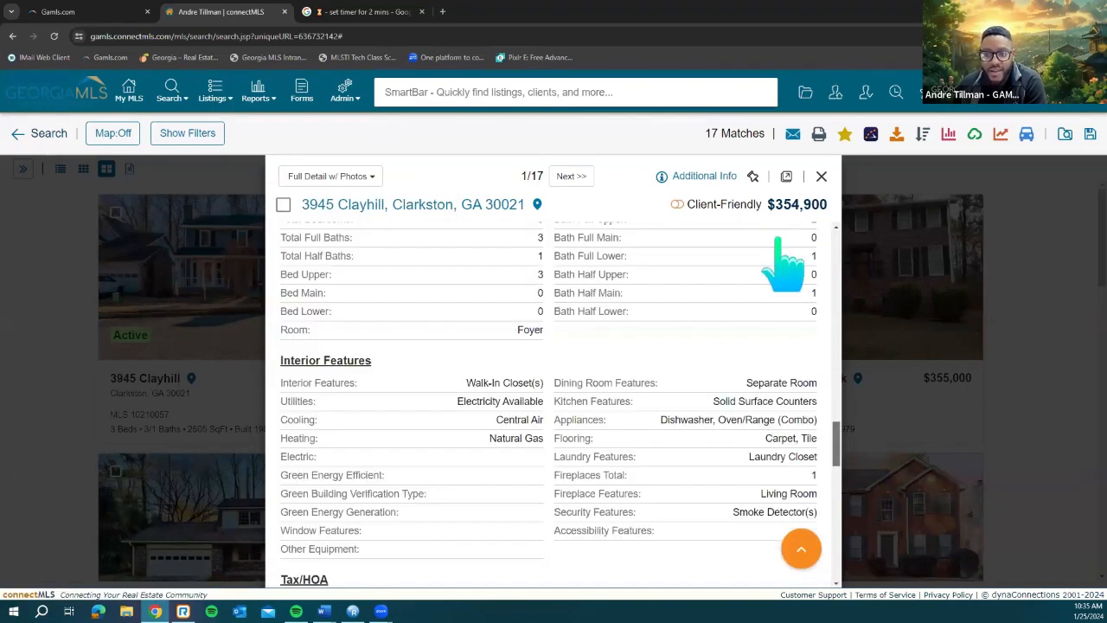
scroll(387, 230, "up", 10)
left_click(339, 179)
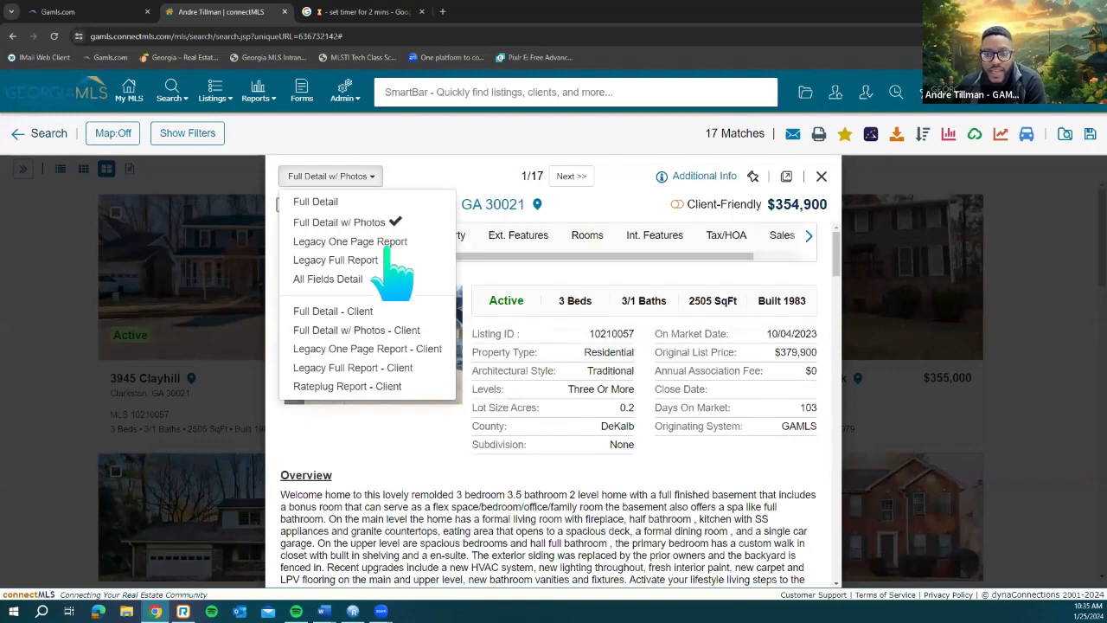
left_click(387, 242)
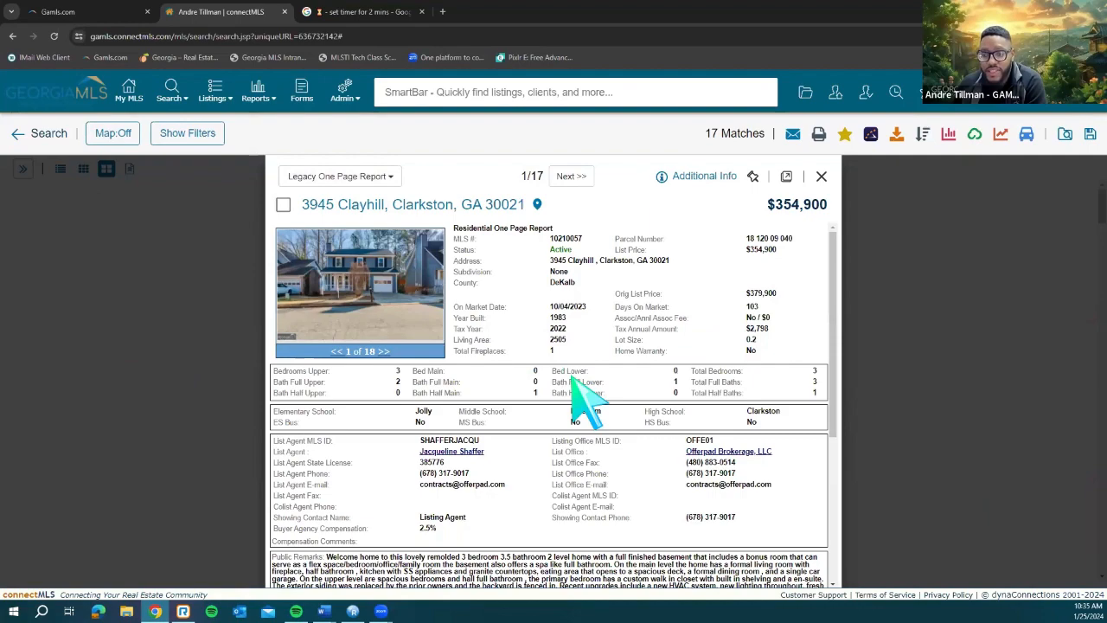
scroll(571, 381, "down", 2)
scroll(510, 394, "down", 2)
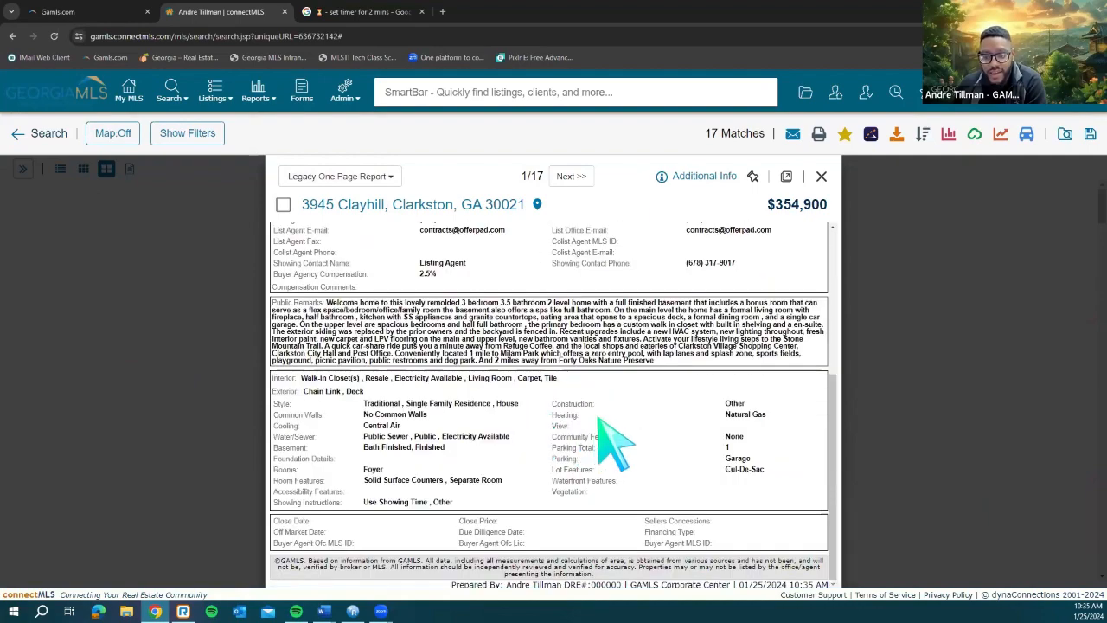
scroll(615, 441, "up", 2)
scroll(614, 442, "down", 2)
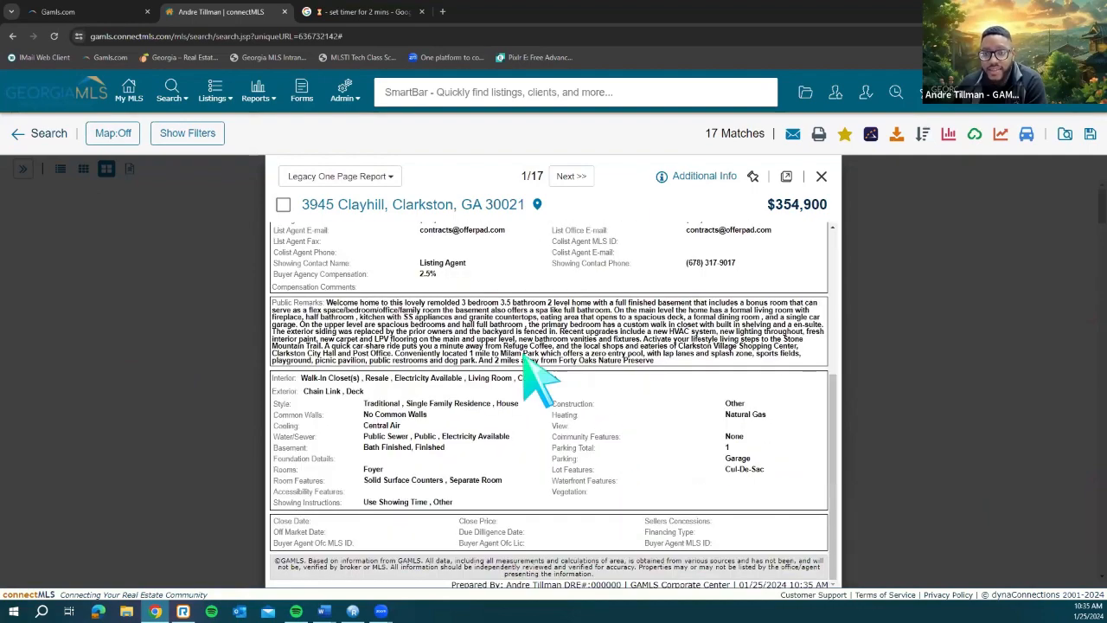
scroll(545, 374, "up", 3)
left_click(365, 176)
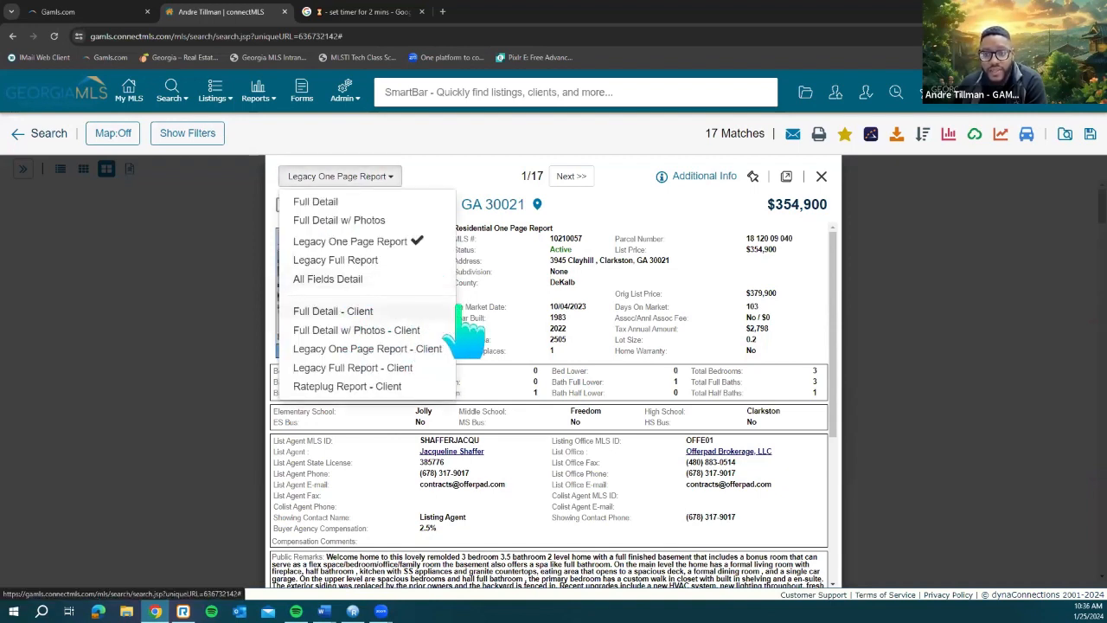
left_click(386, 205)
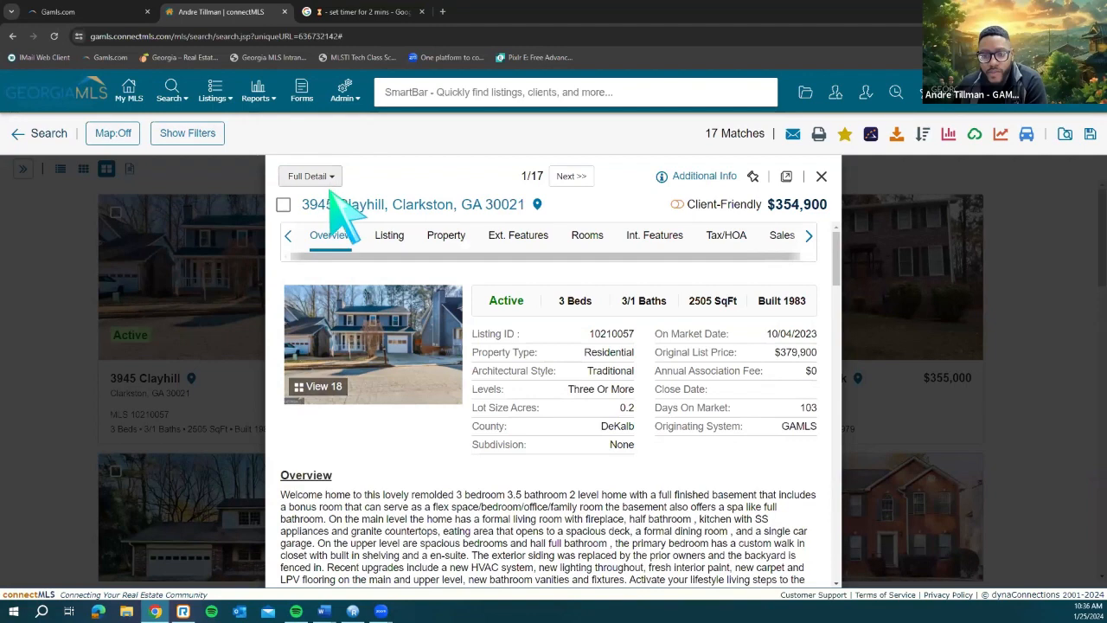
left_click(316, 406)
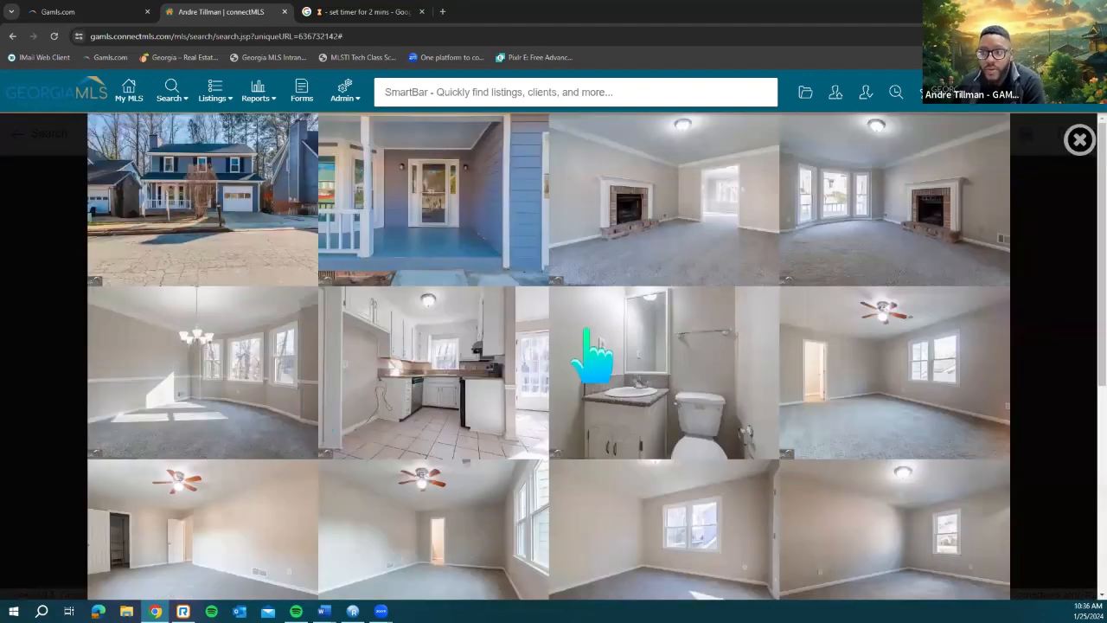
scroll(603, 346, "down", 1)
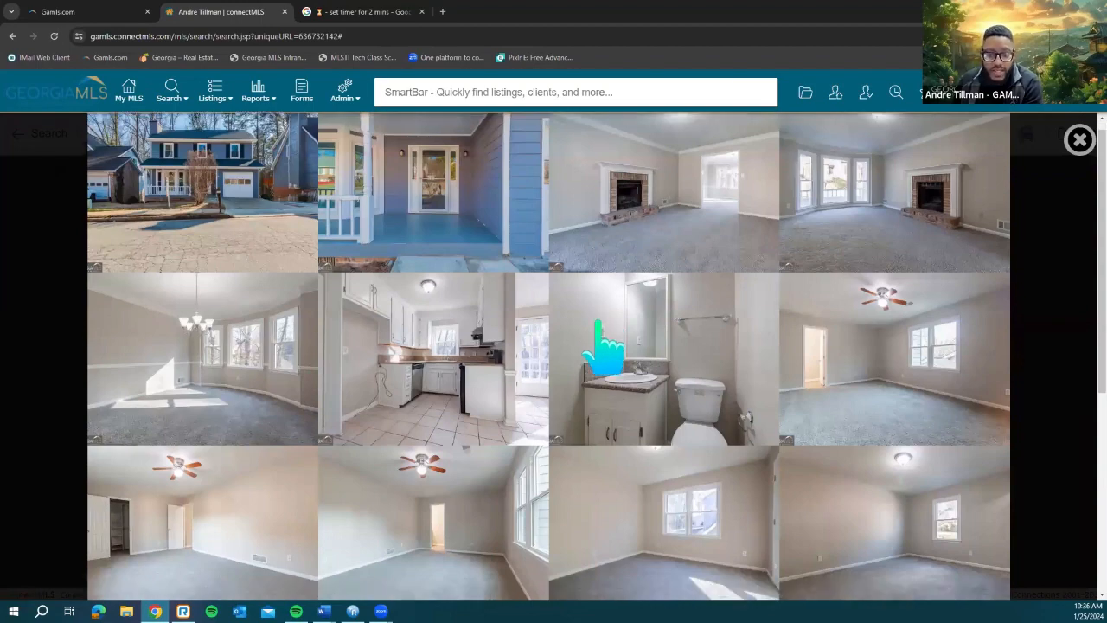
scroll(603, 346, "down", 3)
scroll(603, 346, "down", 1)
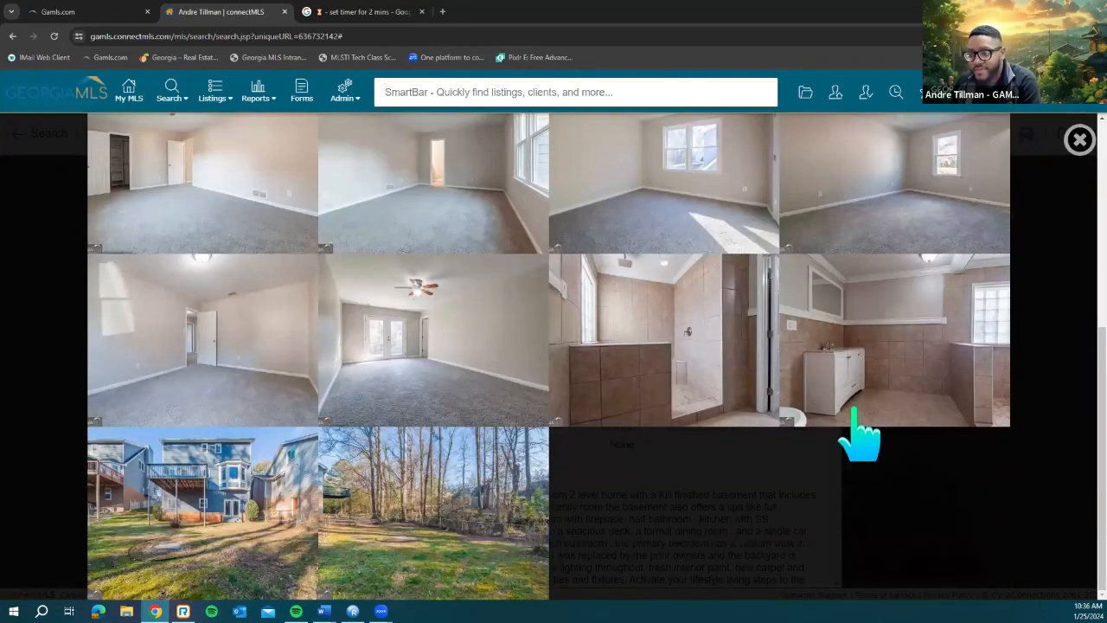
scroll(860, 433, "up", 1)
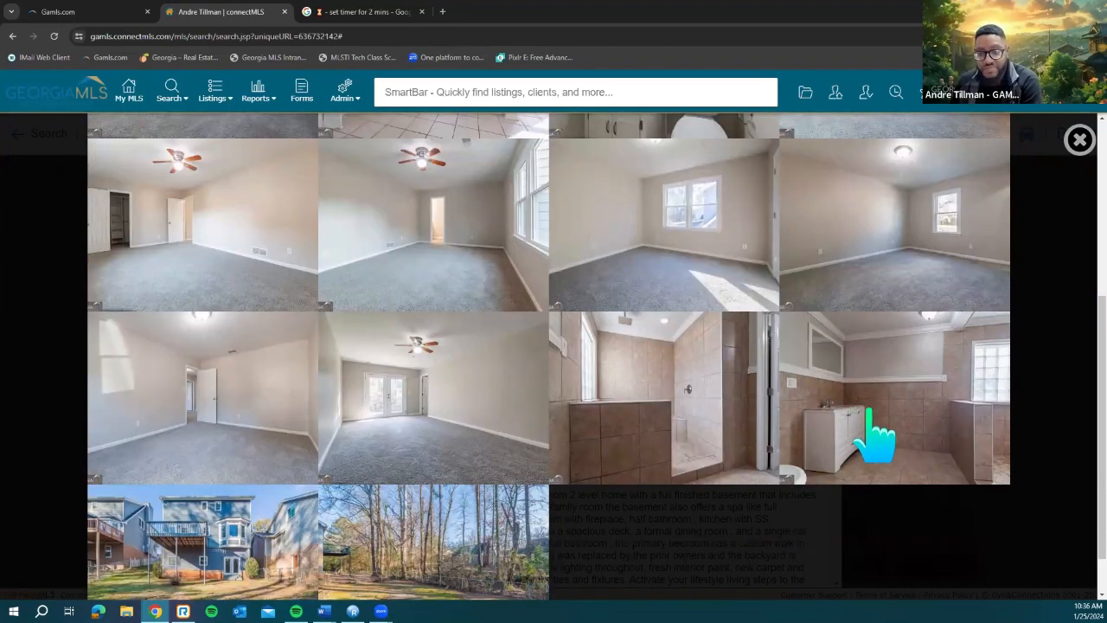
scroll(873, 439, "up", 2)
scroll(1077, 143, "up", 2)
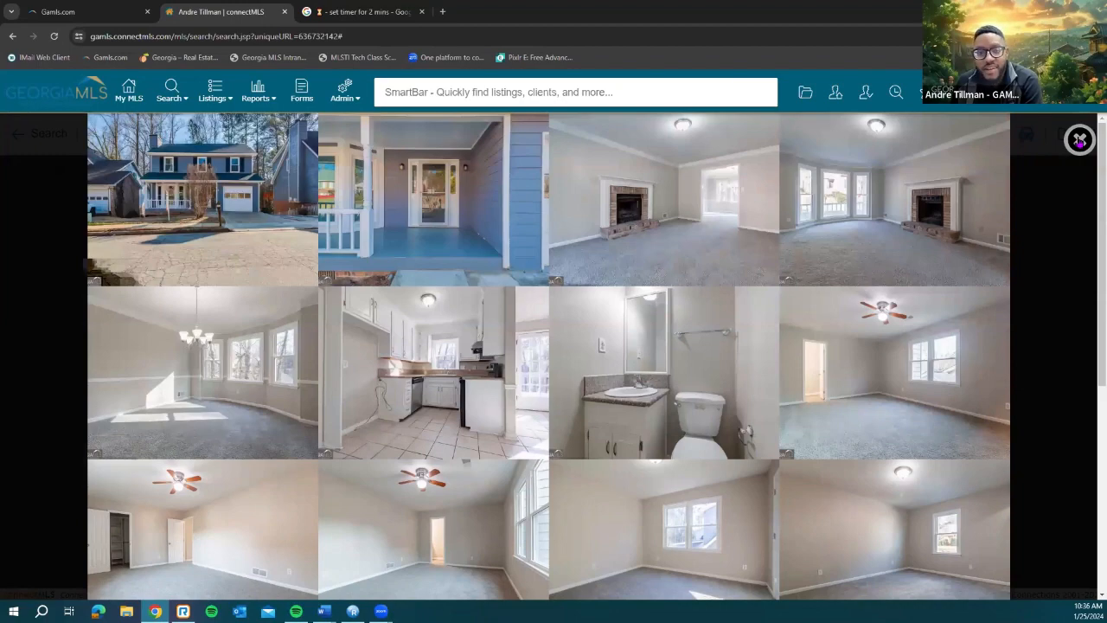
key("Escape")
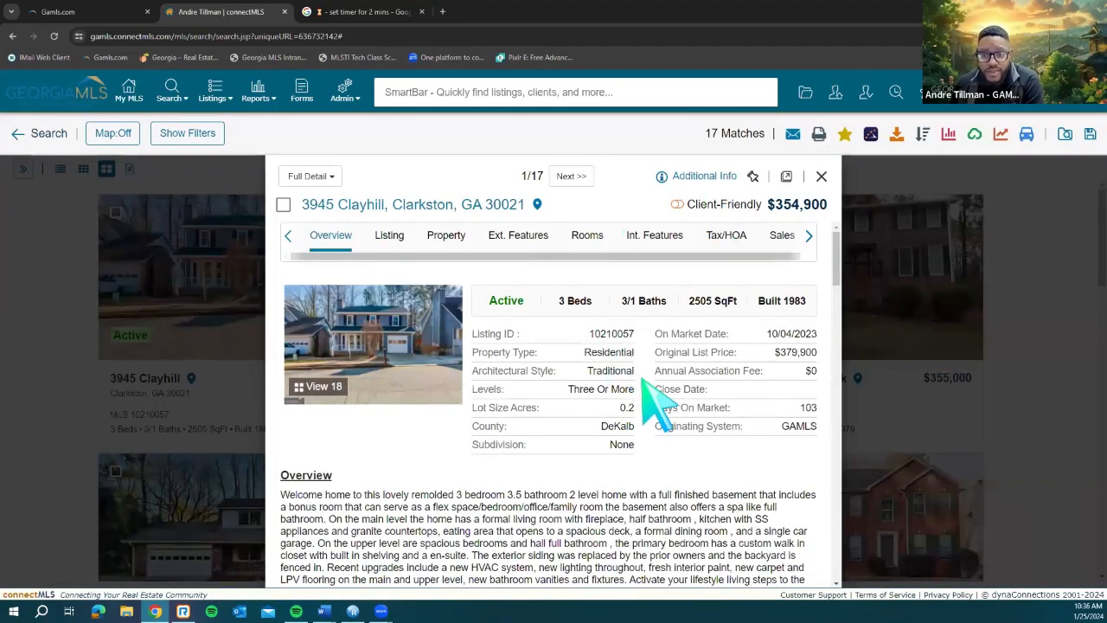
scroll(649, 398, "down", 3)
scroll(606, 375, "down", 5)
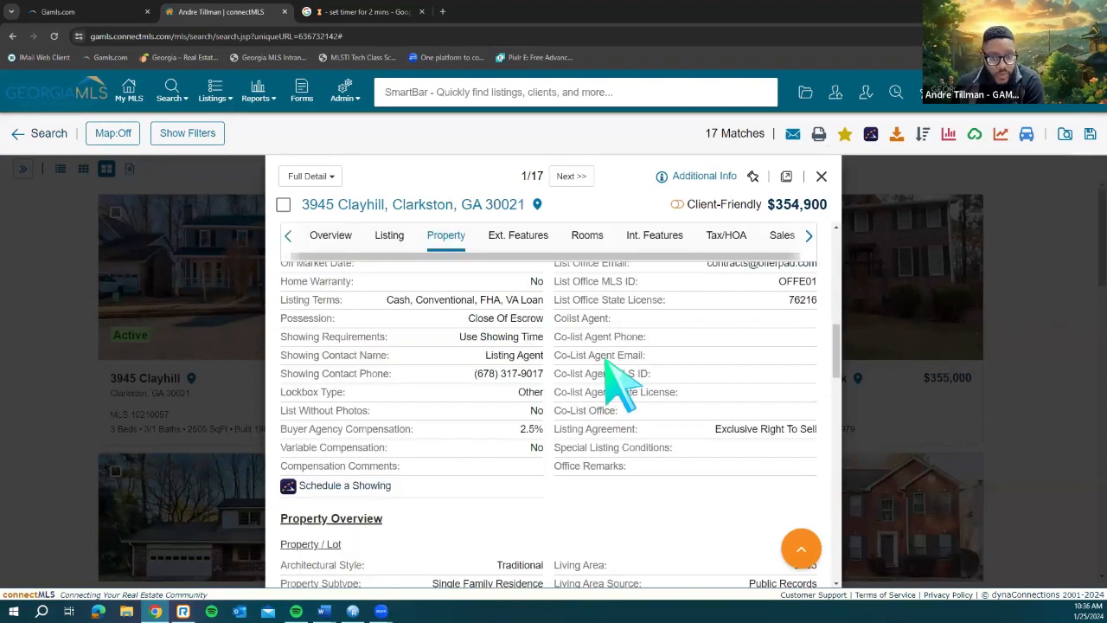
scroll(610, 372, "up", 10)
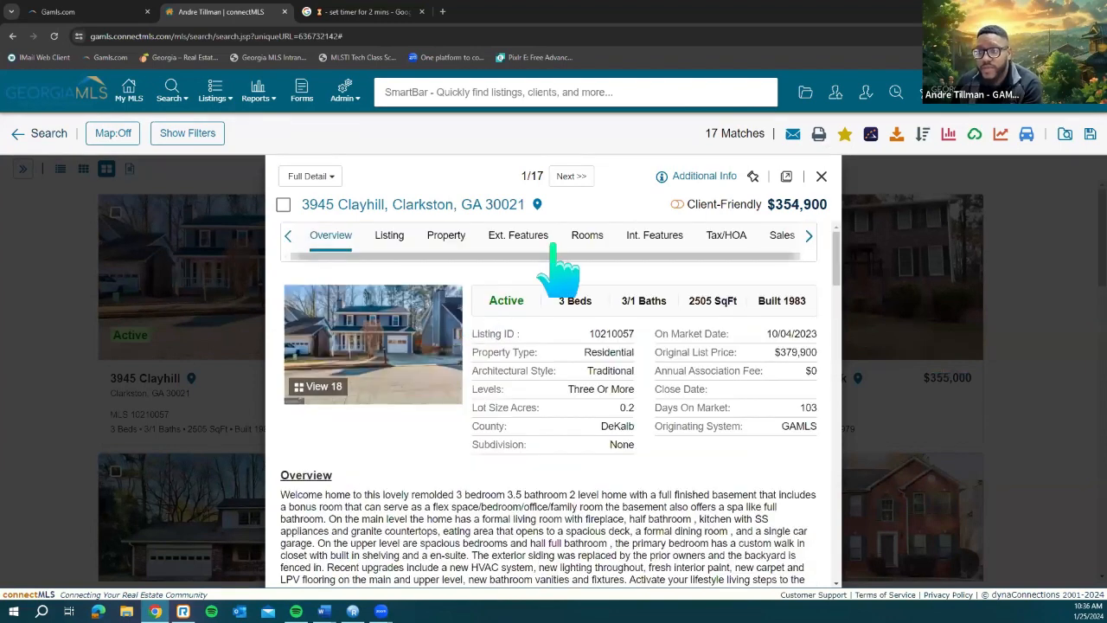
left_click(697, 180)
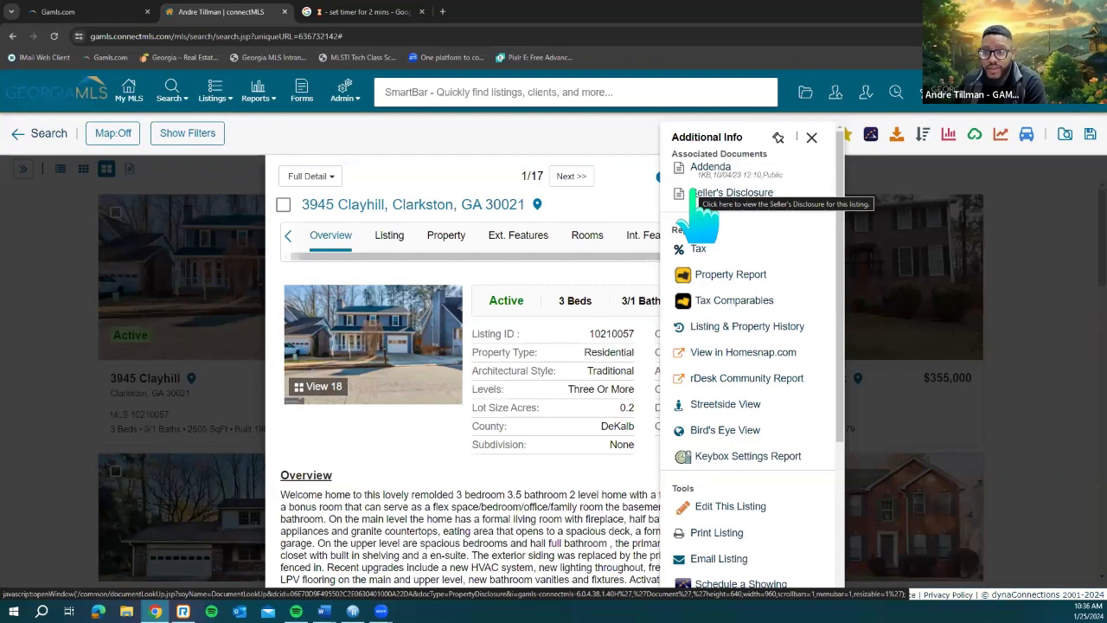
left_click(573, 179)
left_click(571, 177)
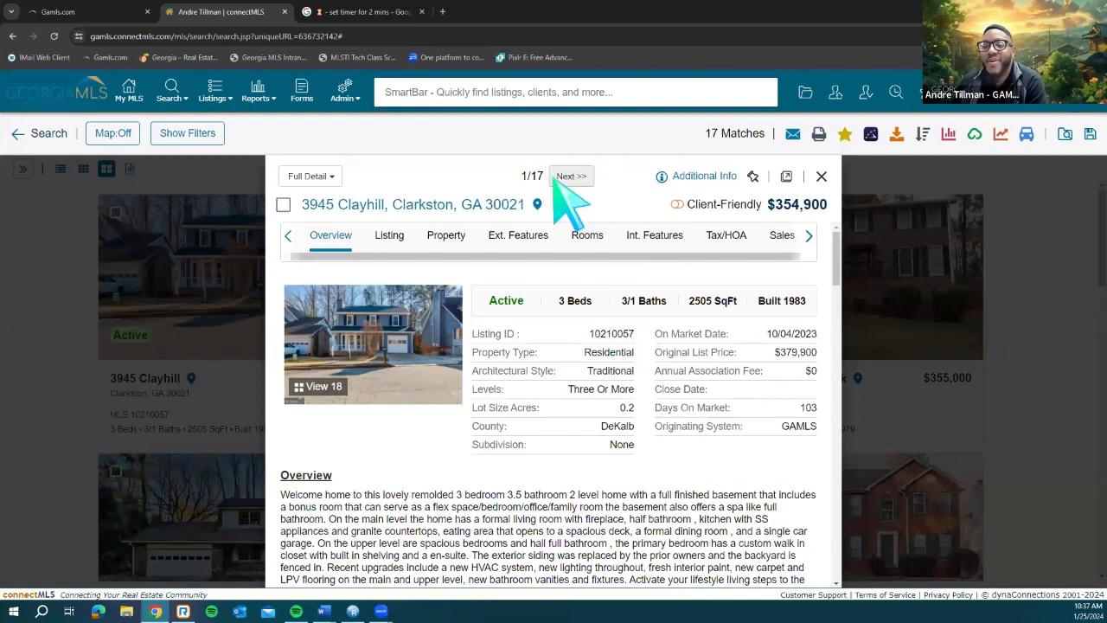
left_click(522, 178)
left_click(576, 177)
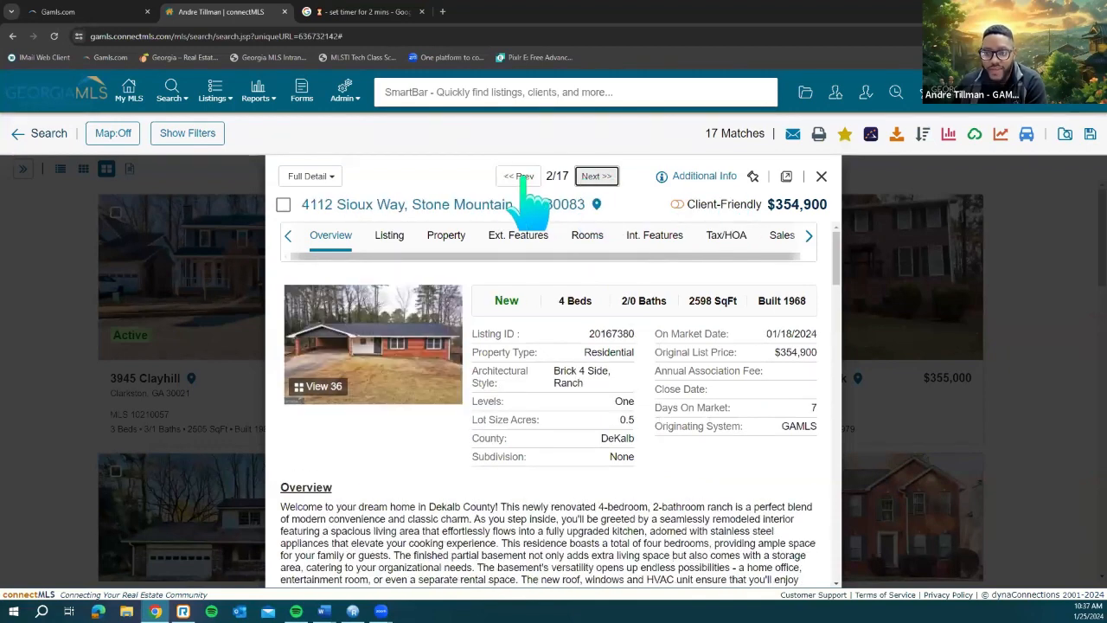
left_click(523, 178)
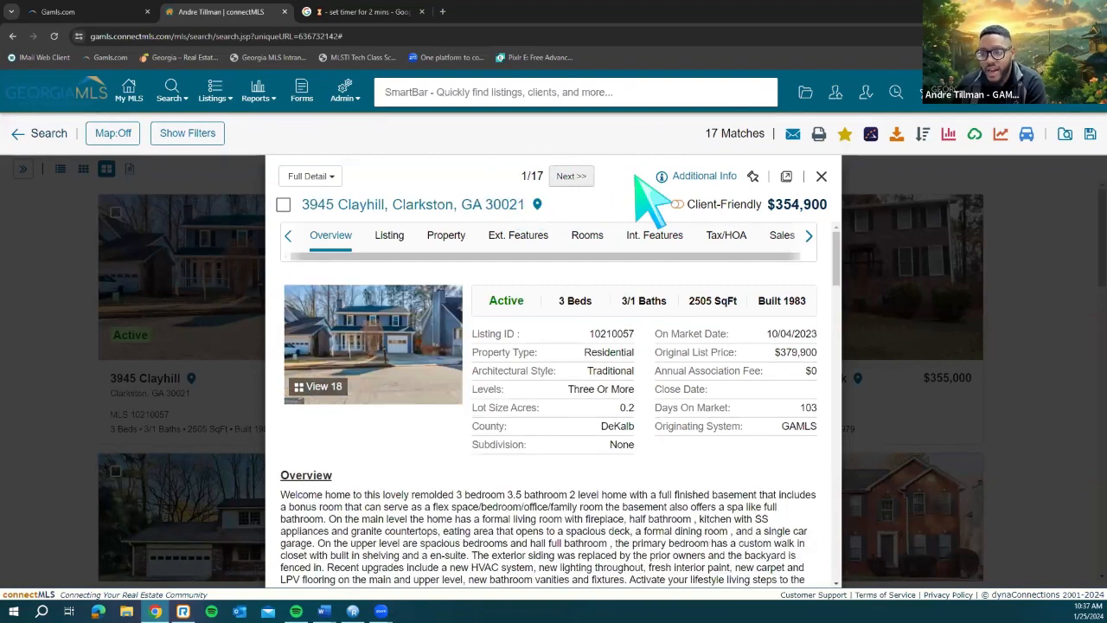
left_click(696, 176)
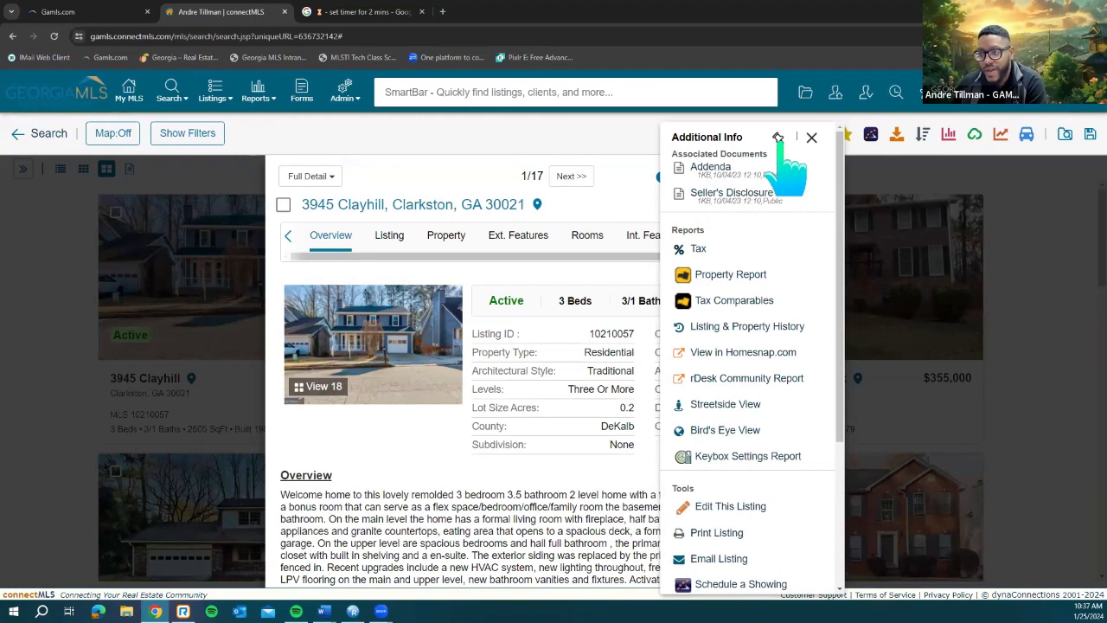
left_click(778, 140)
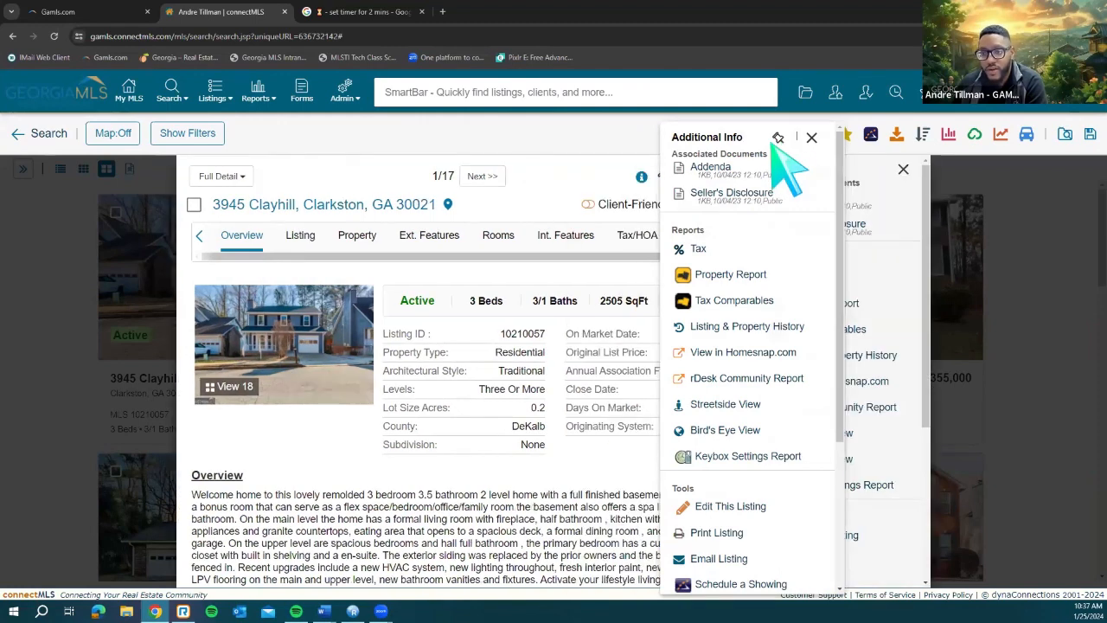
left_click(483, 176)
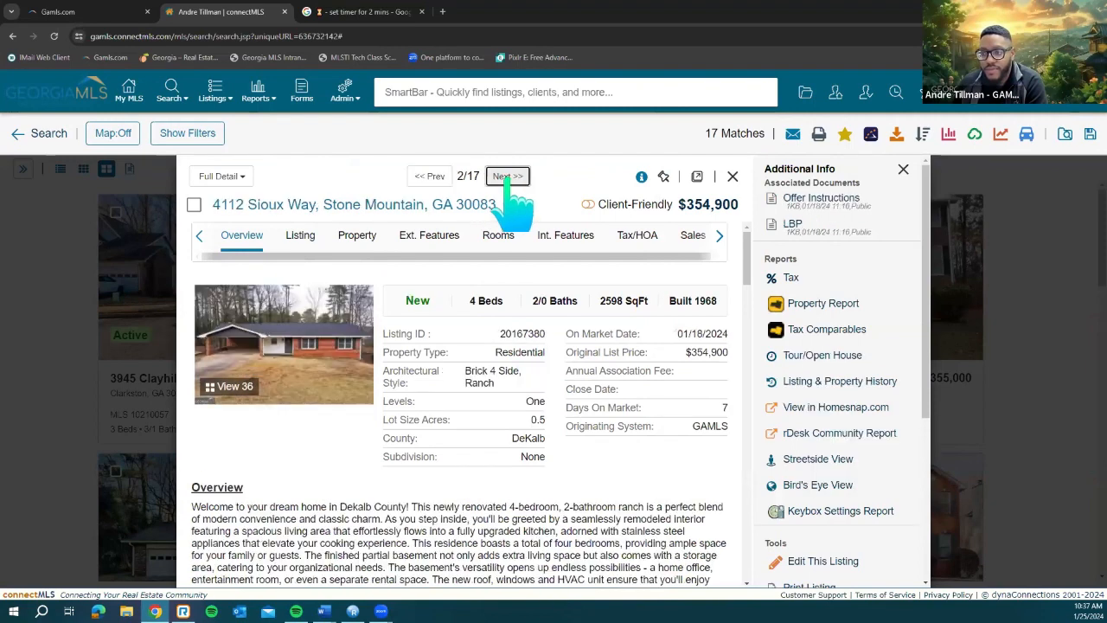
left_click(508, 176)
left_click(513, 177)
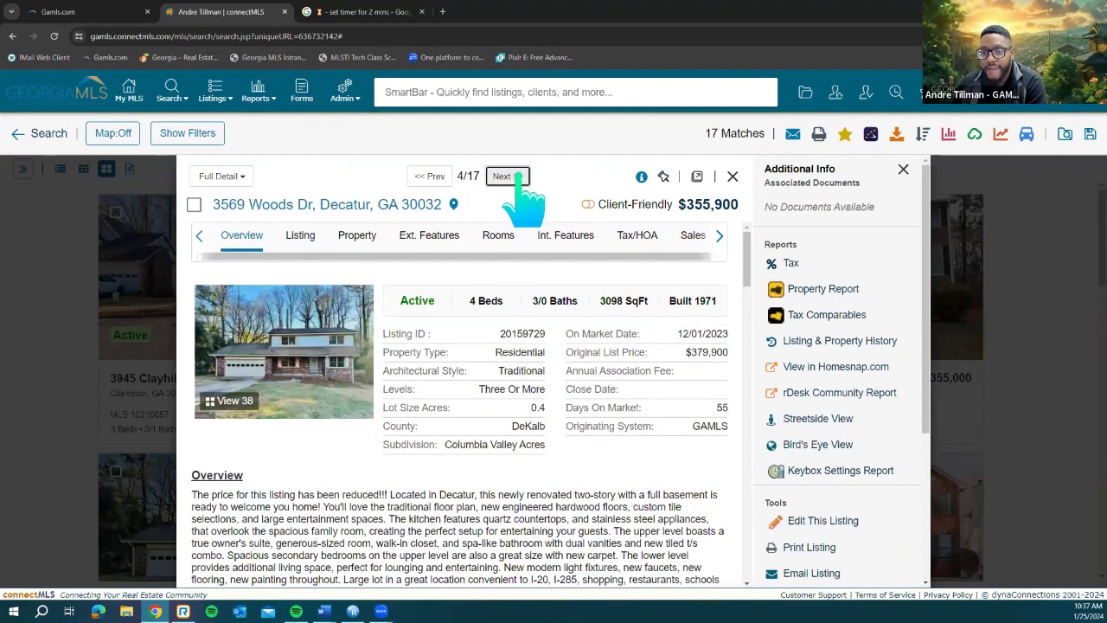
left_click(510, 177)
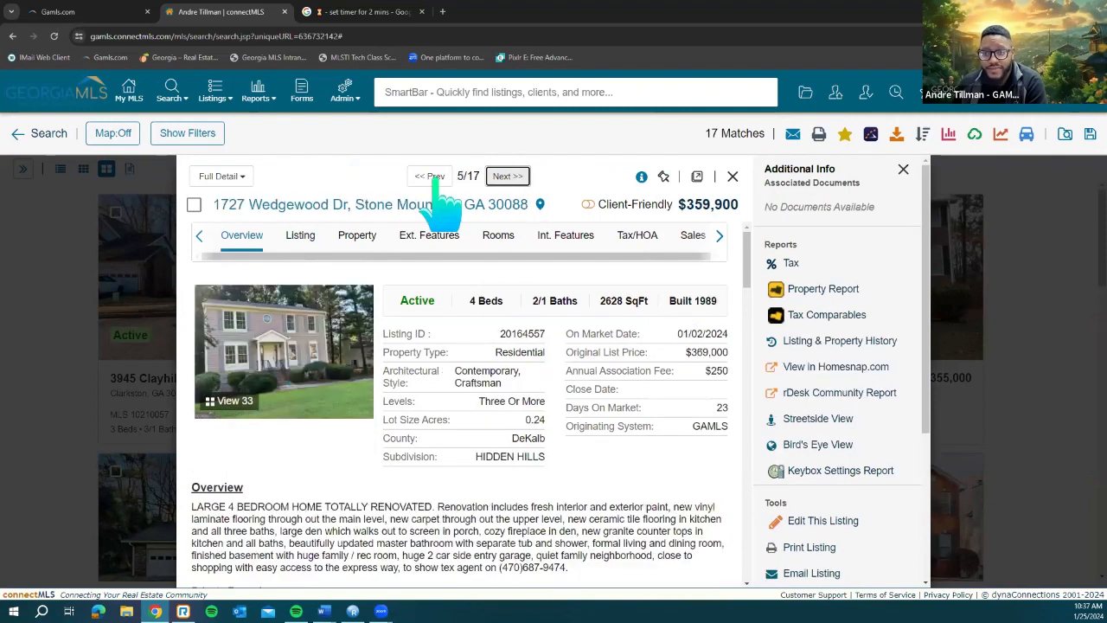
left_click(433, 177)
left_click(433, 177)
left_click(432, 178)
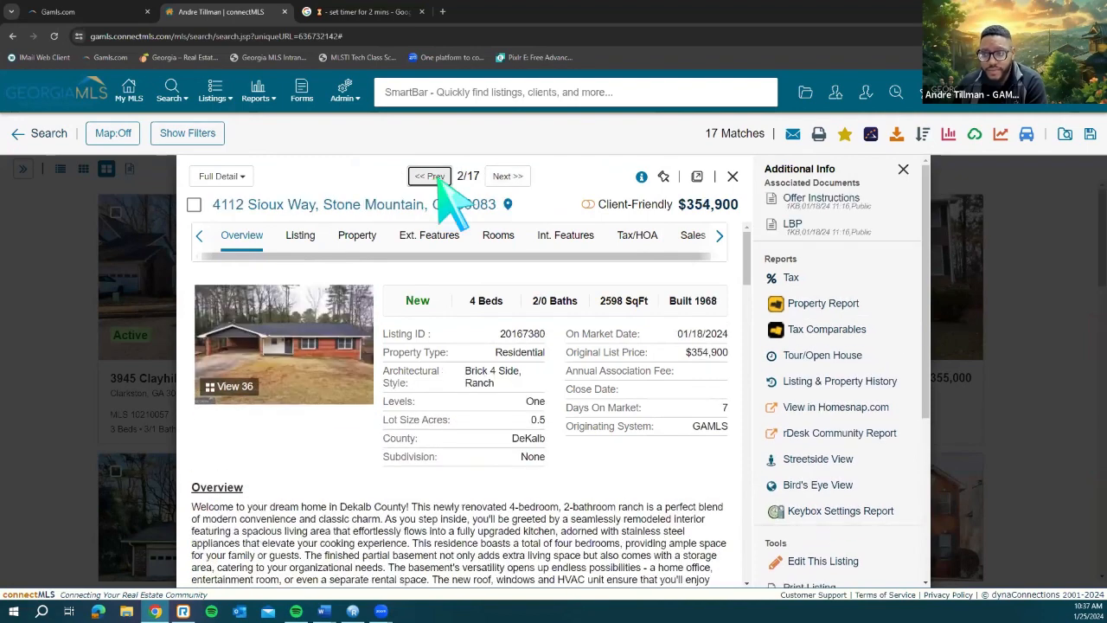
left_click(433, 177)
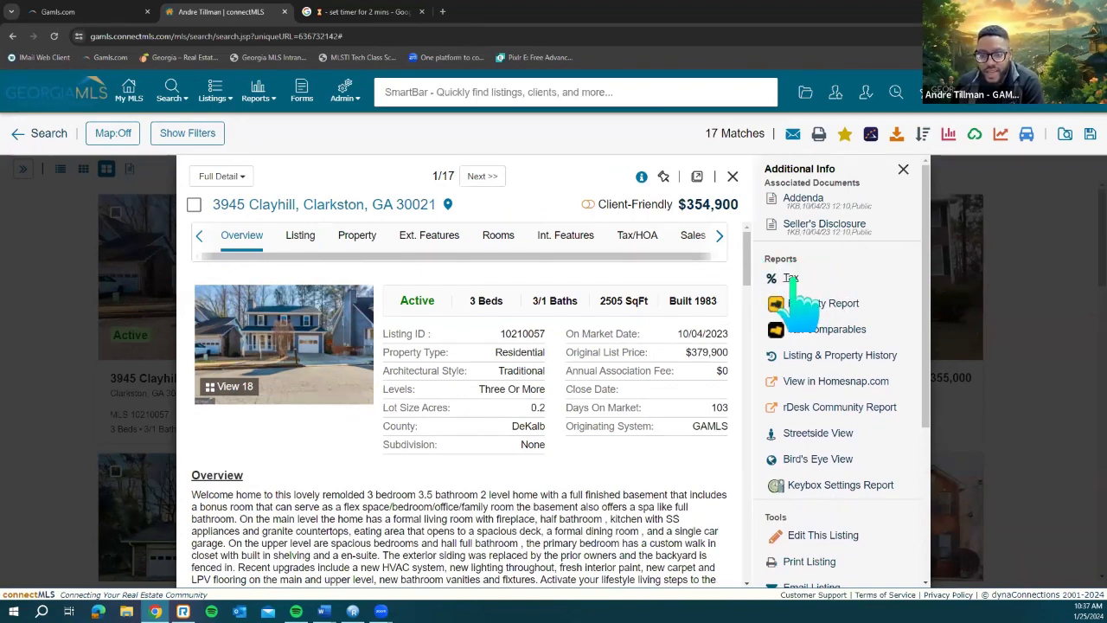
left_click(844, 321)
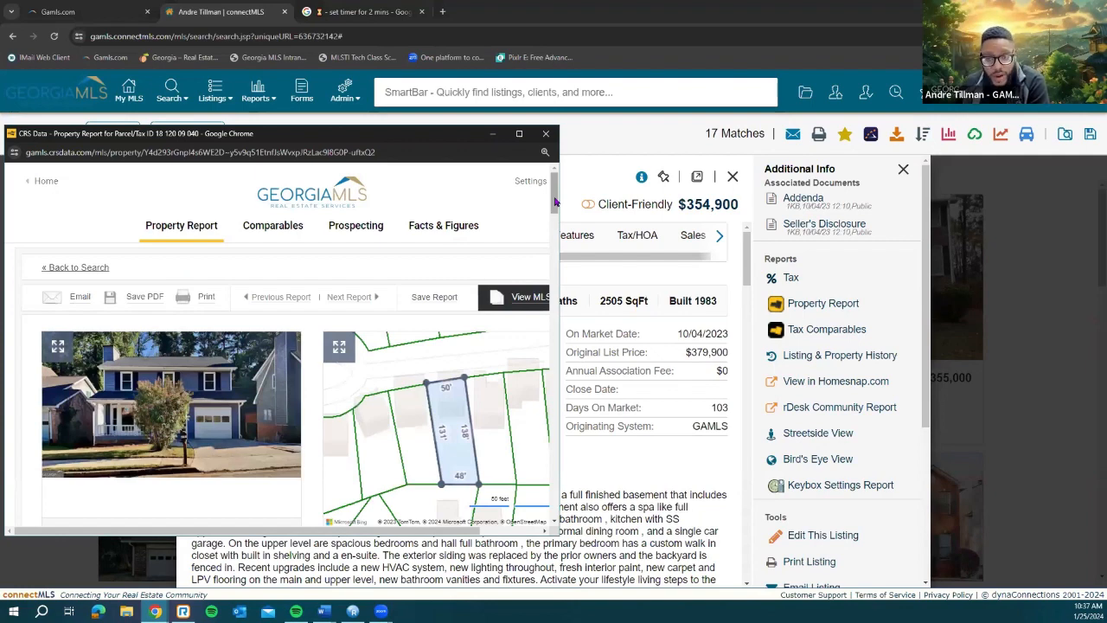
left_click_drag(556, 202, 553, 242)
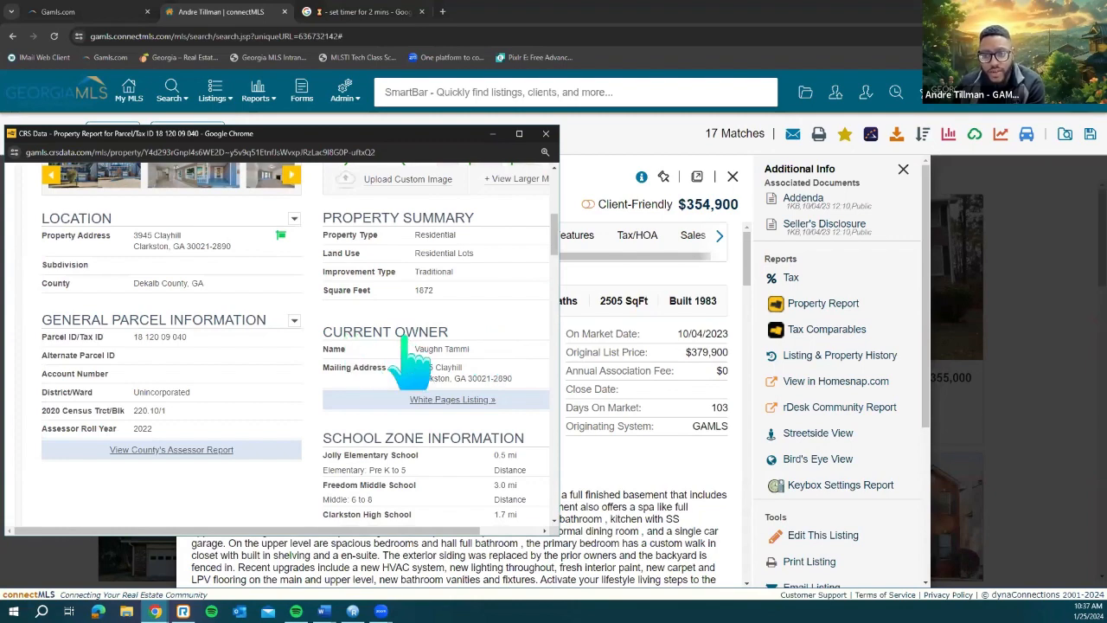
scroll(407, 353, "down", 1)
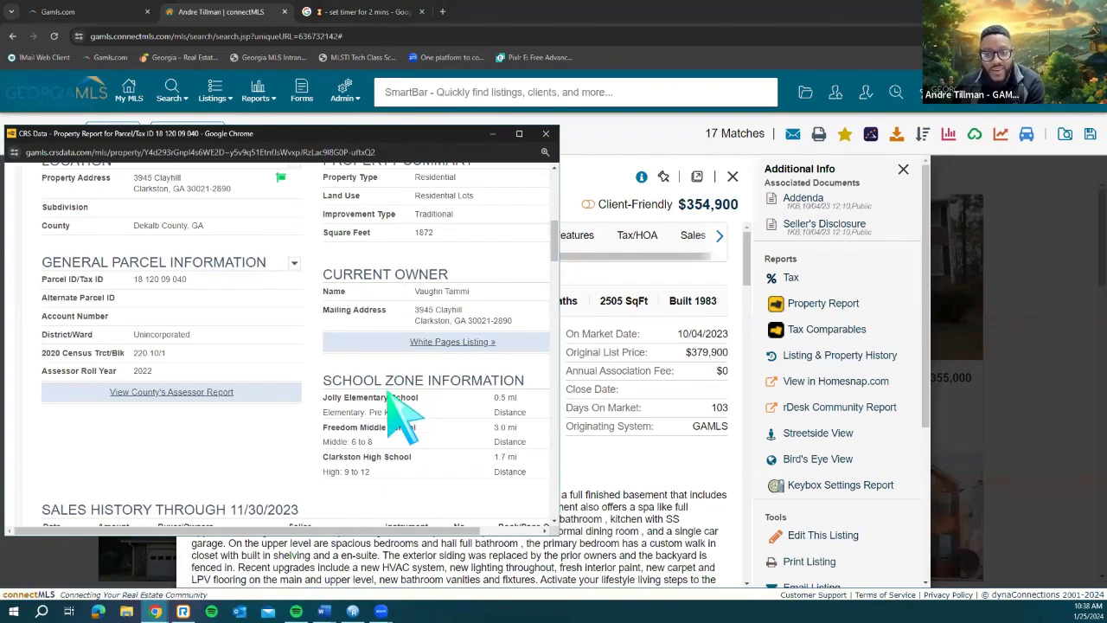
scroll(403, 419, "down", 3)
scroll(403, 419, "down", 3)
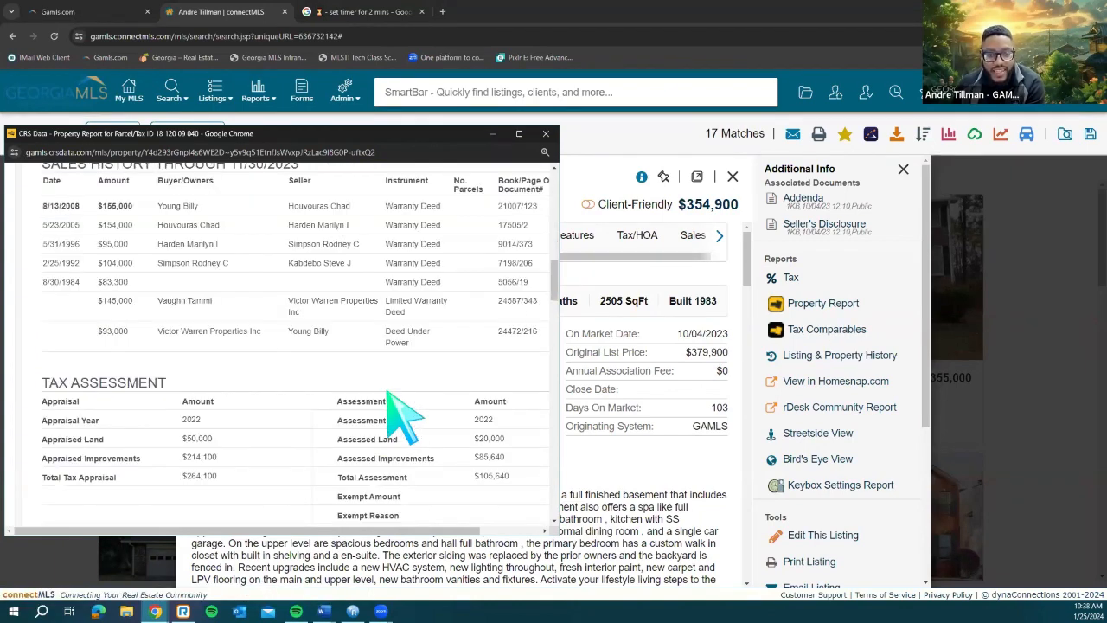
scroll(403, 418, "down", 5)
scroll(403, 419, "down", 5)
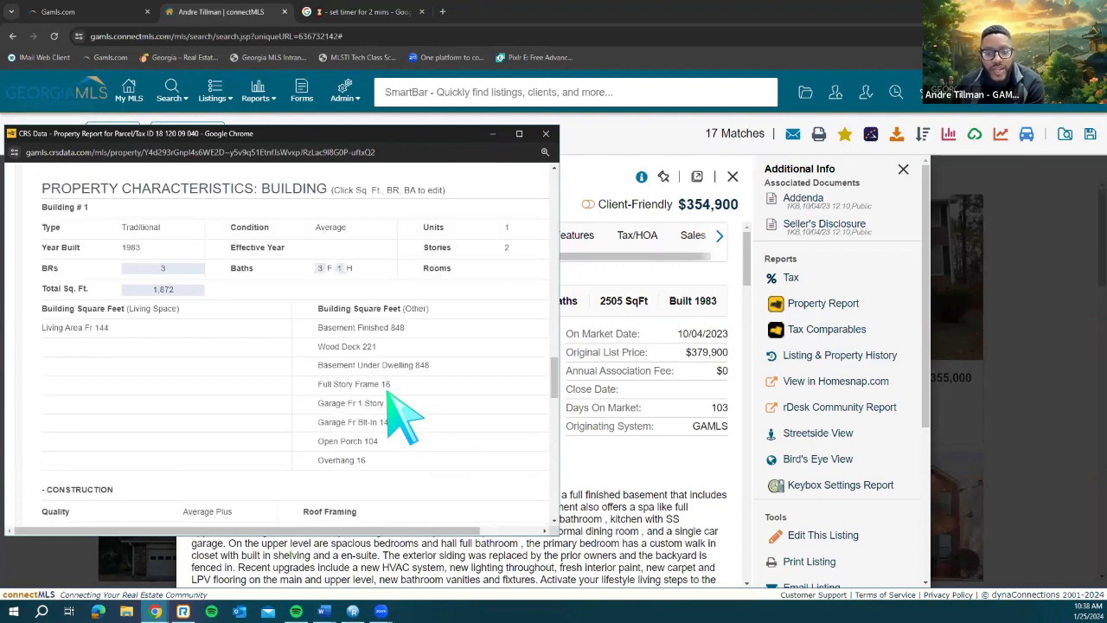
scroll(403, 419, "down", 5)
scroll(387, 391, "down", 5)
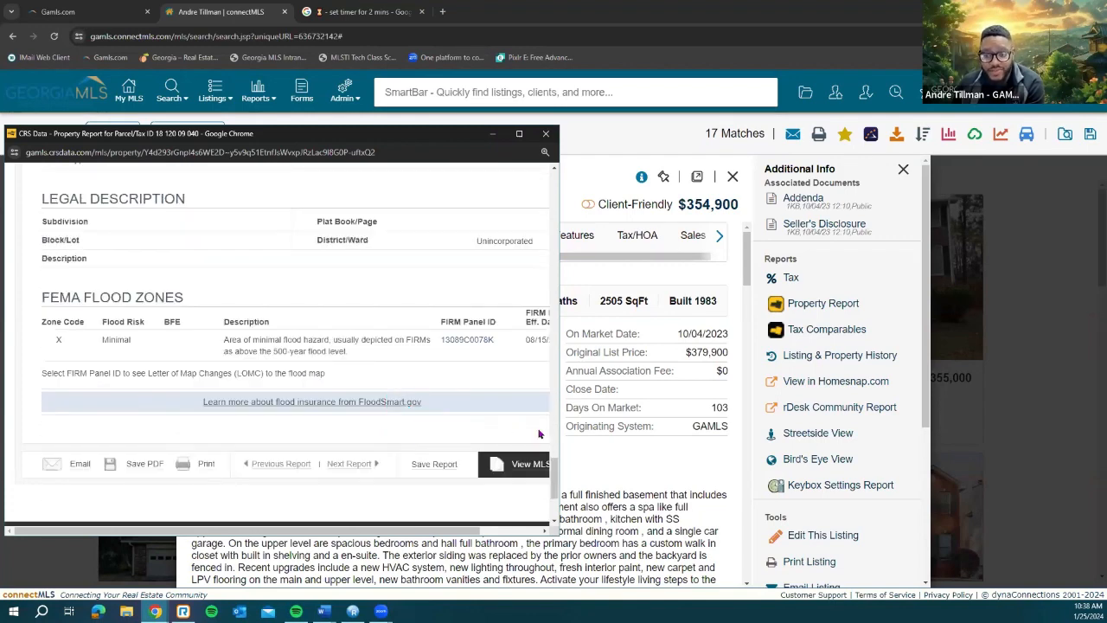
scroll(556, 433, "up", 7)
scroll(546, 307, "up", 8)
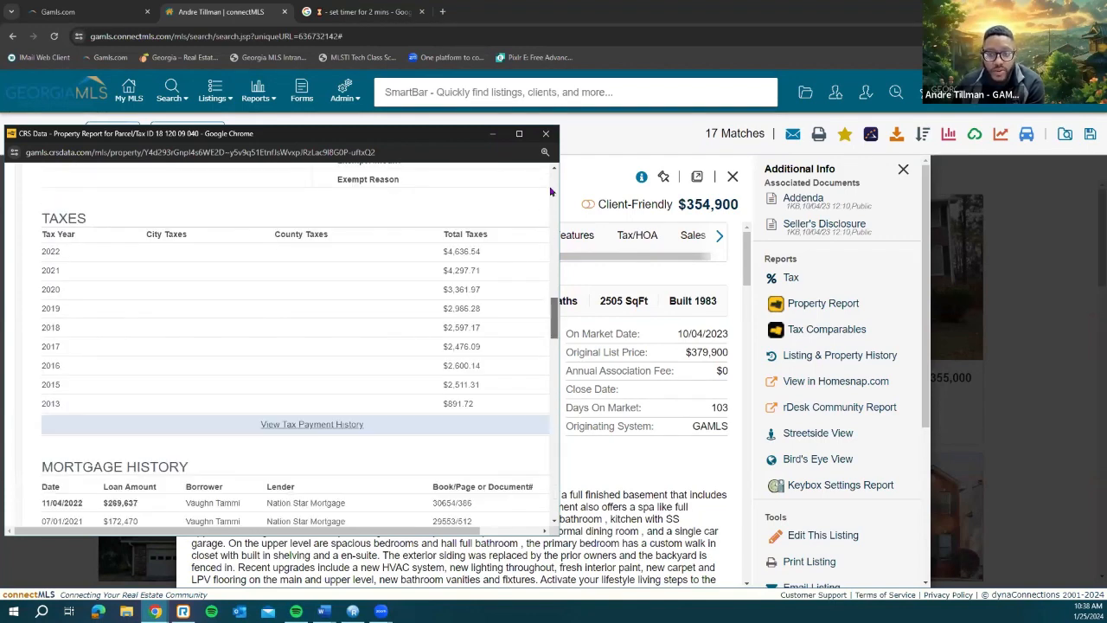
scroll(550, 191, "up", 10)
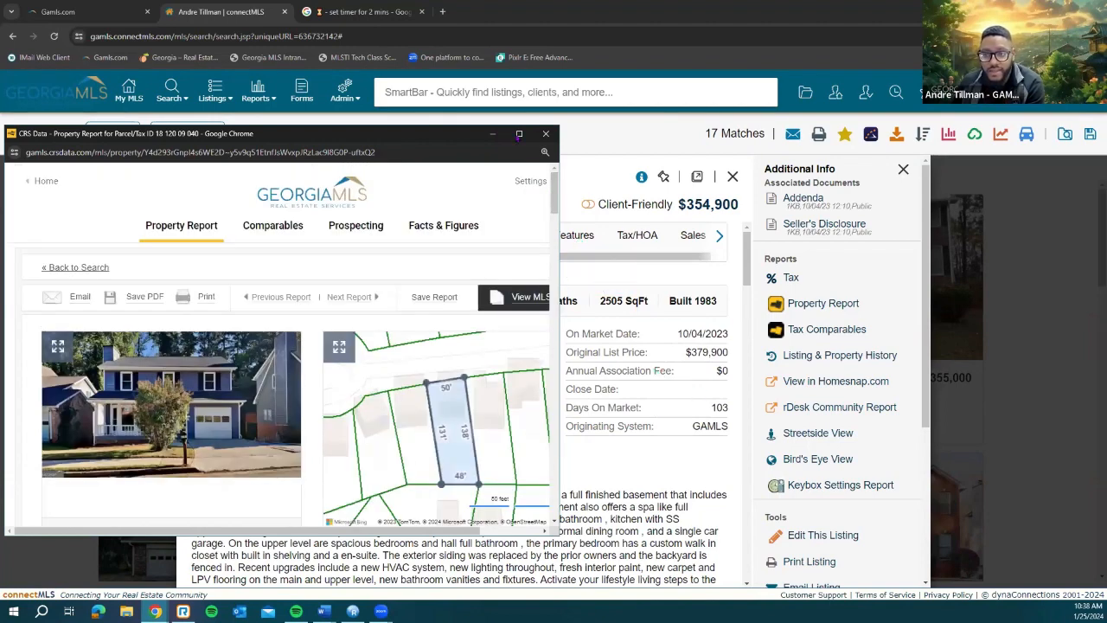
left_click(546, 135)
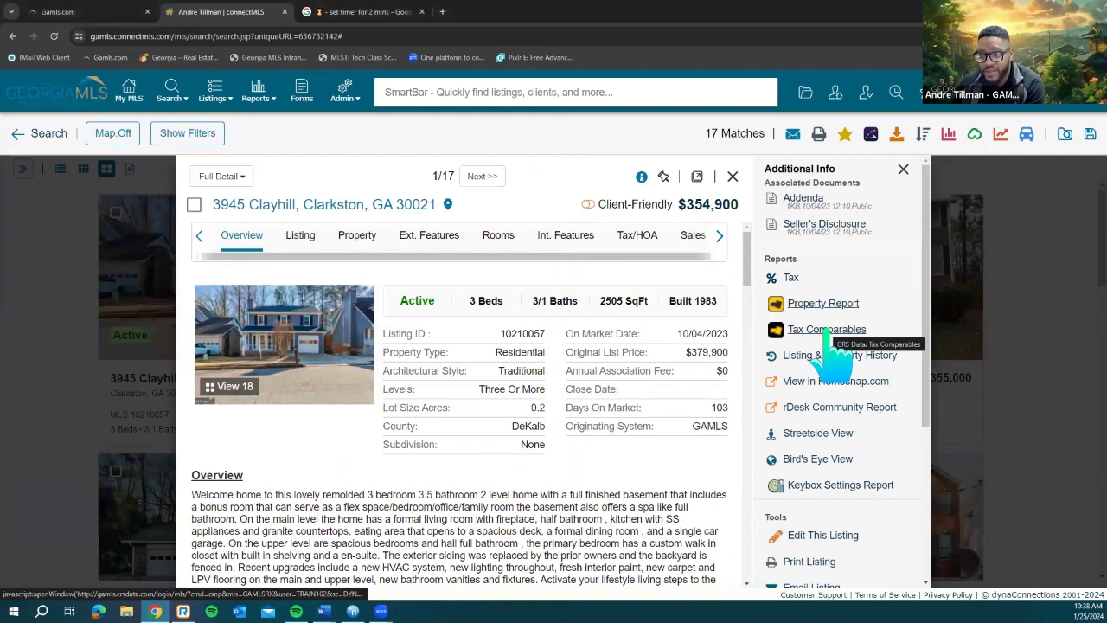
left_click(828, 336)
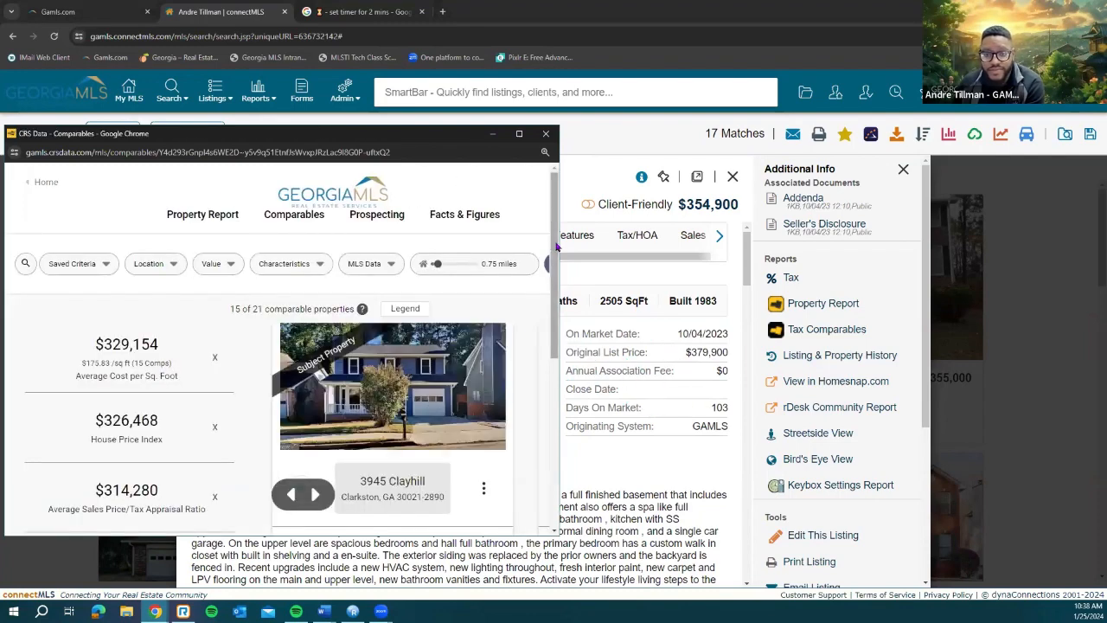
scroll(538, 313, "down", 1)
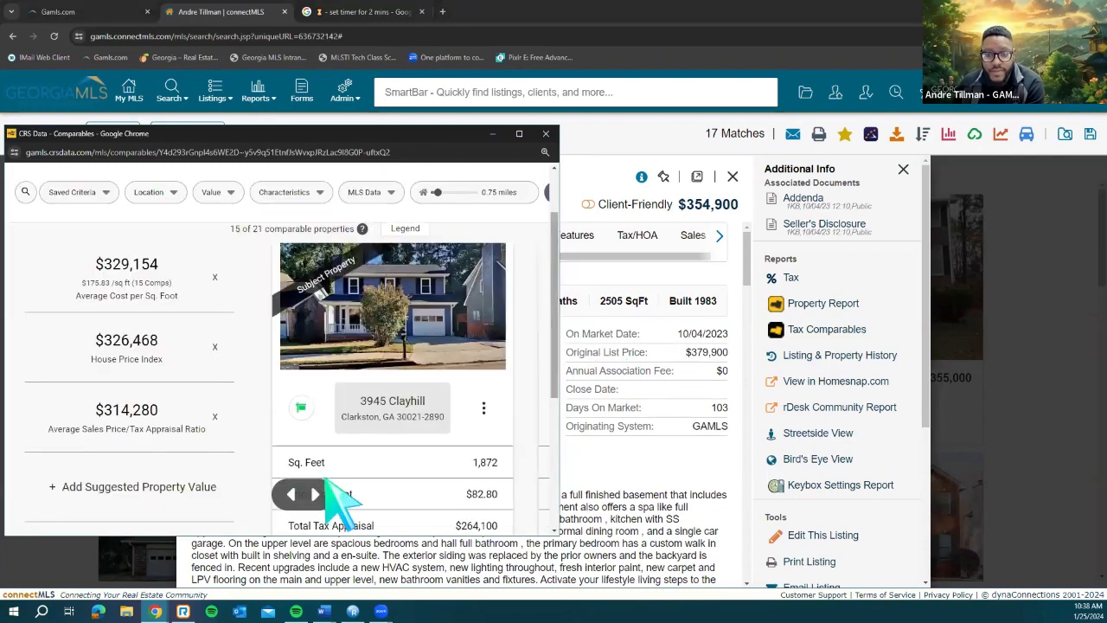
Step: Page through three comparable properties, then close the comparables window
left_click(316, 495)
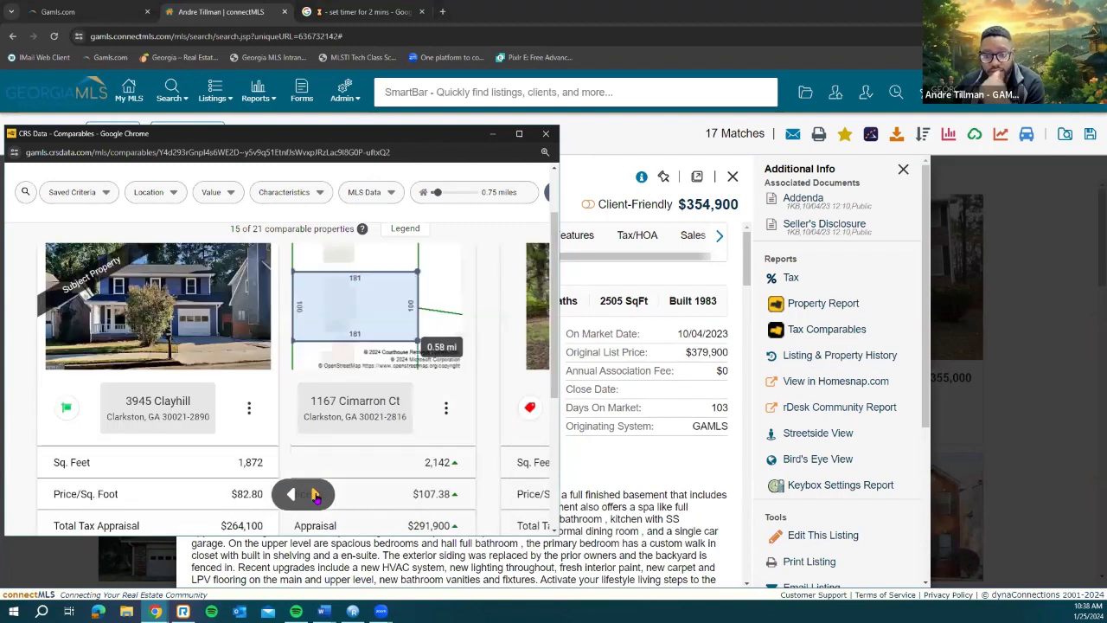
left_click(316, 495)
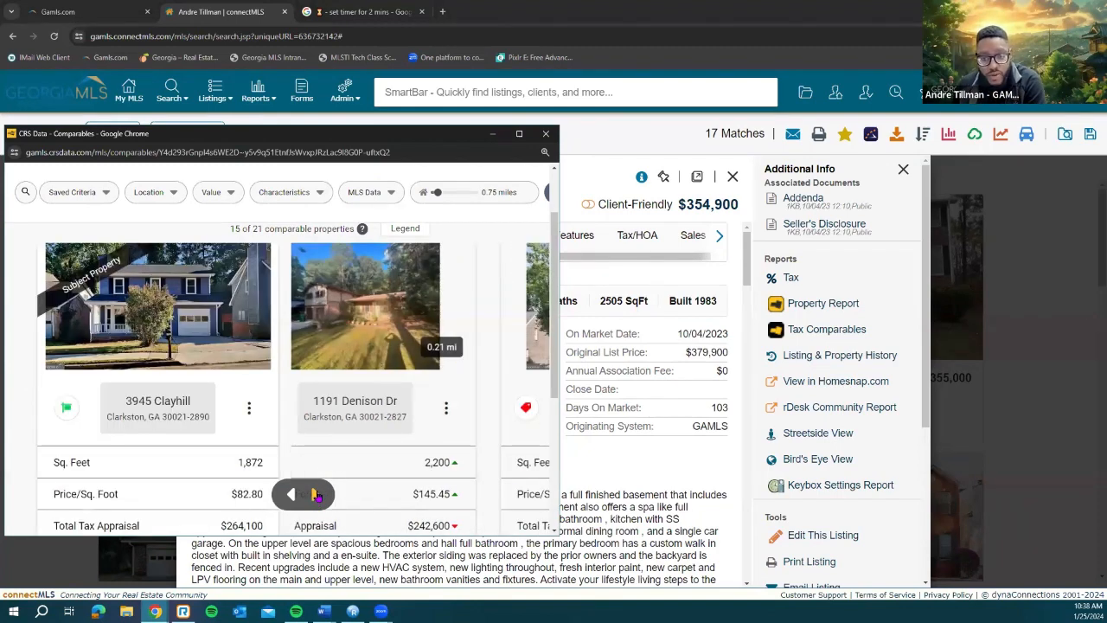
left_click(316, 495)
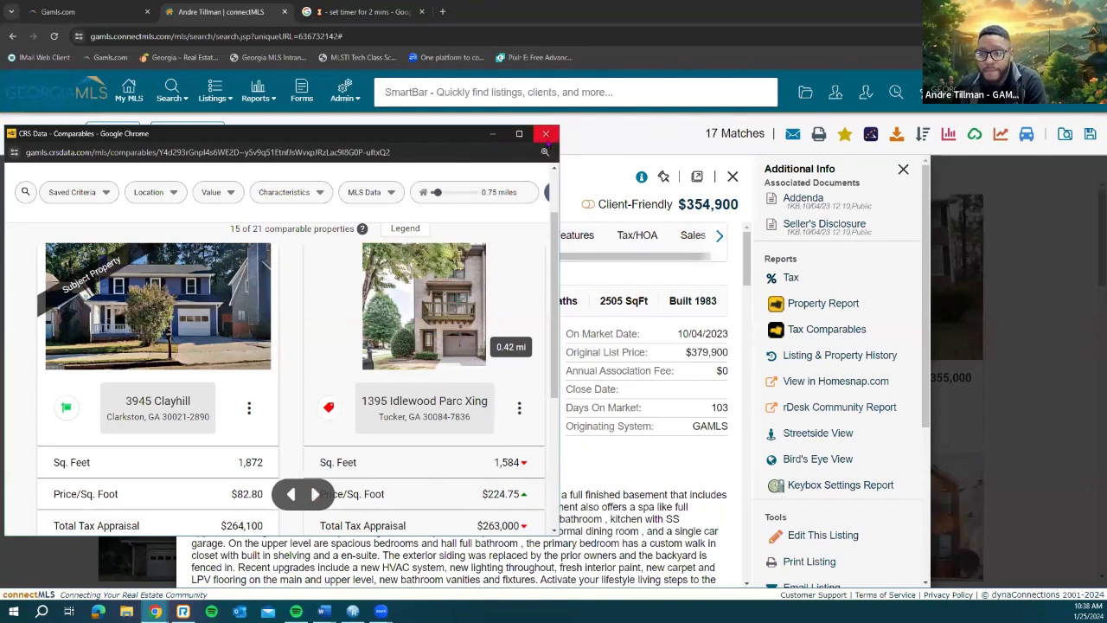
left_click(547, 135)
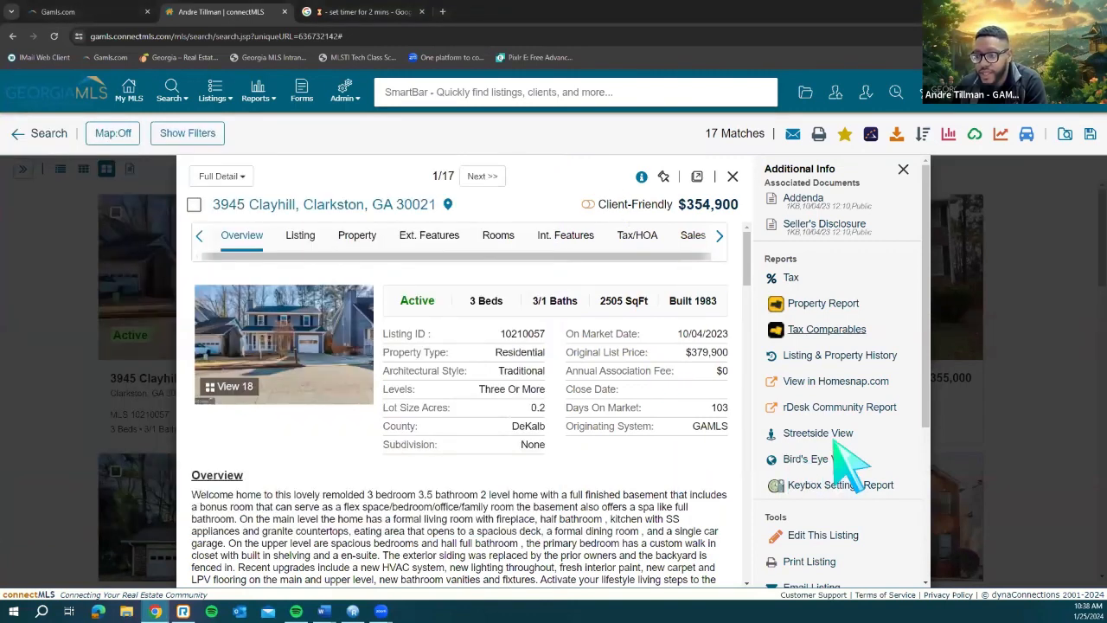
scroll(878, 346, "down", 1)
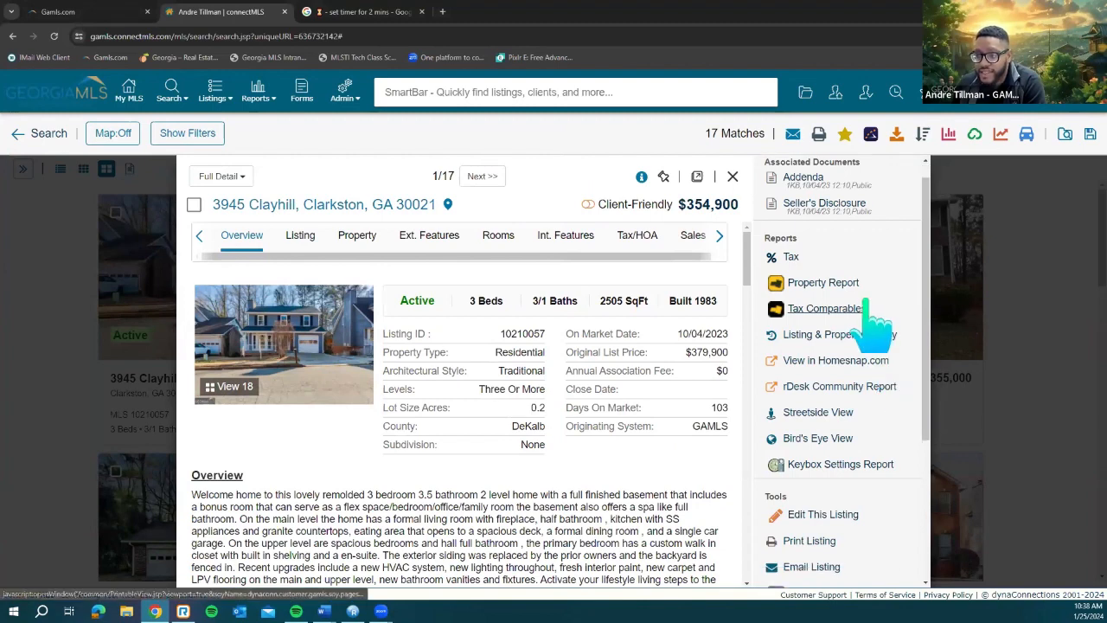
scroll(878, 327, "down", 2)
left_click(866, 300)
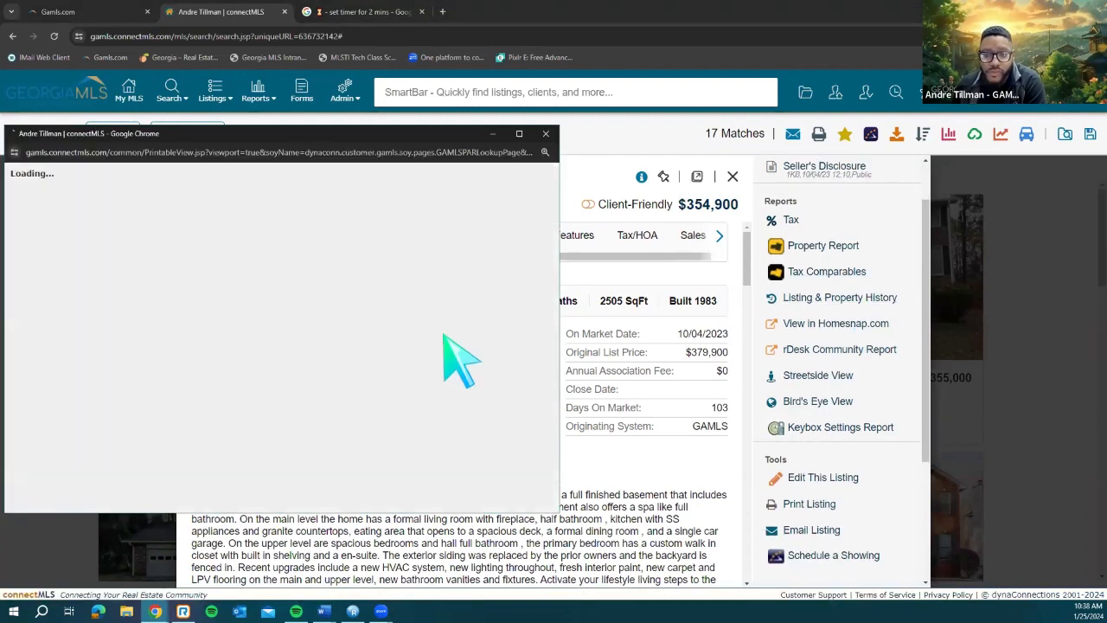
scroll(298, 303, "down", 1)
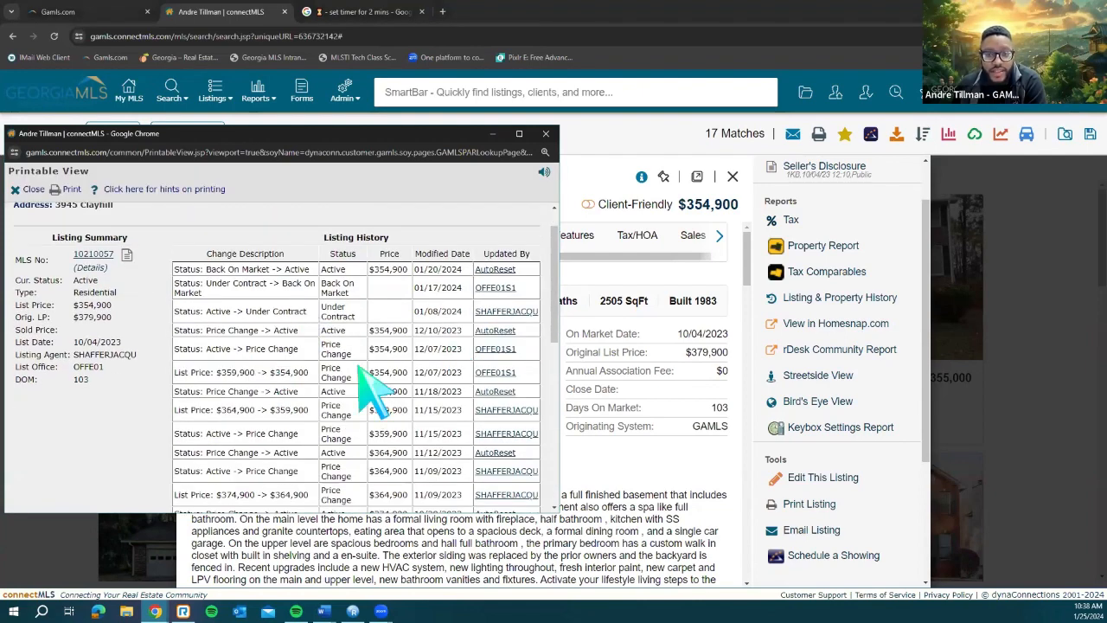
scroll(359, 372, "down", 5)
scroll(324, 389, "down", 2)
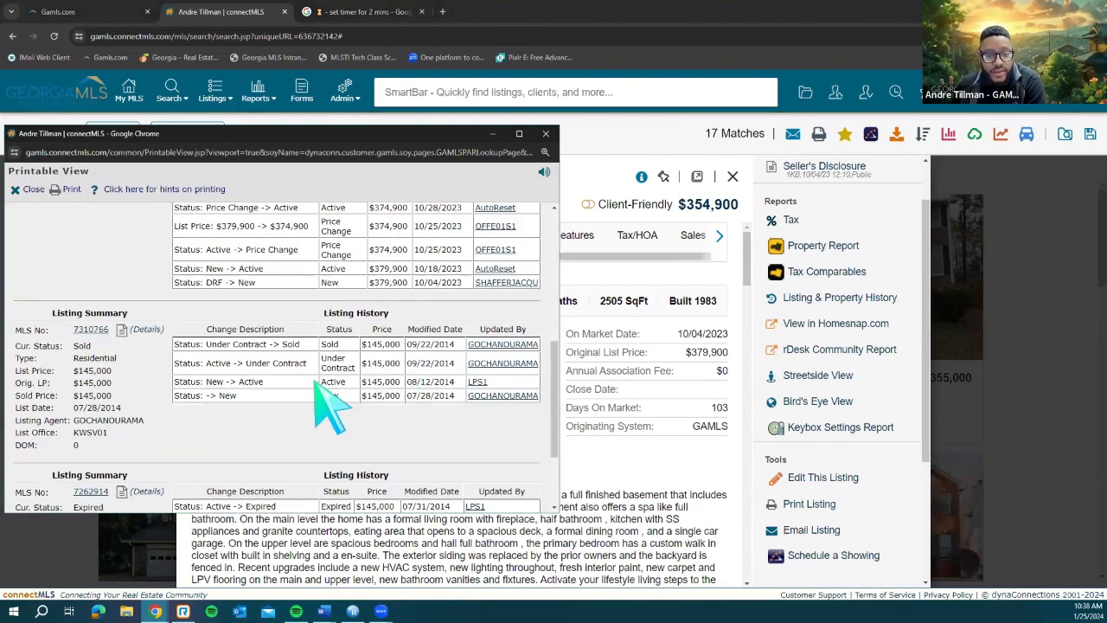
scroll(328, 398, "down", 2)
scroll(313, 381, "down", 1)
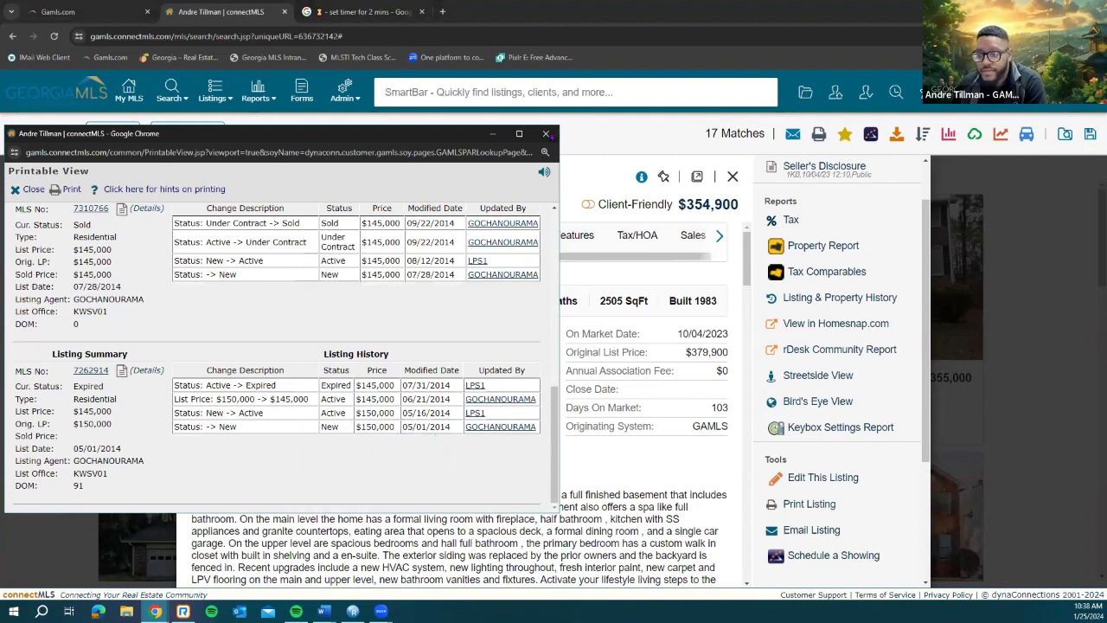
left_click(547, 134)
scroll(878, 407, "down", 1)
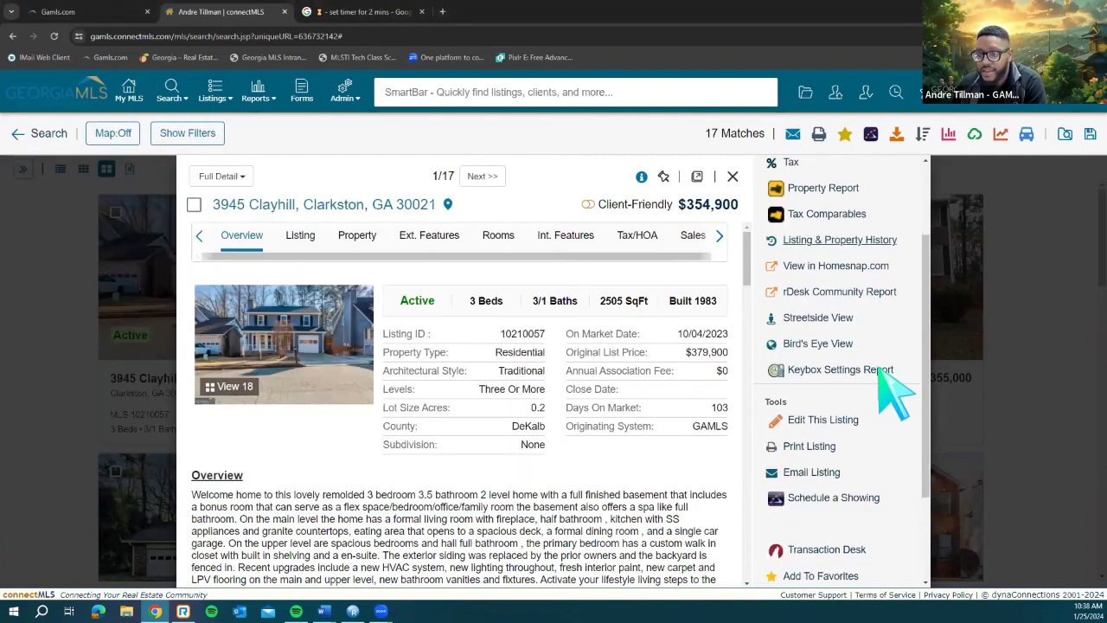
scroll(878, 372, "down", 2)
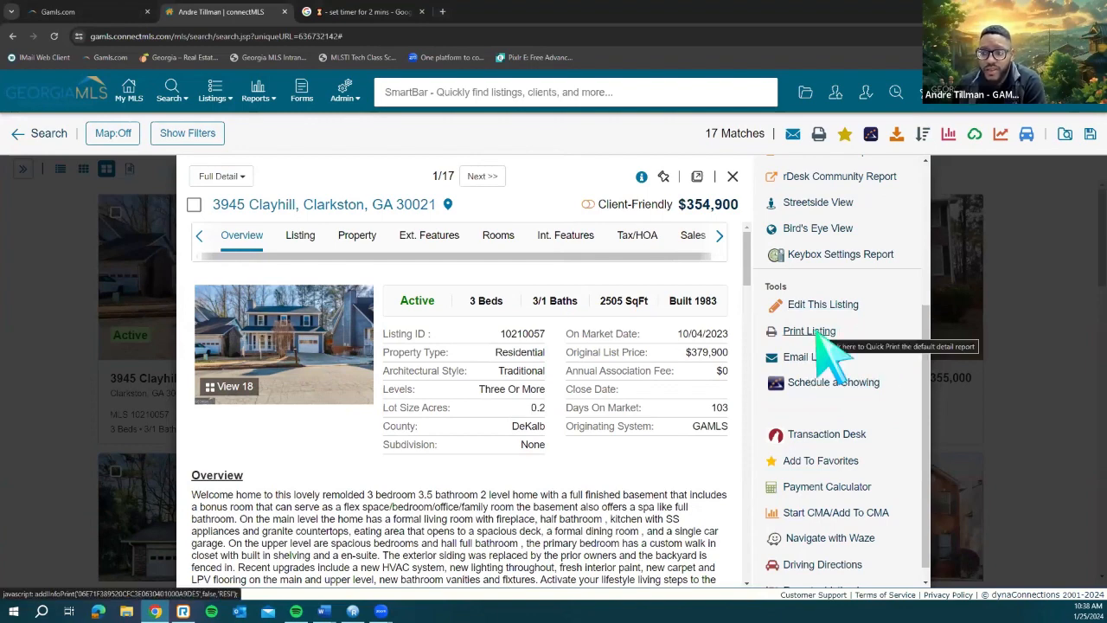
left_click(817, 336)
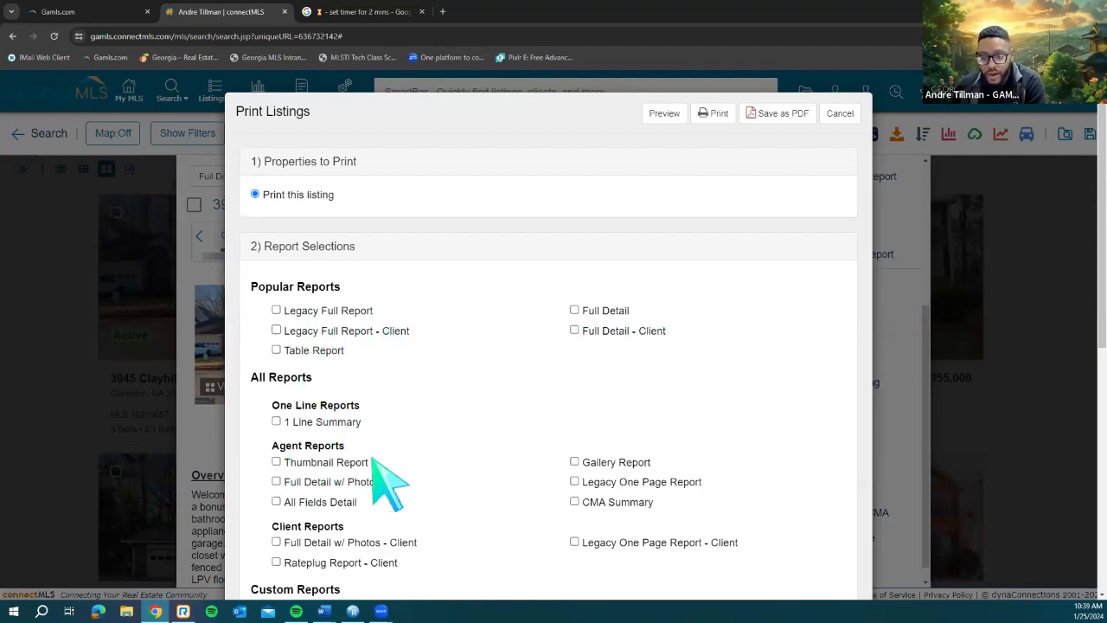
left_click(840, 117)
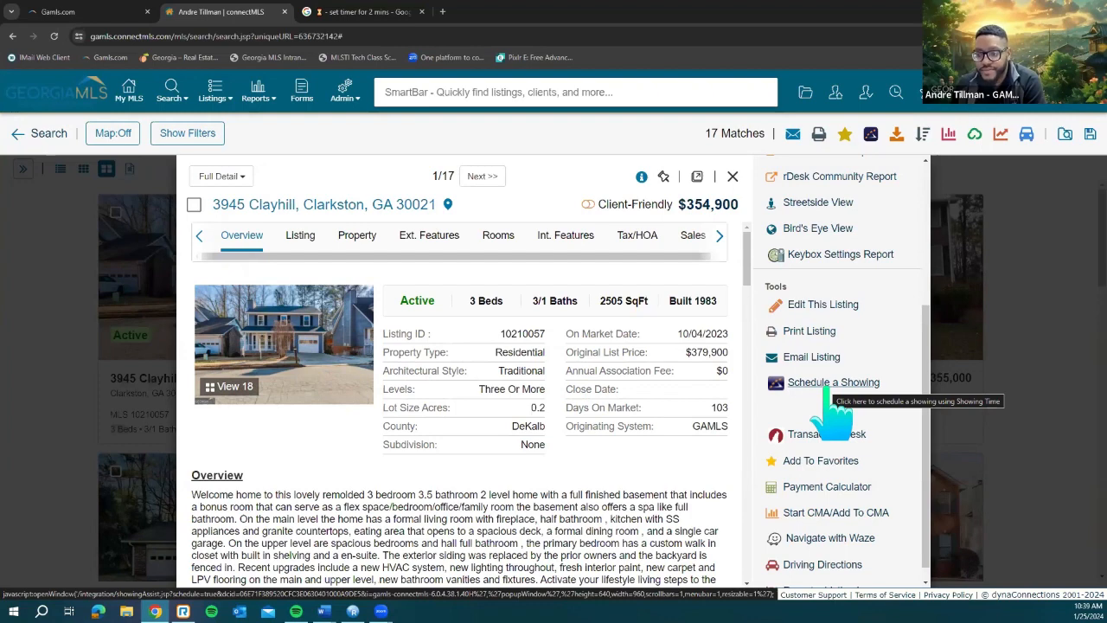
scroll(826, 406, "down", 1)
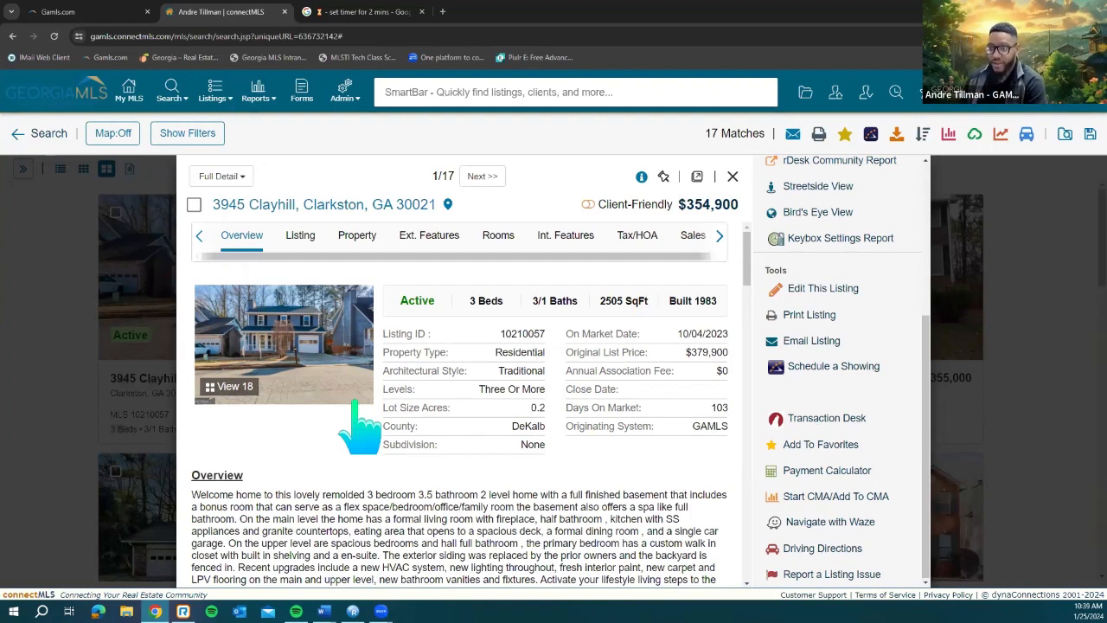
left_click(856, 426)
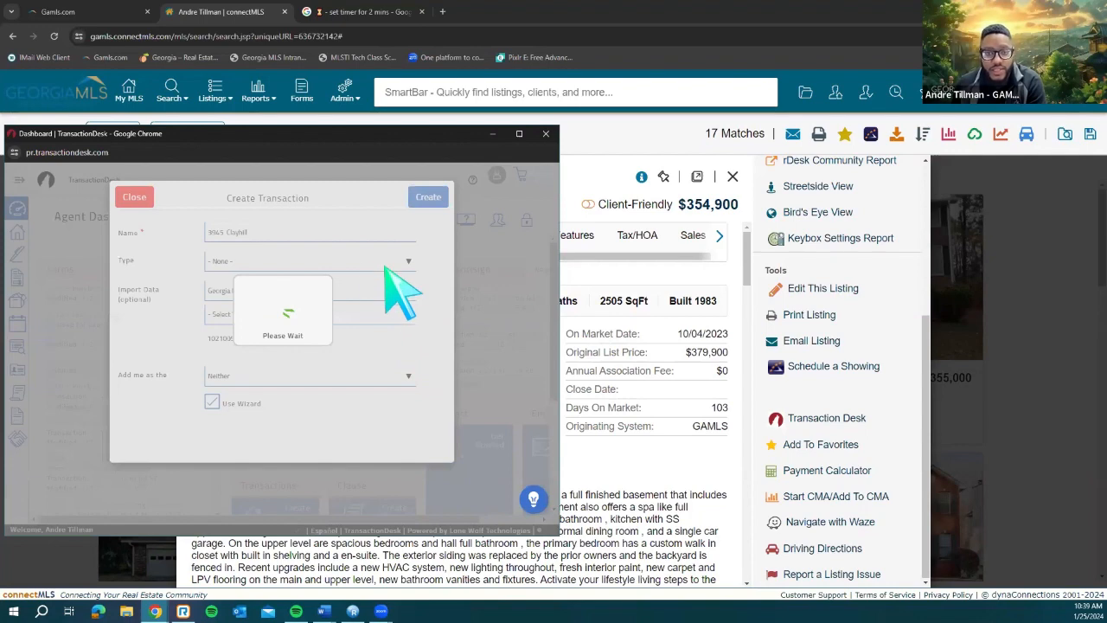
left_click(356, 265)
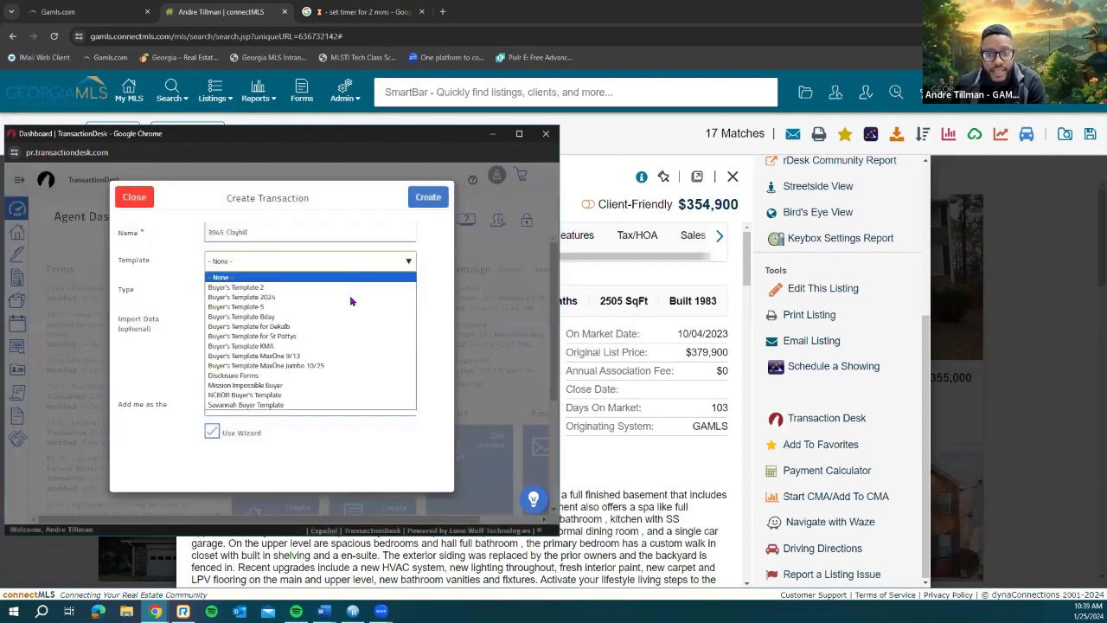
left_click(362, 297)
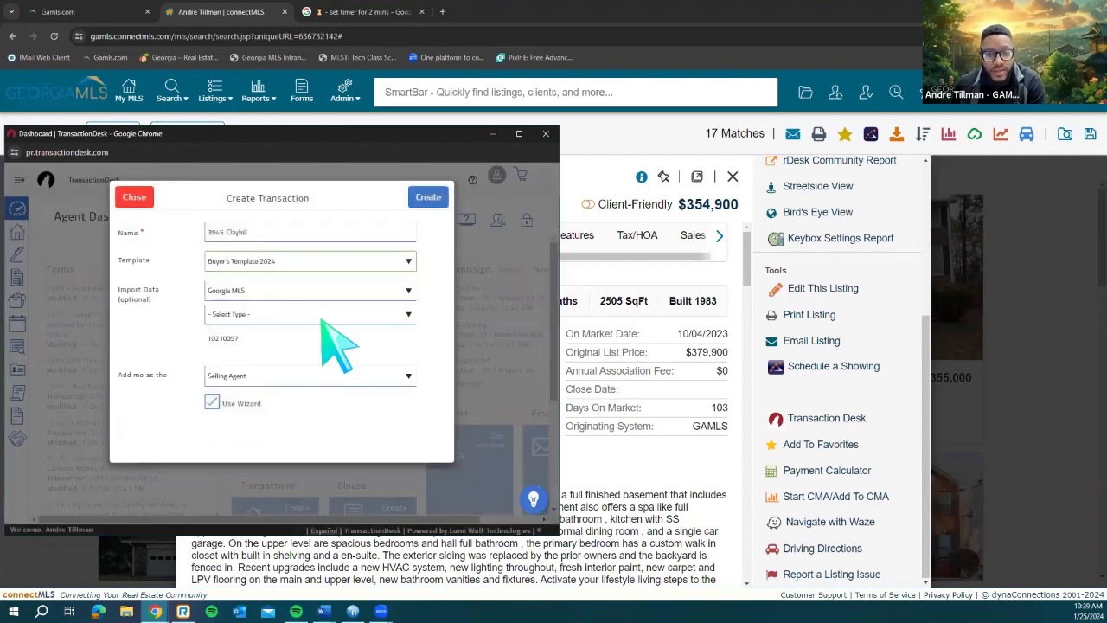
left_click(321, 317)
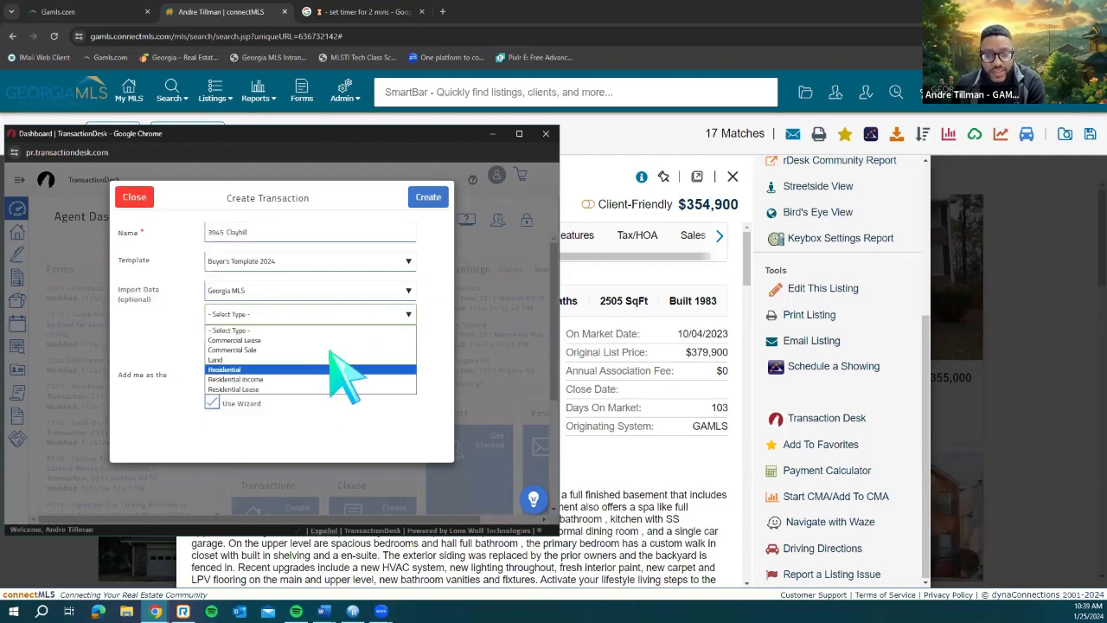
left_click(329, 370)
left_click(429, 199)
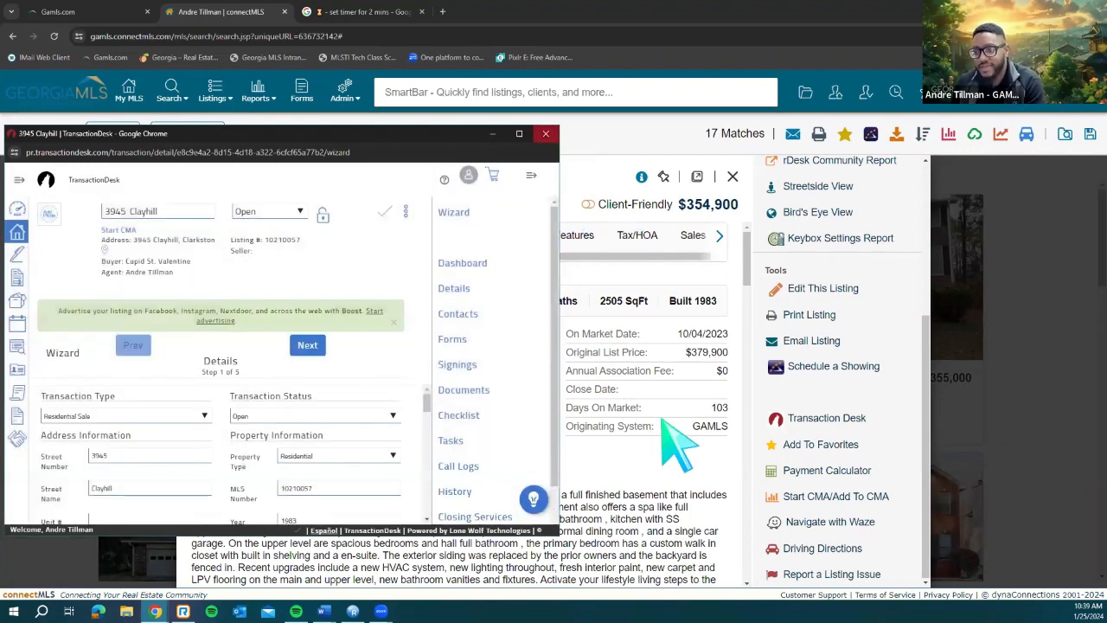
left_click(675, 472)
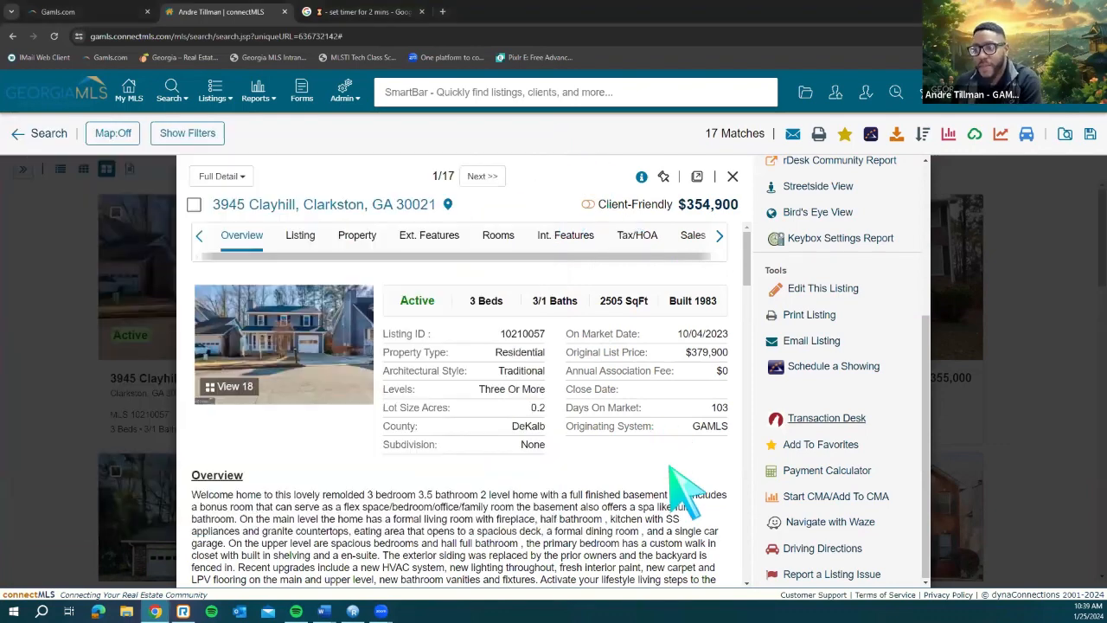
left_click(822, 447)
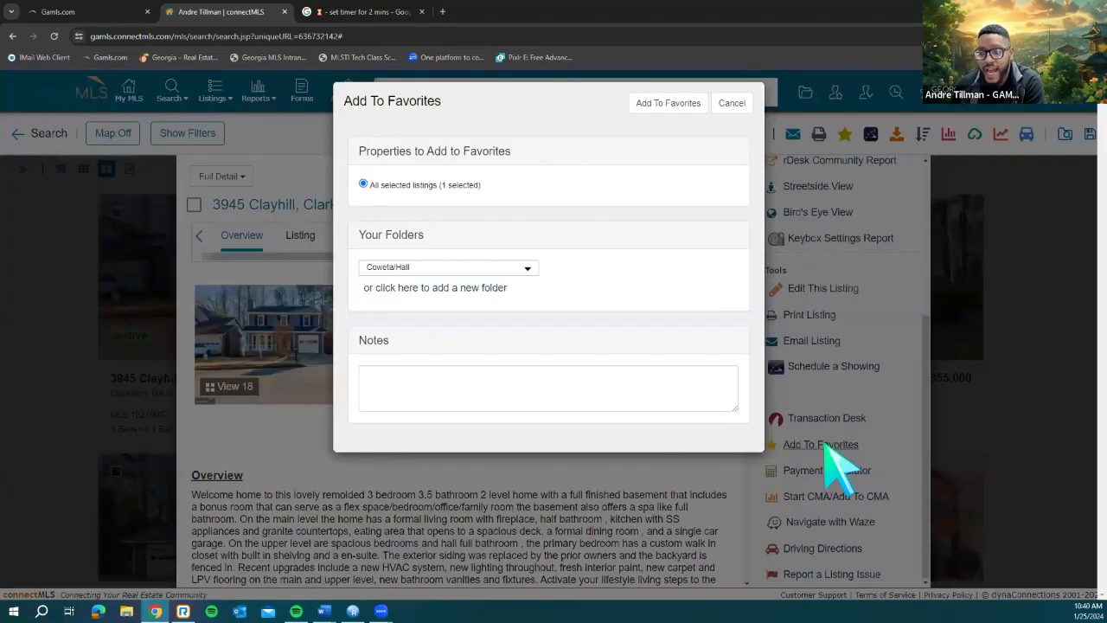
left_click(451, 300)
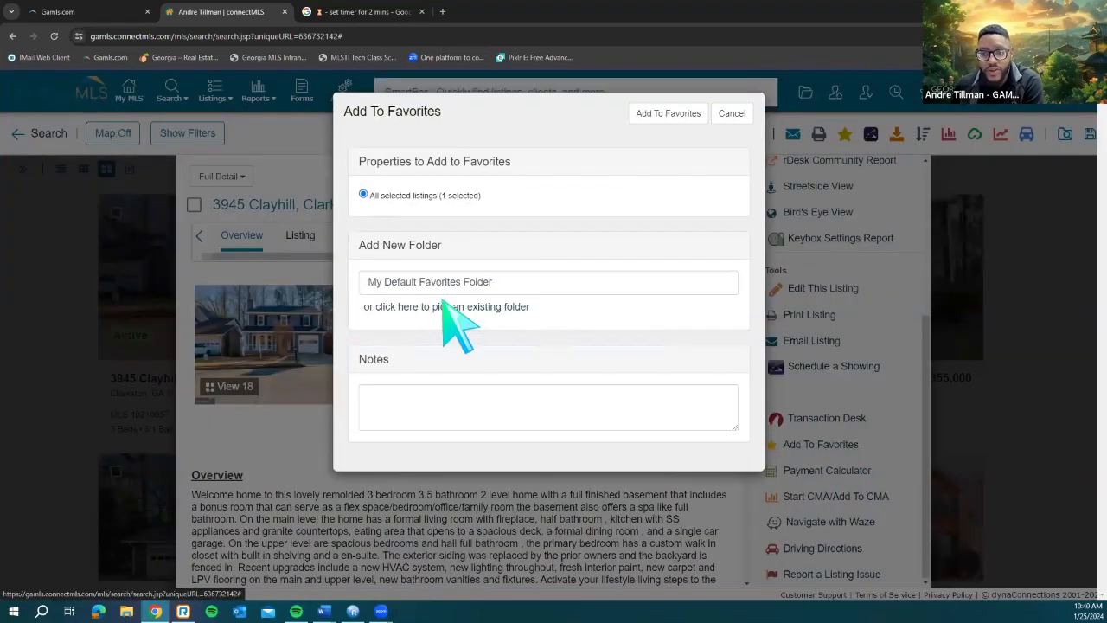
left_click(732, 113)
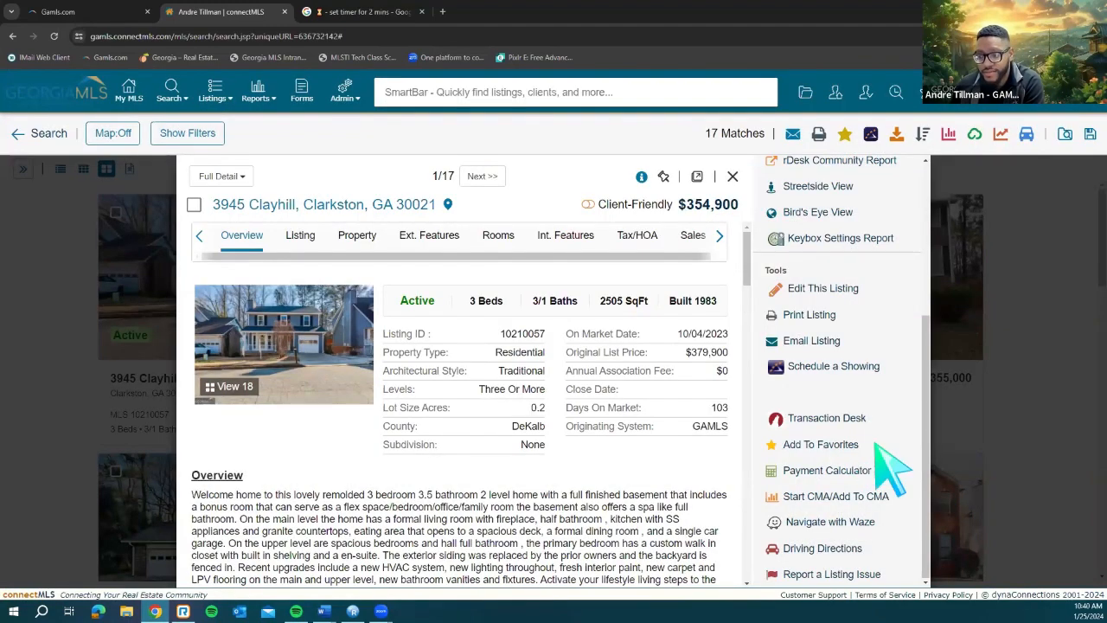
left_click(833, 499)
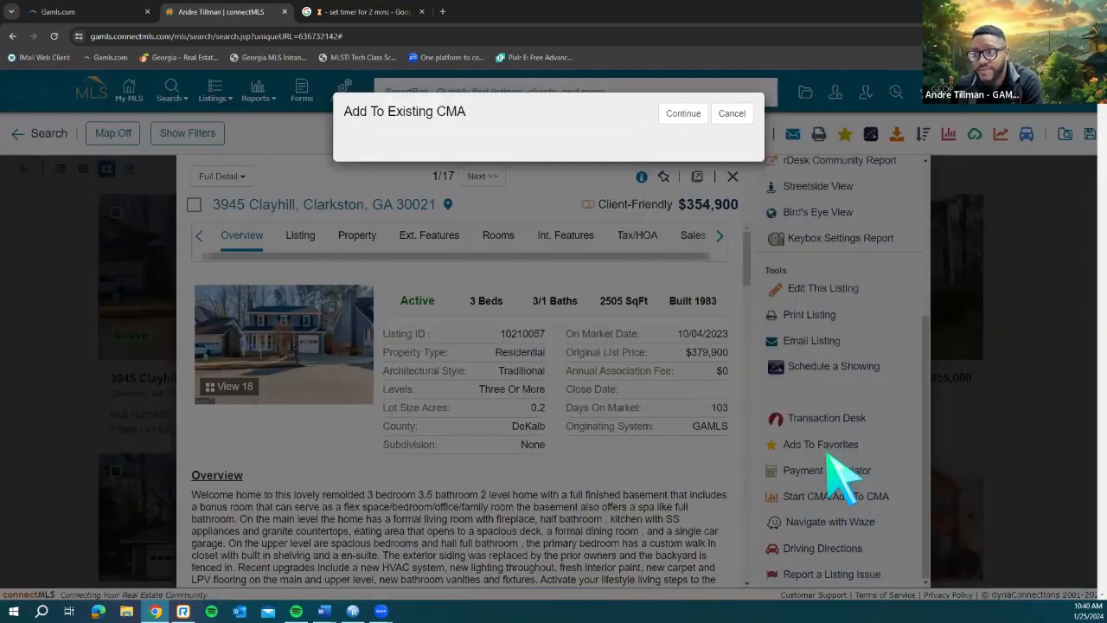
Step: Cancel the Add To Existing CMA dialog and close the Additional Info panel and listing details
left_click(730, 118)
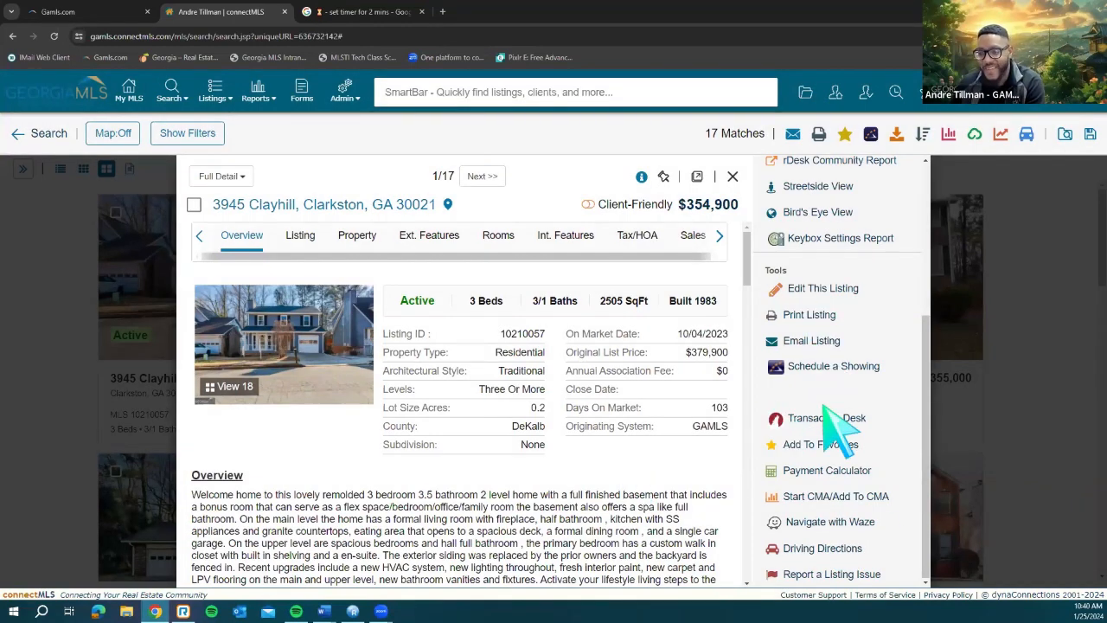
scroll(830, 424, "up", 5)
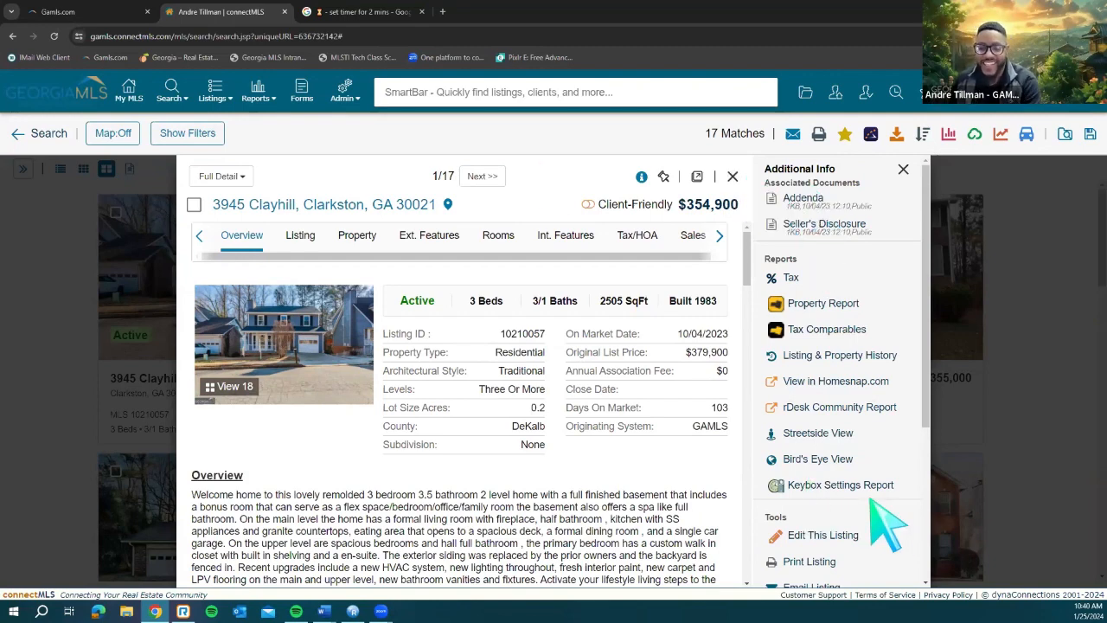
left_click(903, 171)
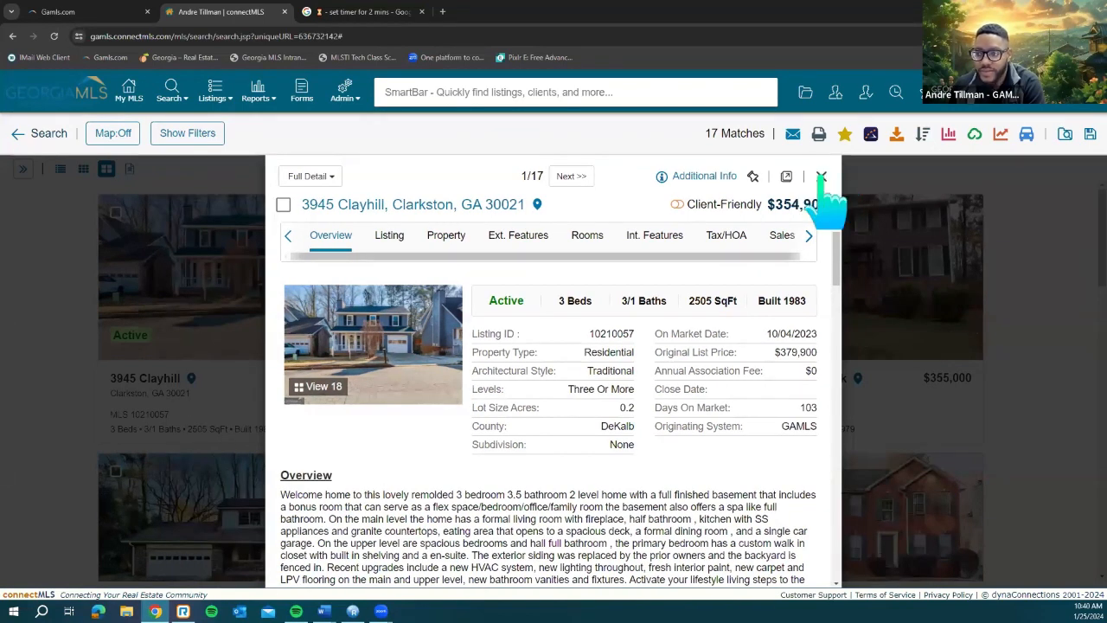
left_click(821, 176)
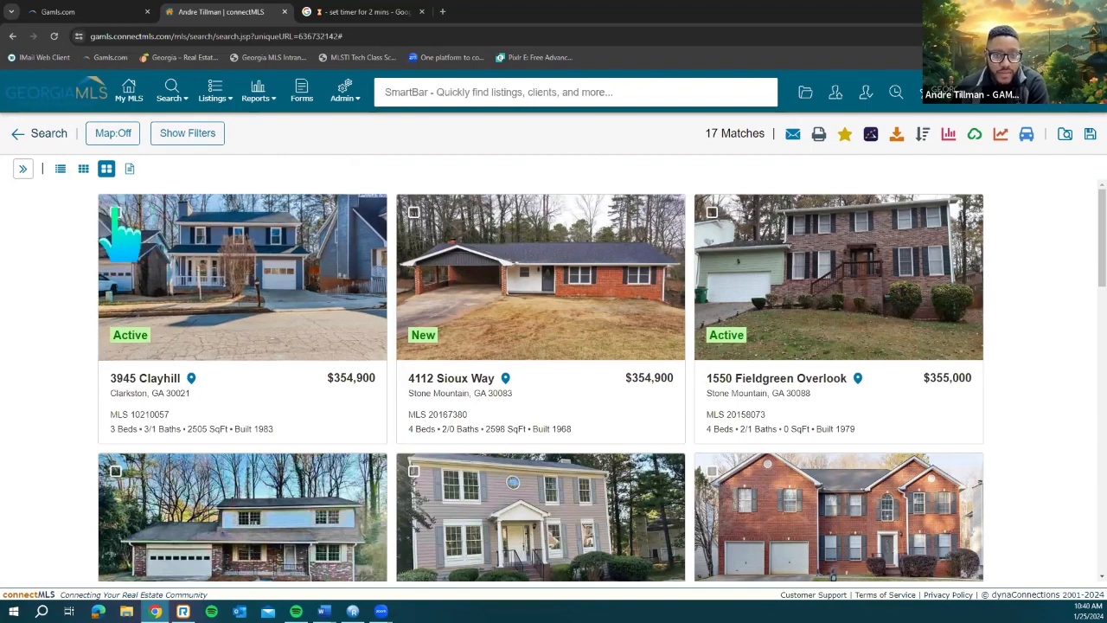
left_click(60, 168)
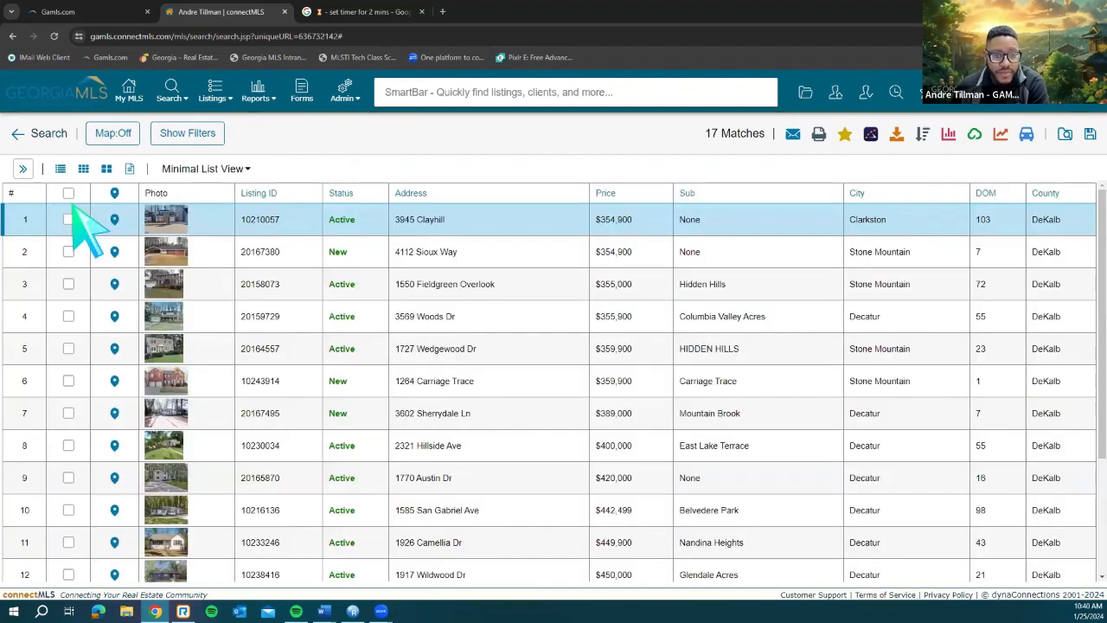
left_click(68, 221)
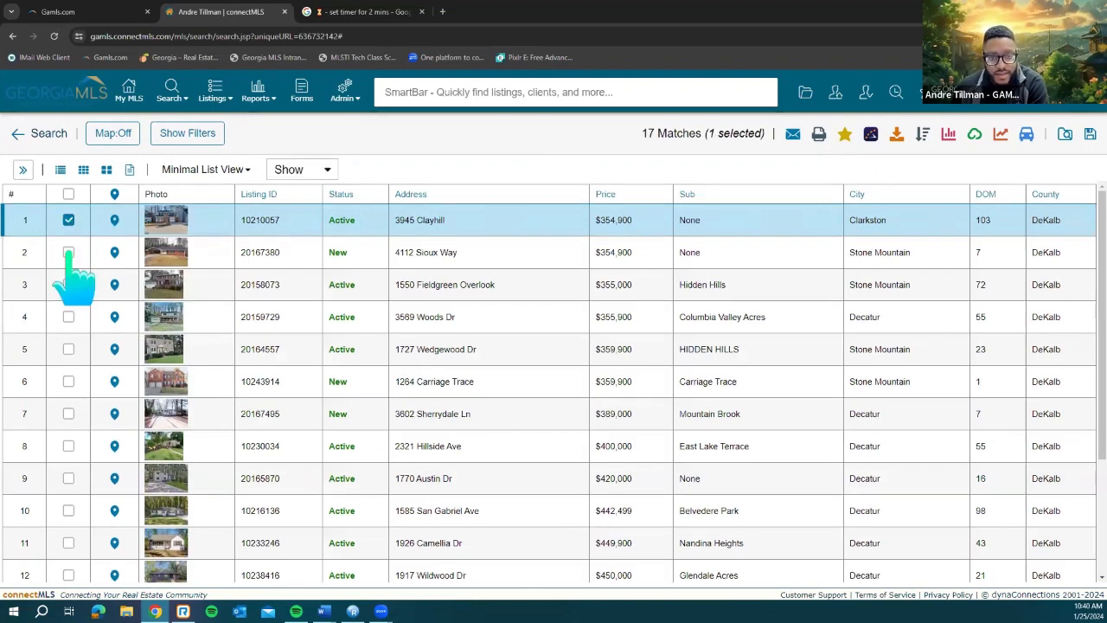
left_click(69, 252)
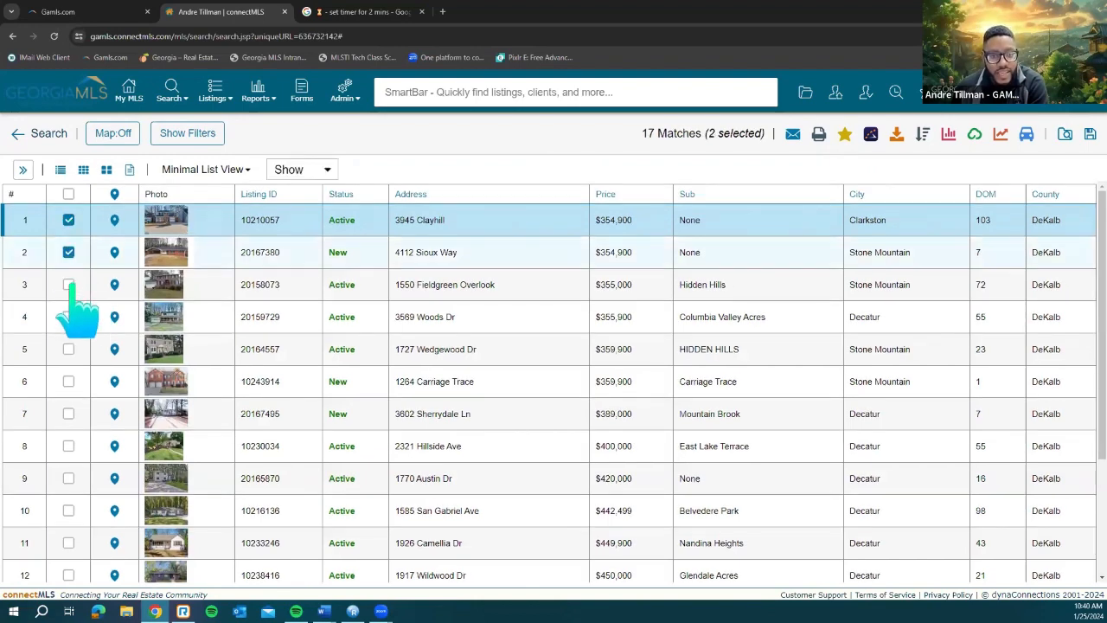
left_click(68, 285)
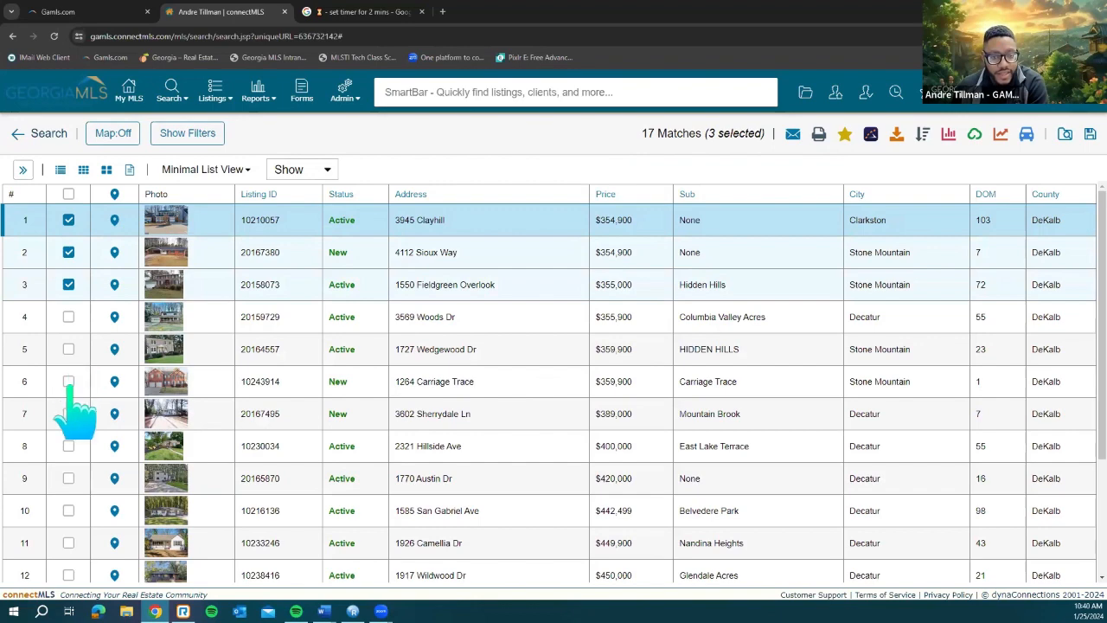
left_click(68, 381)
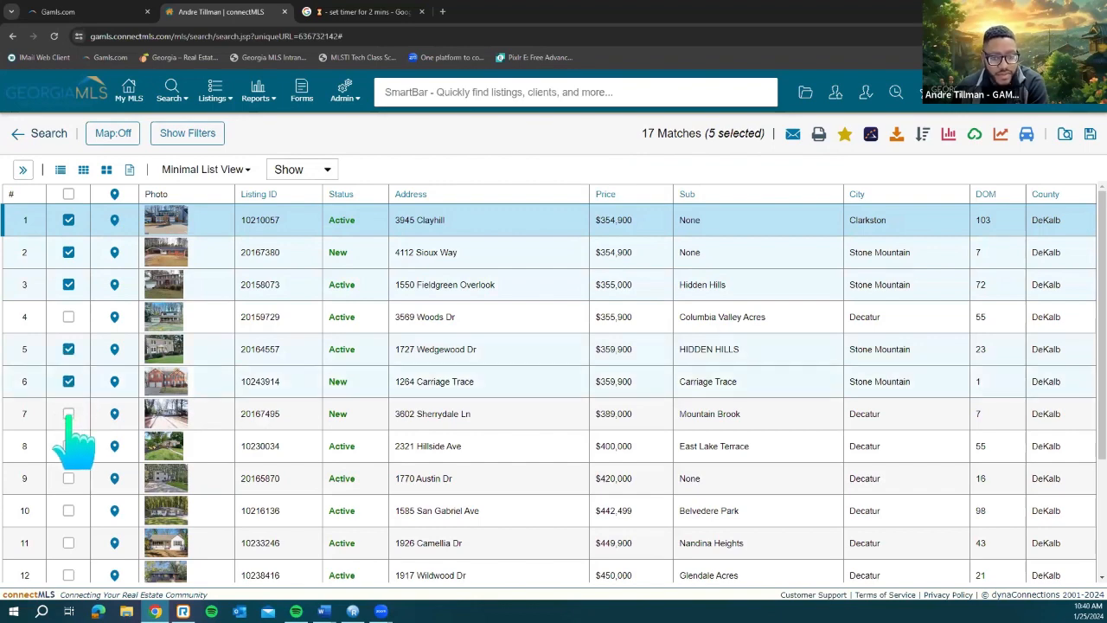
left_click(69, 413)
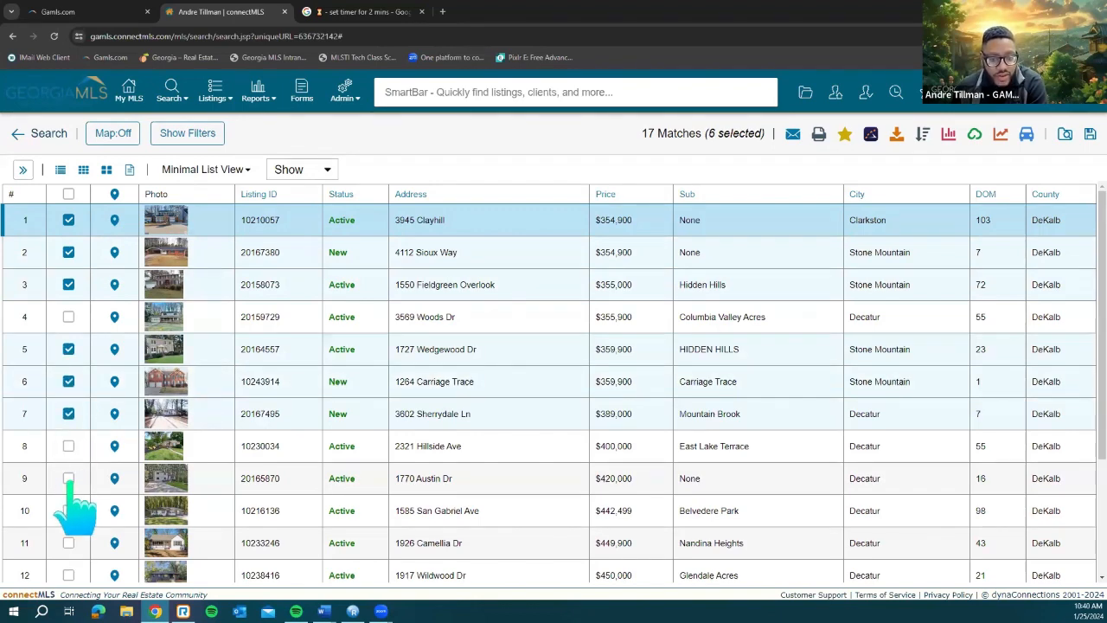
left_click(69, 478)
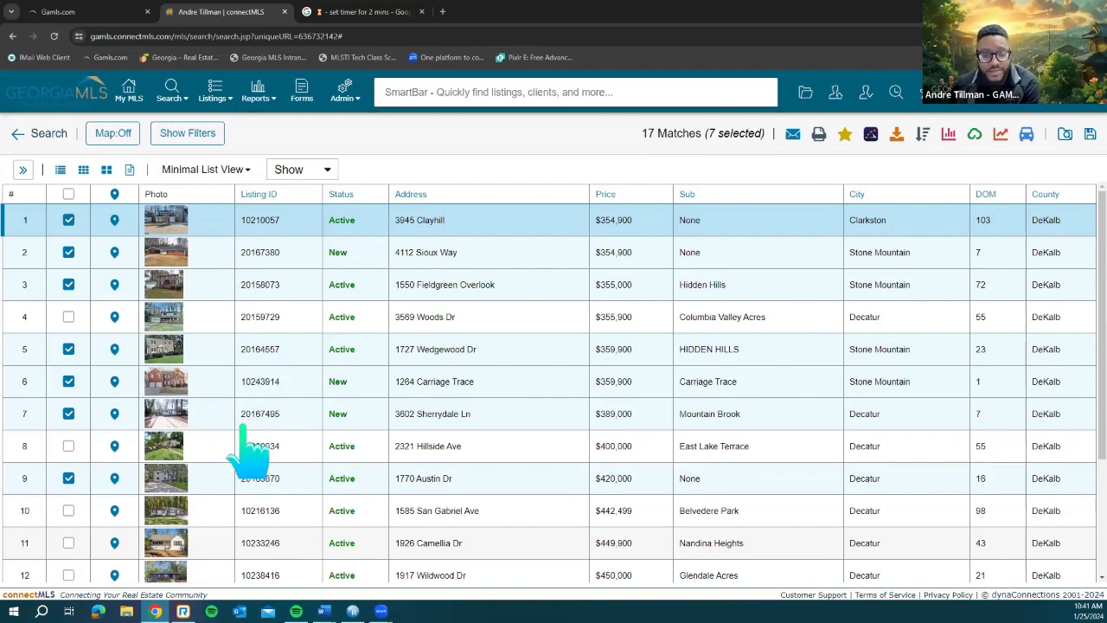
left_click(793, 136)
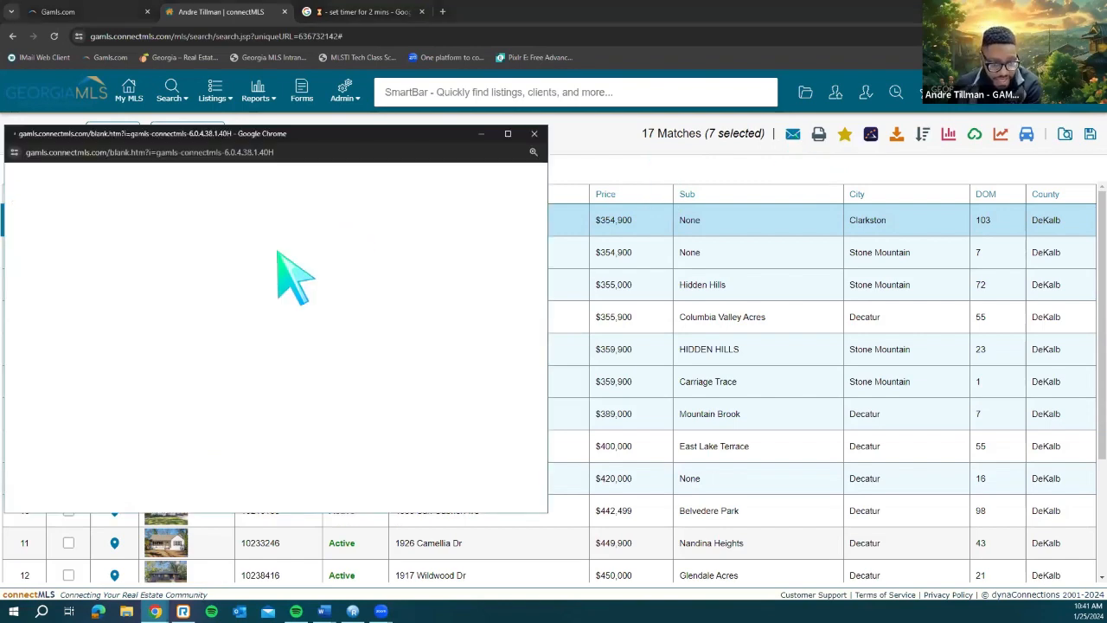
left_click(534, 133)
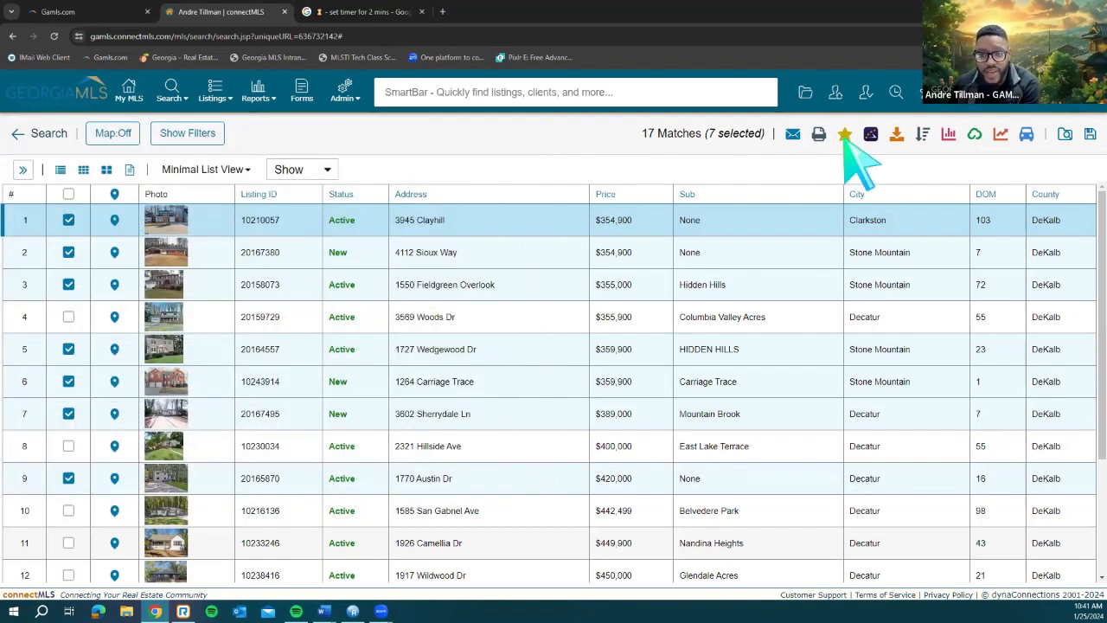
left_click(845, 134)
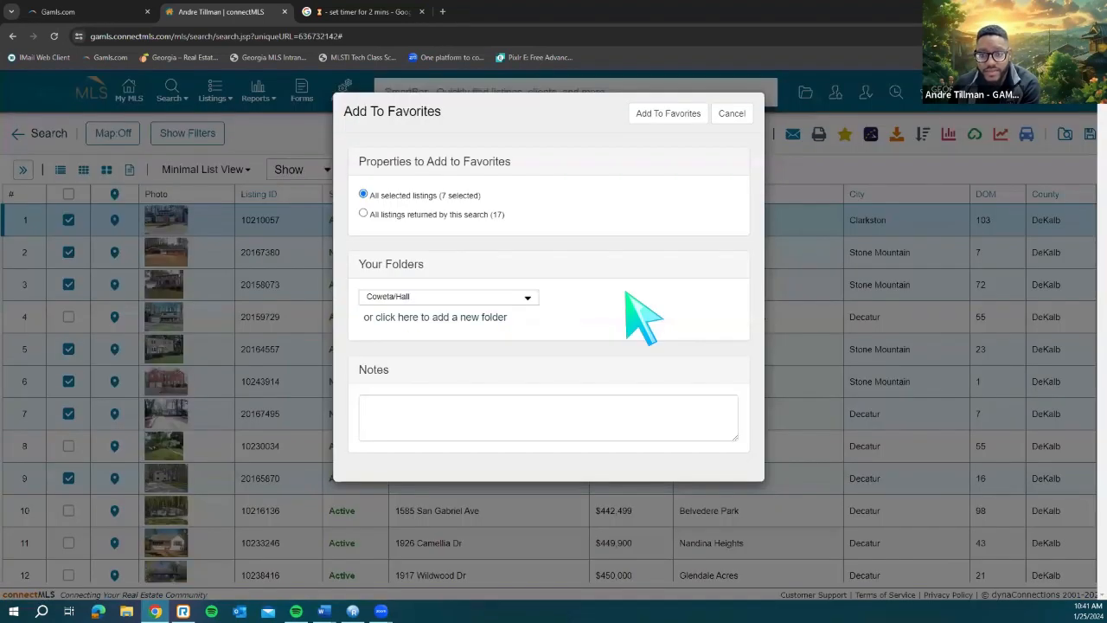
left_click(729, 116)
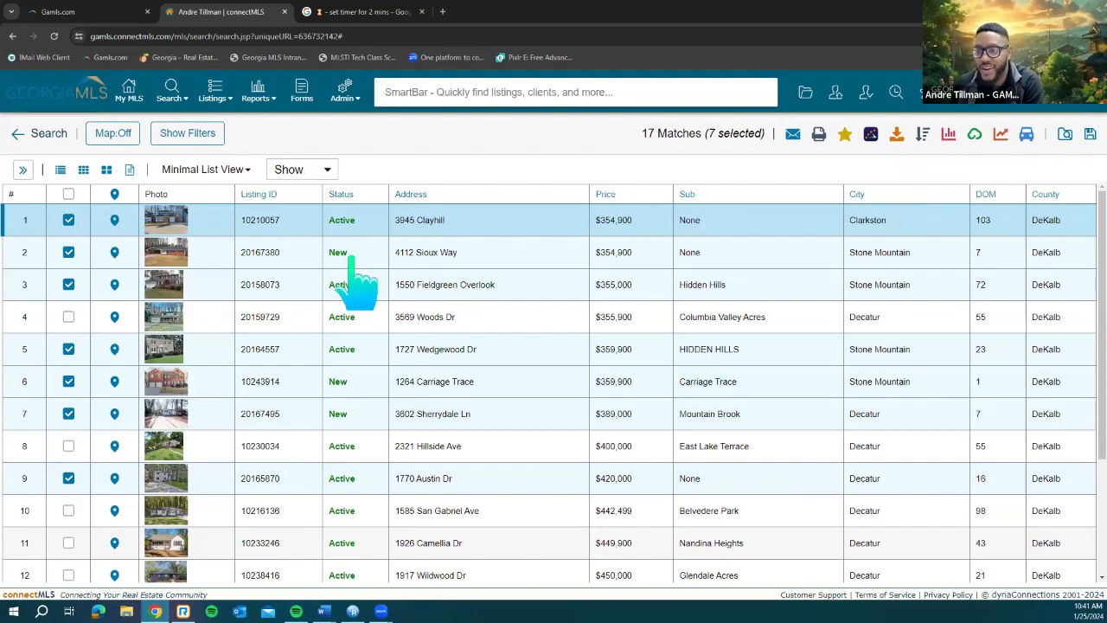
Step: Schedule showings for the checked listings as a new ShowingCart tour on 1/26/2024 for a test buyer
left_click(881, 143)
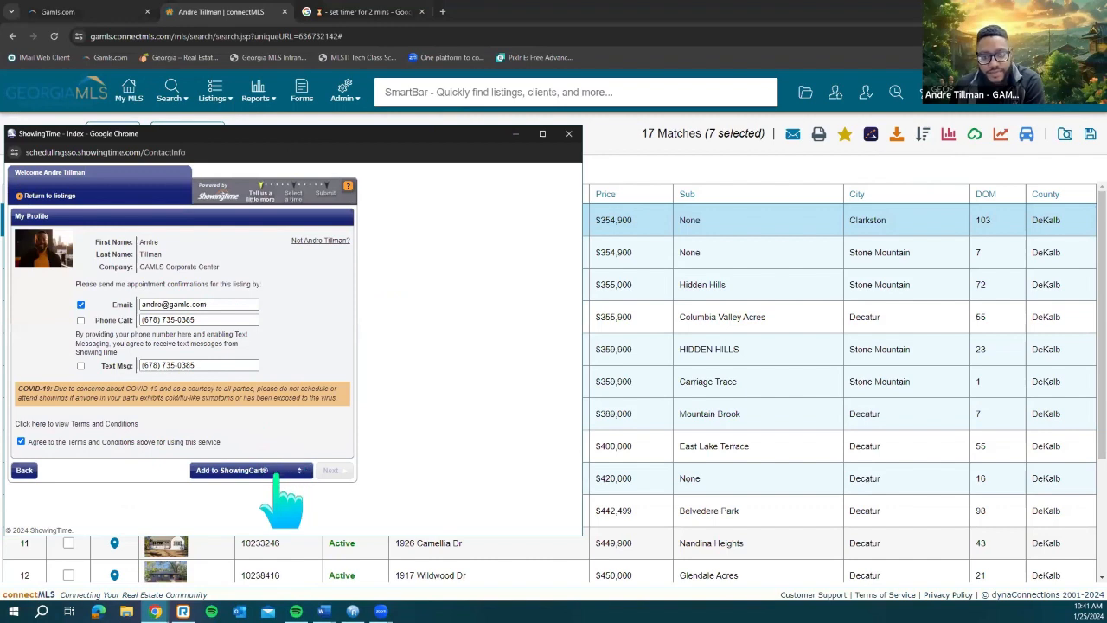
left_click(277, 470)
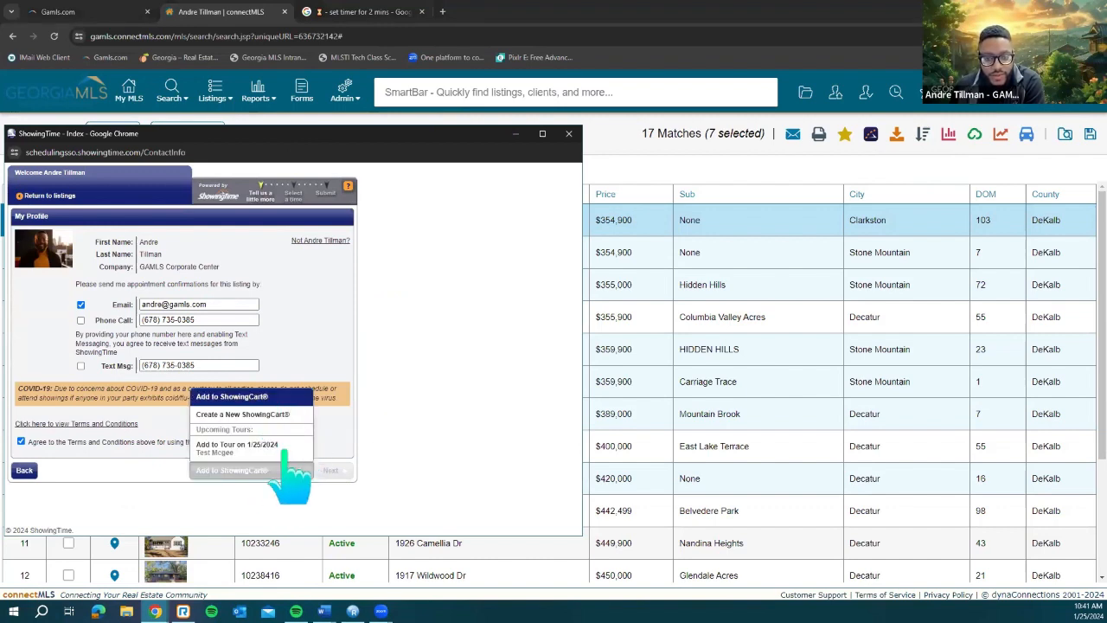
left_click(279, 414)
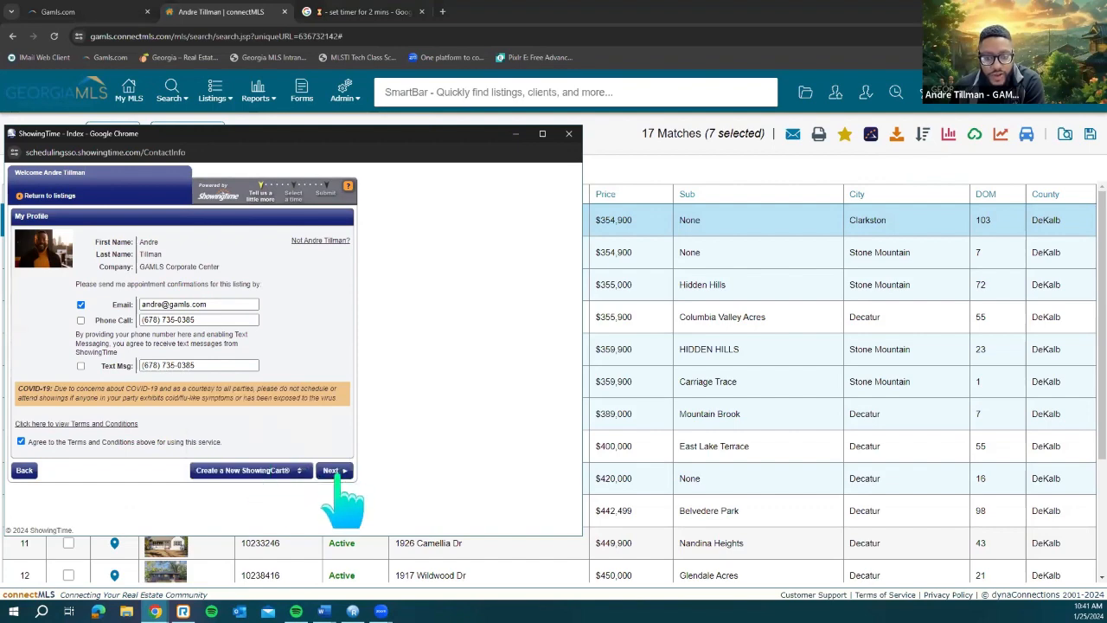
left_click(333, 470)
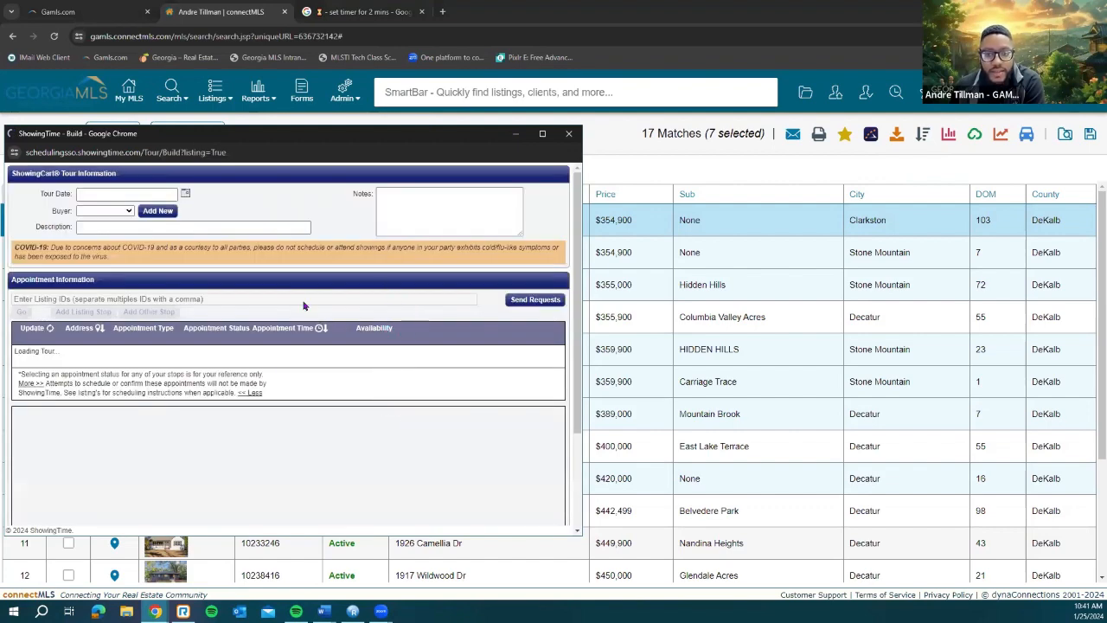
left_click(302, 375)
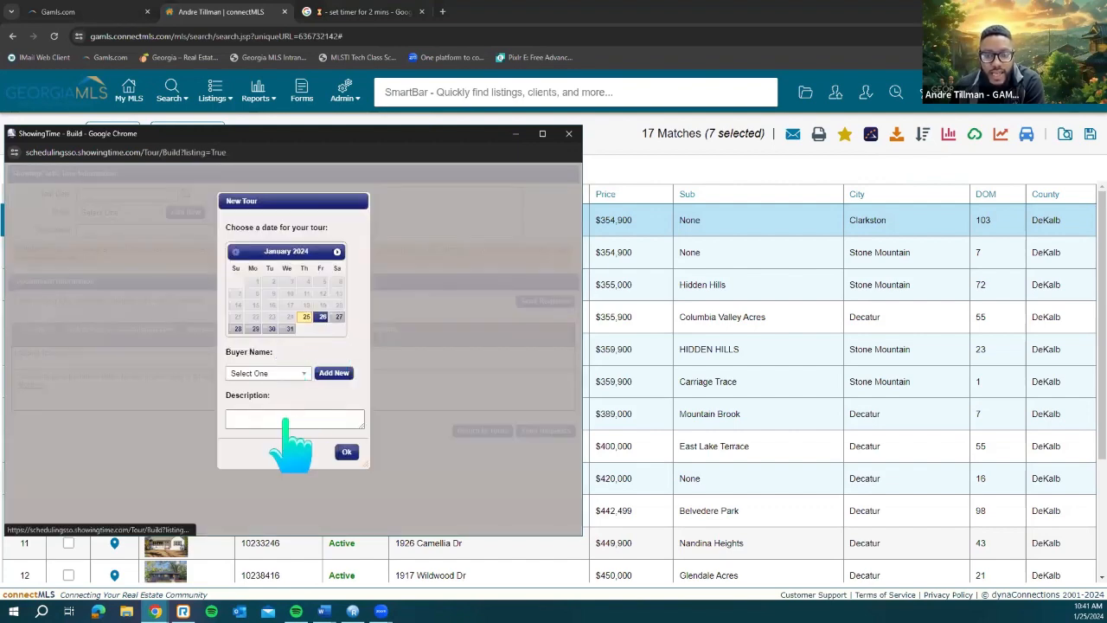
left_click(346, 452)
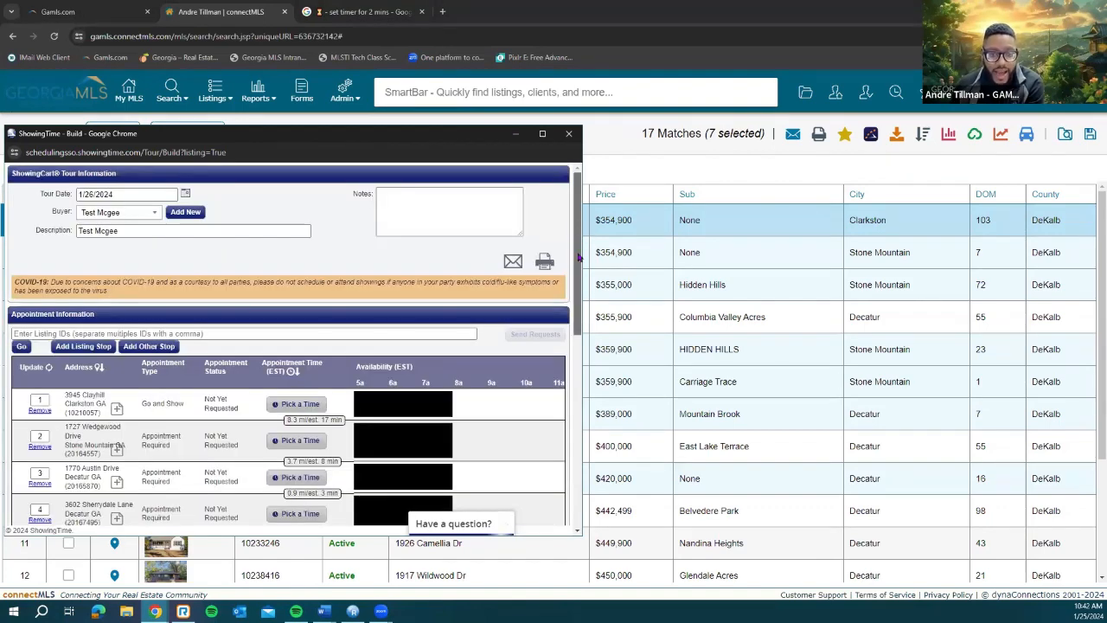
Step: Optimize the tour's stop order with Smart Route, review it, and close the tour window
scroll(579, 257, "down", 1)
scroll(569, 301, "down", 3)
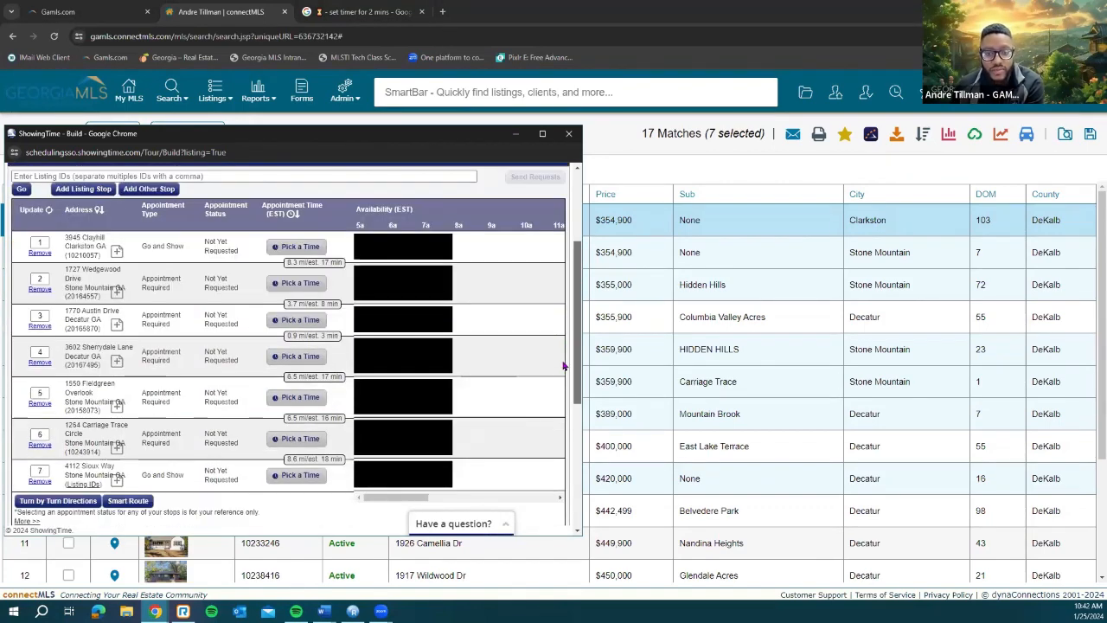
scroll(562, 366, "down", 5)
scroll(560, 406, "down", 2)
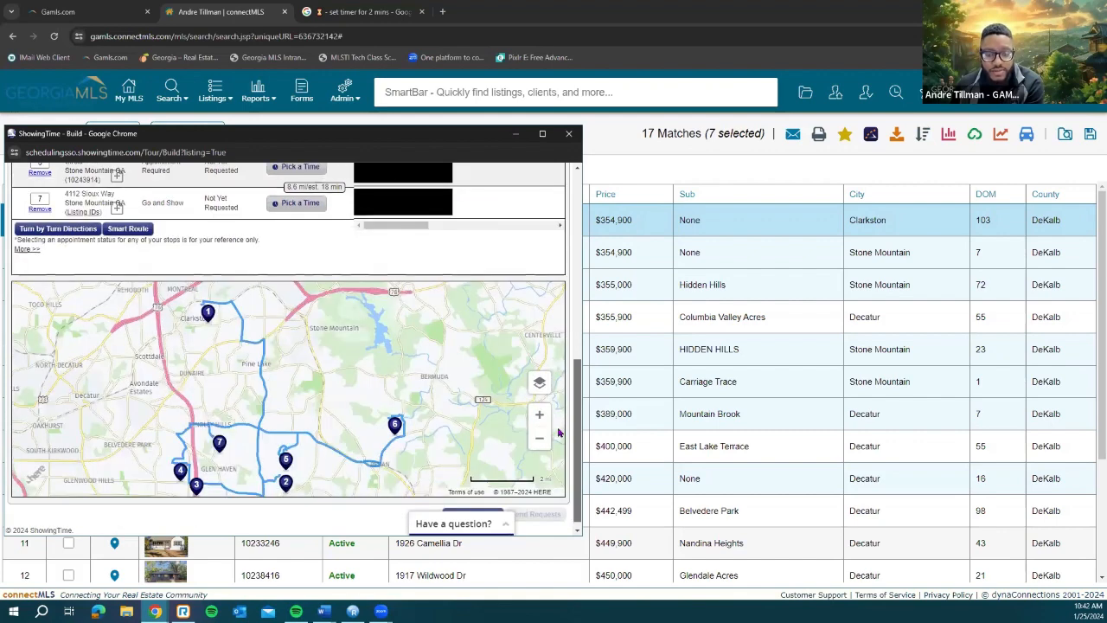
scroll(559, 433, "down", 1)
scroll(567, 370, "up", 3)
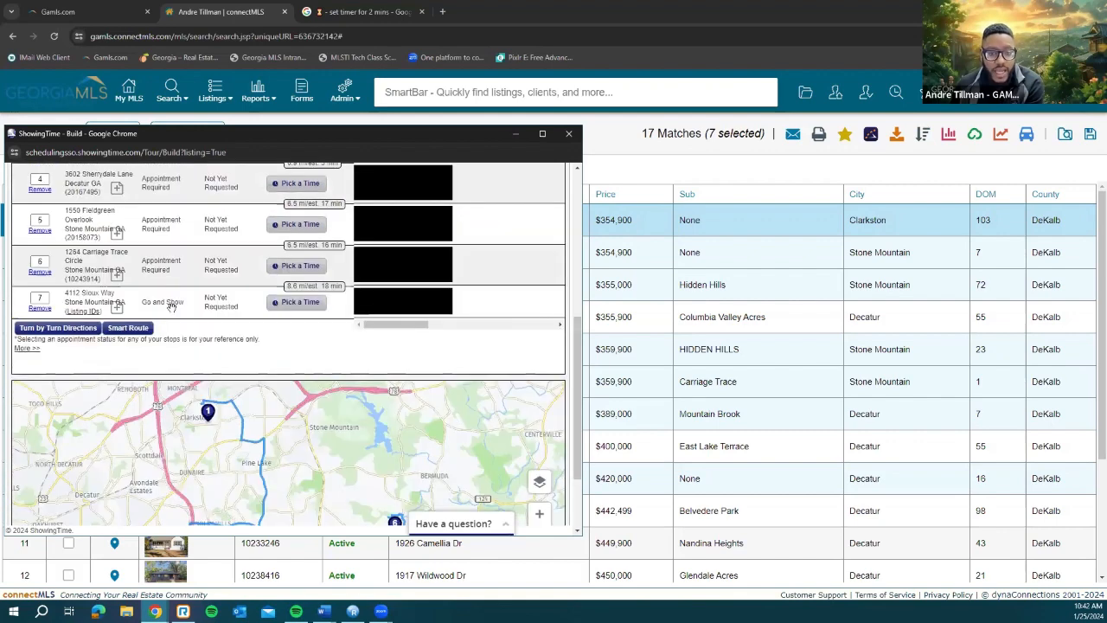
left_click(128, 330)
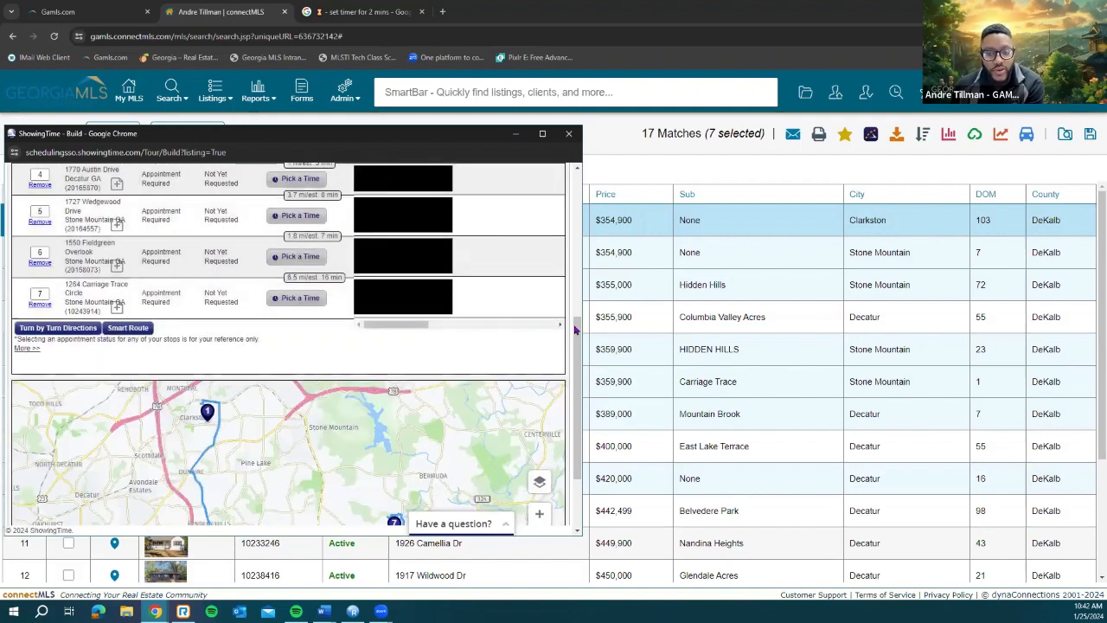
scroll(575, 329, "down", 1)
scroll(277, 360, "down", 1)
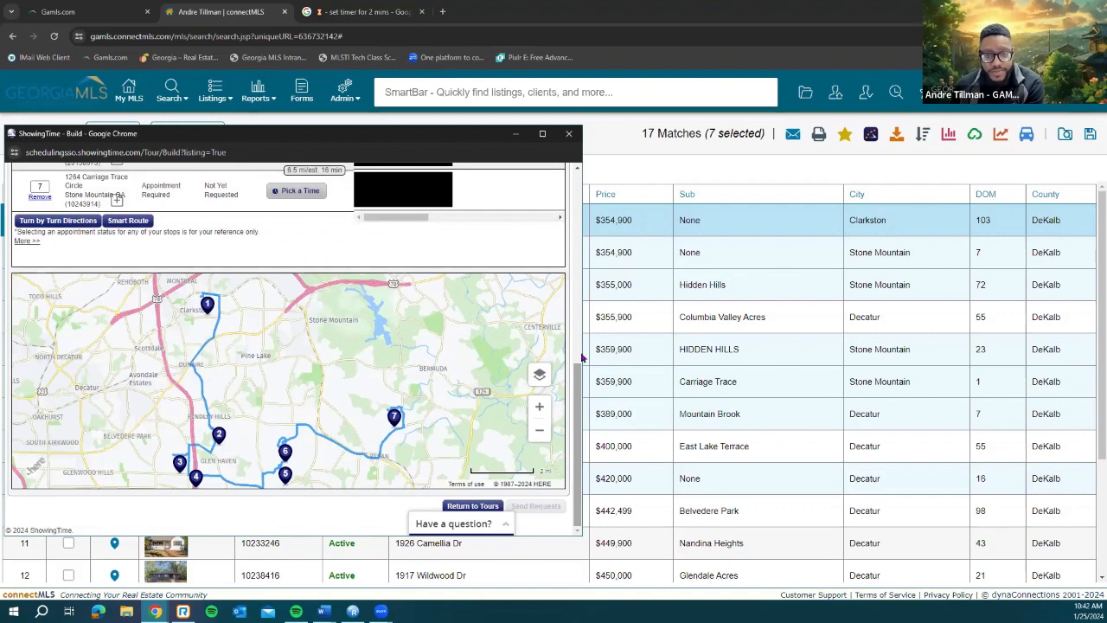
scroll(329, 364, "up", 6)
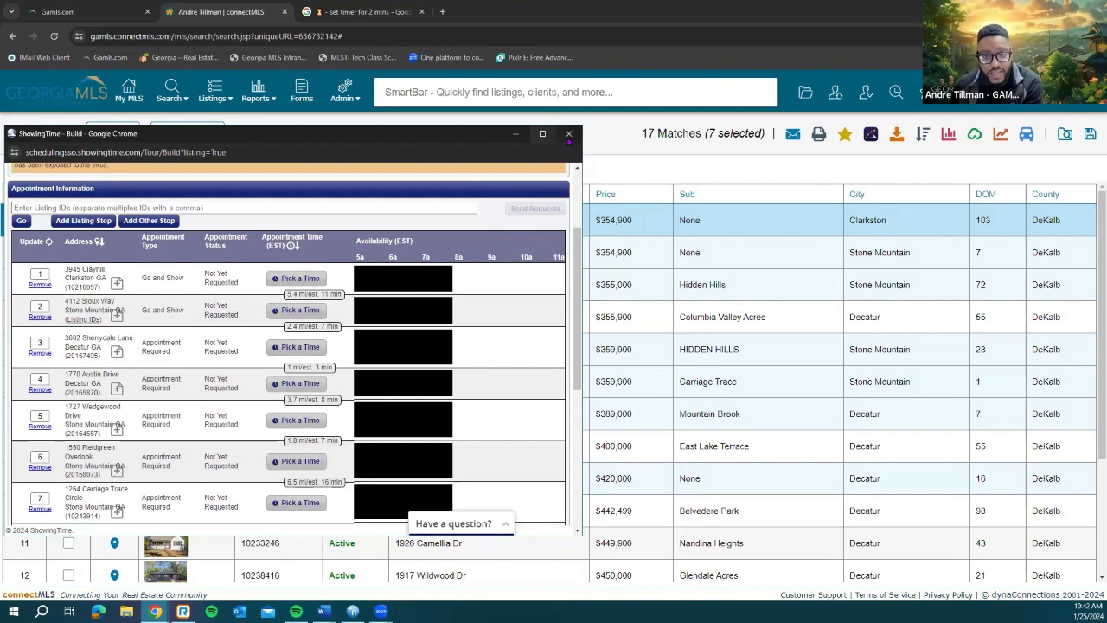
left_click(569, 134)
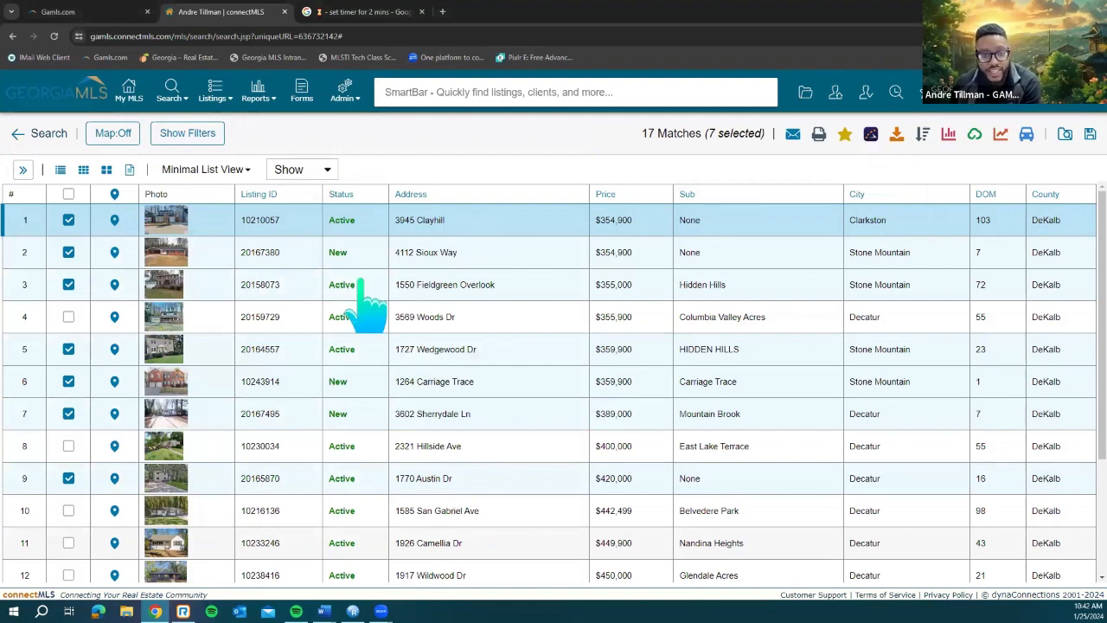
left_click(946, 143)
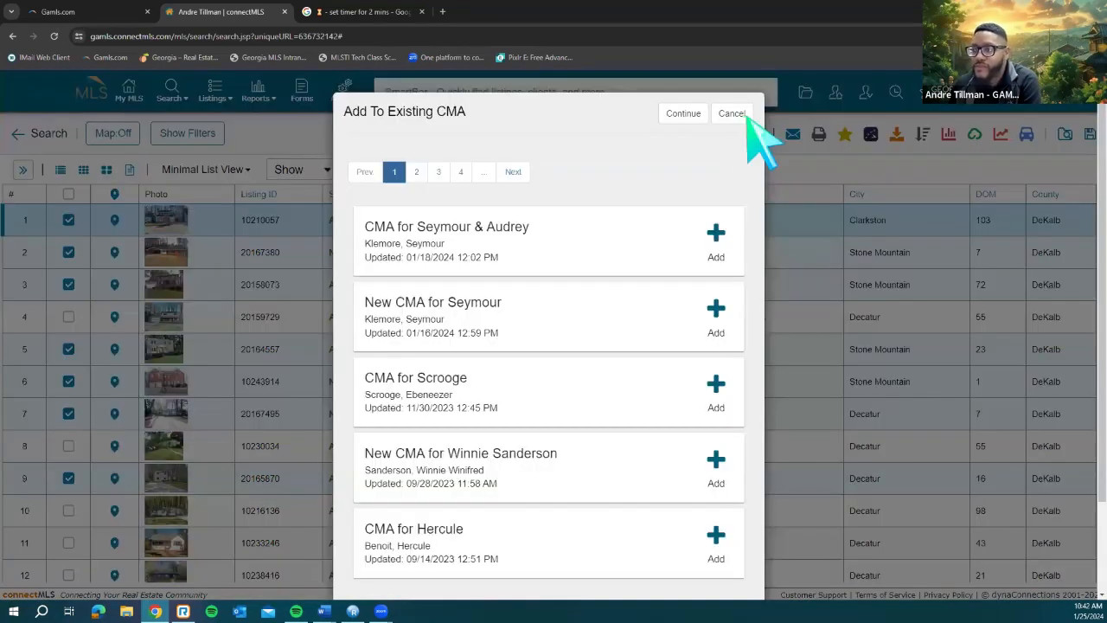
left_click(731, 113)
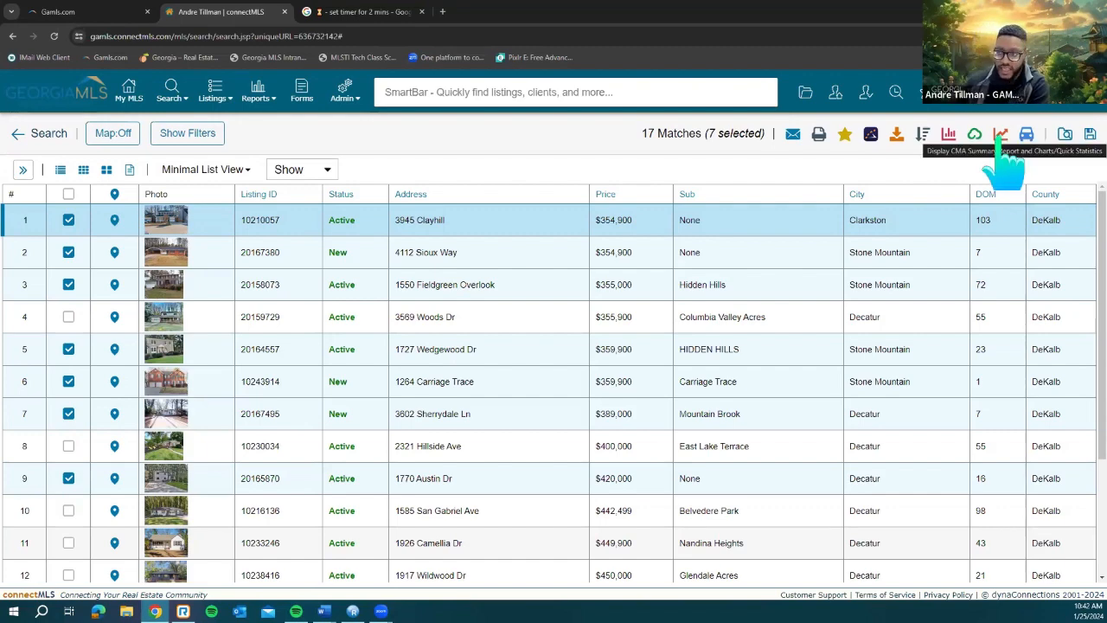
left_click(1001, 136)
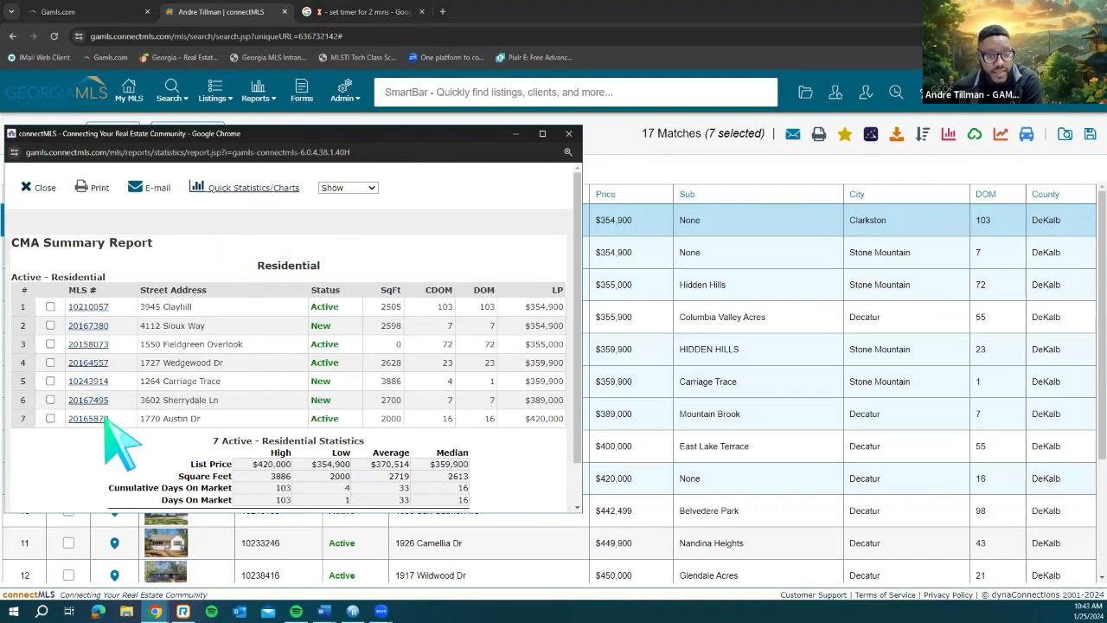
left_click(238, 192)
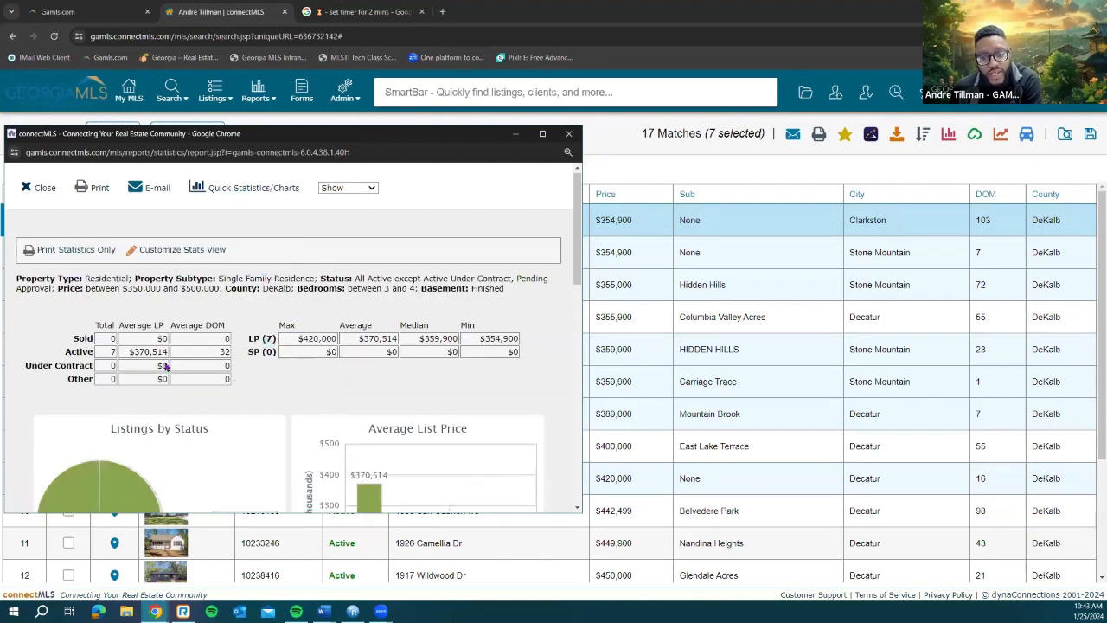
scroll(323, 397, "down", 2)
scroll(363, 401, "down", 1)
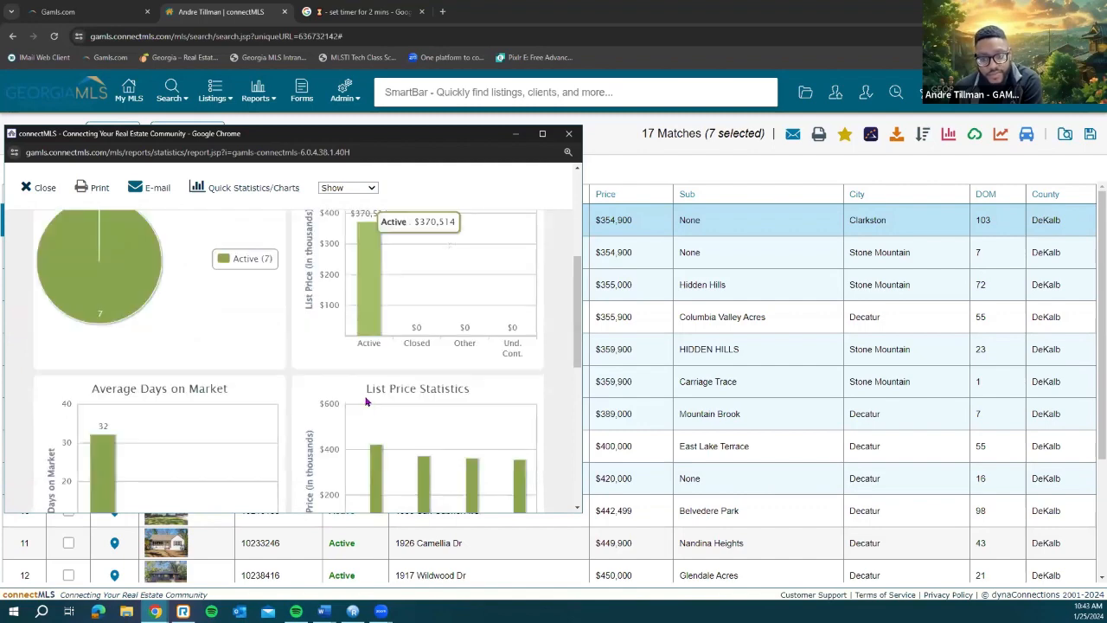
scroll(366, 402, "down", 2)
scroll(370, 408, "down", 1)
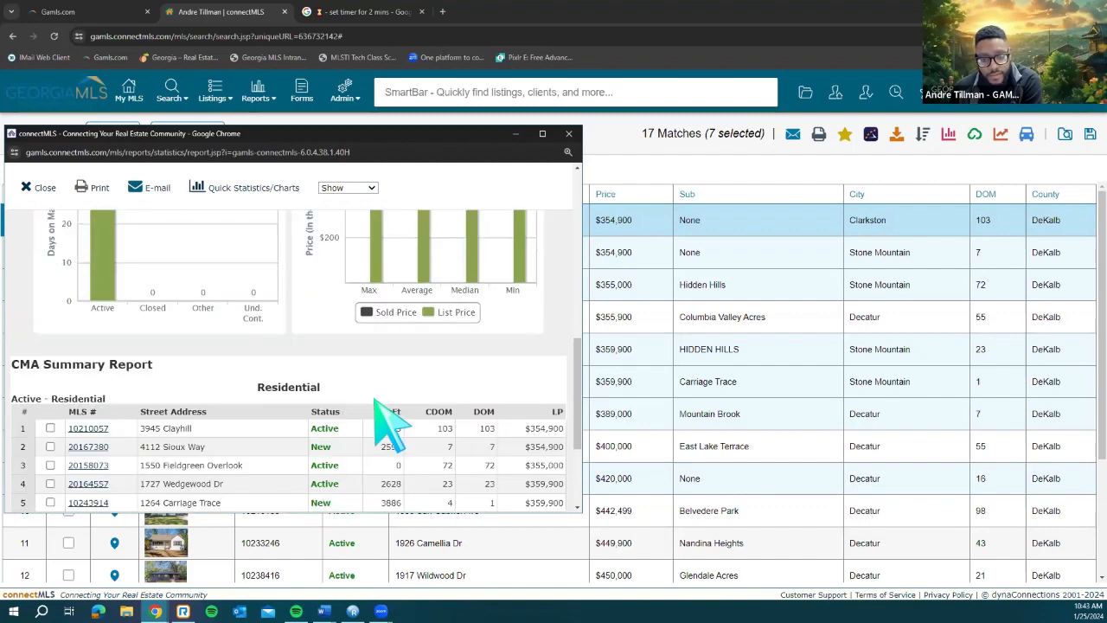
scroll(377, 401, "down", 2)
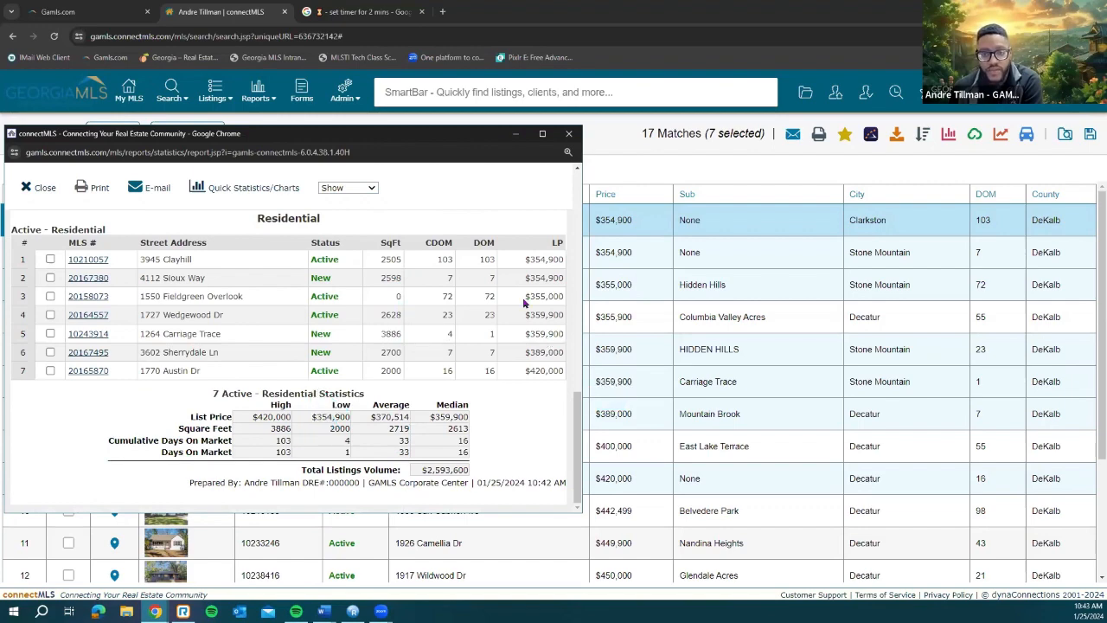
scroll(523, 302, "up", 5)
scroll(571, 189, "up", 2)
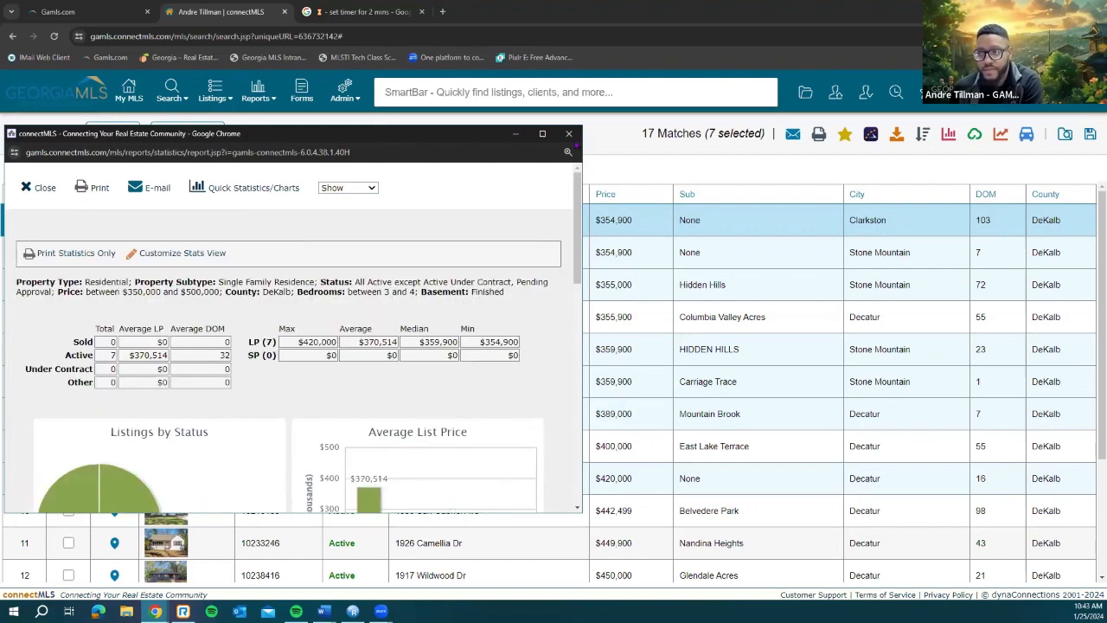
left_click(569, 135)
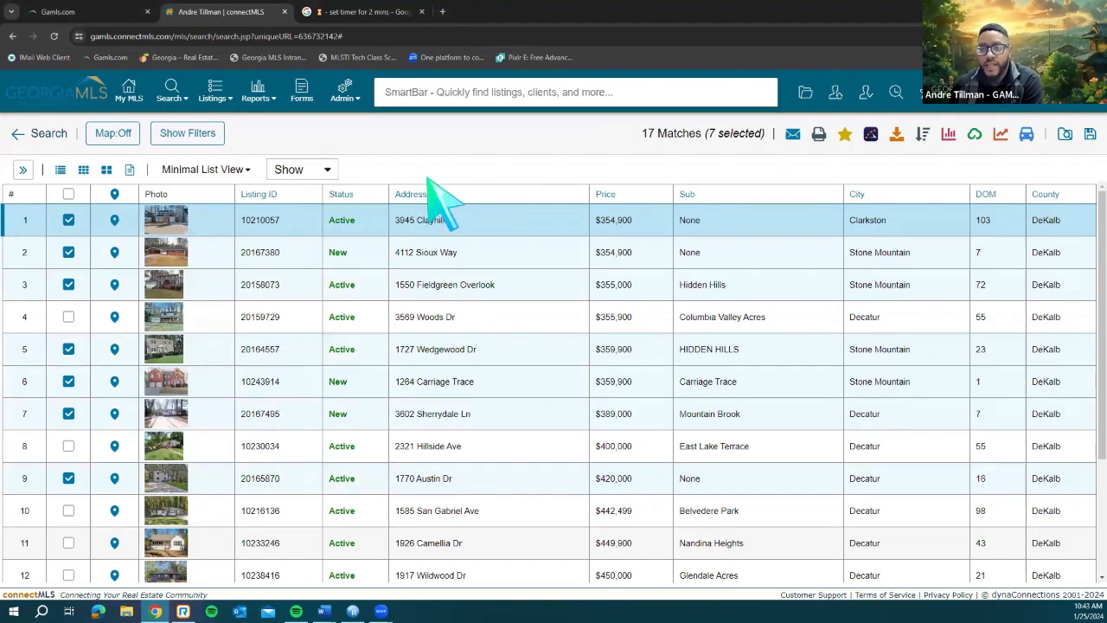
Step: Show the 17 results on a map with the applied filters, then go to the My MLS home page
left_click(116, 221)
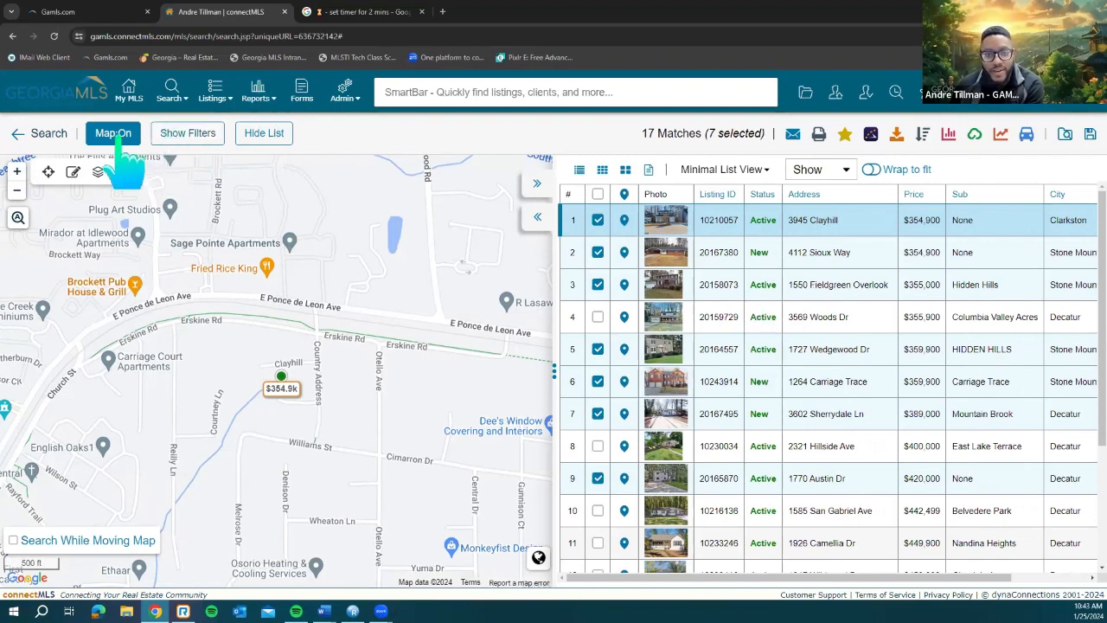
left_click(189, 135)
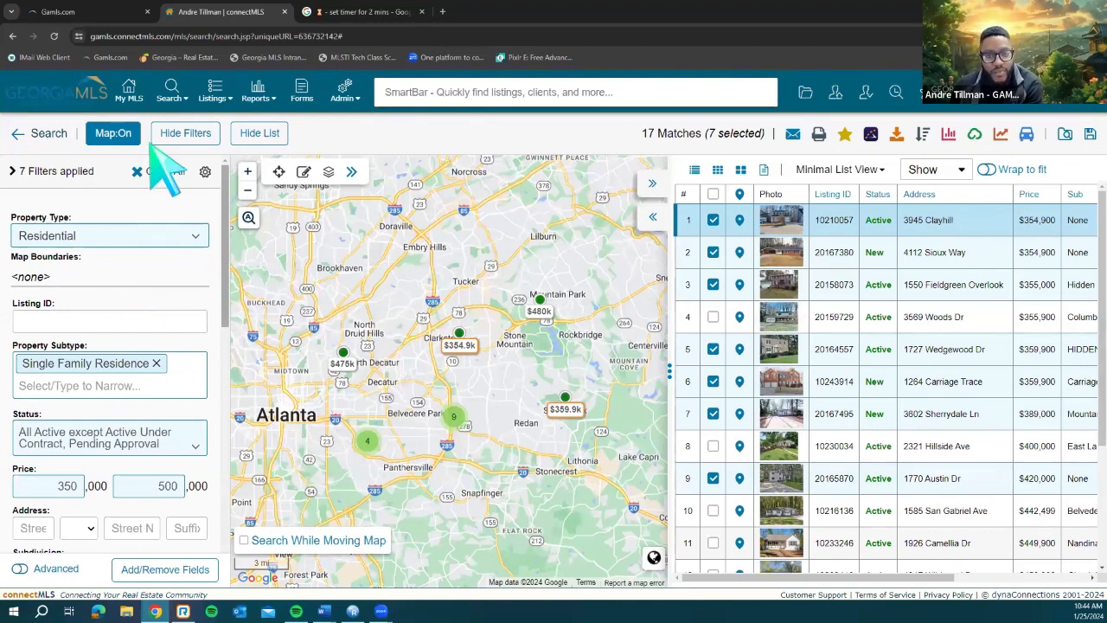
left_click(172, 95)
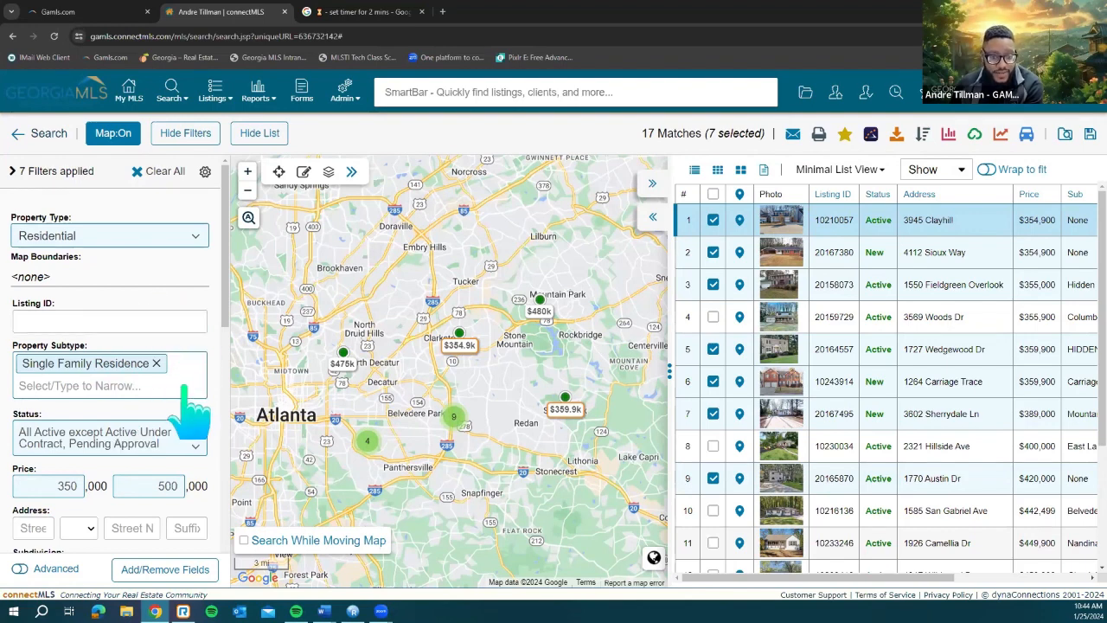
scroll(184, 387, "down", 8)
scroll(184, 387, "up", 7)
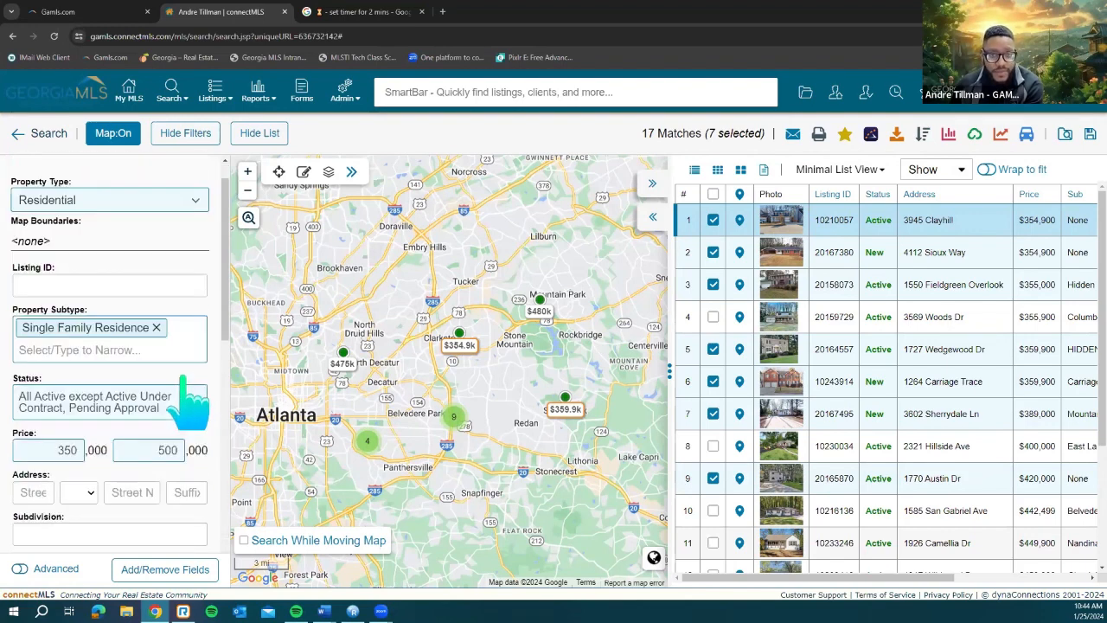
left_click(129, 87)
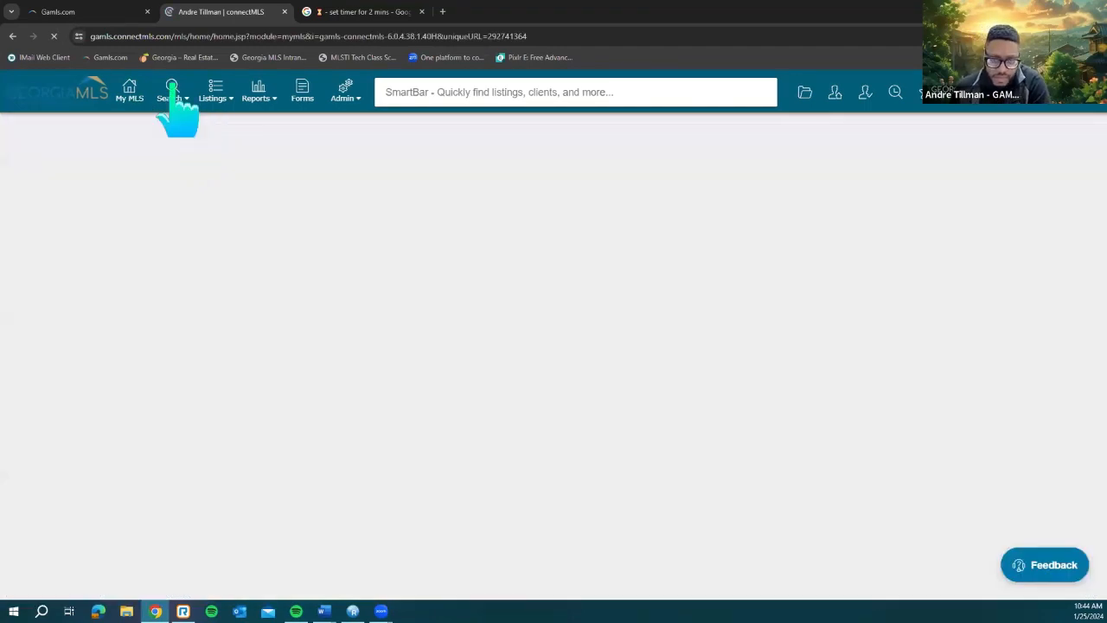
Step: Start a new Residential map search via Search > Map Search, plotting 61 single-family matches
left_click(176, 97)
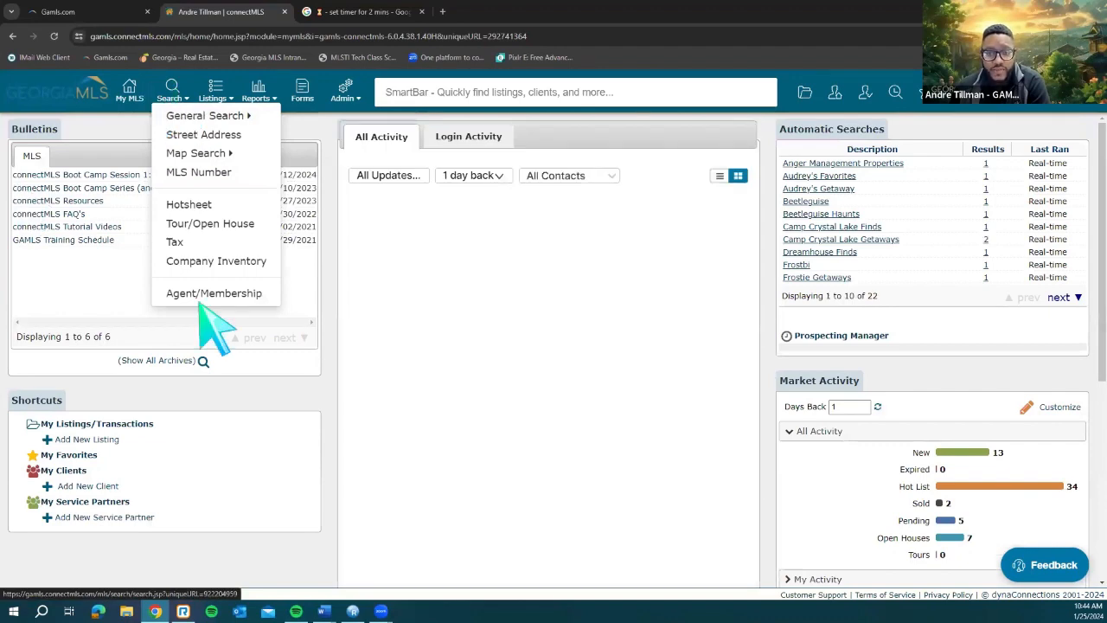
left_click(131, 145)
left_click(170, 102)
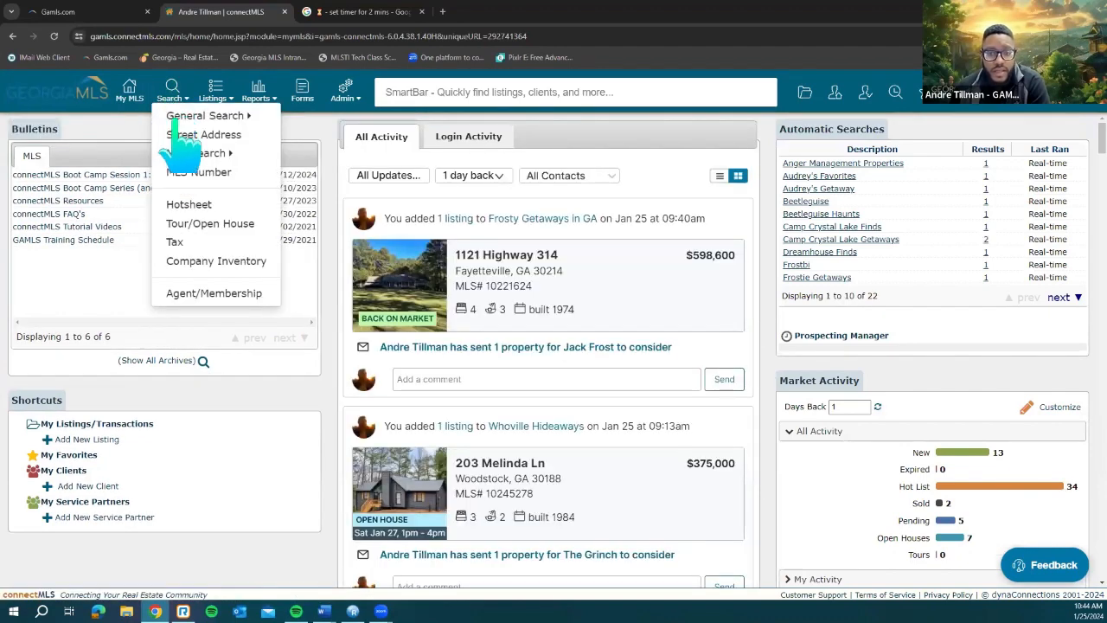
mouse_move(196, 156)
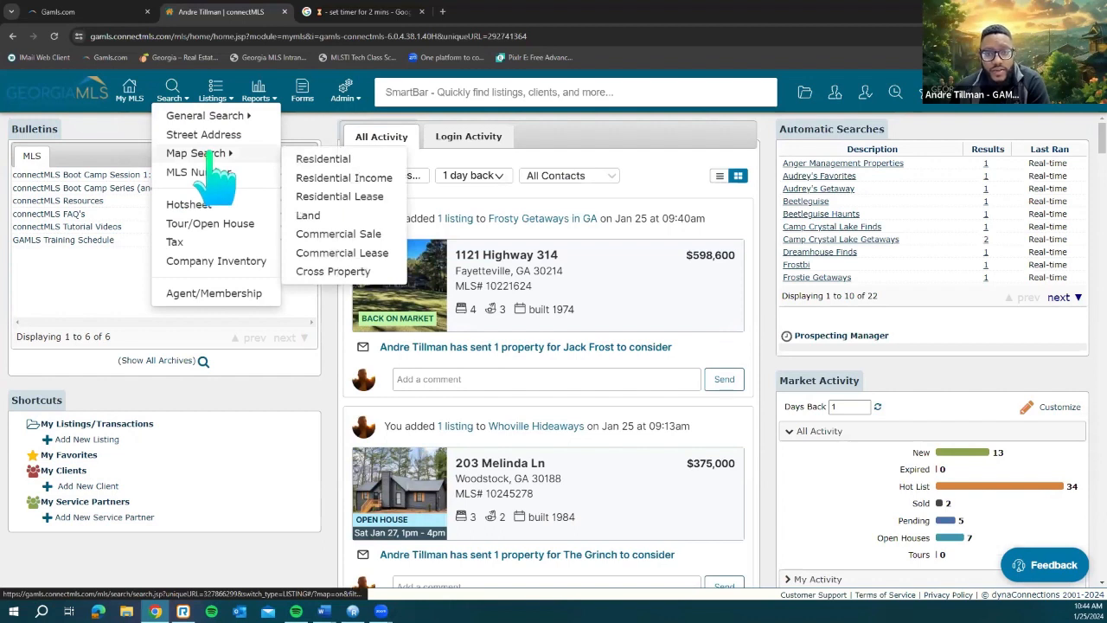
left_click(324, 163)
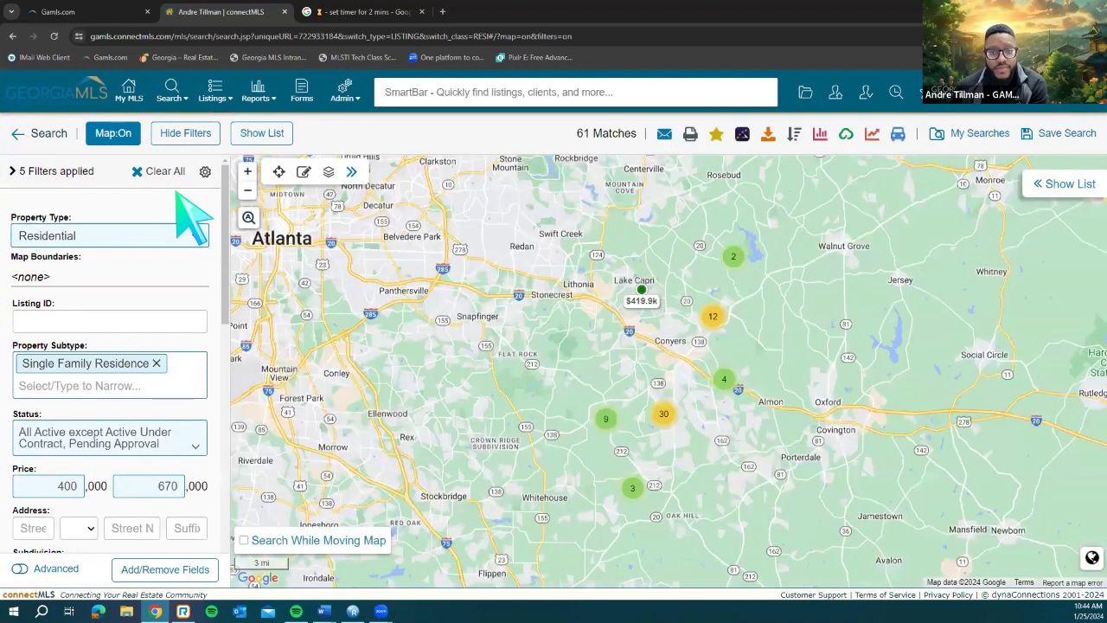
Step: Hide the filters and results list to widen the map, then return to the search criteria form
left_click(185, 135)
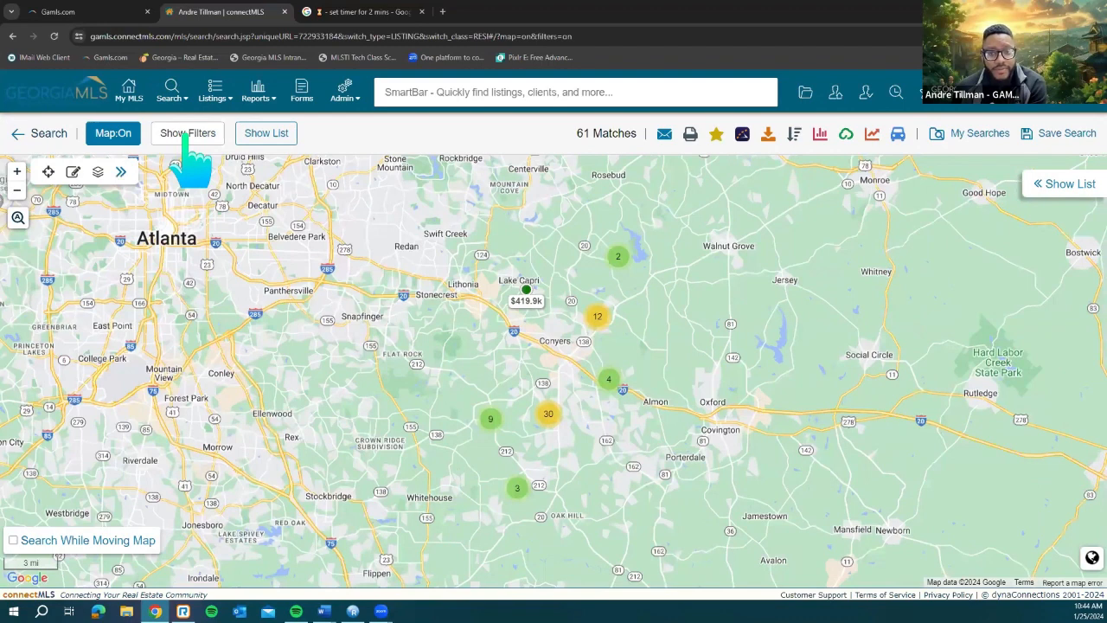
left_click(269, 135)
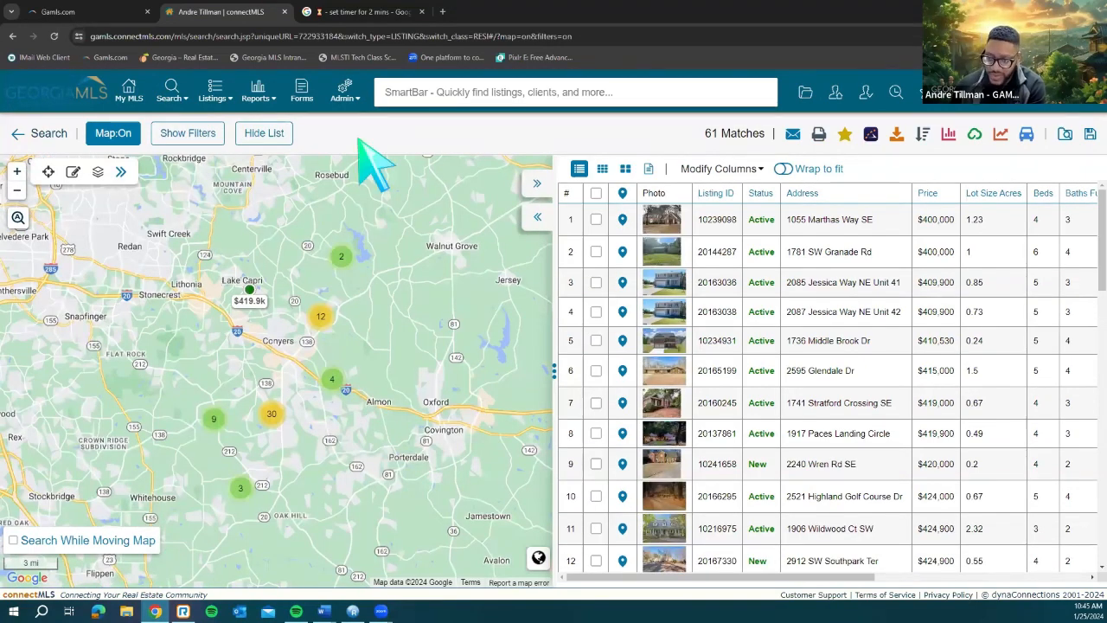
left_click(263, 138)
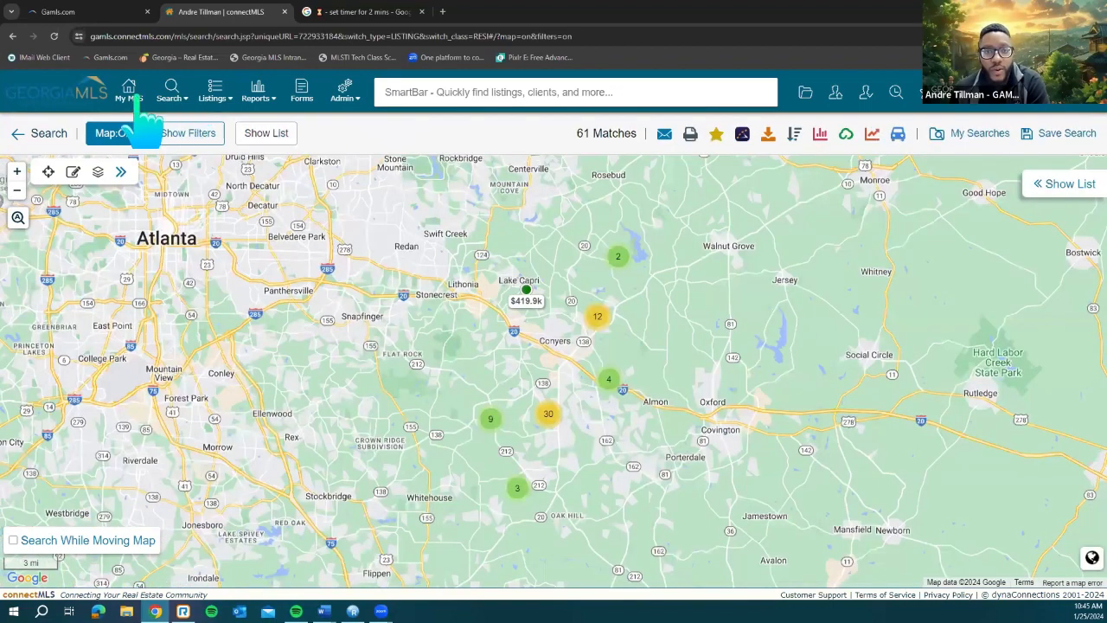
left_click(171, 90)
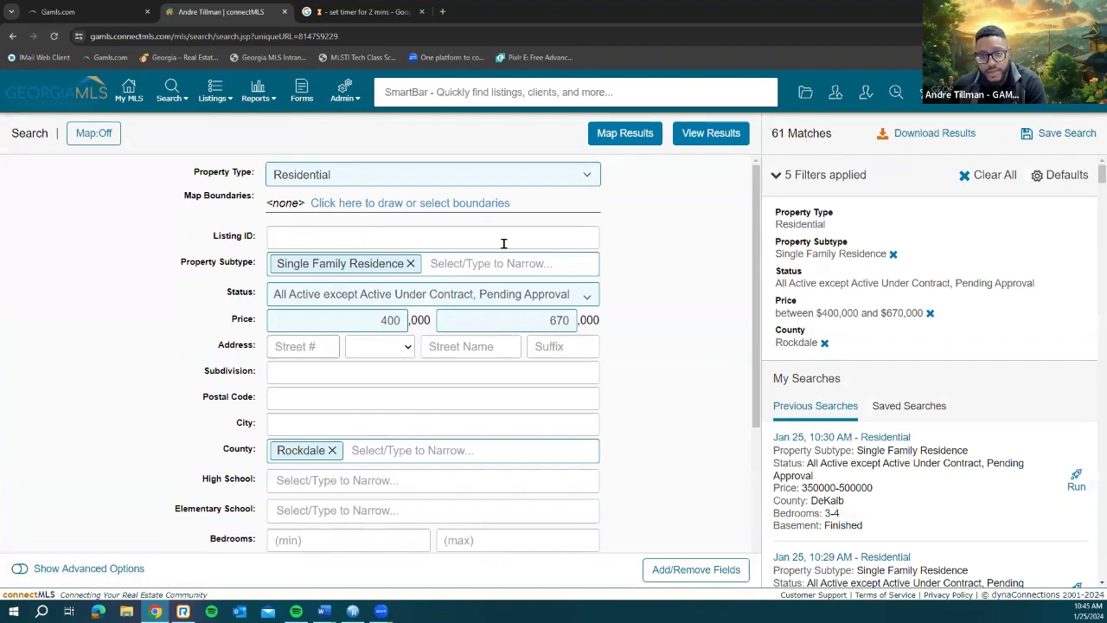
Step: Open the map boundary drawing view from the Map Boundaries link
left_click(392, 204)
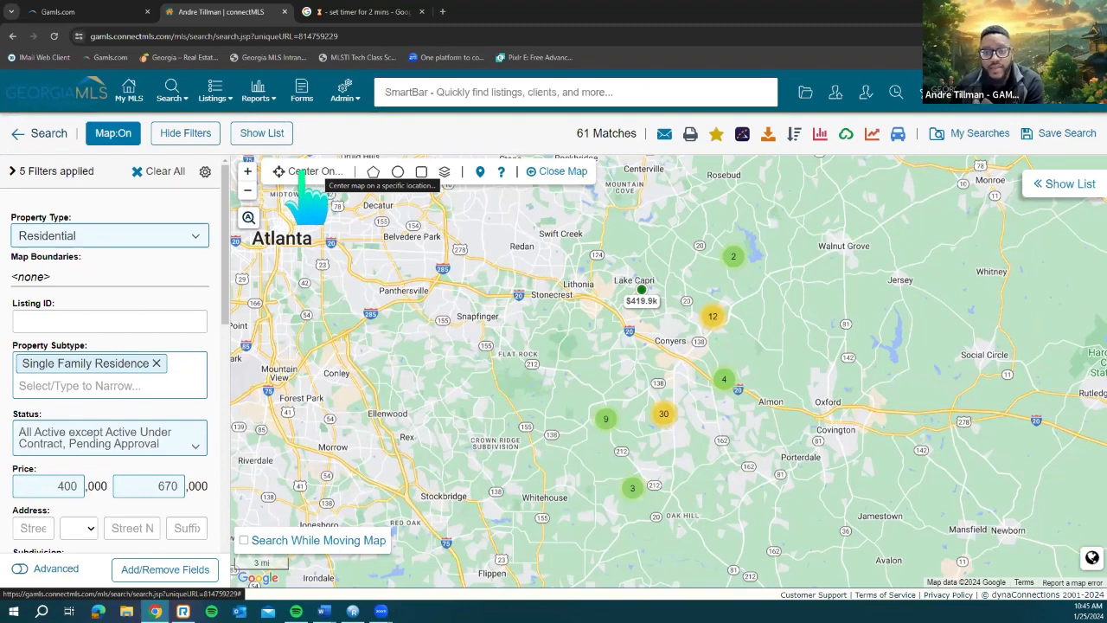
Step: Centre the map on a pasted Decatur street address and zoom in
left_click(312, 173)
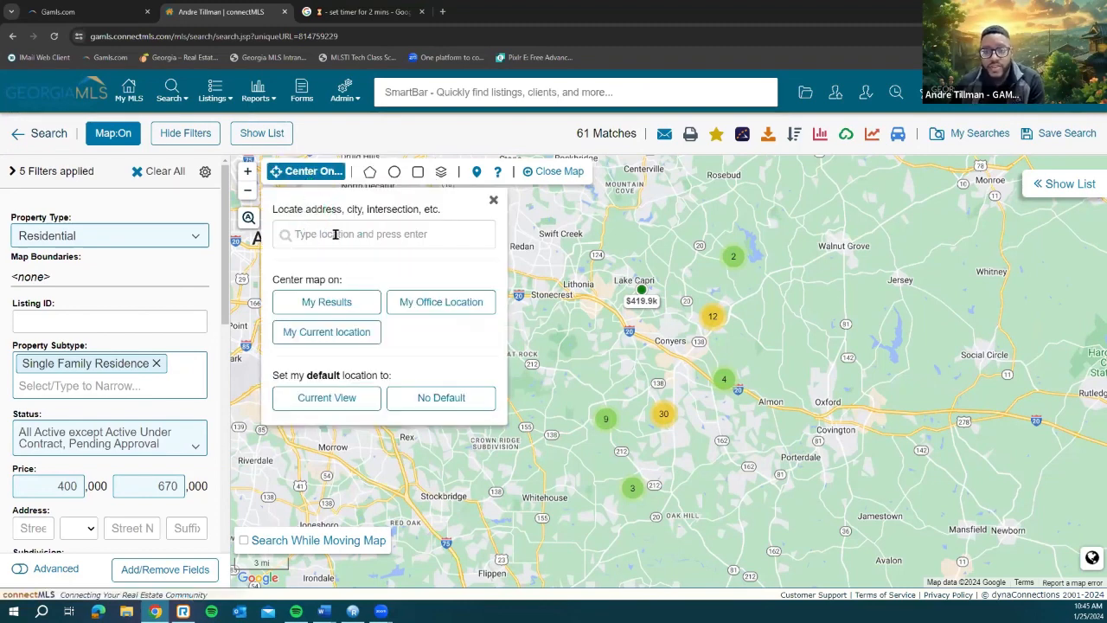
left_click(393, 243)
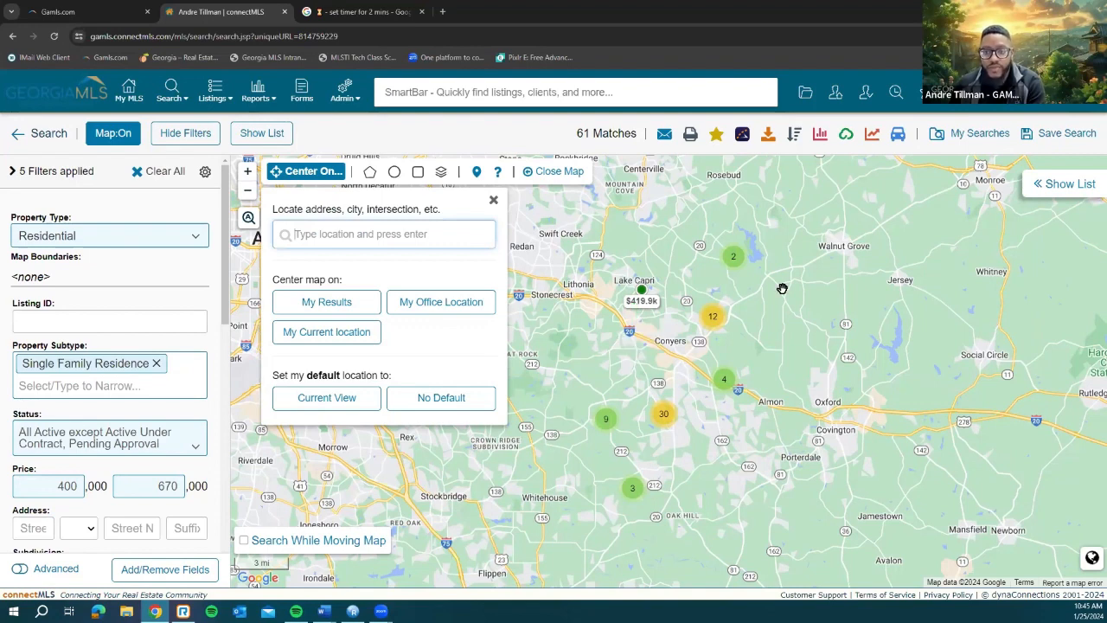
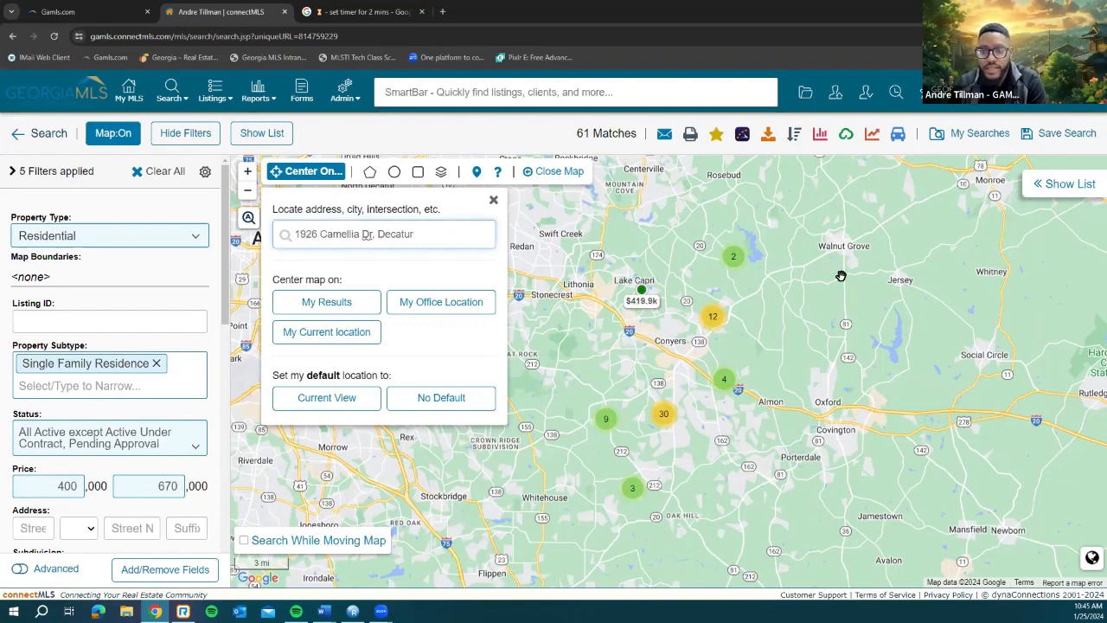
key("Return")
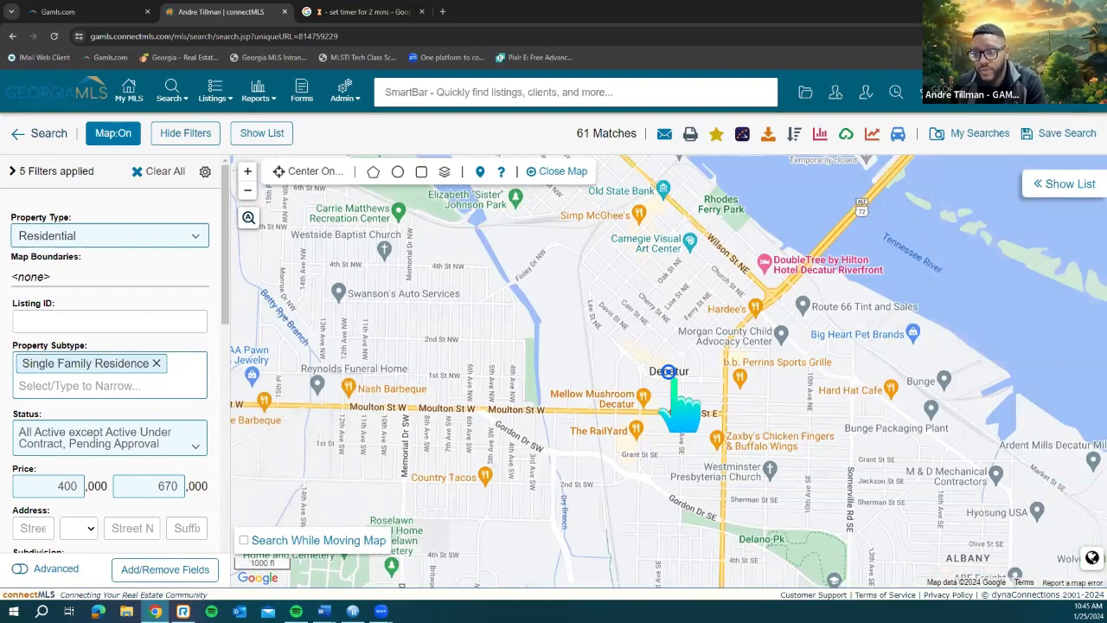
scroll(673, 376, "up", 1)
scroll(673, 375, "up", 4)
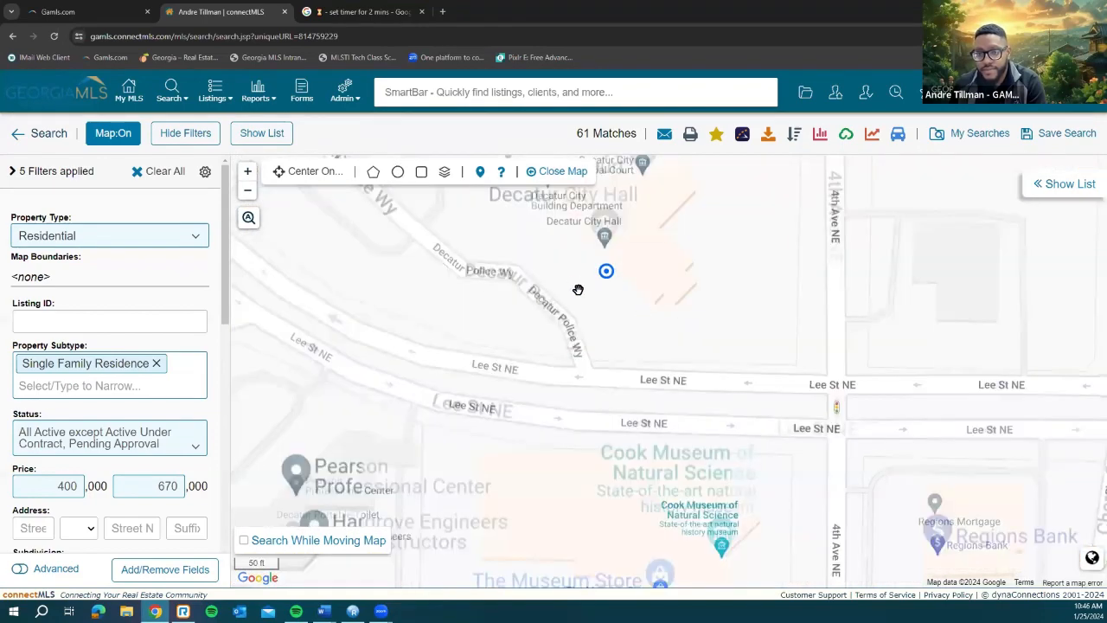
Step: Re-centre the map on North Decatur using Center On..
left_click(304, 176)
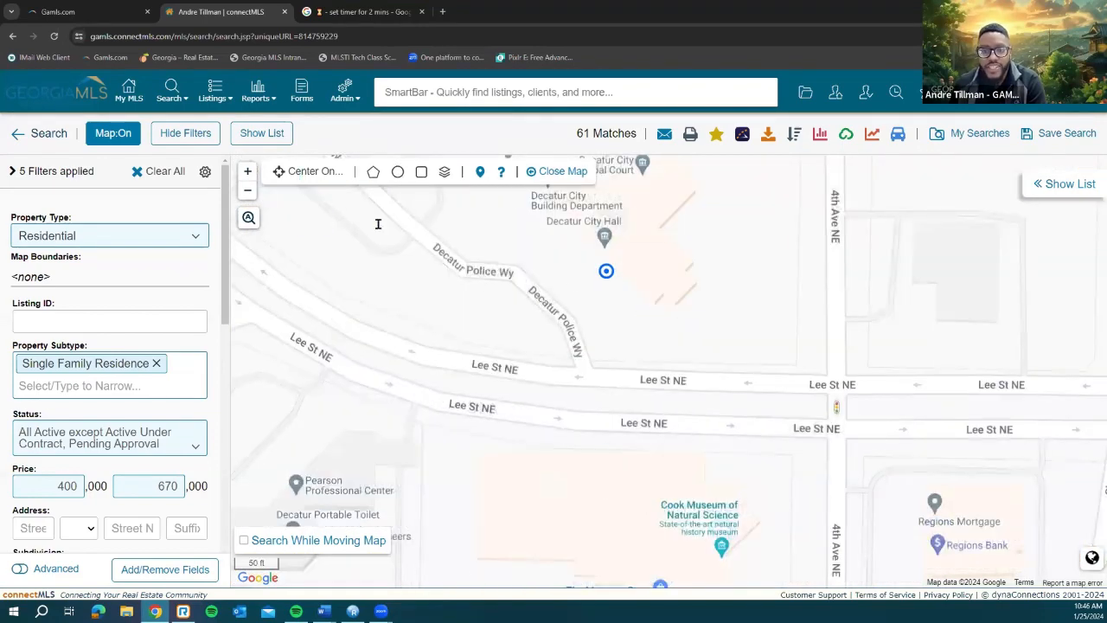
left_click(379, 232)
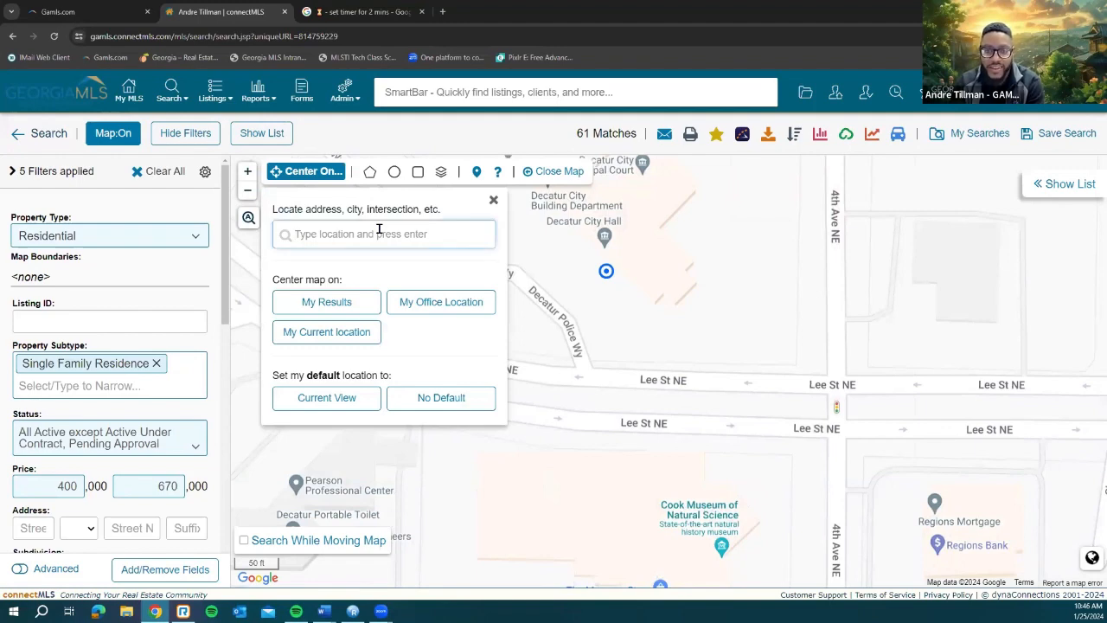
type("North Decatur")
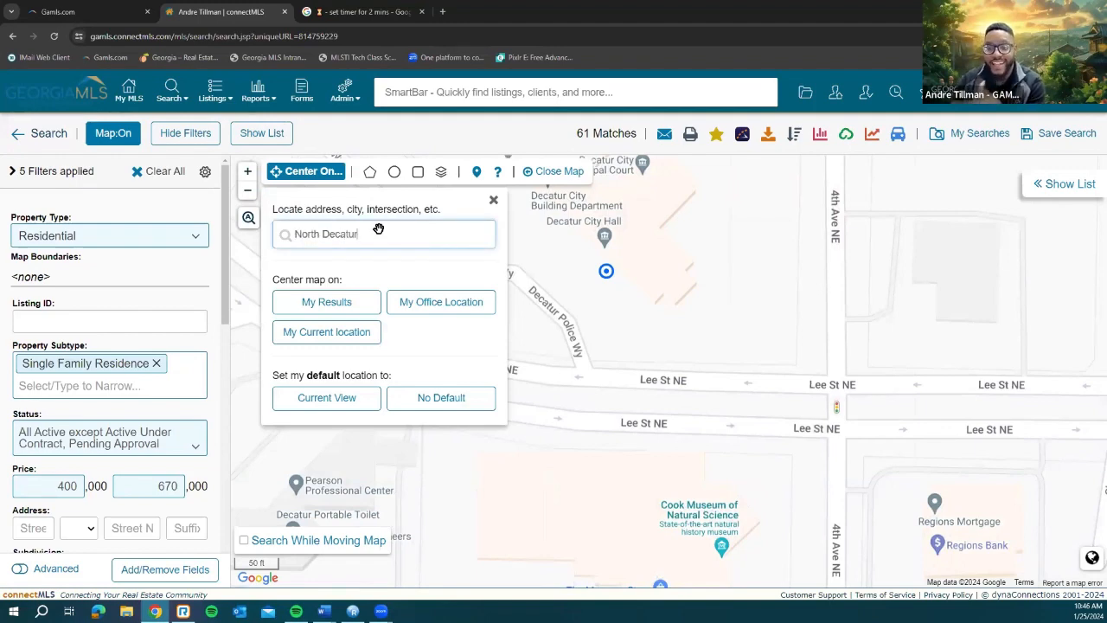
key("Return")
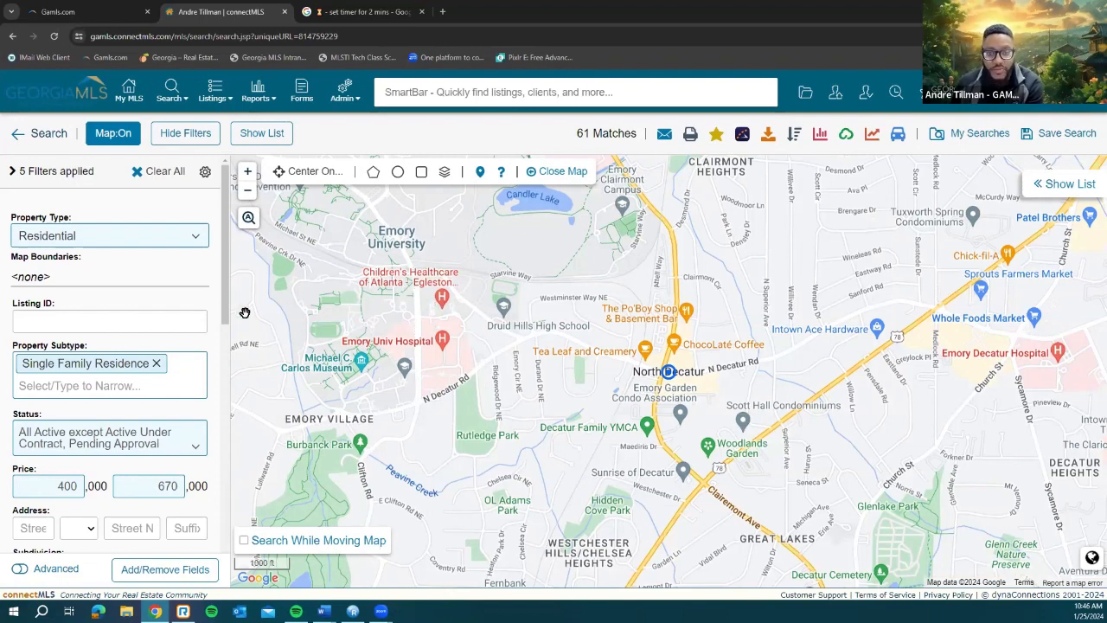
left_click(309, 171)
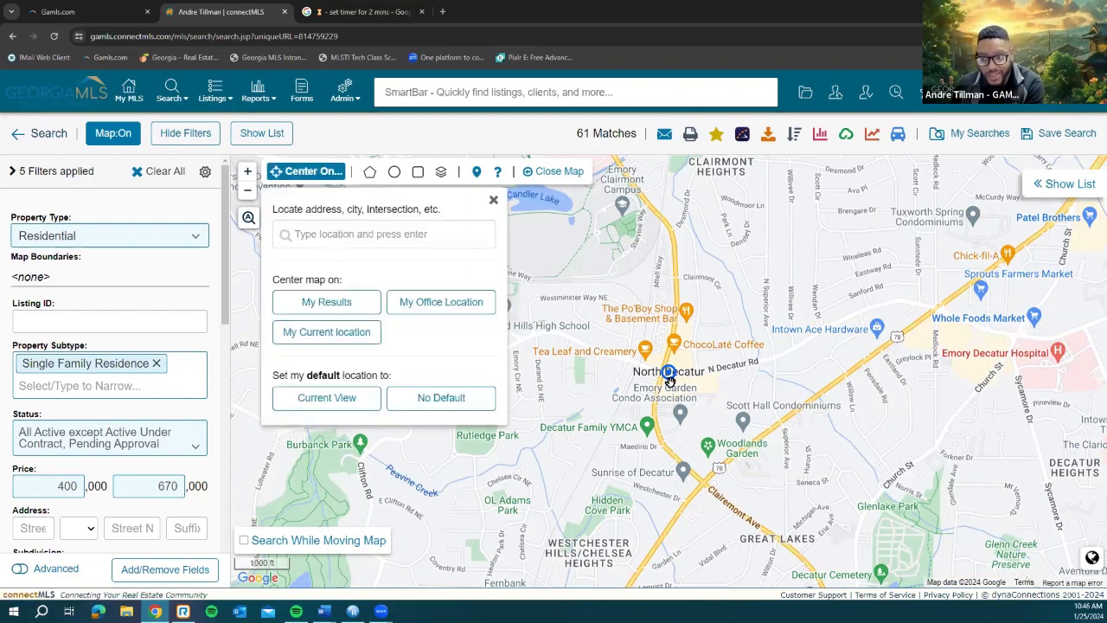
left_click(395, 171)
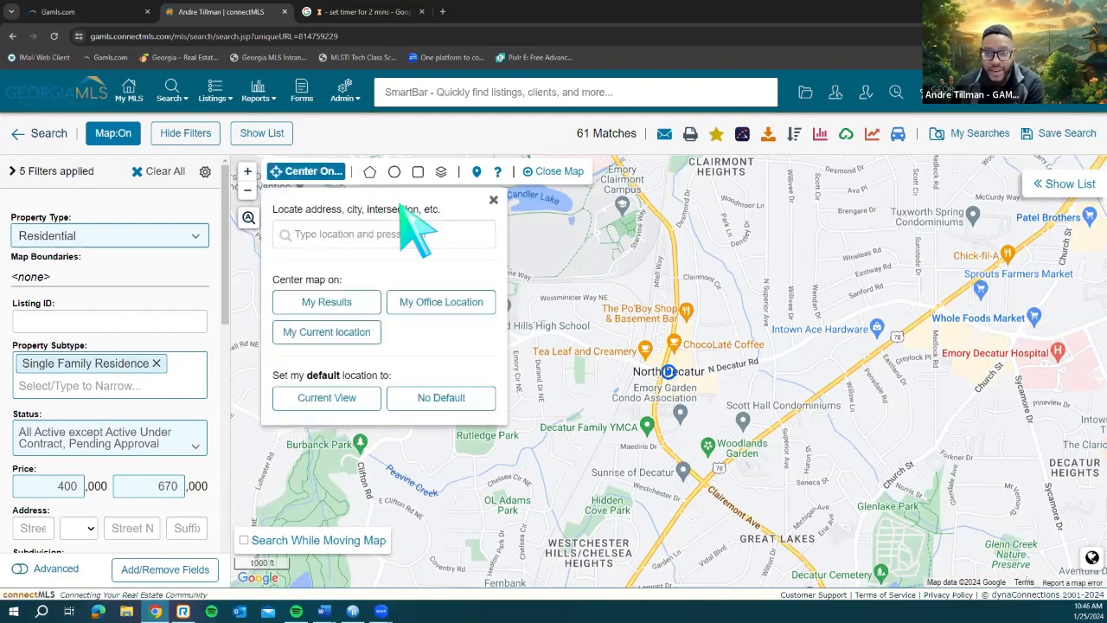
left_click(285, 214)
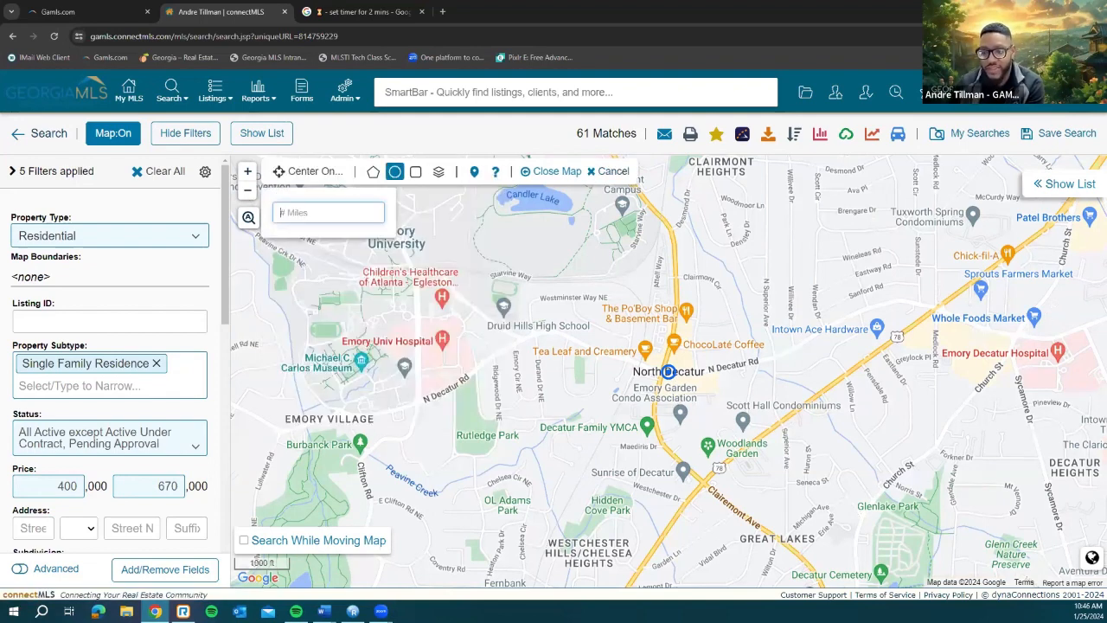
type("5")
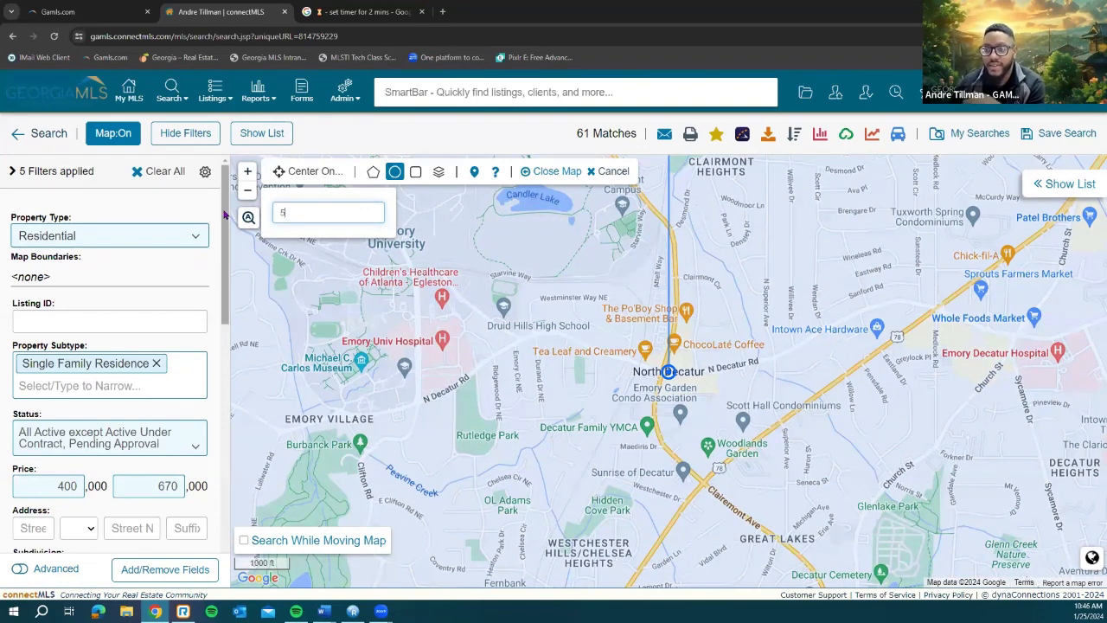
key("Return")
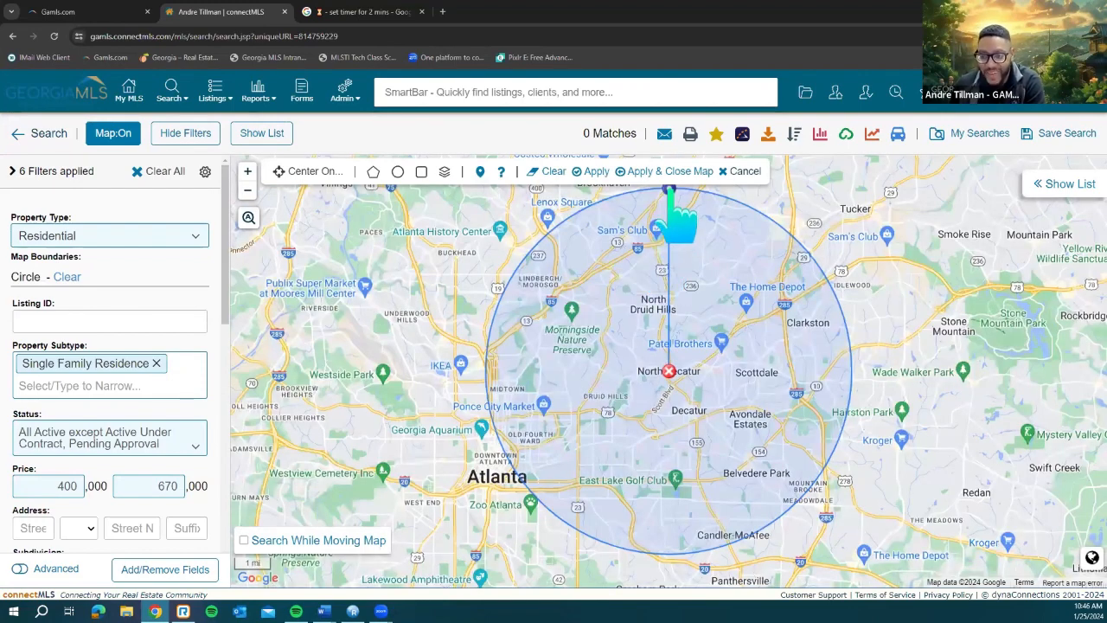
left_click_drag(671, 190, 667, 327)
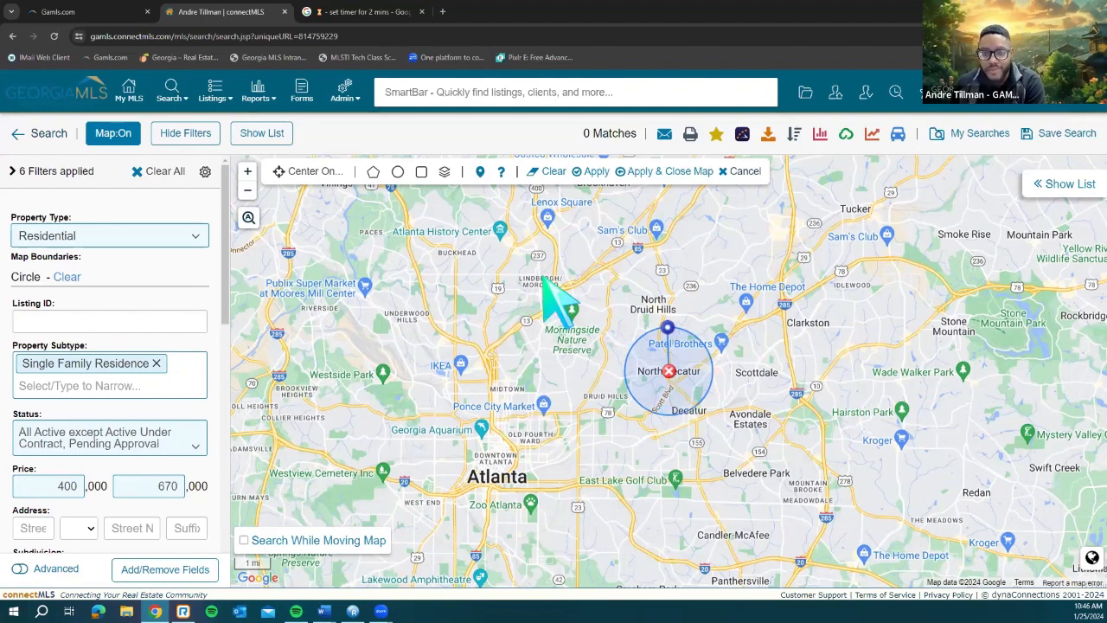
left_click(248, 219)
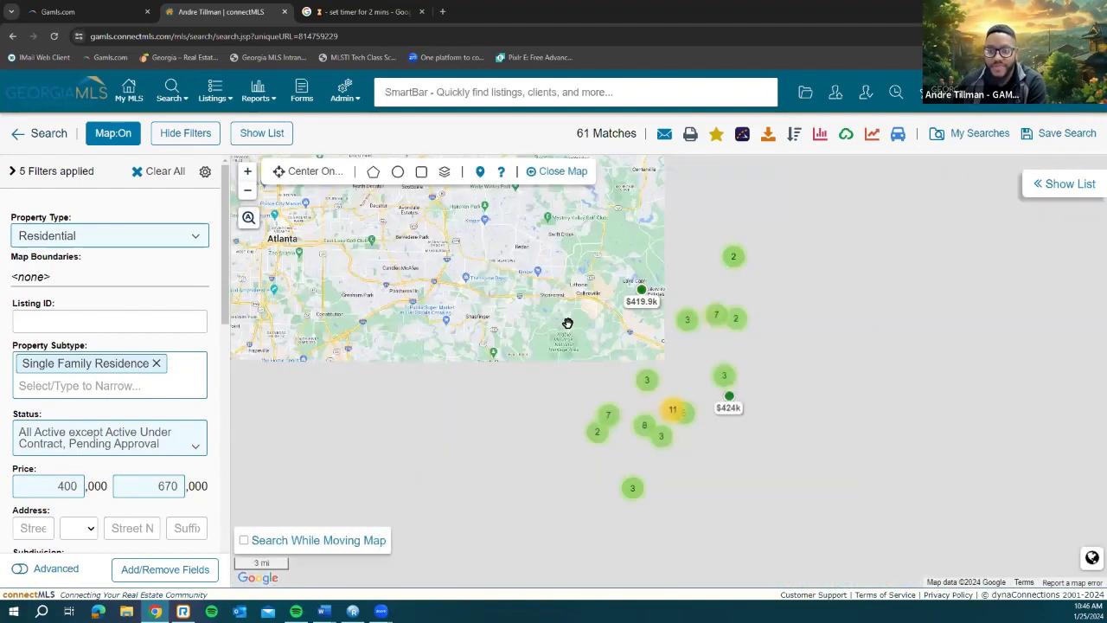
Step: Pan and zoom the map over Atlanta, showing and then hiding the results list
left_click_drag(436, 280, 511, 379)
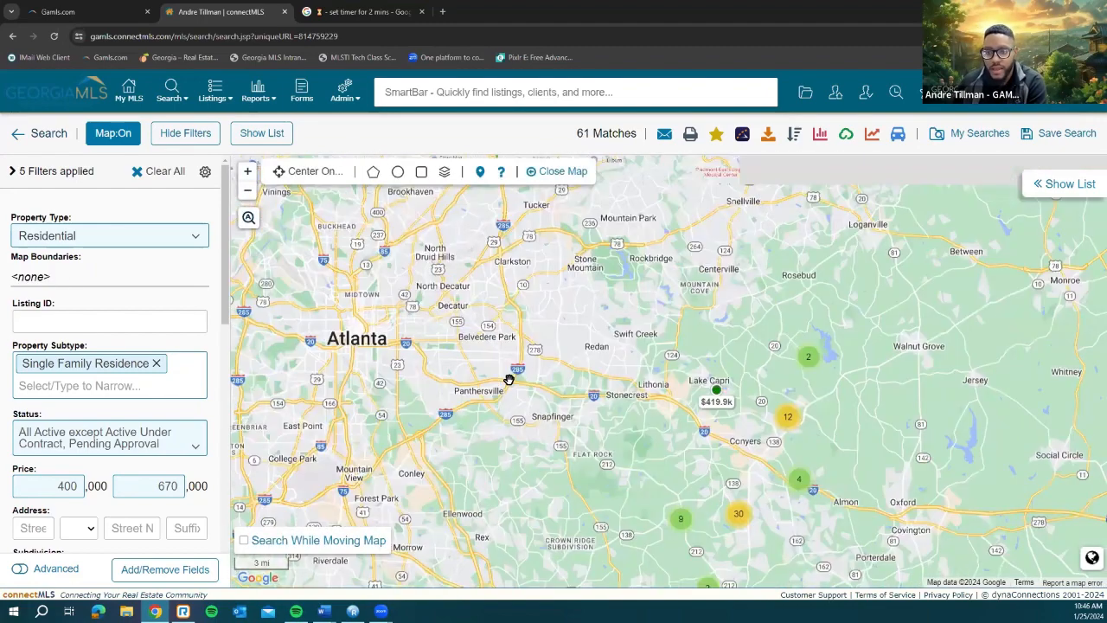
scroll(511, 380, "up", 1)
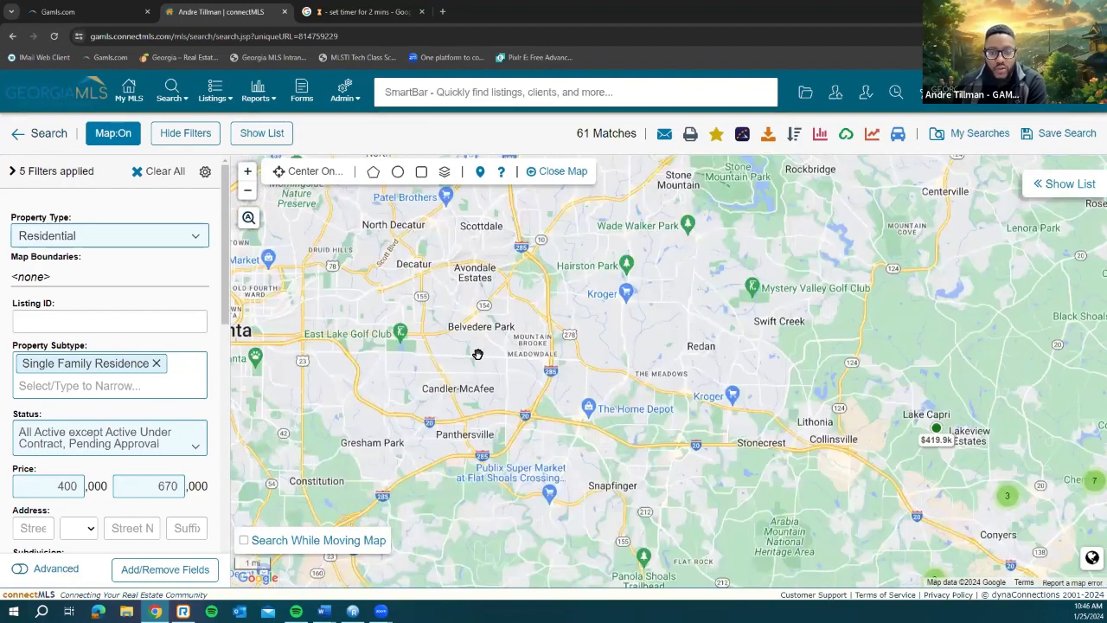
scroll(429, 345, "up", 1)
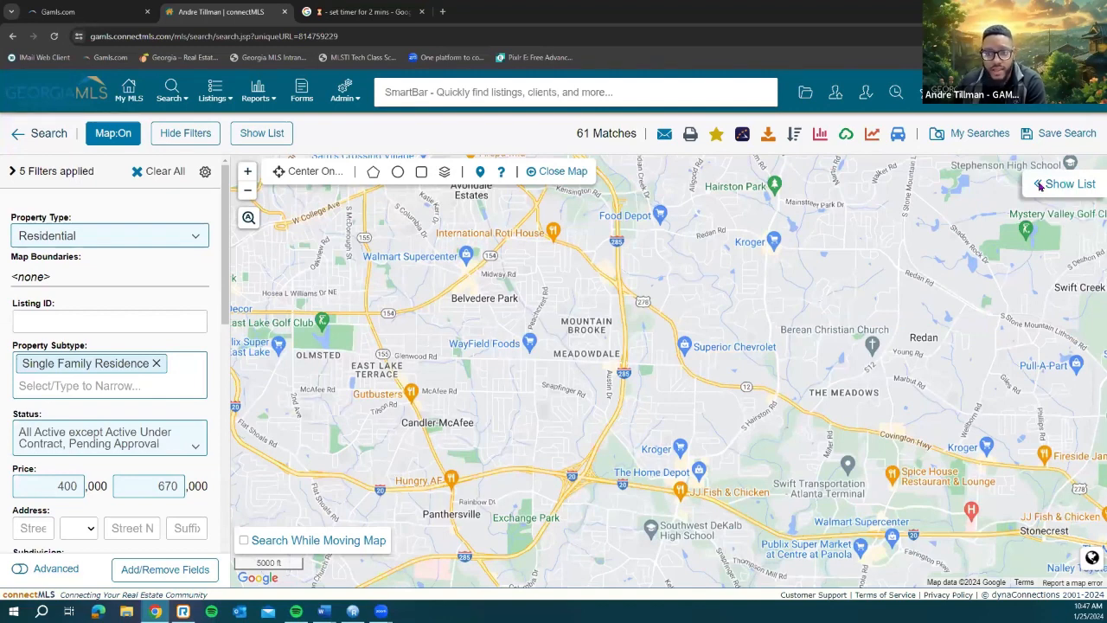
left_click(261, 132)
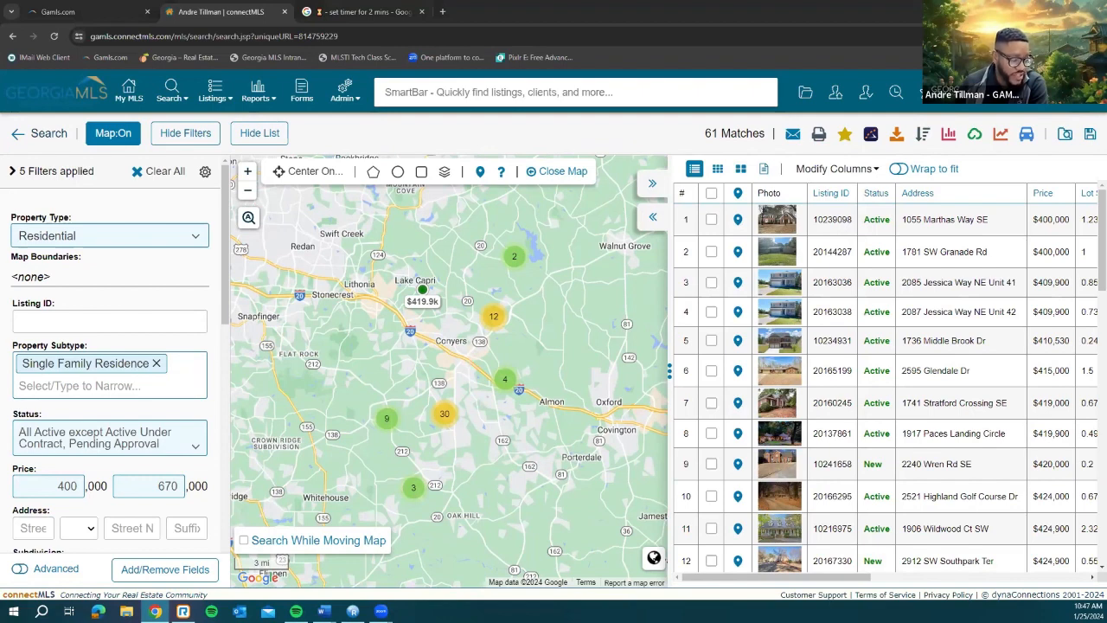
left_click(652, 184)
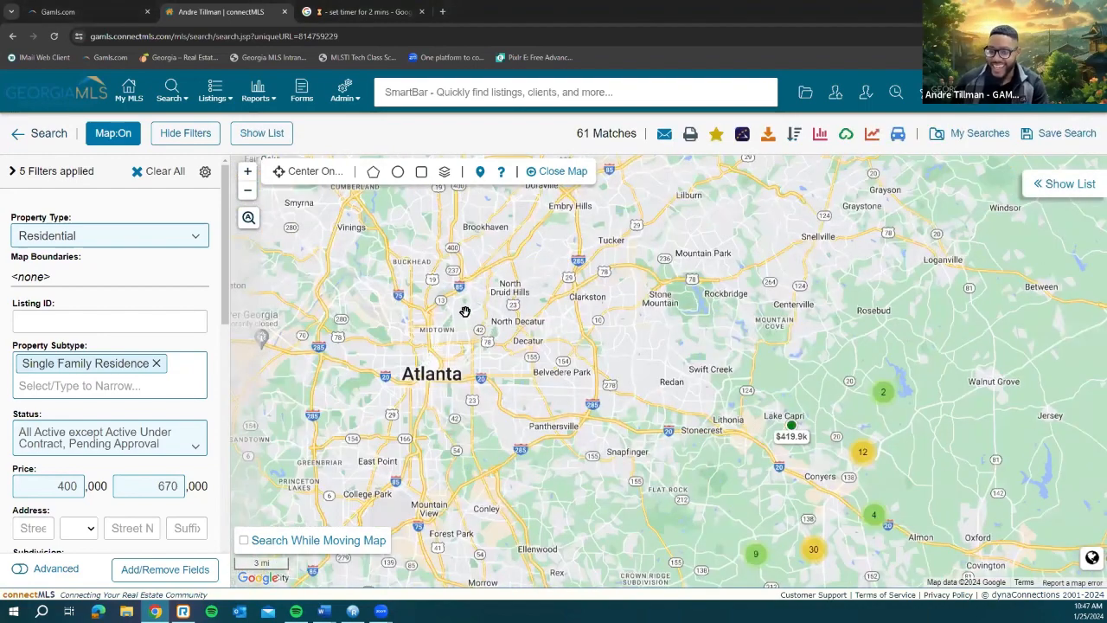
Step: Zoom the map in on the Northlake, Briarcliff and Tucker area
left_click(314, 173)
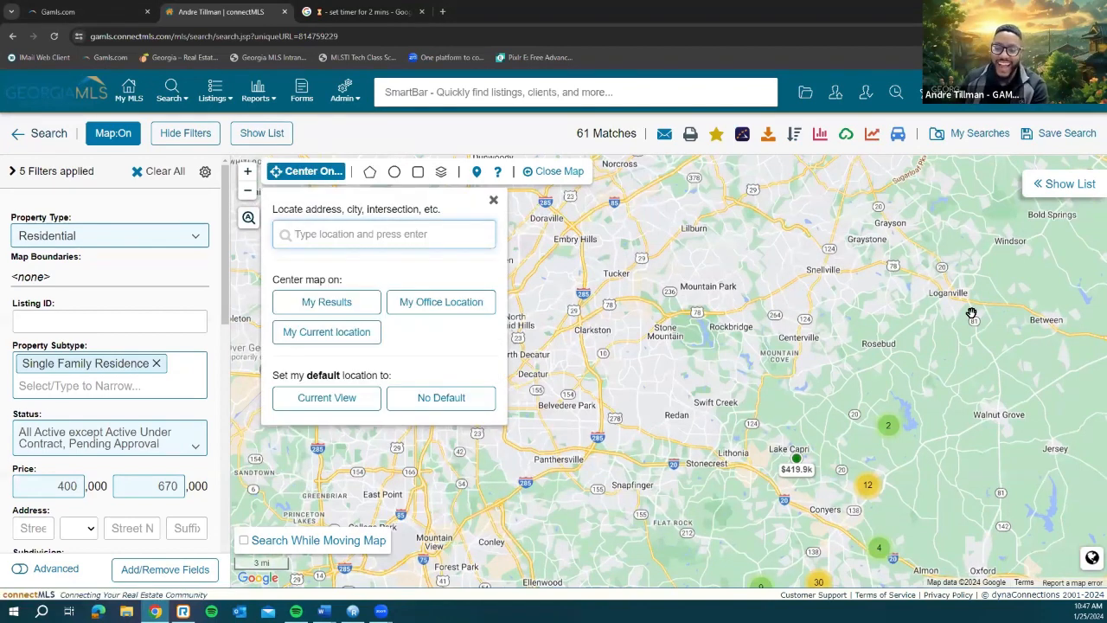
left_click(494, 201)
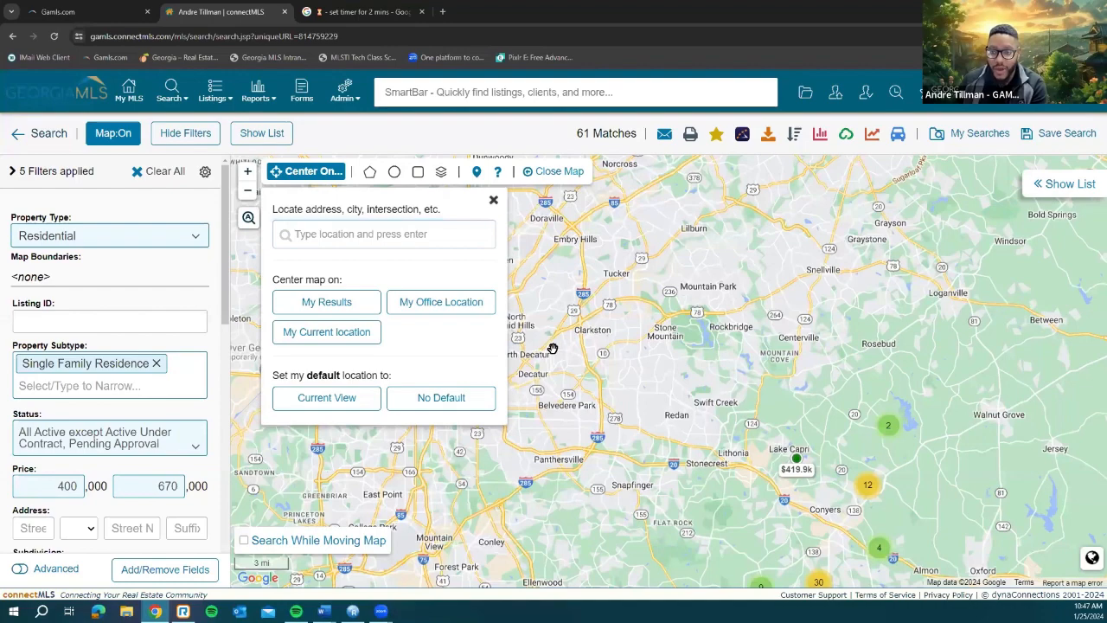
scroll(552, 349, "up", 1)
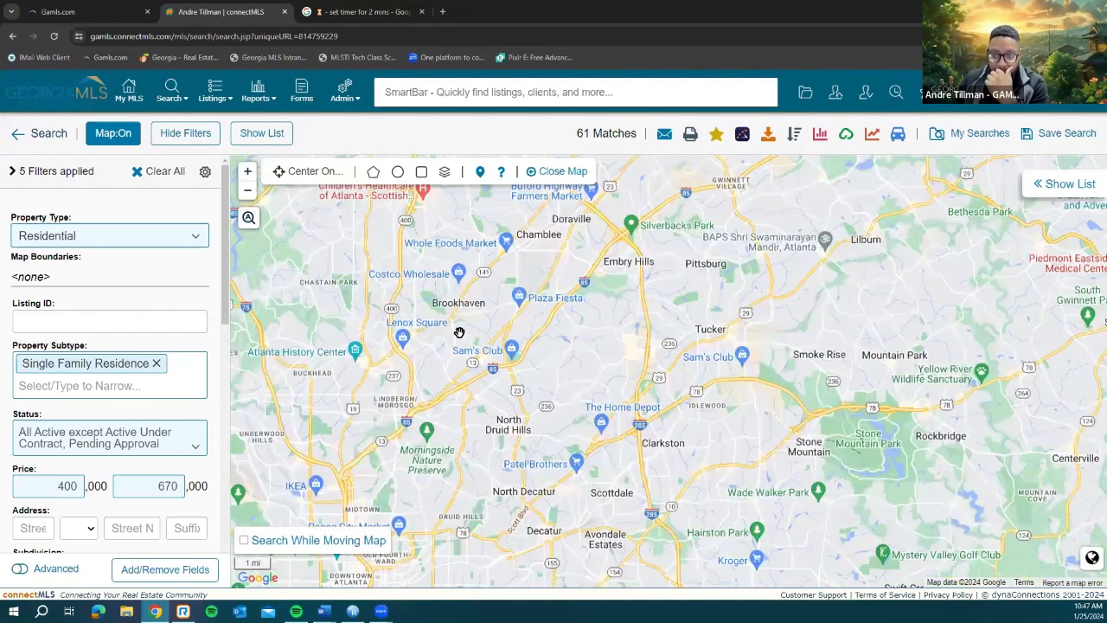
scroll(514, 352, "up", 1)
left_click_drag(397, 490, 418, 524)
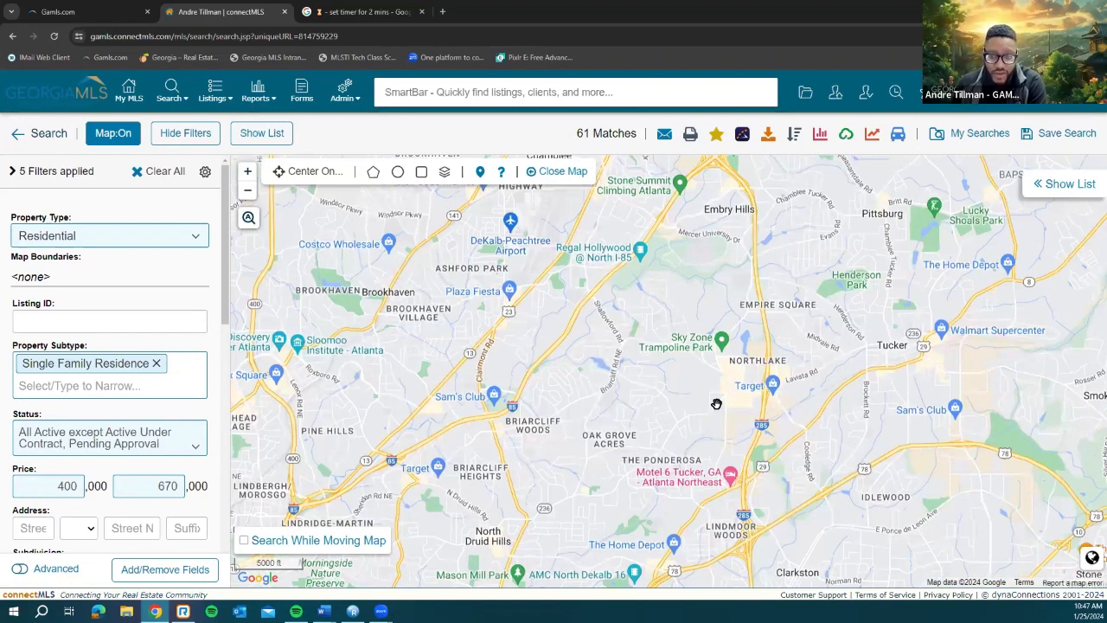
Step: Start a polygon boundary on the map, then discard the unfinished shape
left_click(373, 172)
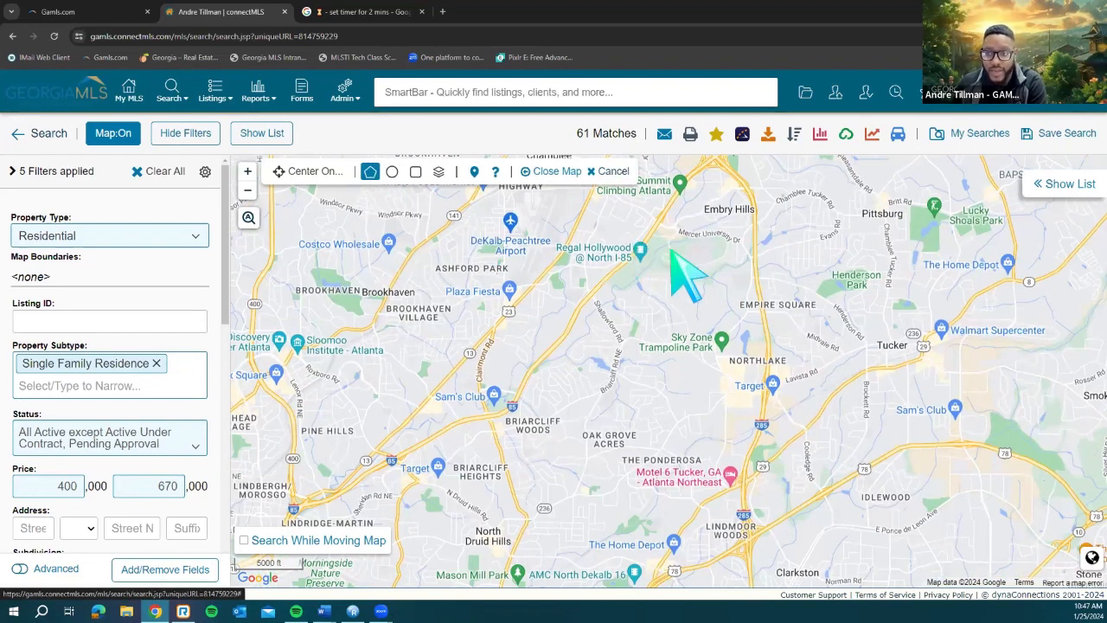
left_click(550, 214)
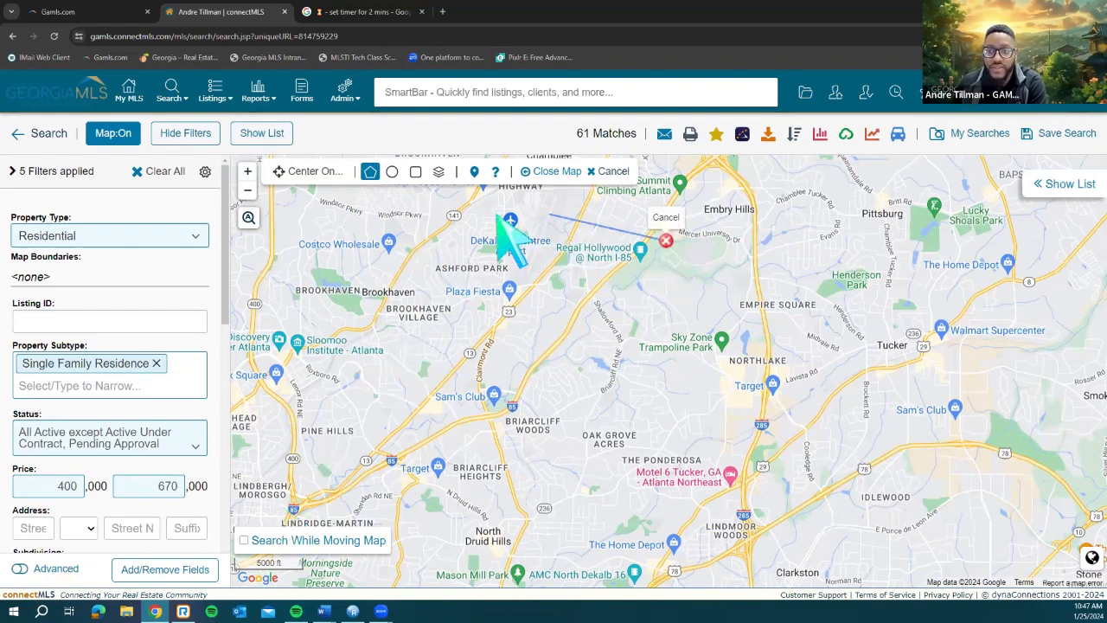
left_click(664, 239)
left_click(604, 133)
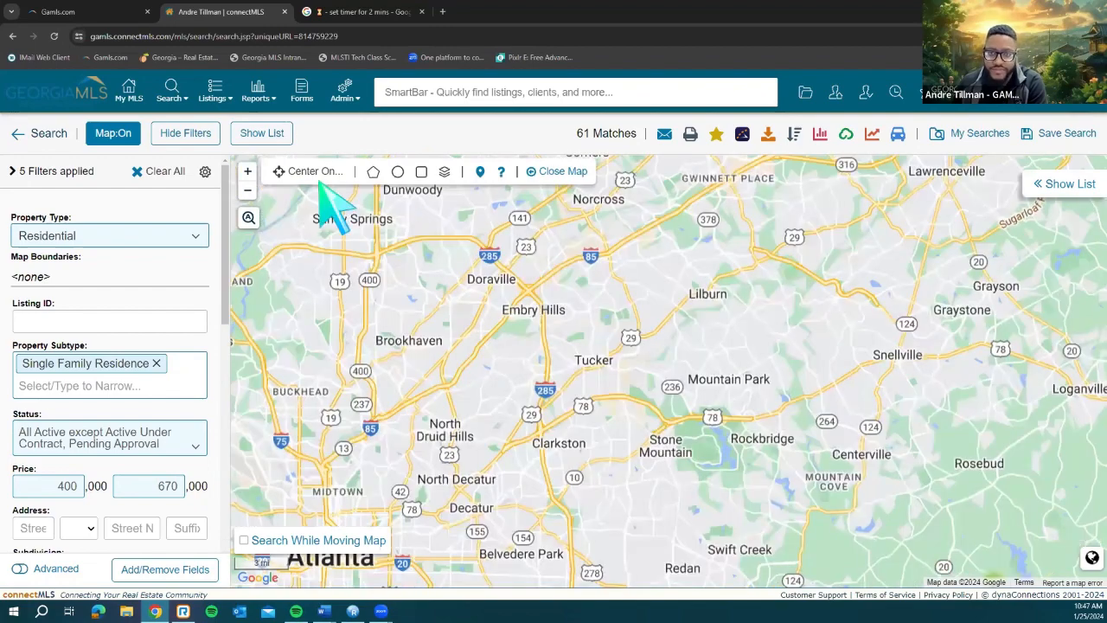
Step: Draw a polygon from above Silverbacks Park down to Morningside, close it, and select the minimum price of 400
left_click(373, 173)
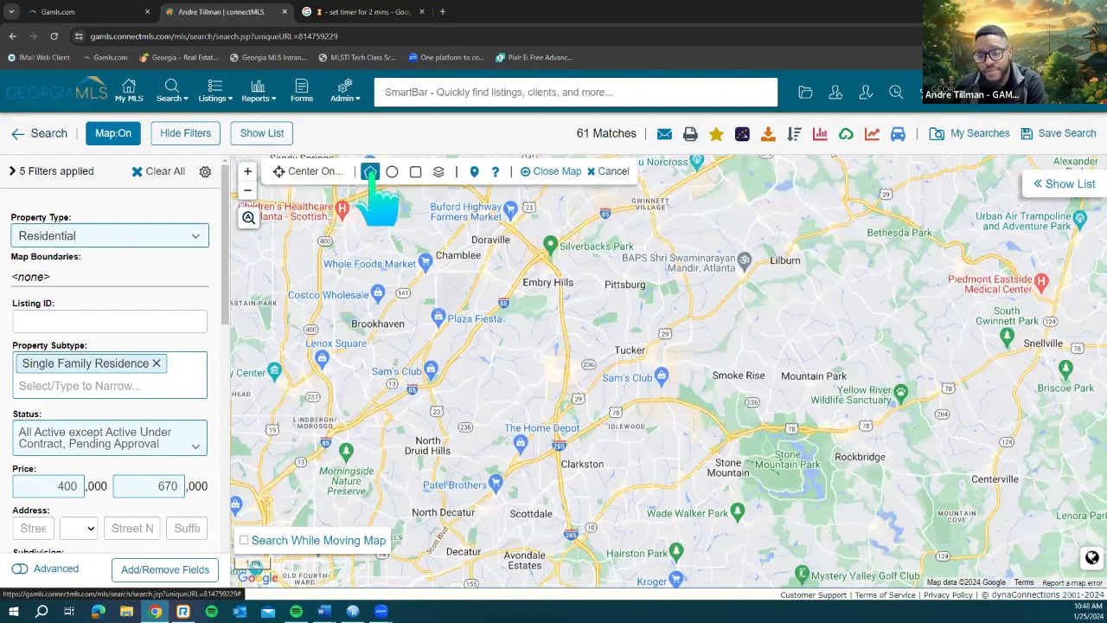
left_click(571, 189)
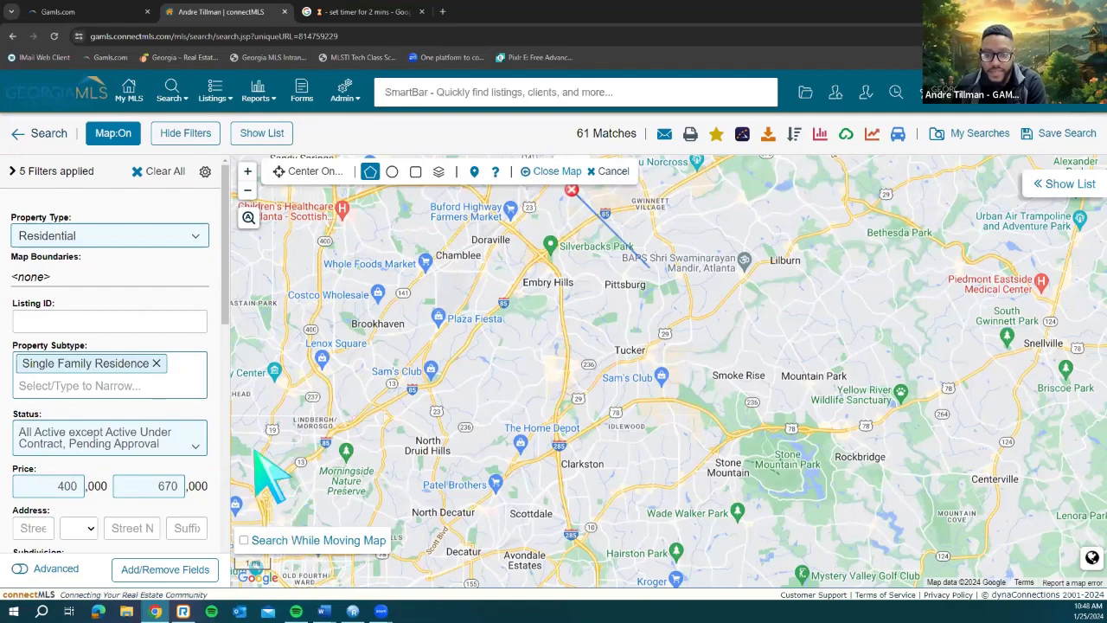
left_click(290, 504)
left_click(249, 439)
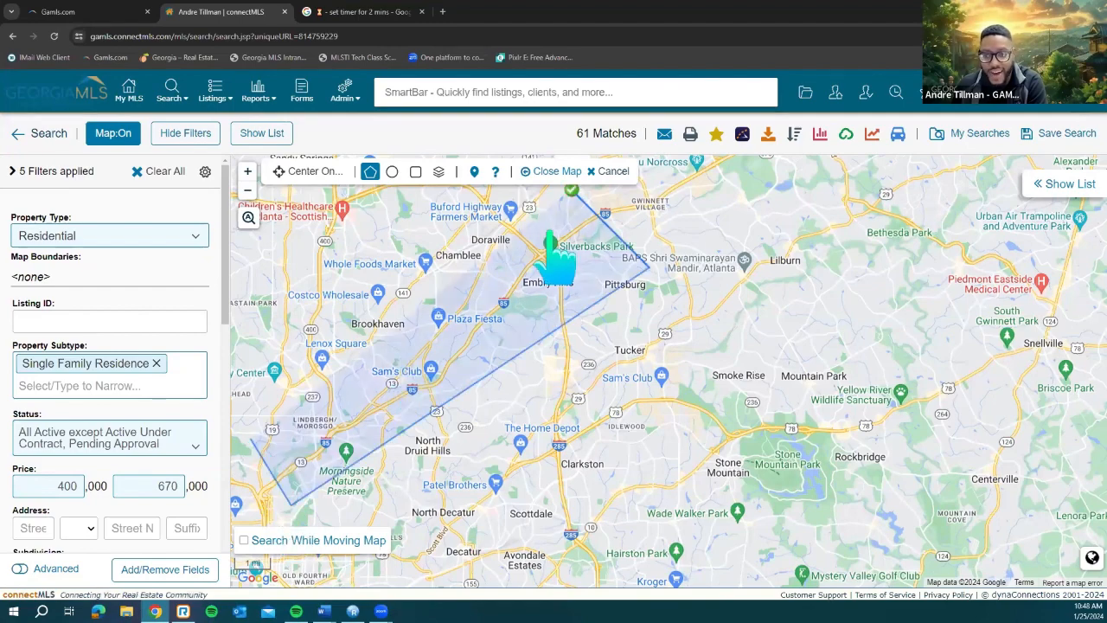
left_click(572, 189)
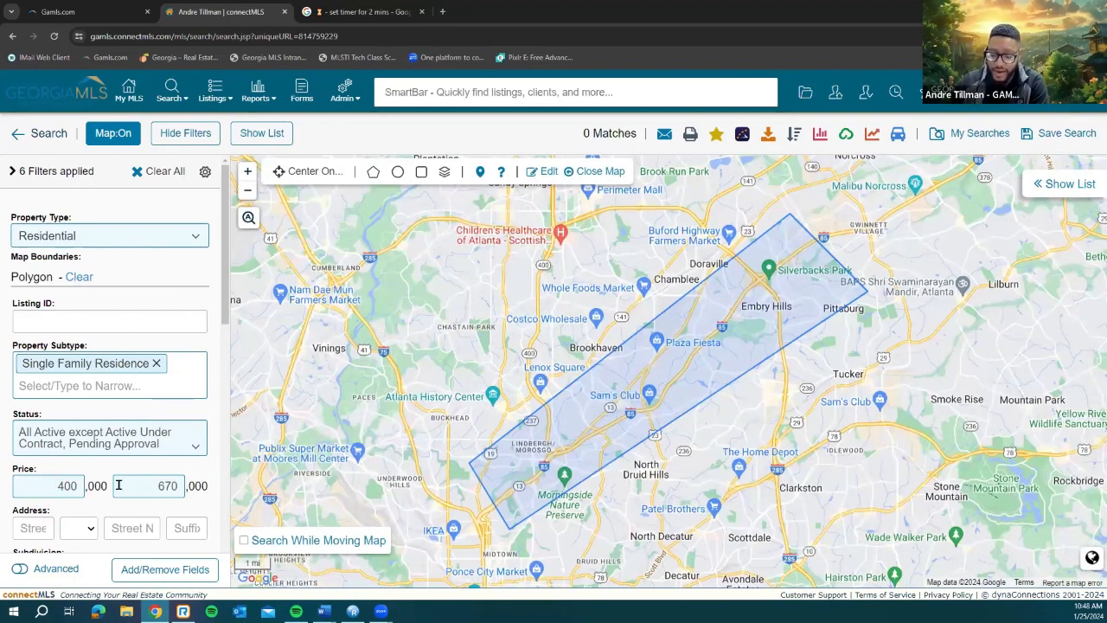
left_click_drag(55, 486, 197, 495)
Step: Clear the minimum price and the maximum price of 670
key("BackSpace")
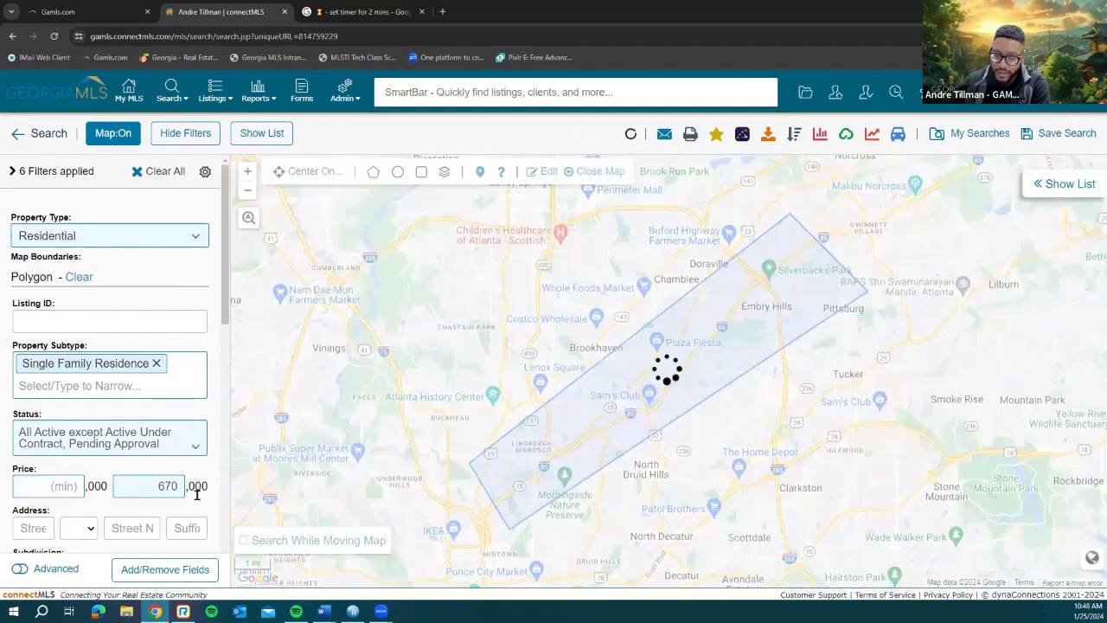
key("BackSpace")
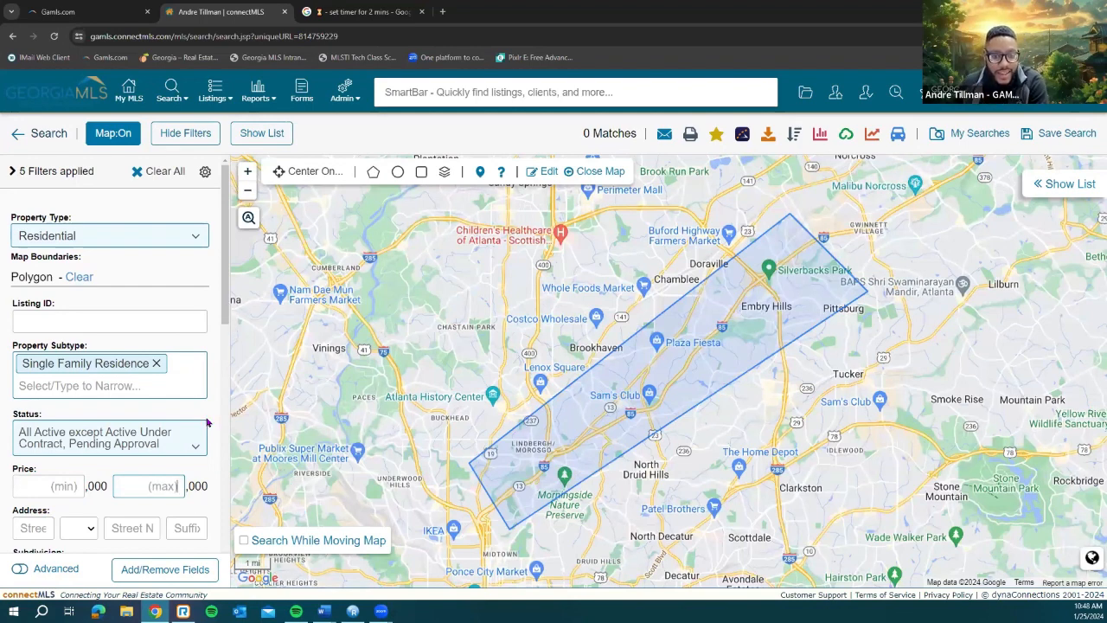
scroll(113, 236, "down", 3)
scroll(190, 361, "down", 5)
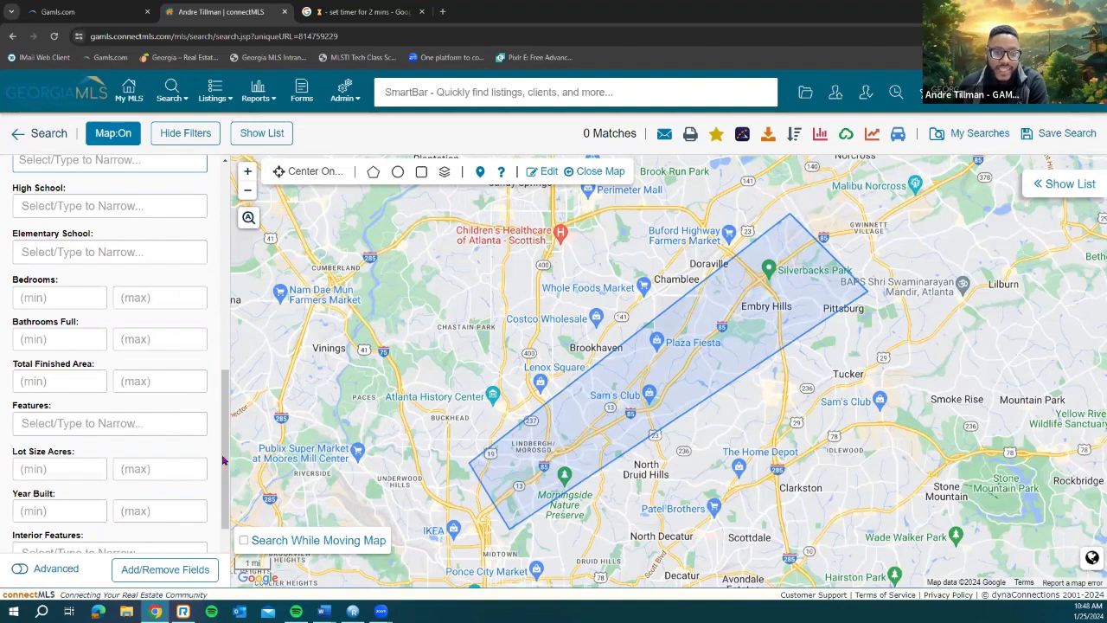
scroll(119, 366, "up", 3)
Step: Remove the Rockdale county filter and nudge the map slightly, giving 105 matches
left_click(78, 335)
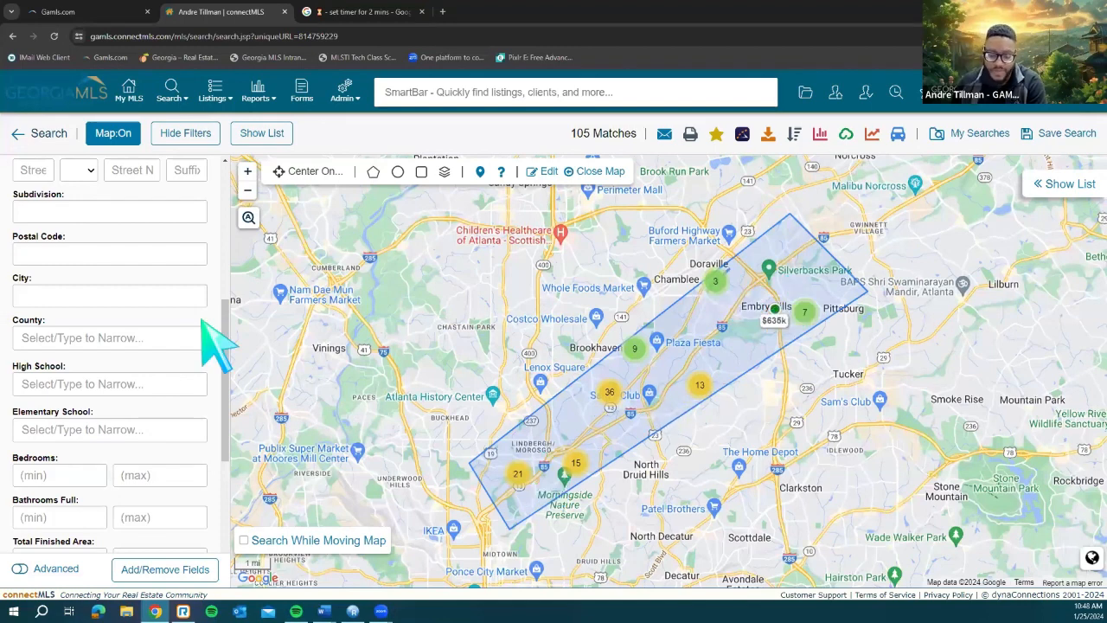
left_click(93, 339)
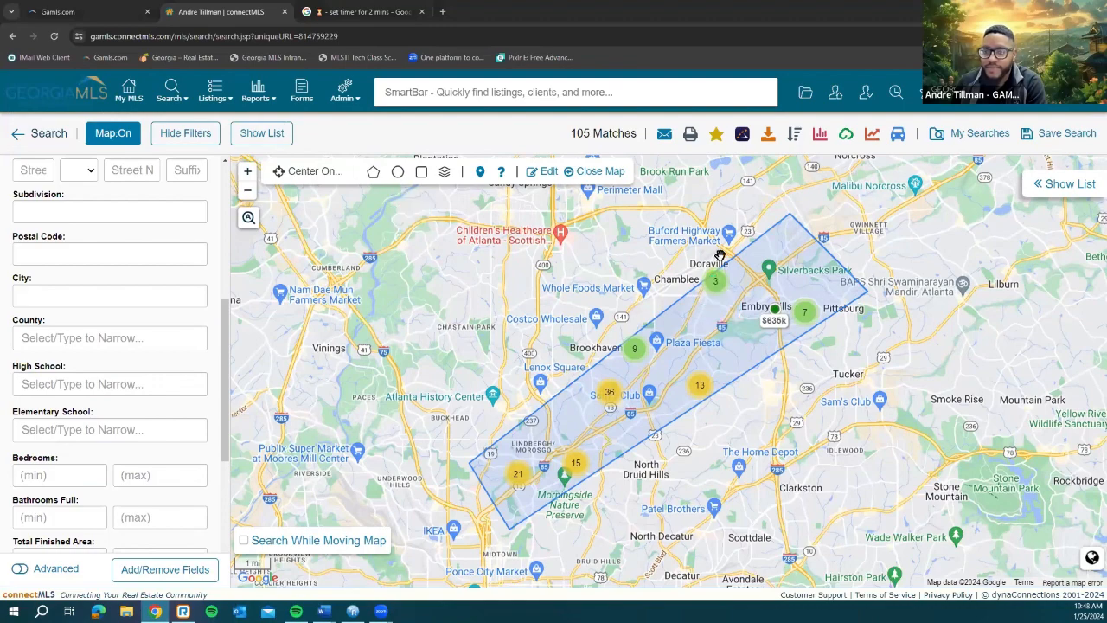
left_click_drag(787, 232, 786, 256)
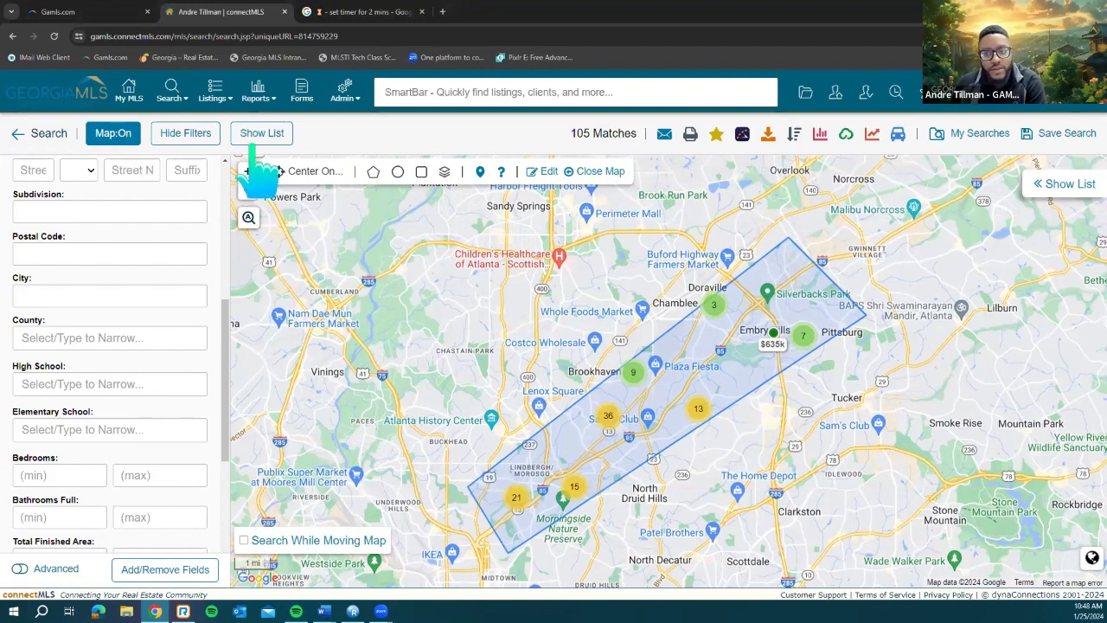
left_click(597, 171)
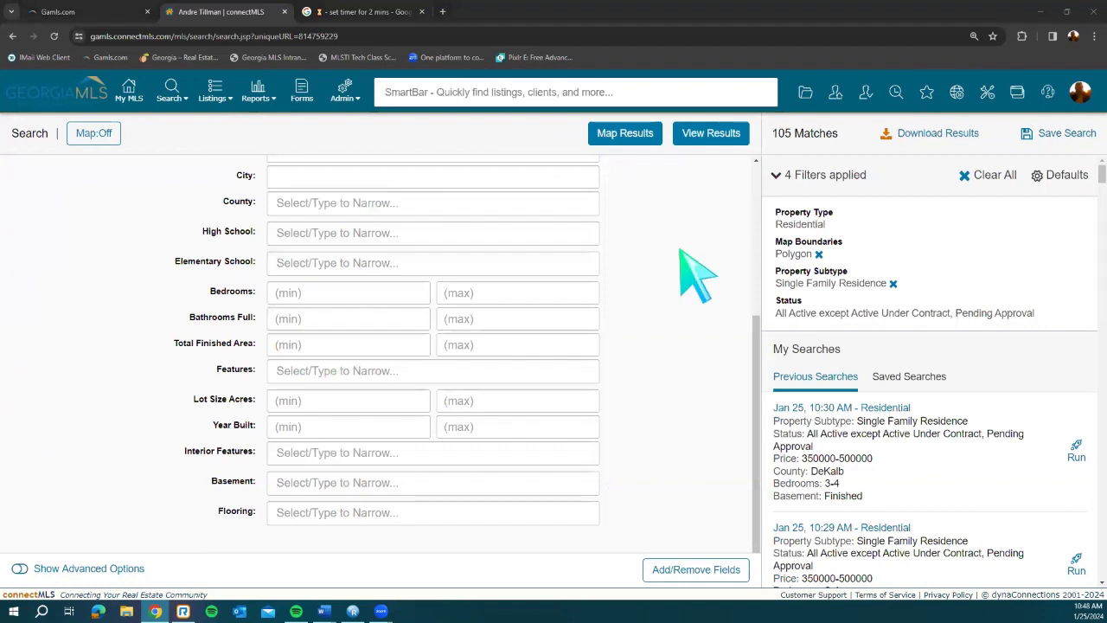
Step: Reload the earlier DeKalb search ($350k–$500k, 3–4 beds, finished basement) and list its 17 results
scroll(716, 344, "up", 3)
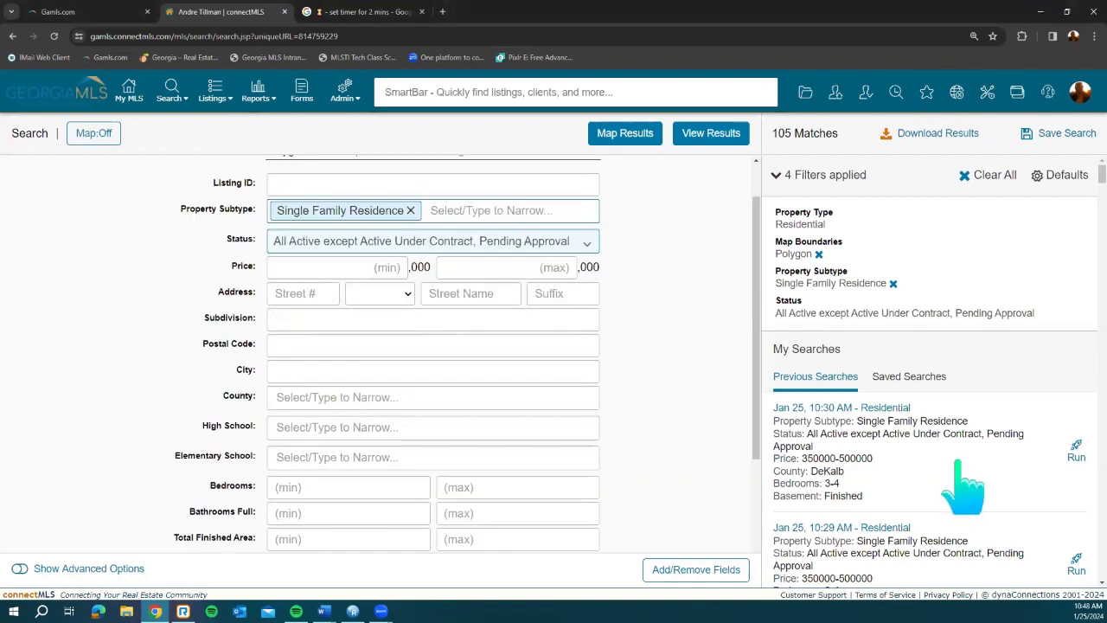
left_click(961, 463)
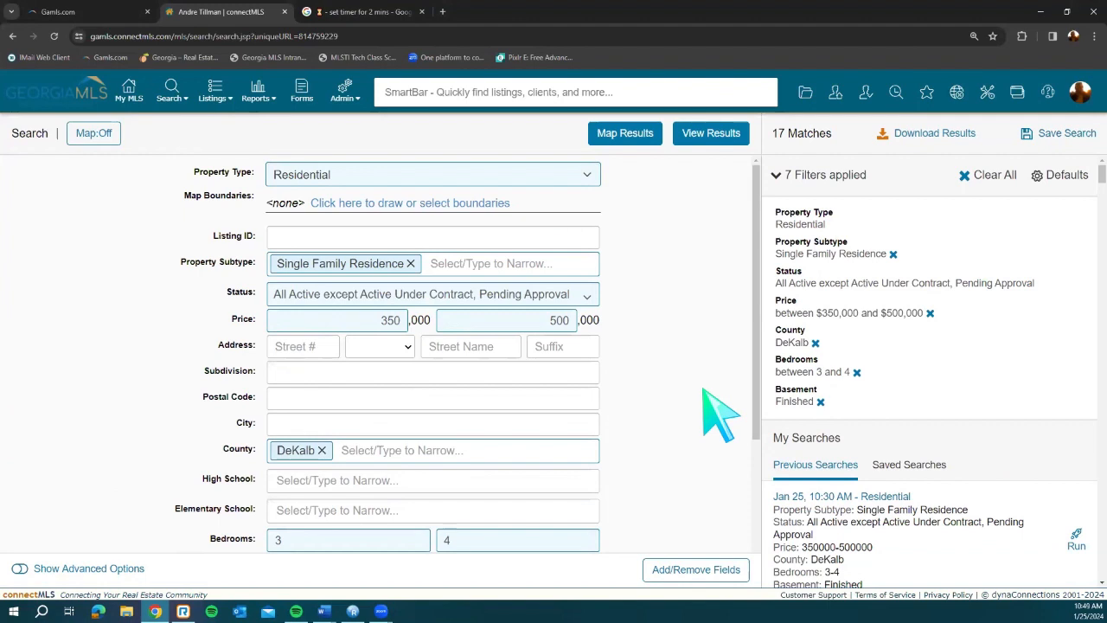
left_click(456, 299)
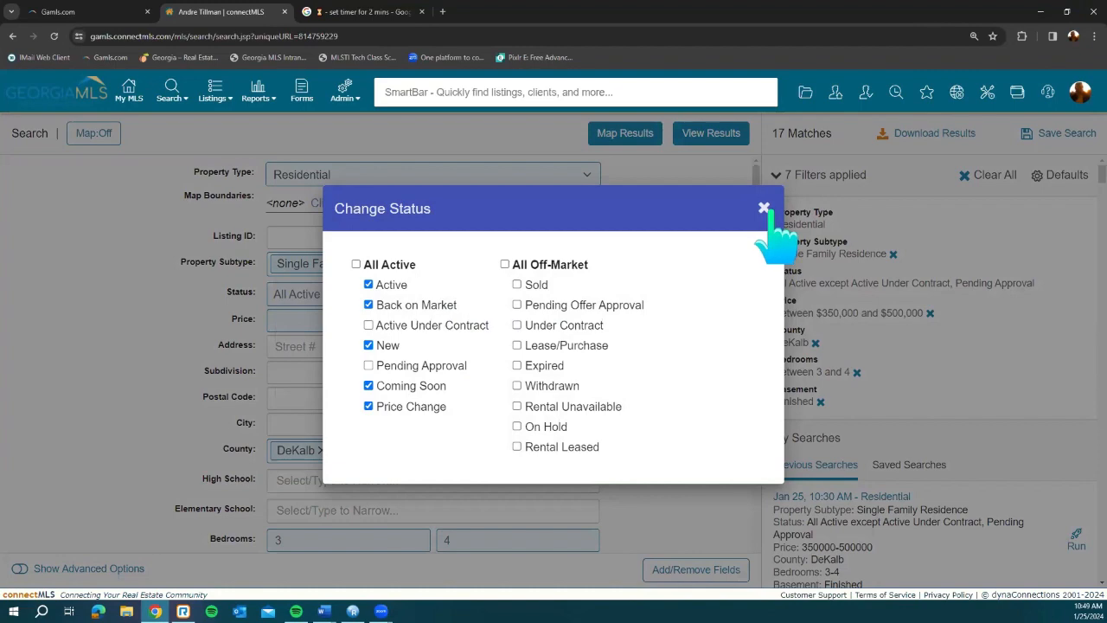
left_click(712, 140)
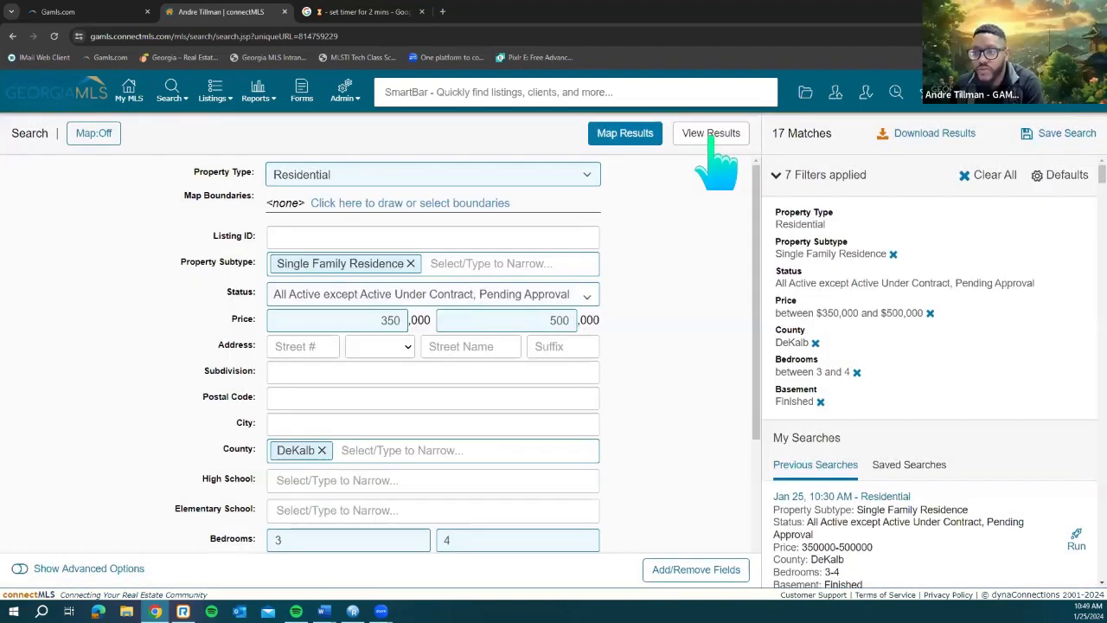
left_click(712, 138)
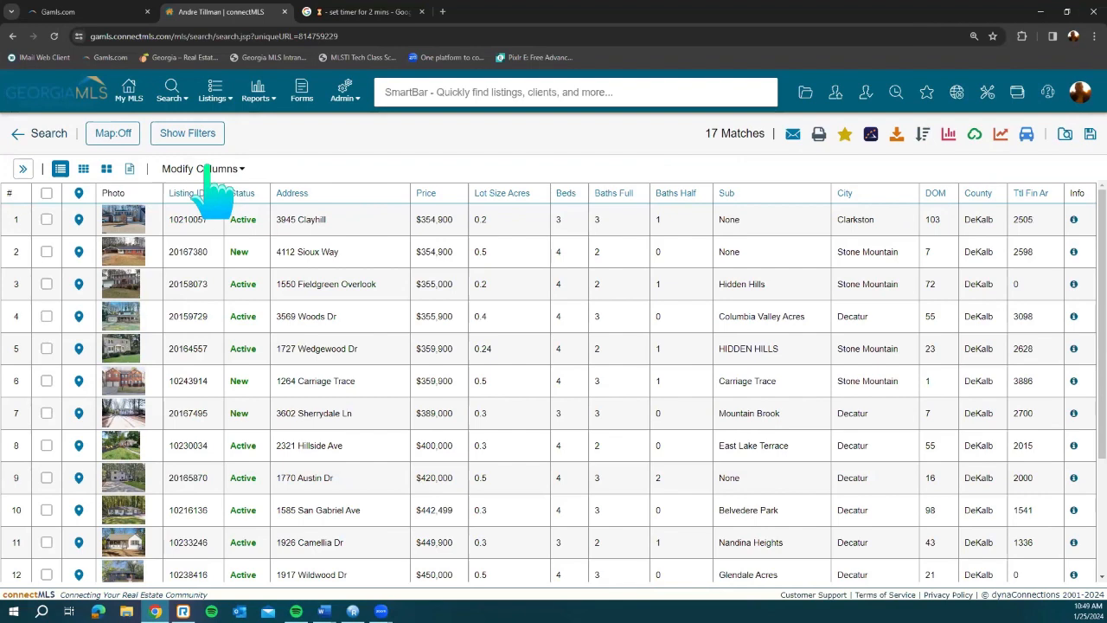
Step: Sort the 17 results by days on market both ways, then by price, highest first
left_click(945, 196)
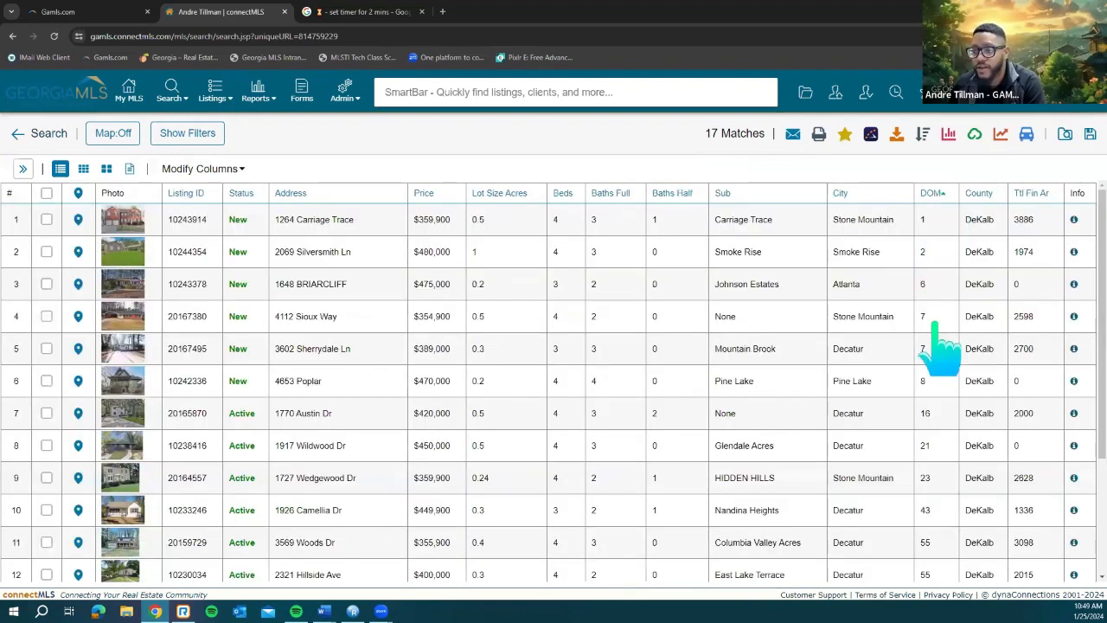
scroll(940, 359, "down", 2)
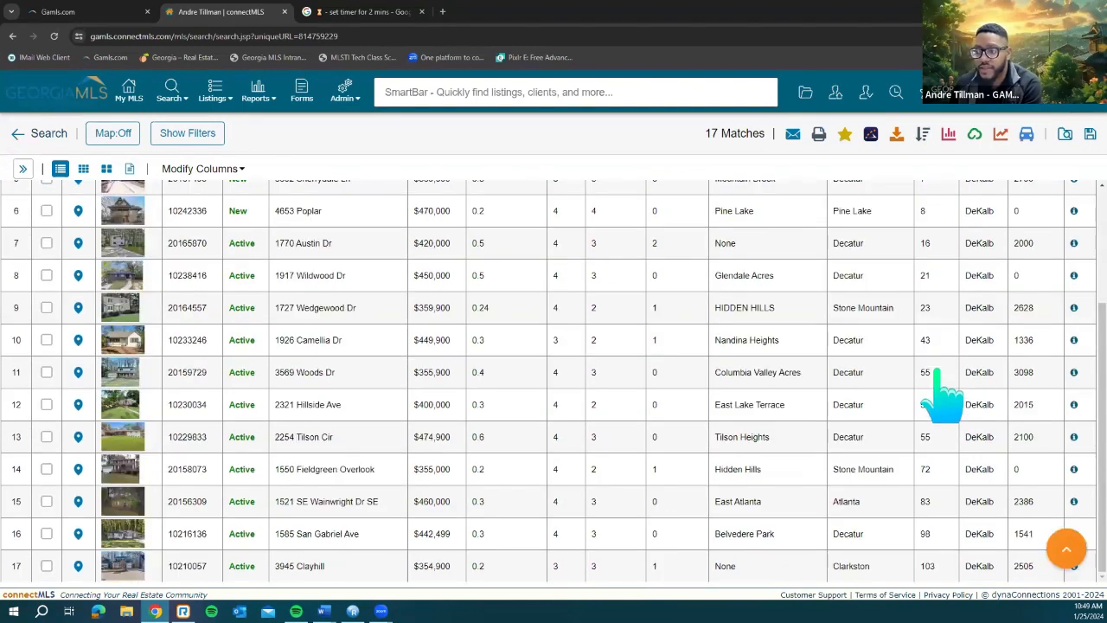
scroll(939, 363, "up", 2)
left_click(943, 198)
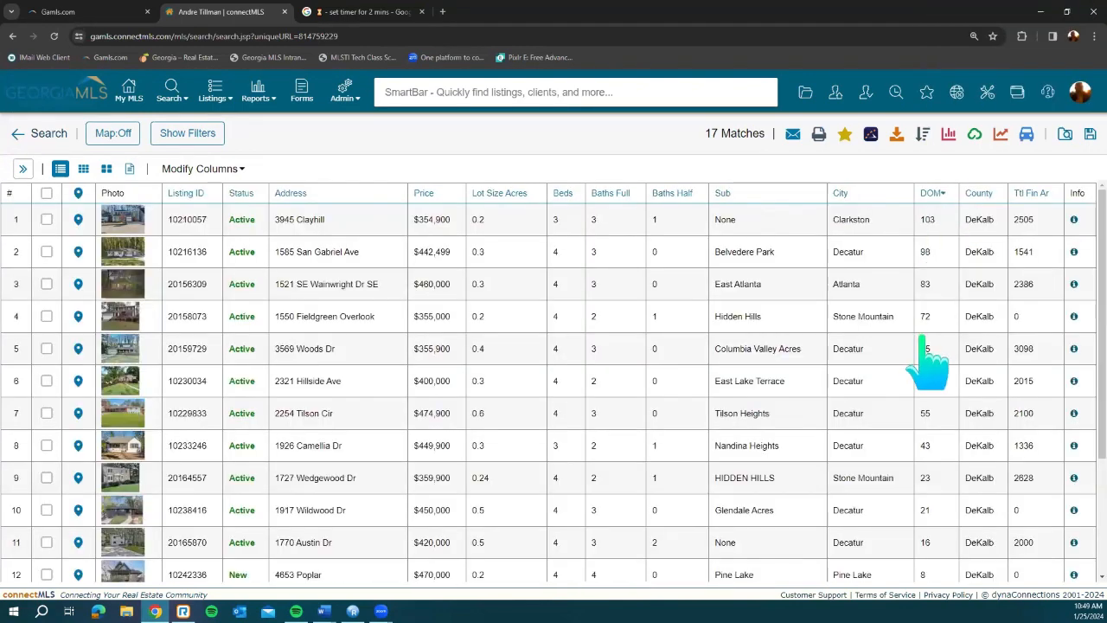
scroll(928, 358, "down", 1)
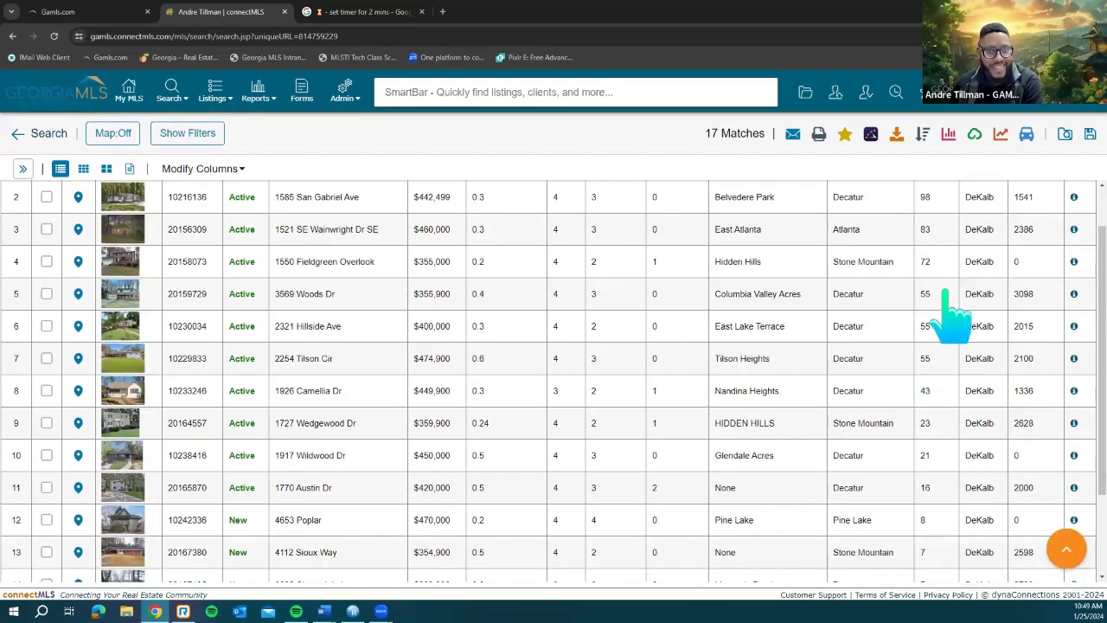
scroll(961, 277, "up", 1)
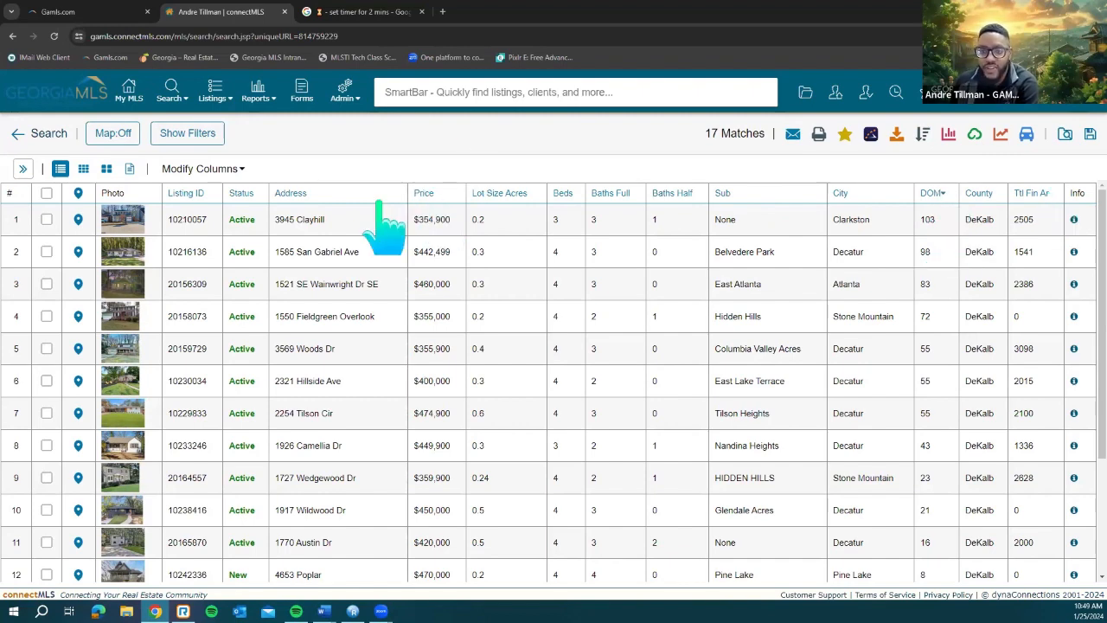
left_click(442, 194)
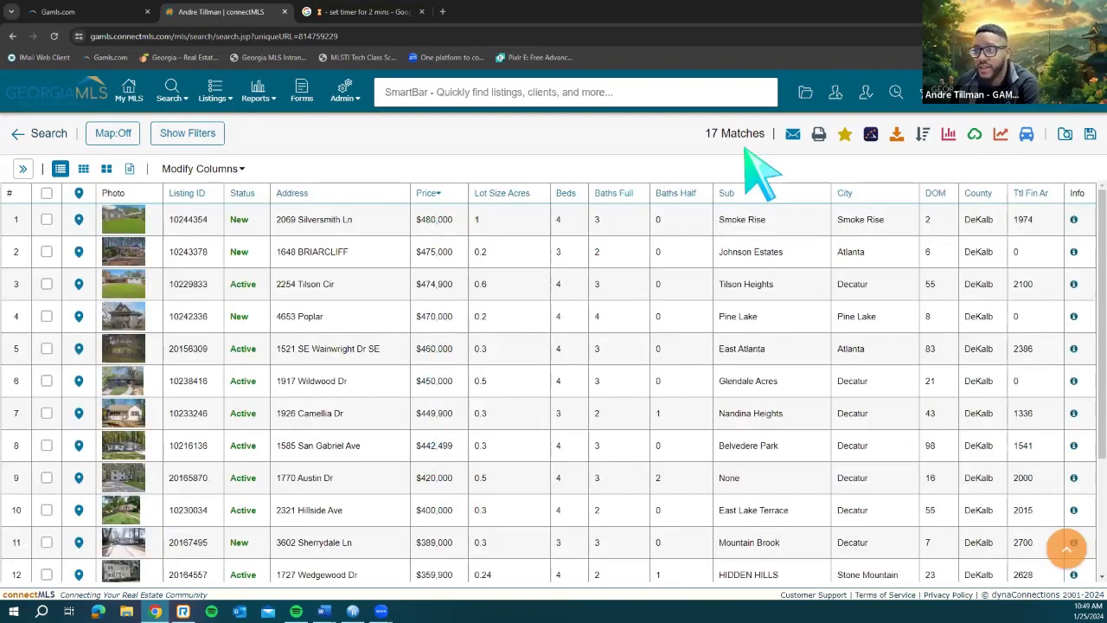
Step: Set a multi-level sort of Price descending, then DOM ascending
left_click(923, 135)
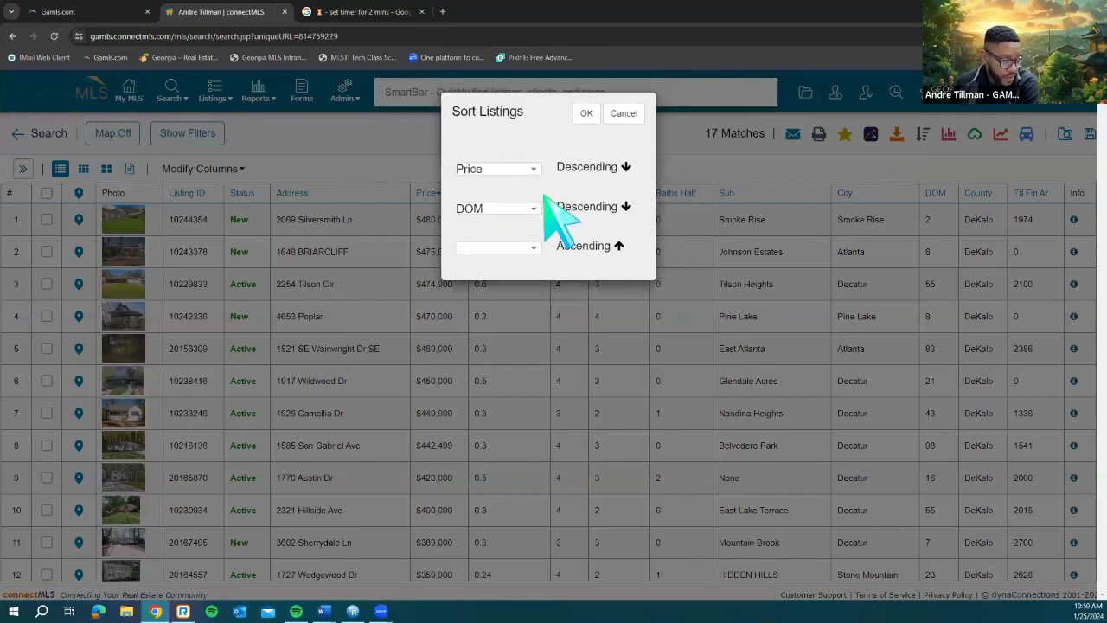
left_click(624, 113)
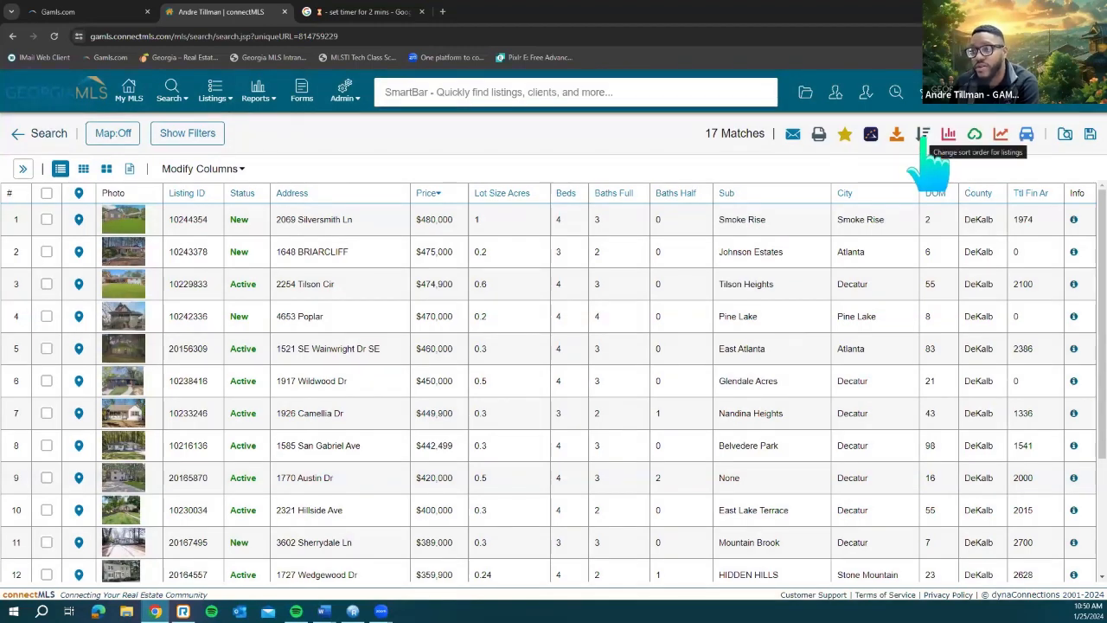
left_click(924, 138)
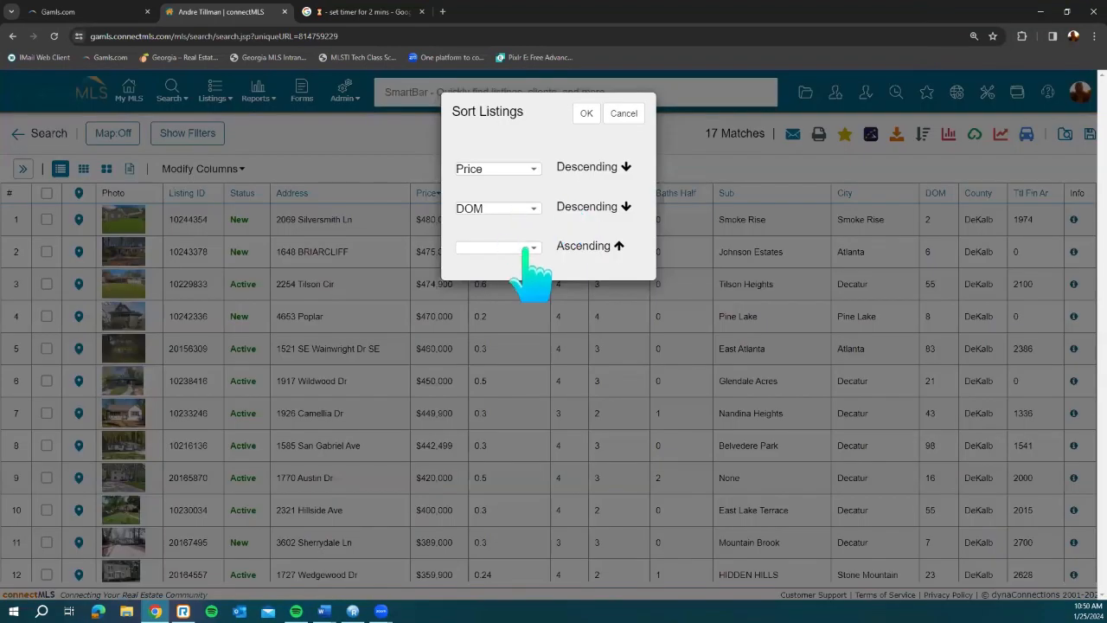
left_click(522, 248)
scroll(532, 277, "up", 2)
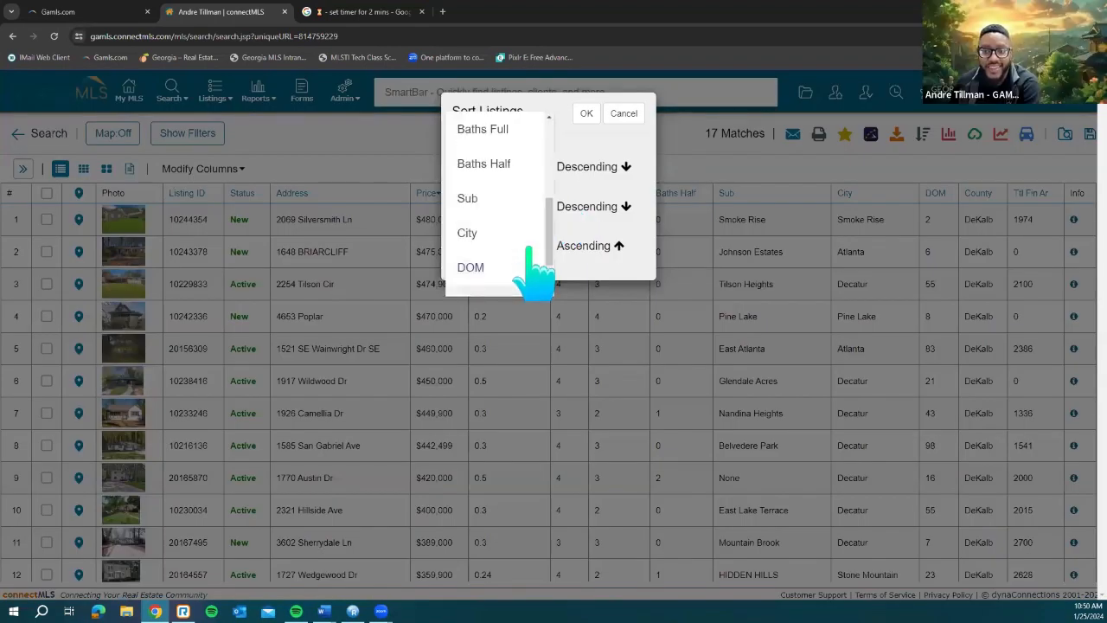
scroll(529, 250, "down", 1)
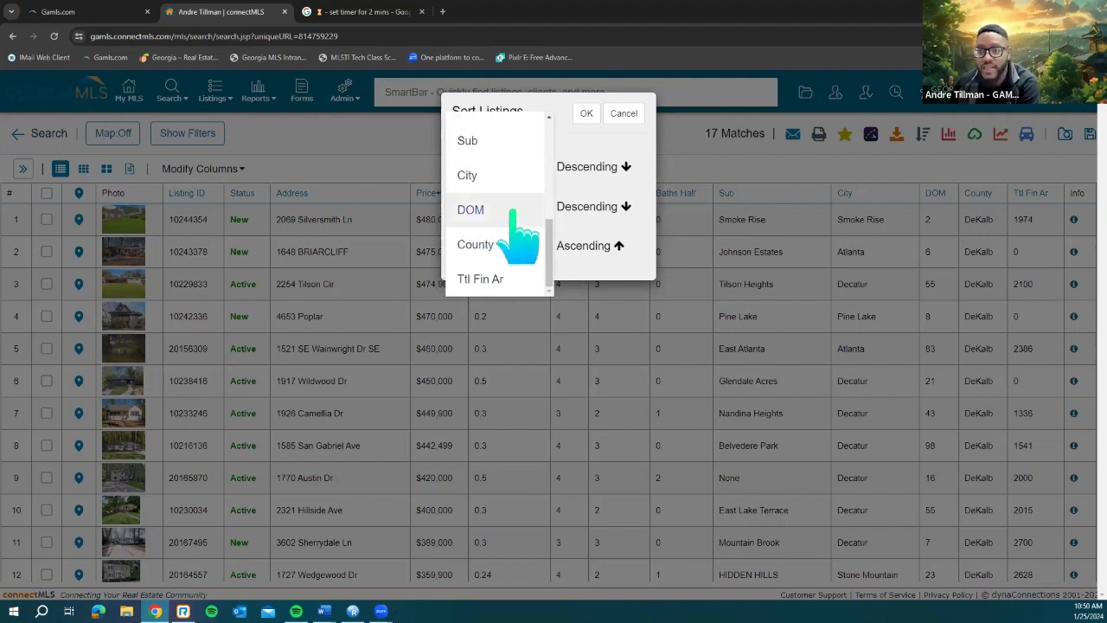
left_click(500, 212)
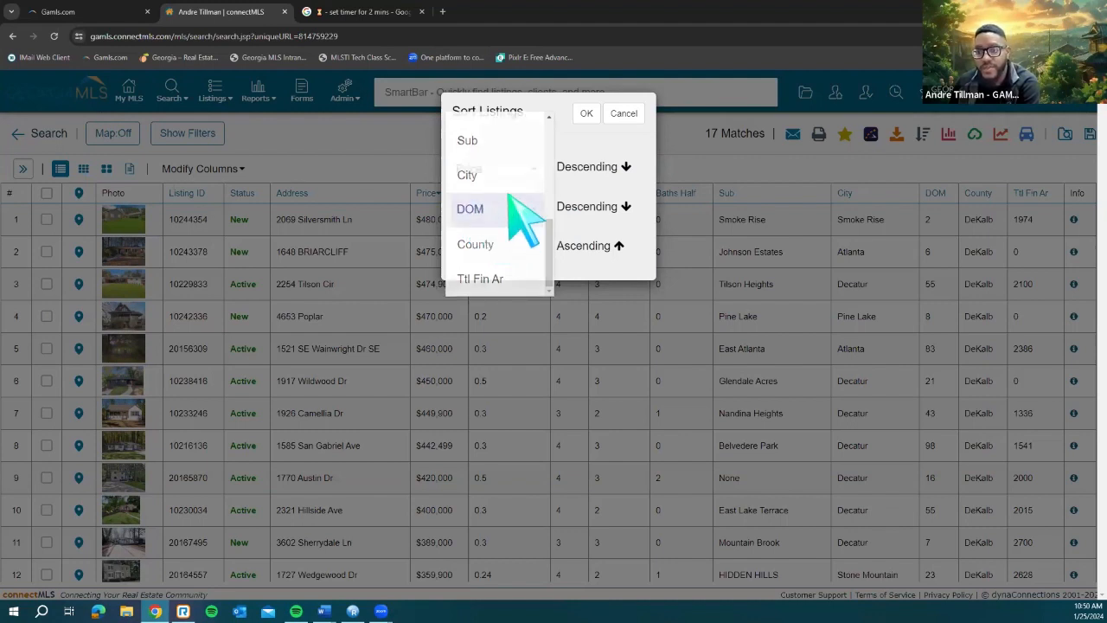
left_click(619, 210)
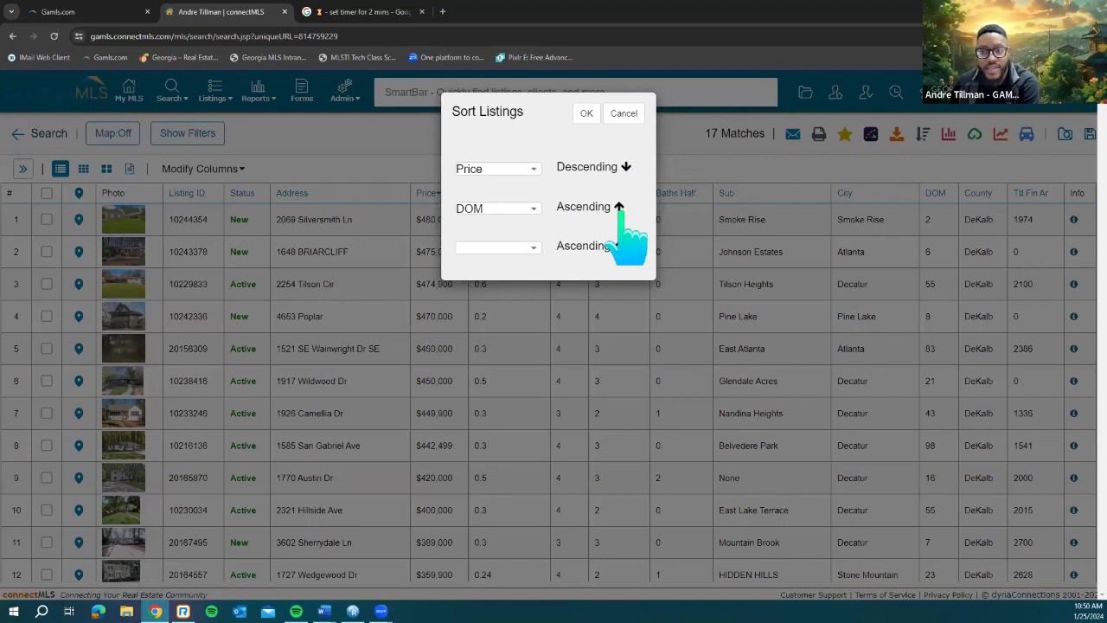
left_click(620, 209)
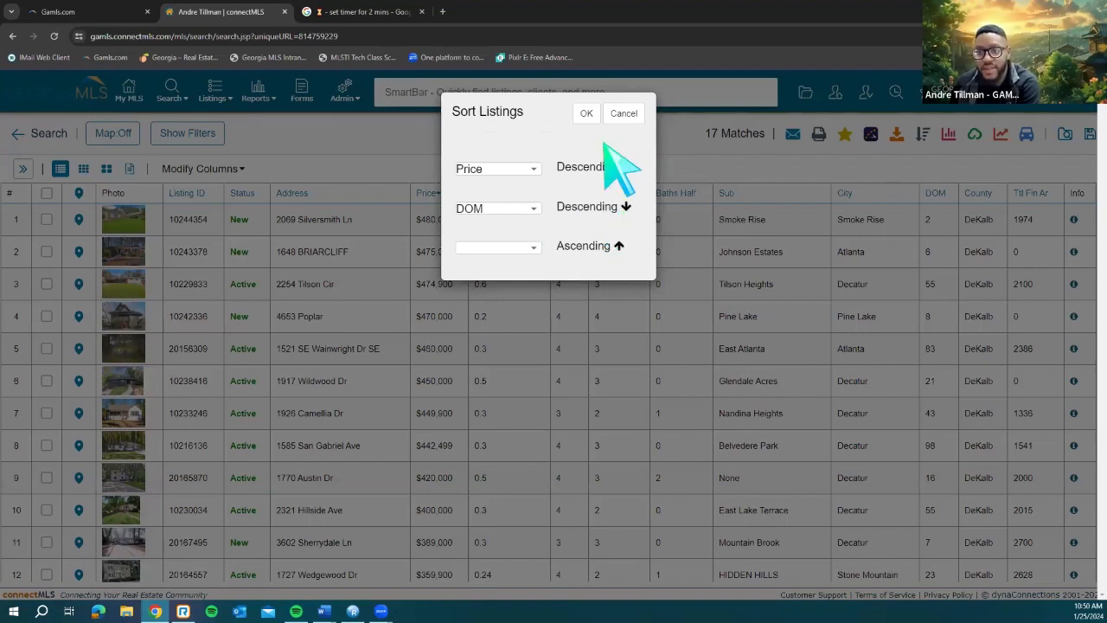
left_click(621, 211)
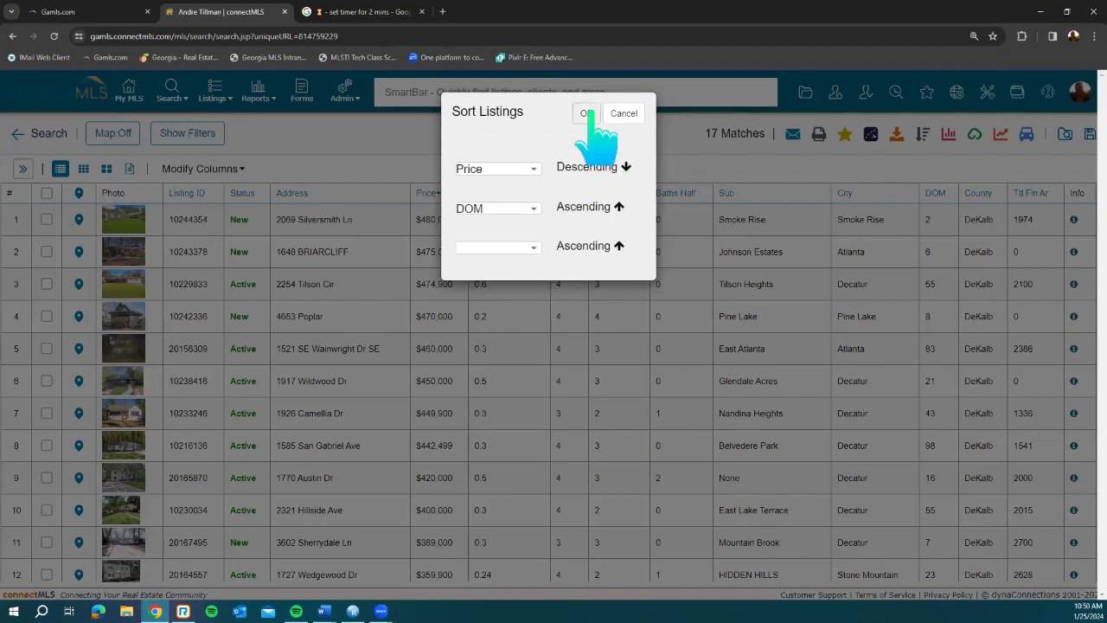
left_click(586, 113)
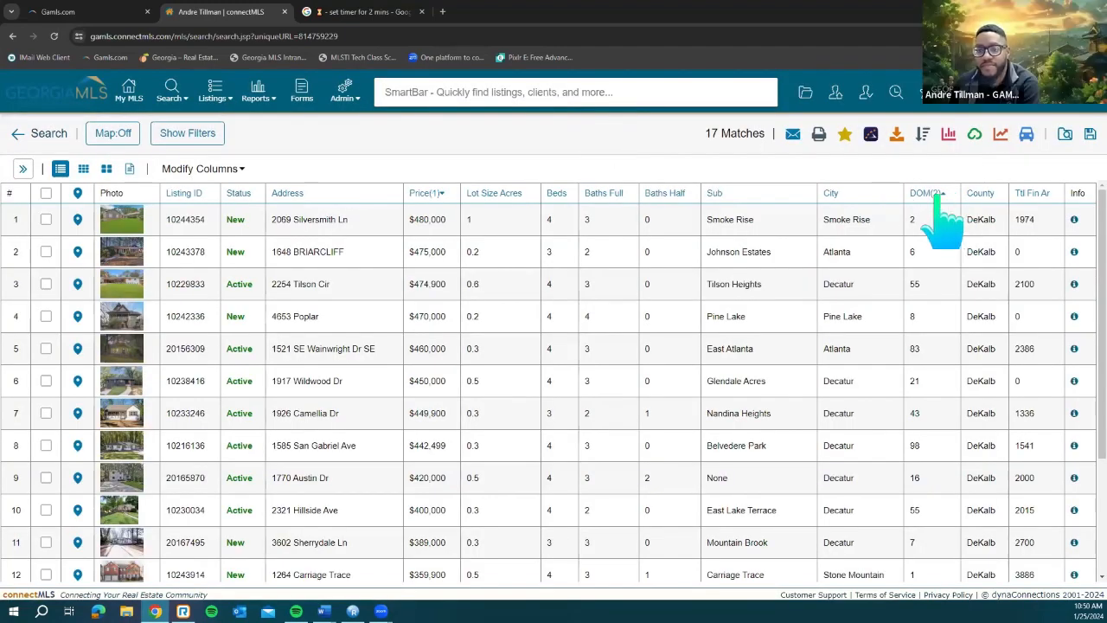
Step: Re-sort the results by days on market, fewest first, leaving sort settings unchanged
left_click(936, 197)
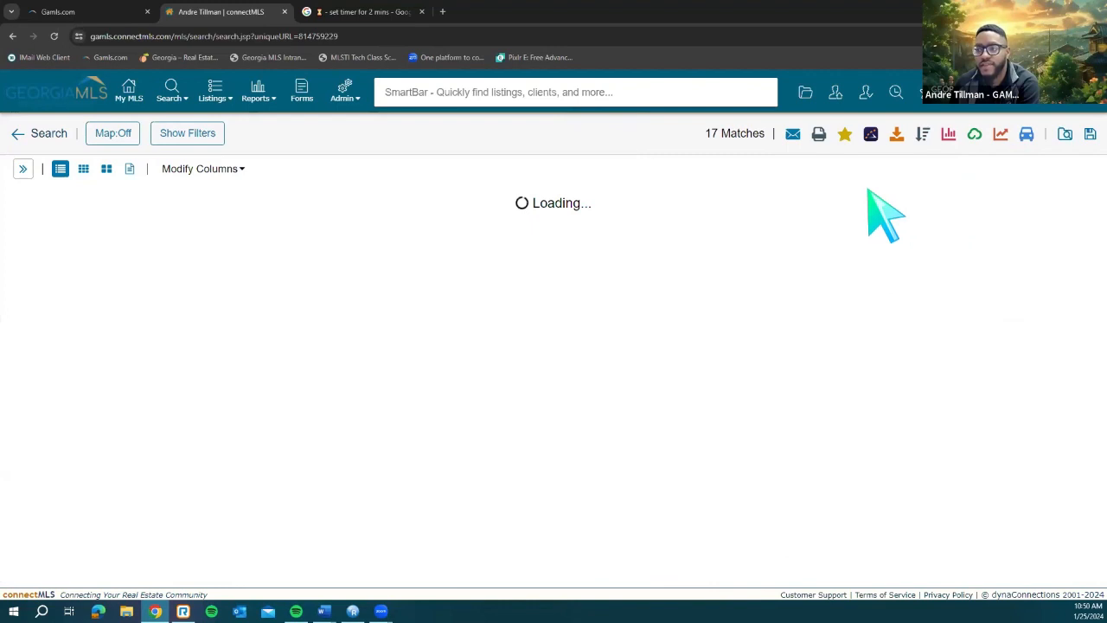
left_click(923, 136)
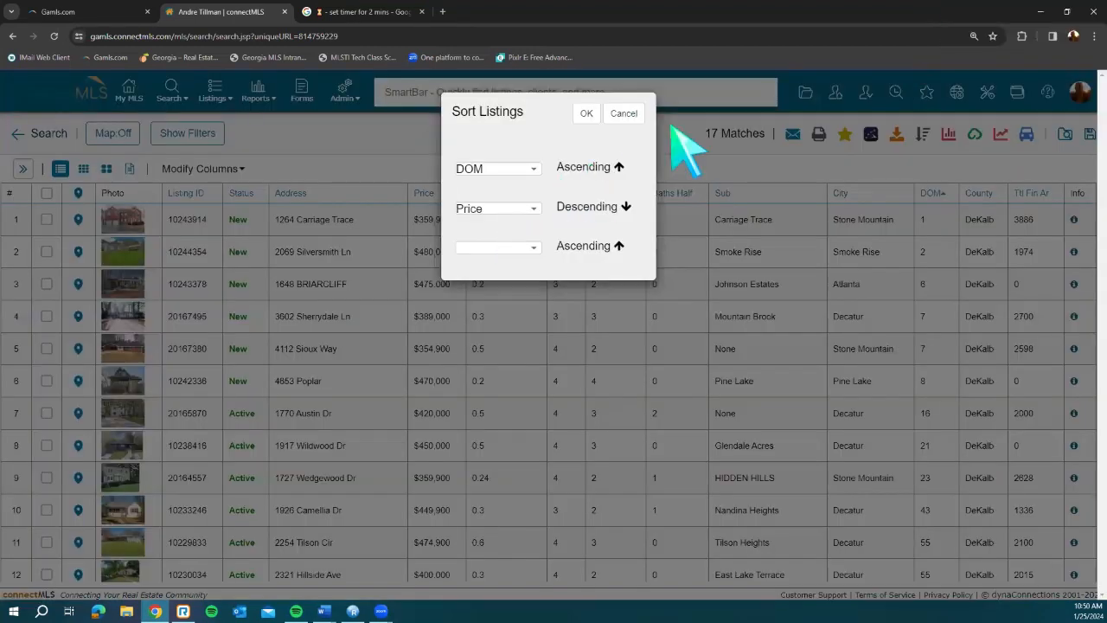
left_click(624, 113)
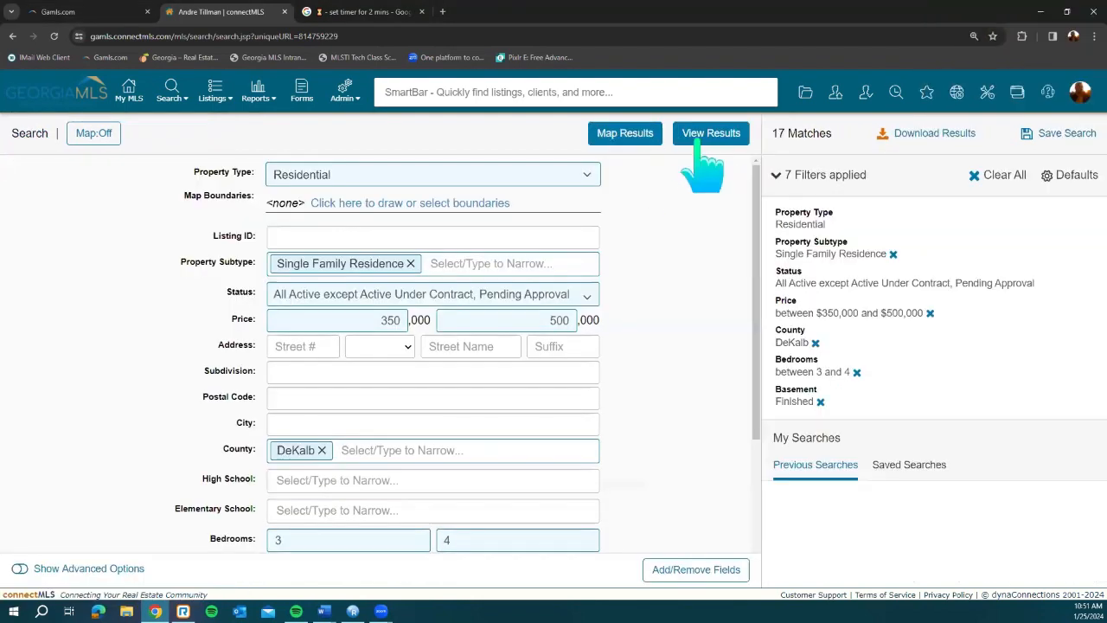
Step: Plot the 17 results on a map and pan toward the Clarkston listing
left_click(650, 139)
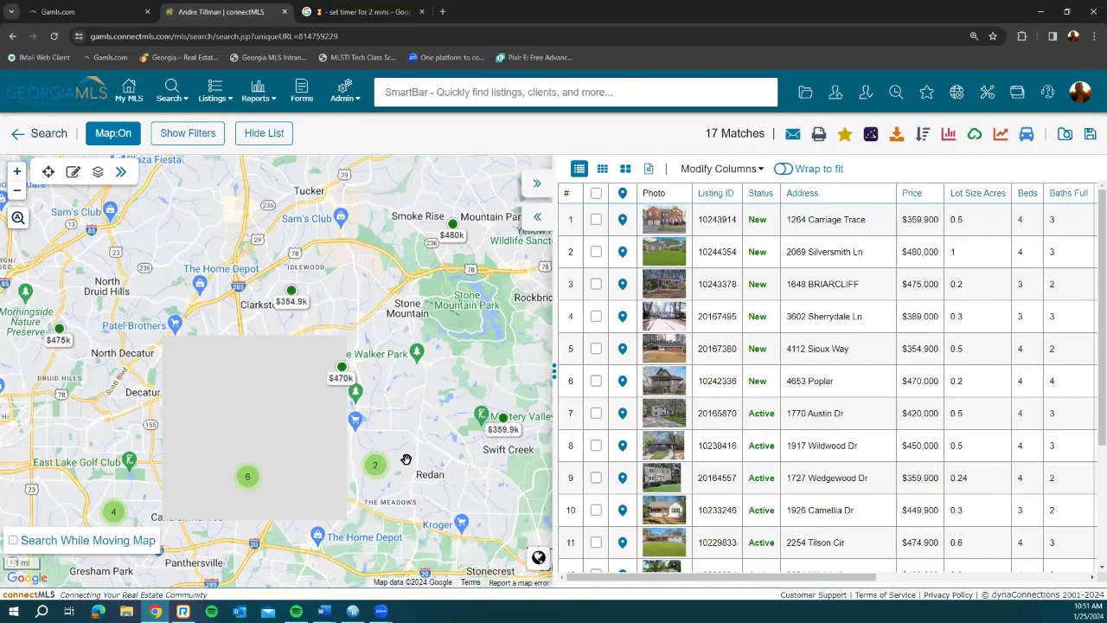
scroll(334, 469, "up", 1)
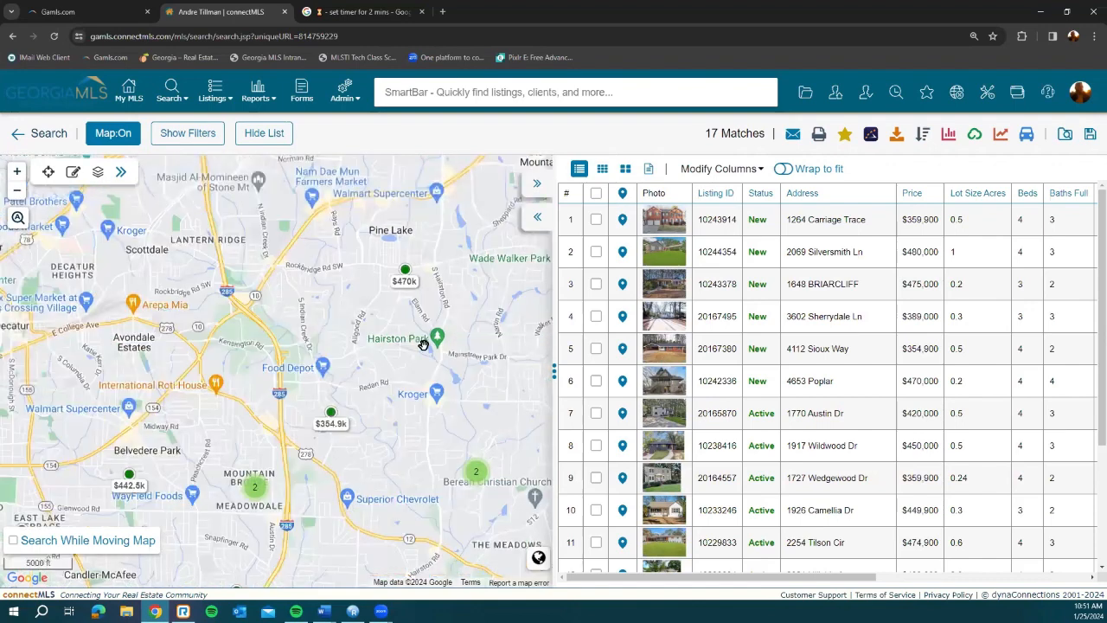
left_click_drag(452, 349, 405, 395)
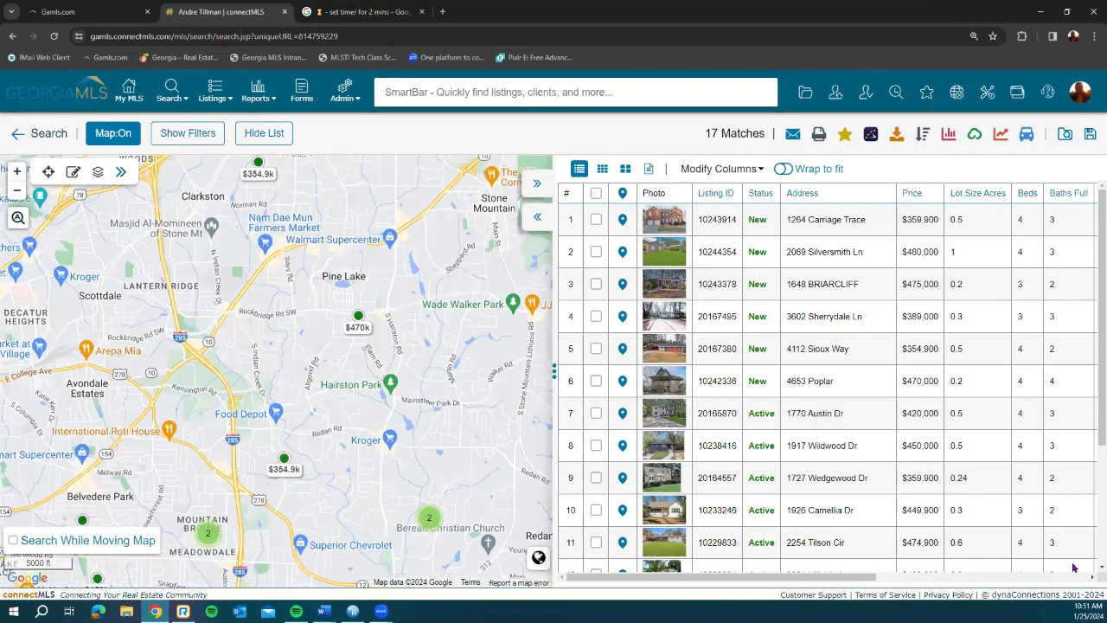
scroll(1090, 567, "right", 5)
scroll(1089, 567, "right", 1)
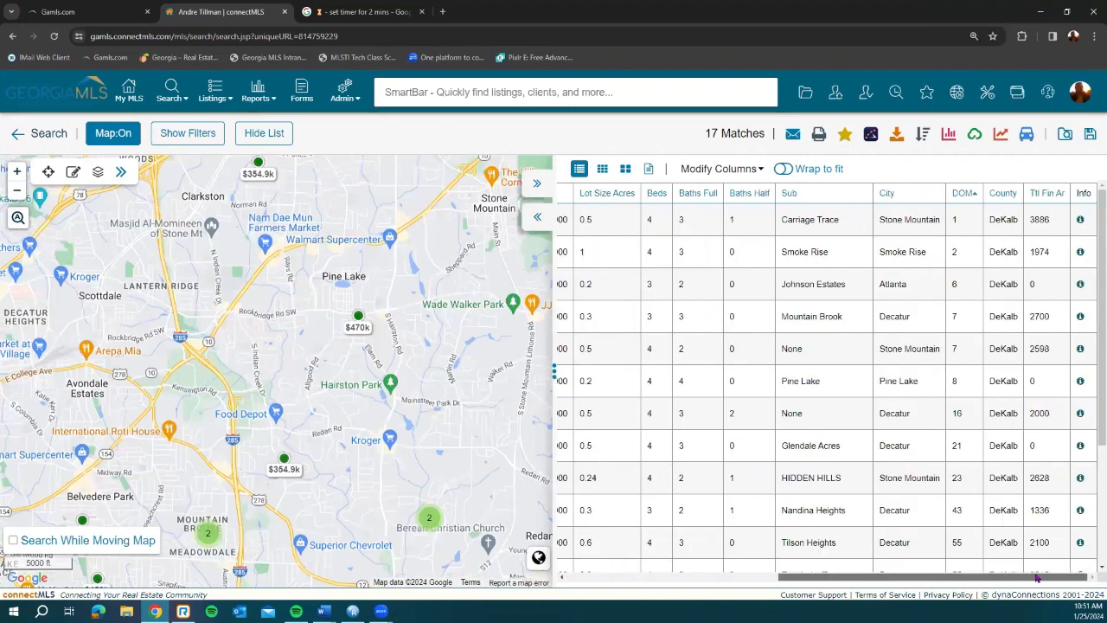
scroll(1037, 578, "left", 1)
scroll(1040, 579, "left", 2)
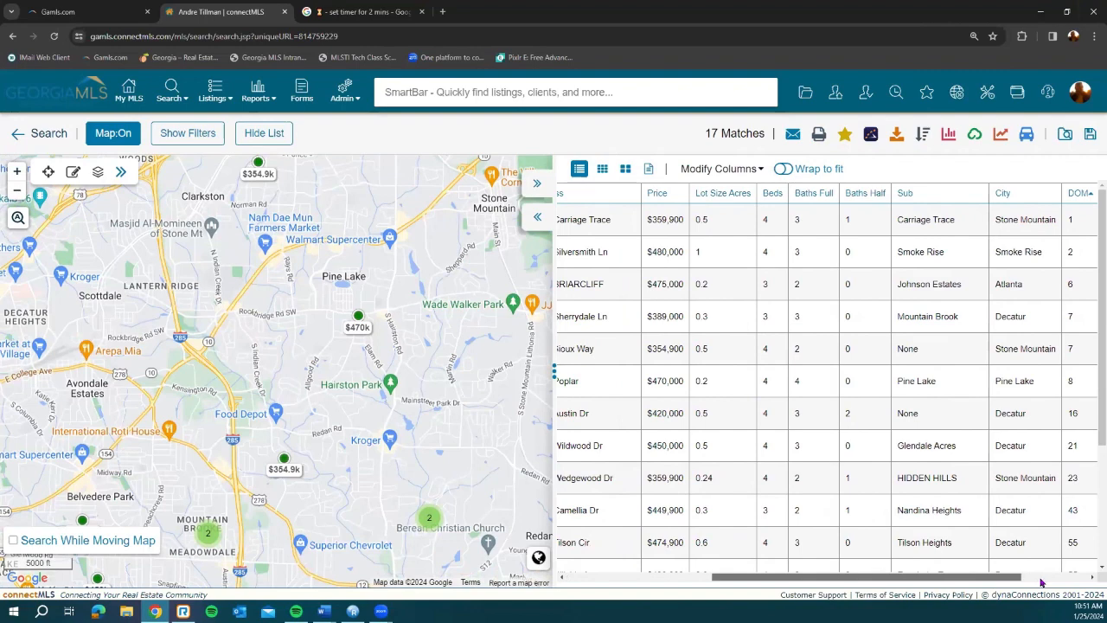
scroll(1042, 582, "right", 2)
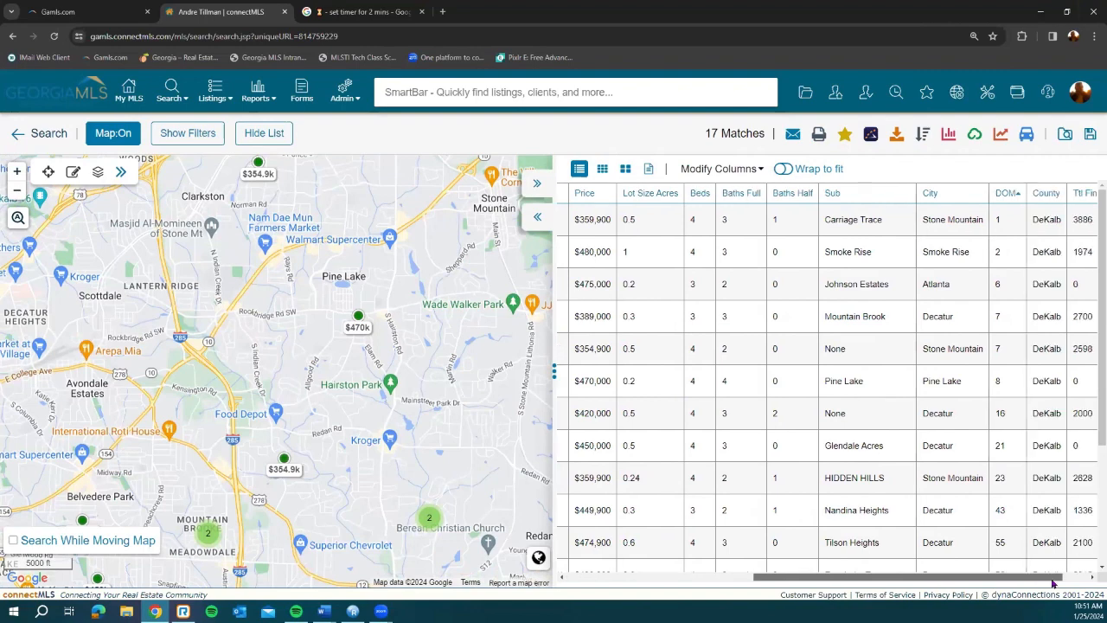
left_click_drag(242, 183, 251, 291)
left_click(266, 272)
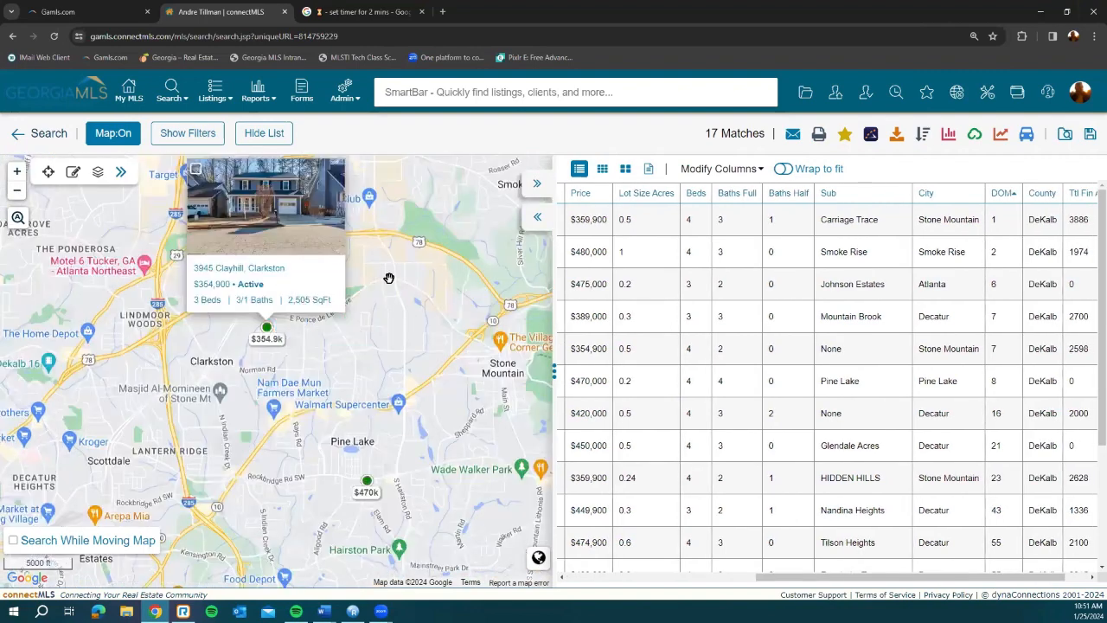
left_click(345, 223)
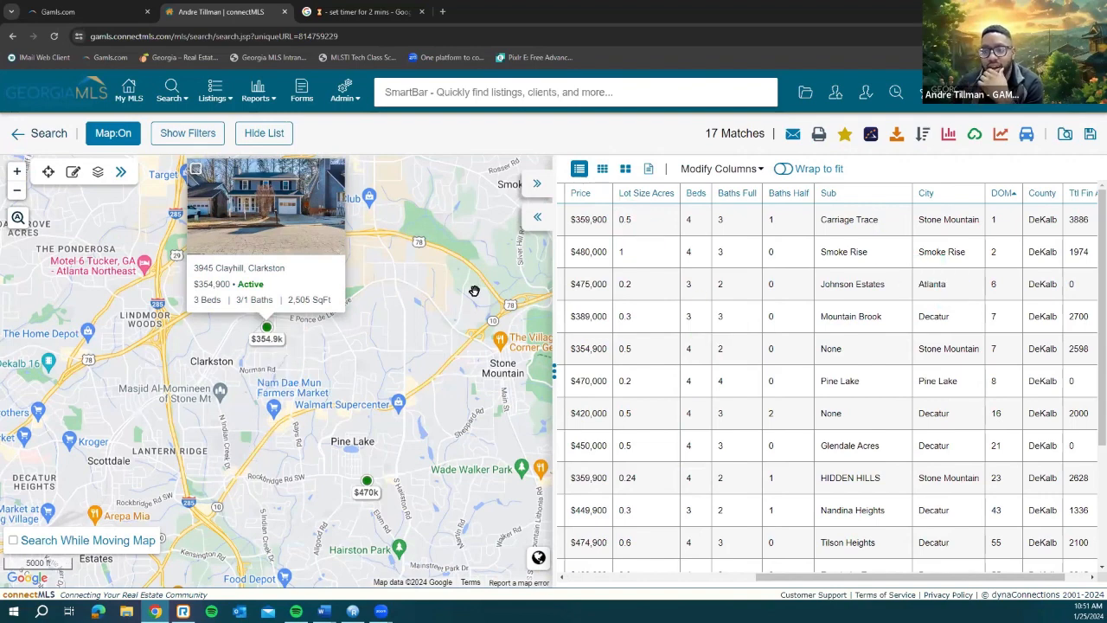
left_click(578, 573)
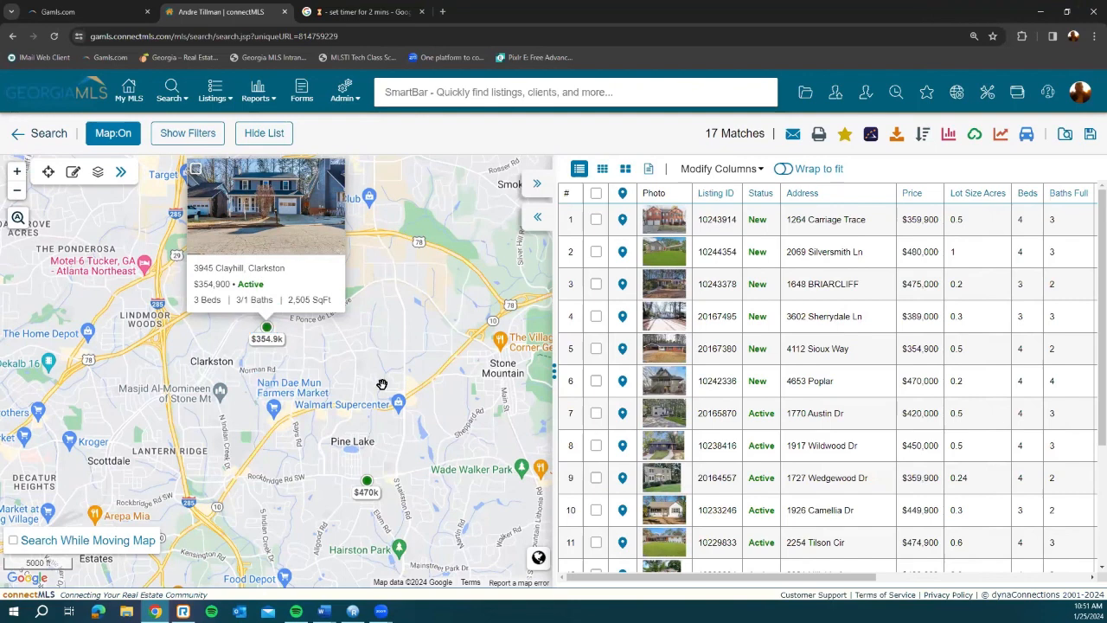
left_click_drag(370, 383, 383, 433)
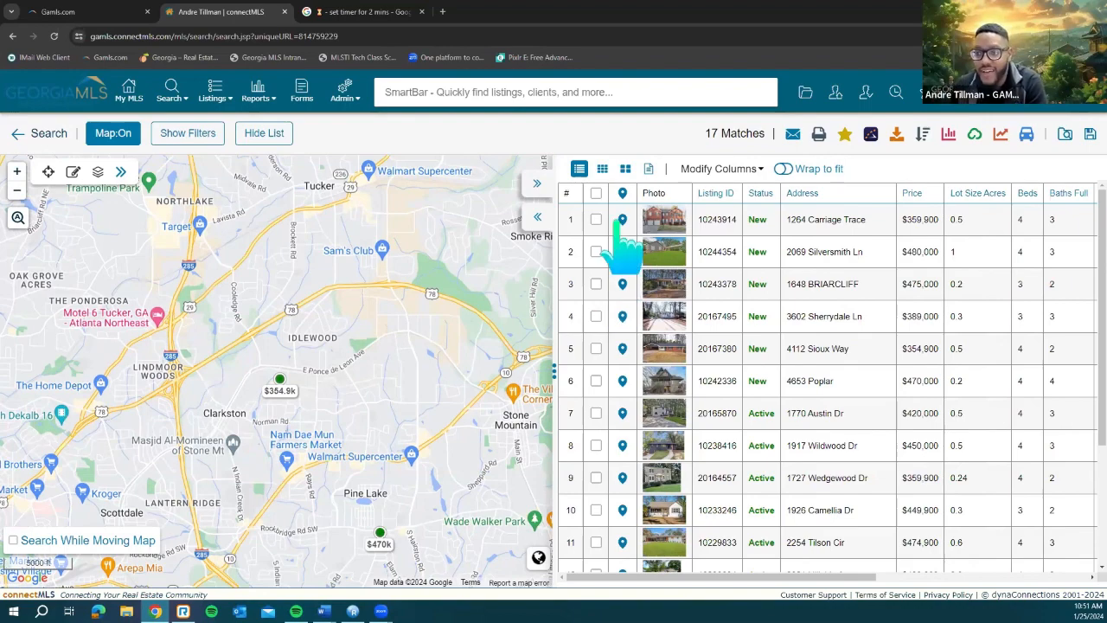
left_click(766, 216)
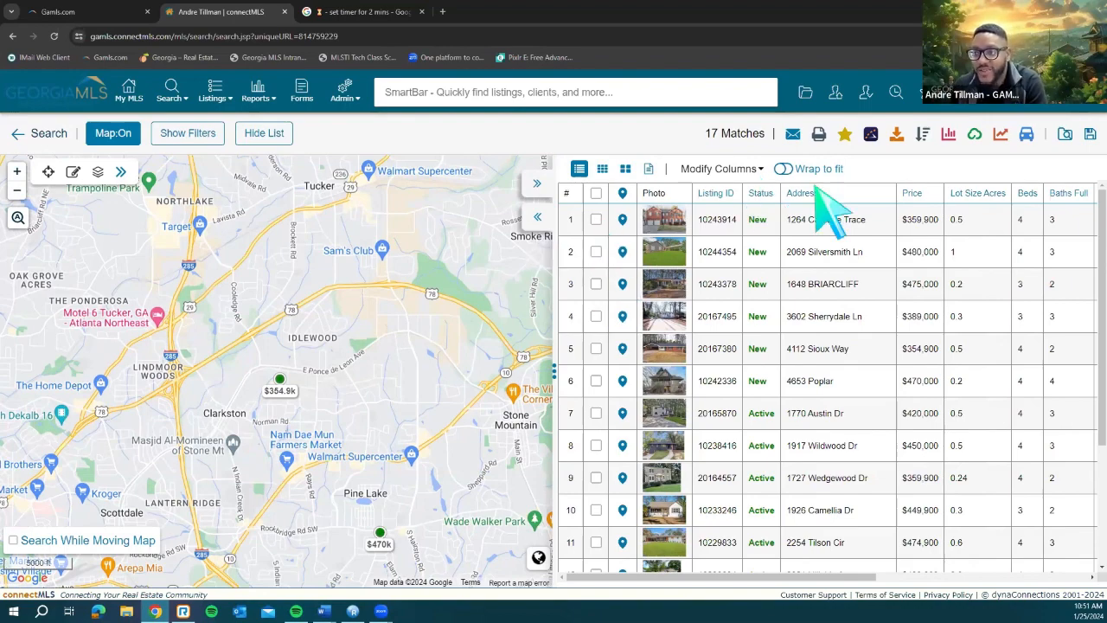
left_click(821, 180)
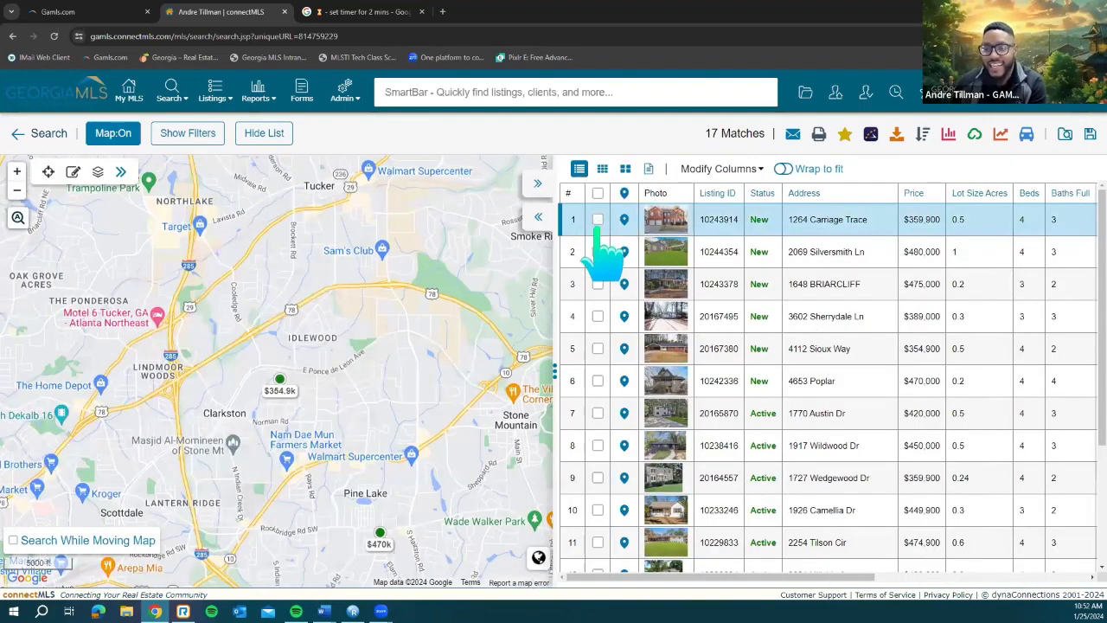
left_click(597, 220)
left_click(598, 252)
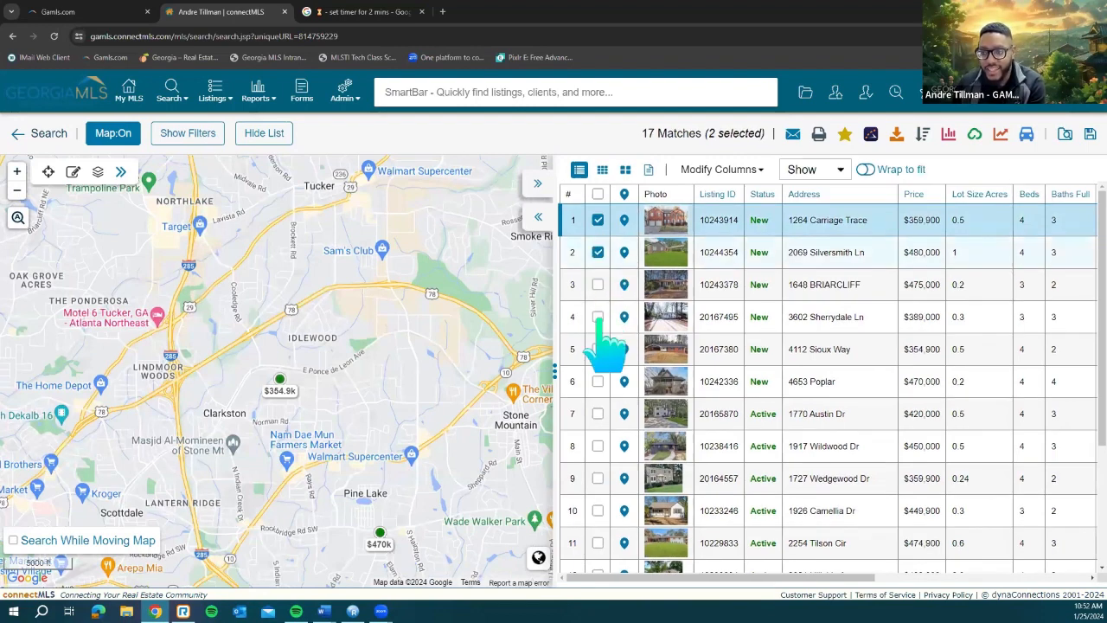
left_click(598, 284)
left_click(597, 316)
left_click(598, 348)
left_click(598, 381)
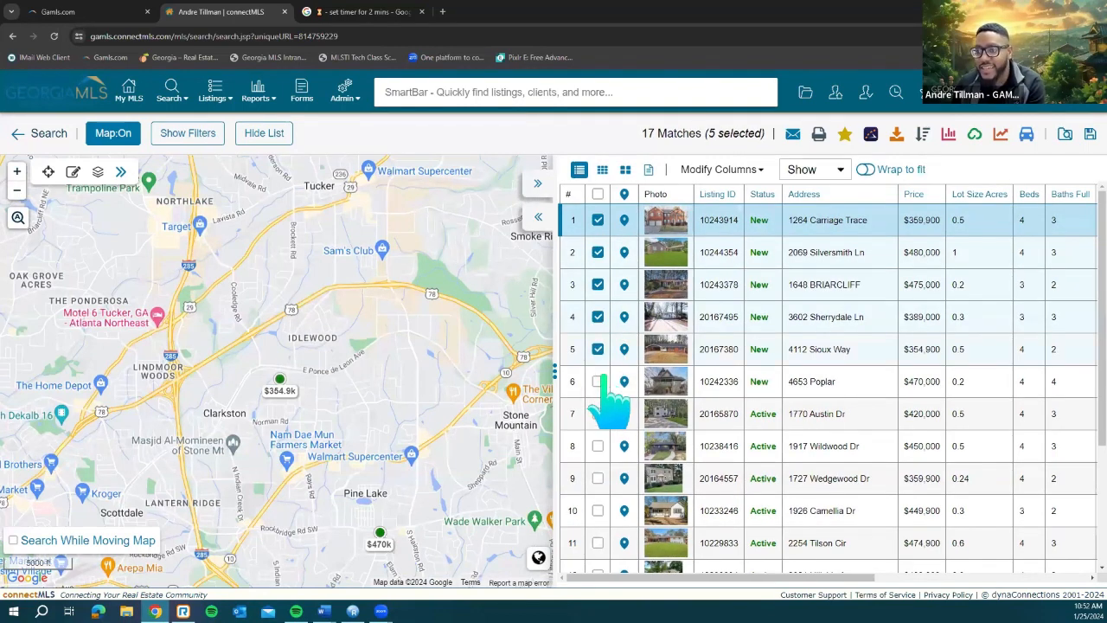
left_click(870, 139)
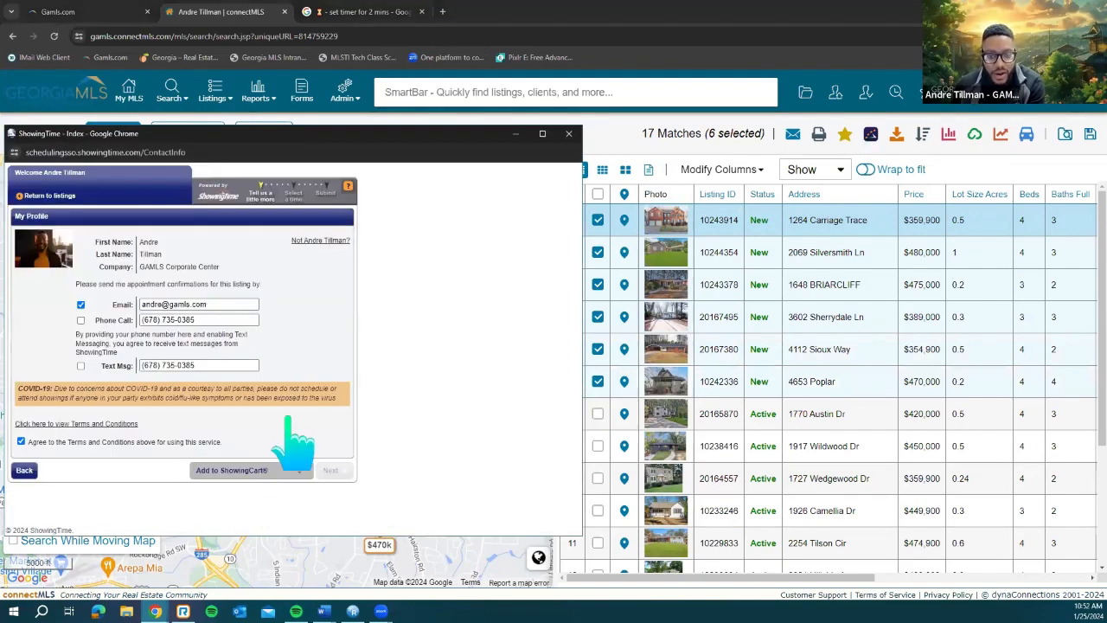
Step: Add the selected listings to the 1/26/2024 ShowingTime tour
left_click(272, 469)
left_click(286, 423)
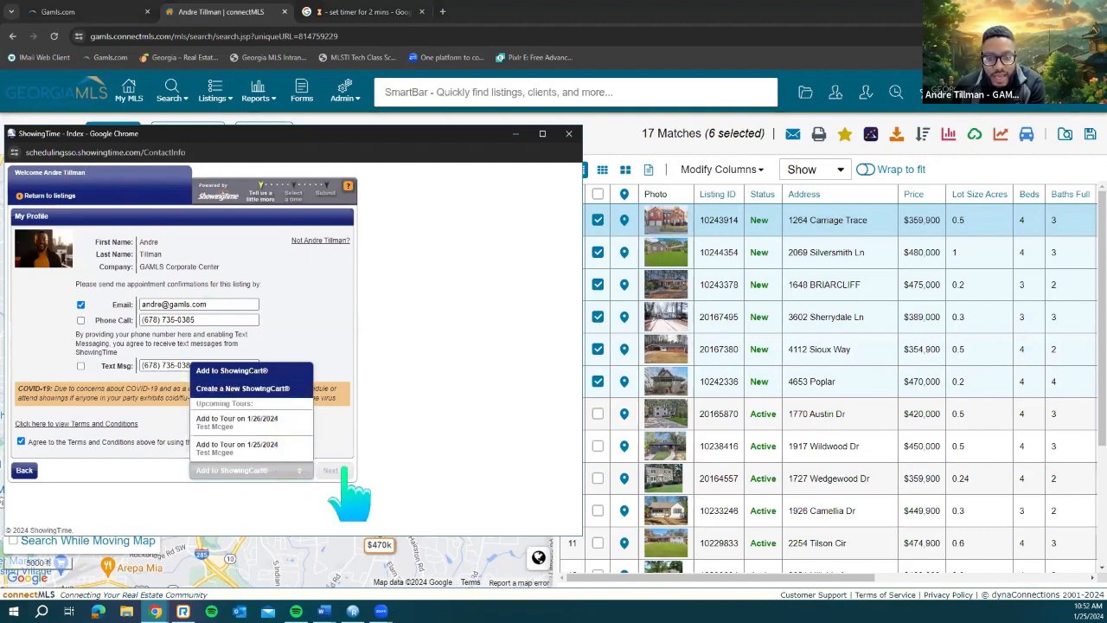
left_click(332, 471)
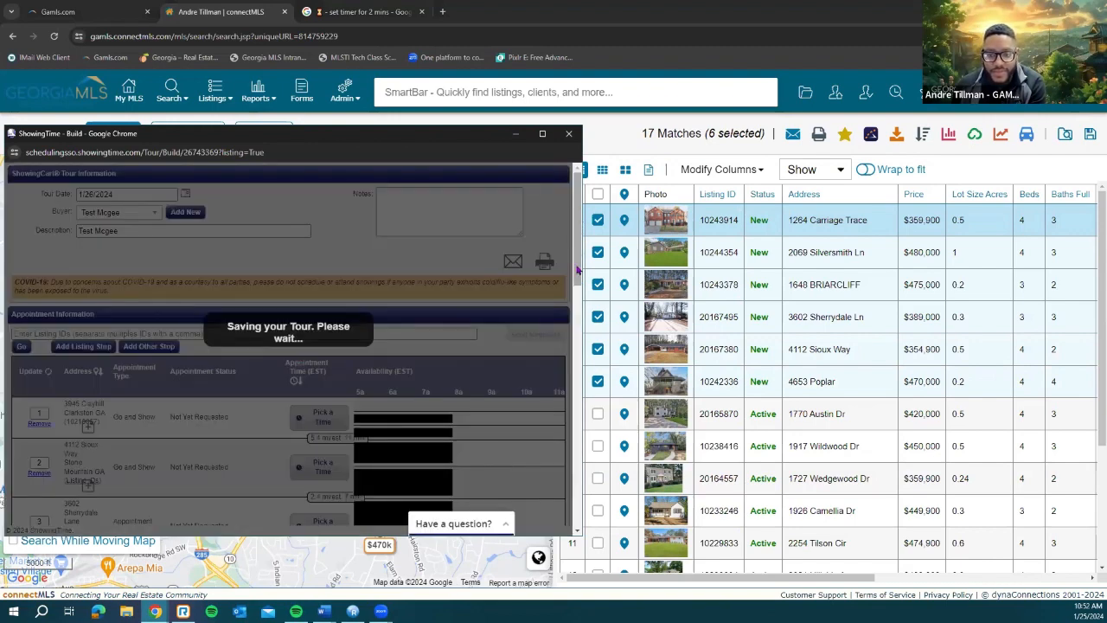
Step: Optimize the tour's stop order and review the ten stops and route map full screen
scroll(565, 363, "down", 2)
scroll(563, 377, "down", 5)
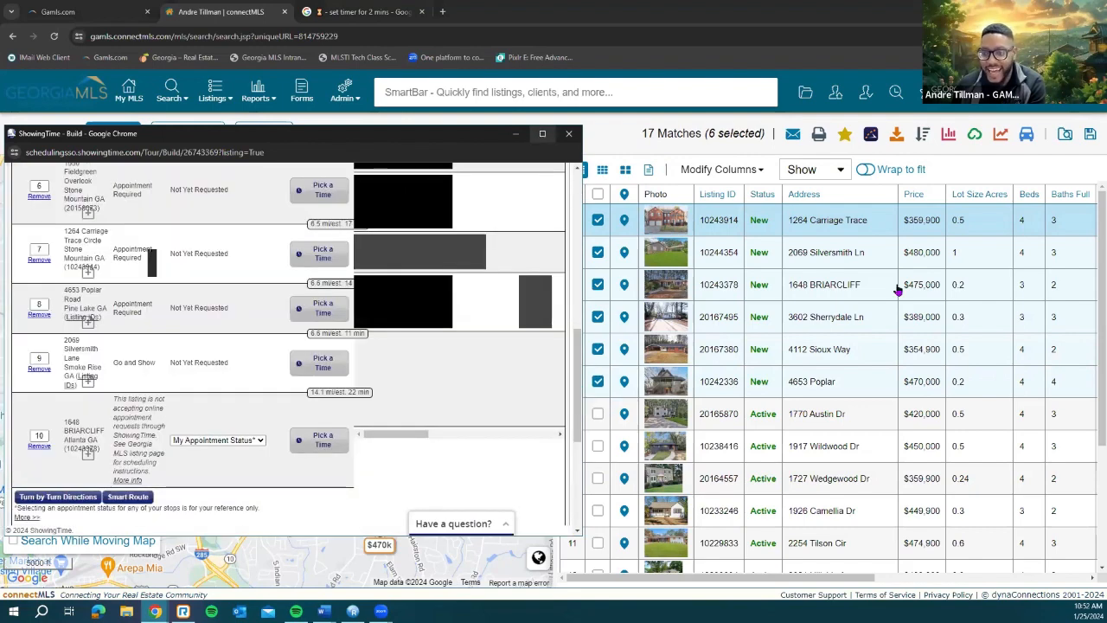
left_click(543, 134)
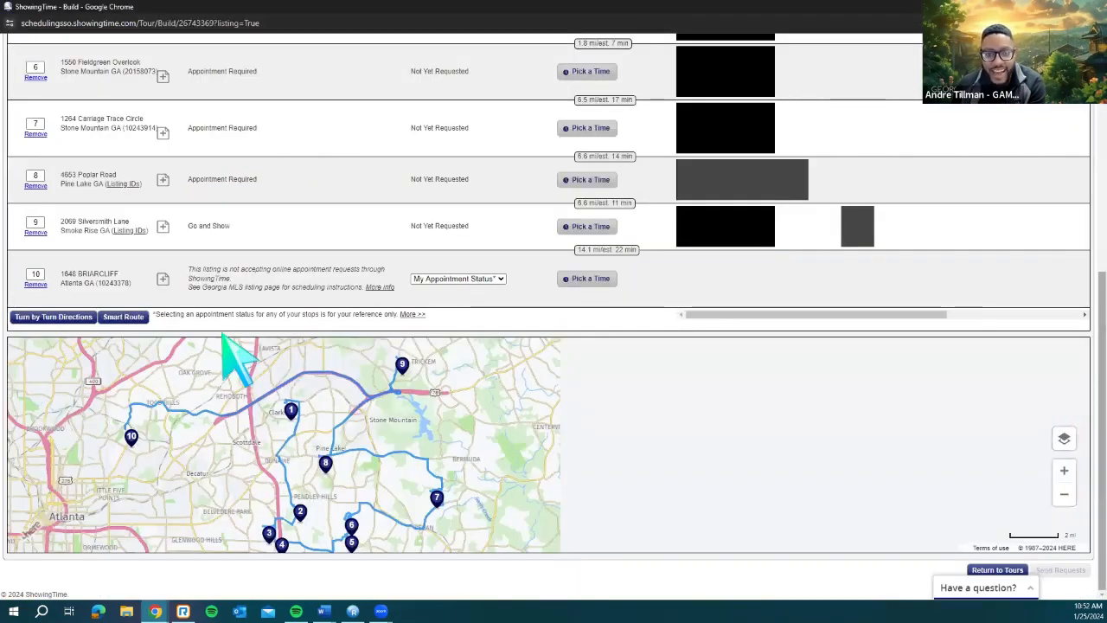
left_click(117, 317)
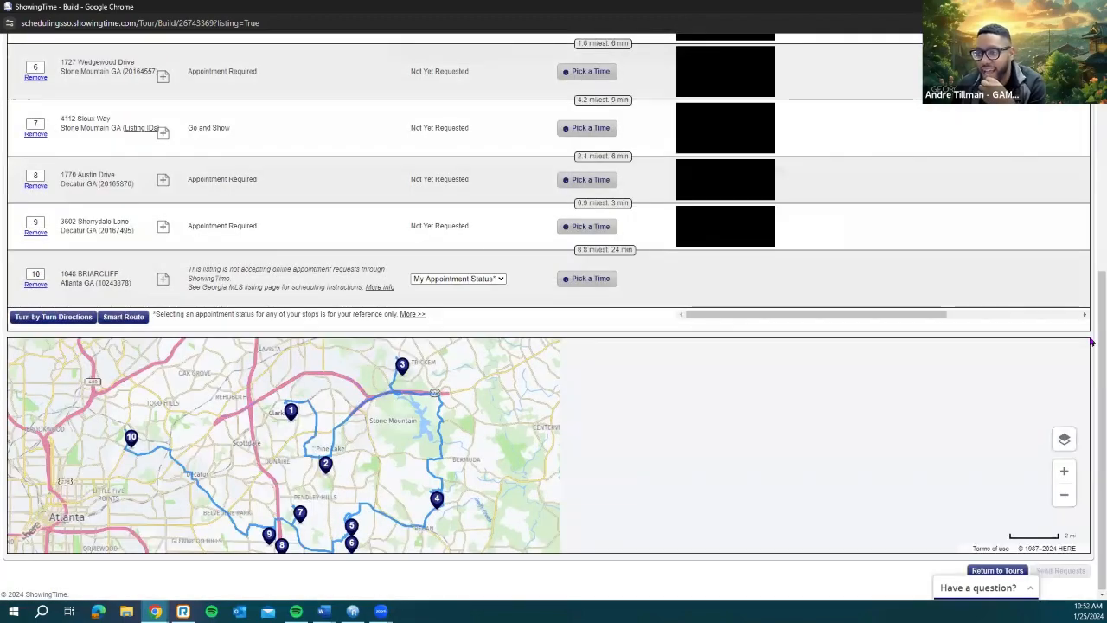
left_click(1091, 138)
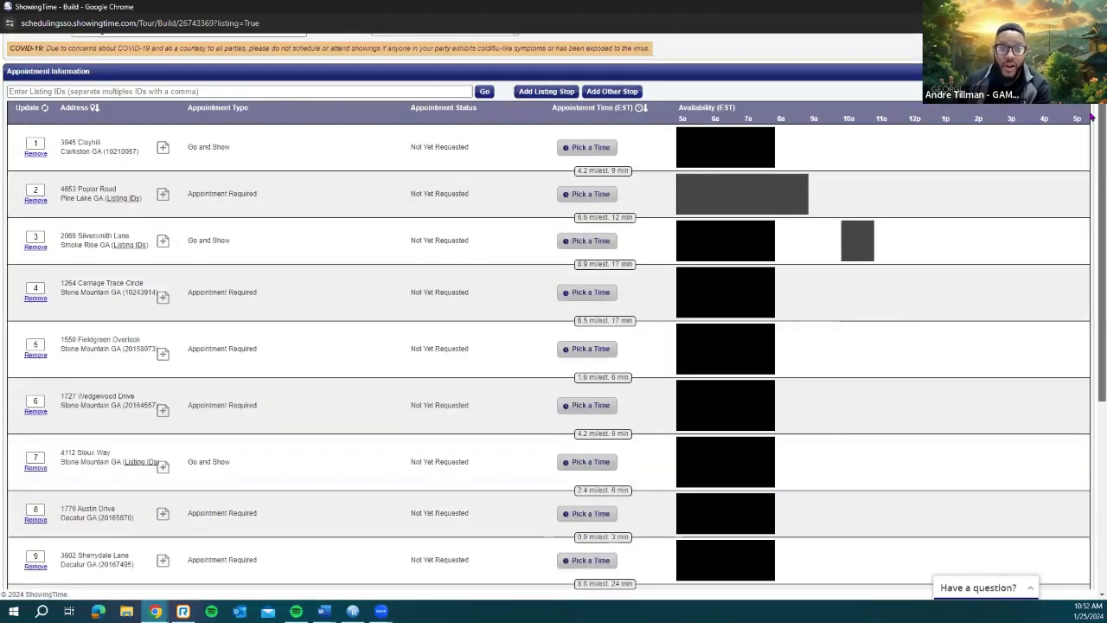
scroll(294, 237, "up", 1)
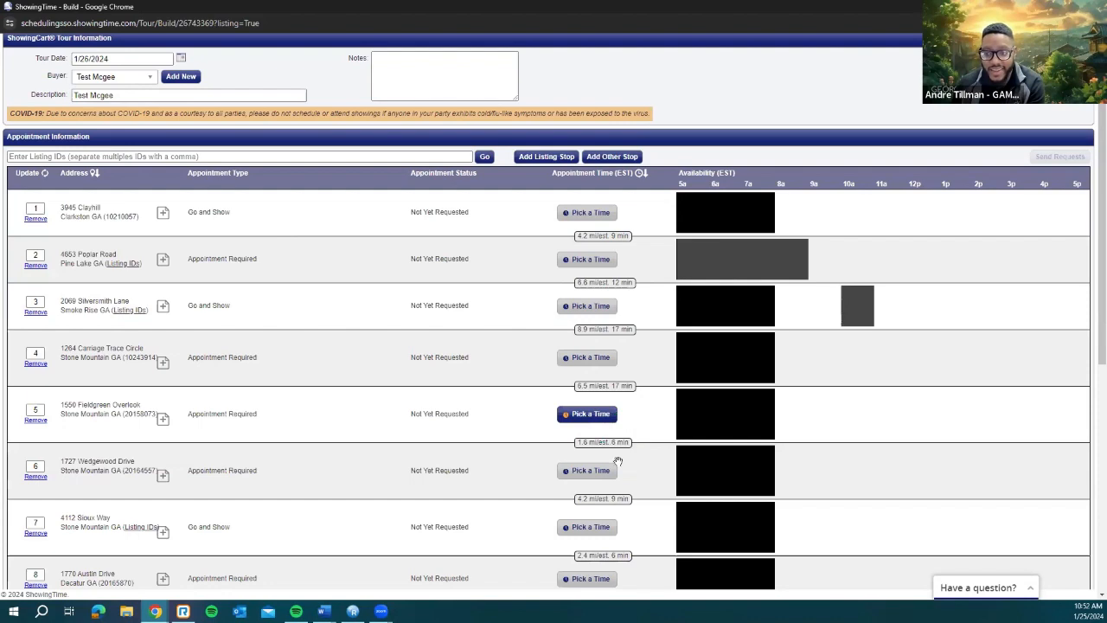
scroll(618, 461, "down", 2)
scroll(618, 467, "down", 3)
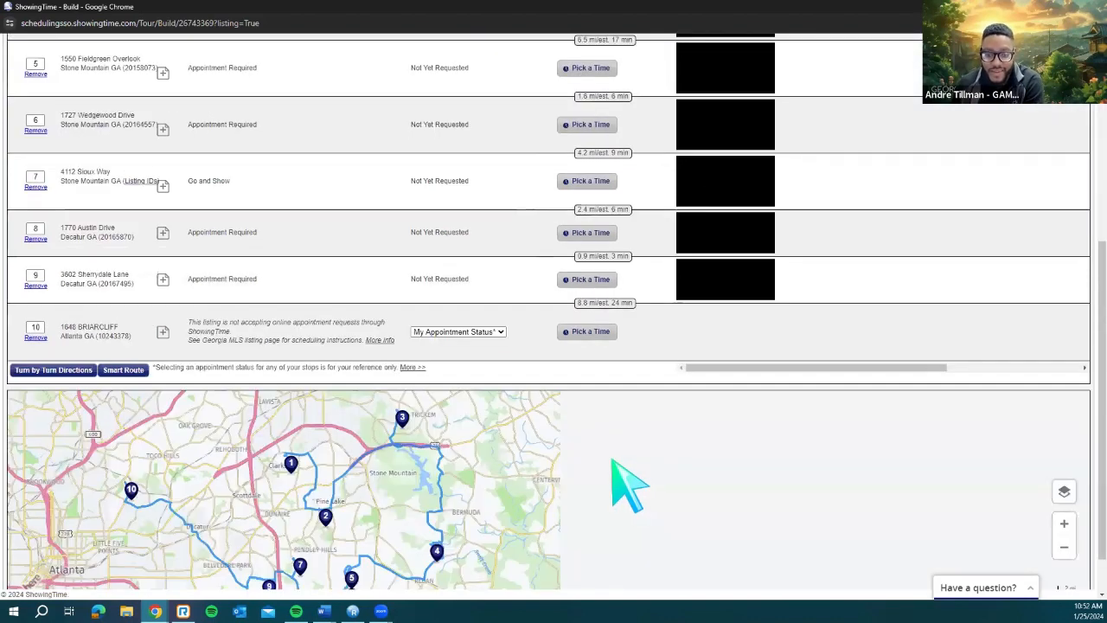
scroll(577, 467, "down", 1)
scroll(577, 467, "up", 1)
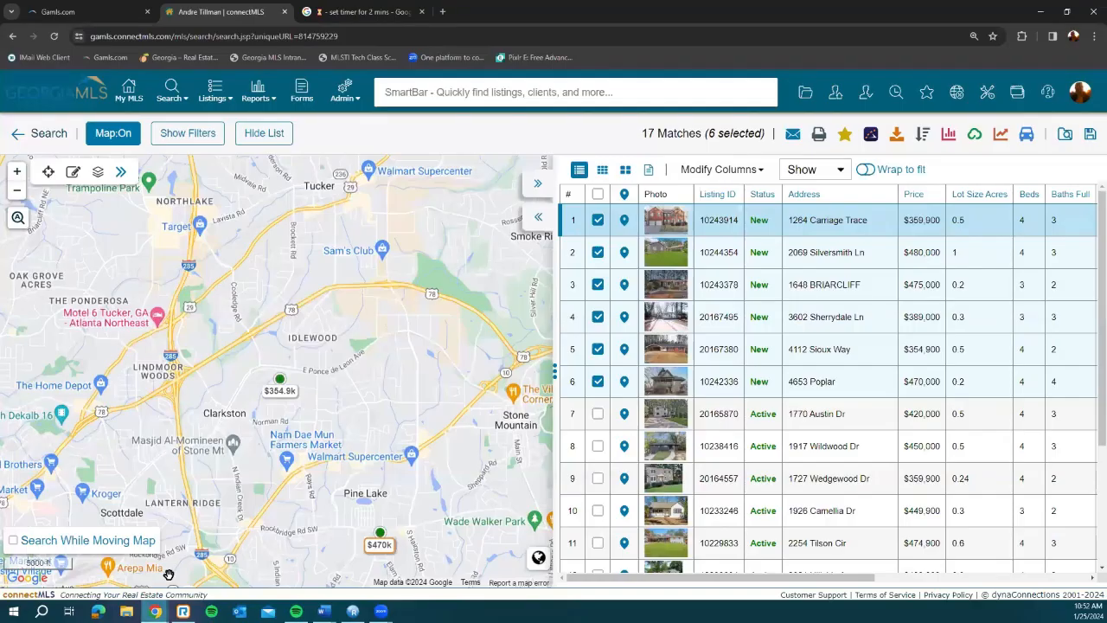
Step: Uncheck all listings and hide the results list so the map fills the page
left_click(598, 192)
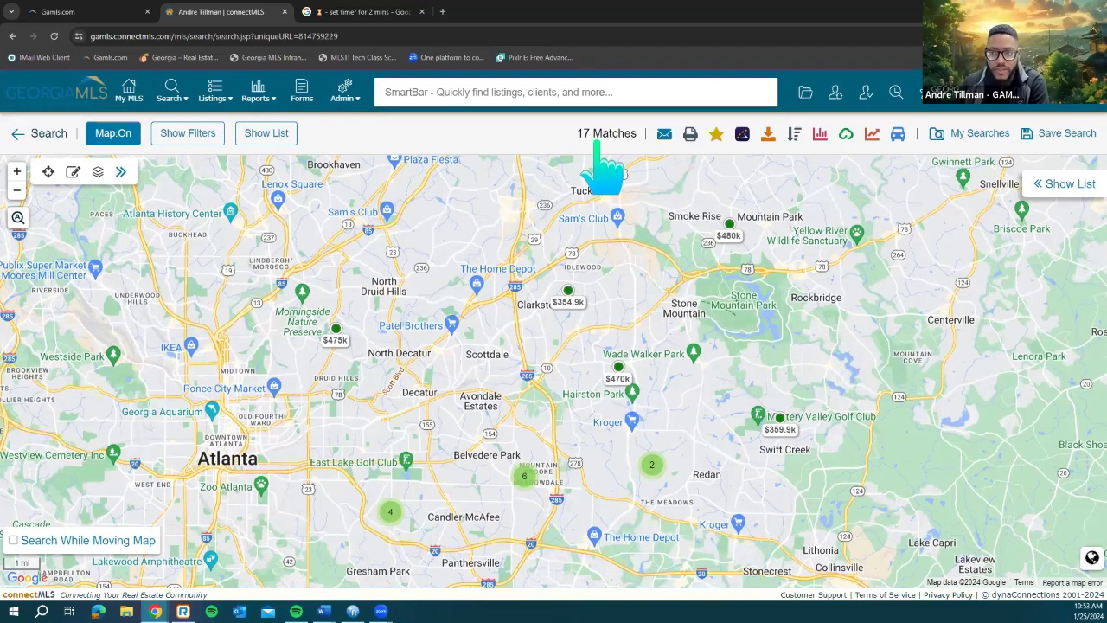
left_click(1064, 184)
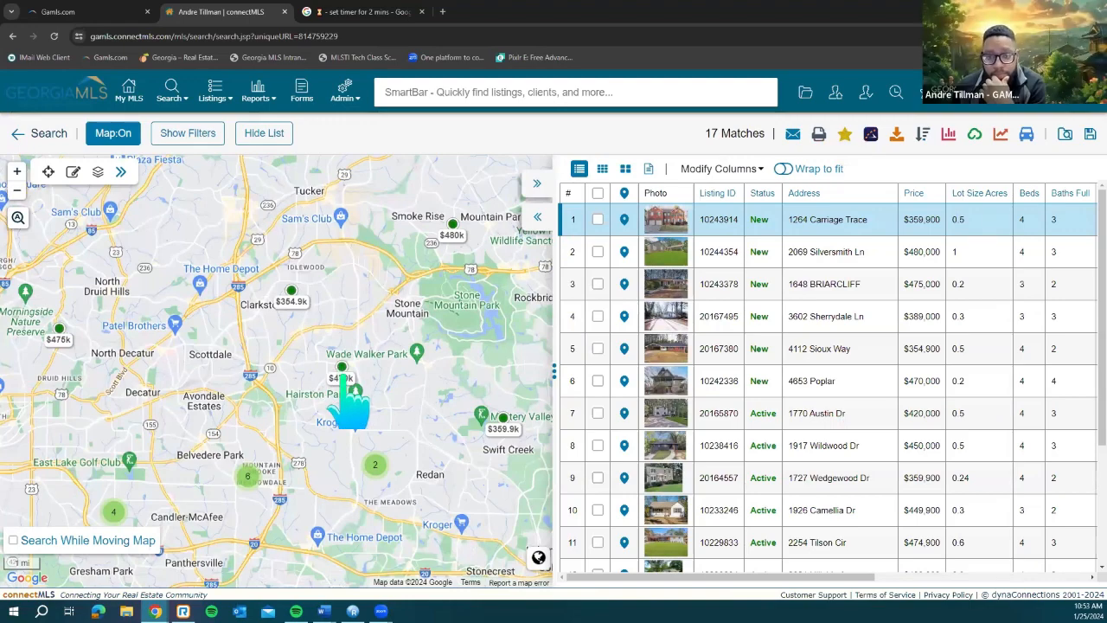
scroll(345, 376, "up", 1)
scroll(346, 372, "up", 2)
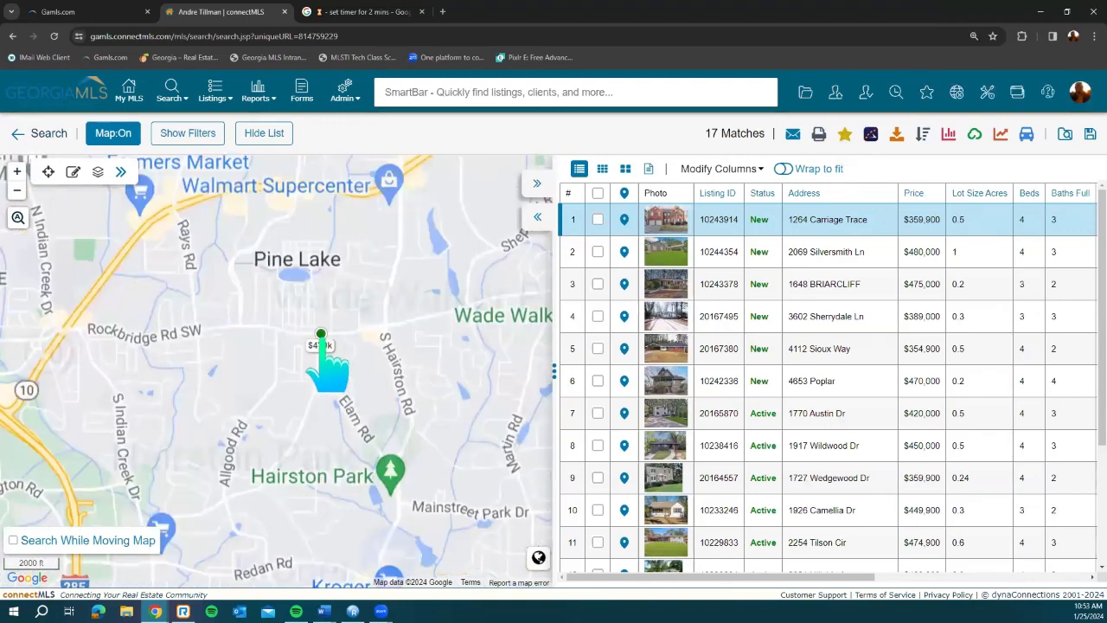
mouse_move(320, 334)
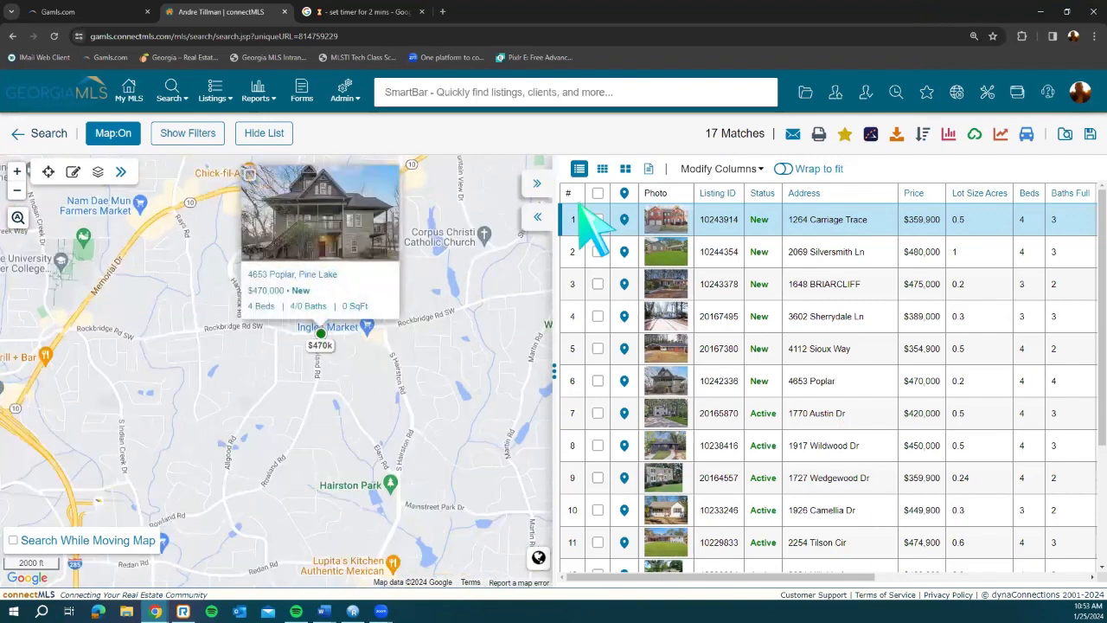
left_click(537, 184)
scroll(602, 393, "up", 1)
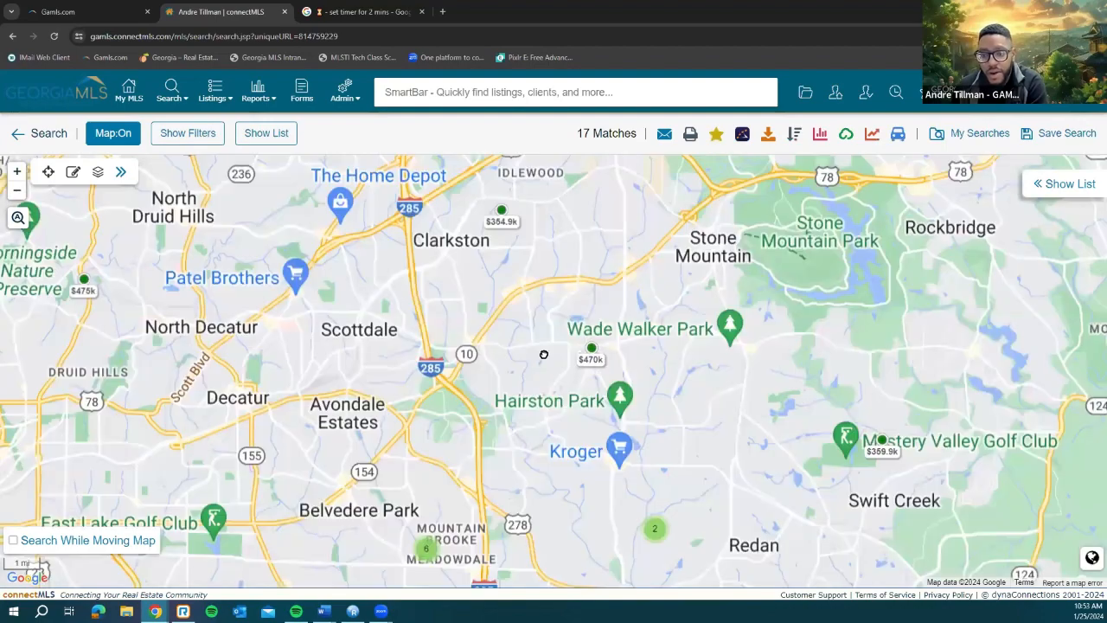
left_click_drag(544, 472, 548, 427)
left_click_drag(434, 425, 426, 416)
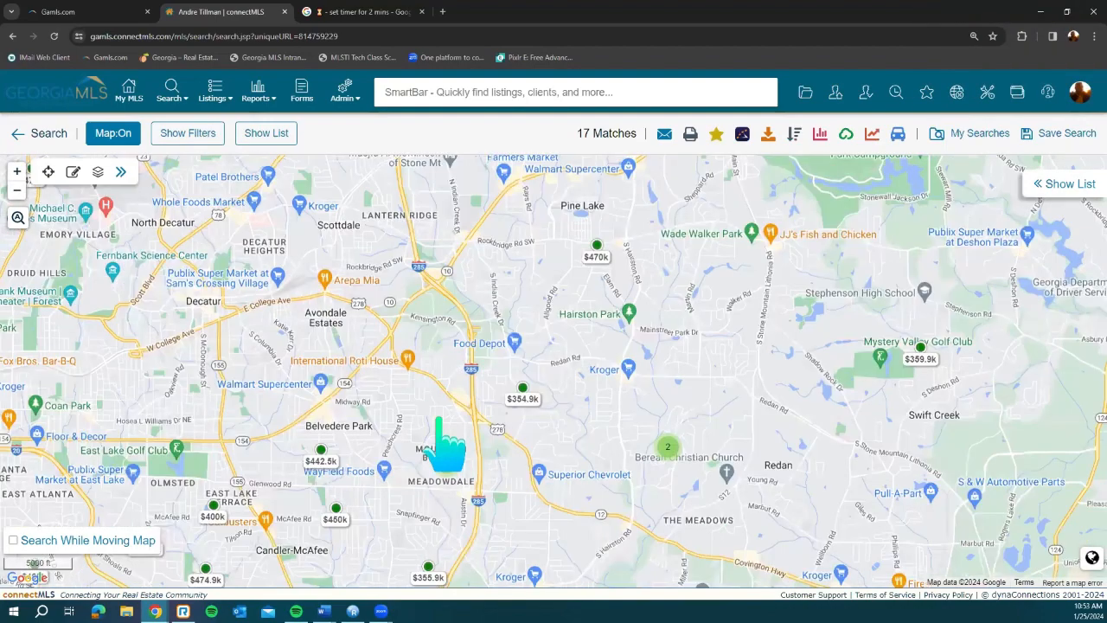
left_click_drag(488, 456, 491, 411)
left_click(446, 417)
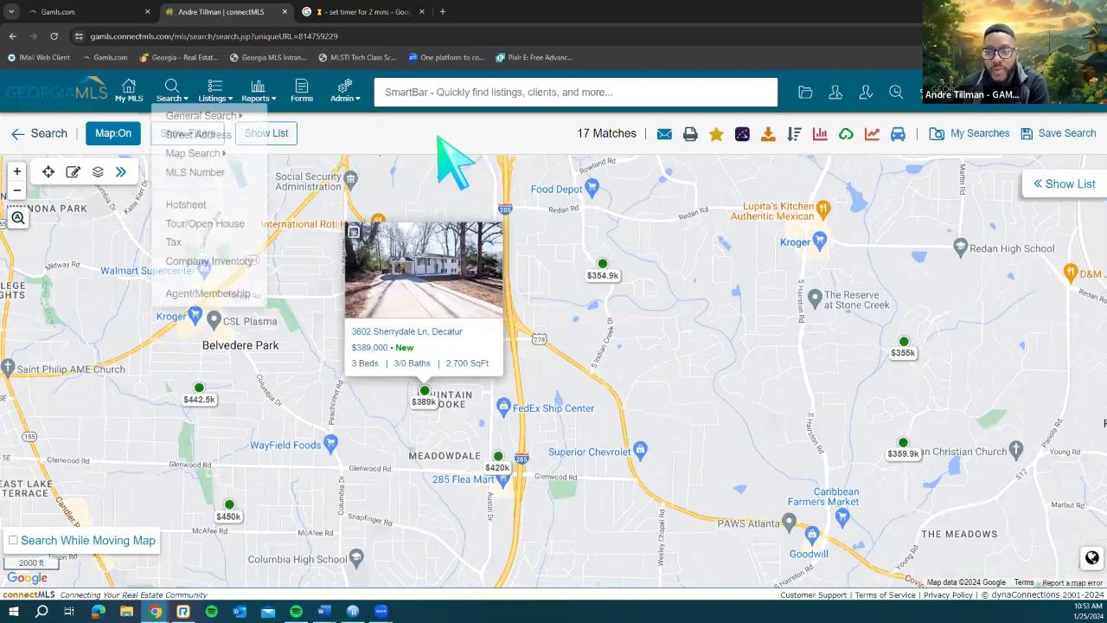
Step: Draw a radius circle around Belvedere Park and Meadowdale
left_click(73, 173)
left_click(164, 173)
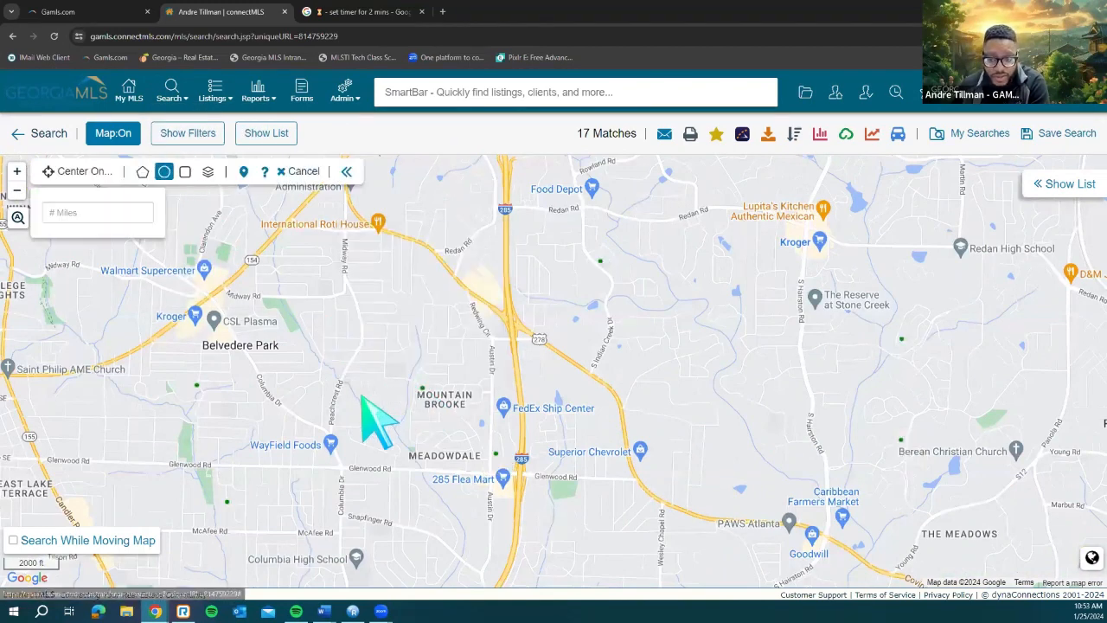
mouse_move(362, 396)
left_mouse_down()
mouse_move(392, 465)
mouse_move(453, 524)
mouse_move(527, 549)
mouse_move(548, 525)
left_mouse_up()
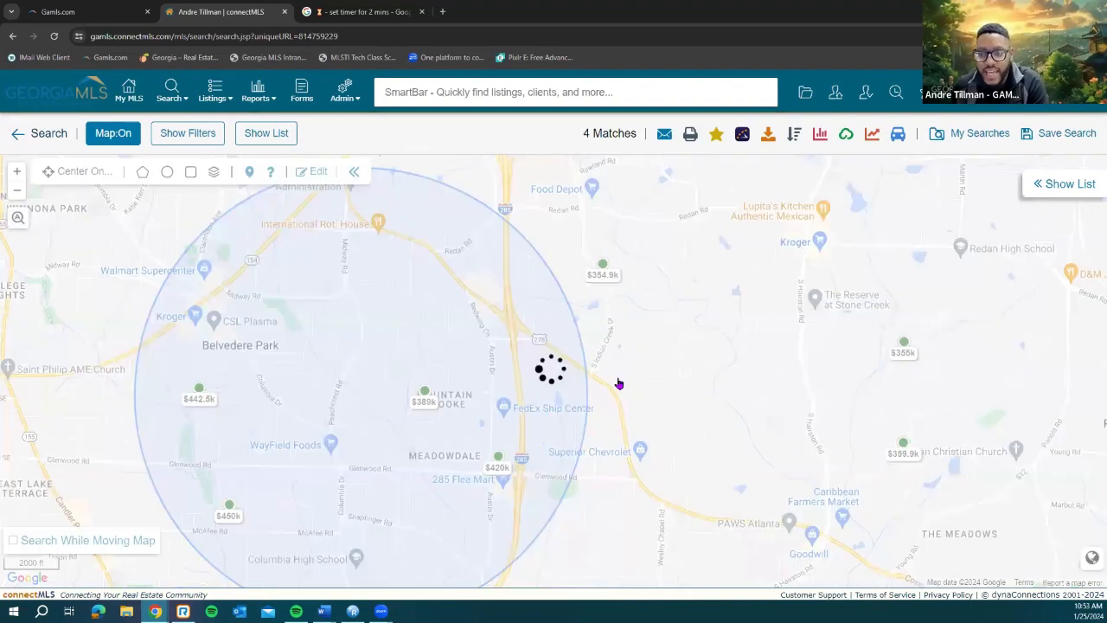
scroll(620, 373, "up", 1)
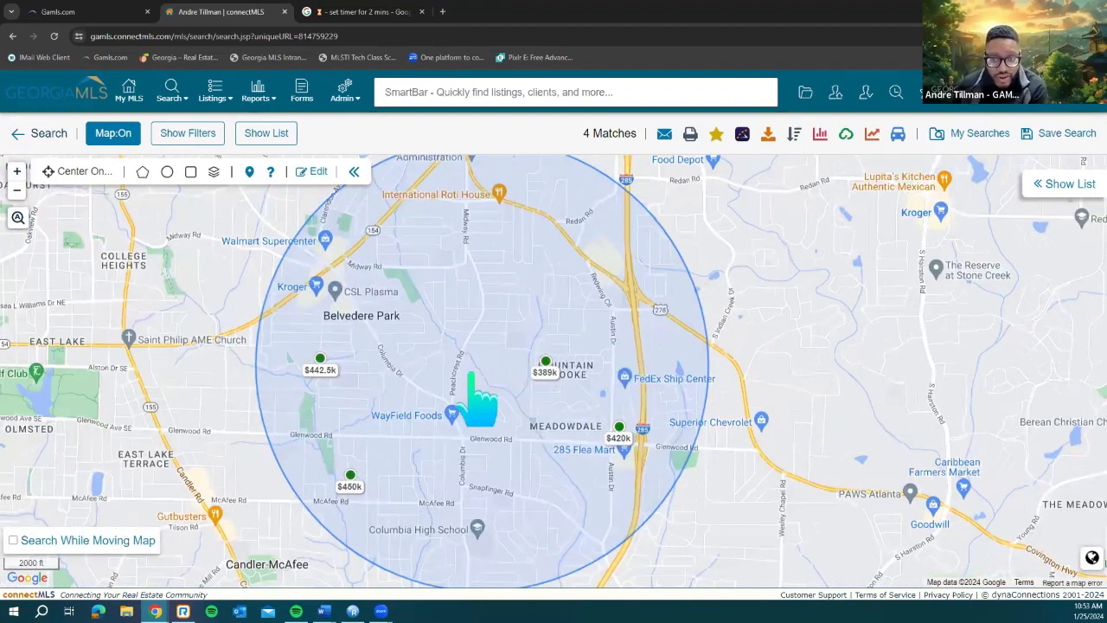
Step: Draw a four-corner polygon near Austin Dr and Mountain Brooke, leaving 2 matches
left_click(142, 173)
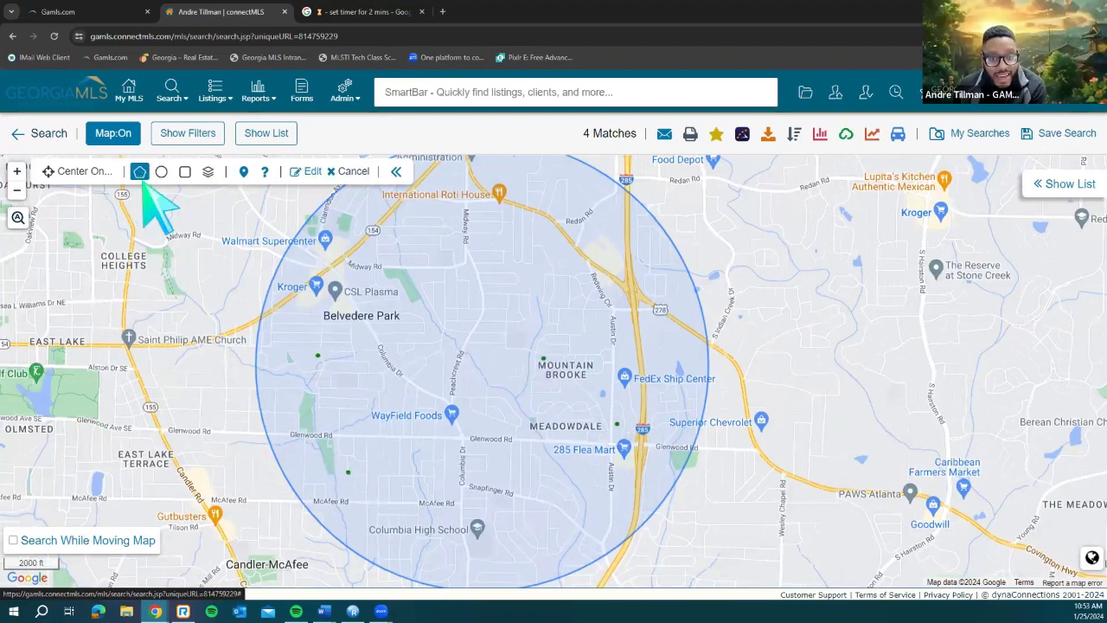
left_click(630, 329)
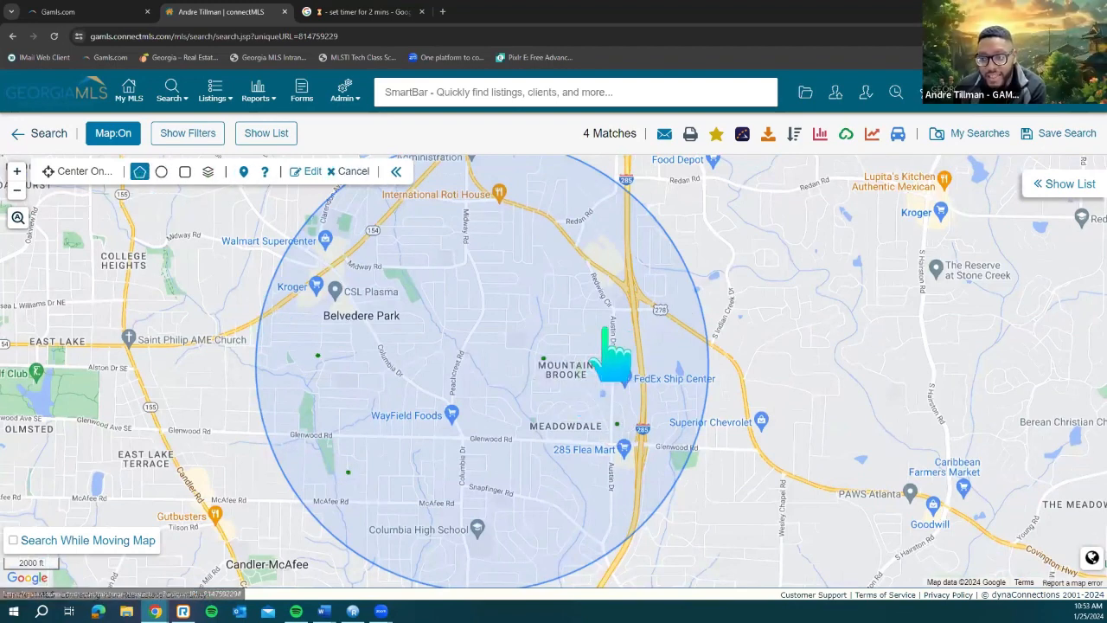
left_click(513, 332)
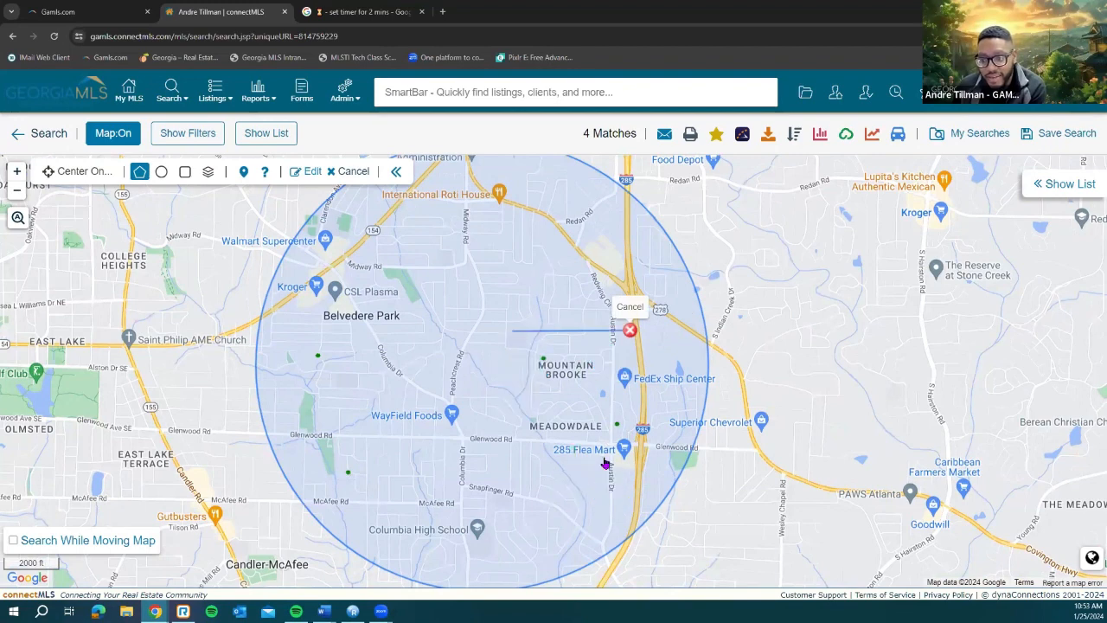
left_click(603, 457)
left_click(655, 442)
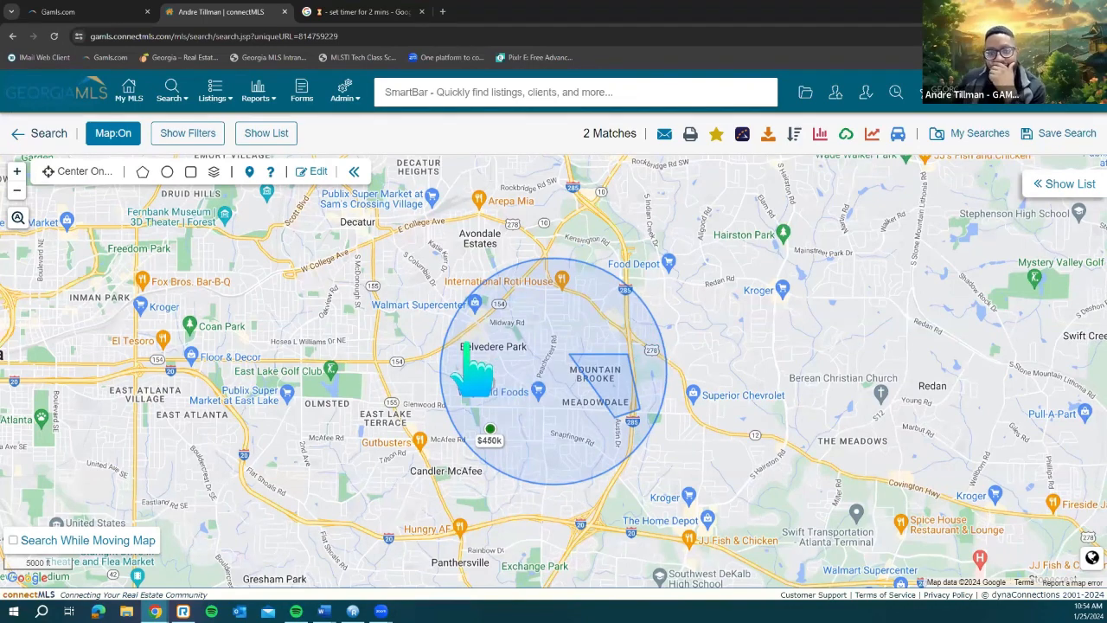
Step: Reshape the drawn polygon by moving its top-left corner slightly upward
scroll(572, 361, "up", 1)
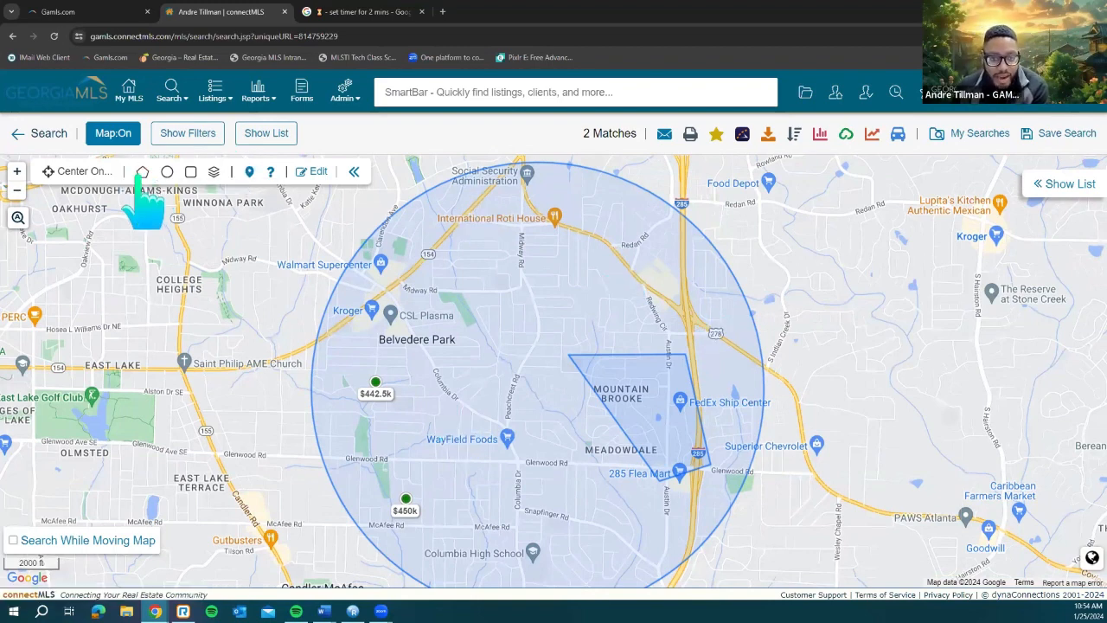
left_click(321, 172)
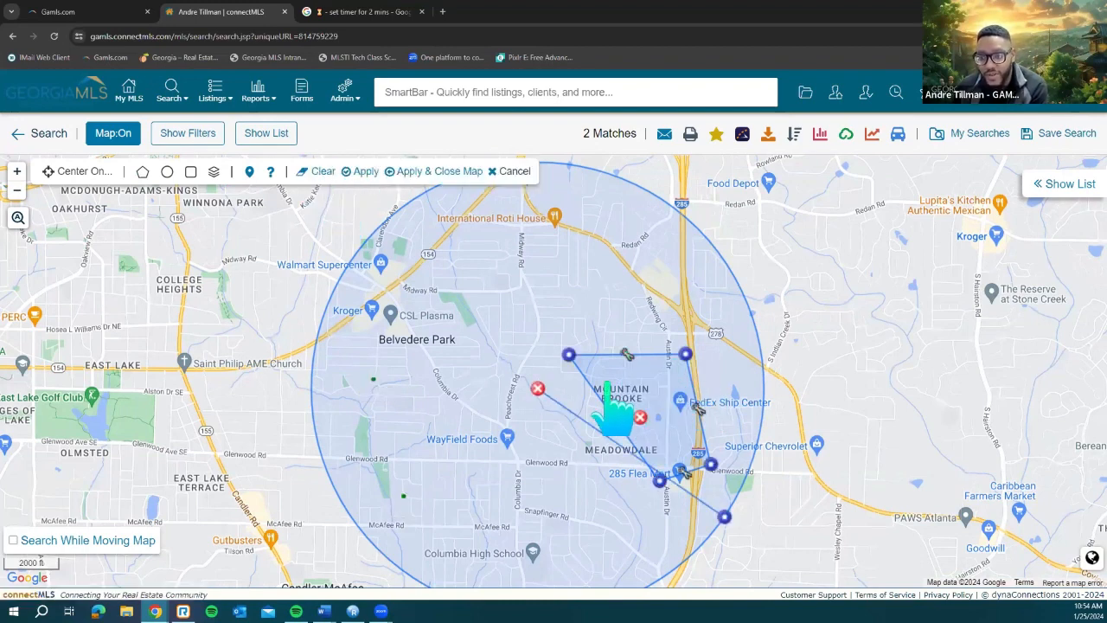
mouse_move(569, 355)
left_mouse_down()
mouse_move(631, 390)
mouse_move(573, 343)
left_mouse_up()
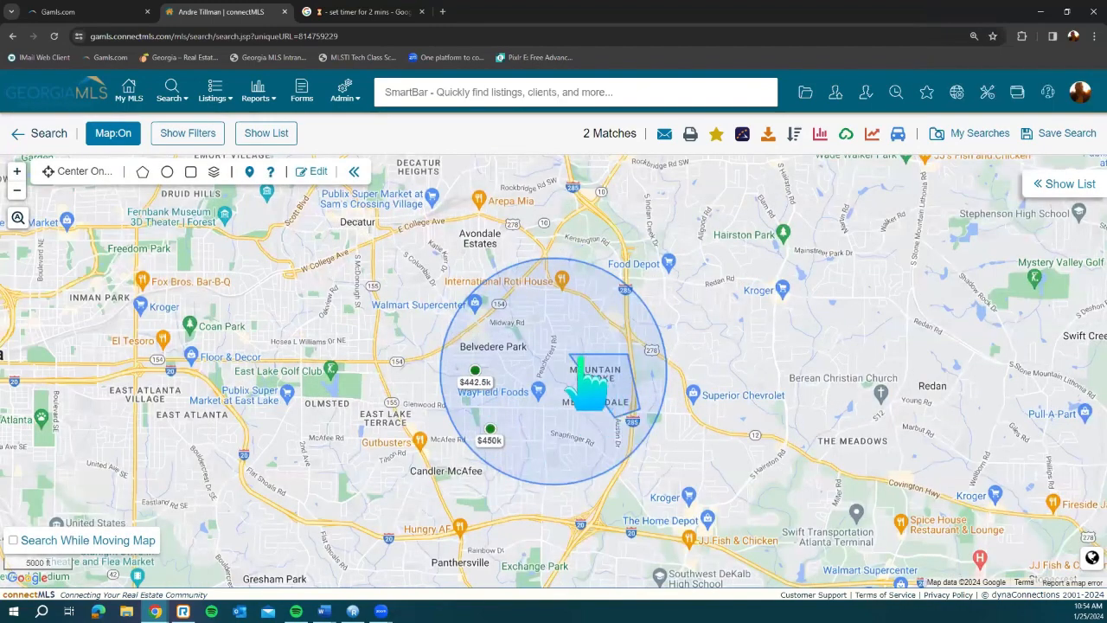
scroll(575, 358, "up", 1)
scroll(588, 302, "up", 1)
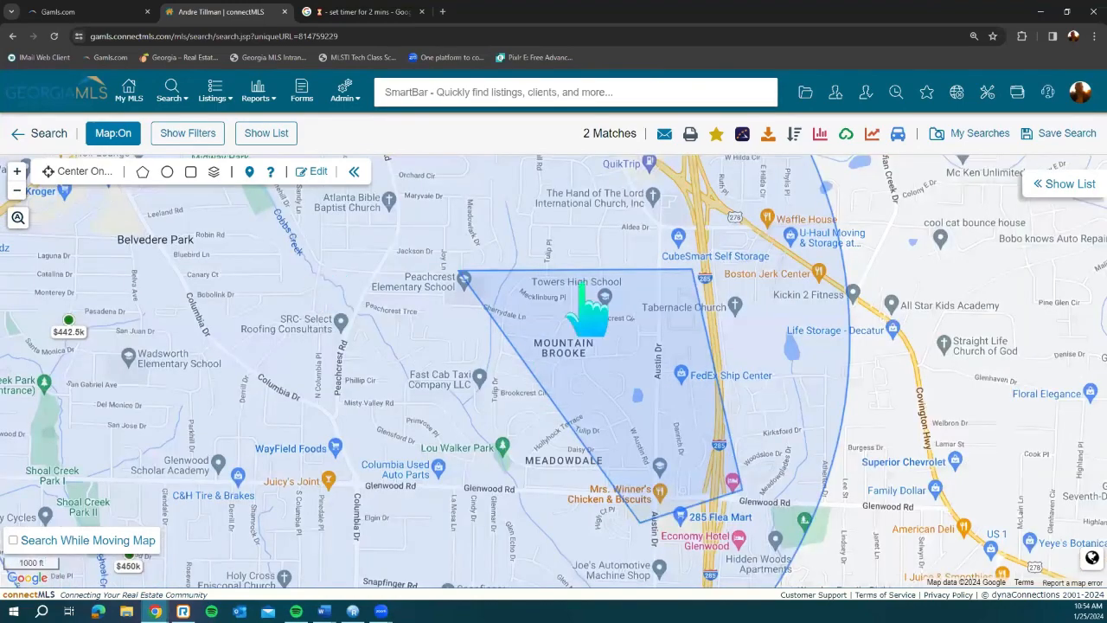
scroll(588, 305, "down", 1)
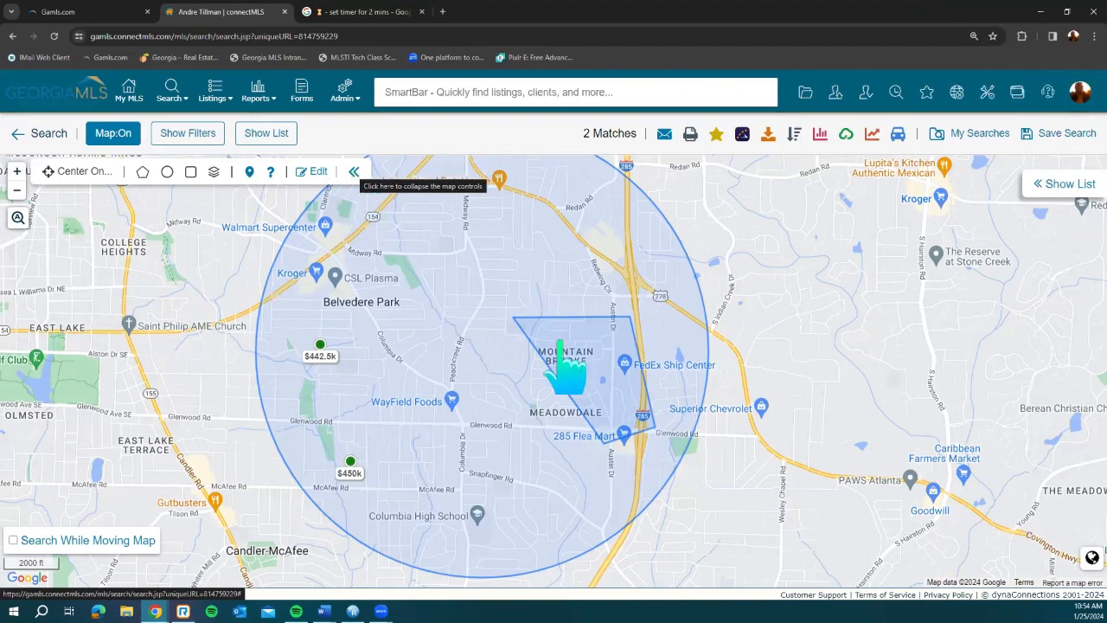
scroll(511, 275, "down", 1)
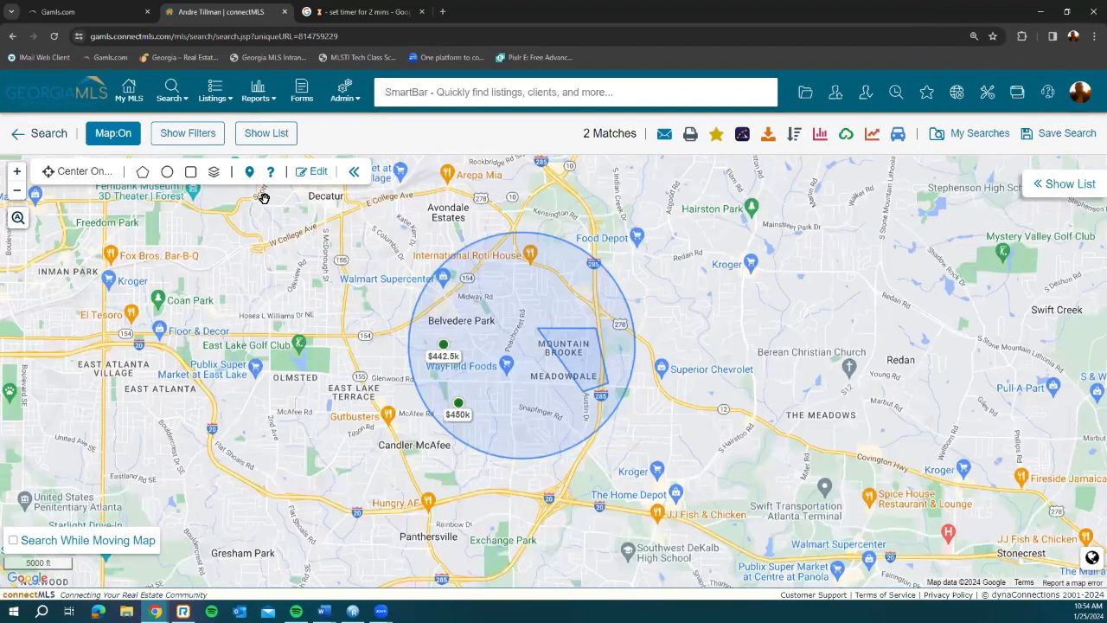
Step: Delete the radius circle and the polygon, restoring all 17 matches with filters shown
left_click(313, 177)
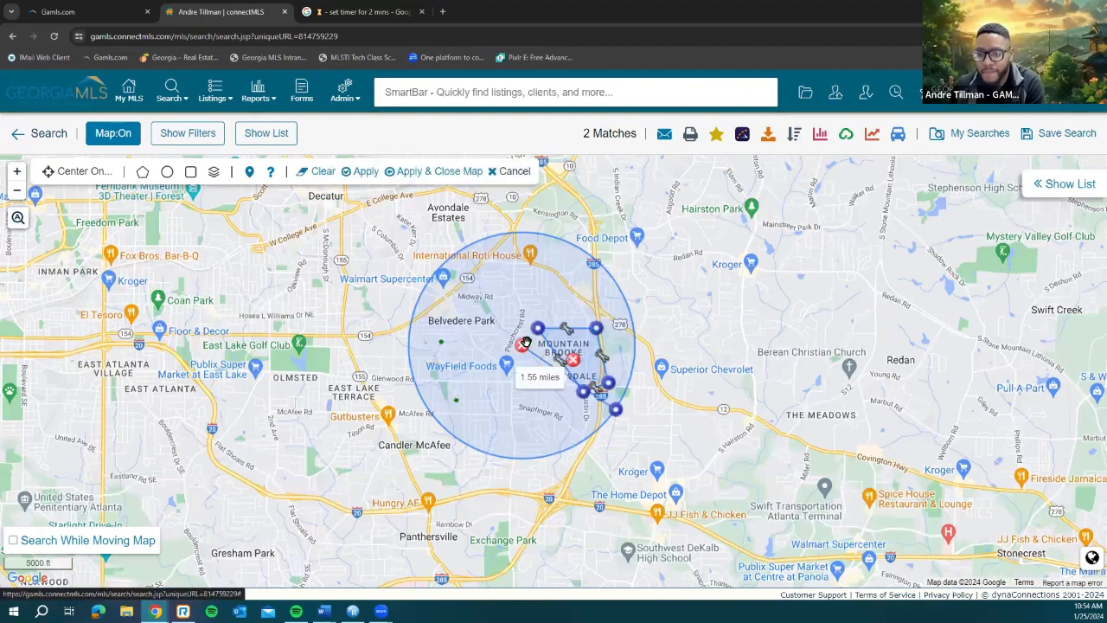
left_click(524, 346)
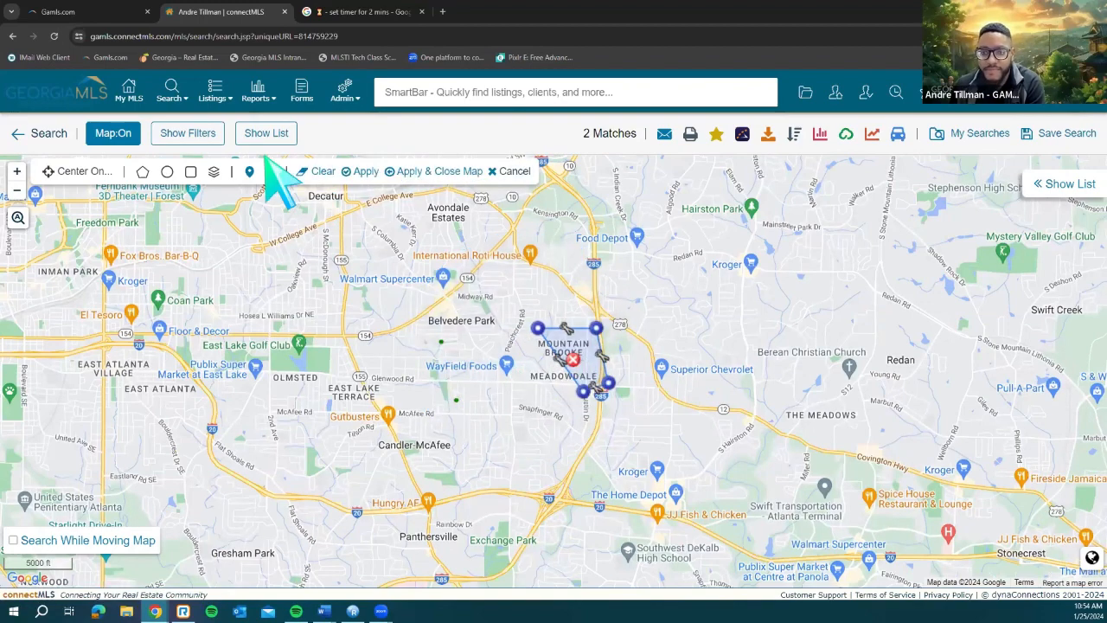
left_click(315, 173)
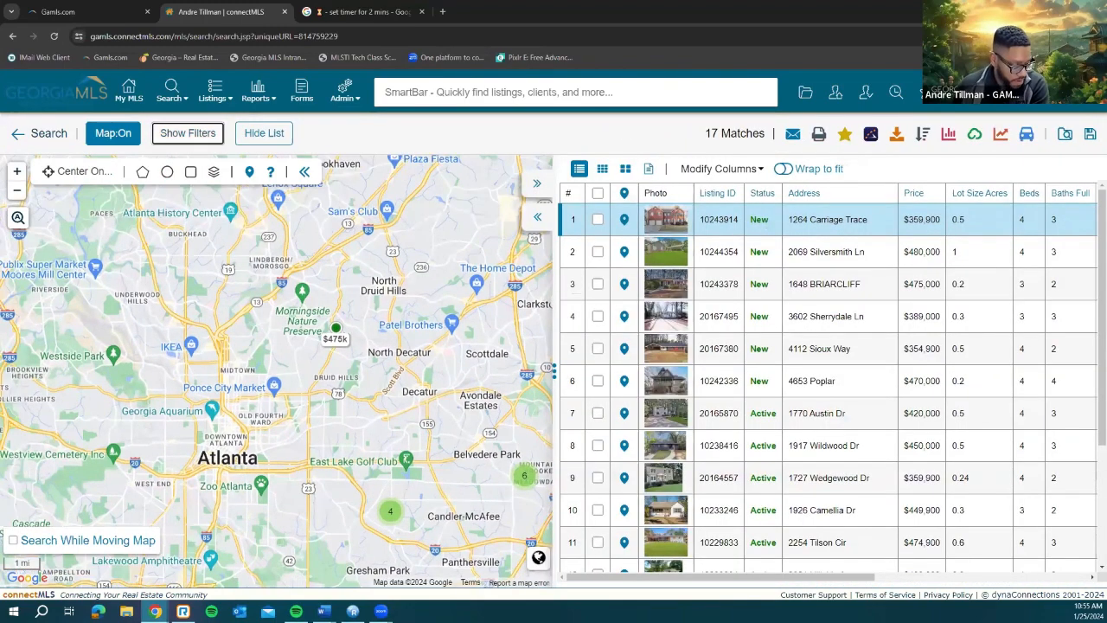
left_click(188, 133)
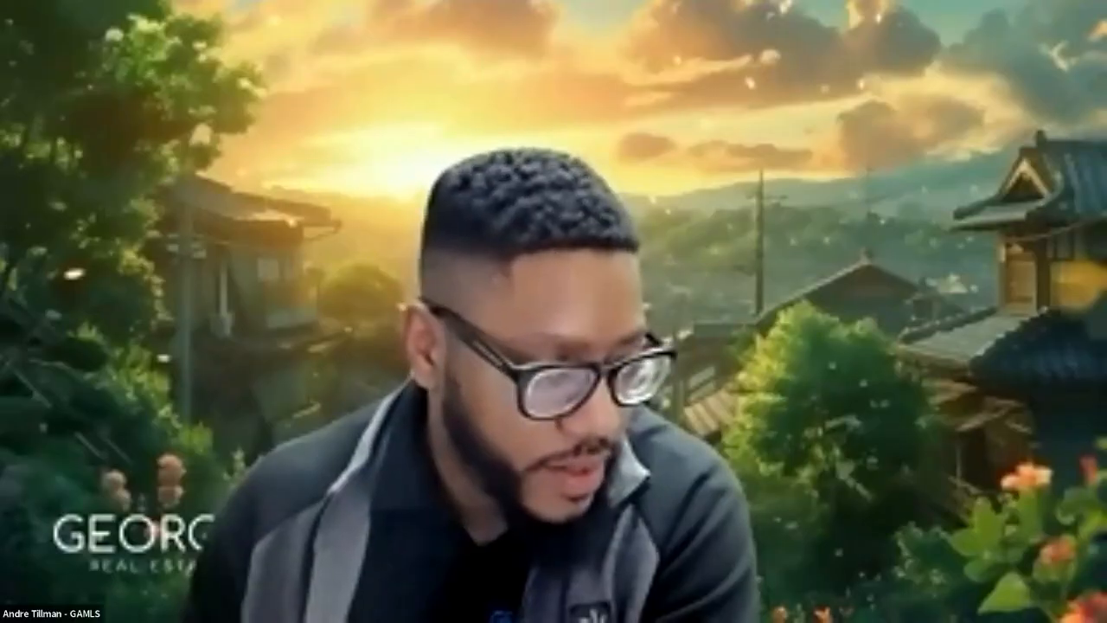